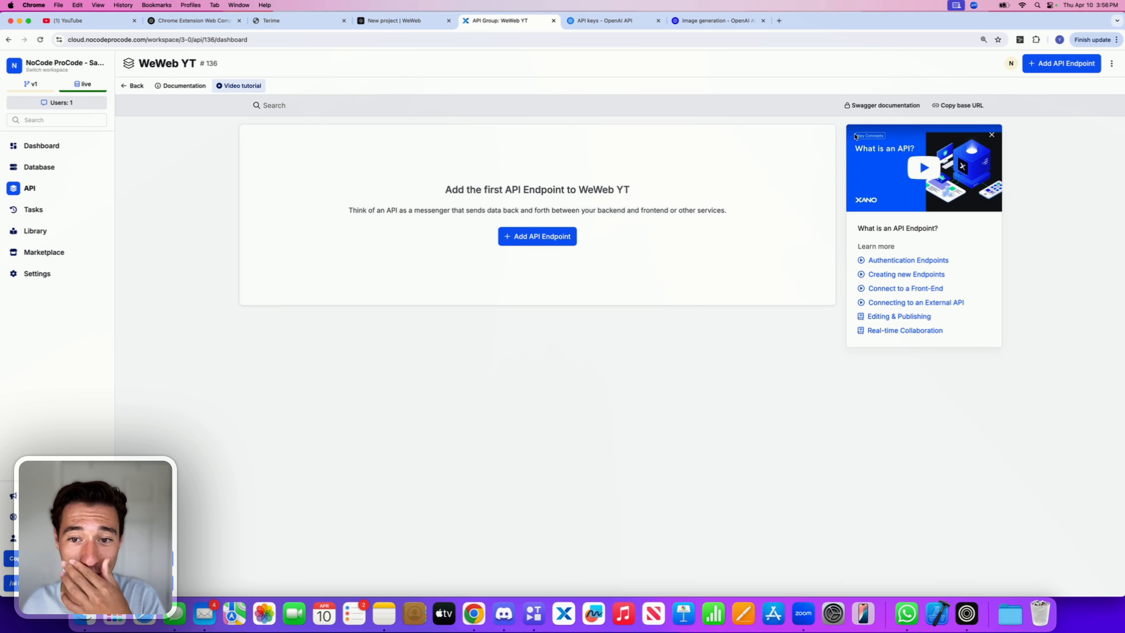
Step: Create a custom POST API endpoint named "ai" in the WeWeb YT API group
{"action": "left_click", "coordinate": [543, 258]}
{"action": "left_click", "coordinate": [543, 238]}
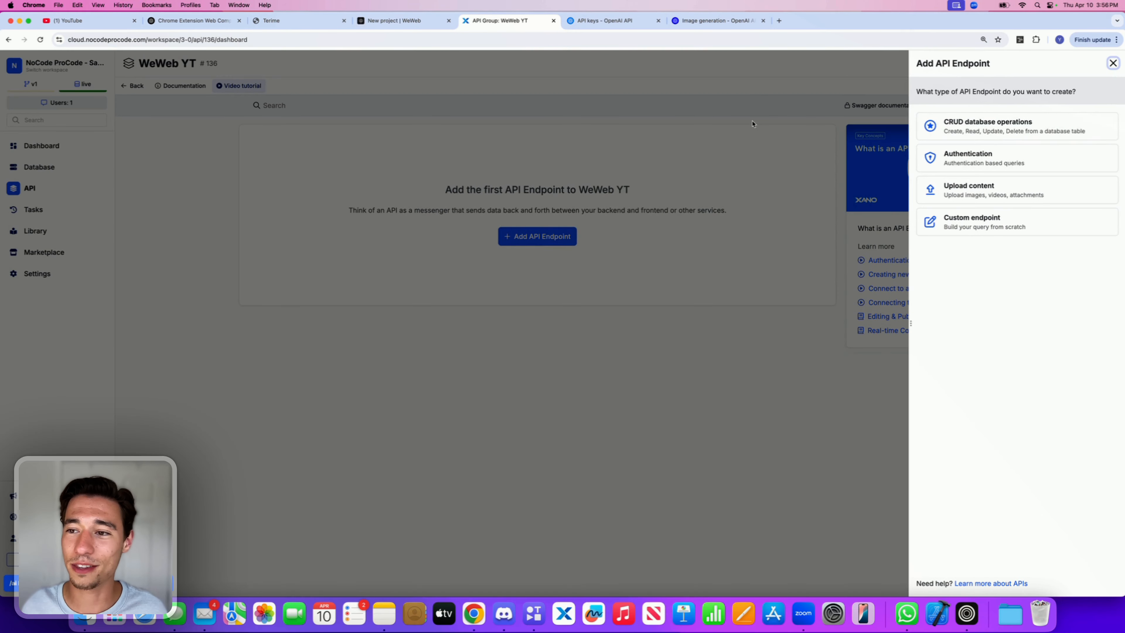
{"action": "left_click", "coordinate": [970, 222]}
{"action": "left_click", "coordinate": [945, 135]}
{"action": "left_click", "coordinate": [939, 153]}
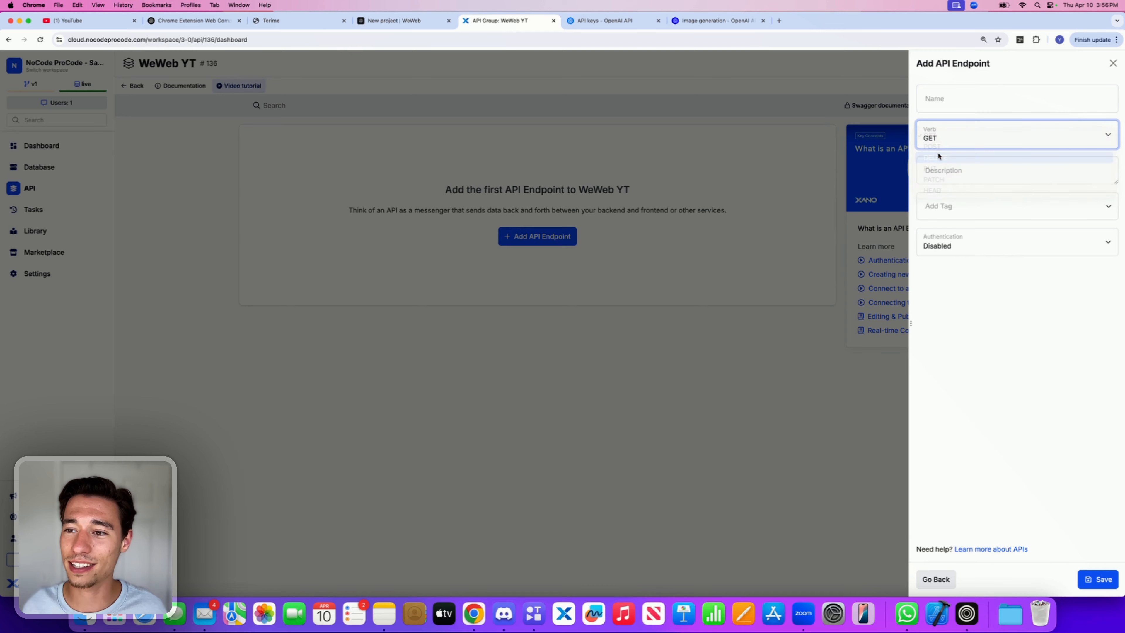
{"action": "left_click", "coordinate": [938, 139]}
{"action": "left_click", "coordinate": [932, 125]}
{"action": "left_click", "coordinate": [948, 103]}
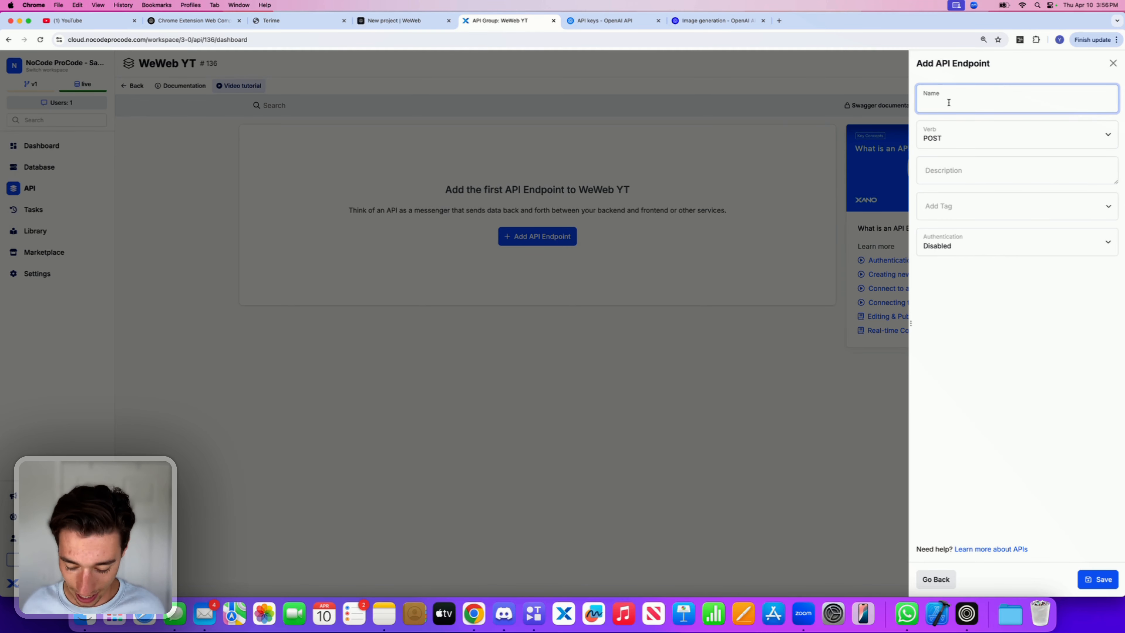
{"action": "left_click", "coordinate": [1098, 579]}
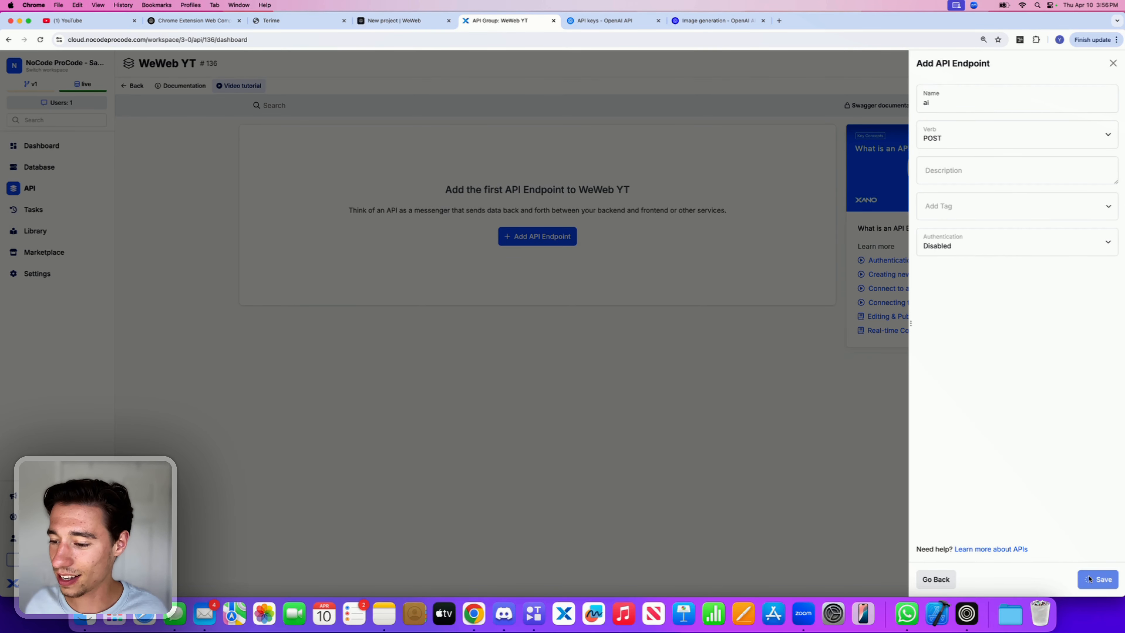
Step: Add a required text input named "prompt" to the endpoint
{"action": "left_click", "coordinate": [310, 235]}
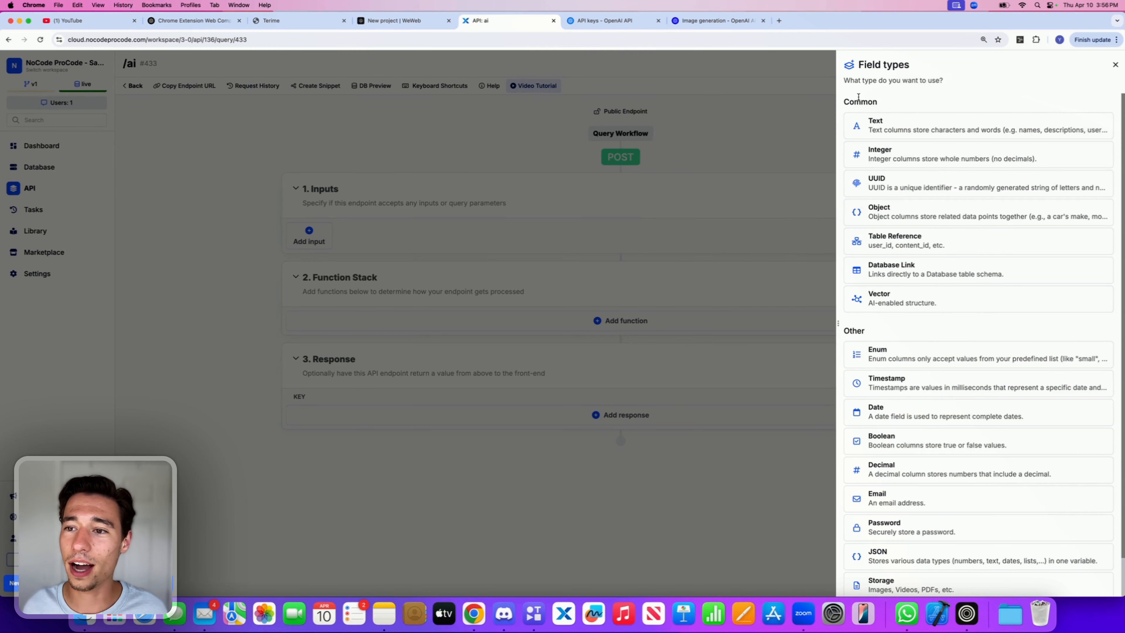
{"action": "left_click", "coordinate": [913, 131]}
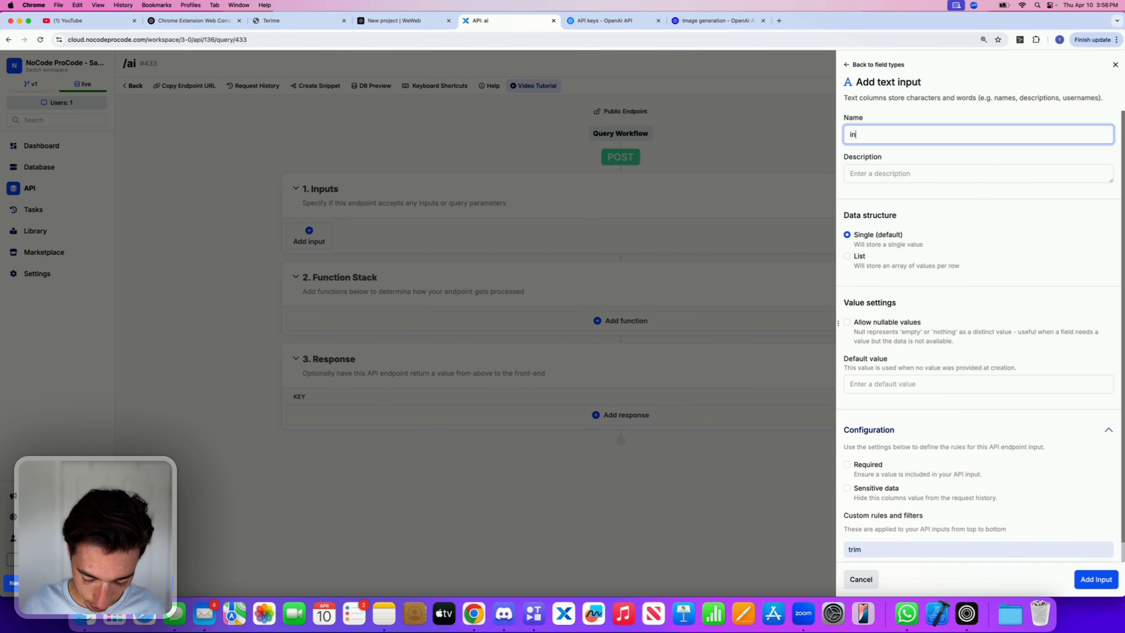
{"action": "type", "text": "prompt"}
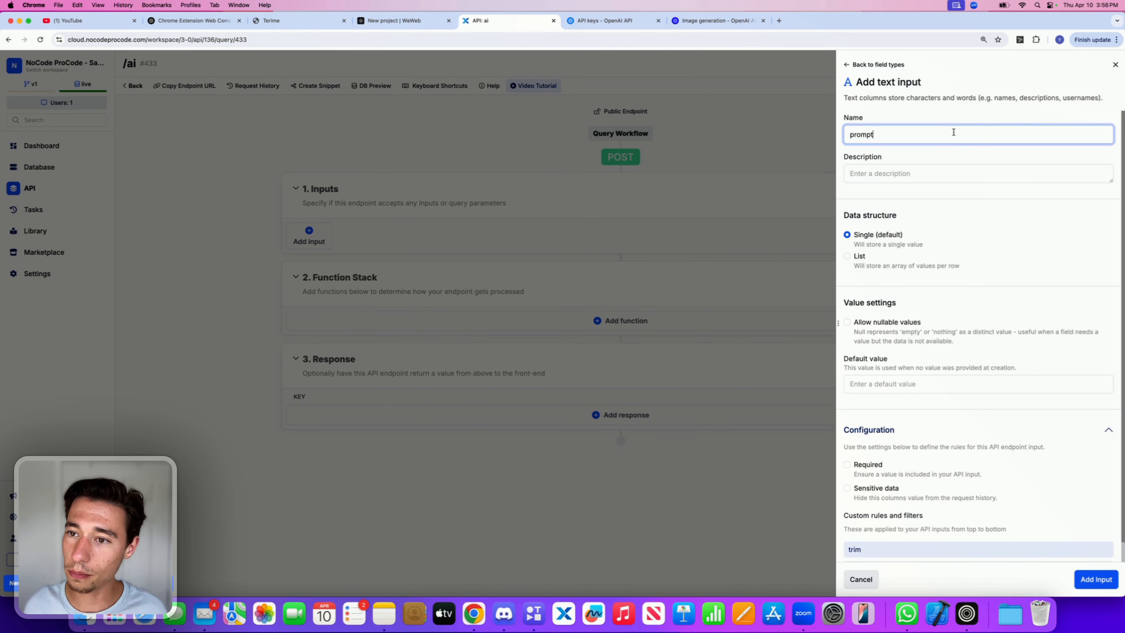
{"action": "left_click", "coordinate": [990, 178]}
{"action": "left_click", "coordinate": [879, 465]}
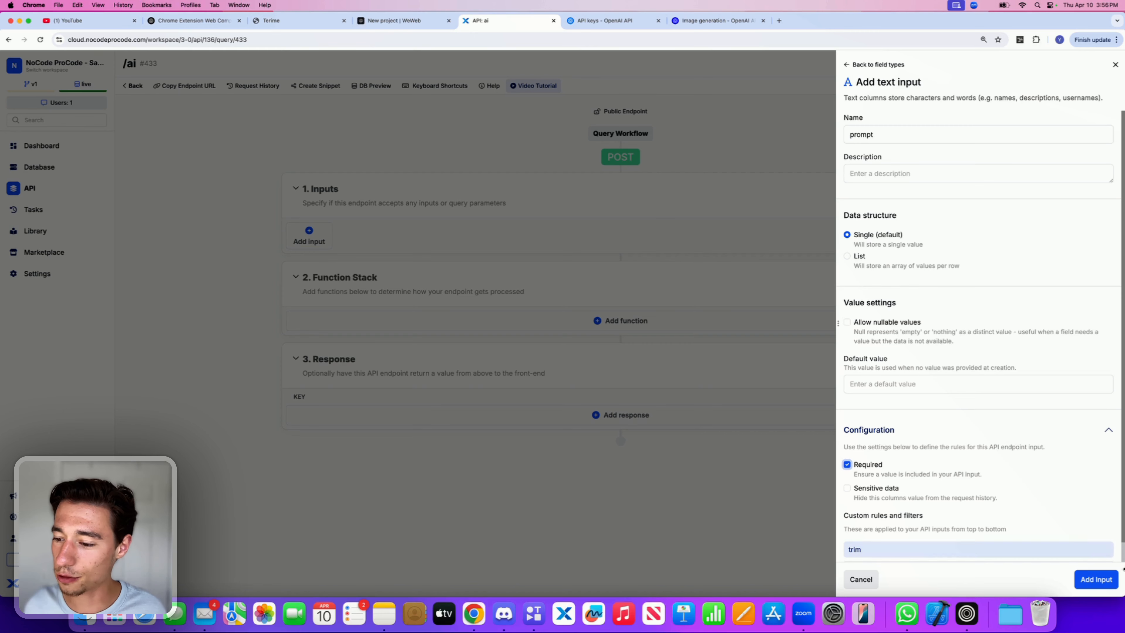
{"action": "left_click", "coordinate": [1107, 583]}
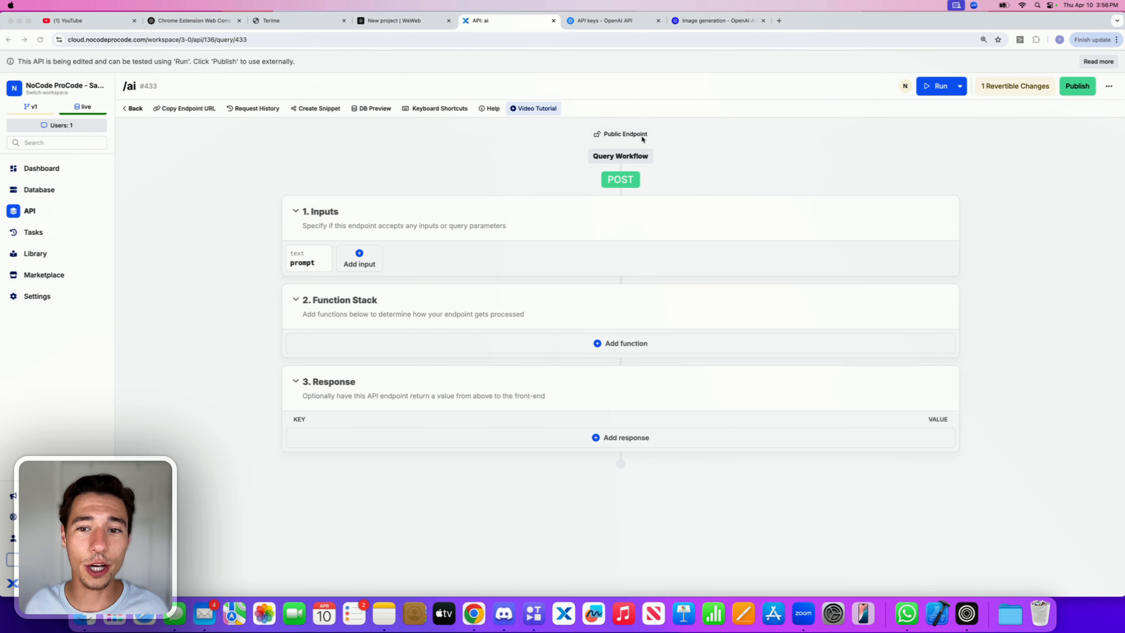
Step: Copy the DALL·E 3 "Generate an image" curl example from the OpenAI image generation docs
{"action": "left_click", "coordinate": [709, 26]}
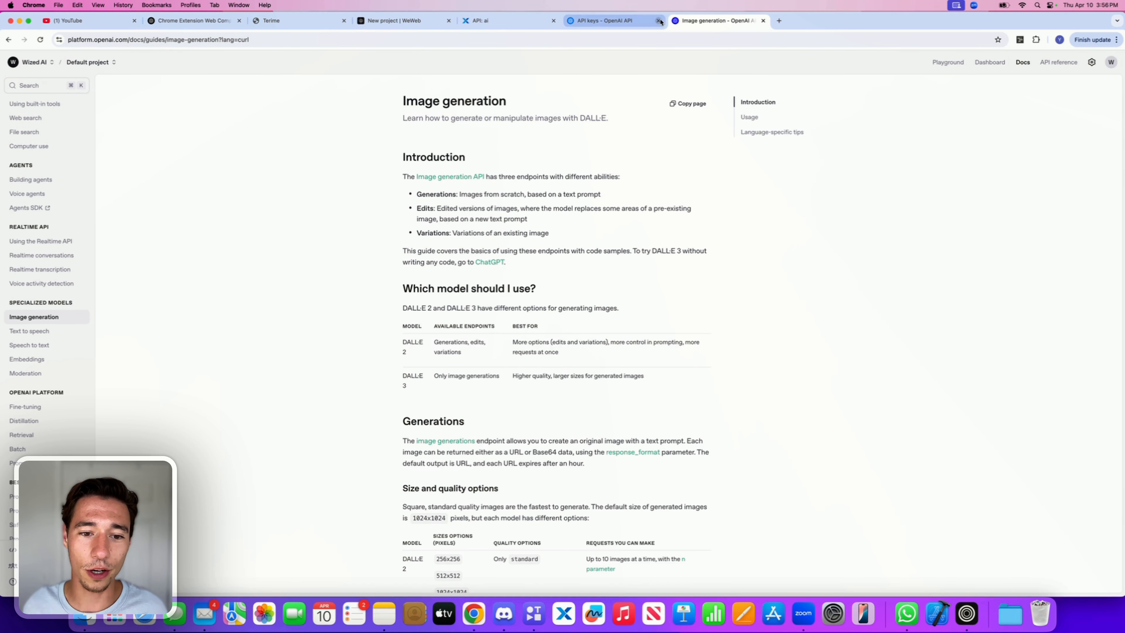
{"action": "scroll", "coordinate": [420, 268], "scroll_direction": "down", "scroll_amount": 10}
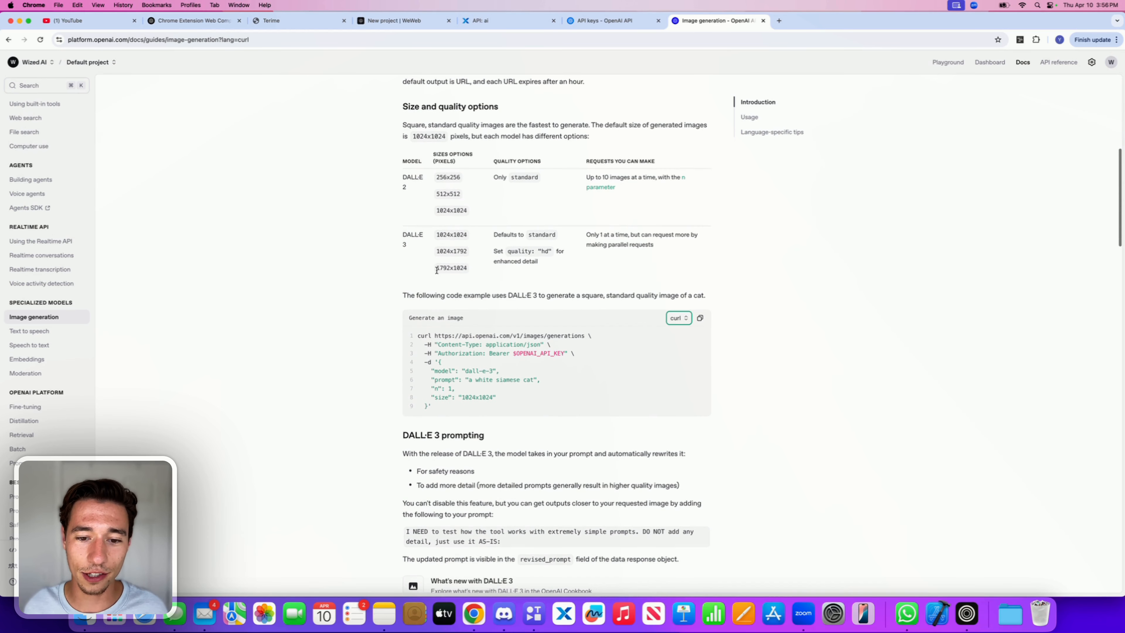
{"action": "left_click", "coordinate": [700, 319]}
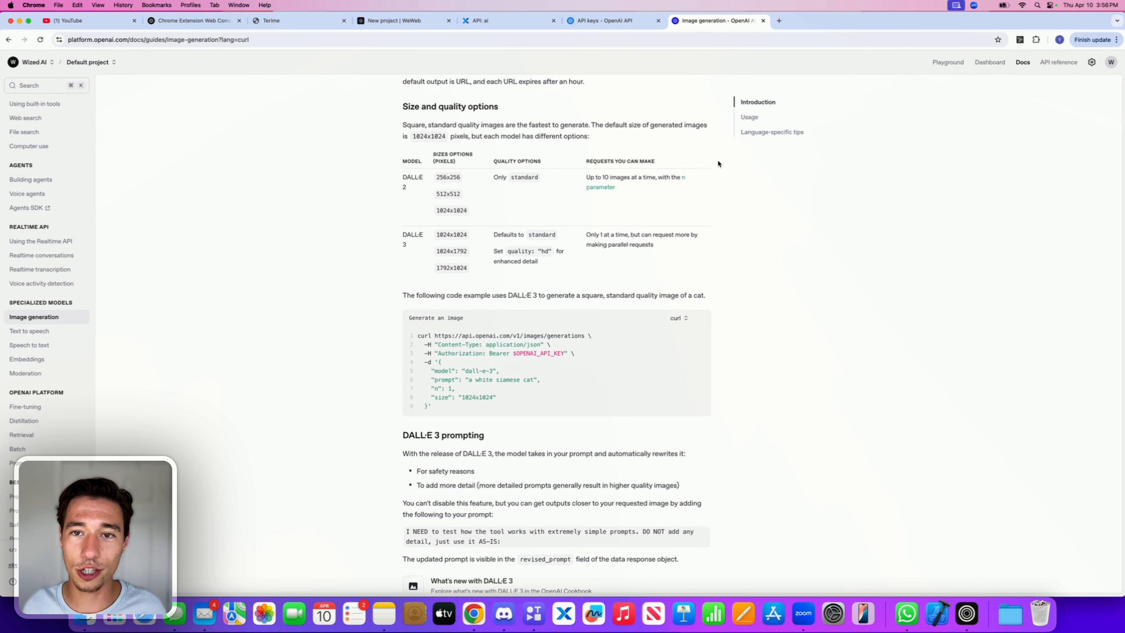
Step: Add an External API Request function to the endpoint's function stack
{"action": "left_click", "coordinate": [603, 20]}
{"action": "left_click", "coordinate": [510, 21]}
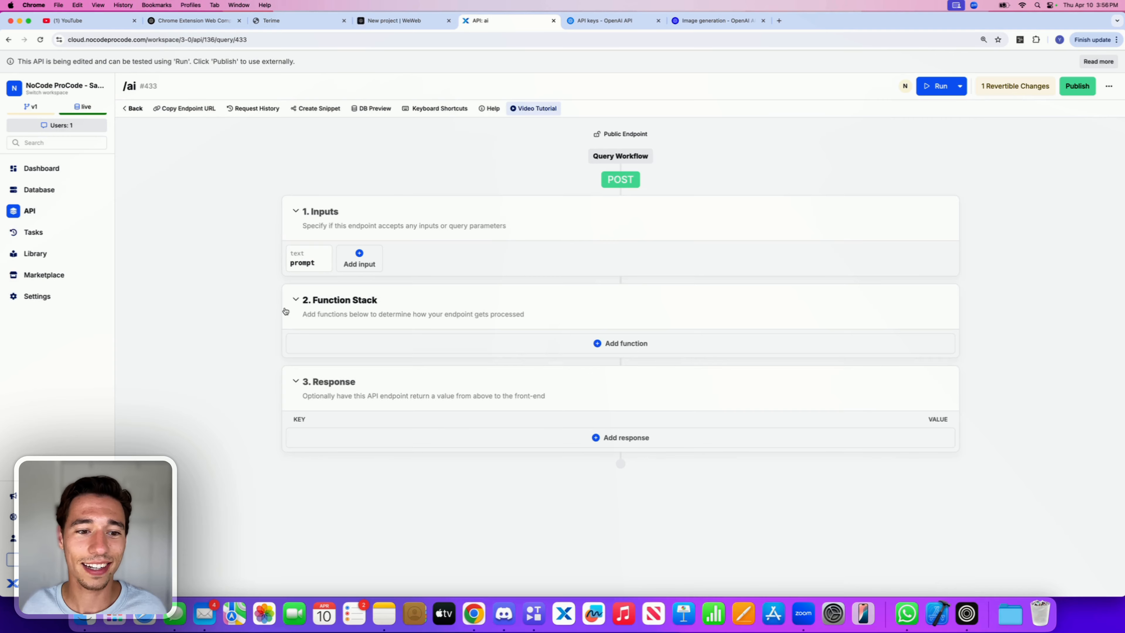
{"action": "left_click", "coordinate": [622, 343]}
{"action": "type", "text": "ap"}
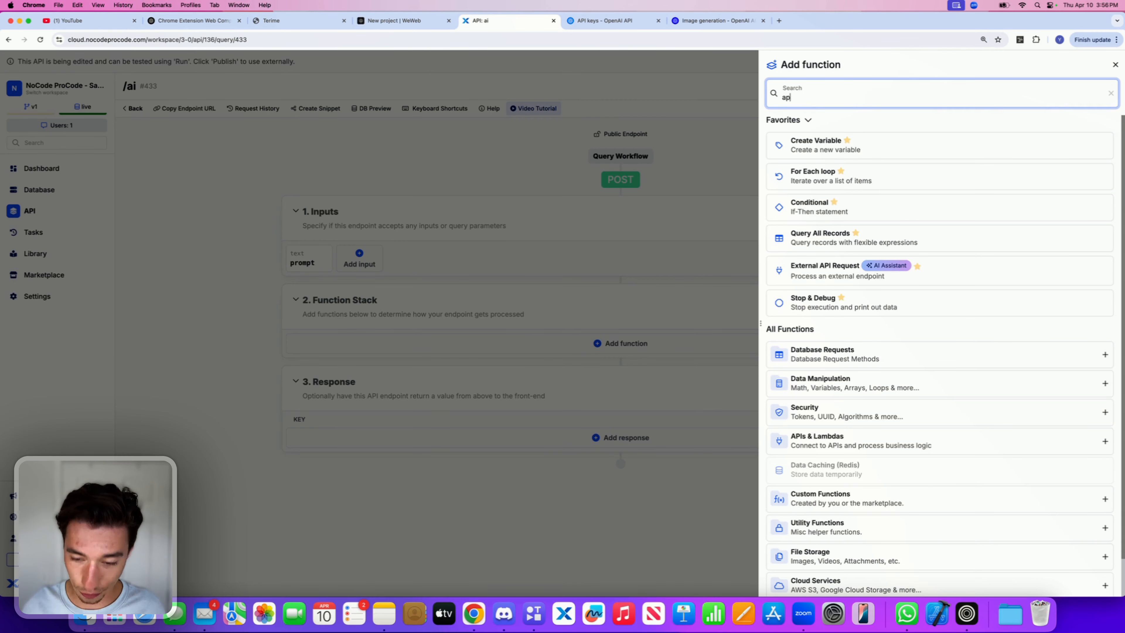
{"action": "type", "text": "i"}
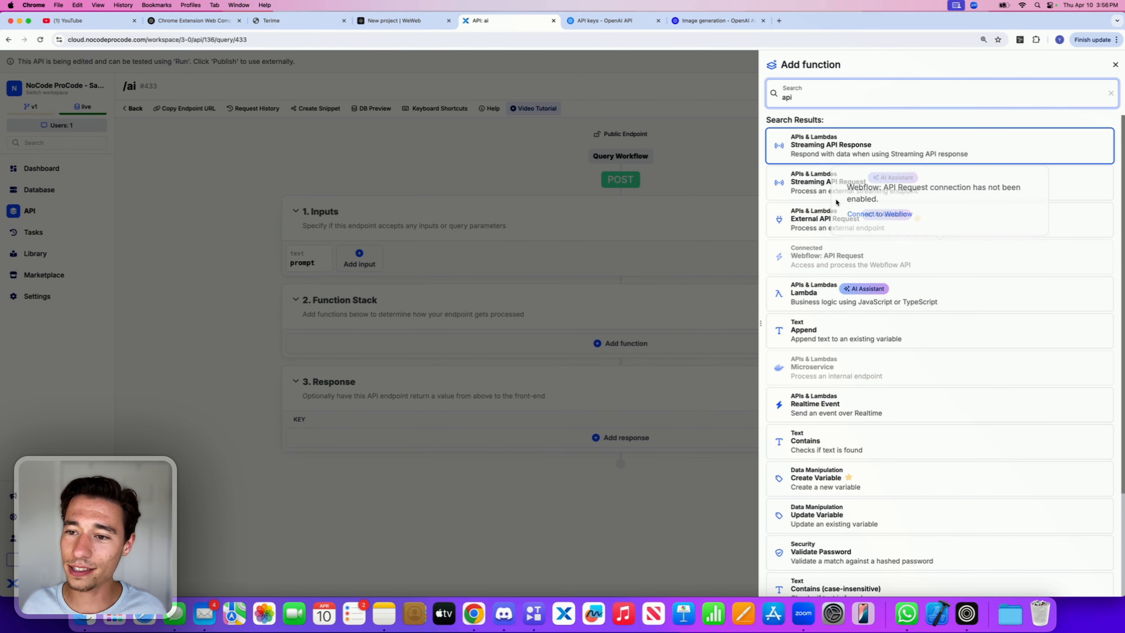
{"action": "left_click", "coordinate": [836, 217]}
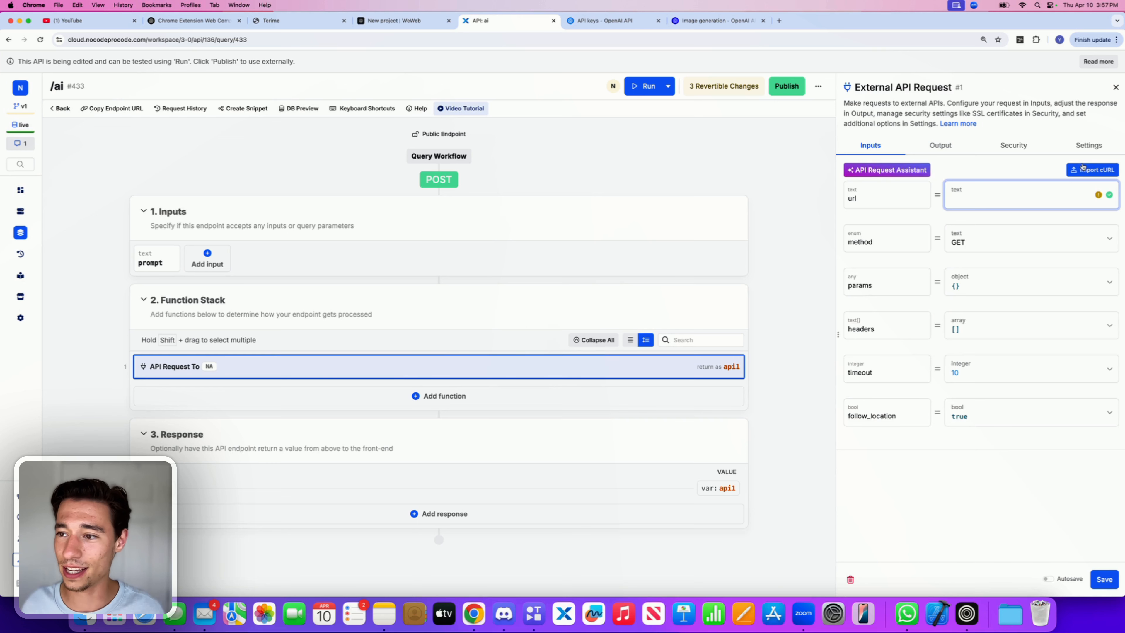
Step: Import the copied curl command into the External API Request
{"action": "left_click", "coordinate": [1082, 169]}
{"action": "key", "text": "super+v"}
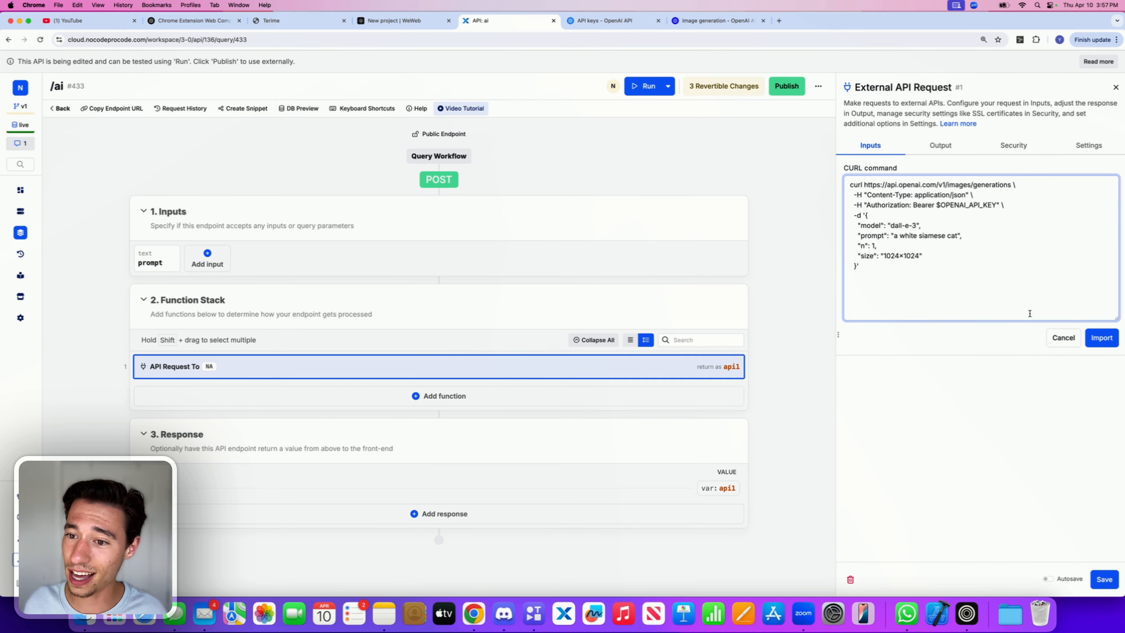
{"action": "left_click", "coordinate": [1101, 338]}
Step: Replace the request's prompt parameter value with the endpoint's prompt input
{"action": "scroll", "coordinate": [991, 327], "scroll_direction": "down", "scroll_amount": 10}
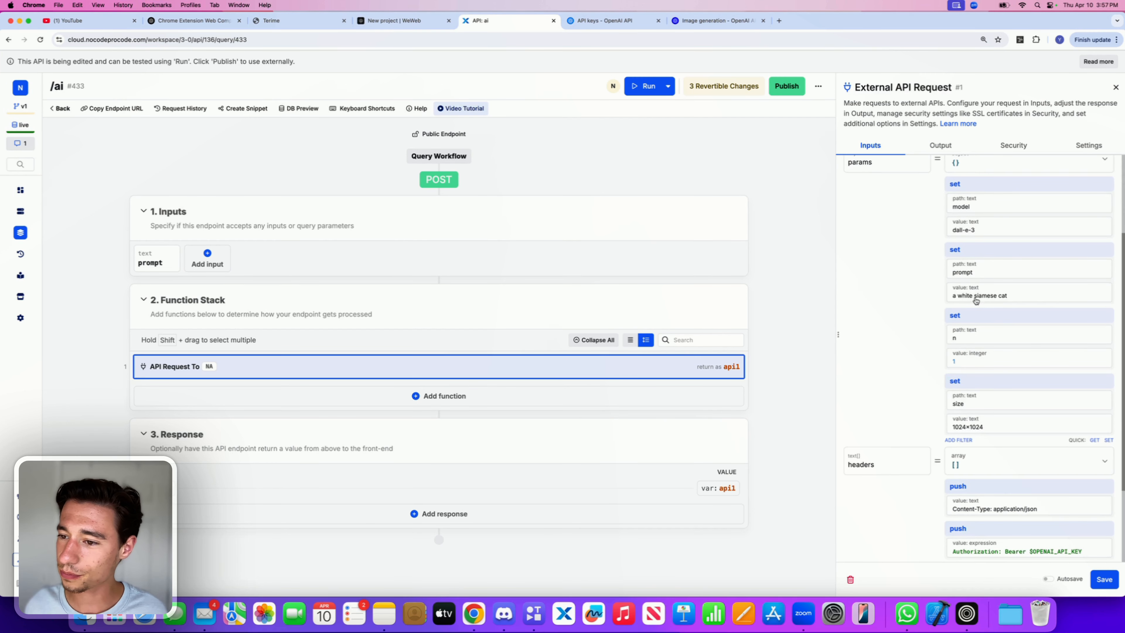
{"action": "left_click", "coordinate": [990, 265]}
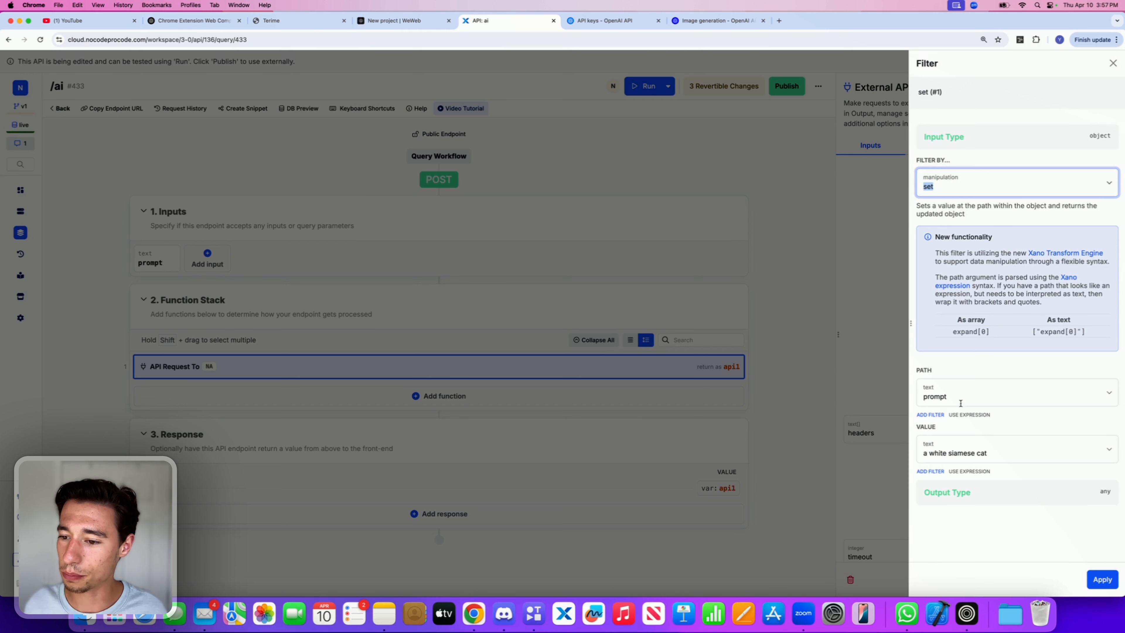
{"action": "left_click", "coordinate": [959, 446]}
{"action": "scroll", "coordinate": [949, 458], "scroll_direction": "down", "scroll_amount": 4}
{"action": "left_click", "coordinate": [954, 397]}
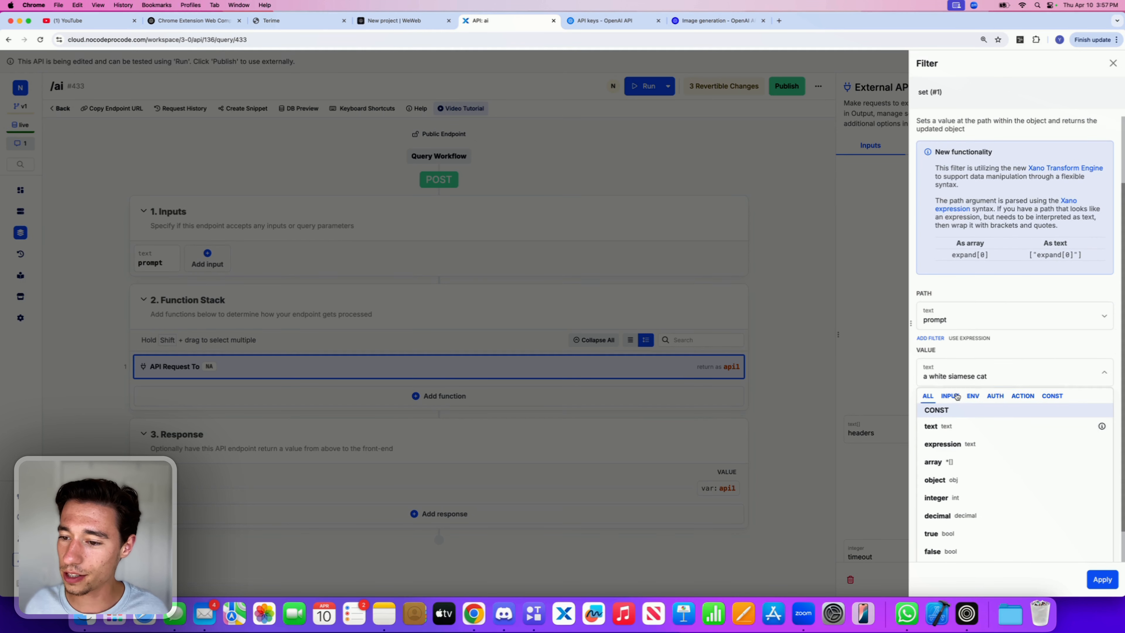
{"action": "left_click_drag", "start_coordinate": [988, 452], "coordinate": [923, 452]}
{"action": "key", "text": "BackSpace"}
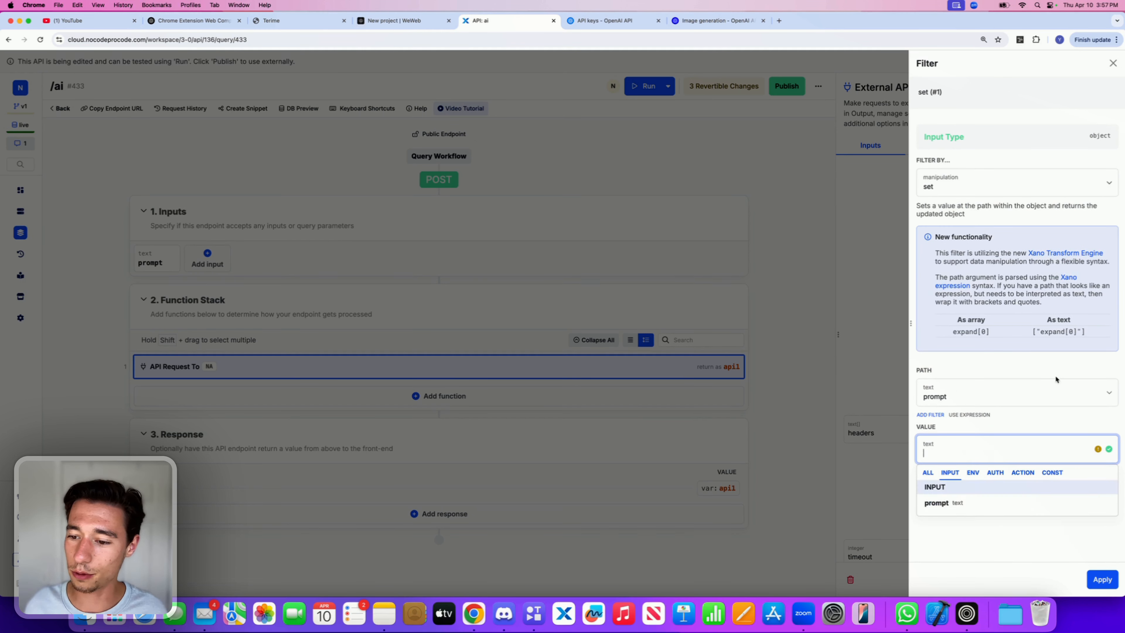
{"action": "left_click", "coordinate": [958, 505]}
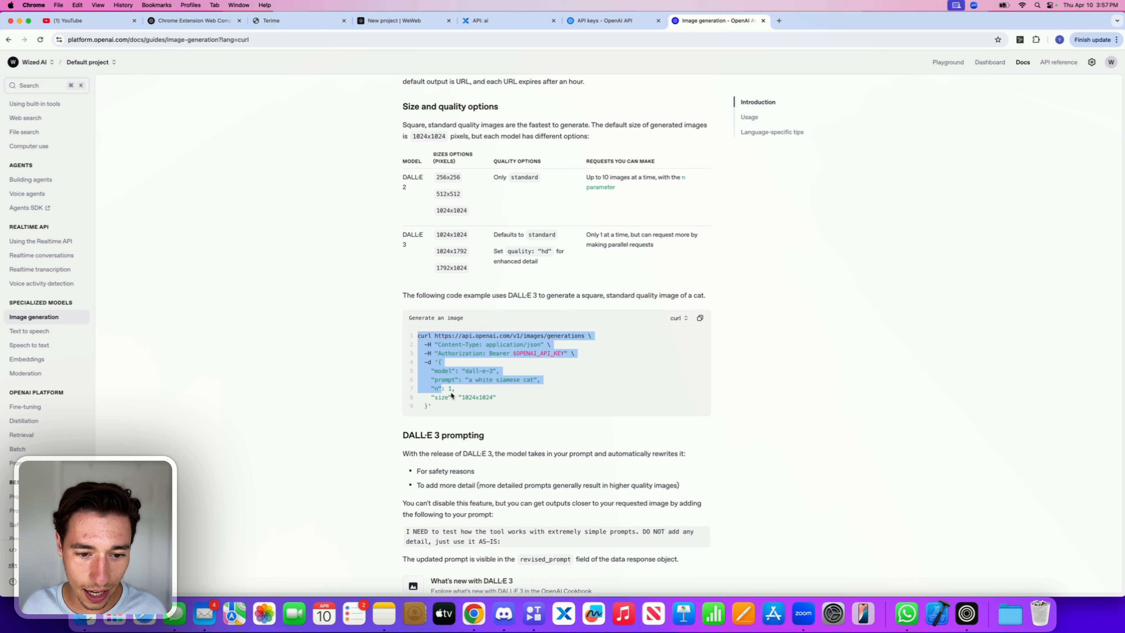
Step: Delete the $OPENAI_API_KEY placeholder from the Authorization header value
{"action": "left_click", "coordinate": [465, 393]}
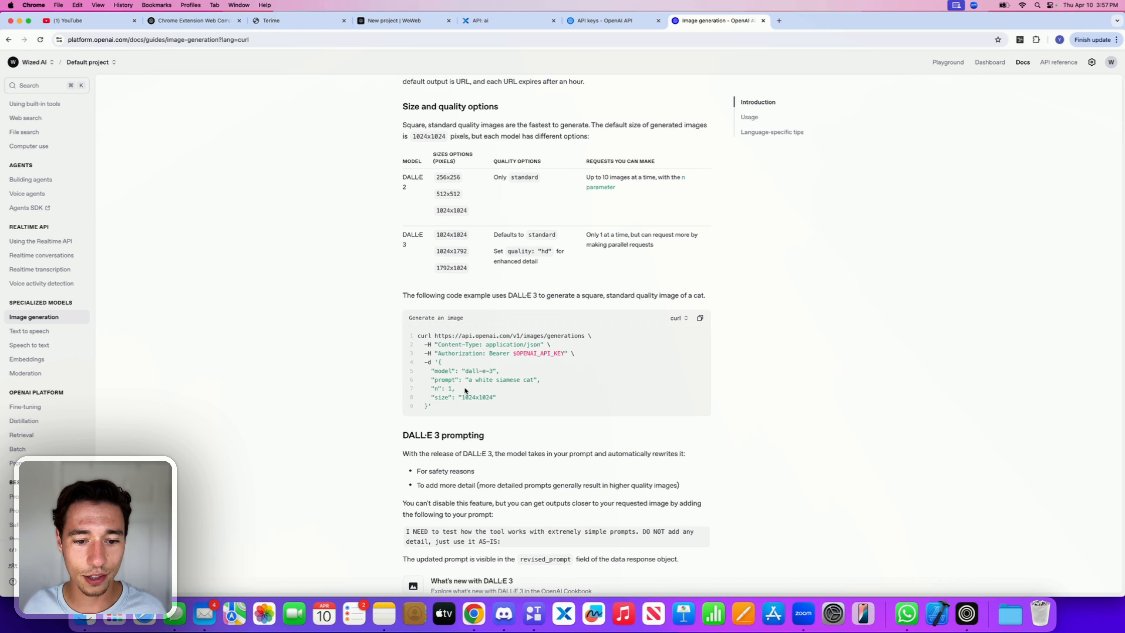
{"action": "left_click", "coordinate": [616, 21]}
{"action": "left_click", "coordinate": [480, 21]}
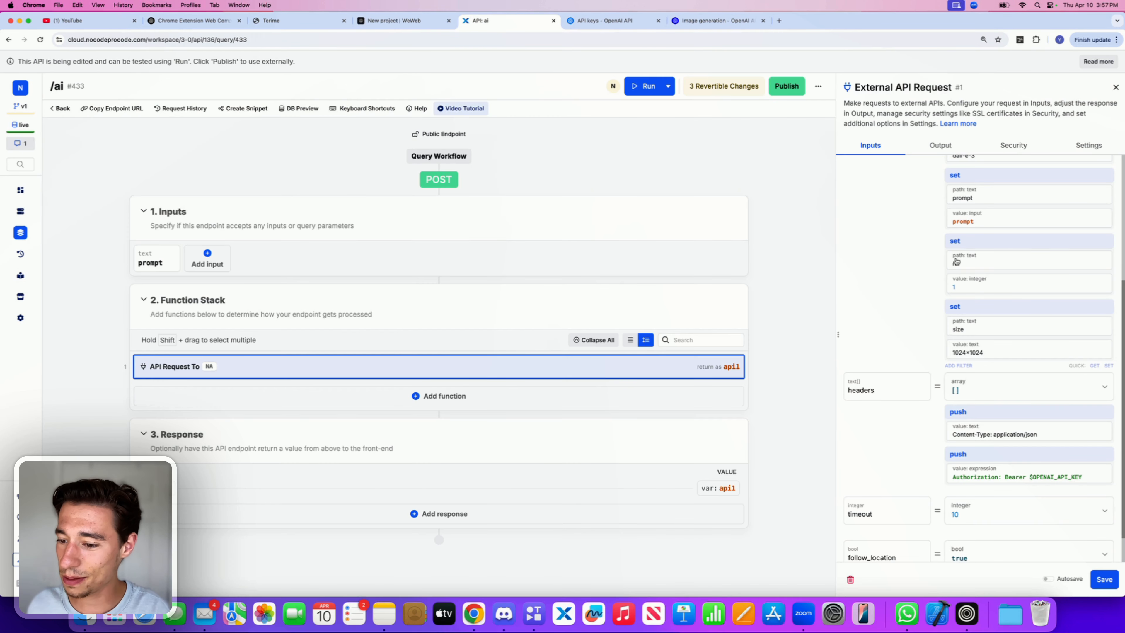
{"action": "scroll", "coordinate": [1021, 434], "scroll_direction": "down", "scroll_amount": 2}
{"action": "left_click", "coordinate": [1017, 441]}
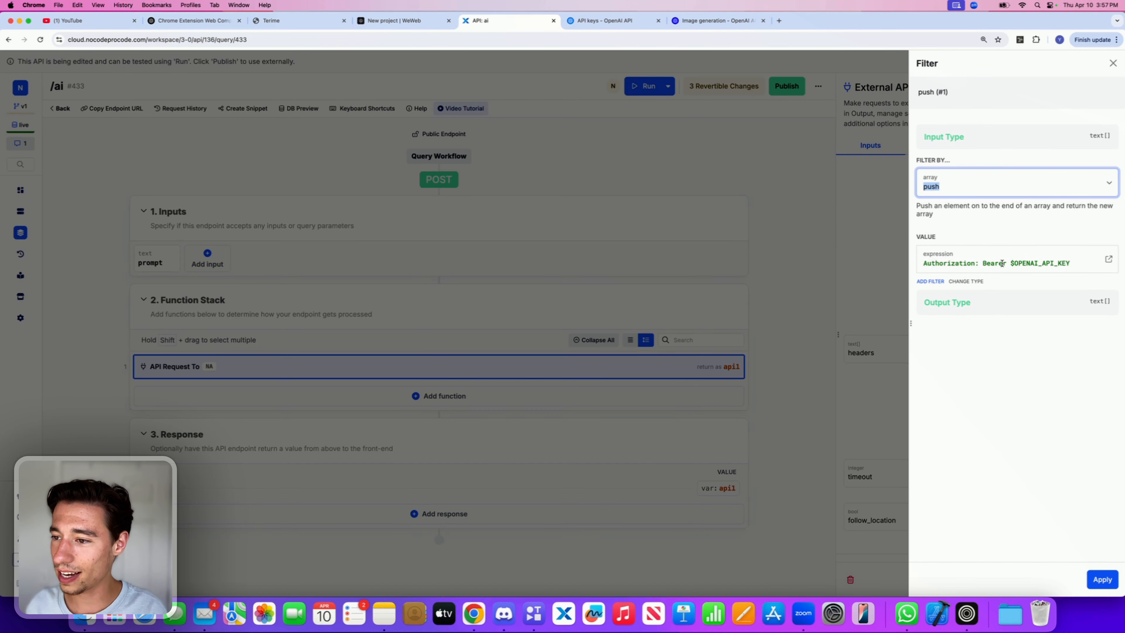
{"action": "double_click", "coordinate": [1022, 263]}
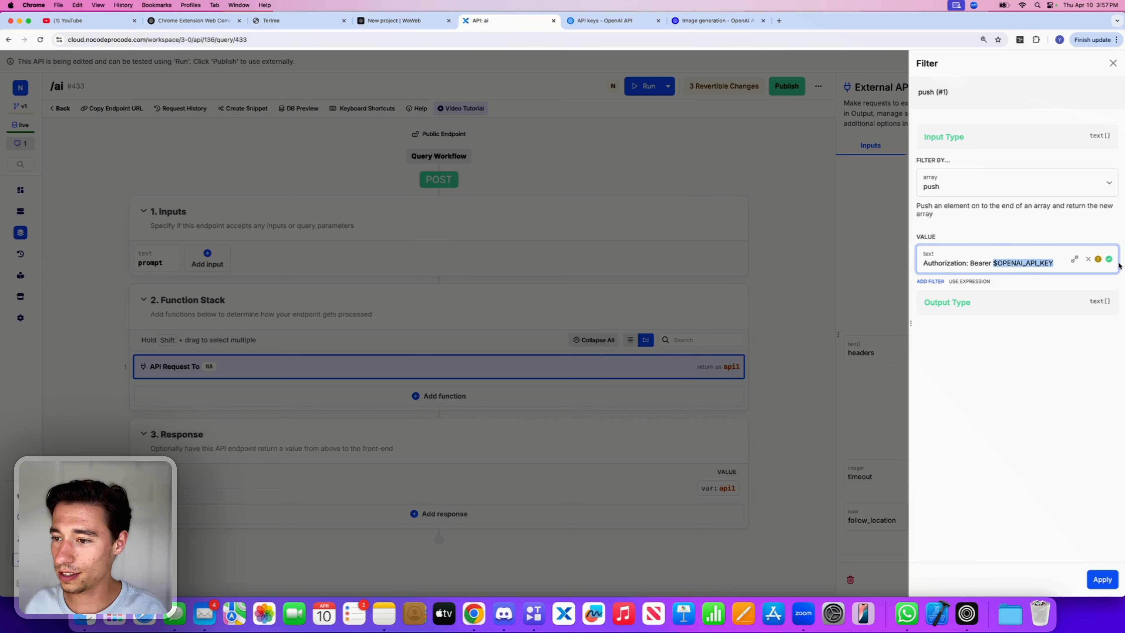
{"action": "key", "text": "BackSpace"}
Step: Create a new OpenAI secret key named "WeWeb YT" with All permissions
{"action": "left_click", "coordinate": [715, 21]}
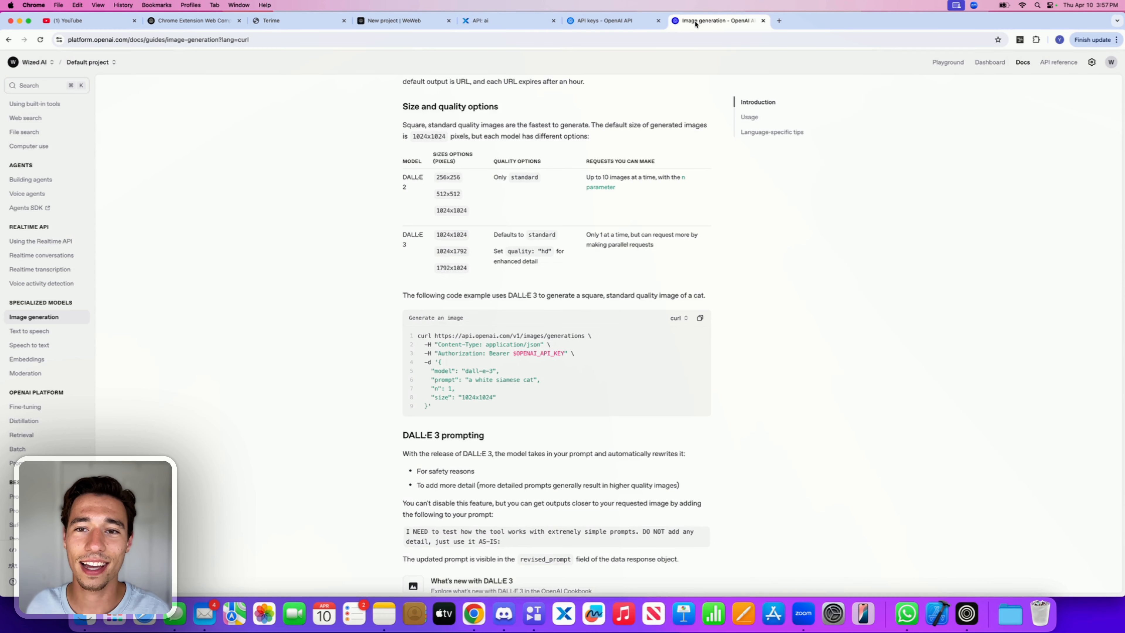
{"action": "left_click", "coordinate": [605, 20]}
{"action": "left_click", "coordinate": [1060, 89]}
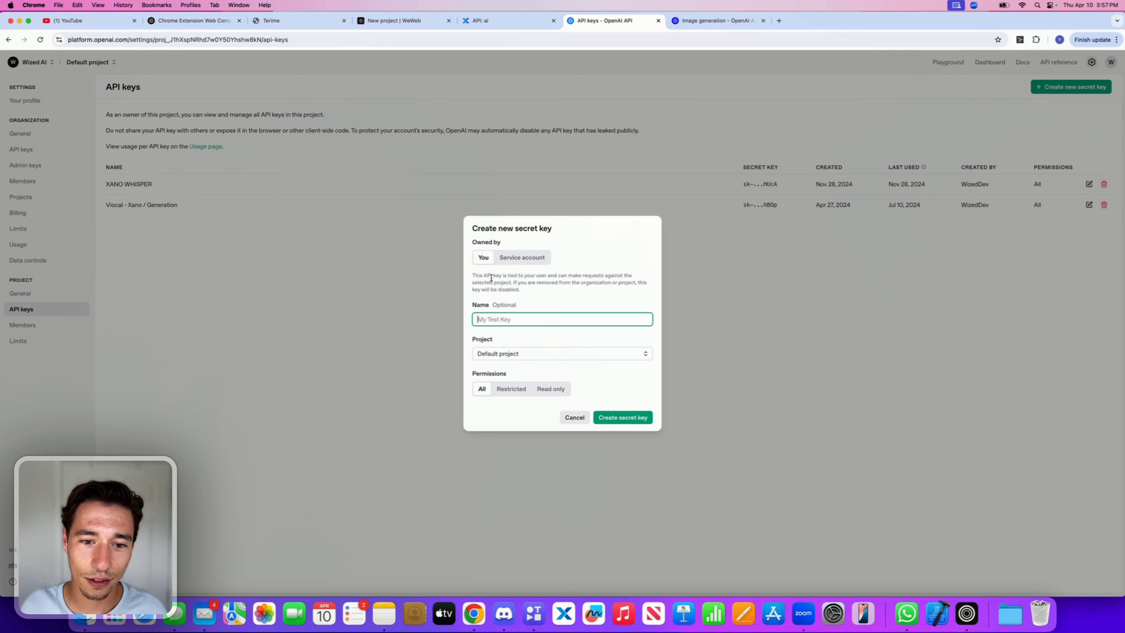
{"action": "type", "text": "WeWeb YT"}
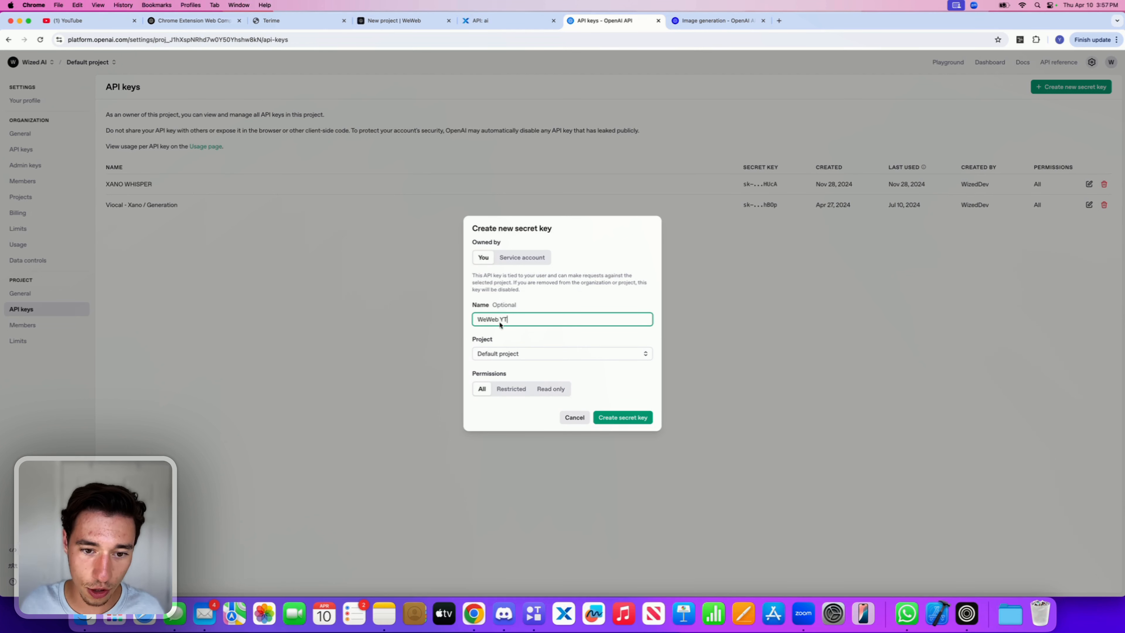
{"action": "left_click", "coordinate": [573, 375]}
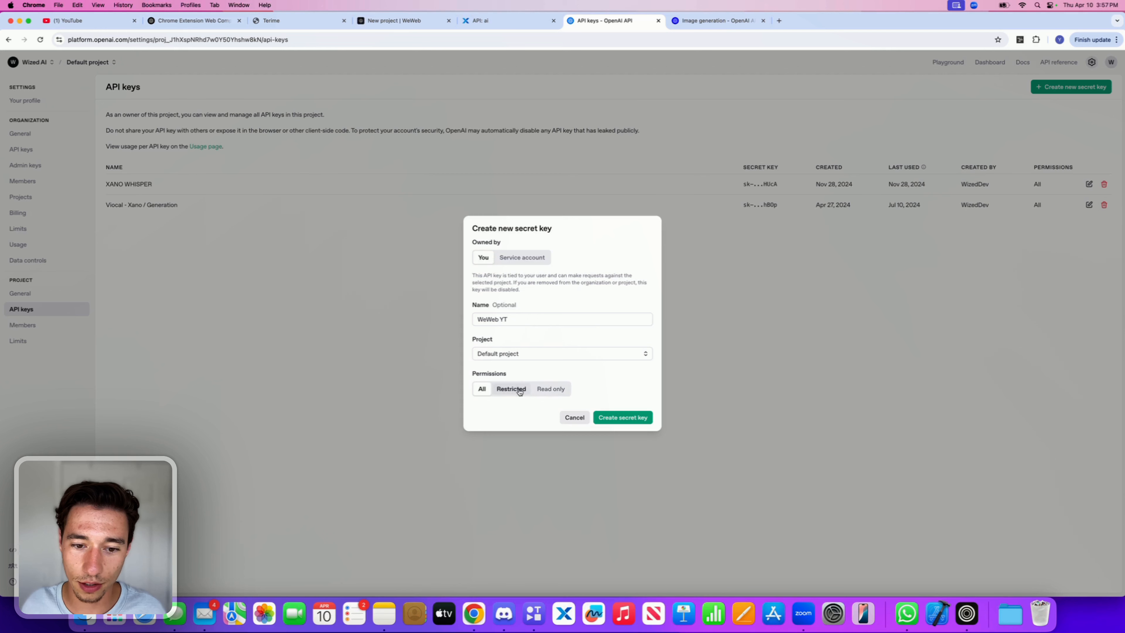
{"action": "left_click", "coordinate": [617, 423]}
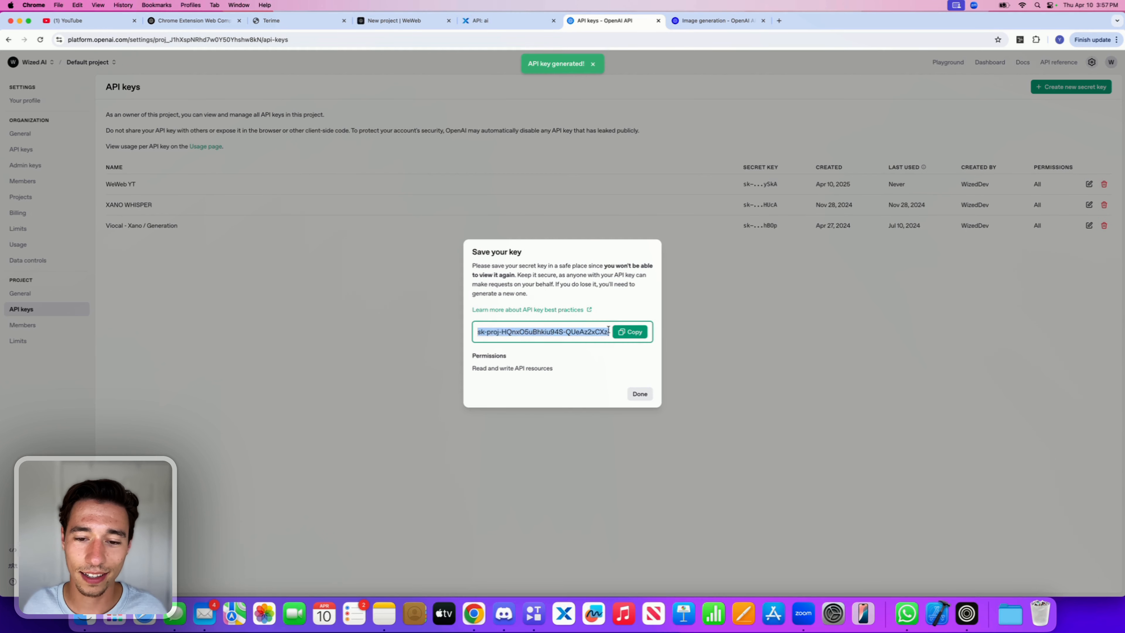
Step: Copy the new secret API key, paste it after "Bearer" in the Authorization header, and apply
{"action": "left_click", "coordinate": [630, 335]}
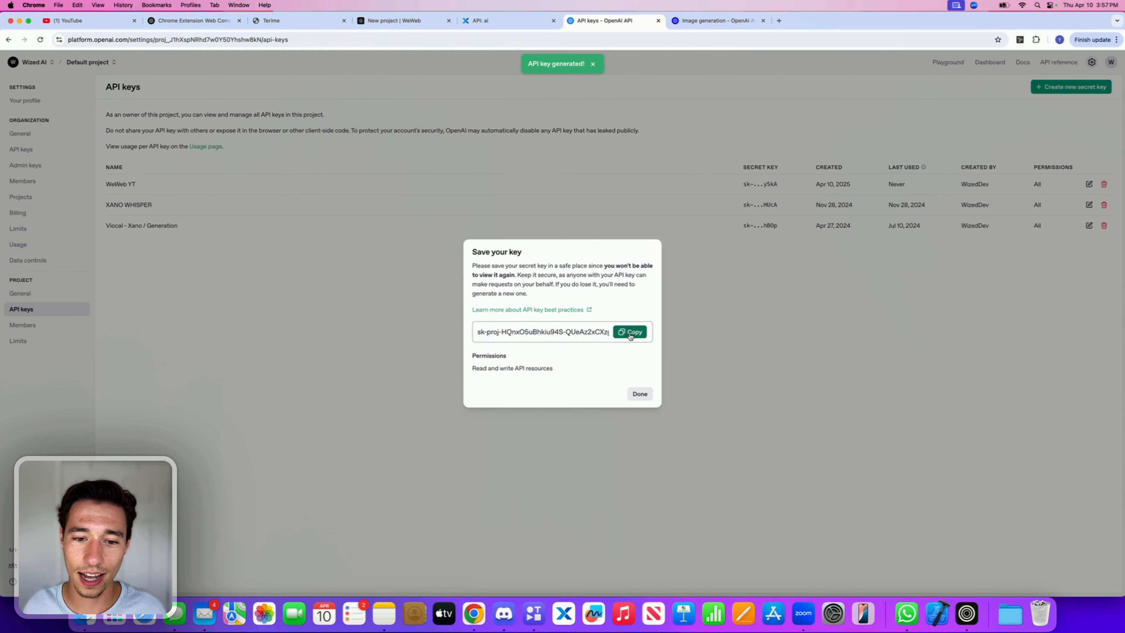
{"action": "left_click", "coordinate": [507, 20]}
{"action": "key", "text": "super+v"}
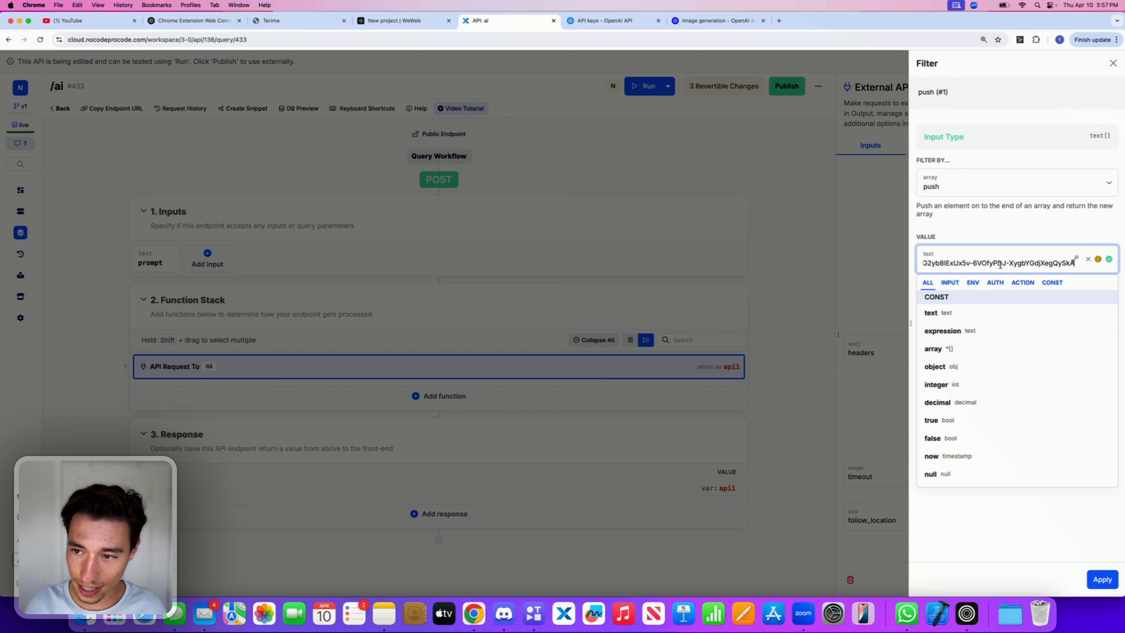
{"action": "left_click", "coordinate": [1034, 219]}
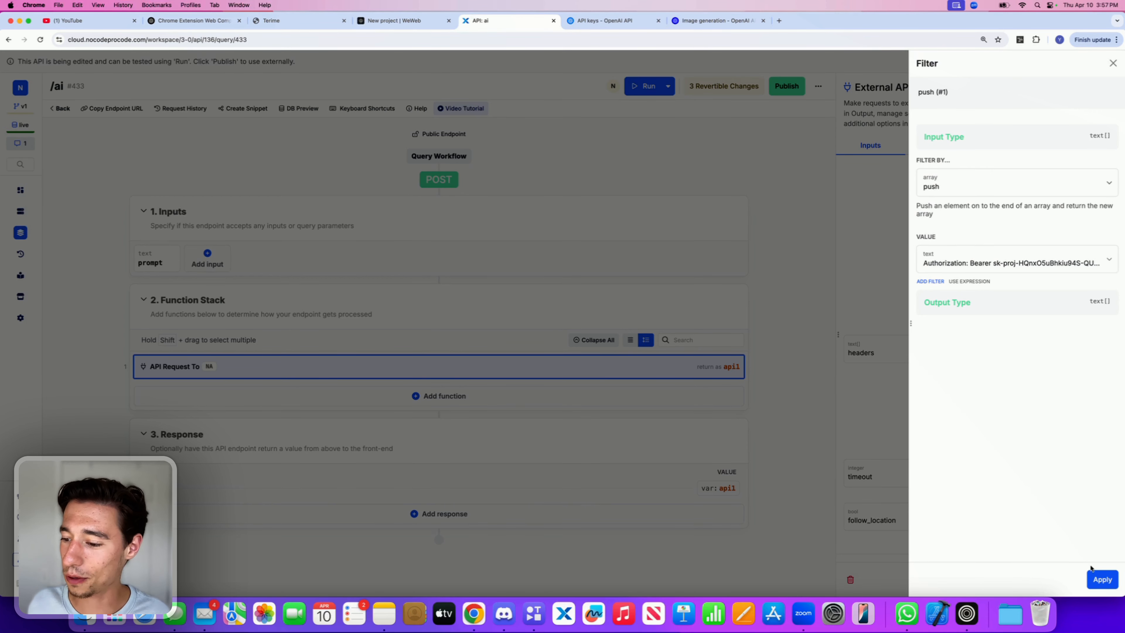
{"action": "left_click", "coordinate": [1098, 577]}
{"action": "left_click", "coordinate": [1104, 579]}
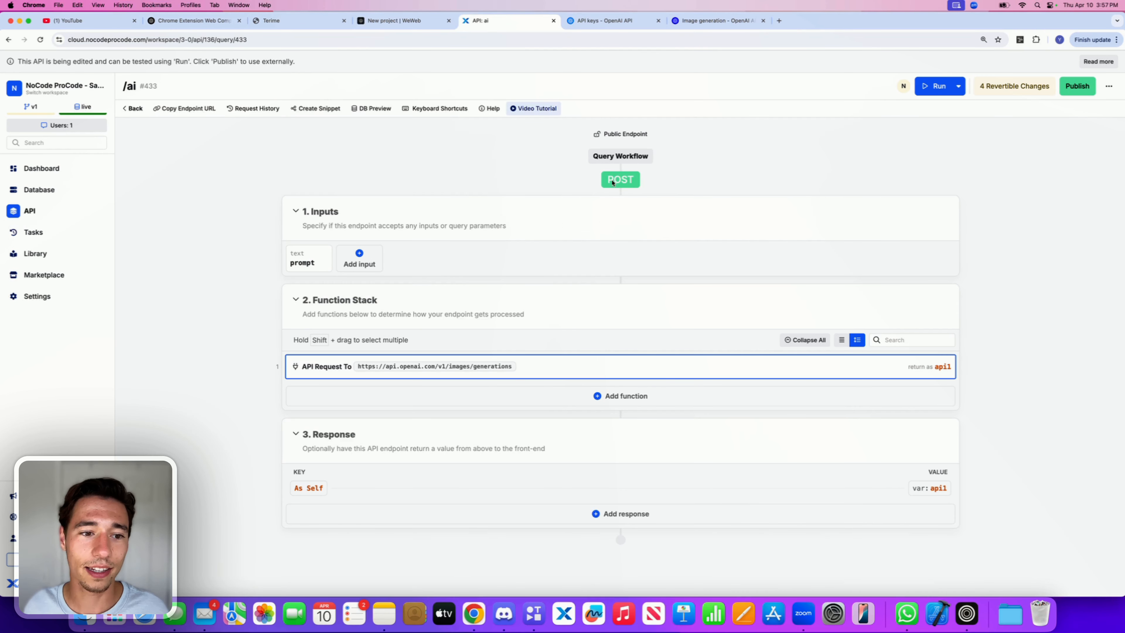
Step: Run the endpoint with the test prompt "cereal bowl"
{"action": "left_click", "coordinate": [937, 86]}
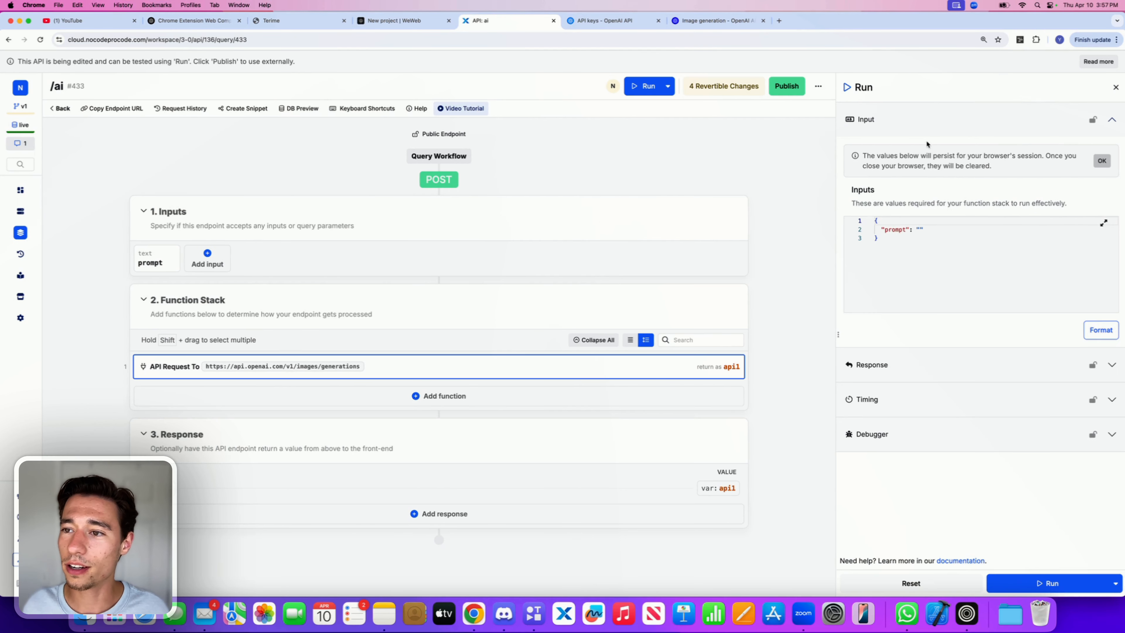
{"action": "left_click", "coordinate": [920, 230]}
{"action": "type", "text": "cerea"}
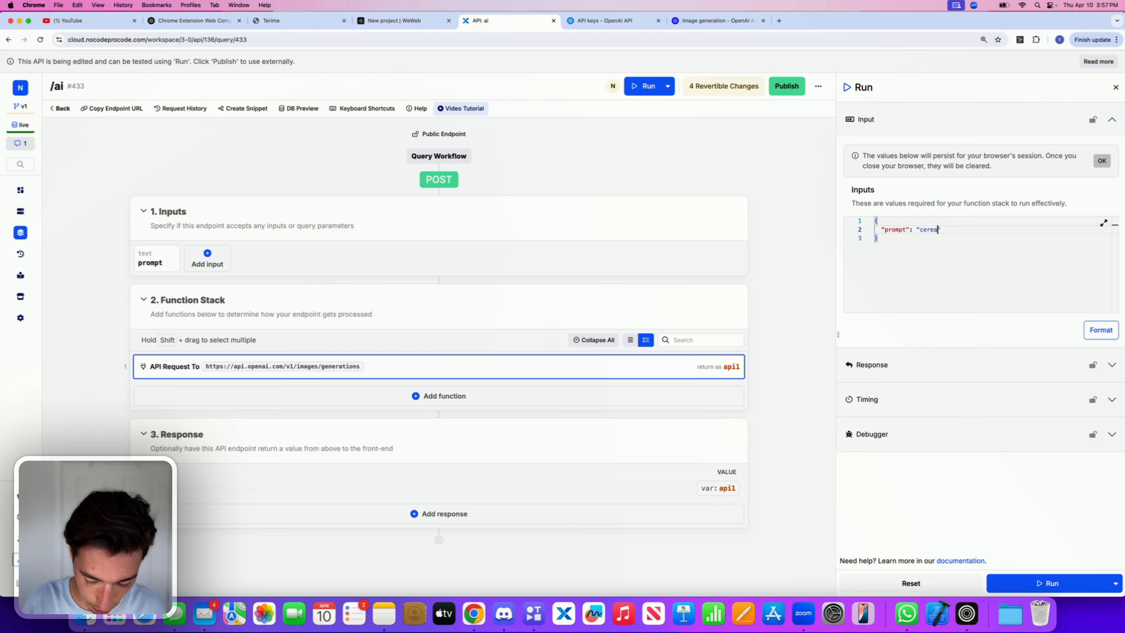
{"action": "type", "text": "l bowl"}
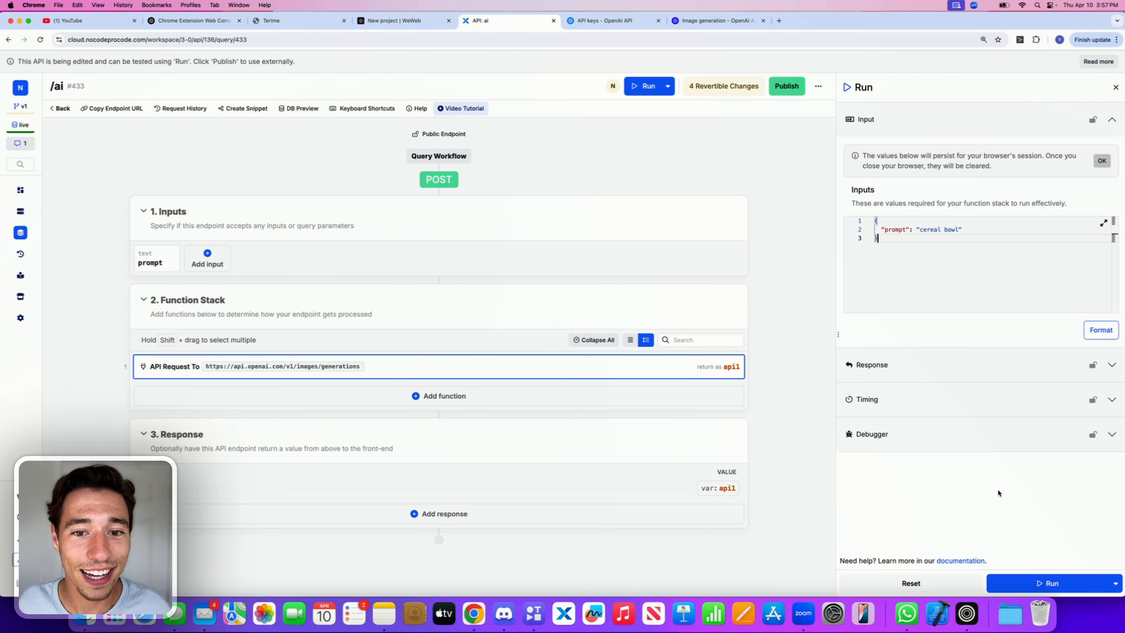
{"action": "left_click", "coordinate": [1035, 580]}
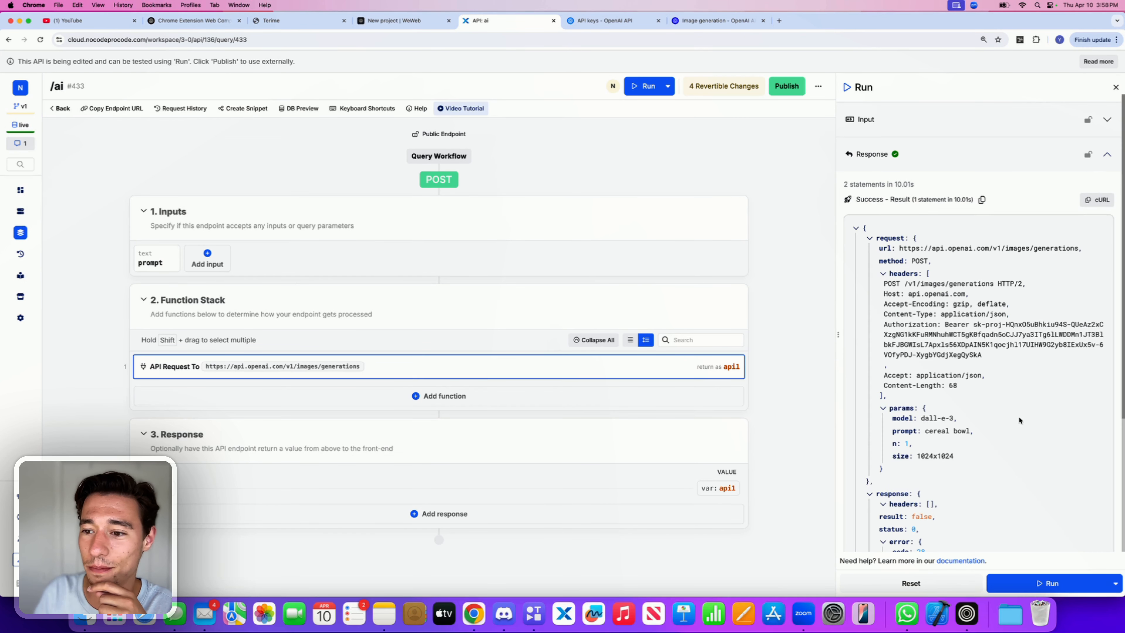
Step: Open the API request function, set its timeout to 30, and save
{"action": "scroll", "coordinate": [1019, 420], "scroll_direction": "down", "scroll_amount": 5}
{"action": "left_click_drag", "start_coordinate": [950, 397], "coordinate": [892, 377]}
{"action": "left_click", "coordinate": [530, 367]}
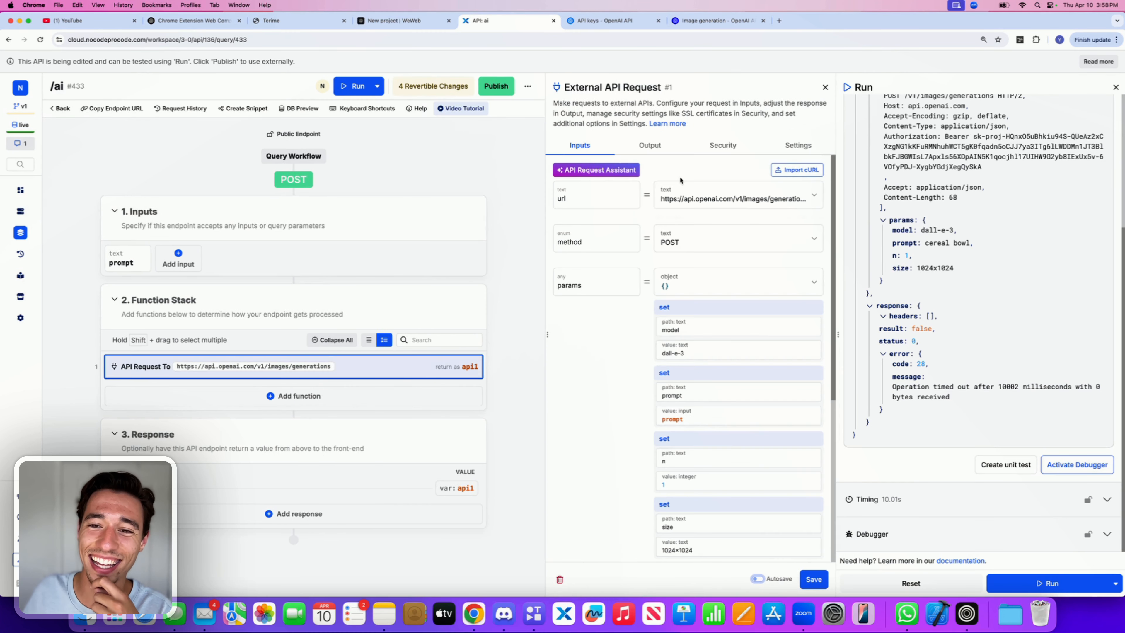
{"action": "left_click", "coordinate": [708, 474]}
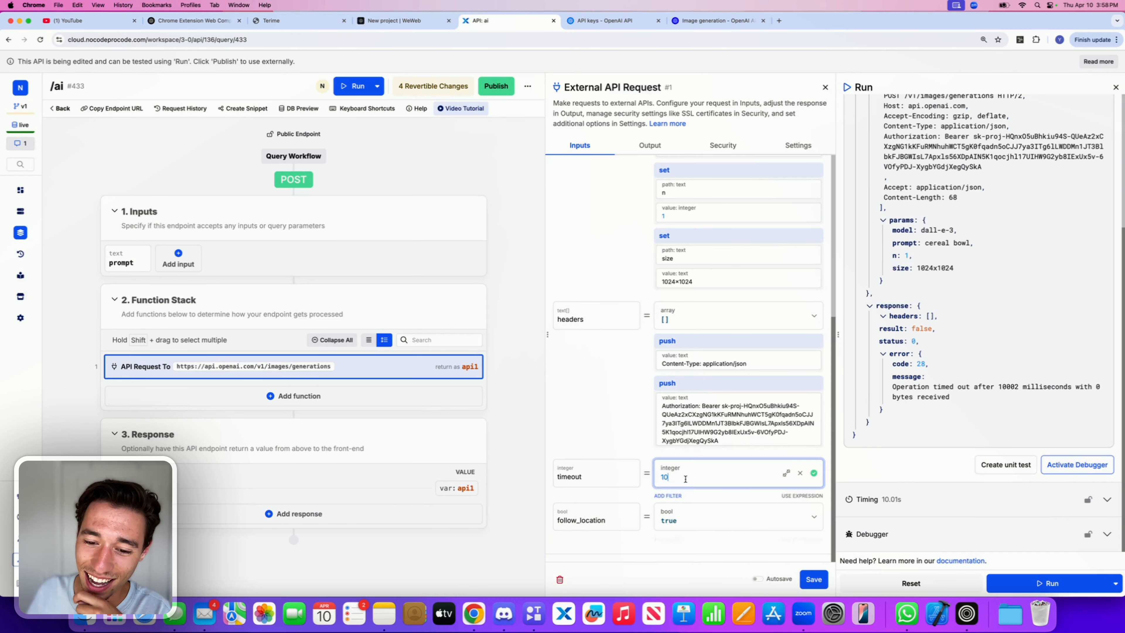
{"action": "type", "text": "3"}
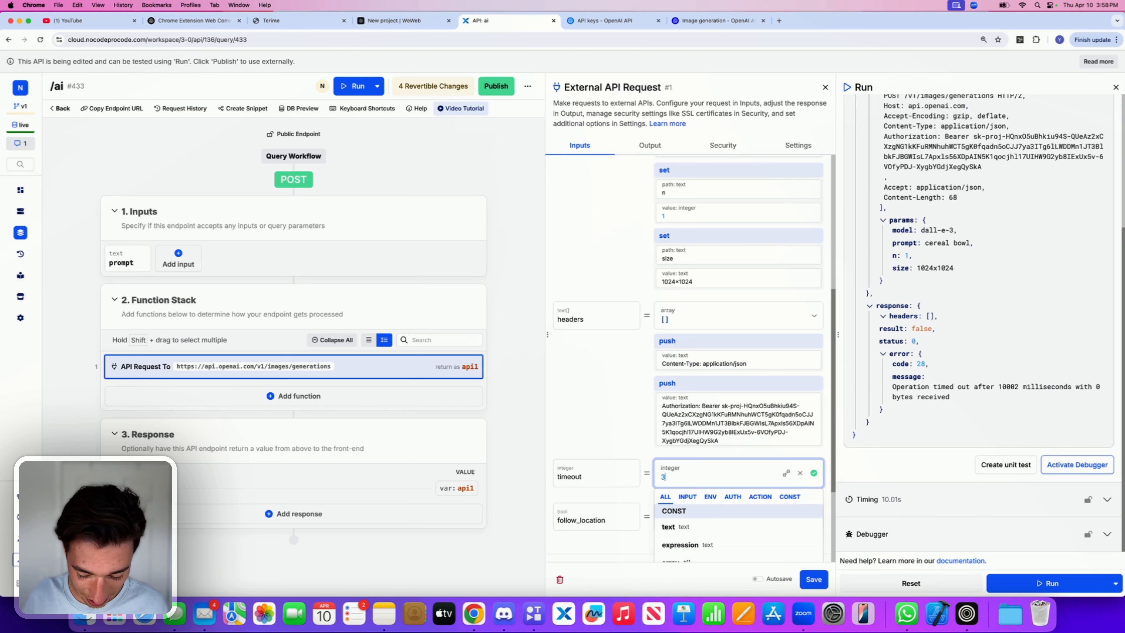
{"action": "left_click_drag", "start_coordinate": [630, 424], "coordinate": [628, 418]}
{"action": "left_click", "coordinate": [618, 434]}
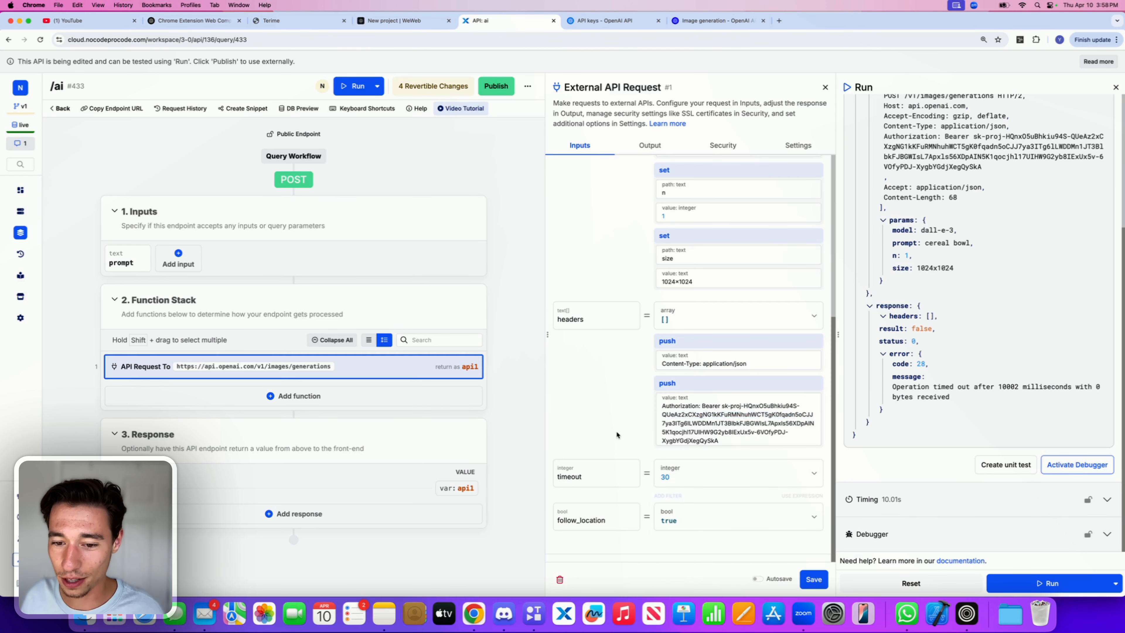
{"action": "left_click", "coordinate": [814, 578]}
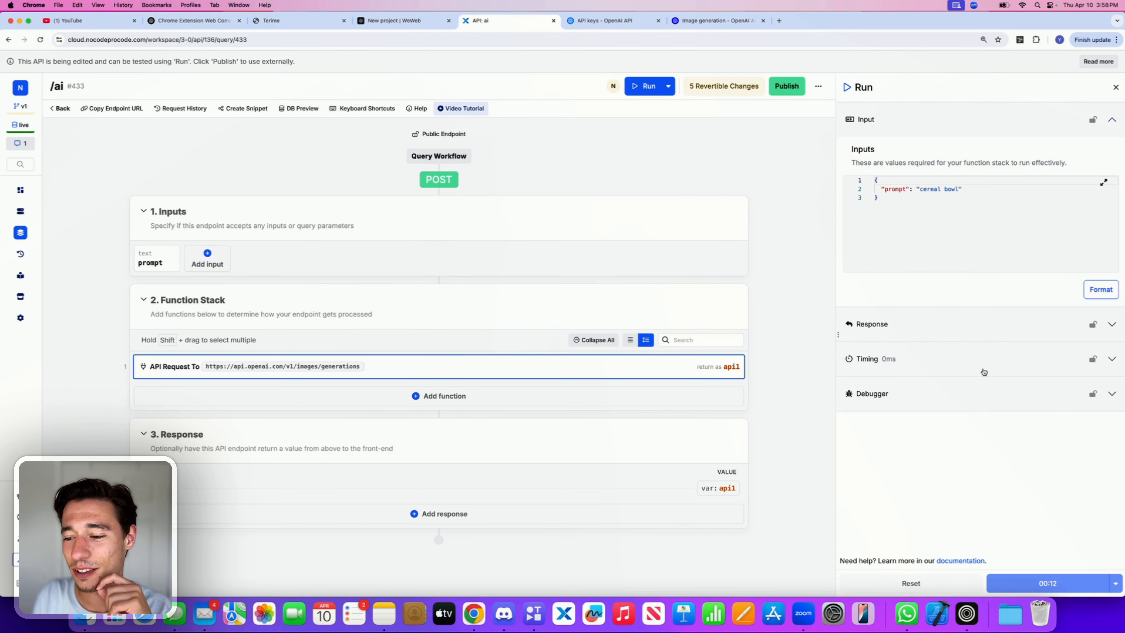
Step: Copy the generated image URL from the run response and open it in a new browser tab
{"action": "scroll", "coordinate": [983, 371], "scroll_direction": "down", "scroll_amount": 15}
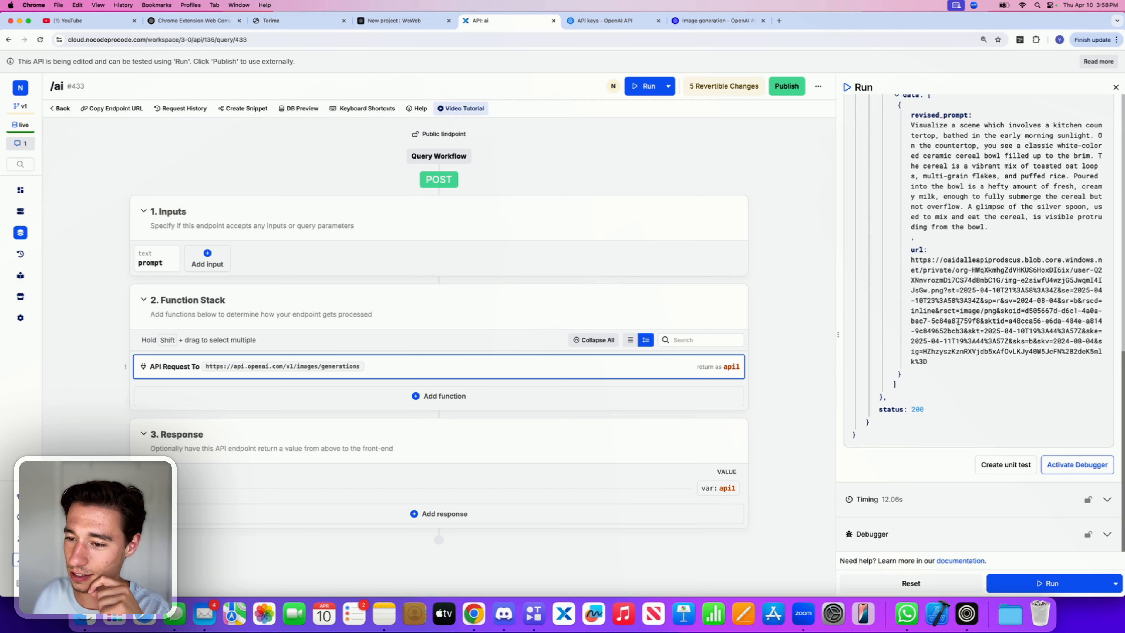
{"action": "left_click_drag", "start_coordinate": [911, 257], "coordinate": [941, 362]}
{"action": "key", "text": "super+c"}
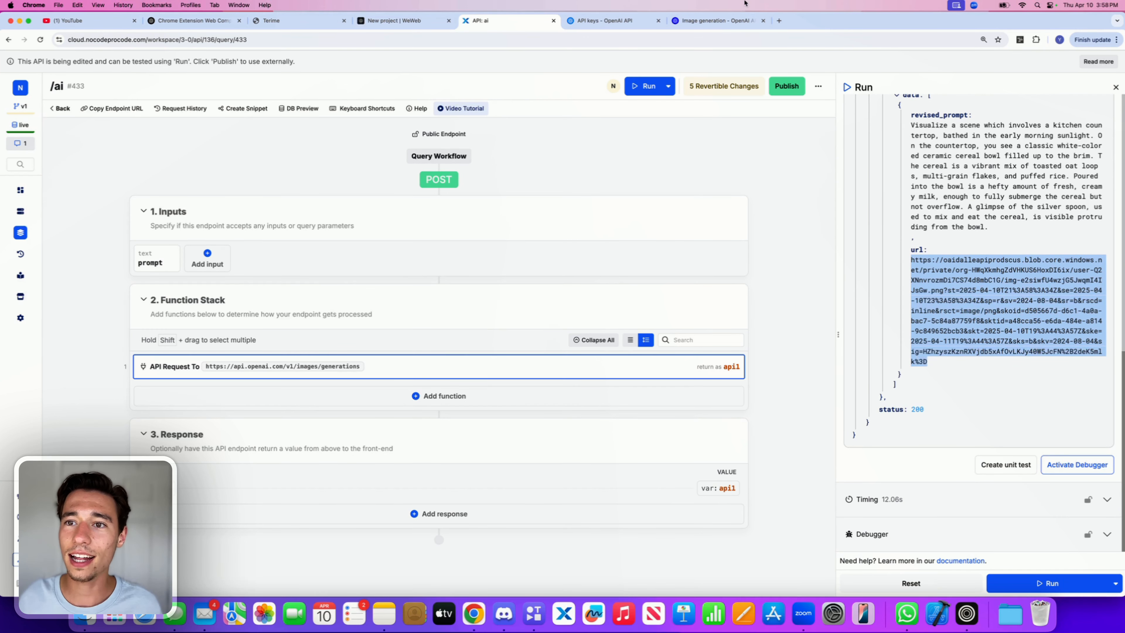
{"action": "left_click", "coordinate": [781, 22]}
{"action": "key", "text": "super+v"}
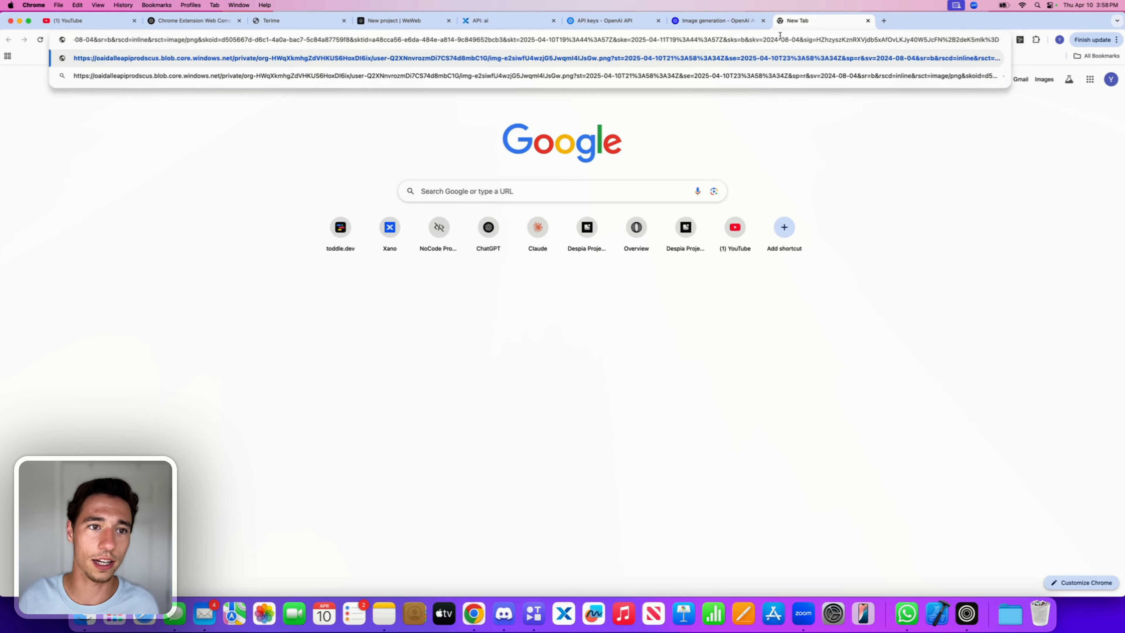
{"action": "key", "text": "Return"}
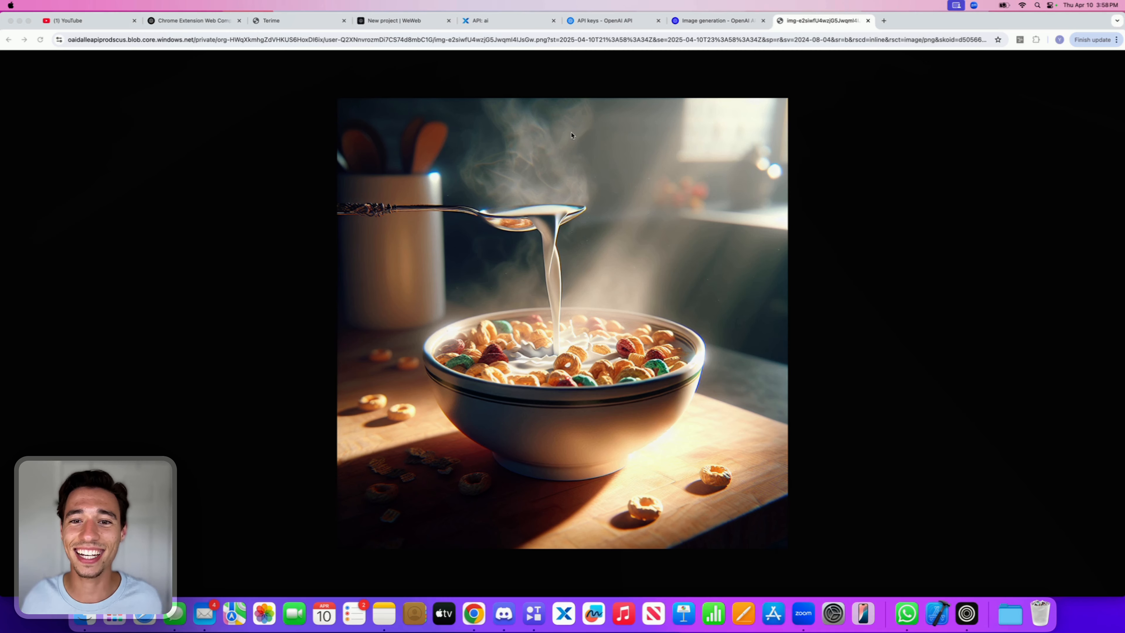
Step: Return to the endpoint and examine the revised prompt and data in the run response
{"action": "left_click", "coordinate": [868, 22]}
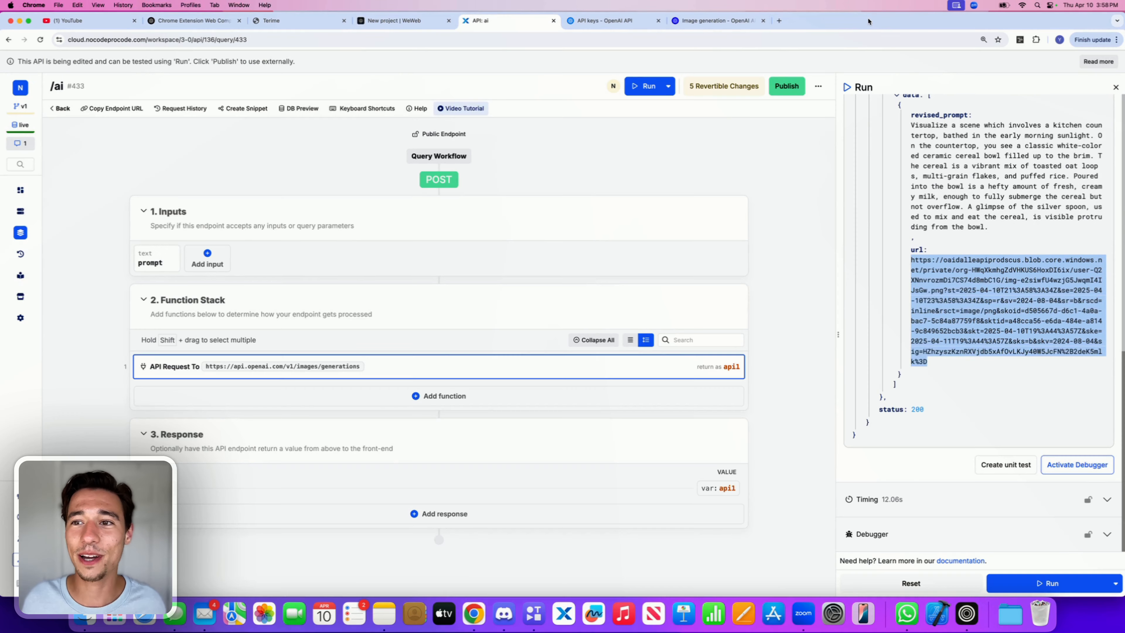
{"action": "scroll", "coordinate": [963, 205], "scroll_direction": "up", "scroll_amount": 2}
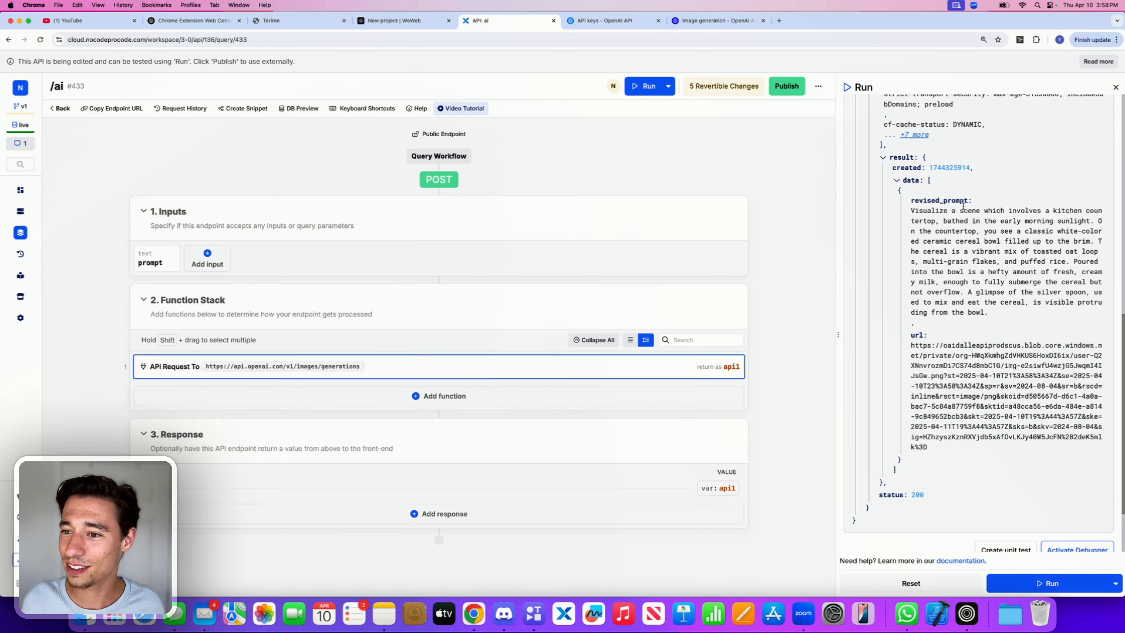
{"action": "triple_click", "coordinate": [955, 220]}
{"action": "left_click", "coordinate": [925, 217]}
{"action": "left_click_drag", "start_coordinate": [913, 208], "coordinate": [989, 315]}
{"action": "left_click", "coordinate": [946, 261]}
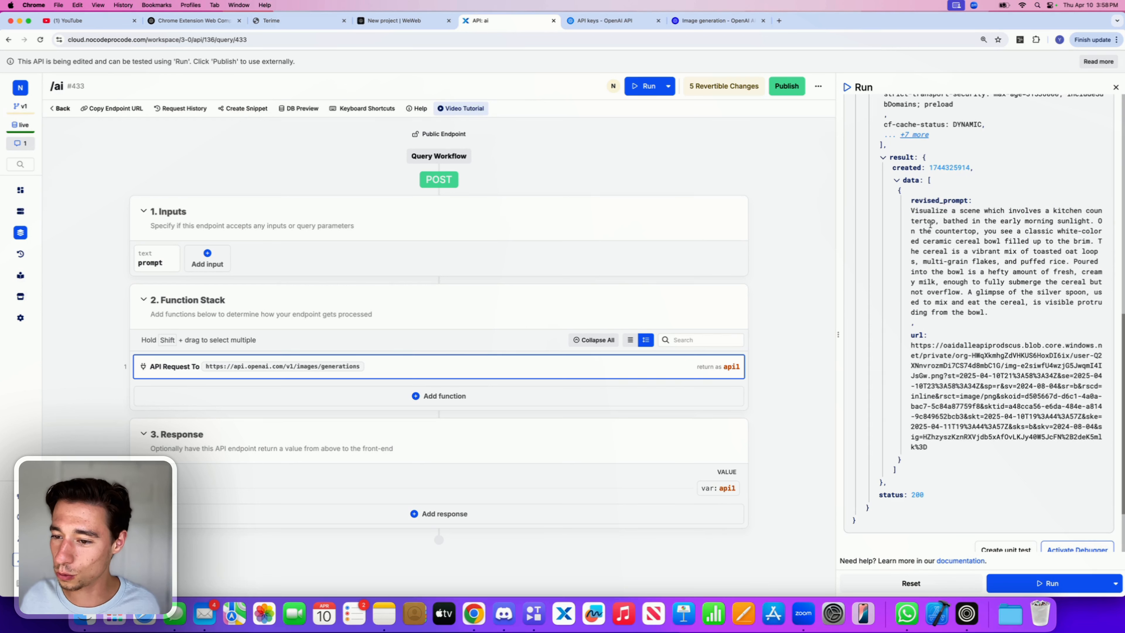
{"action": "left_click_drag", "start_coordinate": [930, 224], "coordinate": [927, 375]}
{"action": "scroll", "coordinate": [944, 296], "scroll_direction": "up", "scroll_amount": 11}
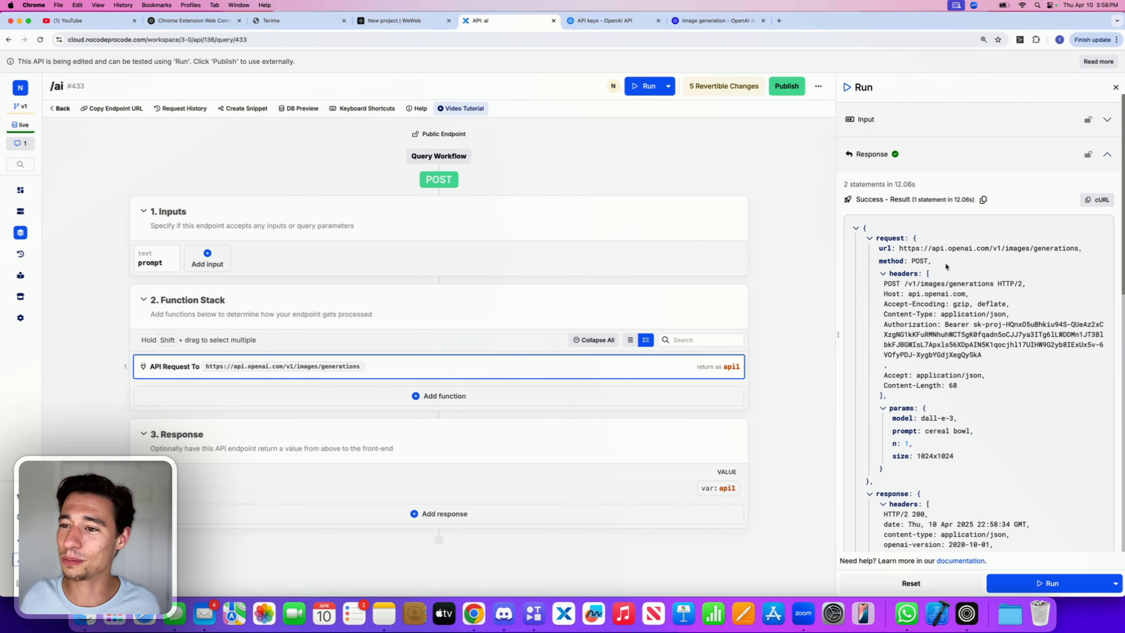
Step: Add a Create Variable function to the stack and name it response
{"action": "left_click", "coordinate": [456, 397]}
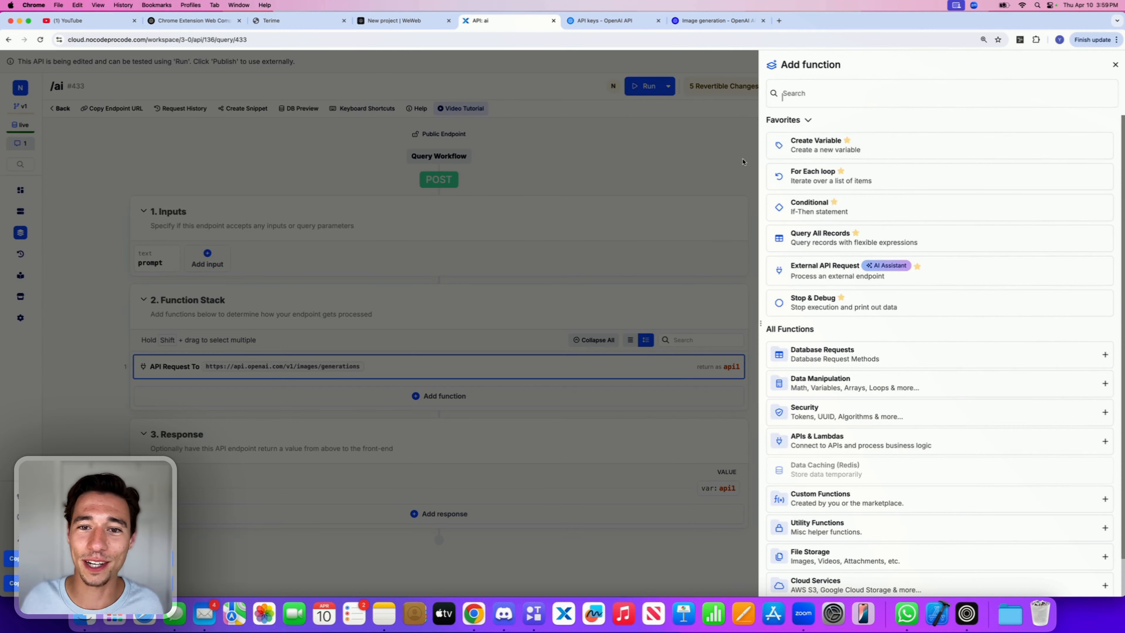
{"action": "left_click", "coordinate": [804, 153]}
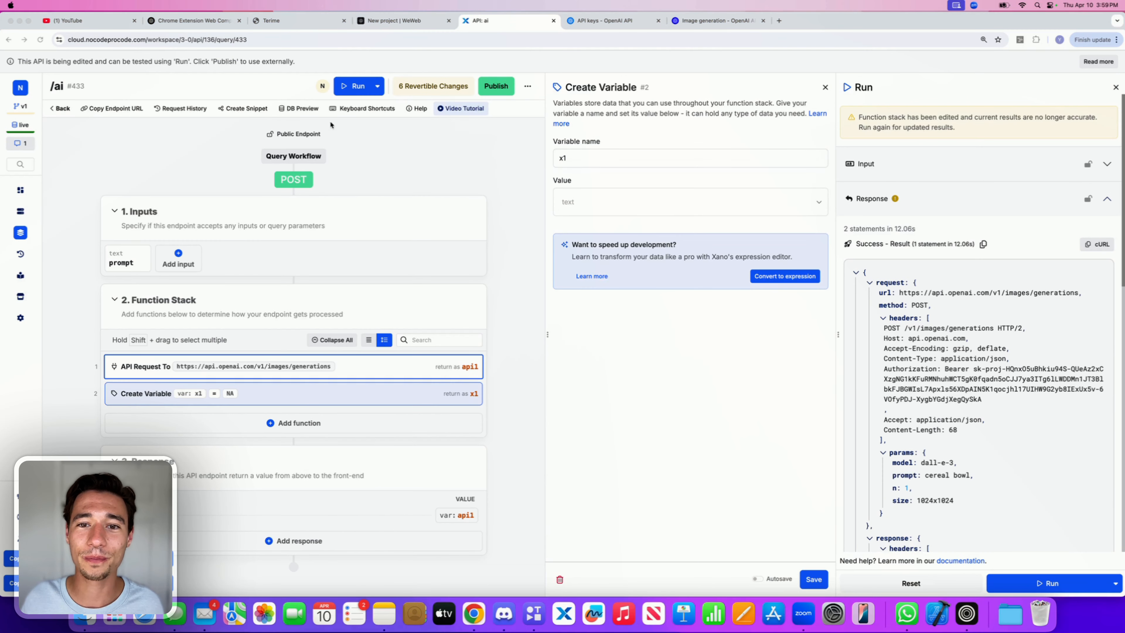
{"action": "left_click", "coordinate": [579, 158]}
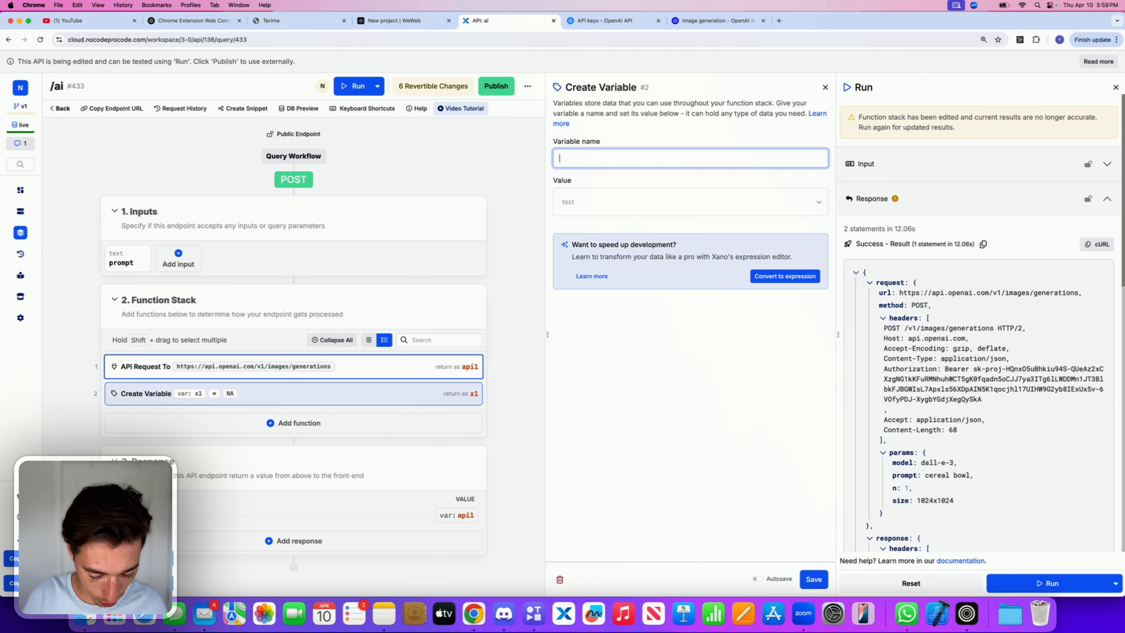
{"action": "type", "text": "resp"}
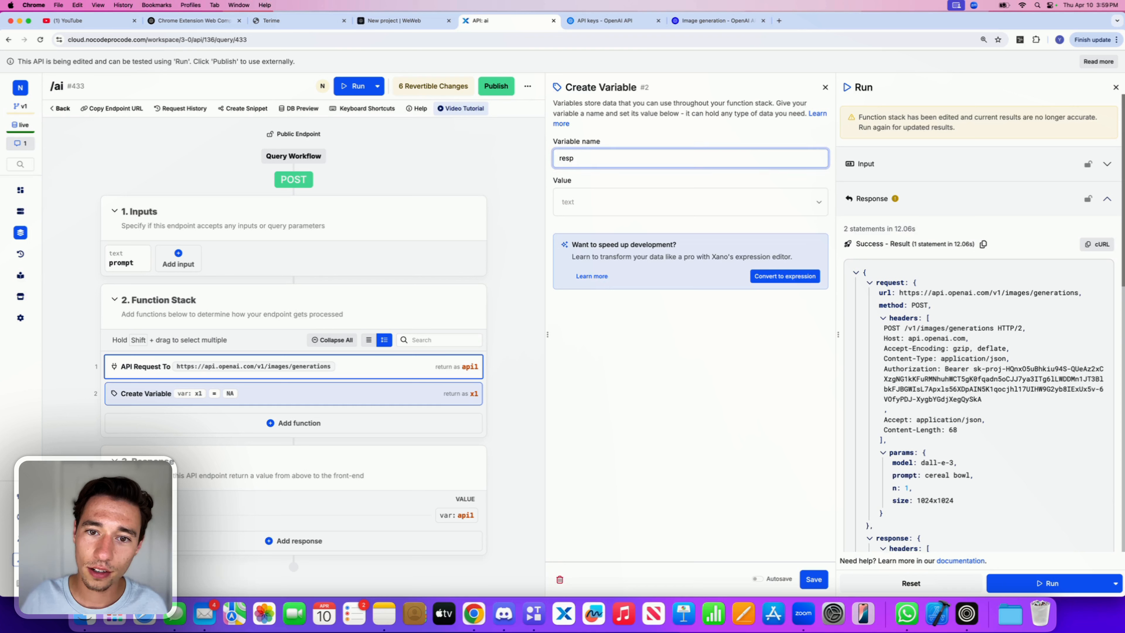
{"action": "type", "text": "onse"}
{"action": "key", "text": "Tab"}
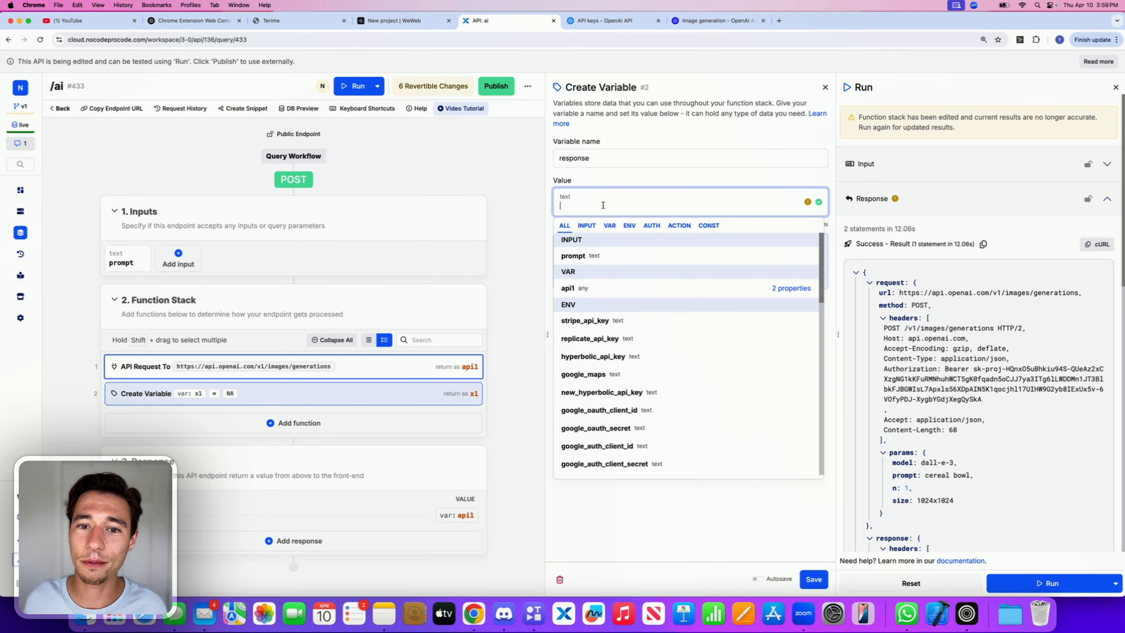
Step: Set the response variable's value to api1.response.result.data and save it
{"action": "left_click", "coordinate": [794, 289]}
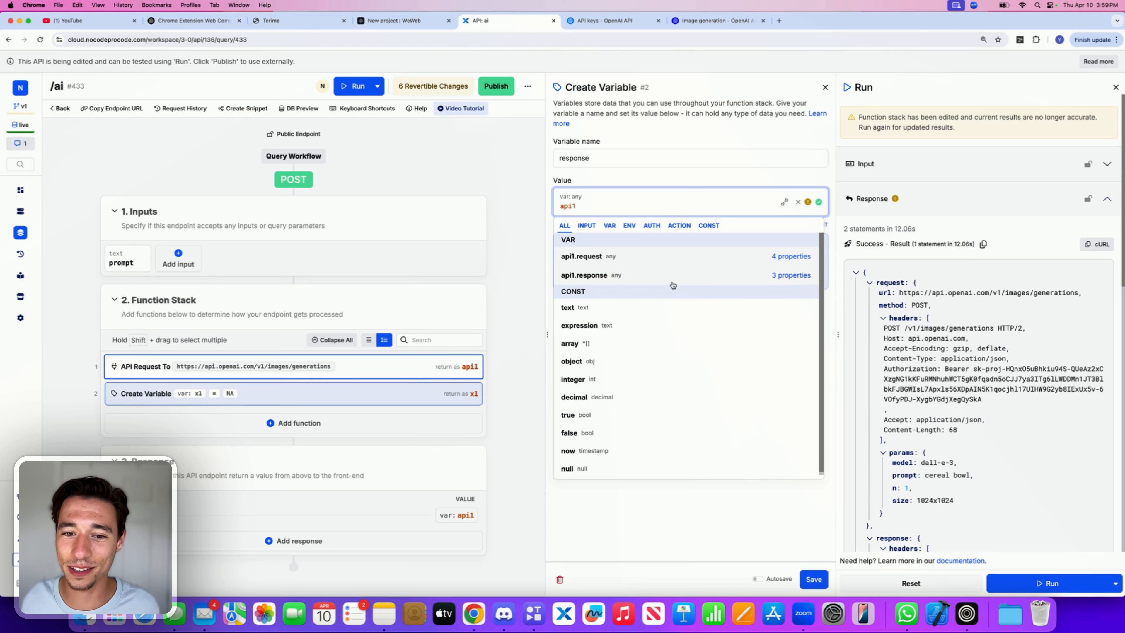
{"action": "left_click", "coordinate": [786, 276]}
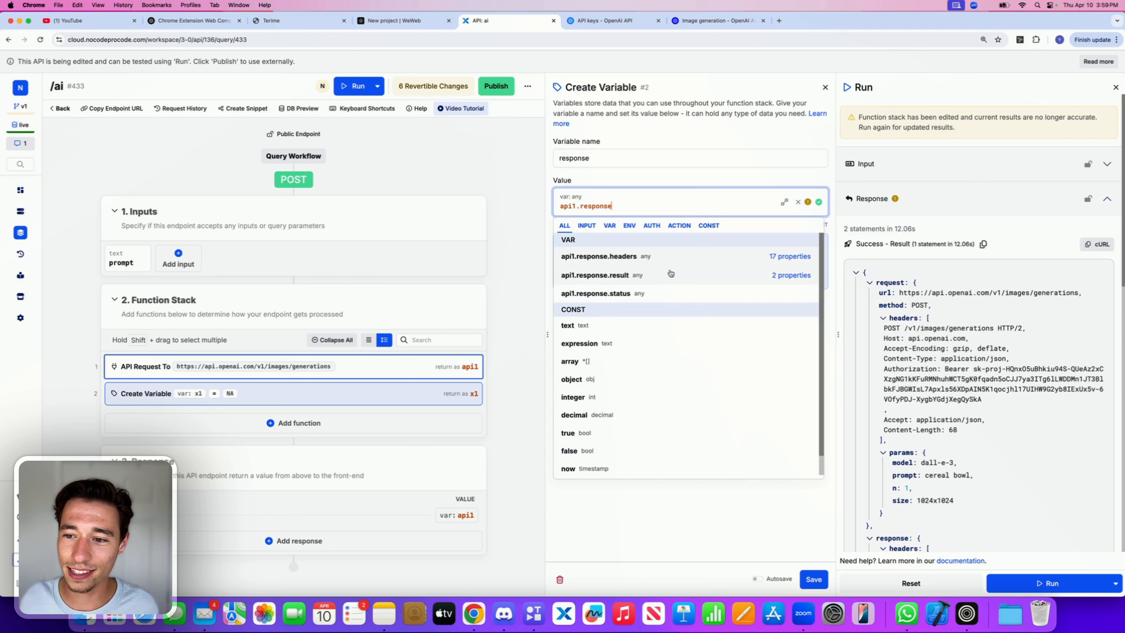
{"action": "scroll", "coordinate": [933, 396], "scroll_direction": "down", "scroll_amount": 6}
{"action": "scroll", "coordinate": [921, 392], "scroll_direction": "down", "scroll_amount": 2}
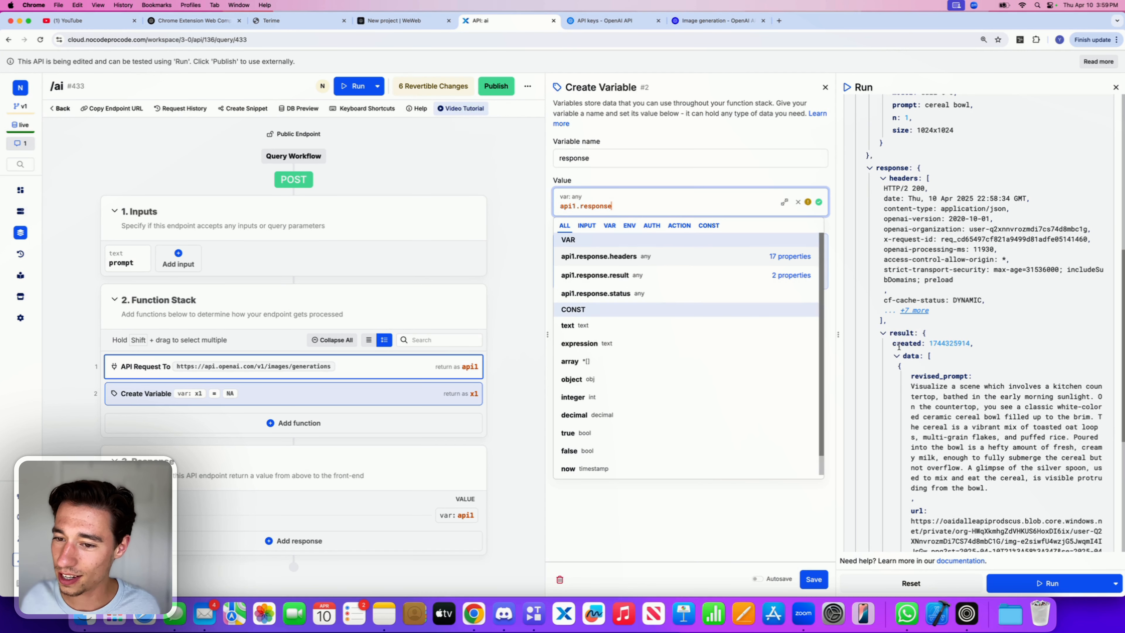
{"action": "left_click", "coordinate": [784, 276]}
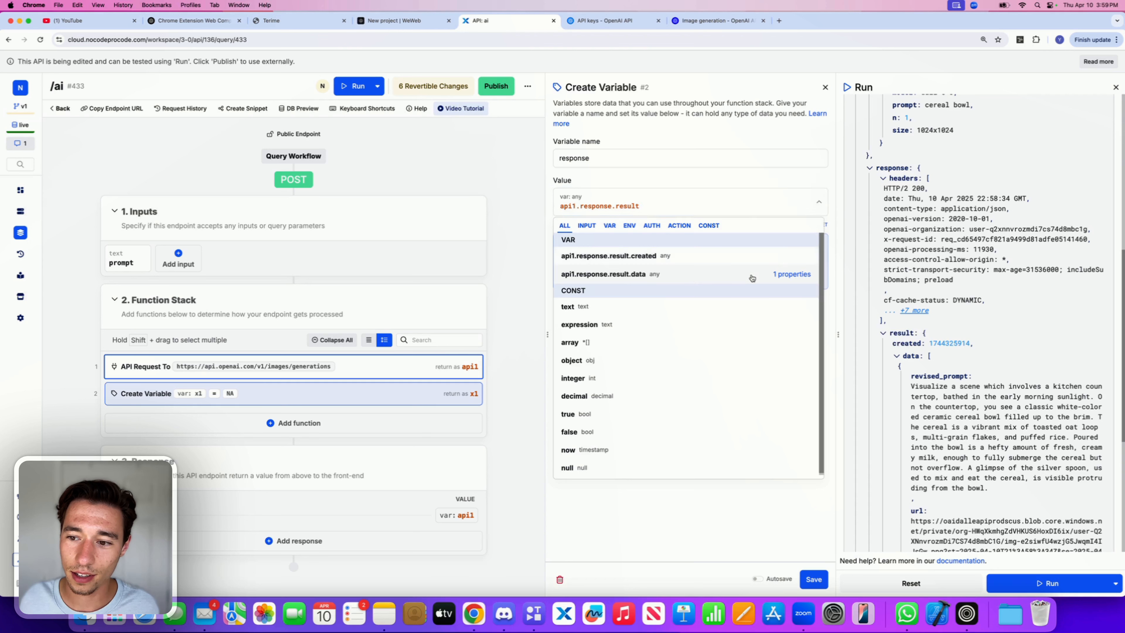
{"action": "left_click", "coordinate": [752, 277]}
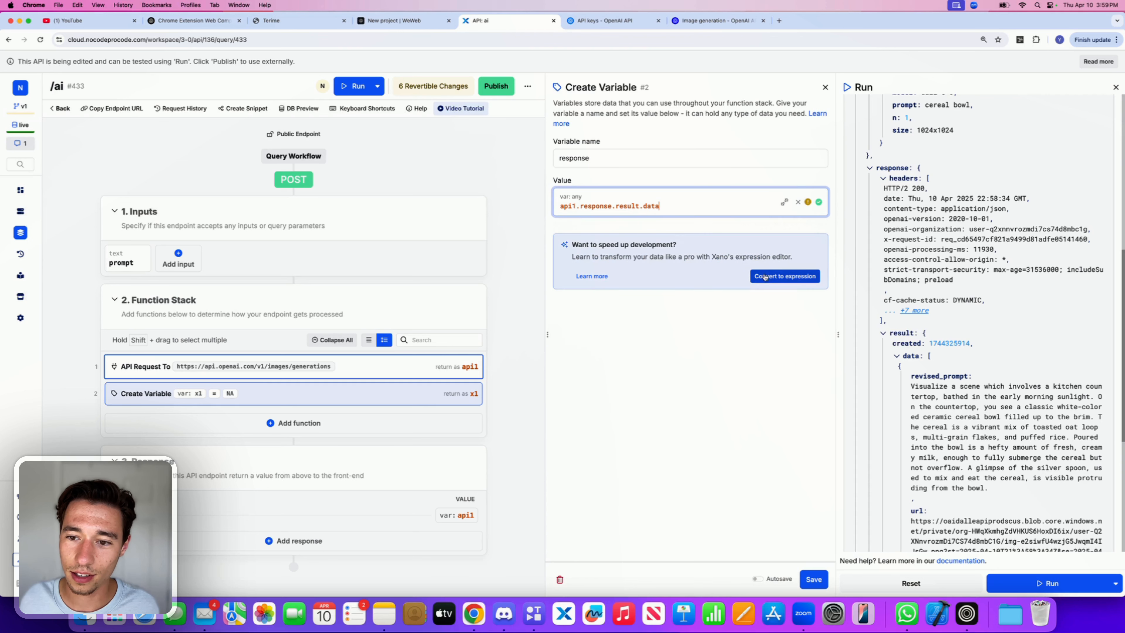
{"action": "left_click", "coordinate": [898, 356]}
{"action": "left_click", "coordinate": [897, 384]}
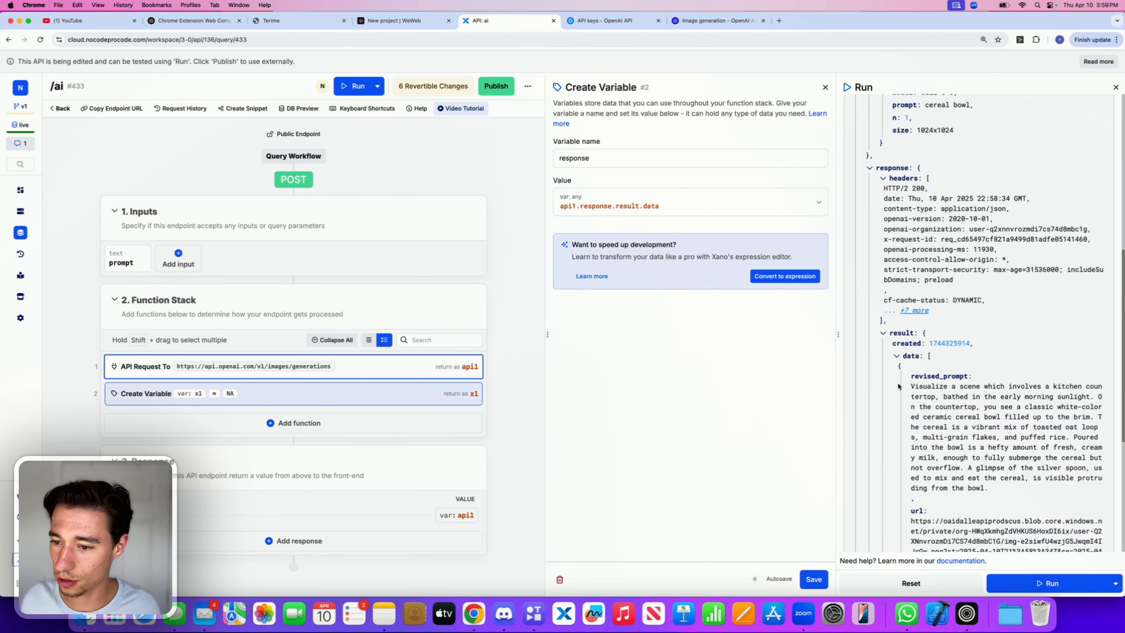
{"action": "left_click", "coordinate": [904, 366]}
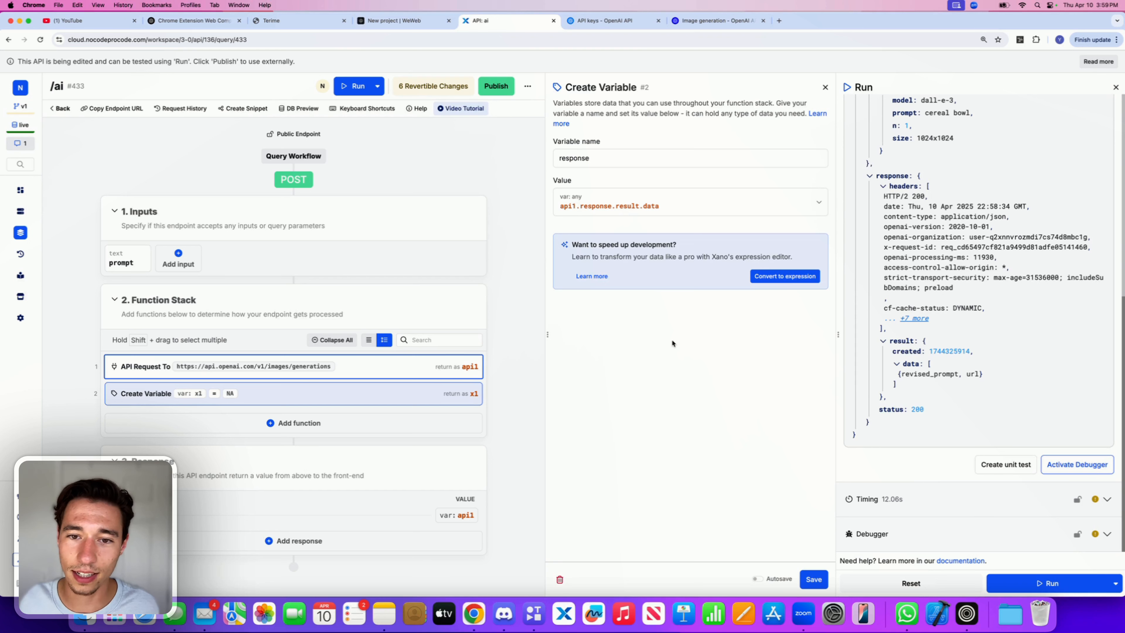
{"action": "left_click", "coordinate": [815, 580]}
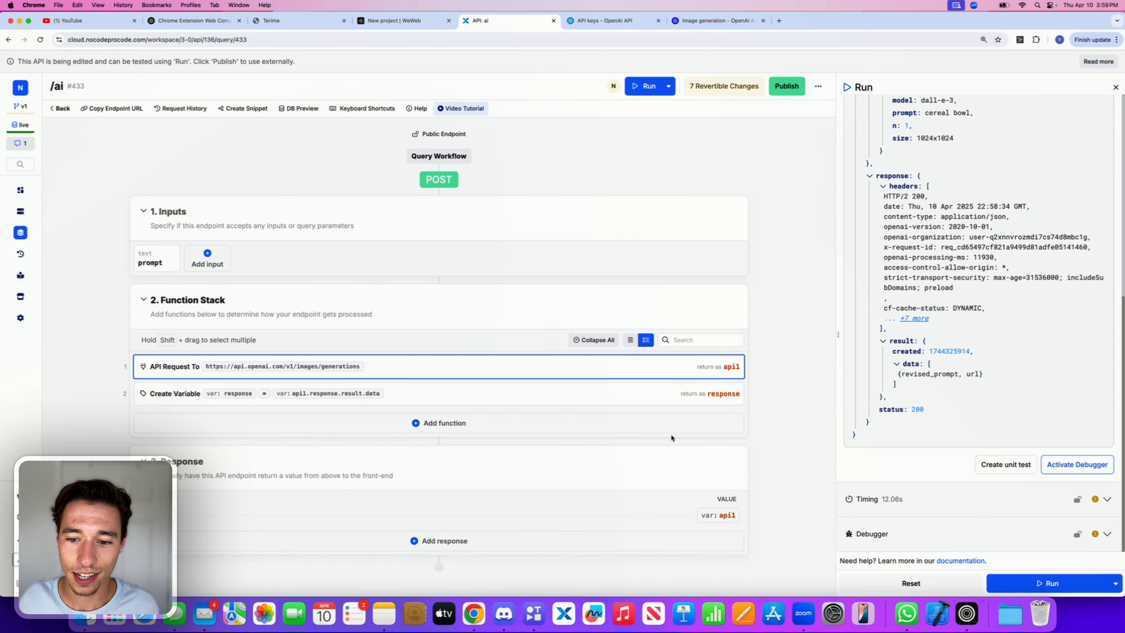
Step: Change the endpoint's returned value from api1 to the response variable and save
{"action": "left_click", "coordinate": [707, 517]}
{"action": "left_click", "coordinate": [684, 153]}
{"action": "left_click", "coordinate": [710, 350]}
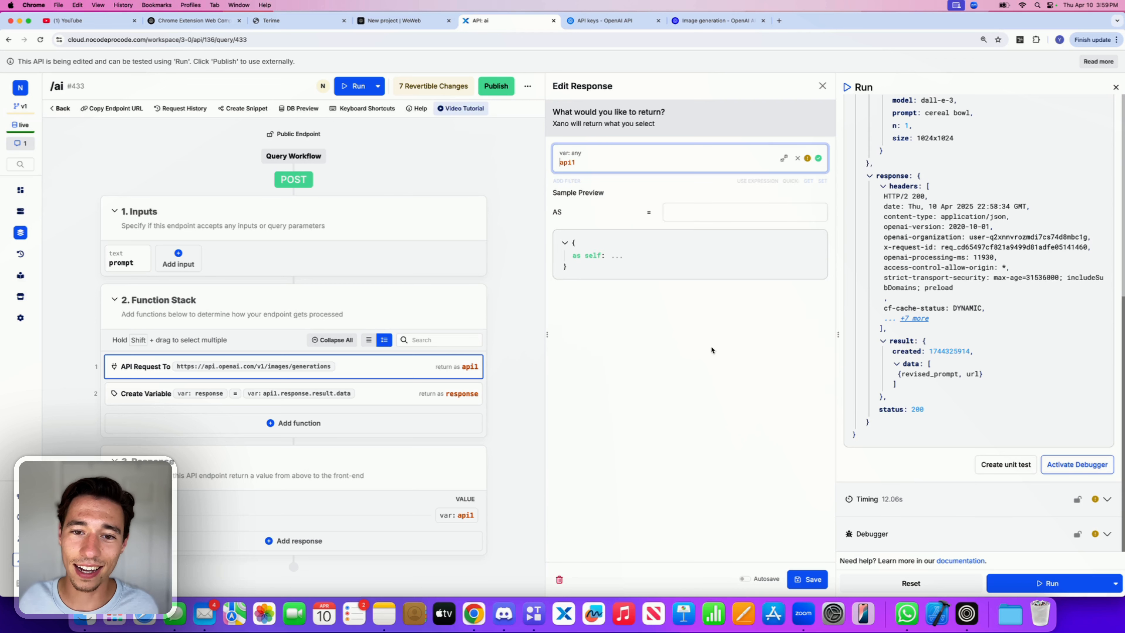
{"action": "left_click", "coordinate": [671, 163]}
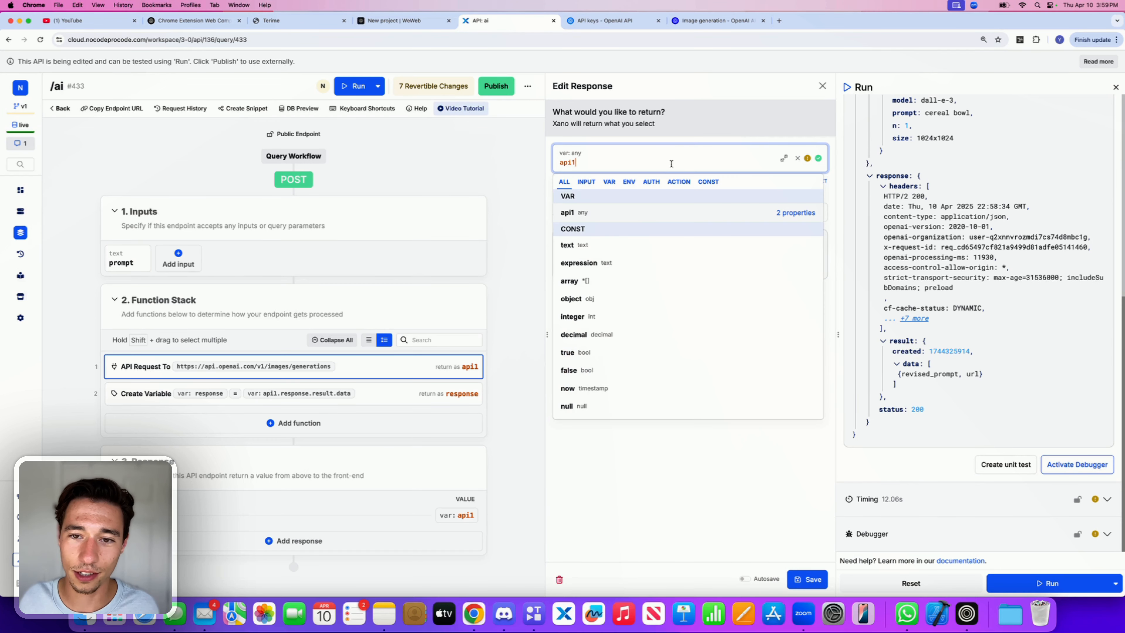
{"action": "left_click", "coordinate": [607, 182]}
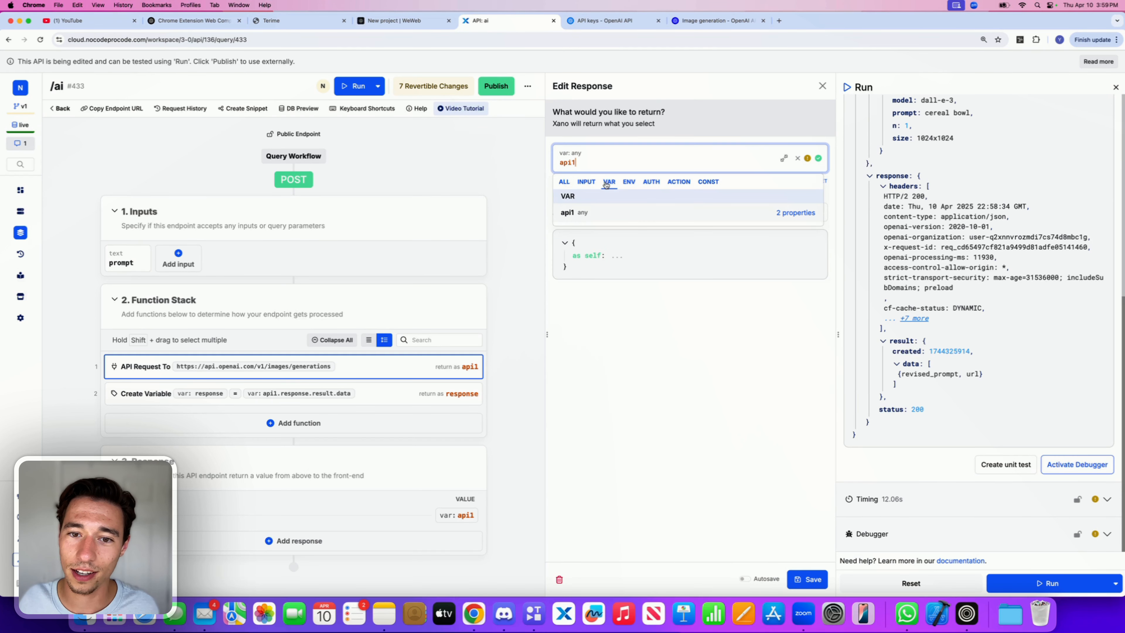
{"action": "double_click", "coordinate": [602, 164]}
{"action": "key", "text": "BackSpace"}
{"action": "left_click", "coordinate": [613, 230]}
{"action": "left_click", "coordinate": [696, 340]}
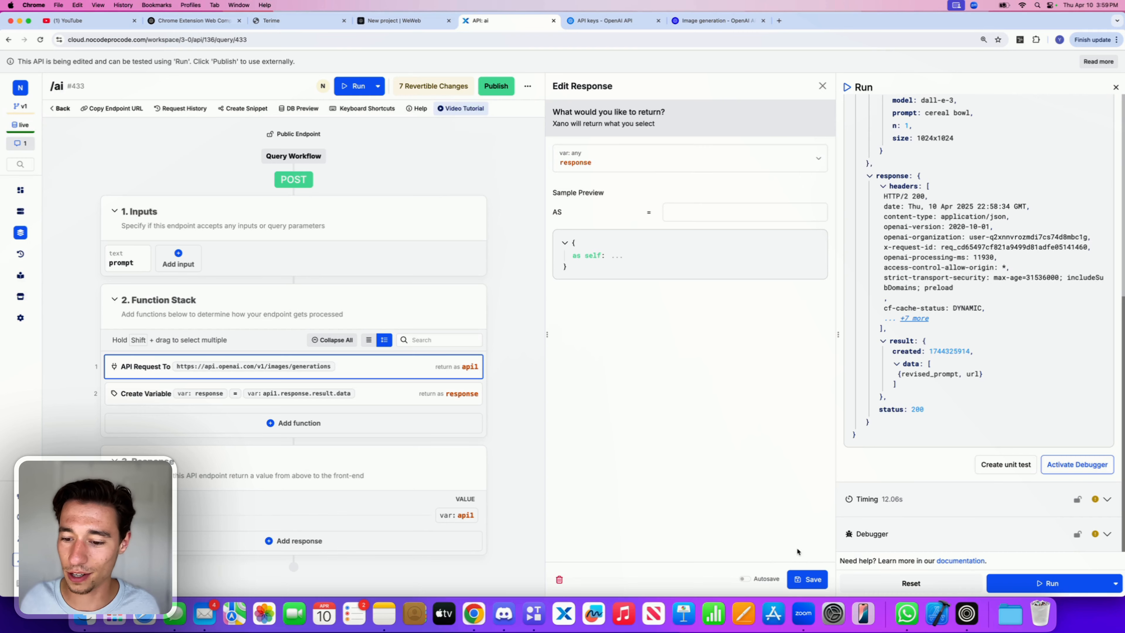
{"action": "left_click", "coordinate": [807, 579]}
Step: Publish the endpoint without a message and run it again
{"action": "left_click", "coordinate": [786, 87]}
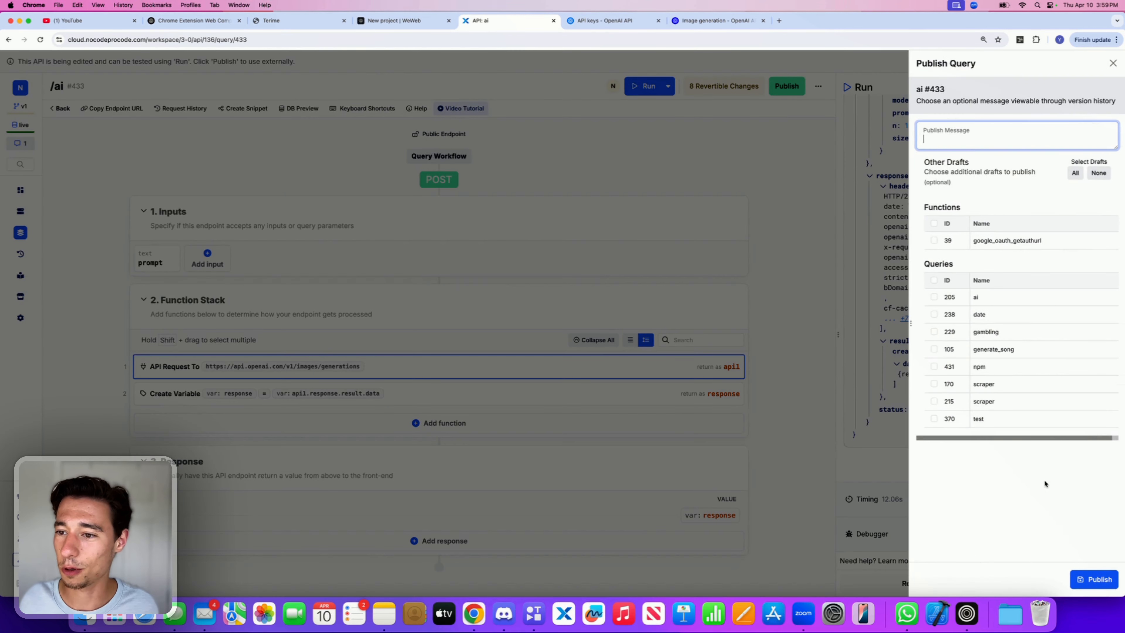
{"action": "left_click", "coordinate": [1087, 577]}
{"action": "left_click", "coordinate": [1032, 582]}
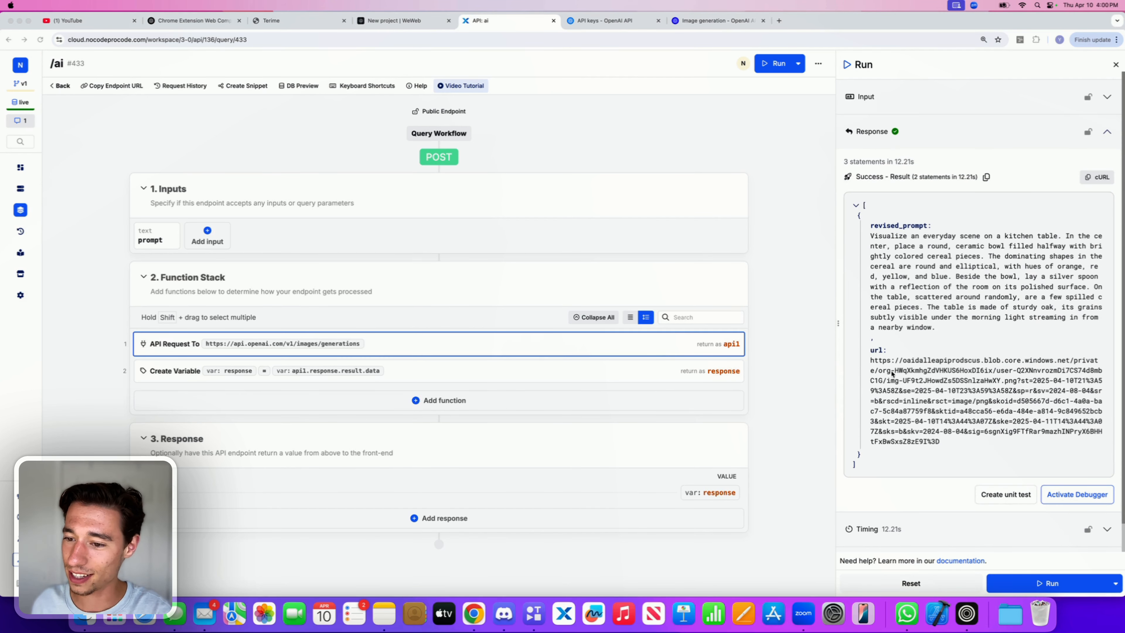
Step: Add a first filter to the response variable's value and save the variable
{"action": "left_click", "coordinate": [531, 371]}
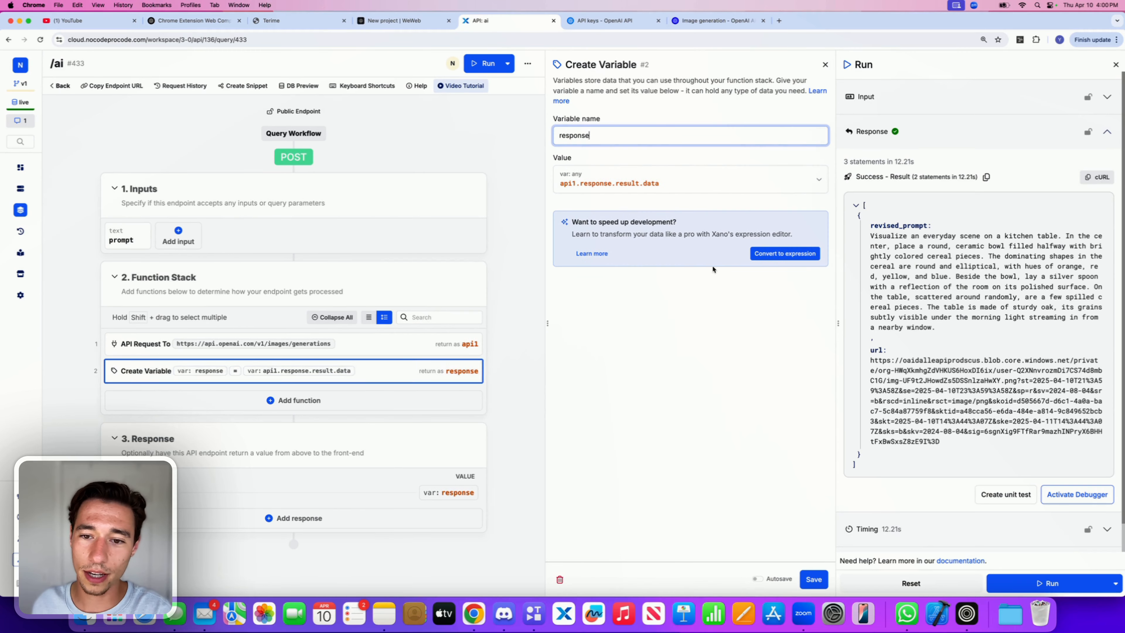
{"action": "left_click", "coordinate": [509, 144]}
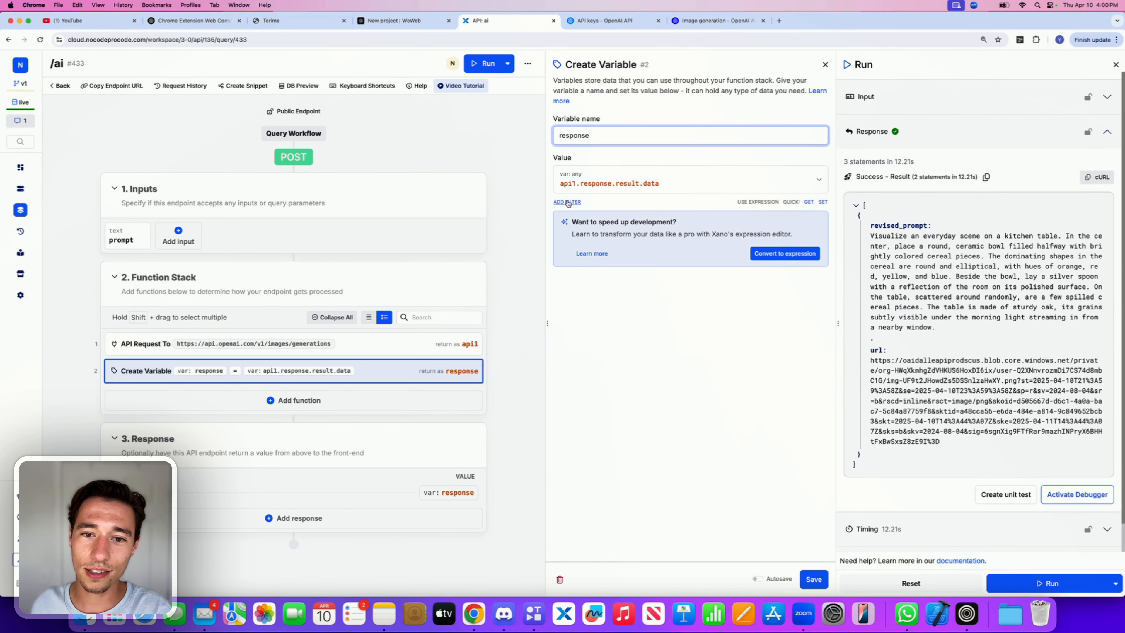
{"action": "left_click", "coordinate": [568, 202]}
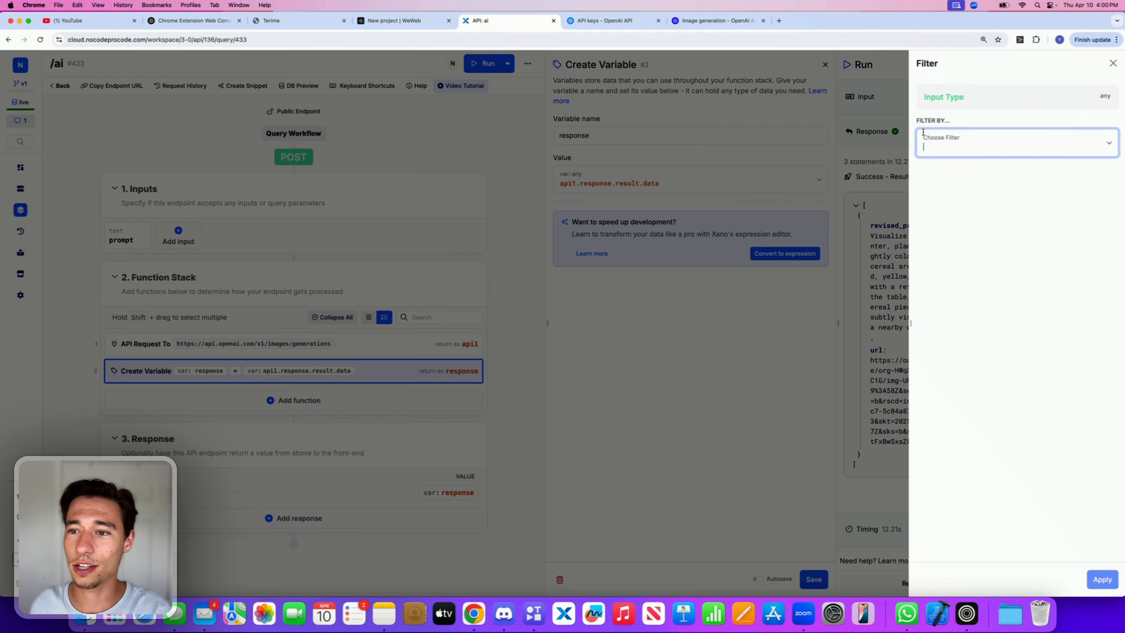
{"action": "left_click", "coordinate": [970, 152]}
{"action": "type", "text": "fi"}
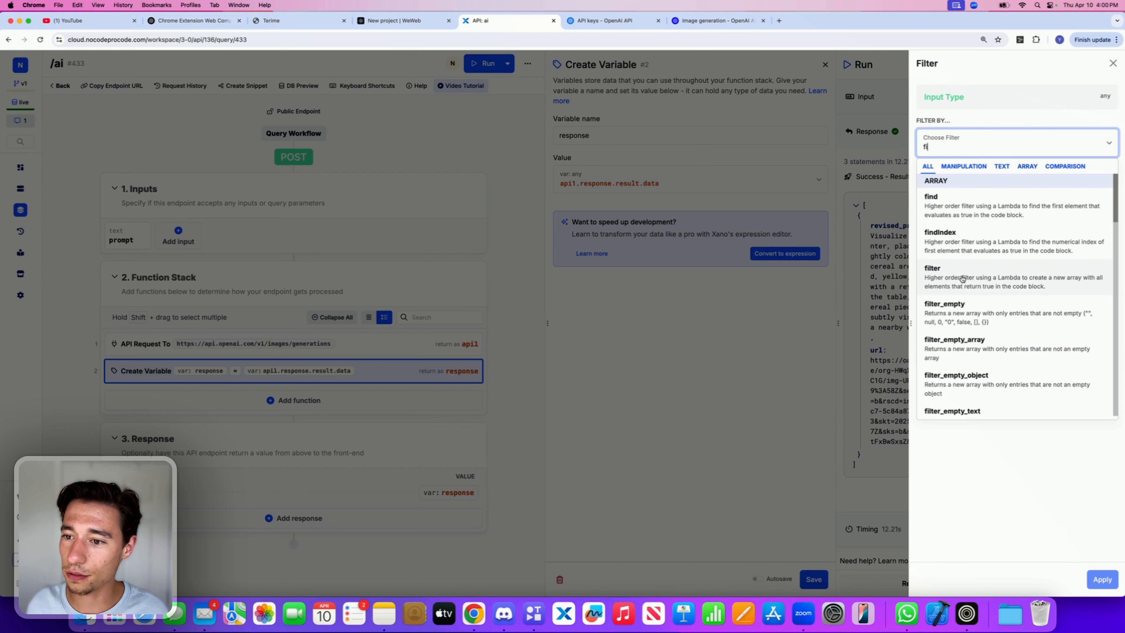
{"action": "type", "text": "rst"}
{"action": "left_click", "coordinate": [946, 197]}
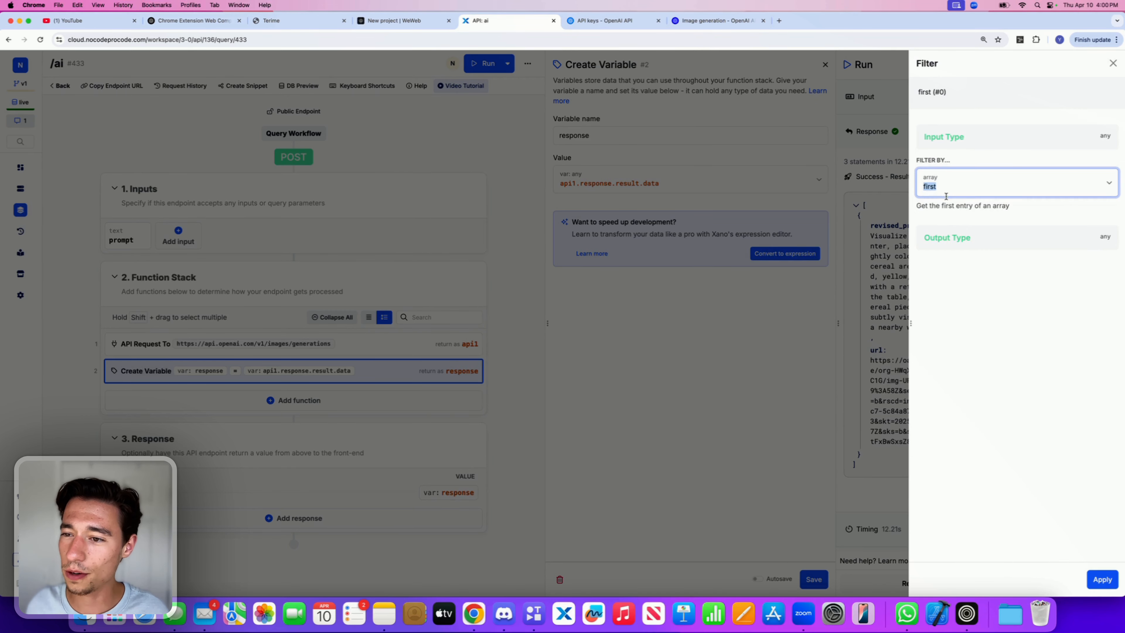
{"action": "left_click", "coordinate": [1101, 579]}
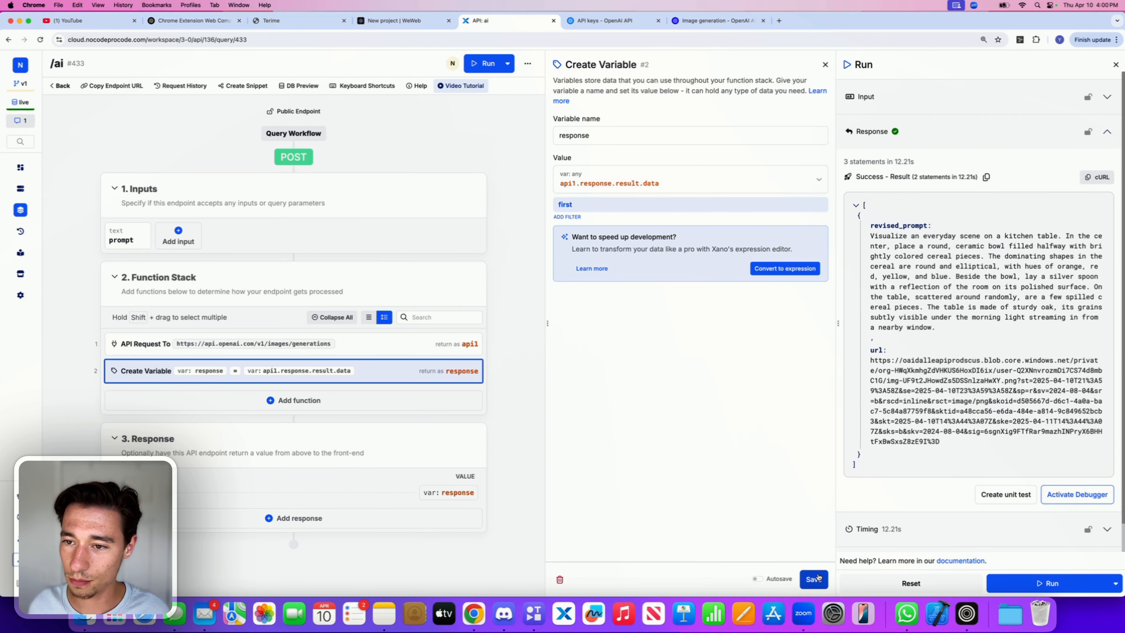
{"action": "left_click", "coordinate": [814, 579]}
Step: Run the endpoint again and publish the updated version
{"action": "left_click", "coordinate": [1040, 583]}
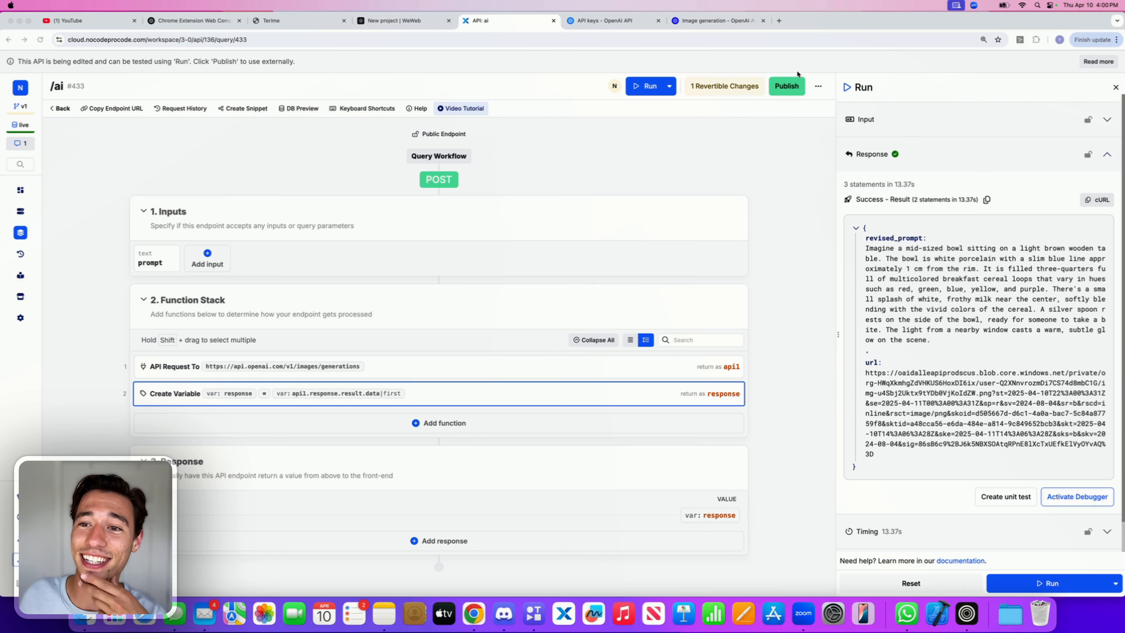
{"action": "left_click", "coordinate": [787, 86]}
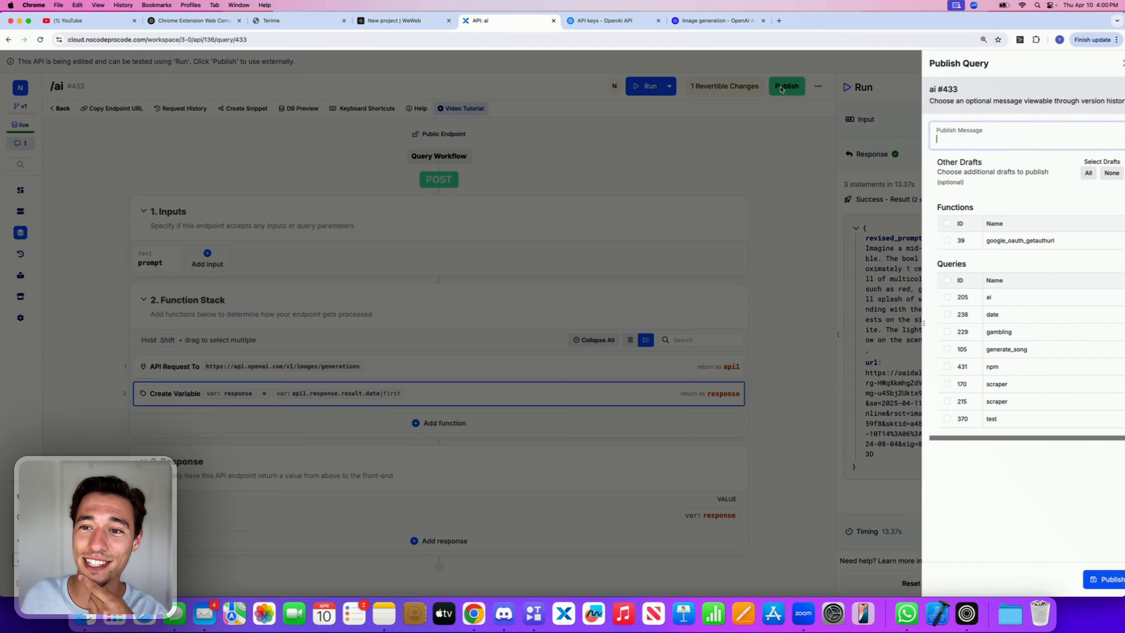
{"action": "left_click", "coordinate": [1098, 579]}
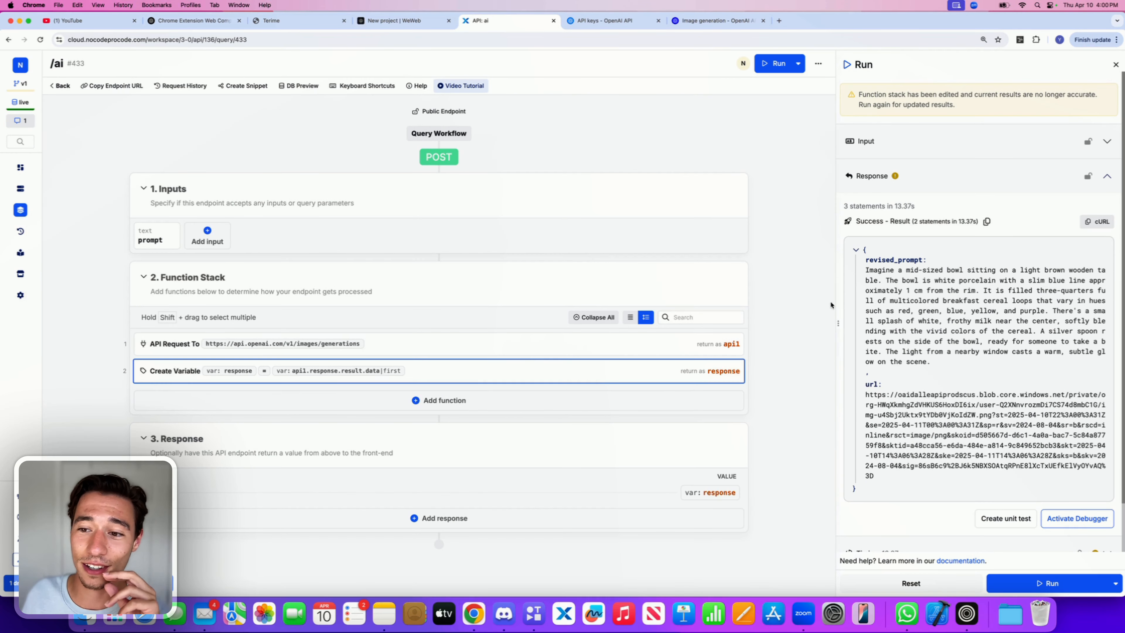
Step: Switch to the WeWeb editor and write the page prompt "I wanna make a modern elegant looking image generator that will call this api"
{"action": "left_click", "coordinate": [429, 19]}
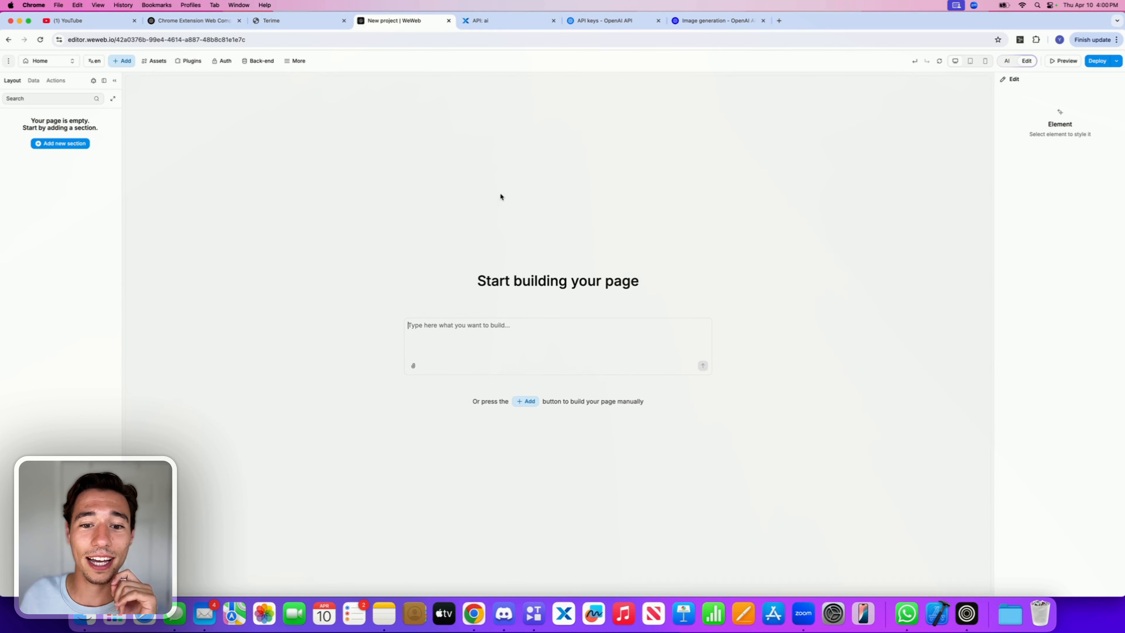
{"action": "left_click", "coordinate": [445, 338]}
{"action": "type", "text": "I wan"}
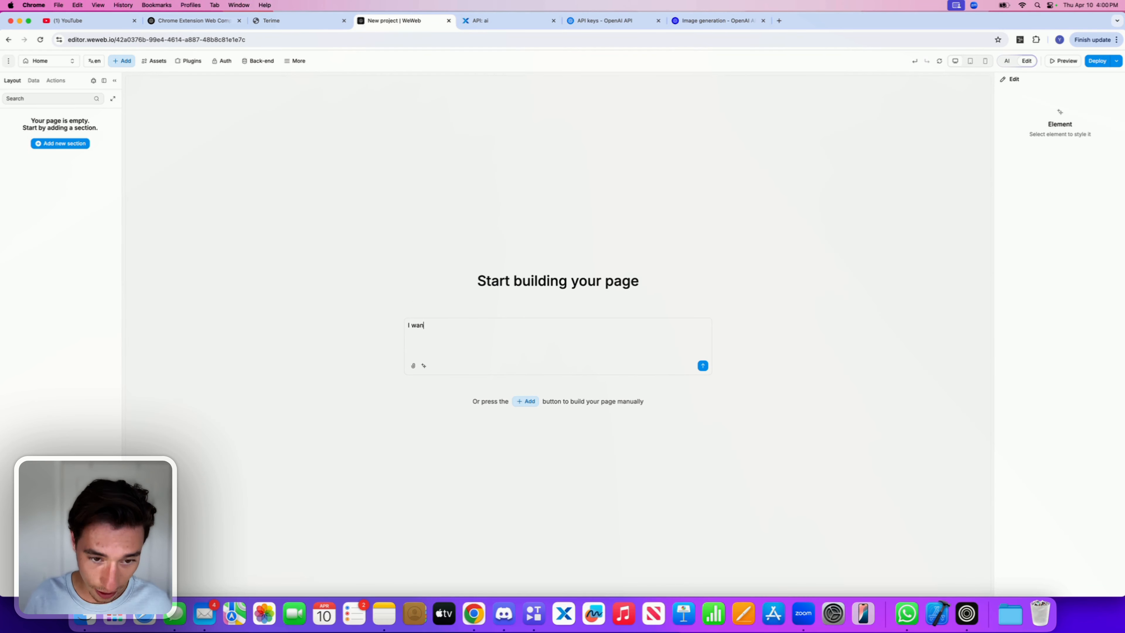
{"action": "type", "text": "na make a m"}
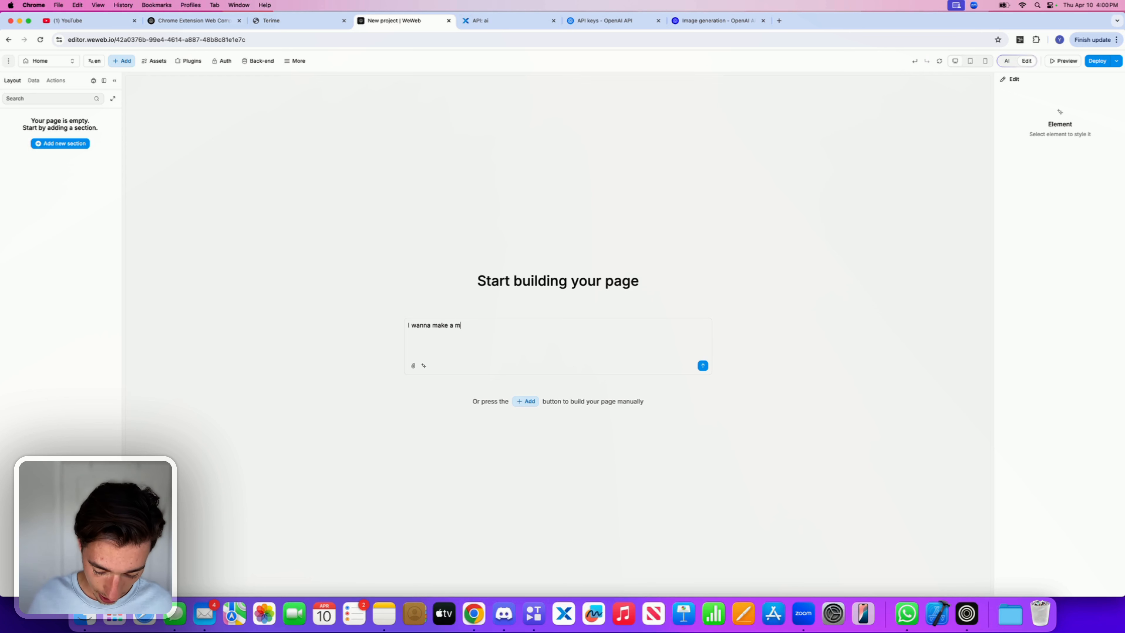
{"action": "type", "text": "odern elegnt "}
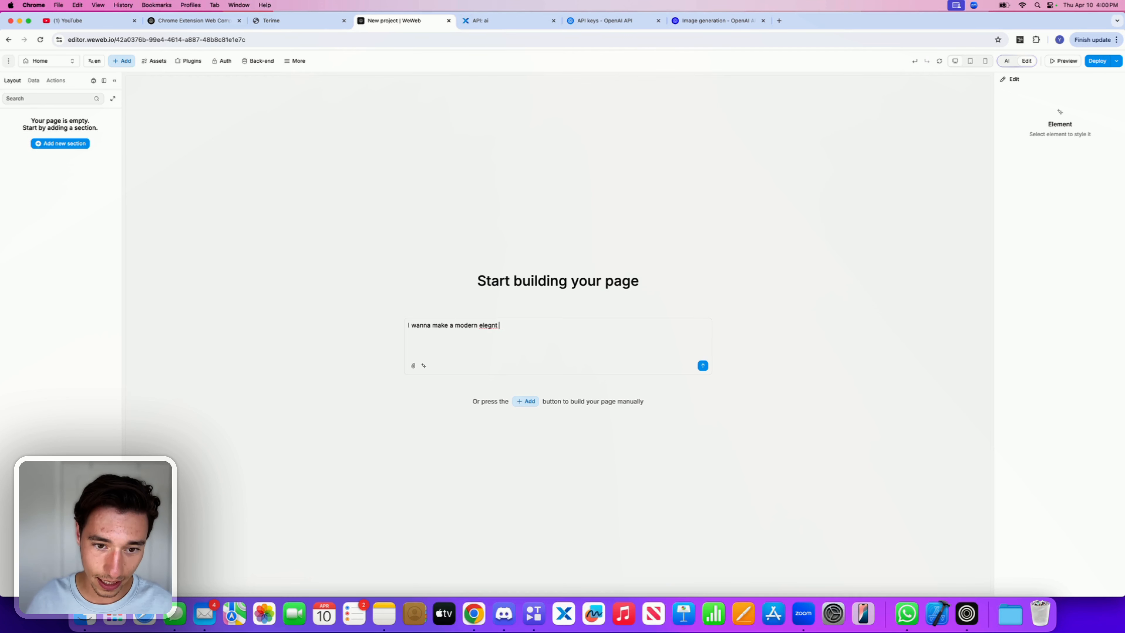
{"action": "type", "text": "ant looking "}
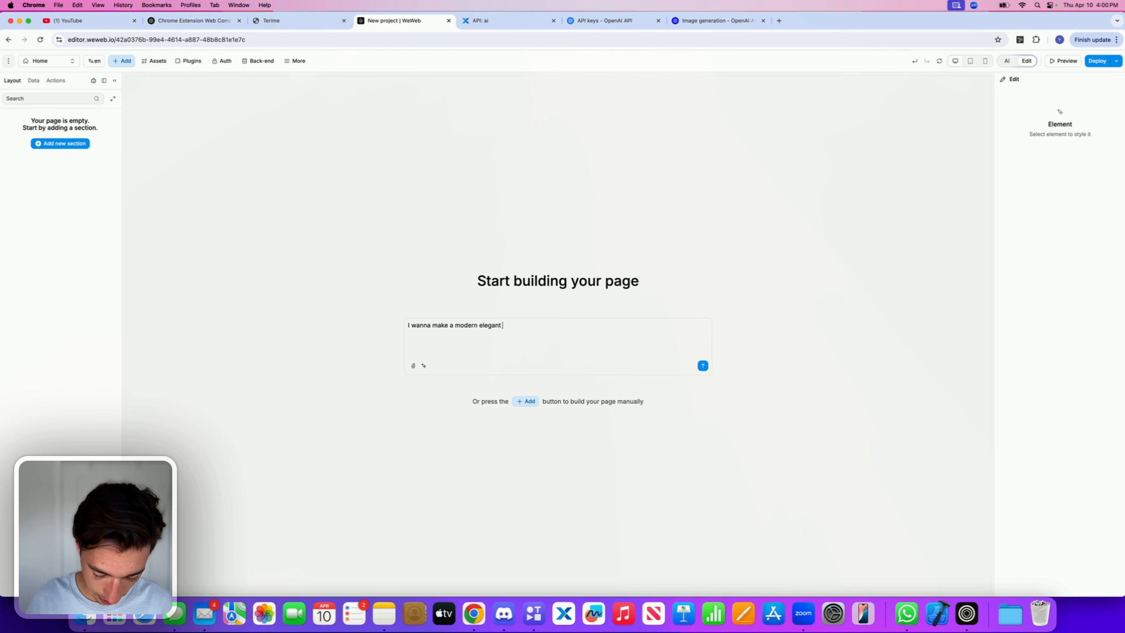
{"action": "type", "text": "image "}
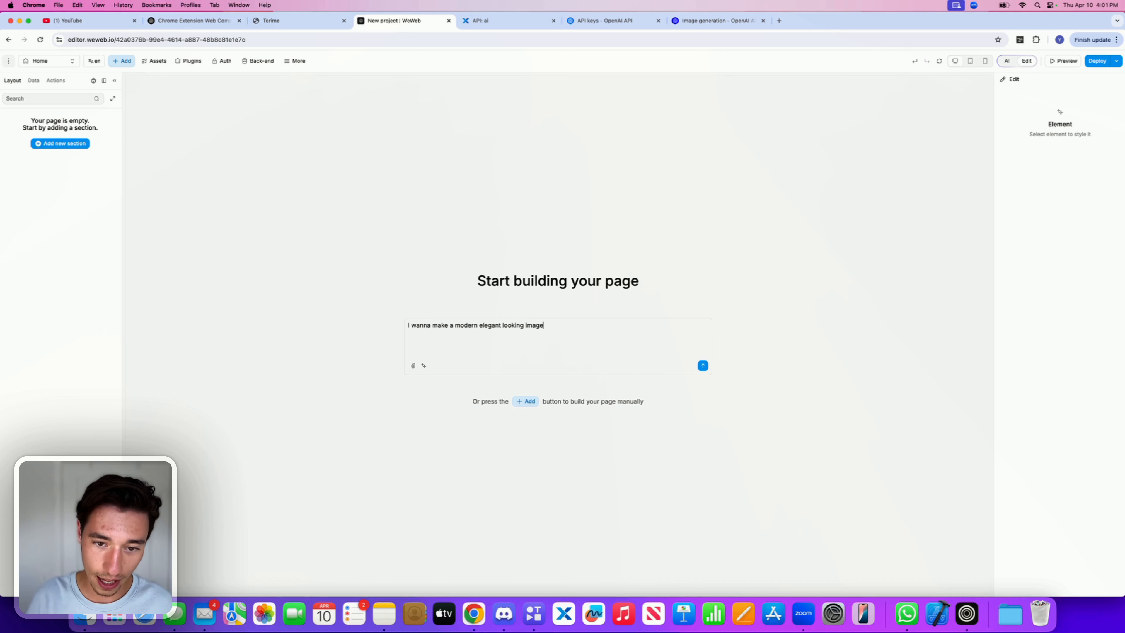
{"action": "type", "text": "hg"}
{"action": "type", "text": "ge"}
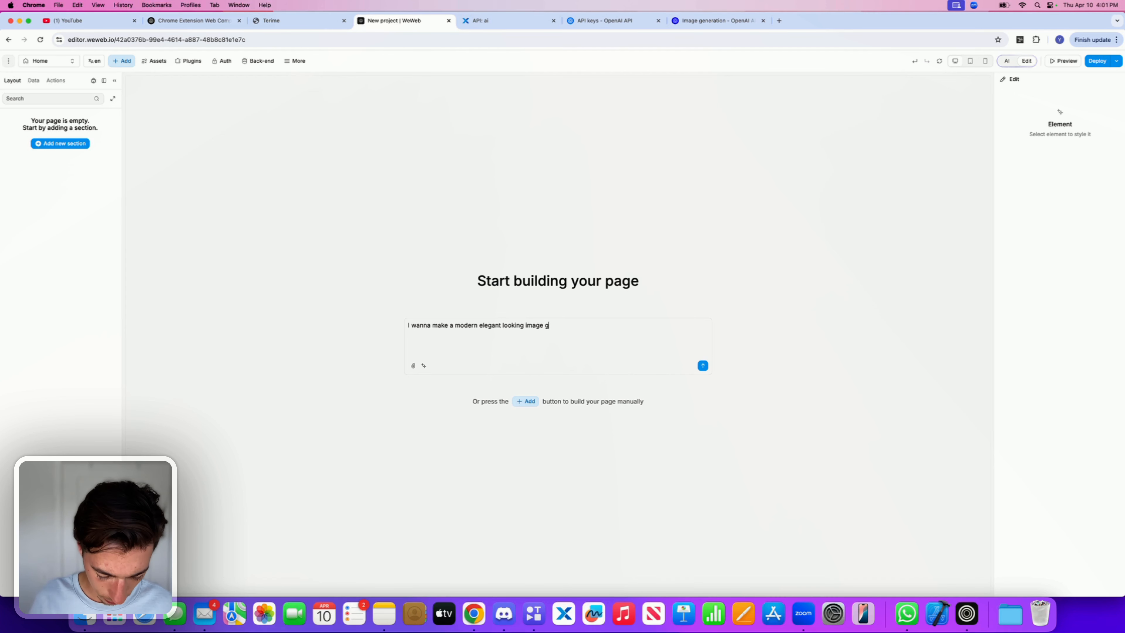
{"action": "type", "text": "nerator "}
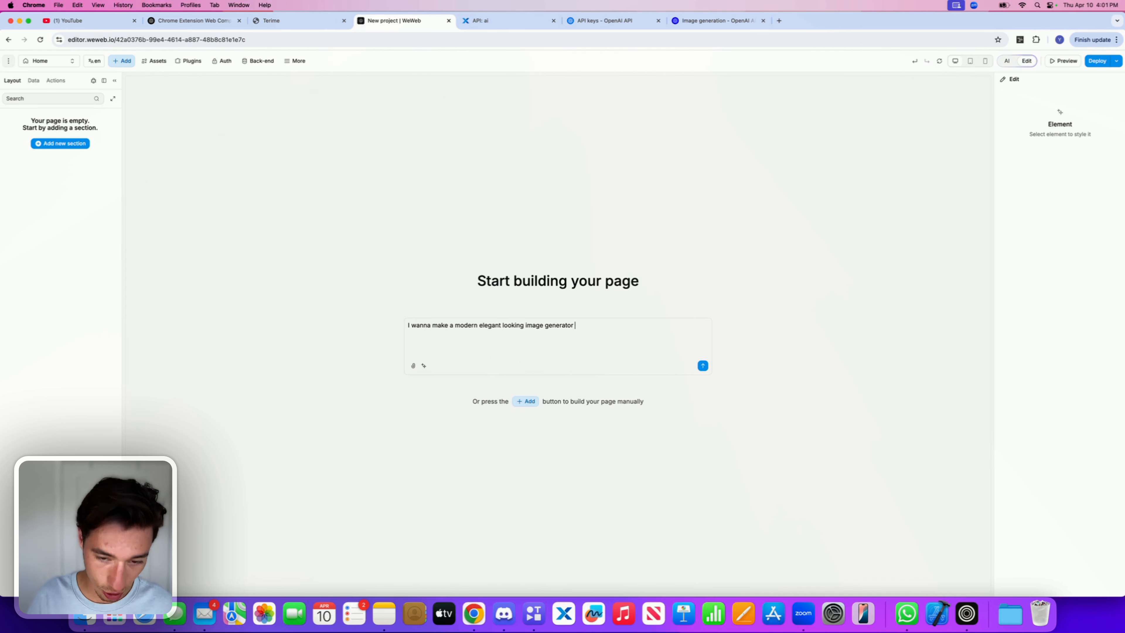
{"action": "type", "text": "that wil"}
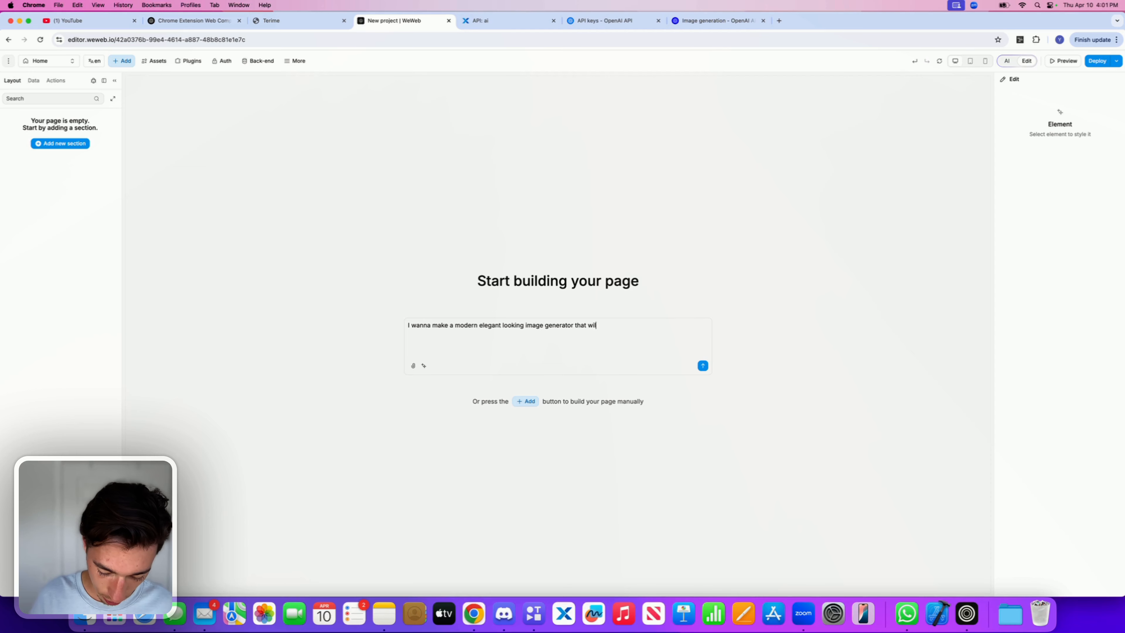
{"action": "type", "text": "l call this api"}
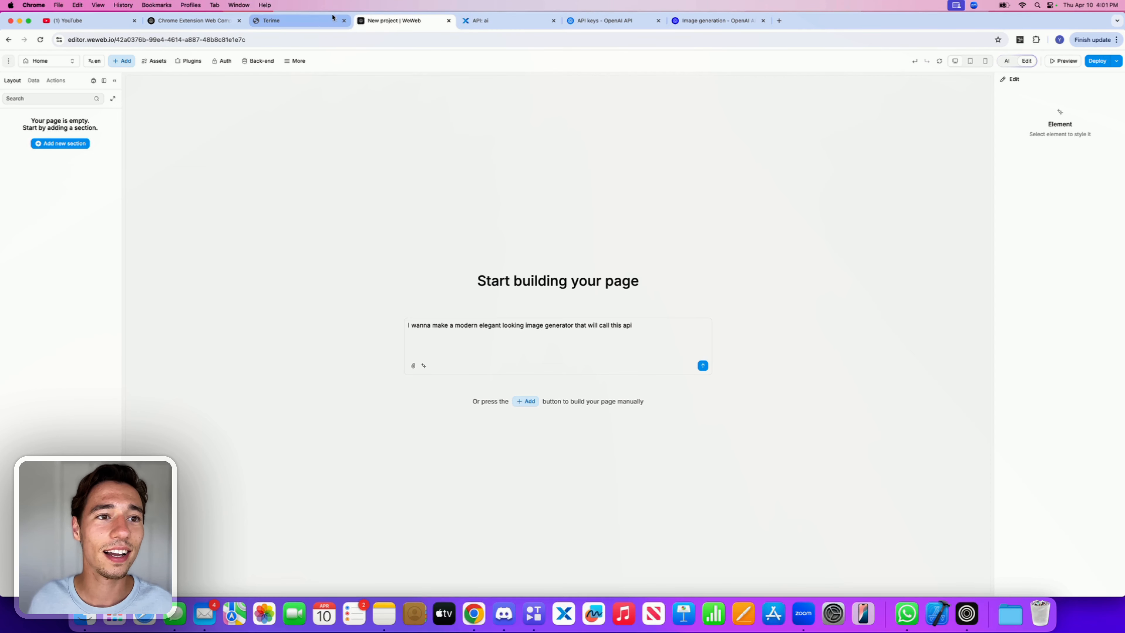
Step: Copy the endpoint's cURL command in Xano and paste it into the WeWeb prompt after a colon
{"action": "left_click", "coordinate": [480, 21]}
{"action": "left_click", "coordinate": [126, 86]}
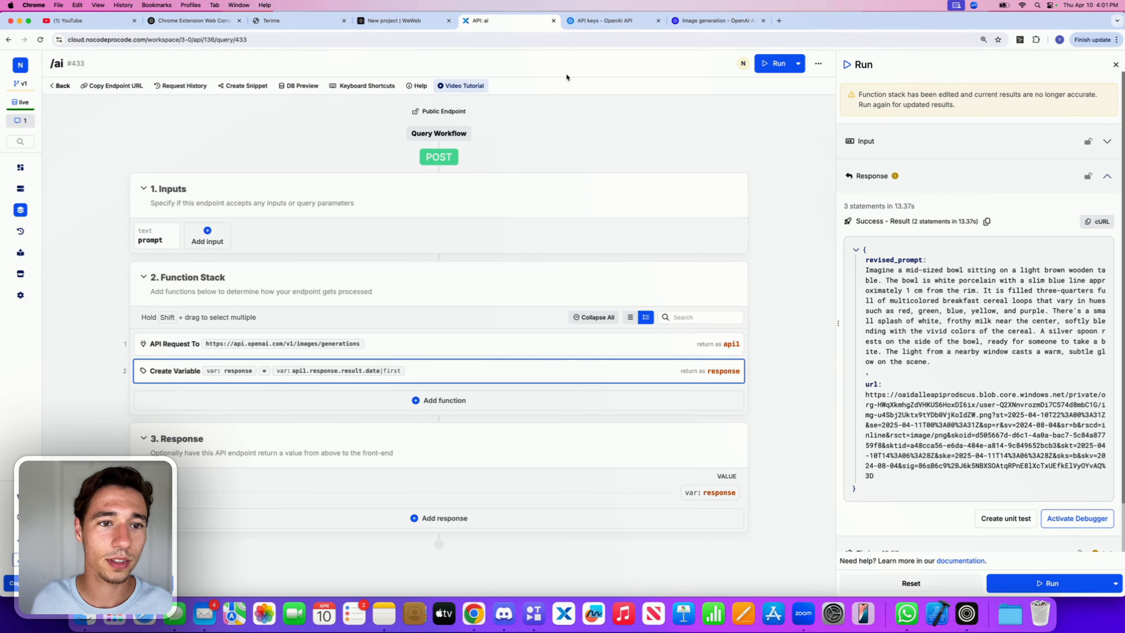
{"action": "left_click", "coordinate": [1097, 222]}
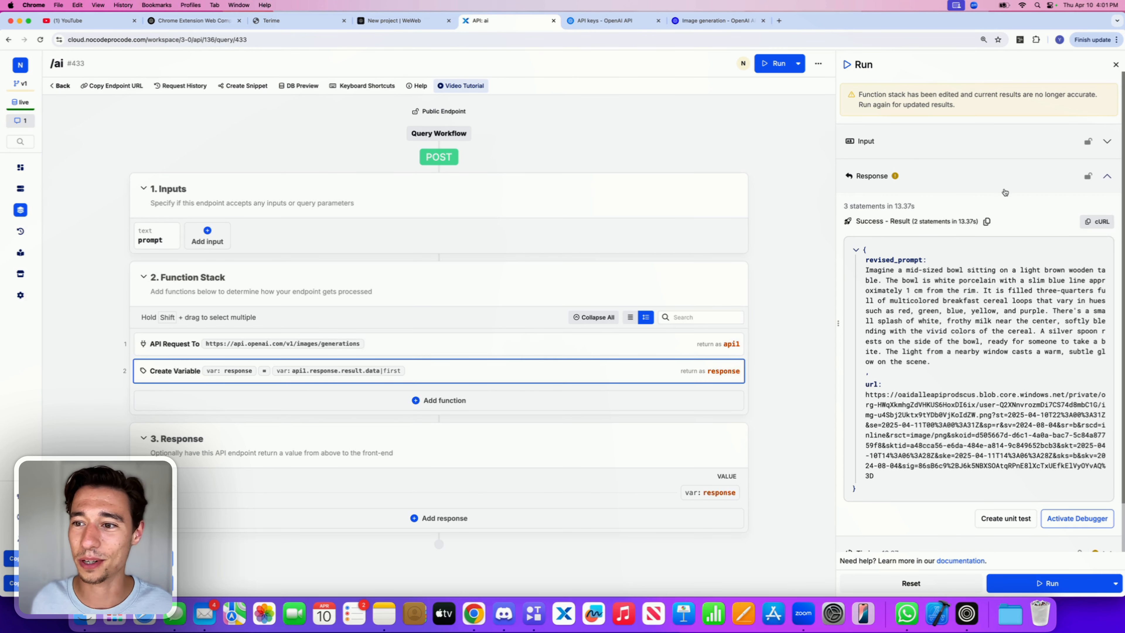
{"action": "left_click", "coordinate": [1106, 141]}
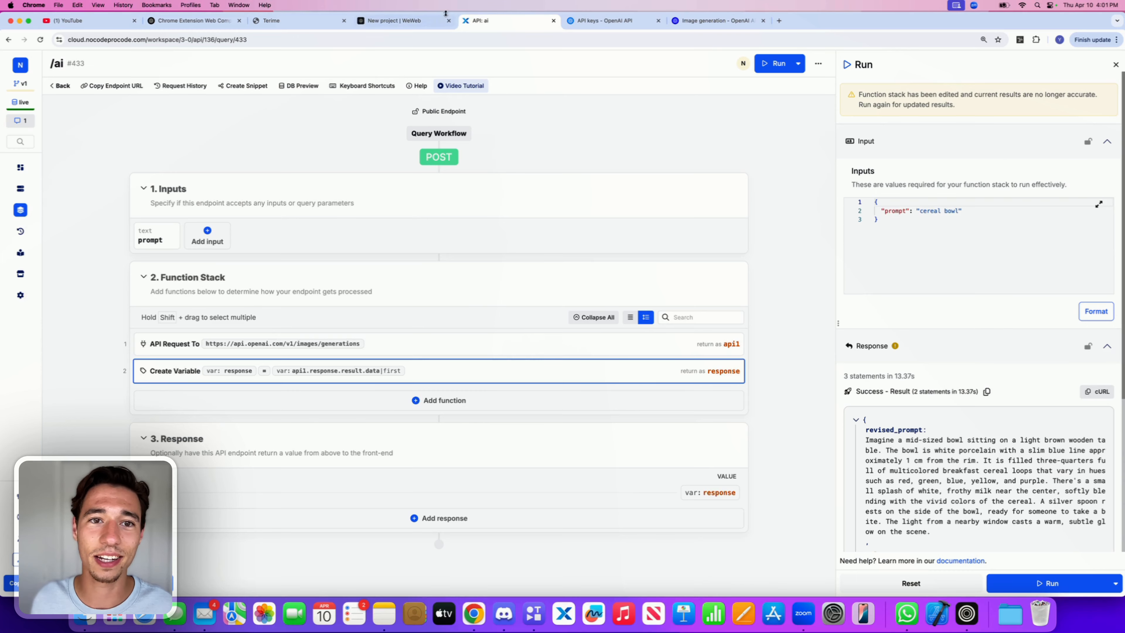
{"action": "left_click", "coordinate": [408, 21]}
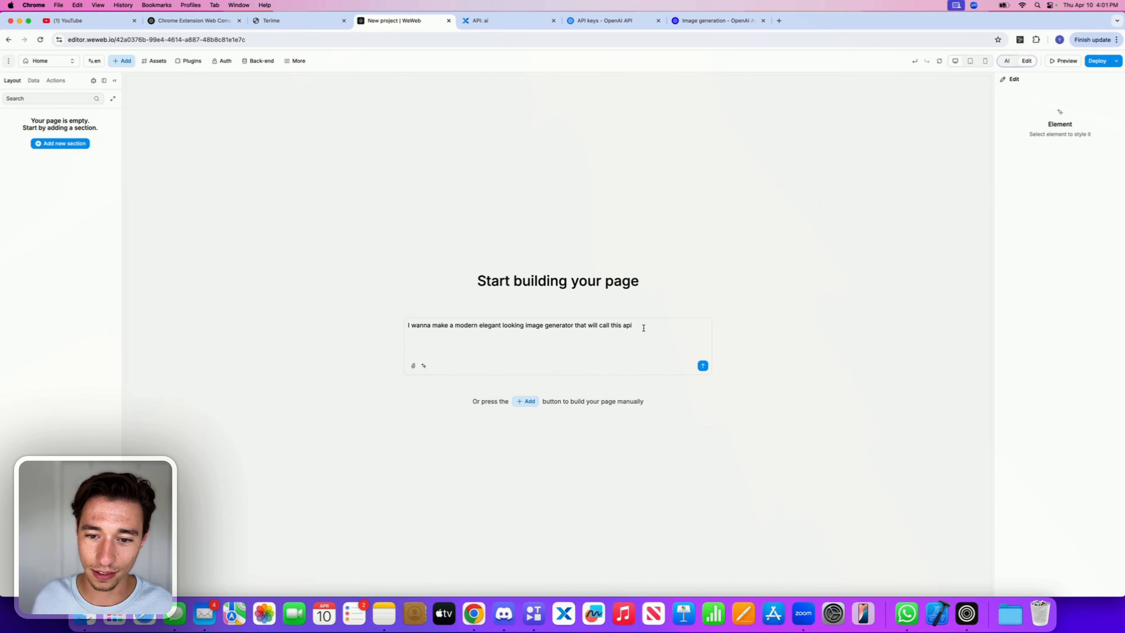
{"action": "type", "text": ":"}
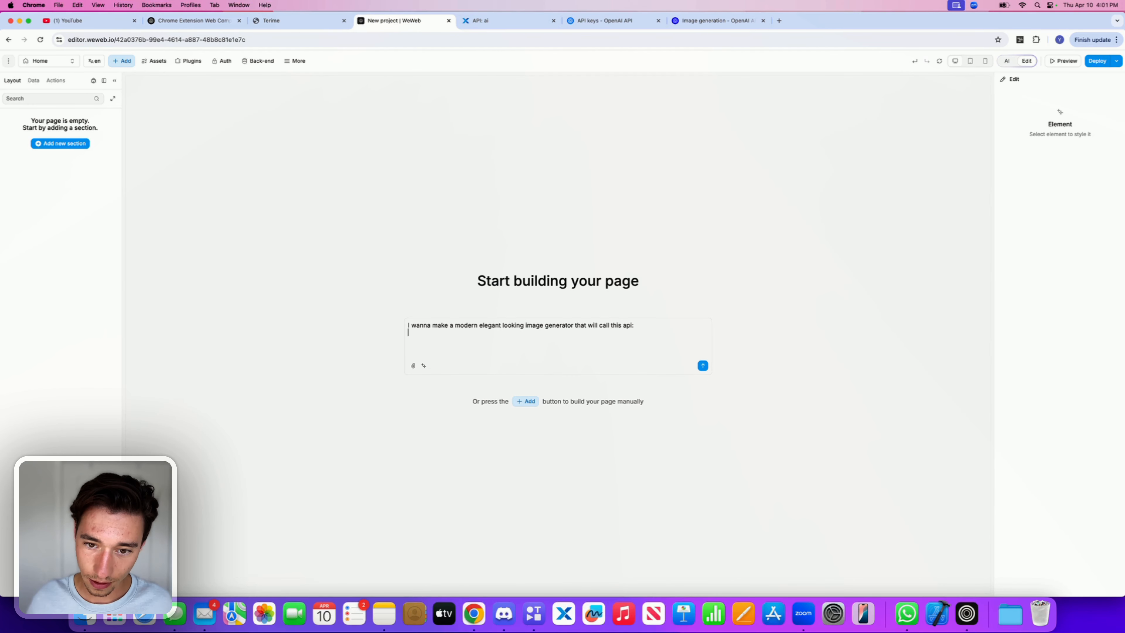
{"action": "key", "text": "Return"}
{"action": "key", "text": "cmd+v"}
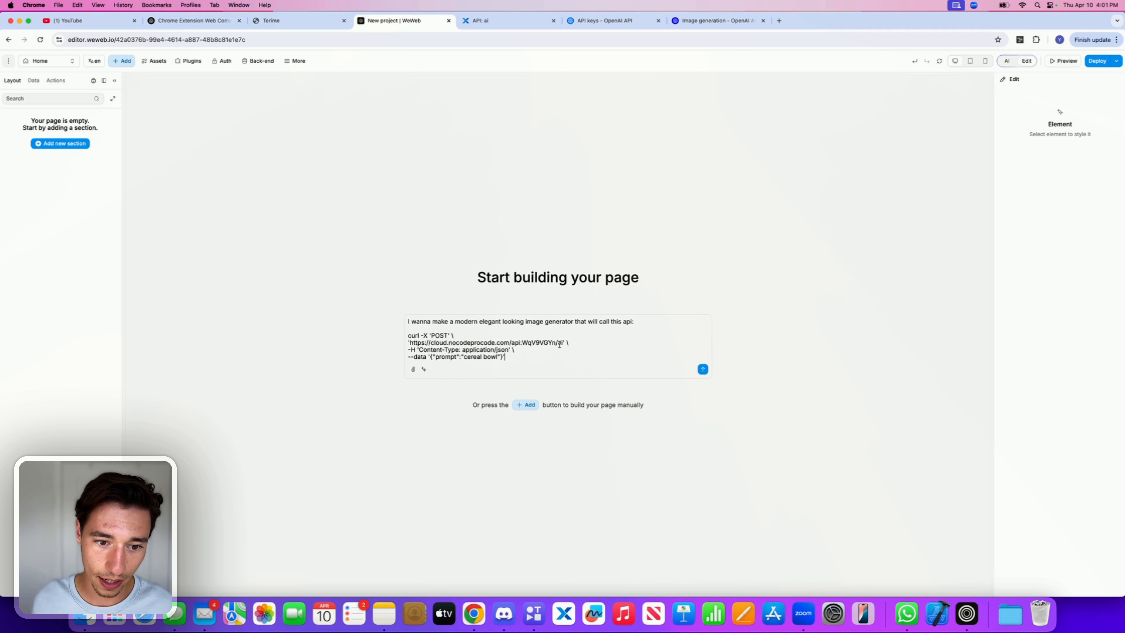
Step: Replace the sample prompt "cereal bowl" in the pasted cURL data with "example prompt"
{"action": "double_click", "coordinate": [484, 357]}
{"action": "key", "text": "BackSpace"}
{"action": "key", "text": "BackSpace"}
{"action": "key", "text": "BackSpace"}
{"action": "key", "text": "BackSpace"}
{"action": "key", "text": "BackSpace"}
{"action": "key", "text": "BackSpace"}
{"action": "key", "text": "BackSpace"}
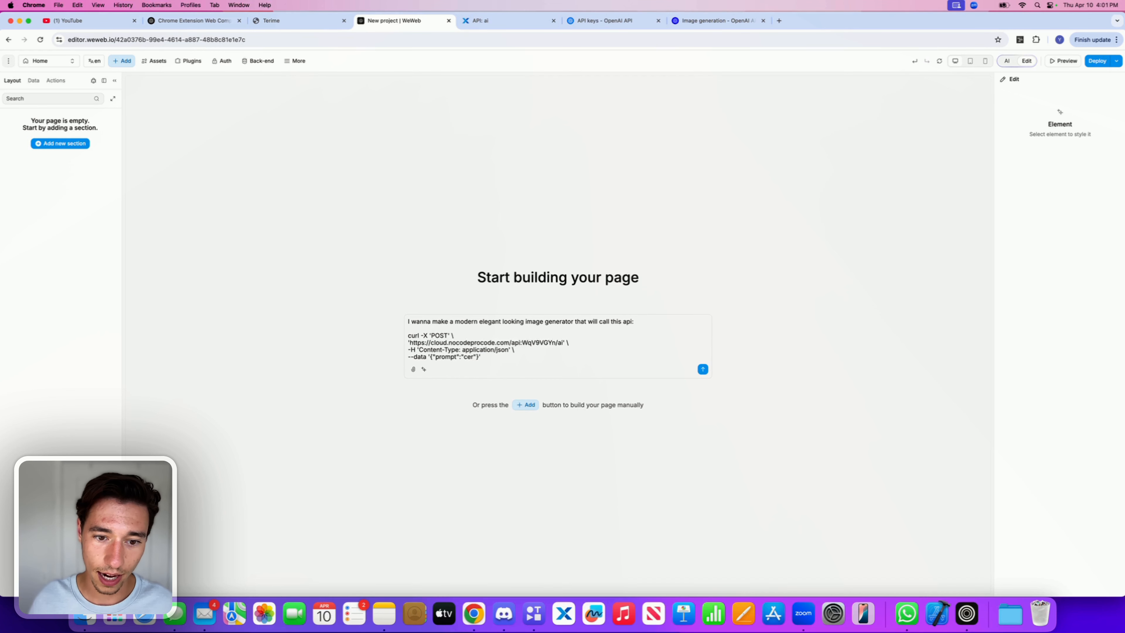
{"action": "type", "text": "example"}
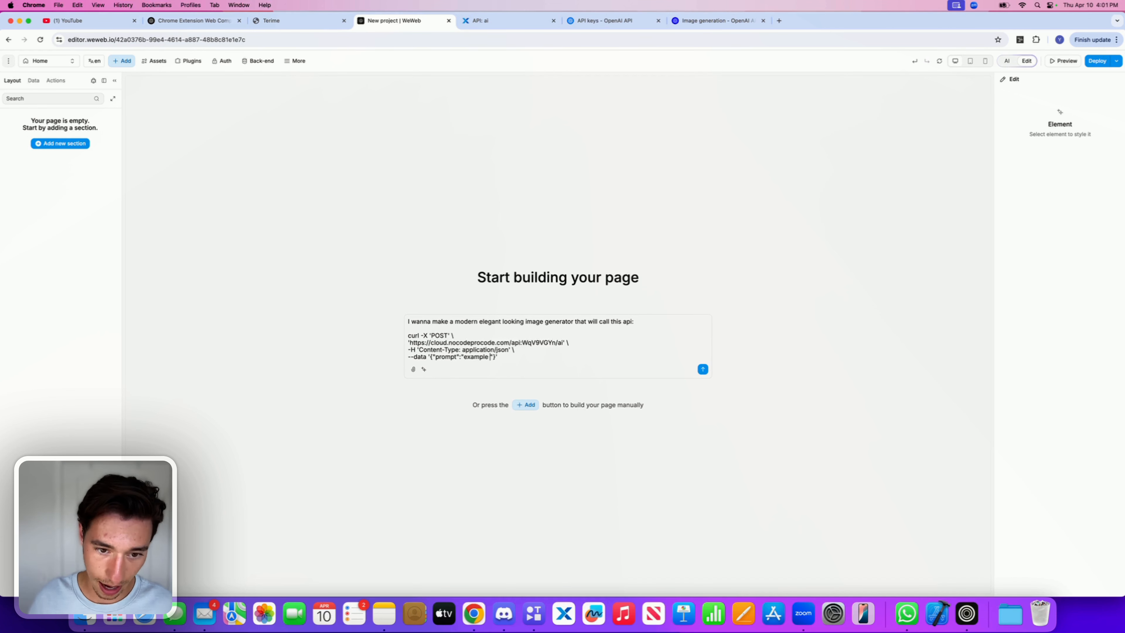
{"action": "type", "text": " prompt"}
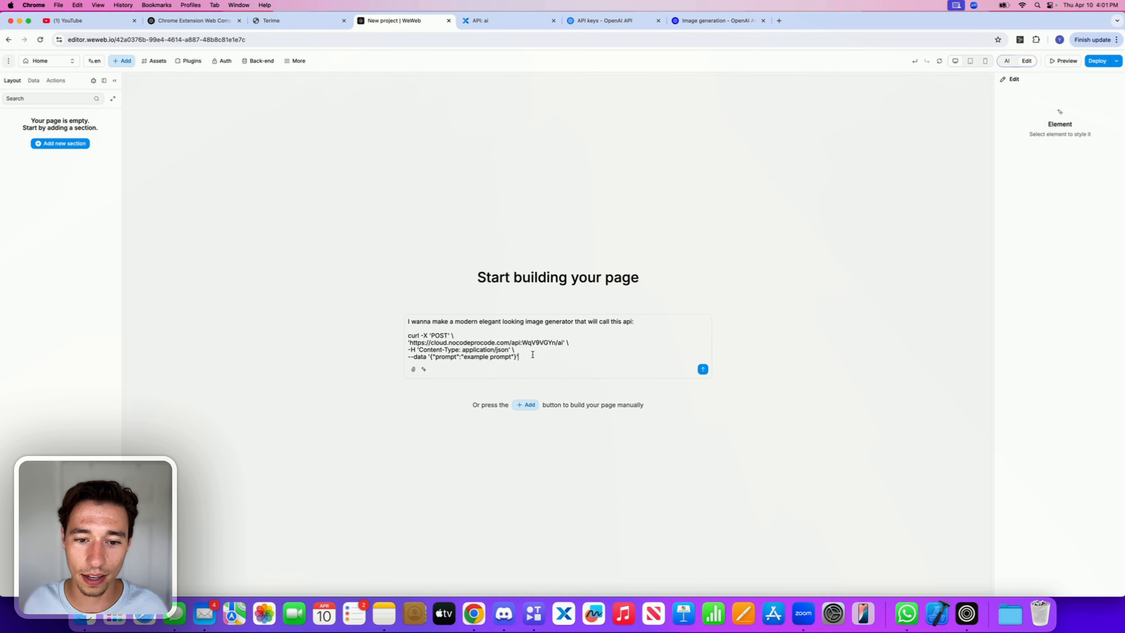
Step: Continue the prompt on a new line with "to generate an image - and when it received the response which is formatted like this:"
{"action": "key", "text": "shift+Return"}
{"action": "key", "text": "shift+Return"}
{"action": "key", "text": "shift+Return"}
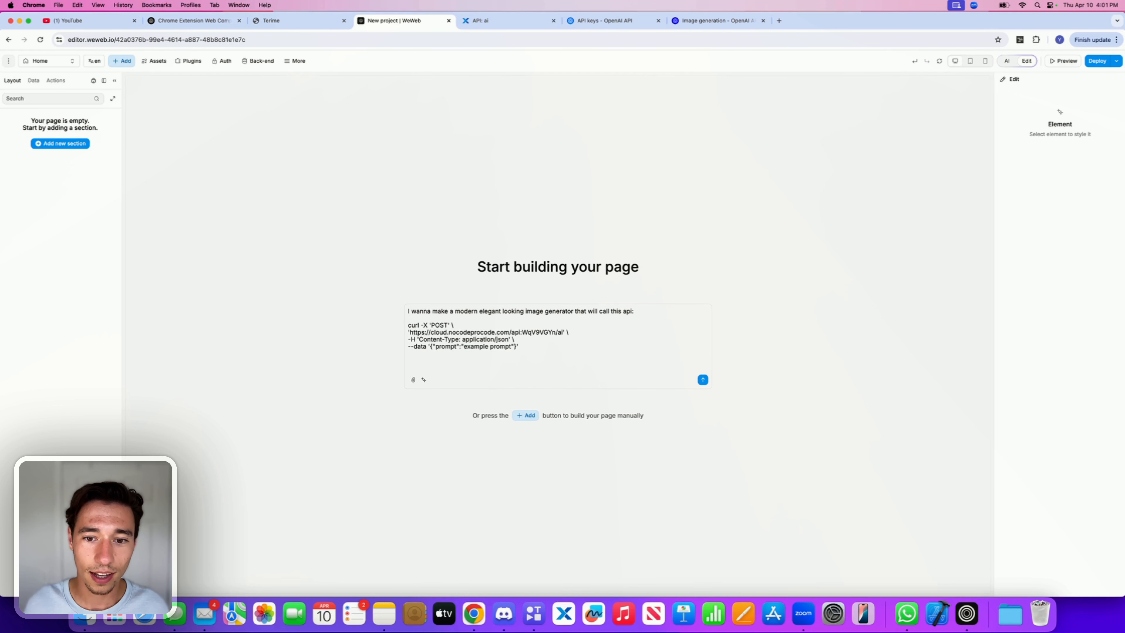
{"action": "type", "text": "to"}
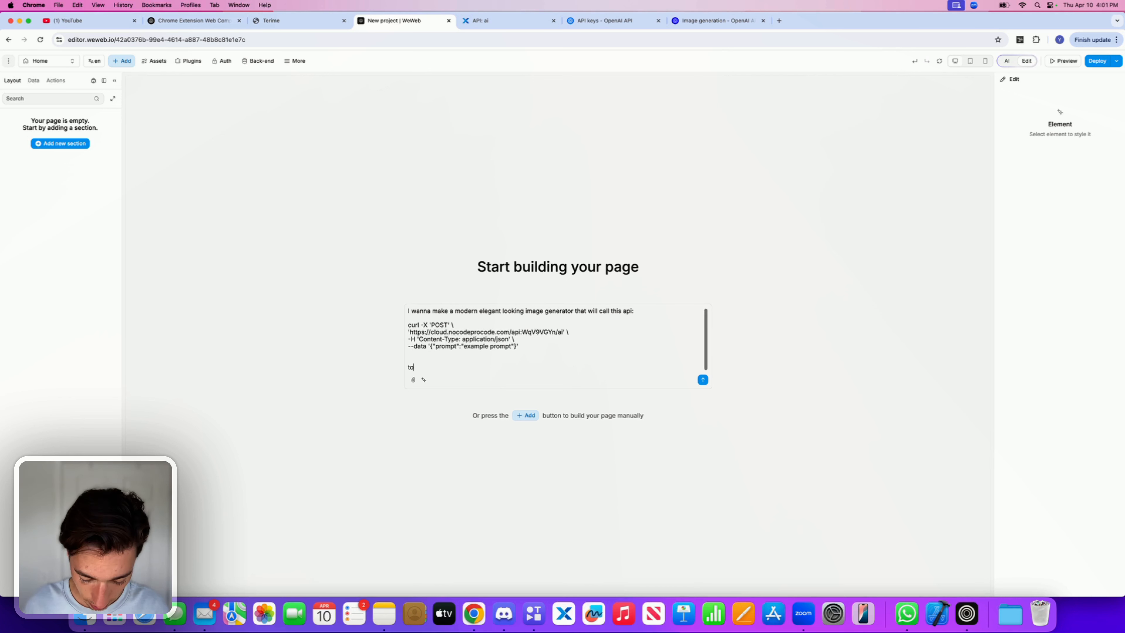
{"action": "type", "text": " generate an "}
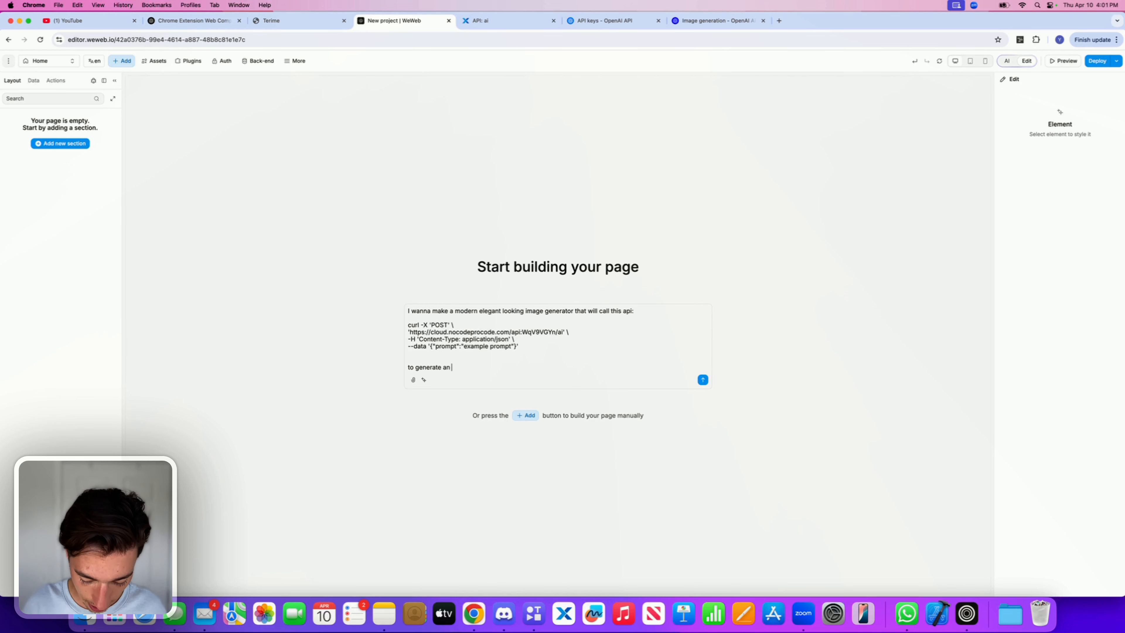
{"action": "type", "text": "image - and "}
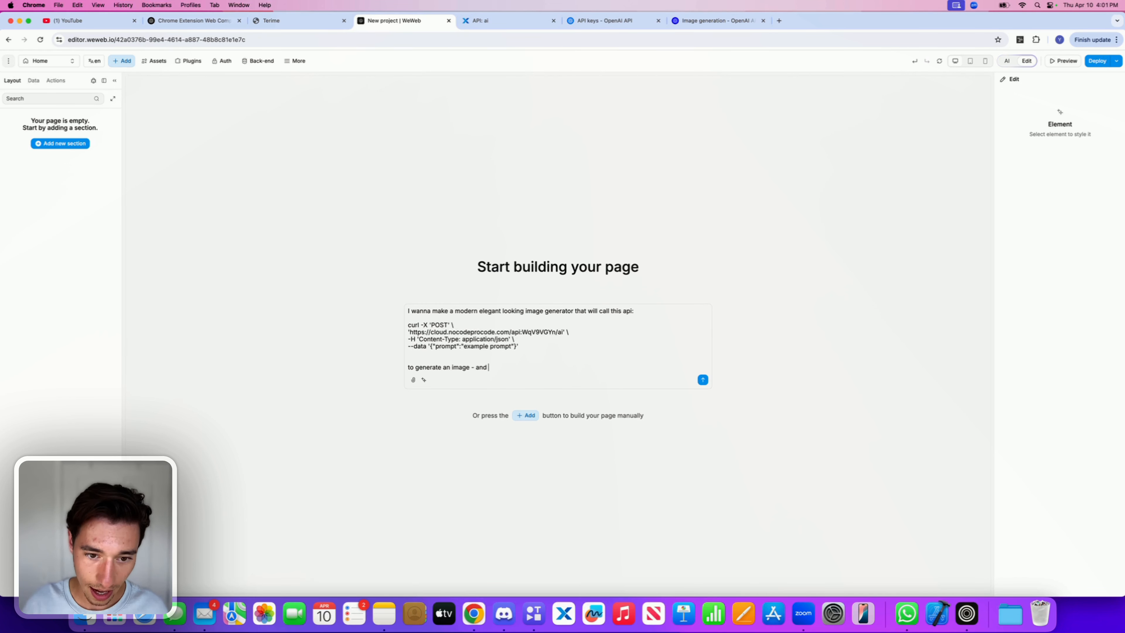
{"action": "type", "text": "t"}
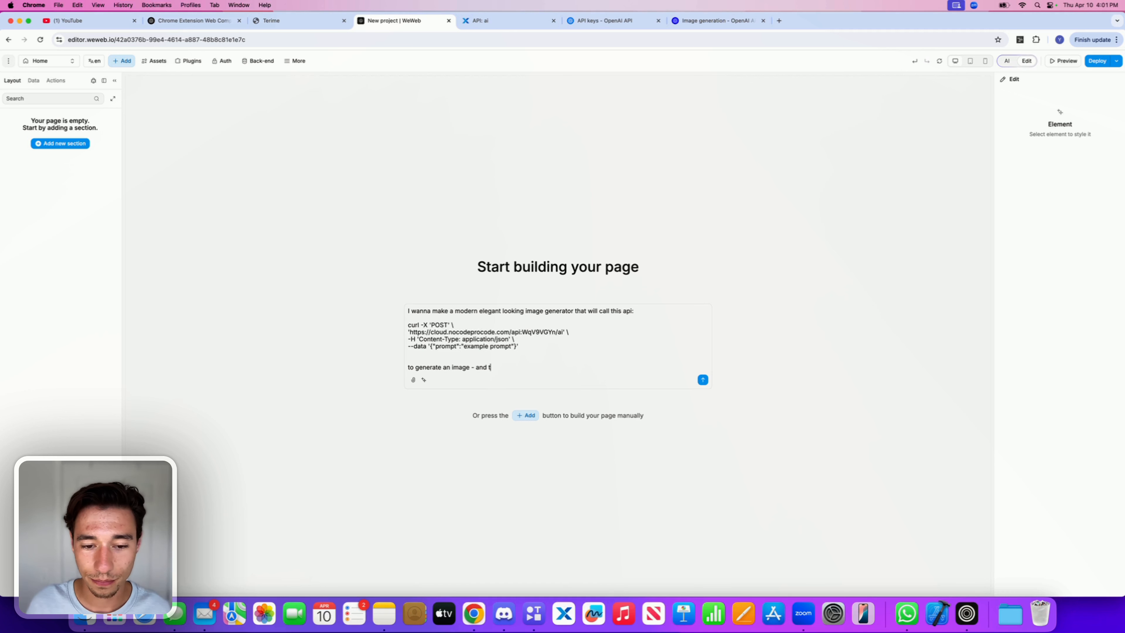
{"action": "type", "text": "hwhen"}
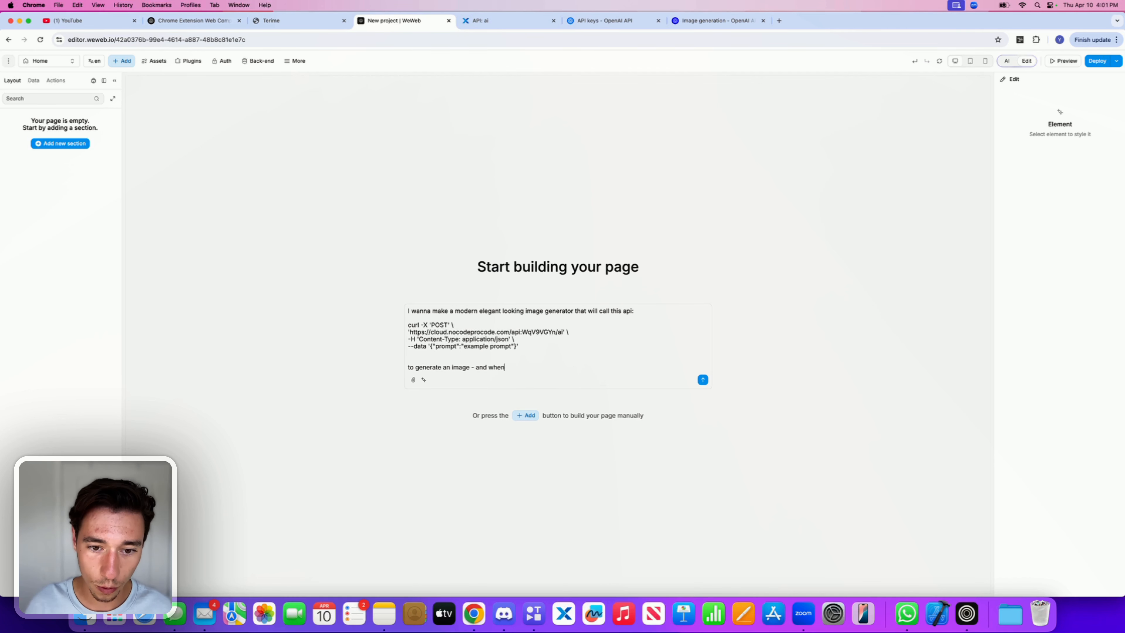
{"action": "type", "text": " itr"}
{"action": "key", "text": "BackSpace"}
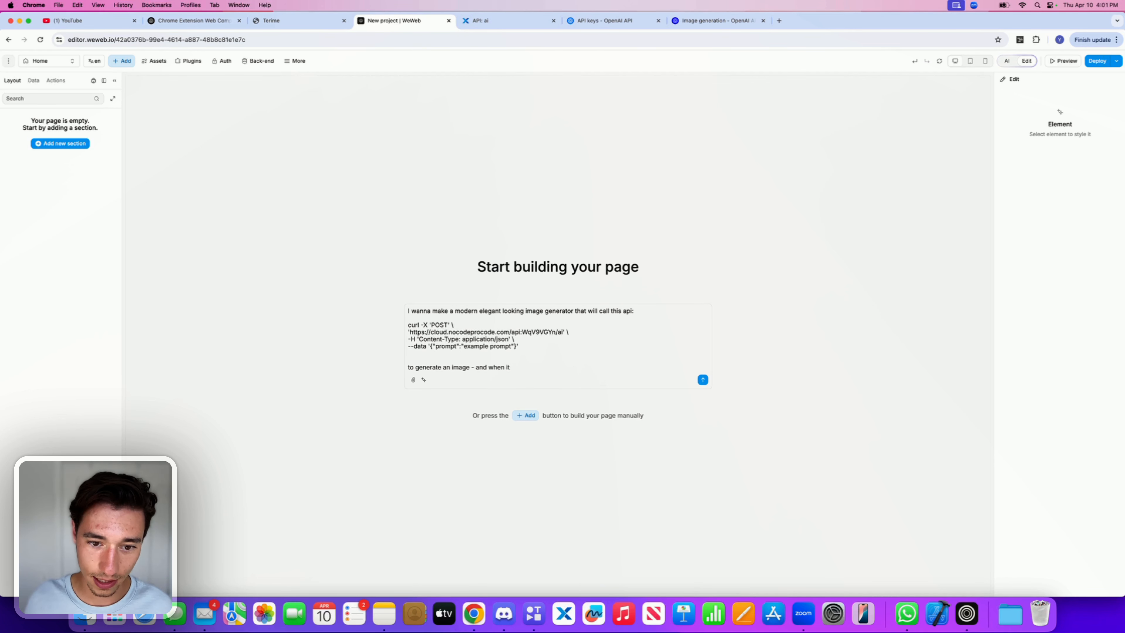
{"action": "type", "text": "received "}
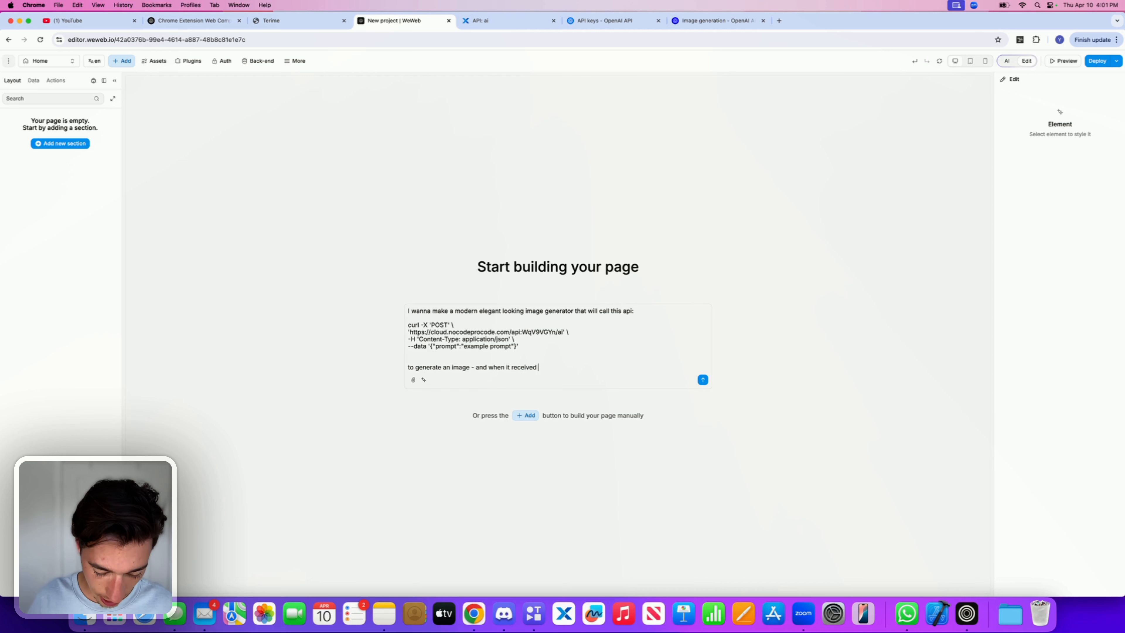
{"action": "type", "text": "the respinde"}
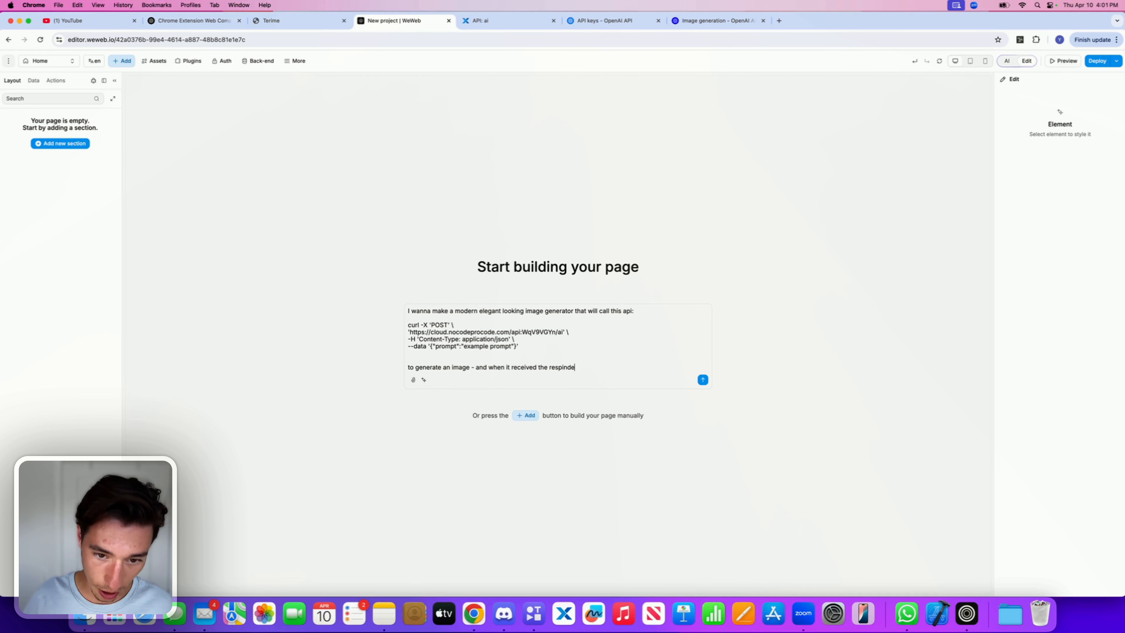
{"action": "key", "text": "BackSpace"}
{"action": "key", "text": "BackSpace"}
{"action": "key", "text": "BackSpace"}
{"action": "key", "text": "BackSpace"}
{"action": "type", "text": "on"}
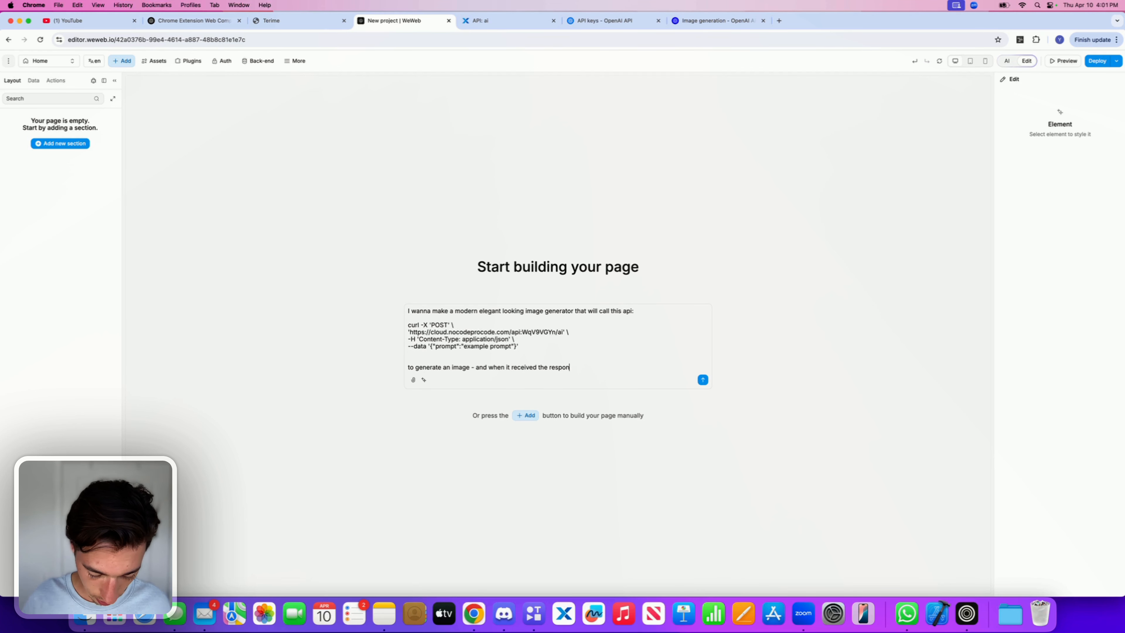
{"action": "type", "text": "se whihc i"}
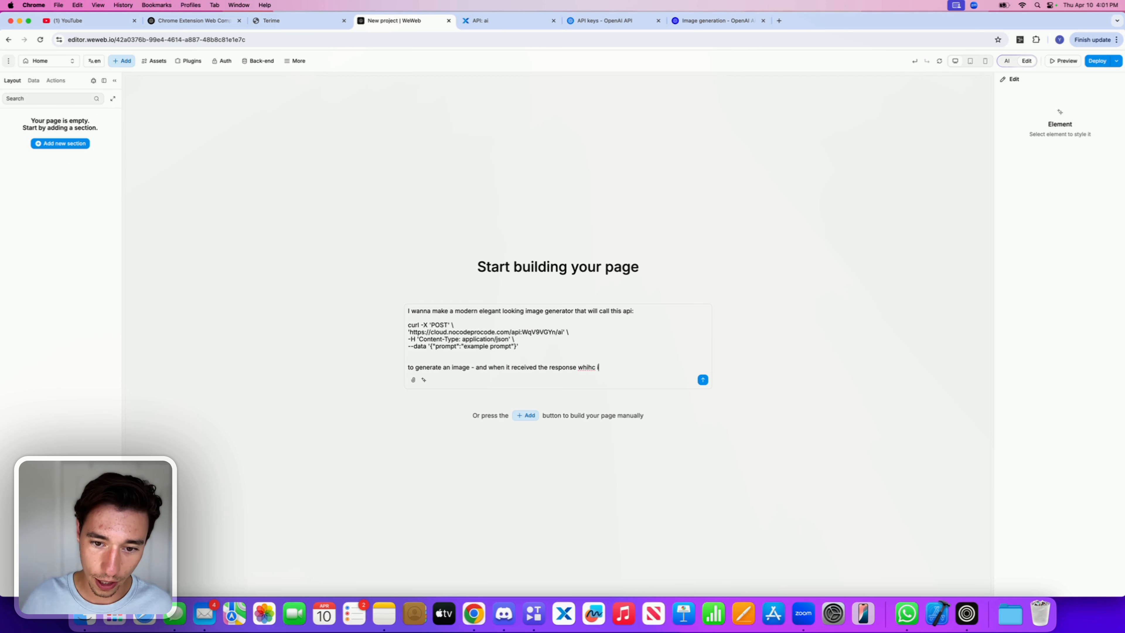
{"action": "key", "text": "BackSpace"}
{"action": "key", "text": "BackSpace"}
{"action": "key", "text": "BackSpace"}
{"action": "key", "text": "BackSpace"}
{"action": "type", "text": "ch is"}
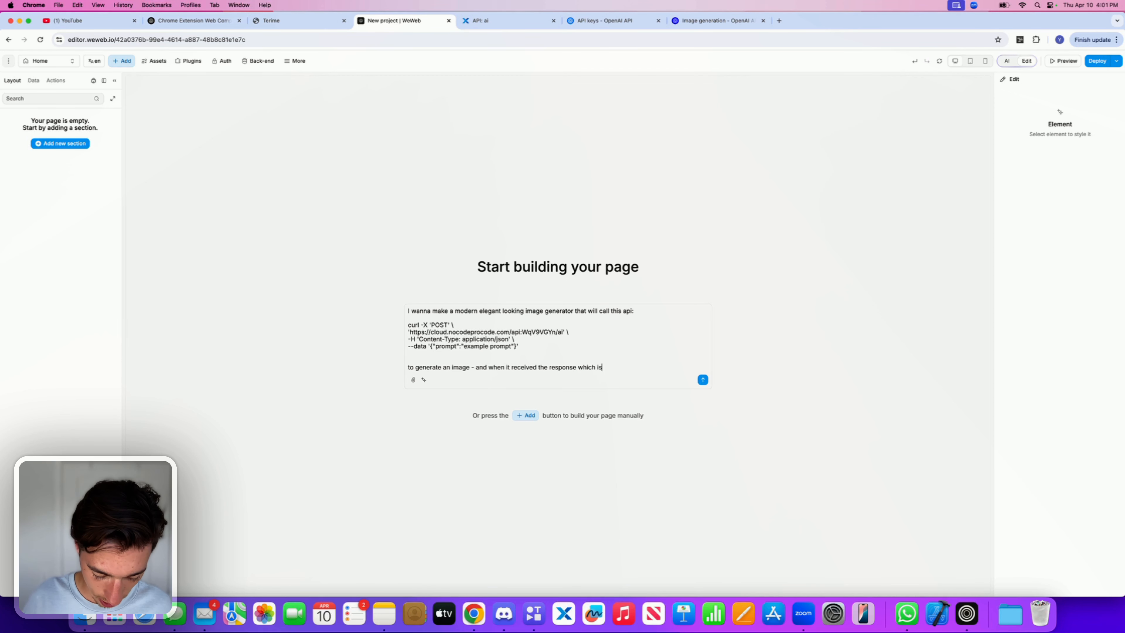
{"action": "type", "text": " formatted like"}
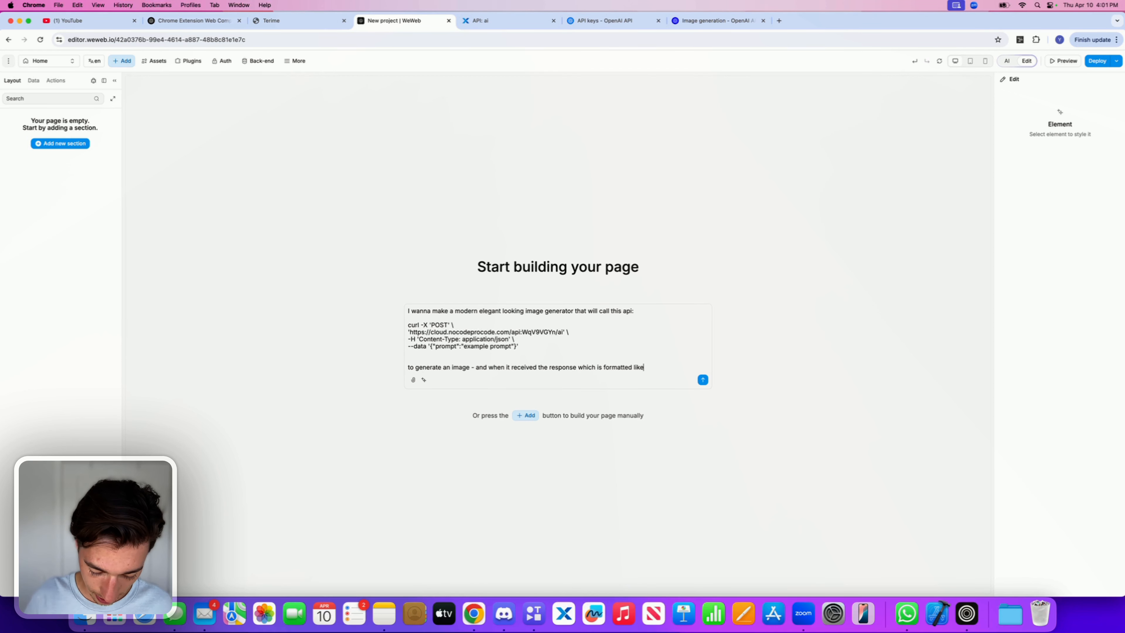
{"action": "type", "text": " this:"}
{"action": "key", "text": "shift+Return"}
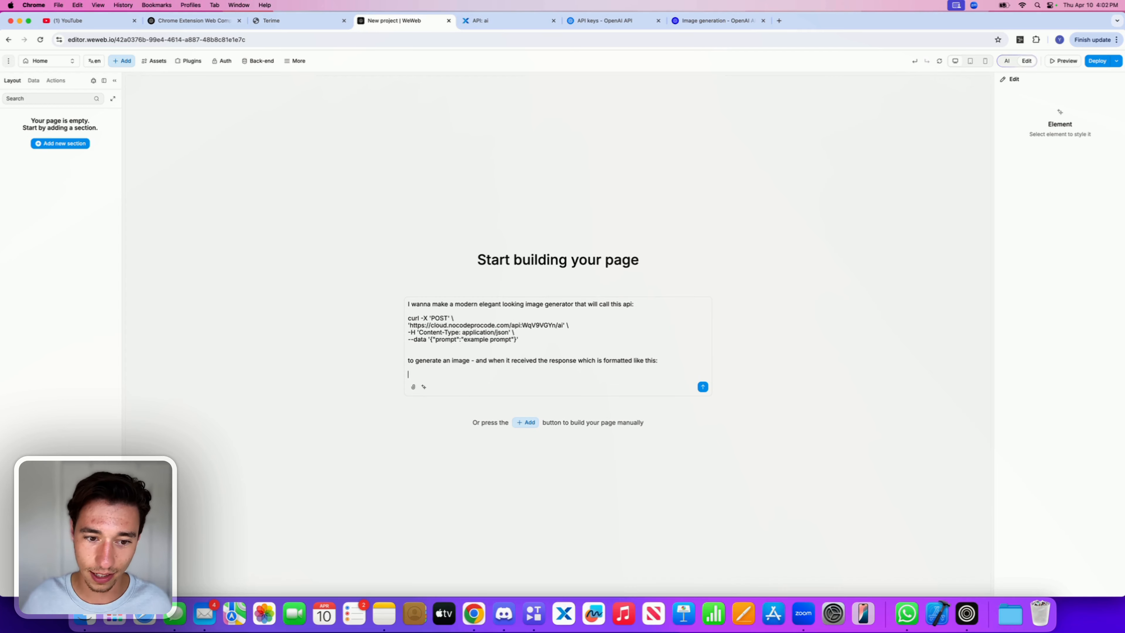
Step: Copy the endpoint's run result JSON in Xano and paste it into the WeWeb prompt below that line
{"action": "left_click", "coordinate": [611, 20]}
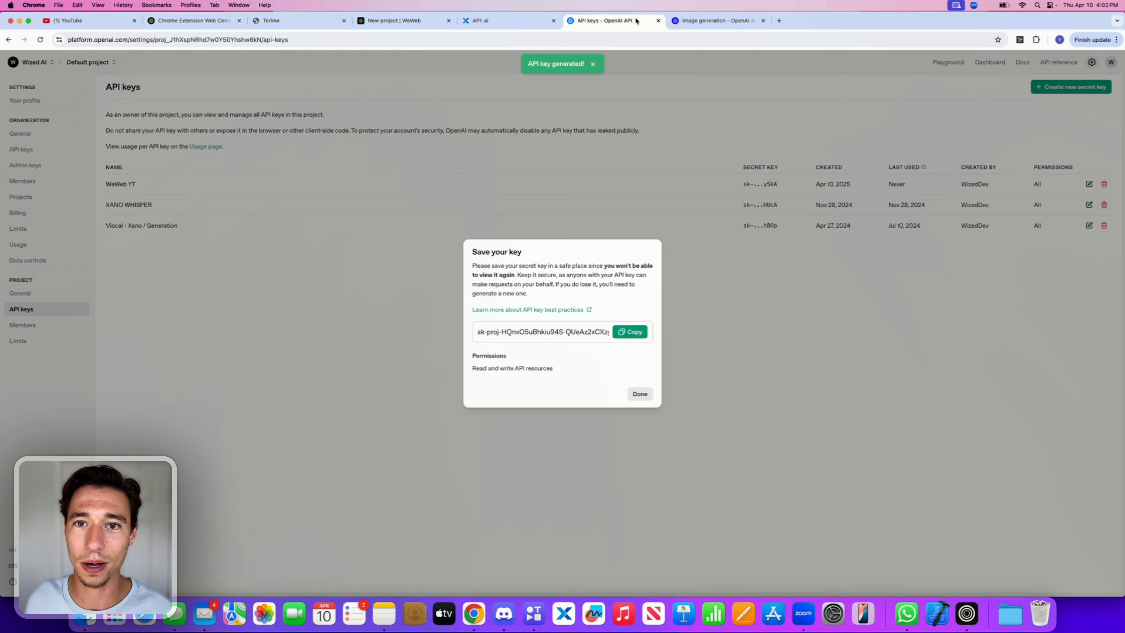
{"action": "left_click", "coordinate": [510, 22]}
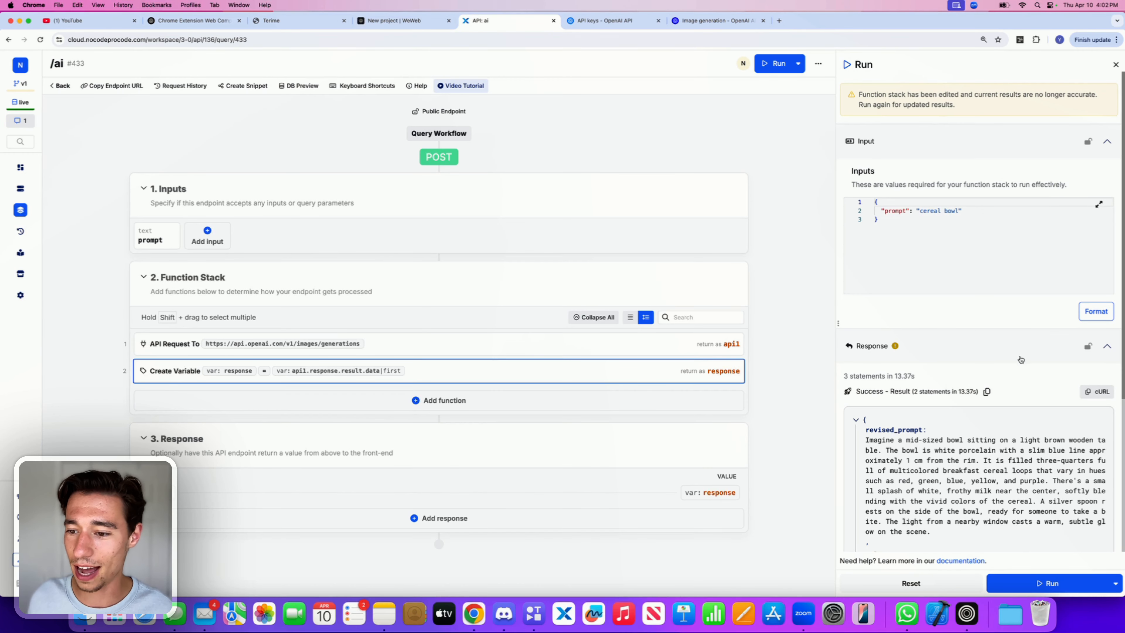
{"action": "left_click", "coordinate": [984, 393]}
{"action": "left_click", "coordinate": [394, 21]}
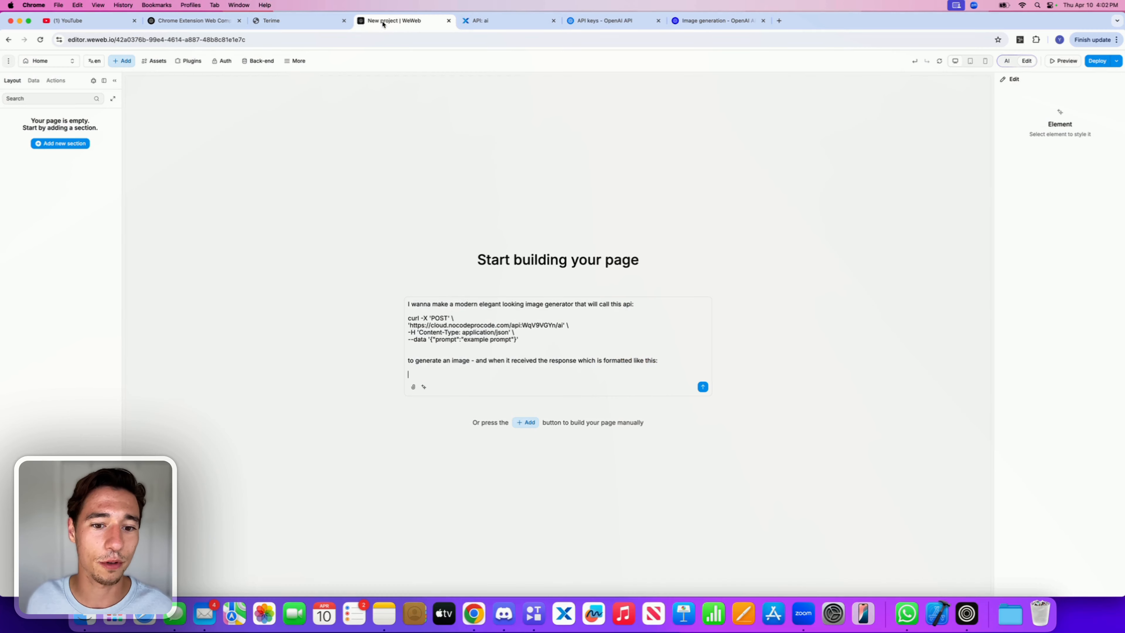
{"action": "left_click", "coordinate": [467, 381]}
{"action": "key", "text": "super+v"}
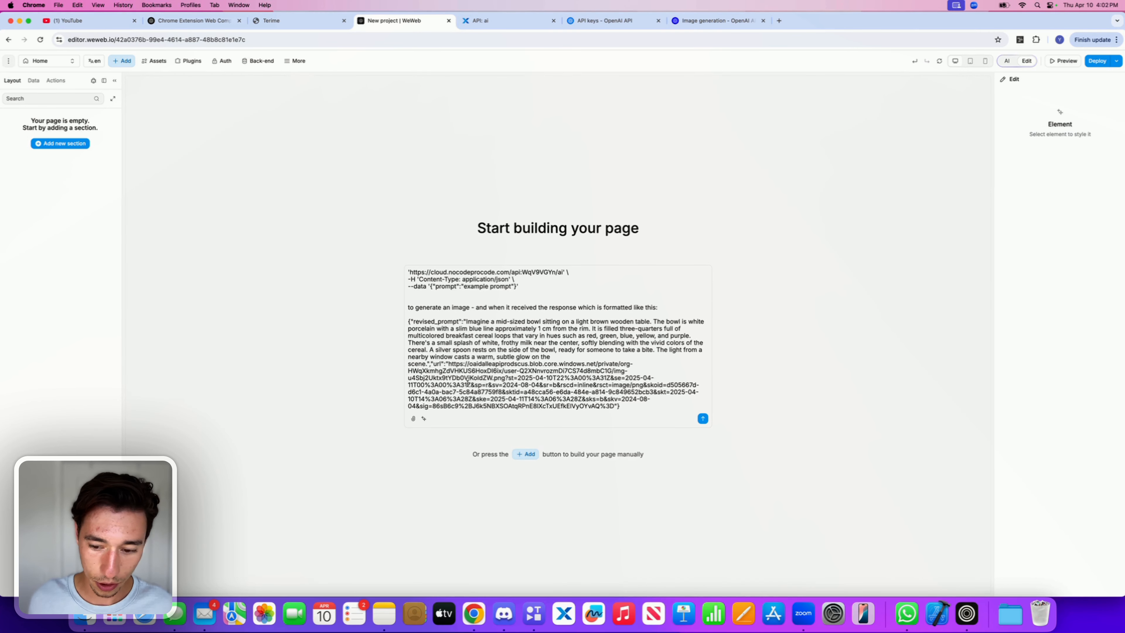
Step: Add a new prompt line "I wanna show a nice modern popup to showcase the generated image"
{"action": "key", "text": "shift+Return"}
{"action": "key", "text": "shift+Return"}
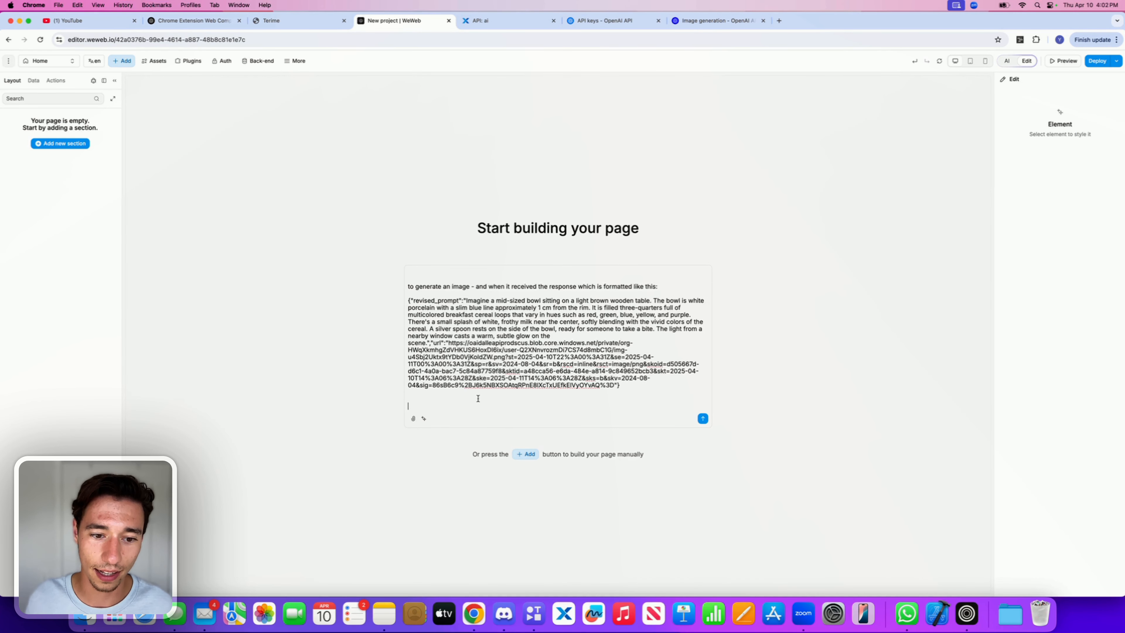
{"action": "type", "text": "I w"}
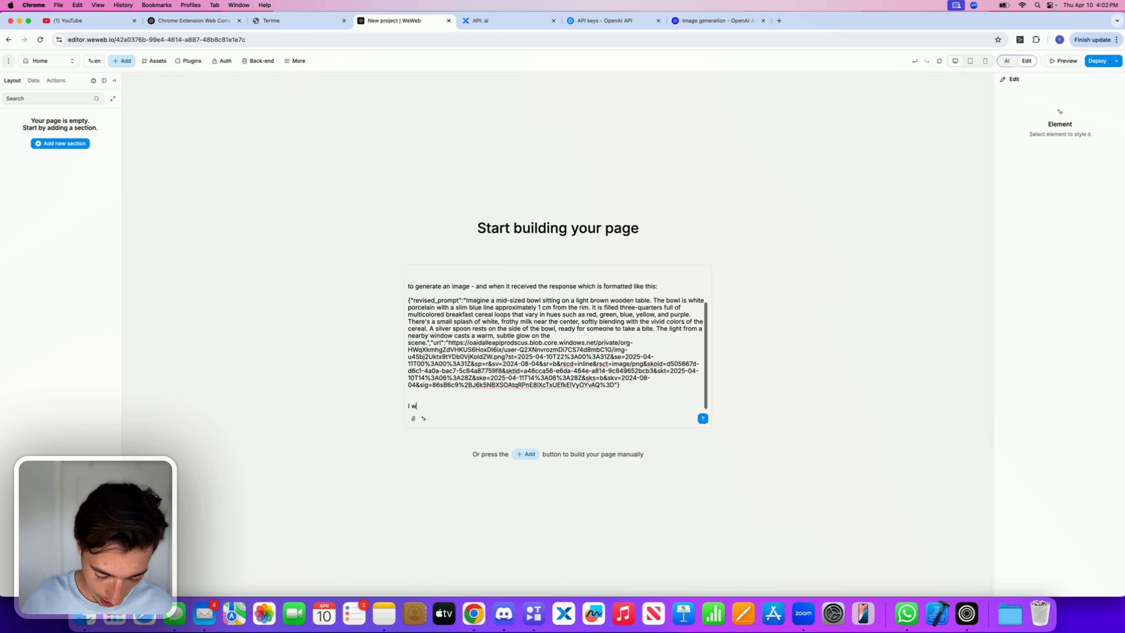
{"action": "type", "text": "anna show a"}
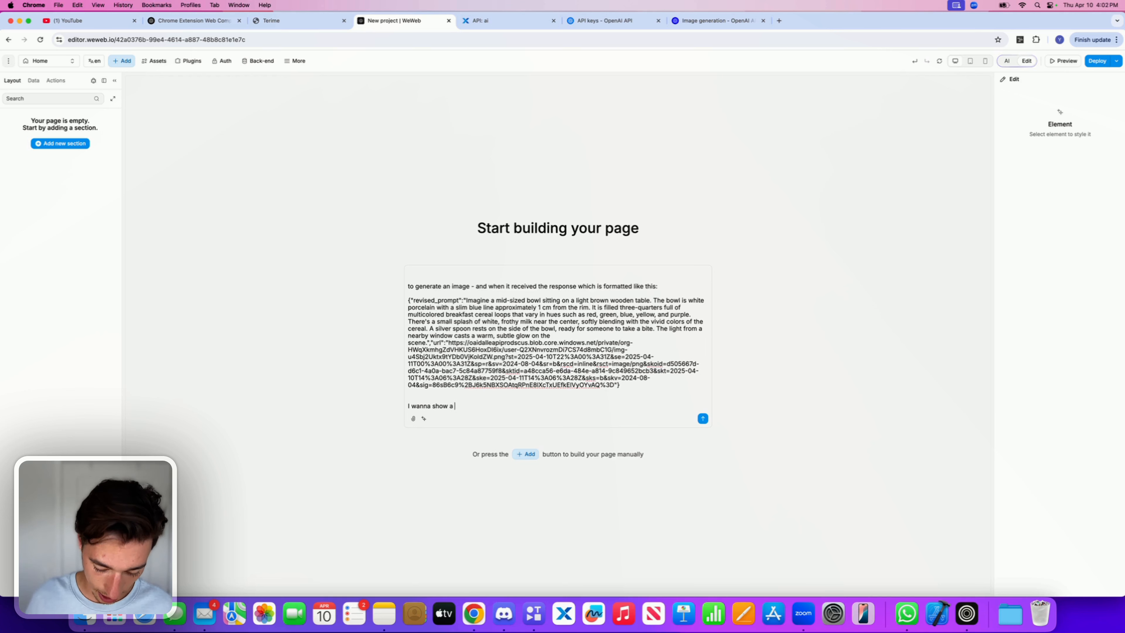
{"action": "type", "text": " nice moder"}
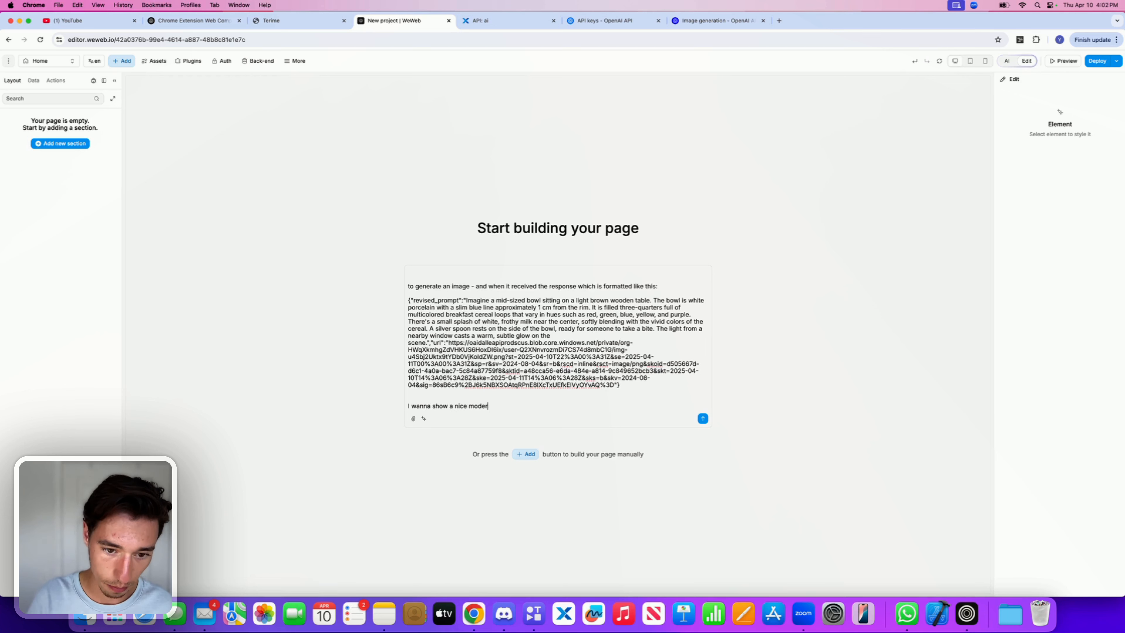
{"action": "type", "text": "n po"}
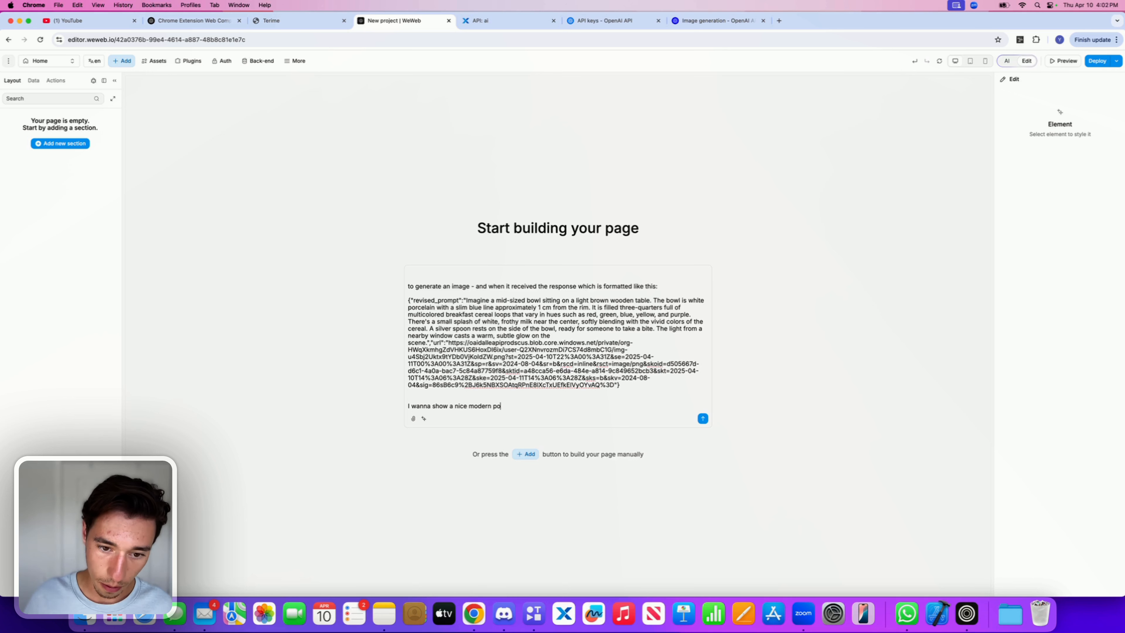
{"action": "type", "text": "pup t"}
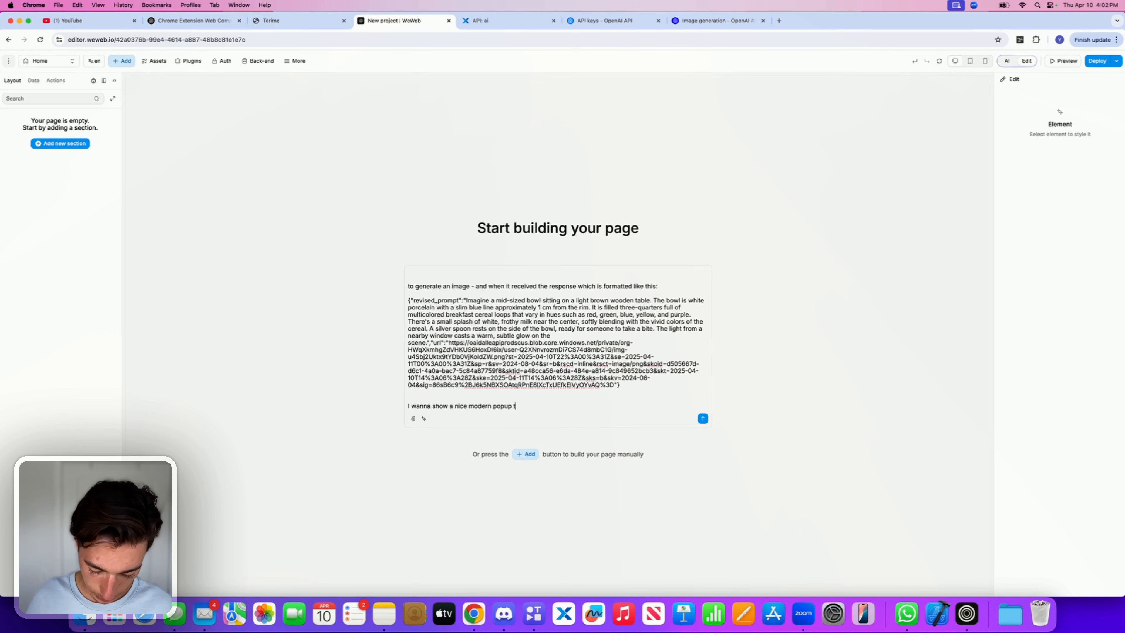
{"action": "type", "text": "o "}
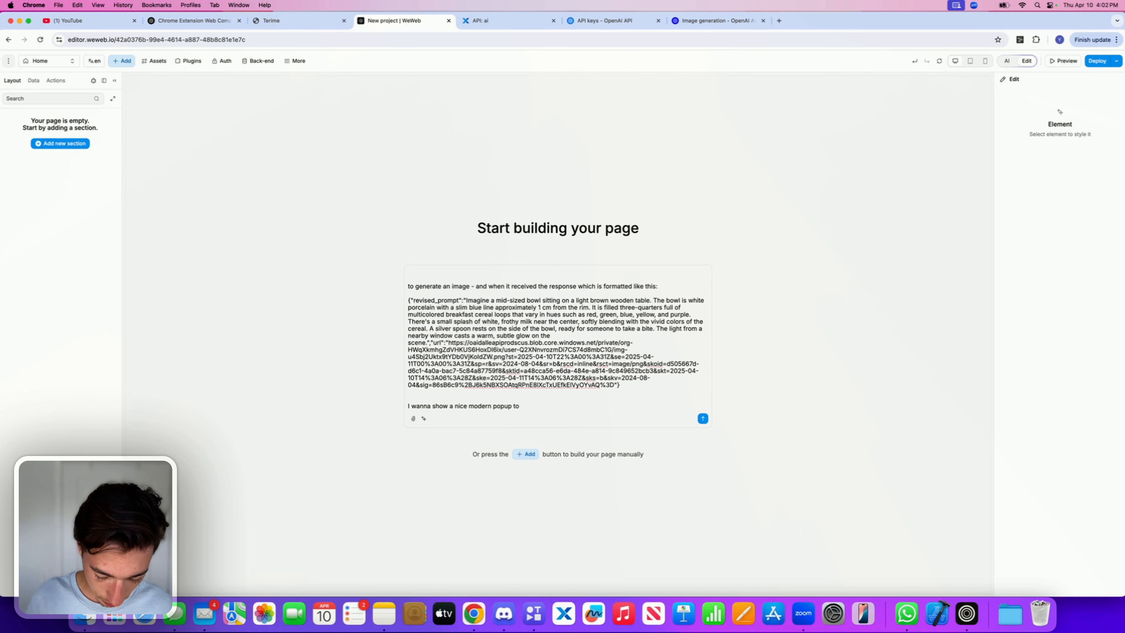
{"action": "type", "text": "showcase the"}
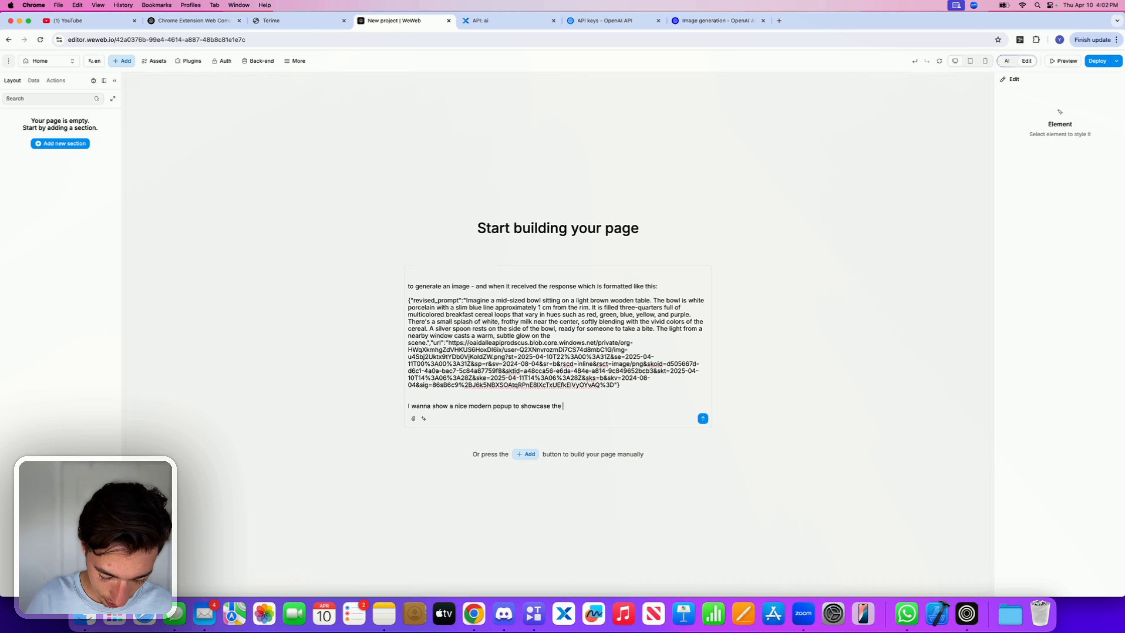
{"action": "type", "text": " gen"}
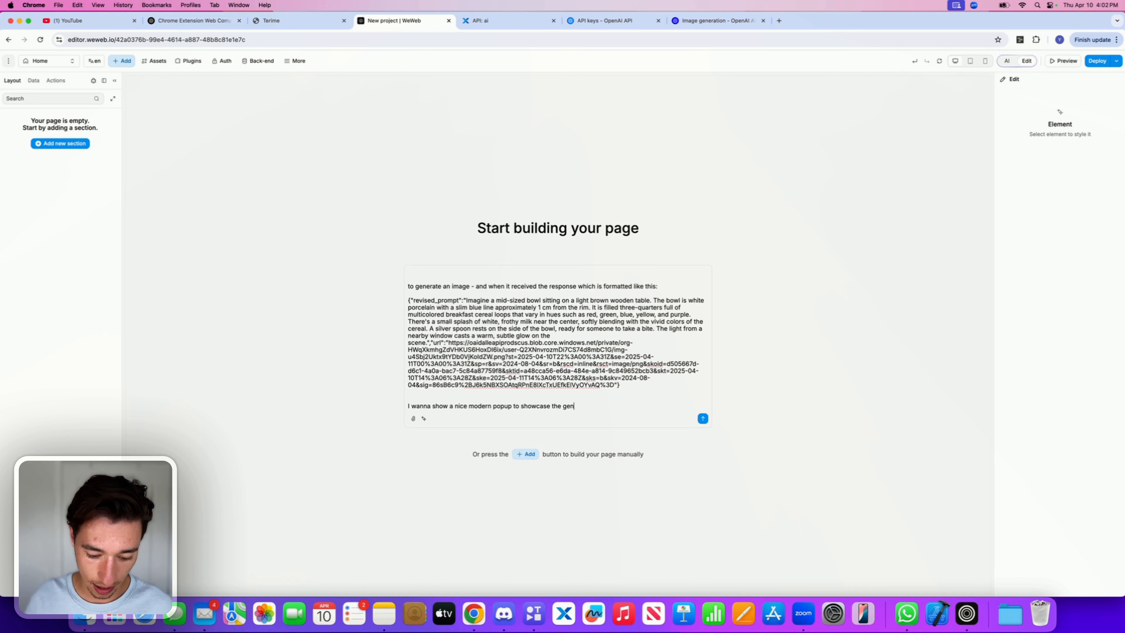
{"action": "type", "text": "erated imagfe"}
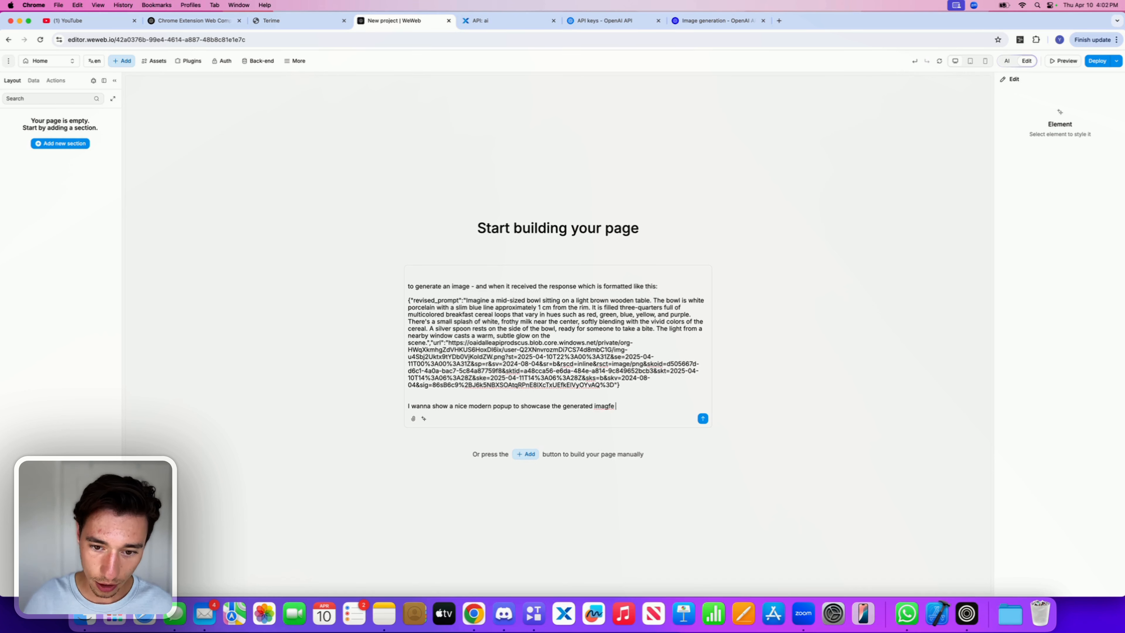
Step: Correct the typo in the popup line and extend it with "image + revised prompt output"
{"action": "key", "text": "BackSpace"}
{"action": "key", "text": "BackSpace"}
{"action": "key", "text": "BackSpace"}
{"action": "type", "text": "e +"}
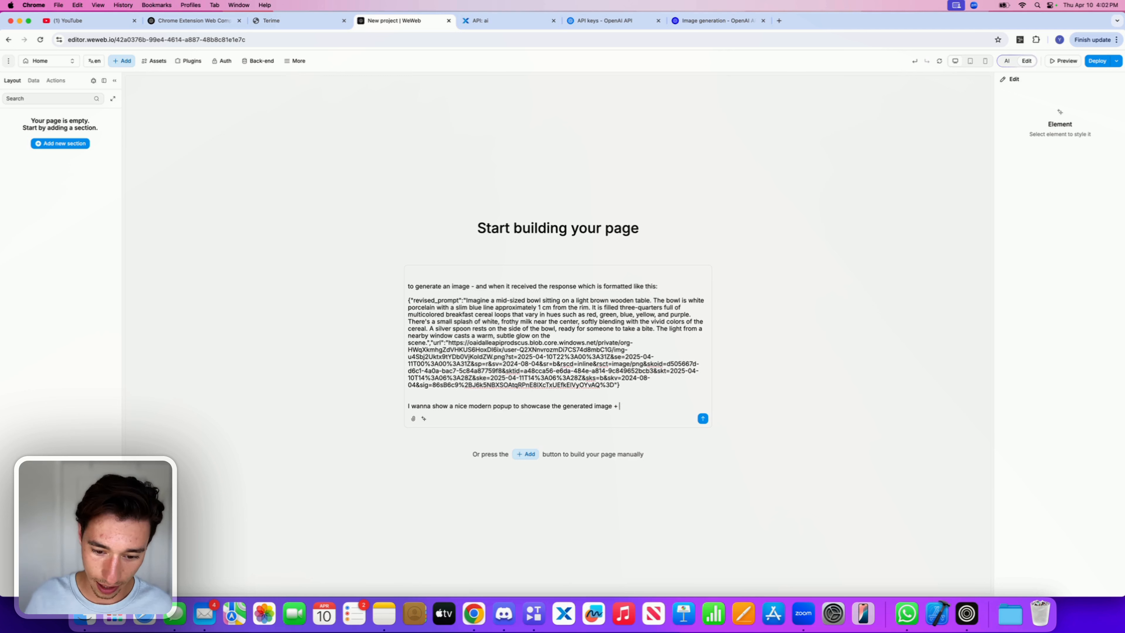
{"action": "type", "text": " revised p"}
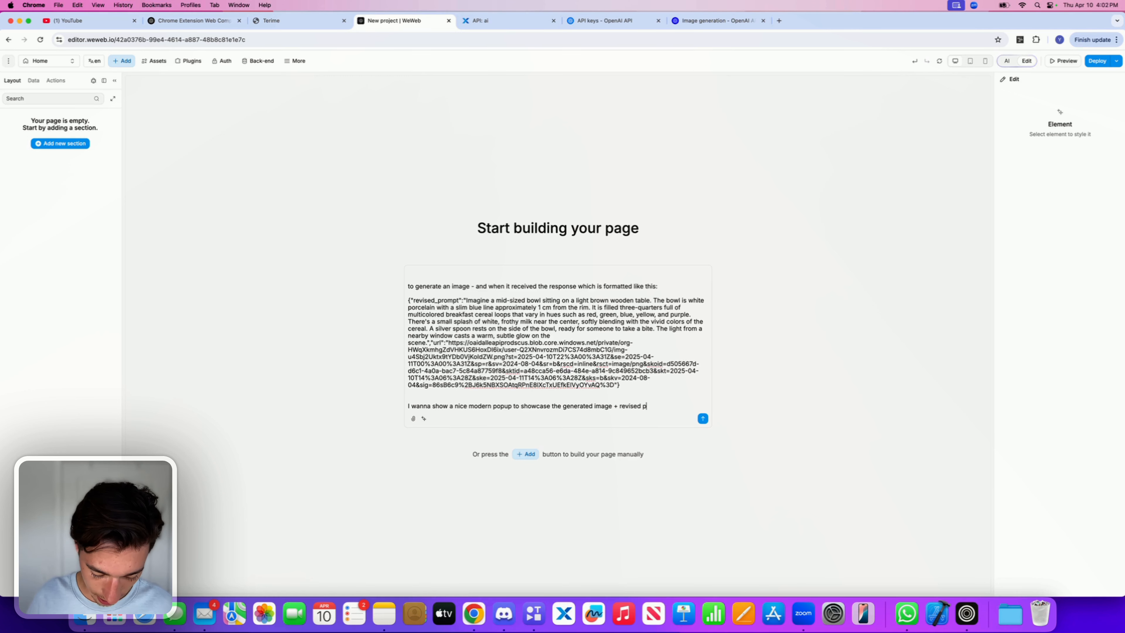
{"action": "type", "text": "rompt out"}
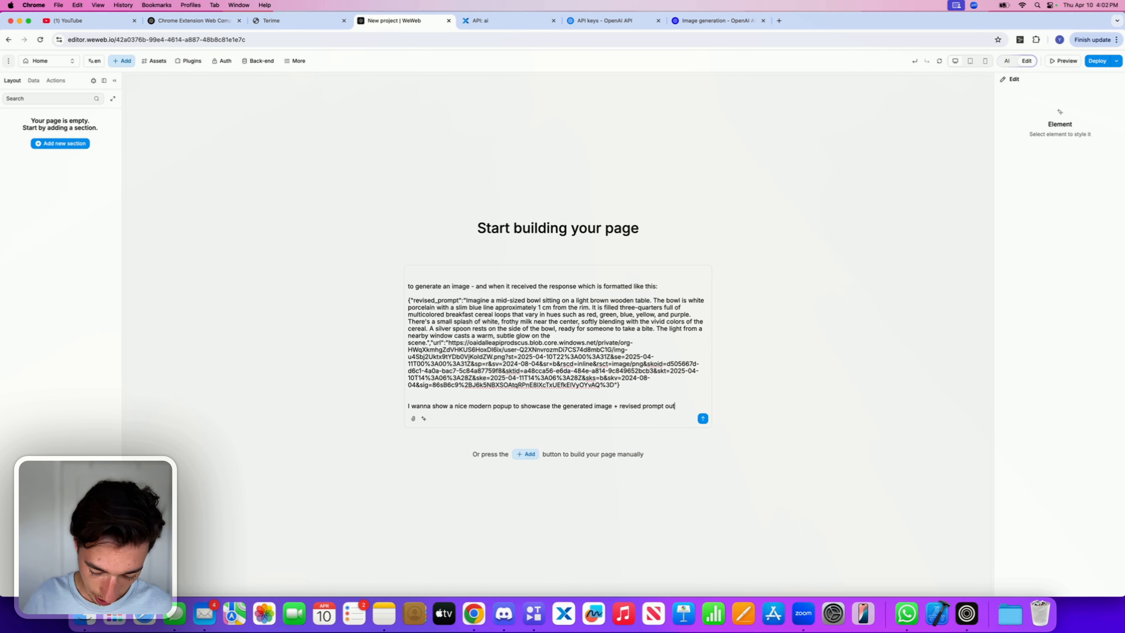
{"action": "type", "text": "put - wit"}
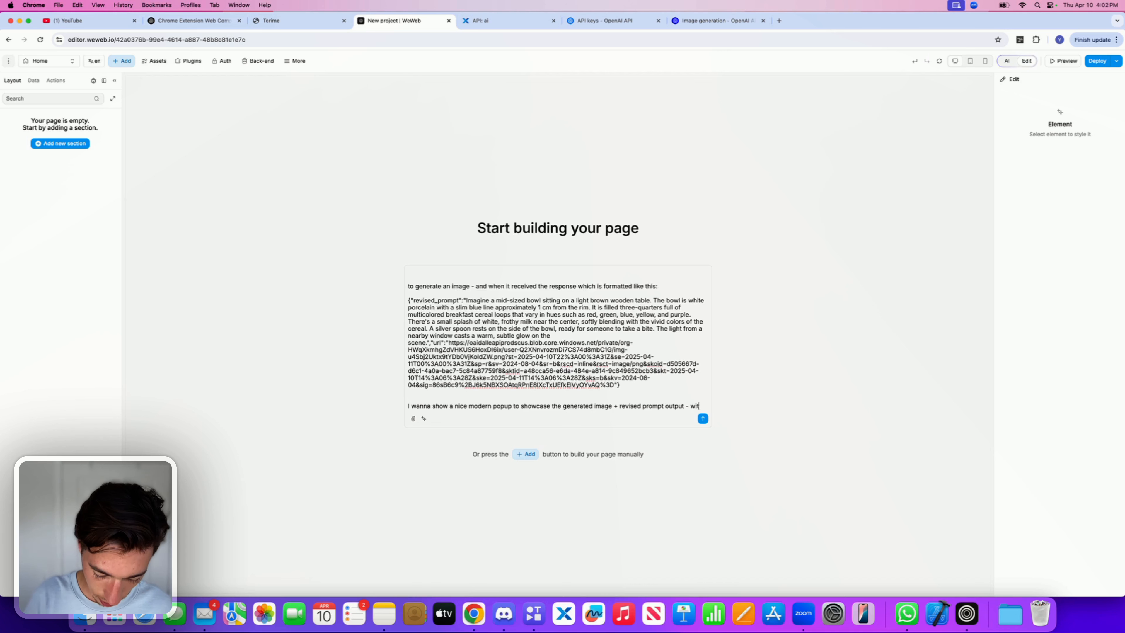
{"action": "type", "text": "h the option t"}
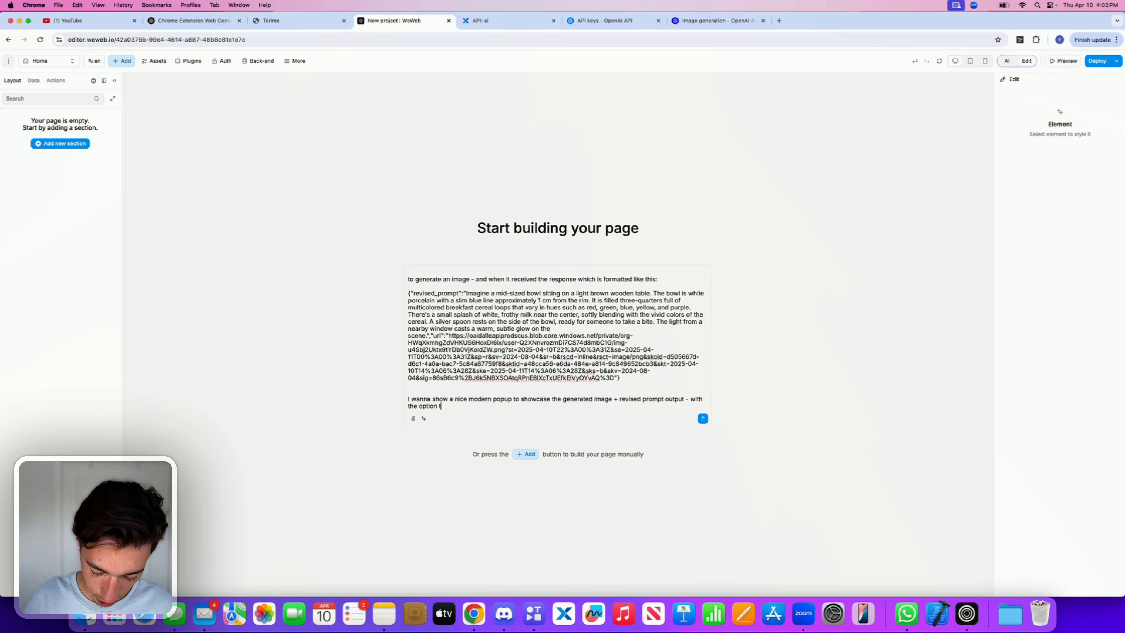
{"action": "type", "text": "o copy the "}
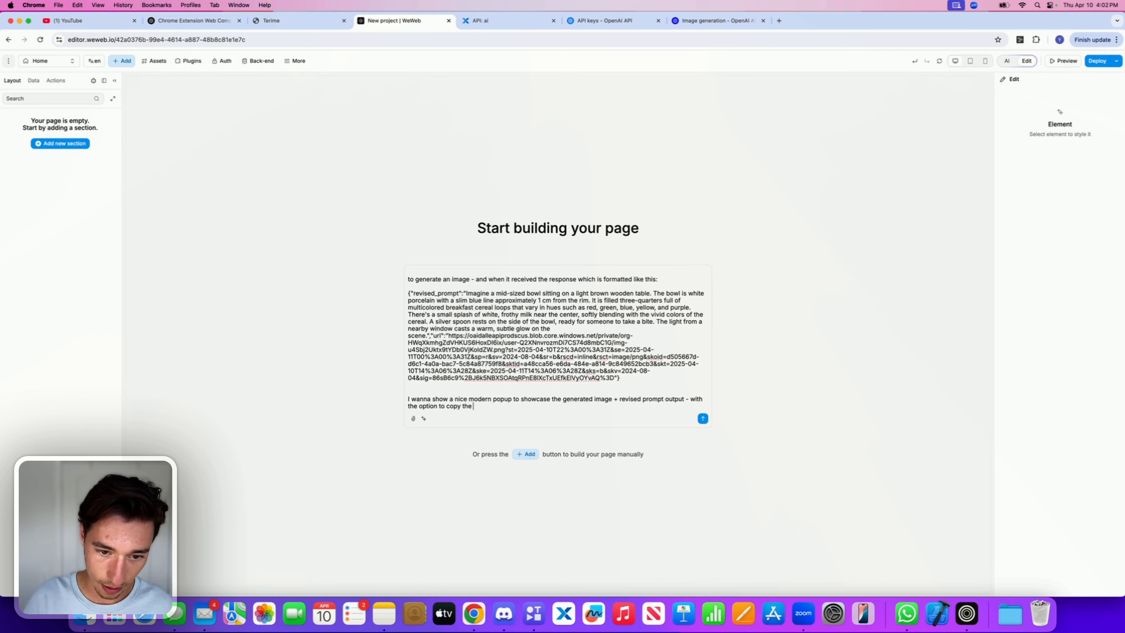
{"action": "type", "text": "prompt a"}
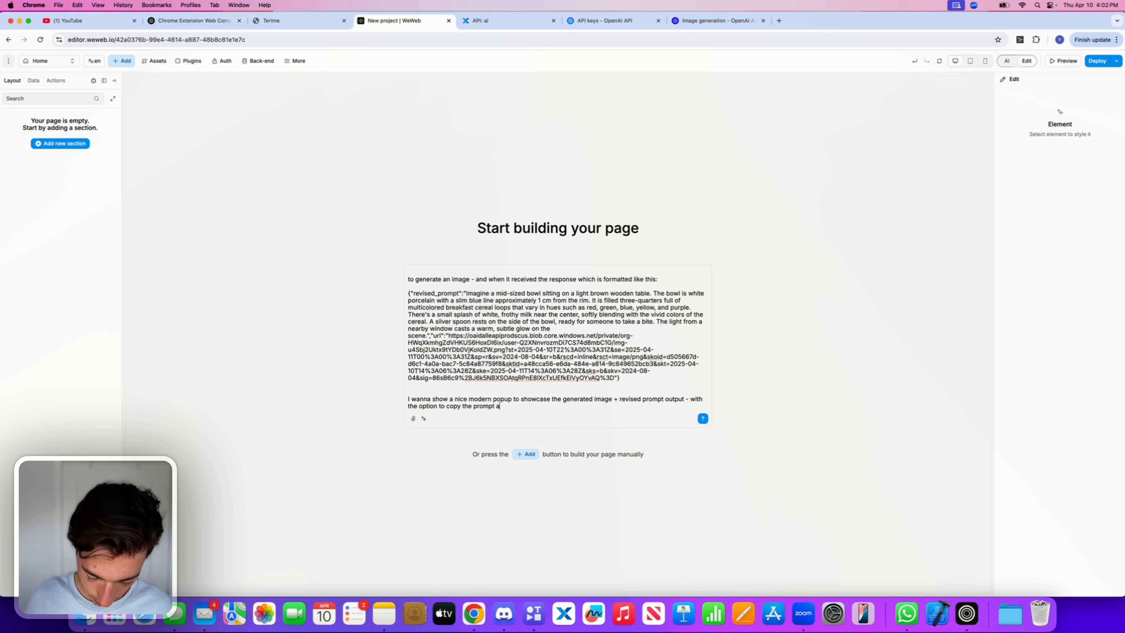
{"action": "type", "text": "nd downloa"}
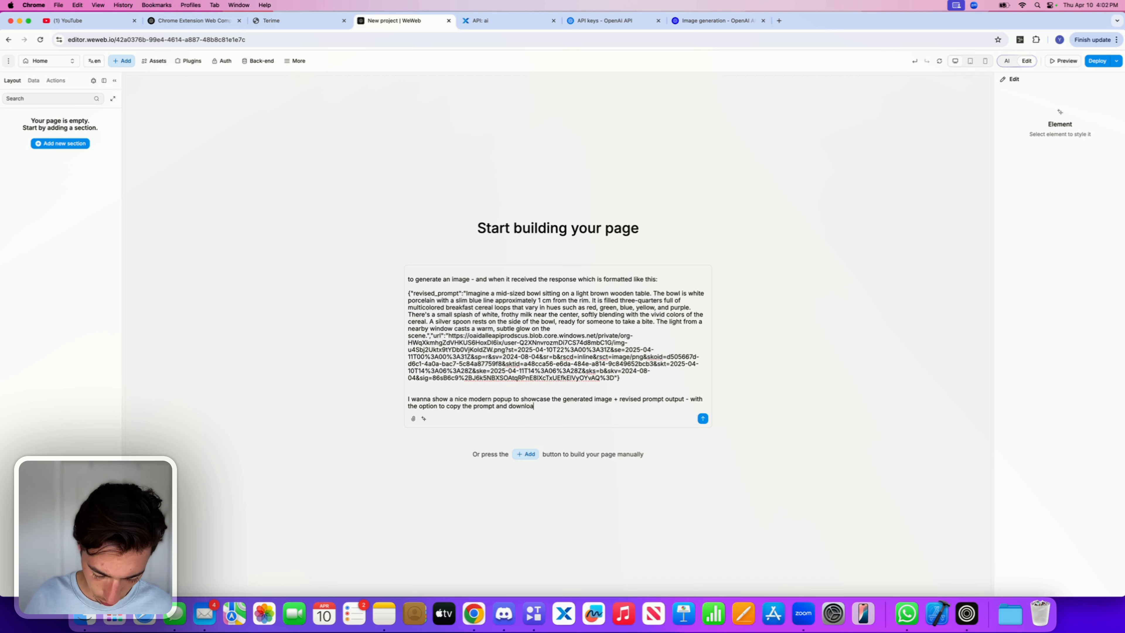
Step: Continue the popup line with "- with the option to copy the prompt and download the image -"
{"action": "key", "text": "BackSpace"}
{"action": "key", "text": "BackSpace"}
{"action": "key", "text": "BackSpace"}
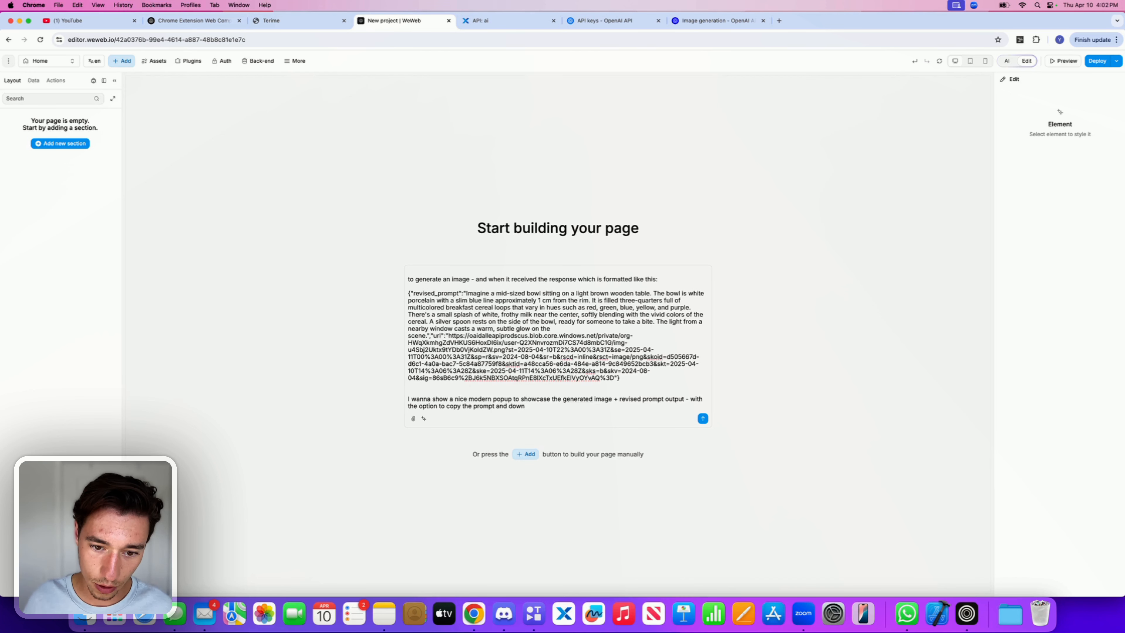
{"action": "type", "text": "load the"}
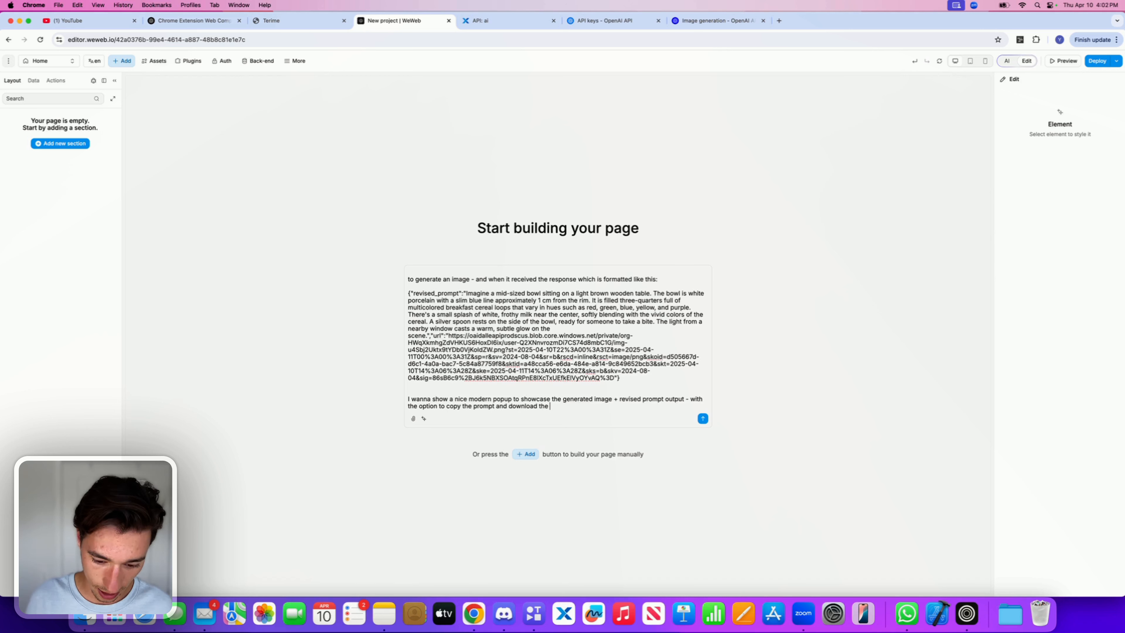
{"action": "type", "text": "image - "}
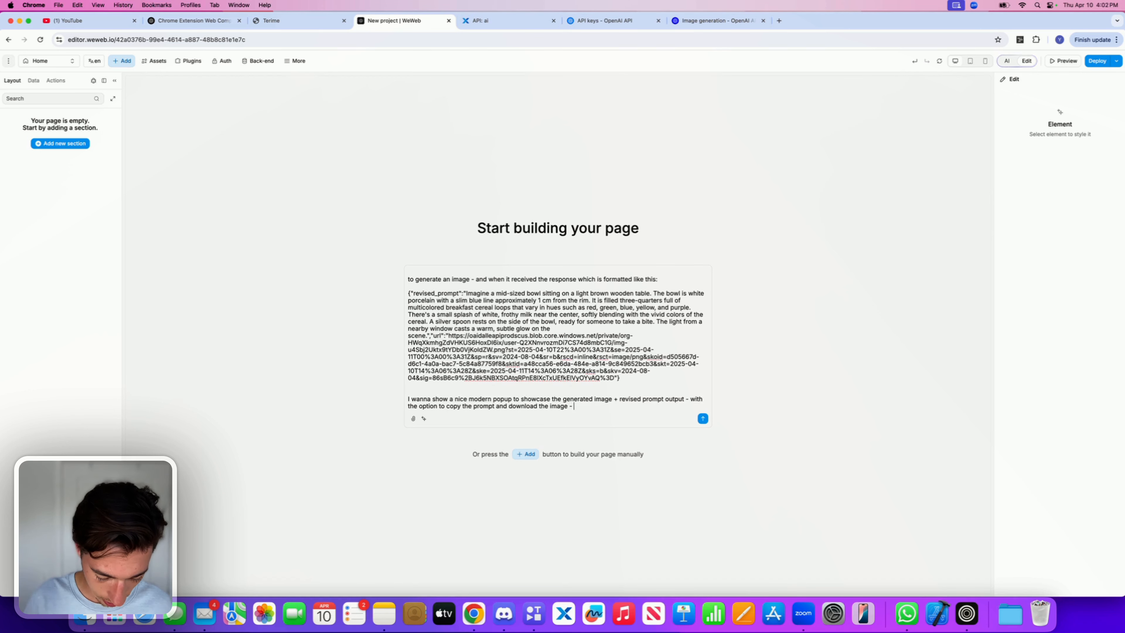
{"action": "type", "text": "AND t"}
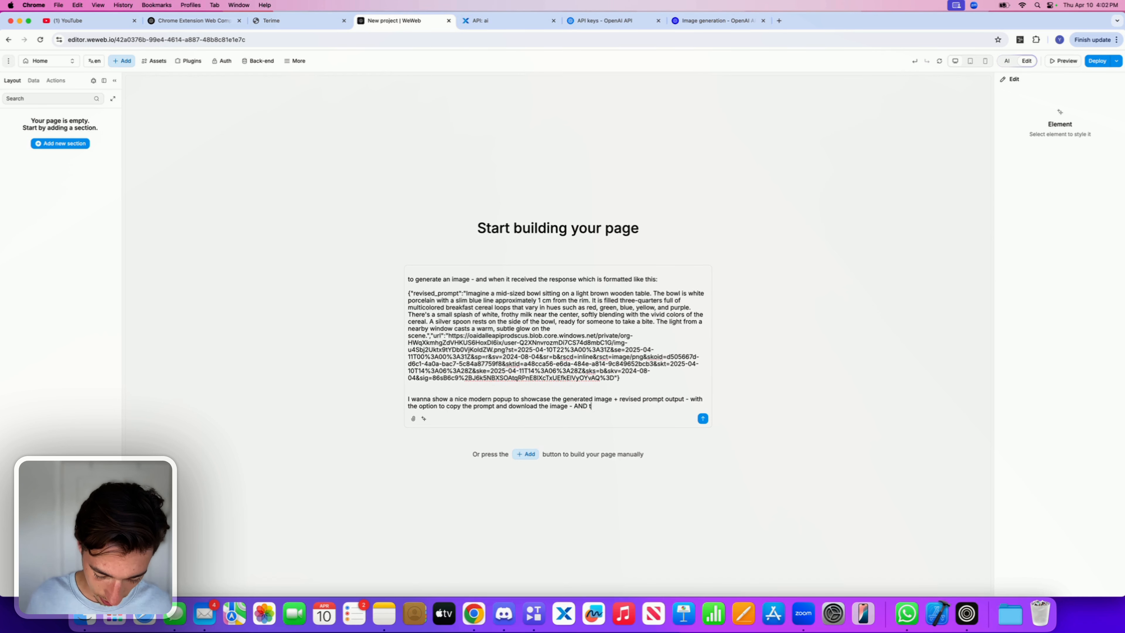
{"action": "type", "text": "o Reg"}
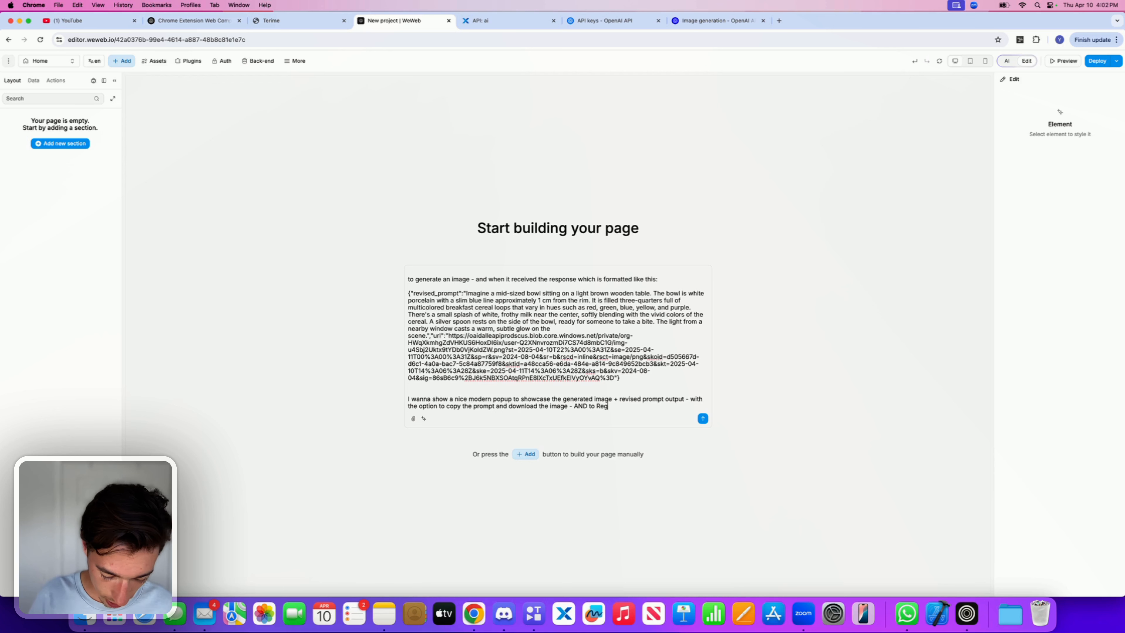
{"action": "type", "text": "enerate "}
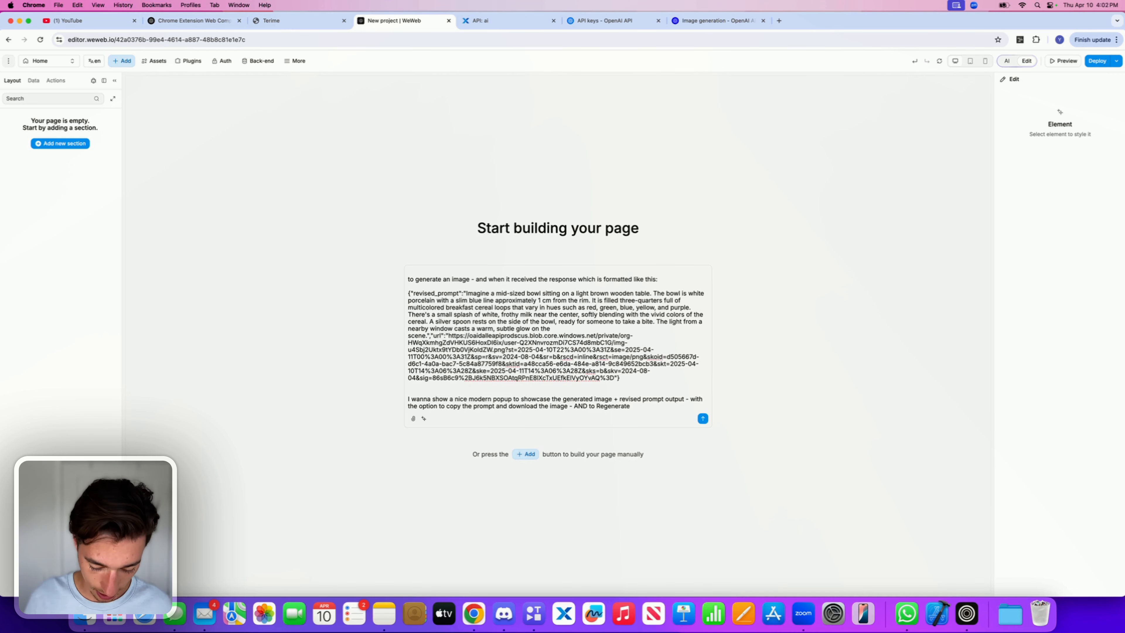
{"action": "type", "text": "aga"}
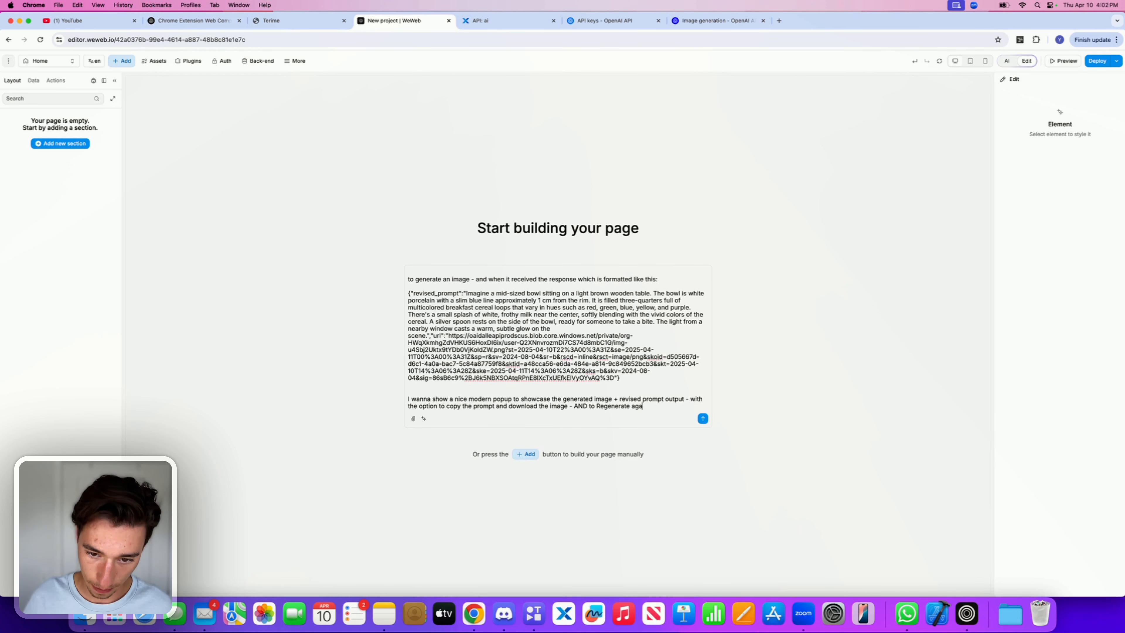
{"action": "type", "text": "onin"}
Step: Append "AND to regenerate it again" to the popup line, fixing the wording and capitalisation
{"action": "left_click", "coordinate": [632, 408]}
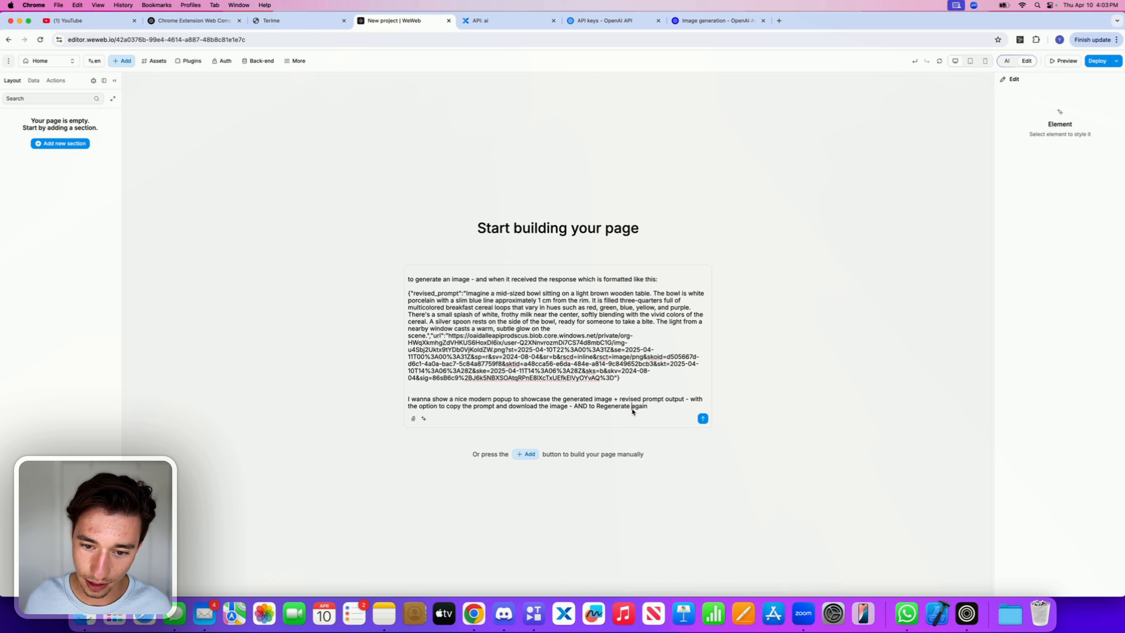
{"action": "type", "text": "it"}
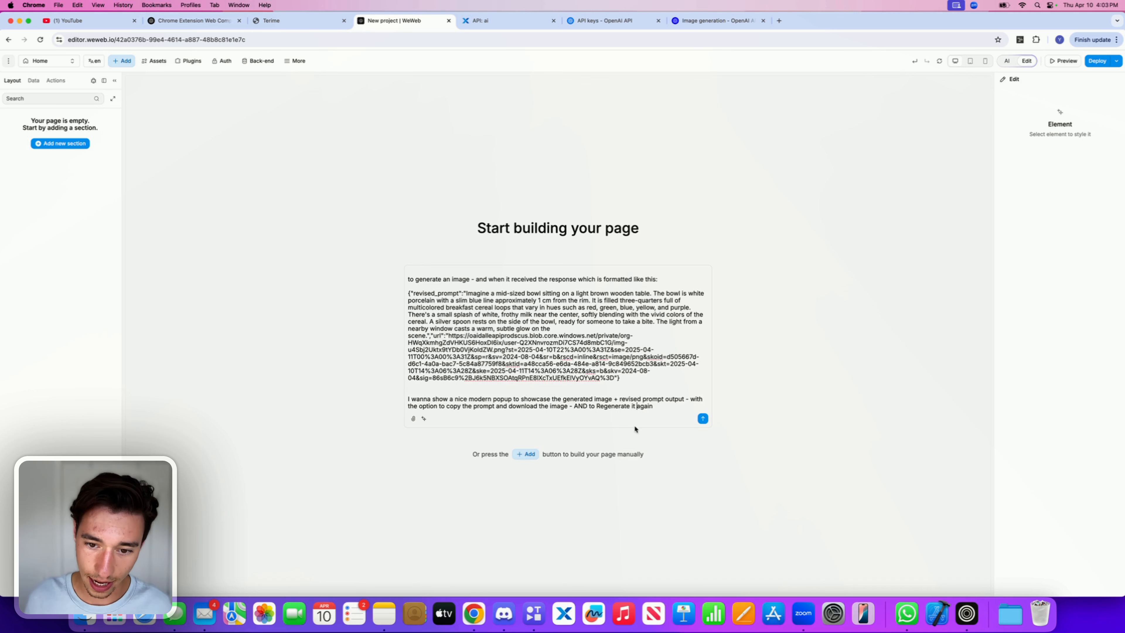
{"action": "left_click", "coordinate": [599, 407]}
{"action": "key", "text": "BackSpace"}
{"action": "type", "text": "r"}
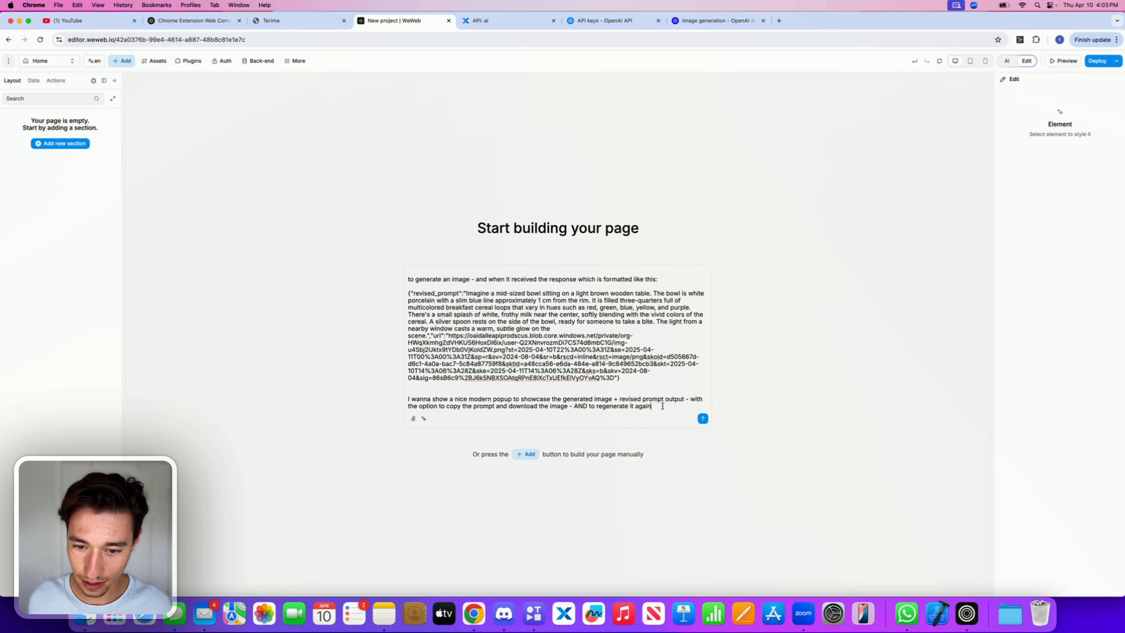
Step: Finish the popup sentence with ", in case the user did not like it."
{"action": "type", "text": "in case t"}
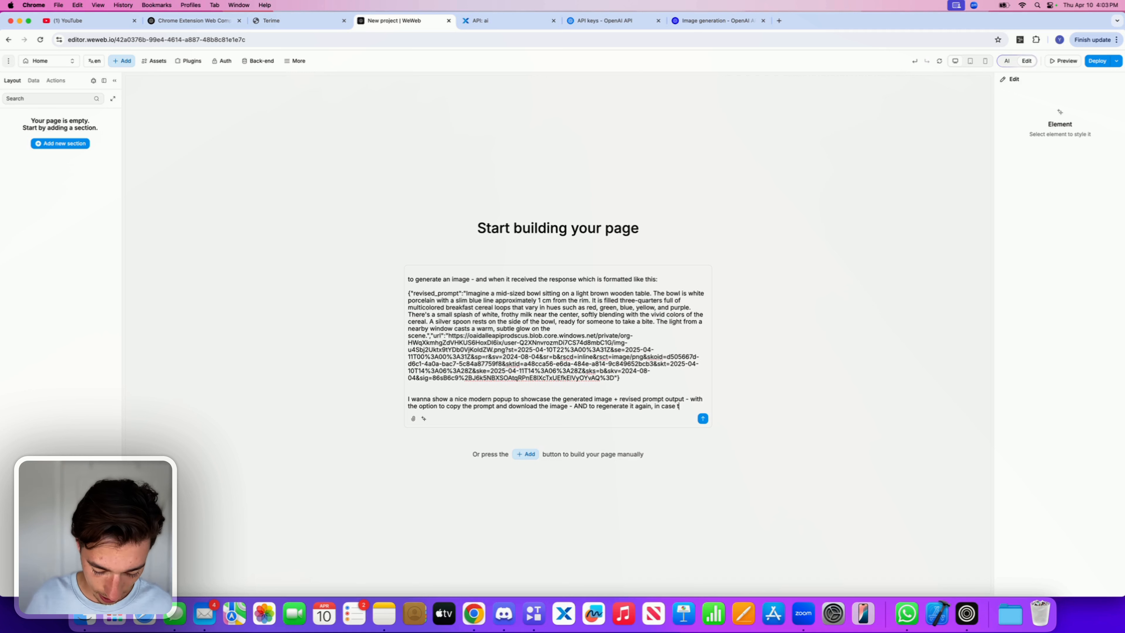
{"action": "type", "text": "he user did nit"}
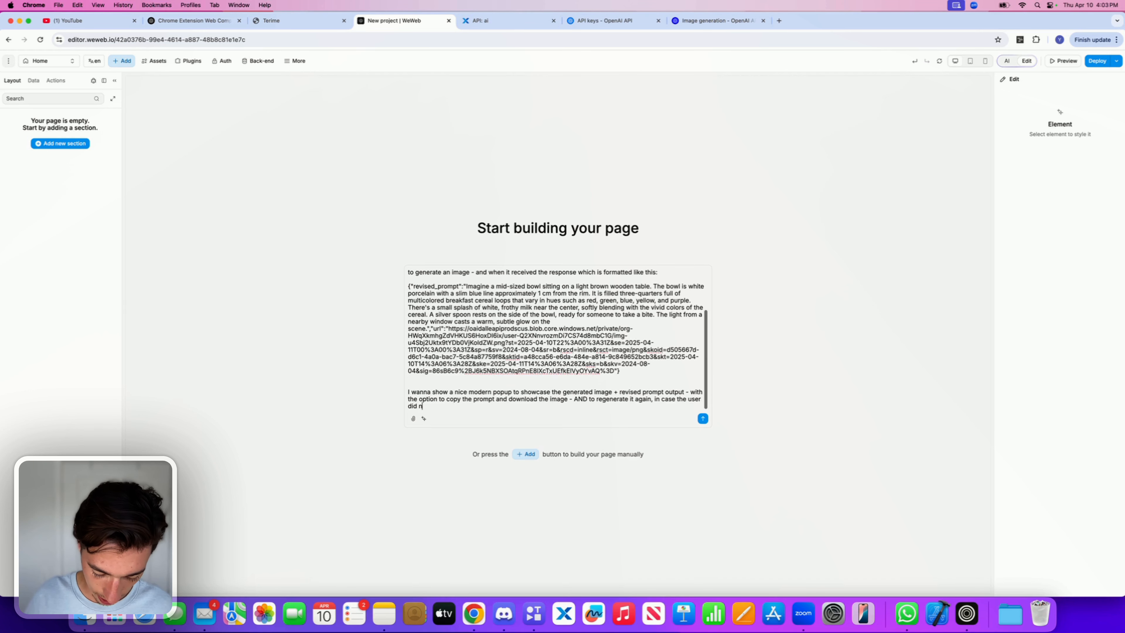
{"action": "key", "text": "BackSpace"}
{"action": "key", "text": "BackSpace"}
{"action": "key", "text": "BackSpace"}
{"action": "type", "text": "ot "}
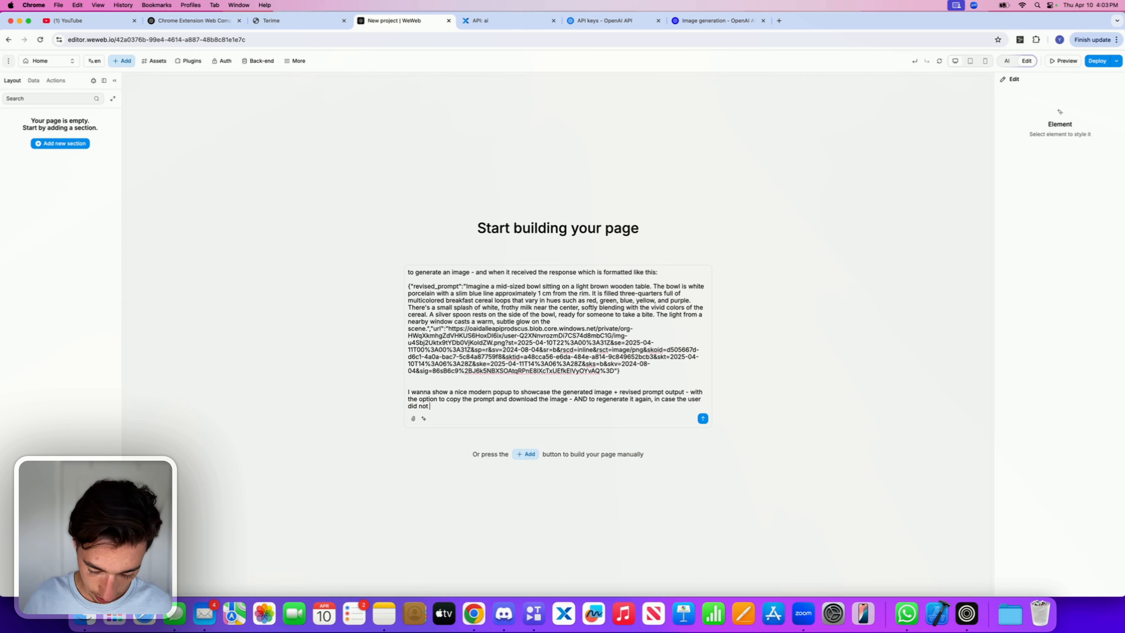
{"action": "type", "text": "like it."}
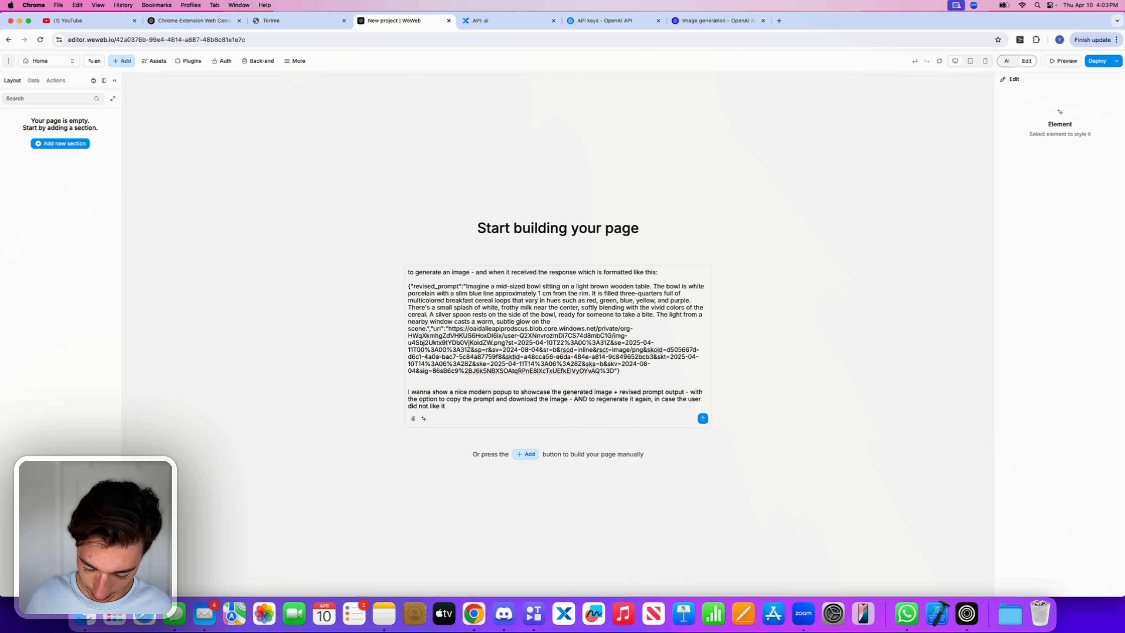
Step: Start a new paragraph in the prompt reading "I wanna make sure that if the user regenerates it again"
{"action": "key", "text": "shift+Return"}
{"action": "key", "text": "shift+Return"}
{"action": "key", "text": "shift+Return"}
{"action": "type", "text": "I wa"}
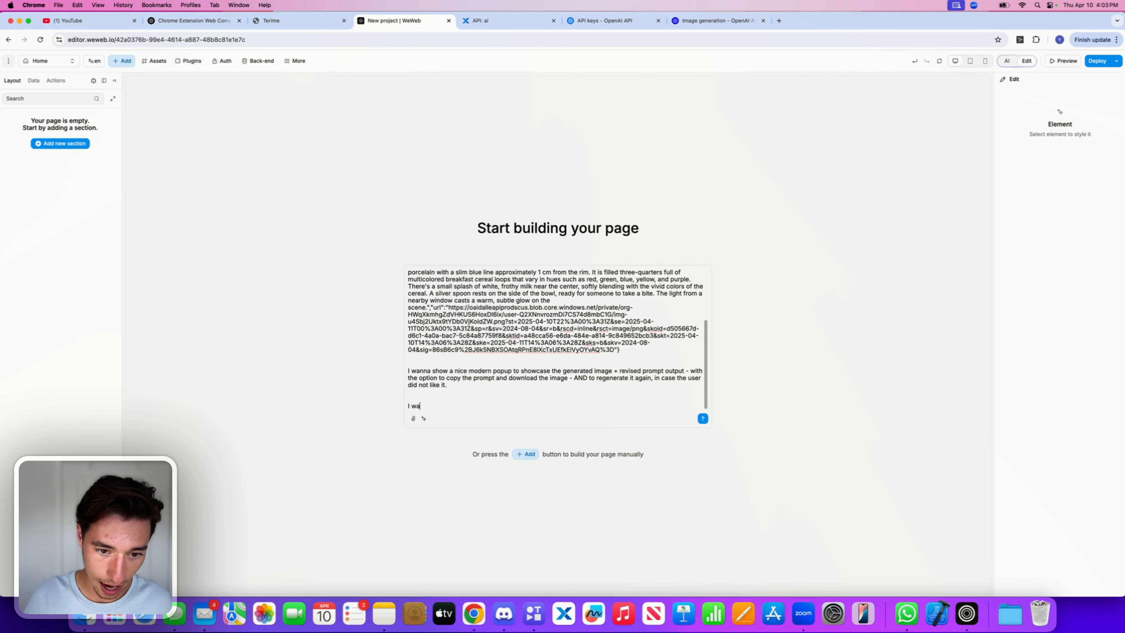
{"action": "type", "text": "nna make s"}
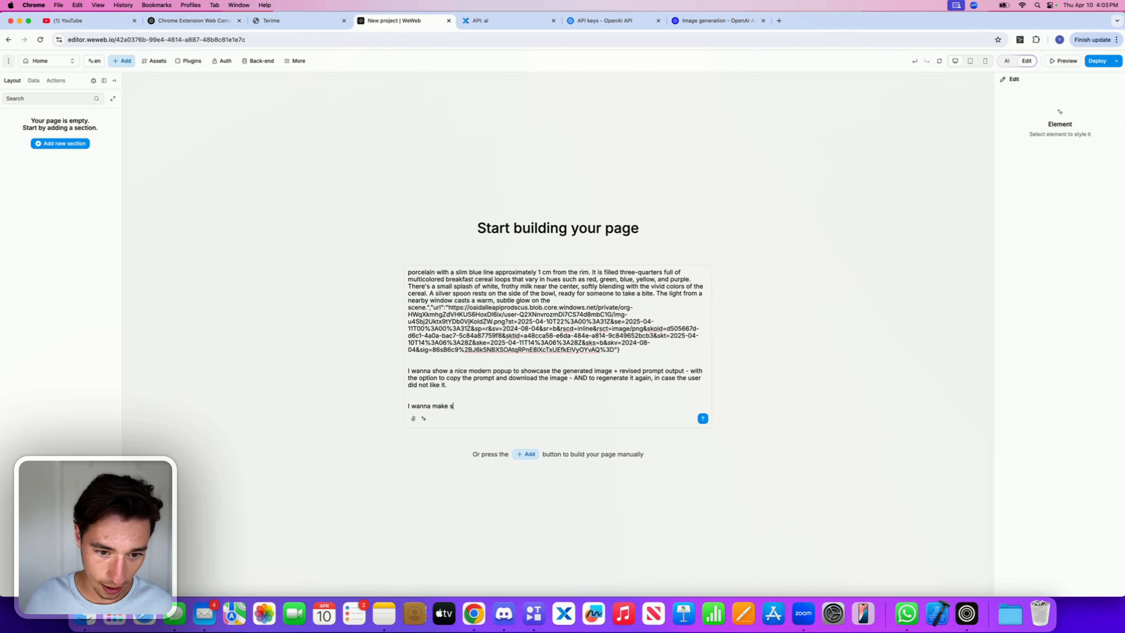
{"action": "type", "text": "ure that i"}
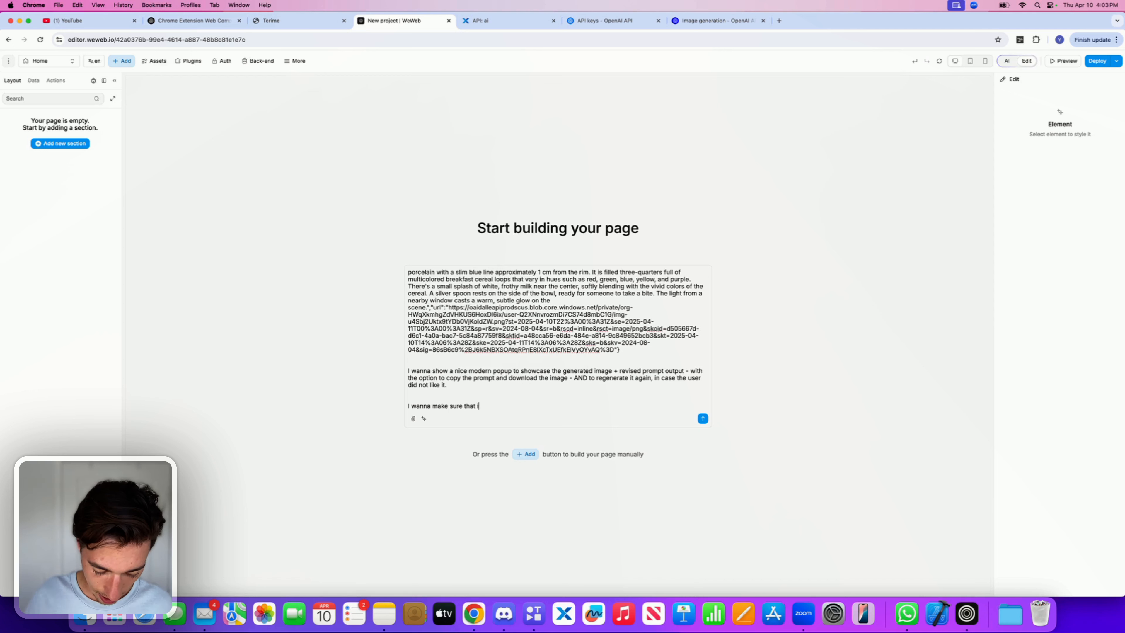
{"action": "type", "text": "f the user tre"}
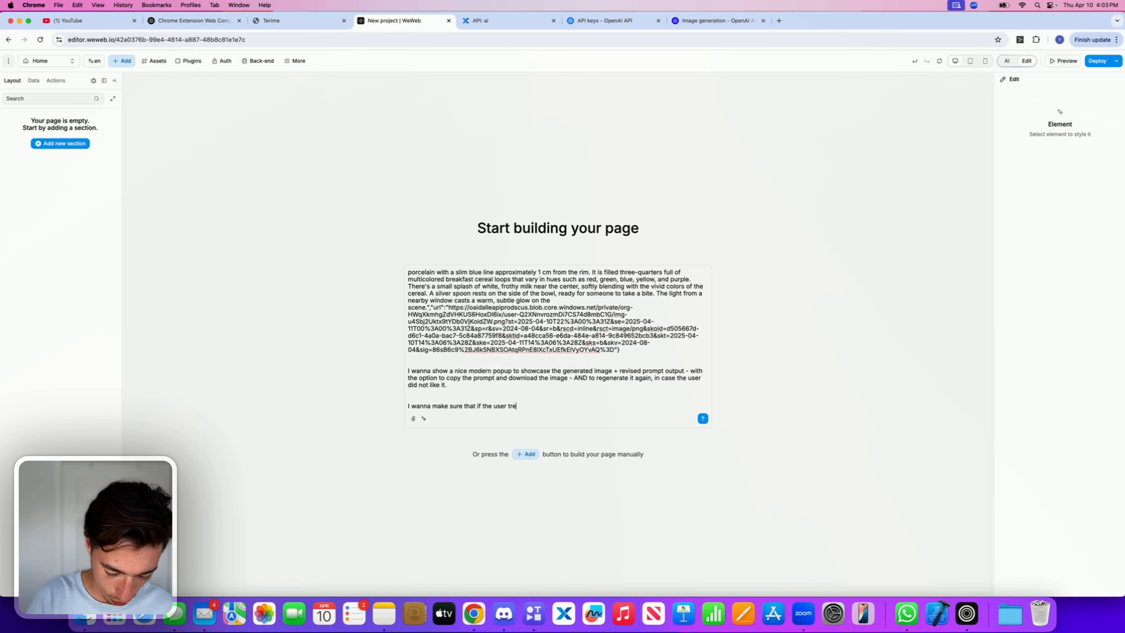
{"action": "key", "text": "BackSpace"}
{"action": "key", "text": "BackSpace"}
{"action": "key", "text": "BackSpace"}
{"action": "type", "text": "r"}
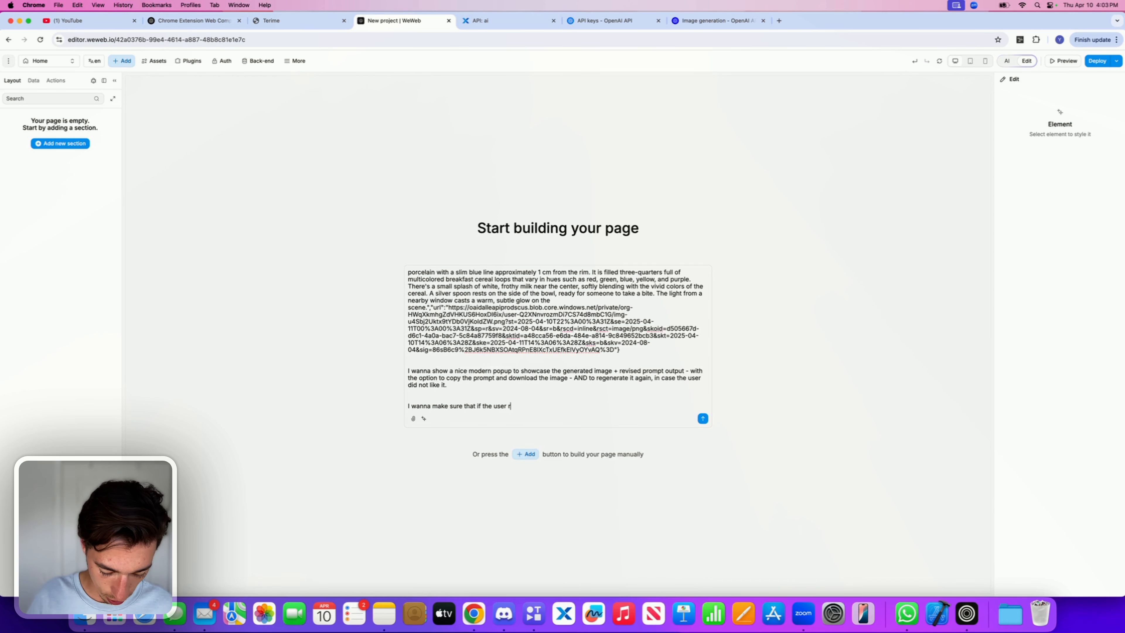
{"action": "type", "text": "egenerates it"}
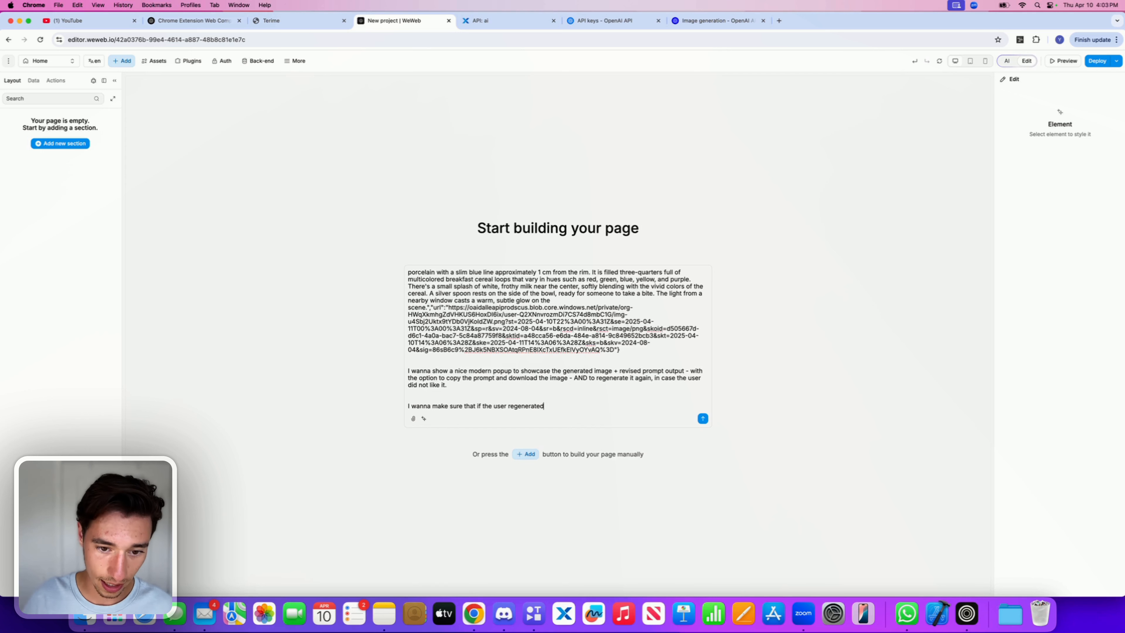
{"action": "type", "text": " again"}
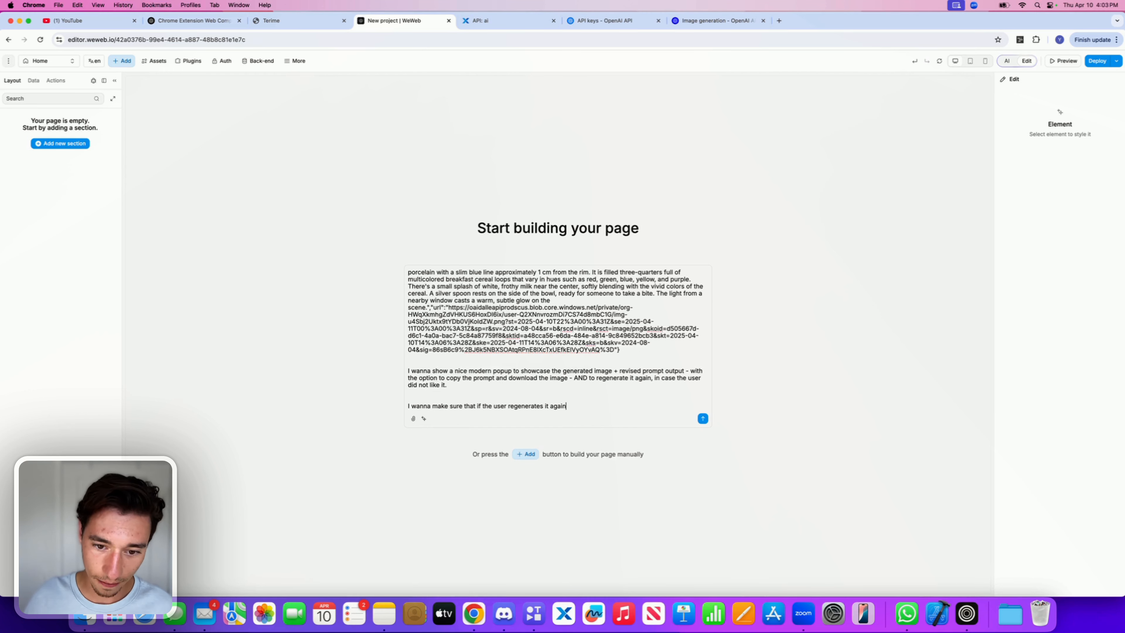
{"action": "type", "text": ", that "}
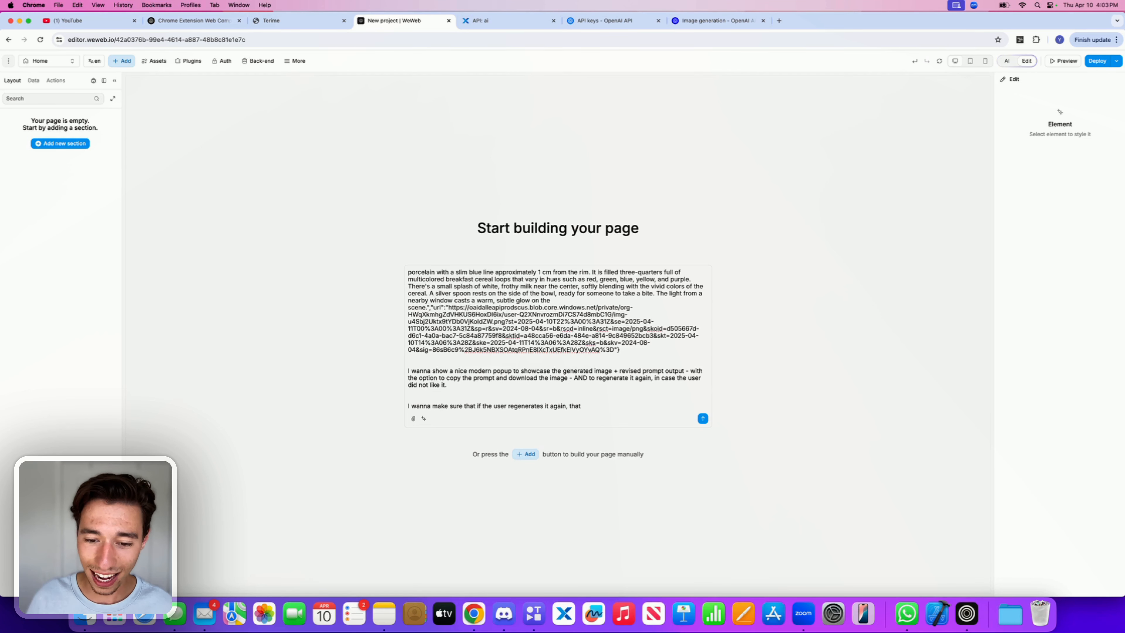
{"action": "type", "text": "thye po"}
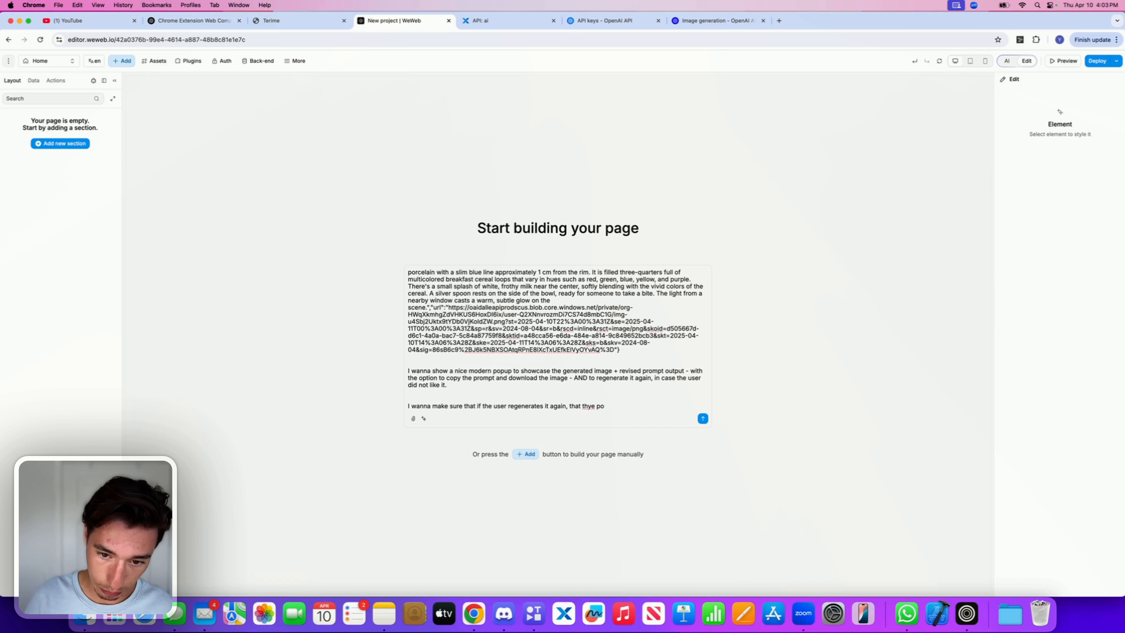
{"action": "type", "text": "pup"}
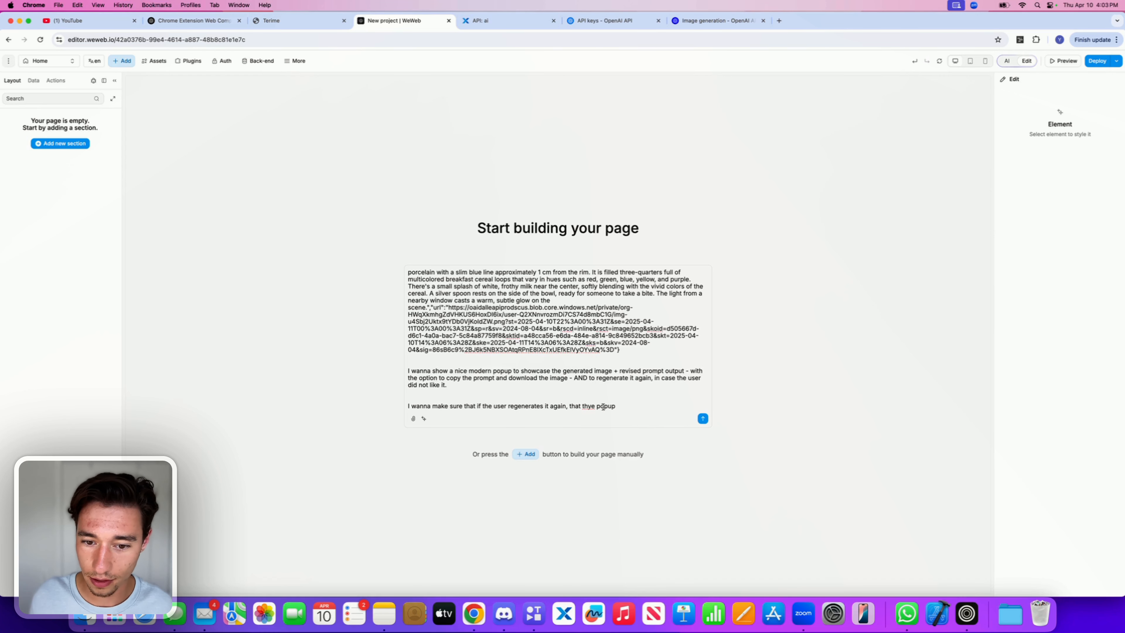
Step: Continue the new paragraph with ", that the popup closes and", fixing the typo in "the"
{"action": "left_click", "coordinate": [589, 405]}
{"action": "key", "text": "BackSpace"}
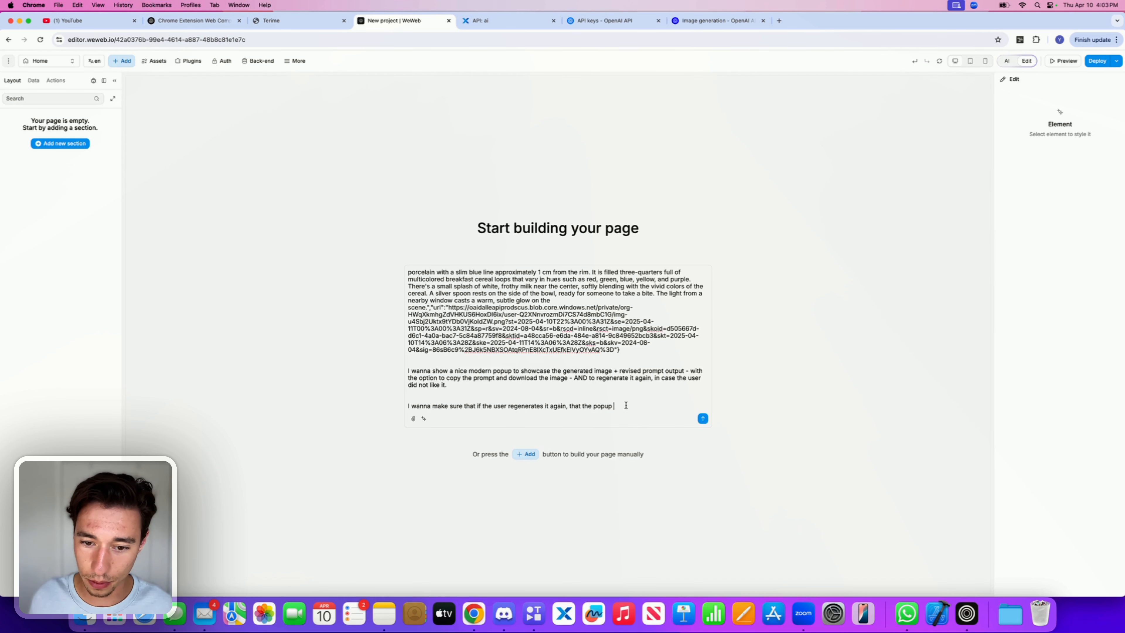
{"action": "type", "text": "closed"}
{"action": "key", "text": "BackSpace"}
{"action": "type", "text": "s and "}
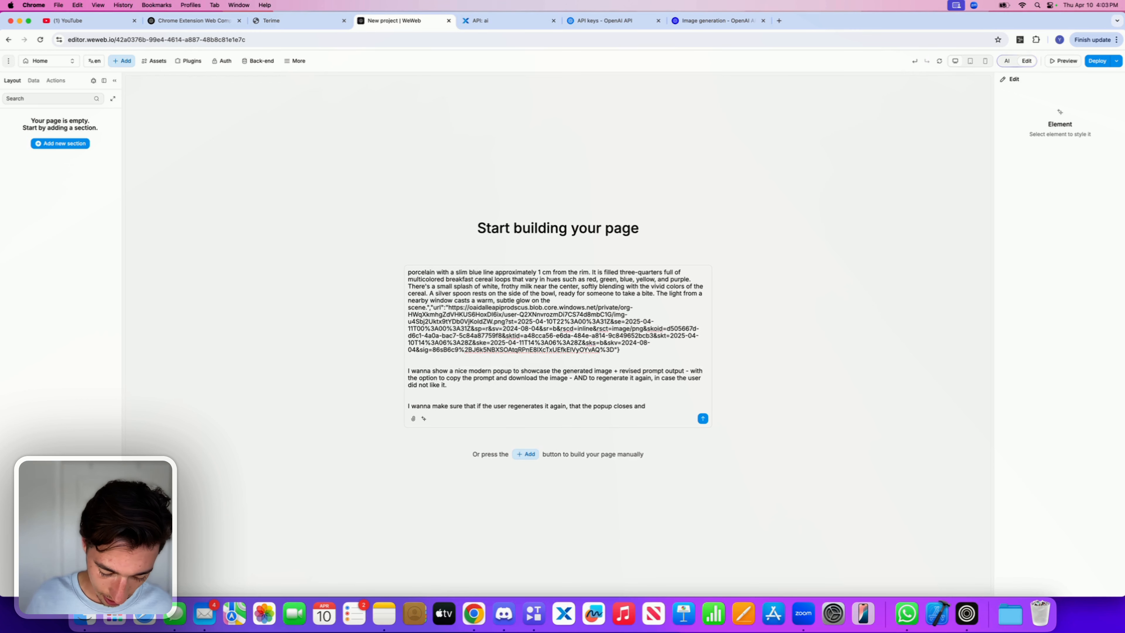
{"action": "type", "text": "there will "}
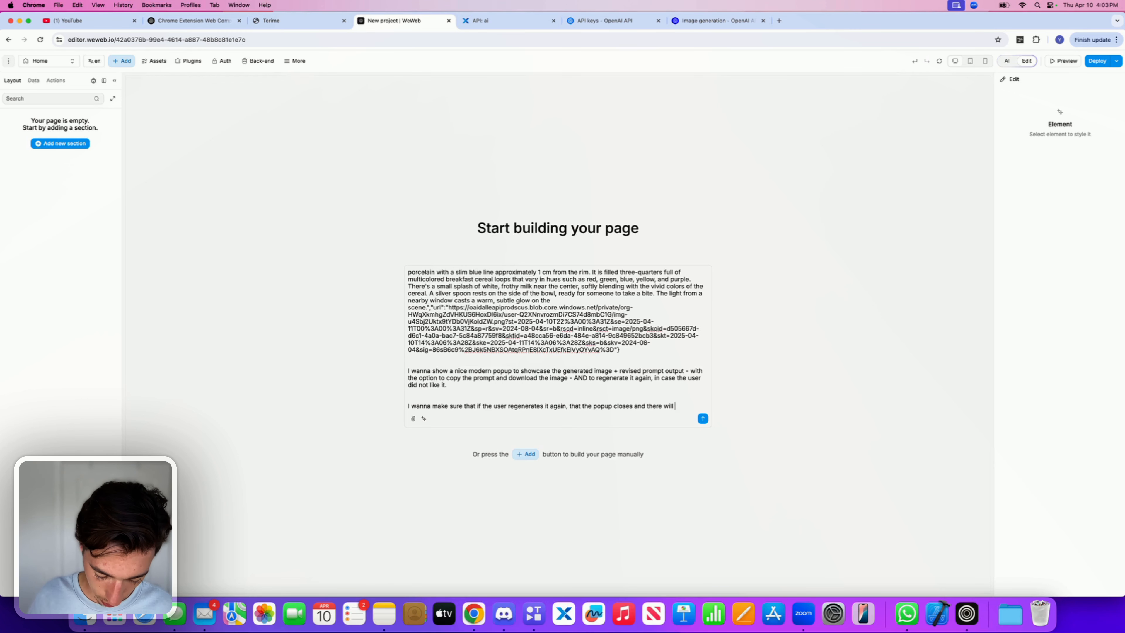
{"action": "type", "text": "be a nice "}
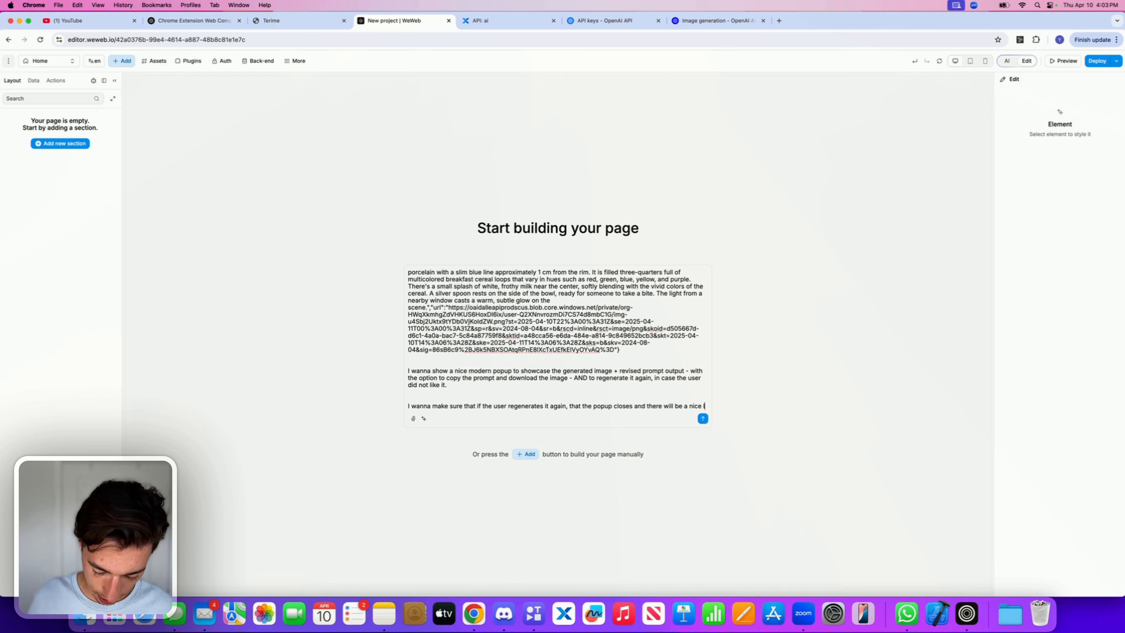
{"action": "type", "text": "loading animat"}
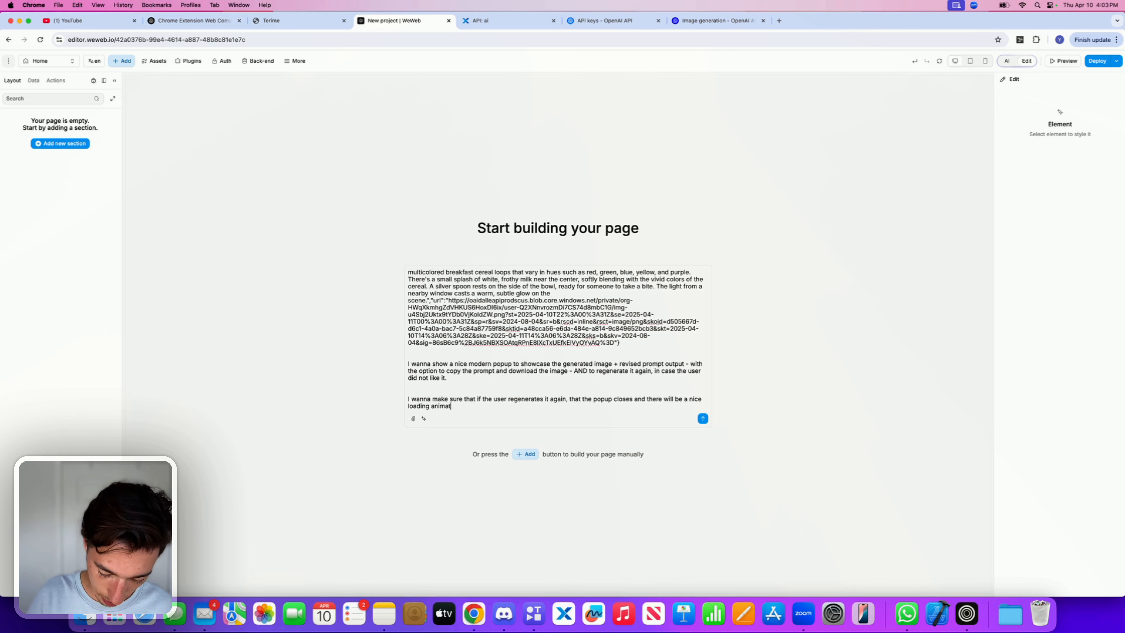
{"action": "type", "text": "ion - very"}
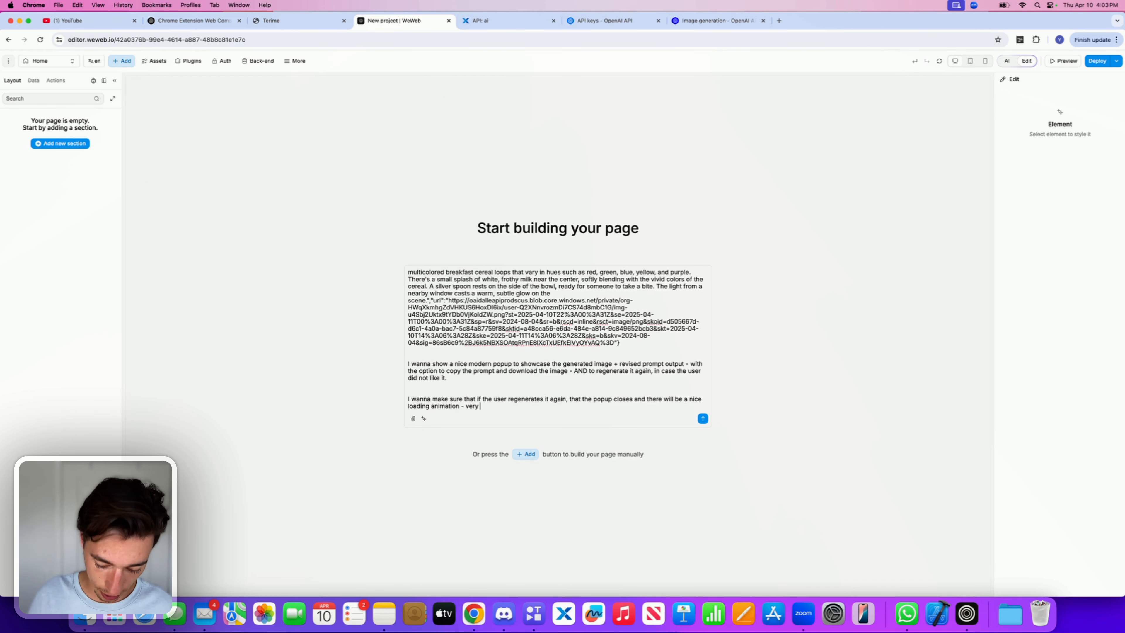
{"action": "type", "text": " modern and cle"}
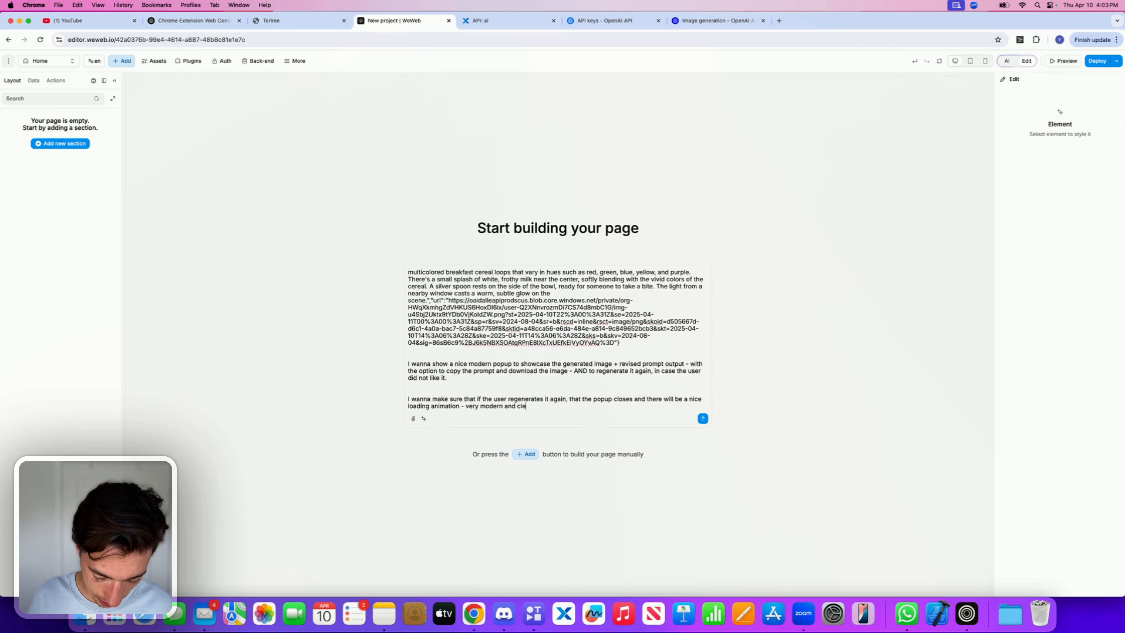
{"action": "type", "text": "an"}
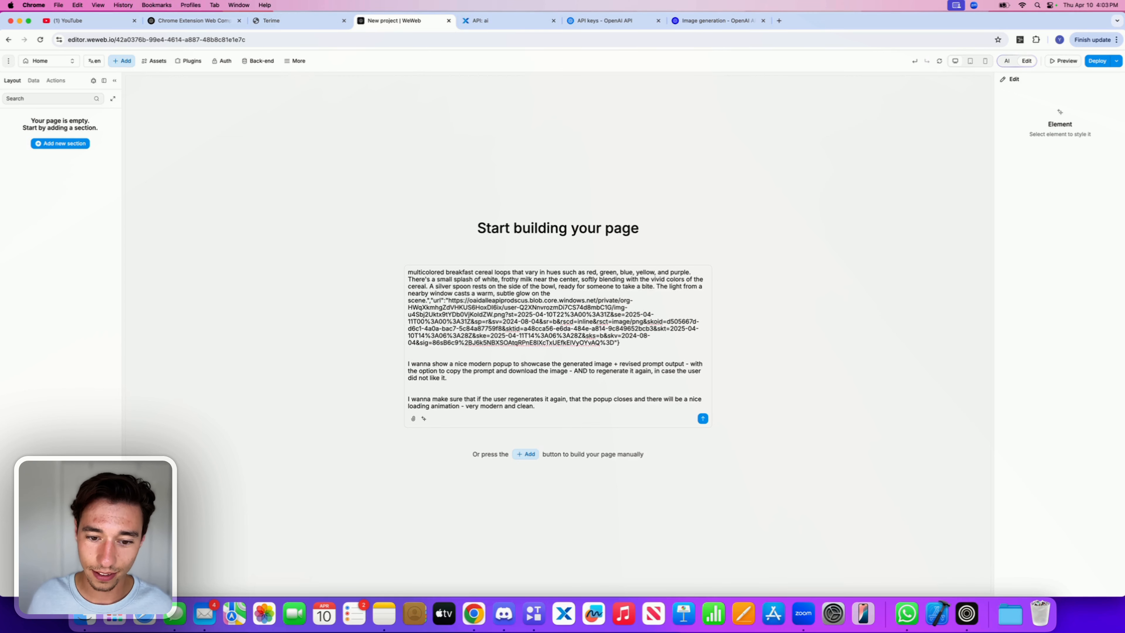
Step: Send the prompt to the WeWeb AI assistant and follow it creating variables and page elements
{"action": "left_click", "coordinate": [702, 418]}
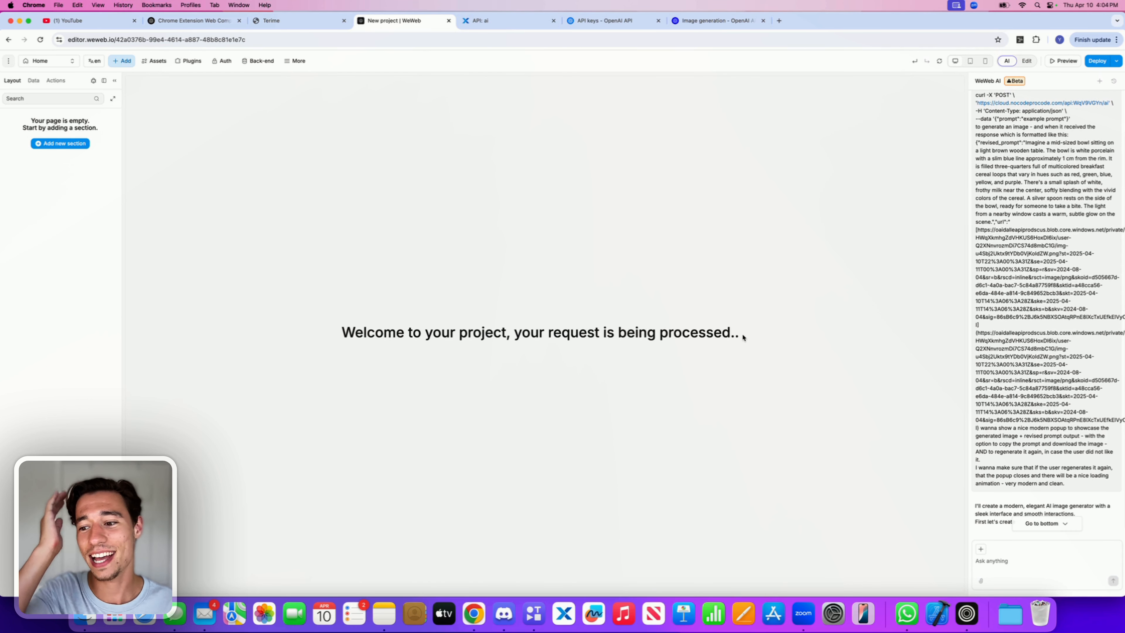
{"action": "scroll", "coordinate": [1066, 394], "scroll_direction": "down", "scroll_amount": 2}
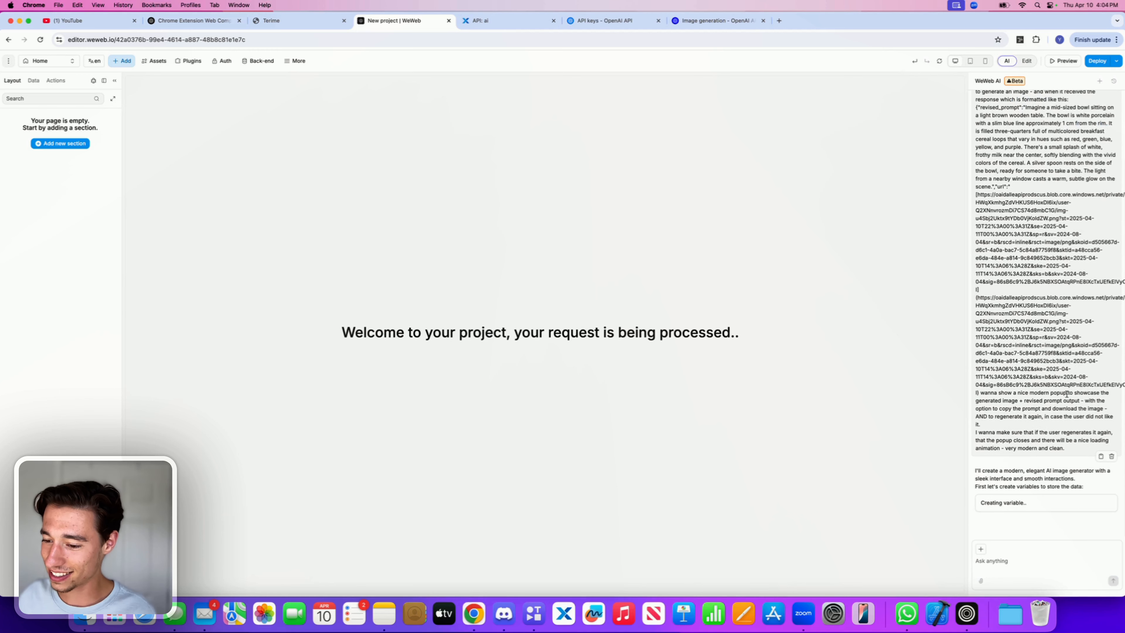
{"action": "scroll", "coordinate": [1002, 473], "scroll_direction": "down", "scroll_amount": 2}
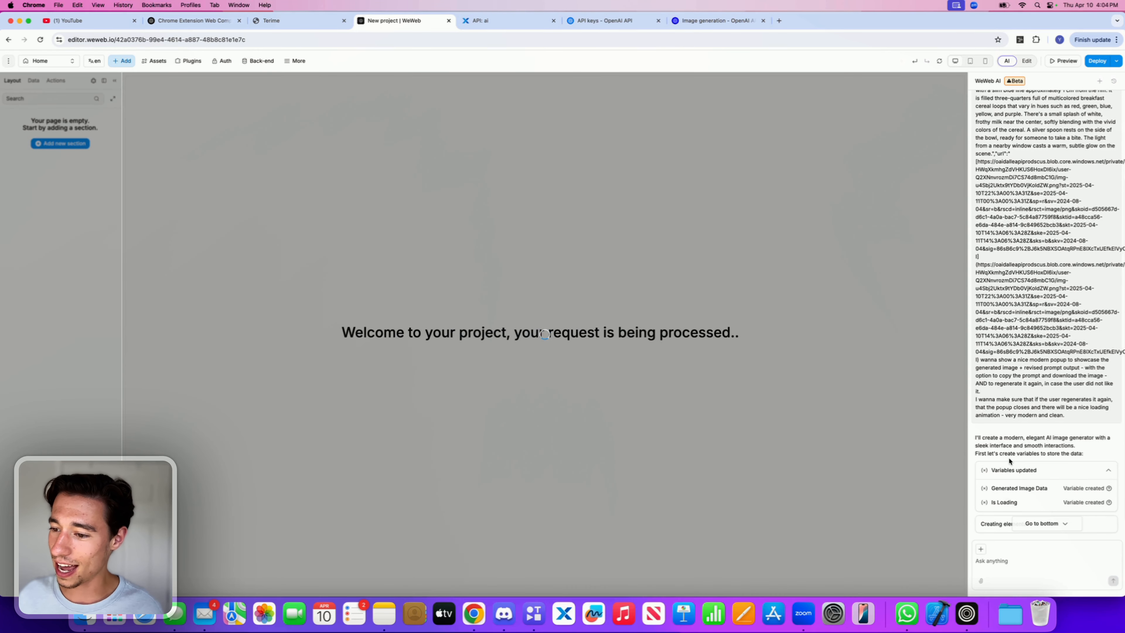
{"action": "scroll", "coordinate": [1010, 461], "scroll_direction": "down", "scroll_amount": 1}
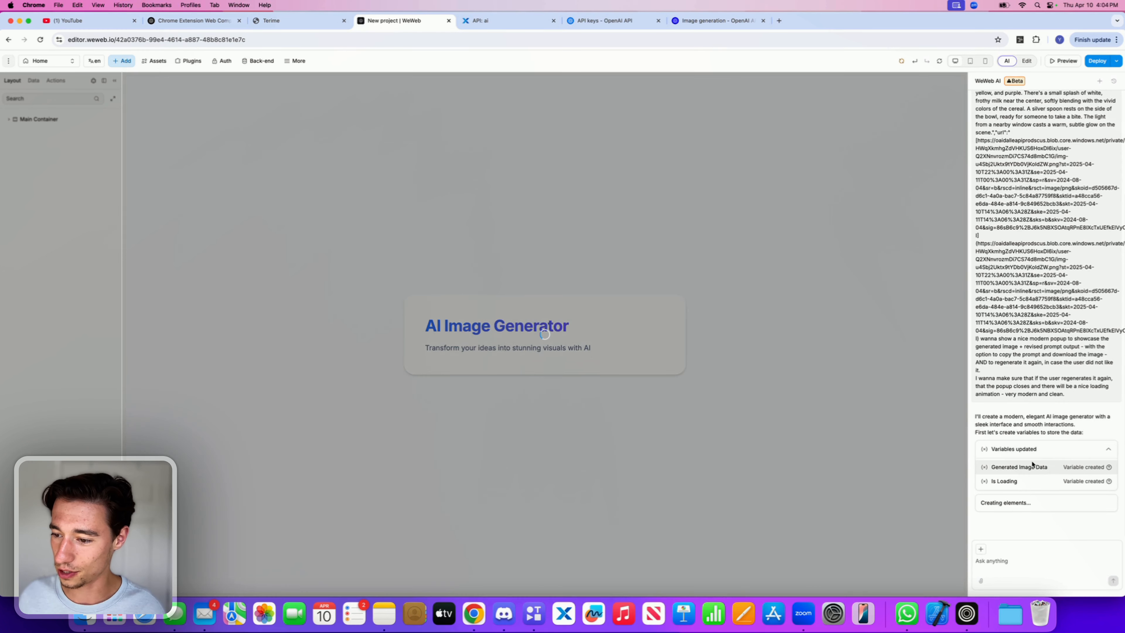
{"action": "mouse_move", "coordinate": [1008, 510]}
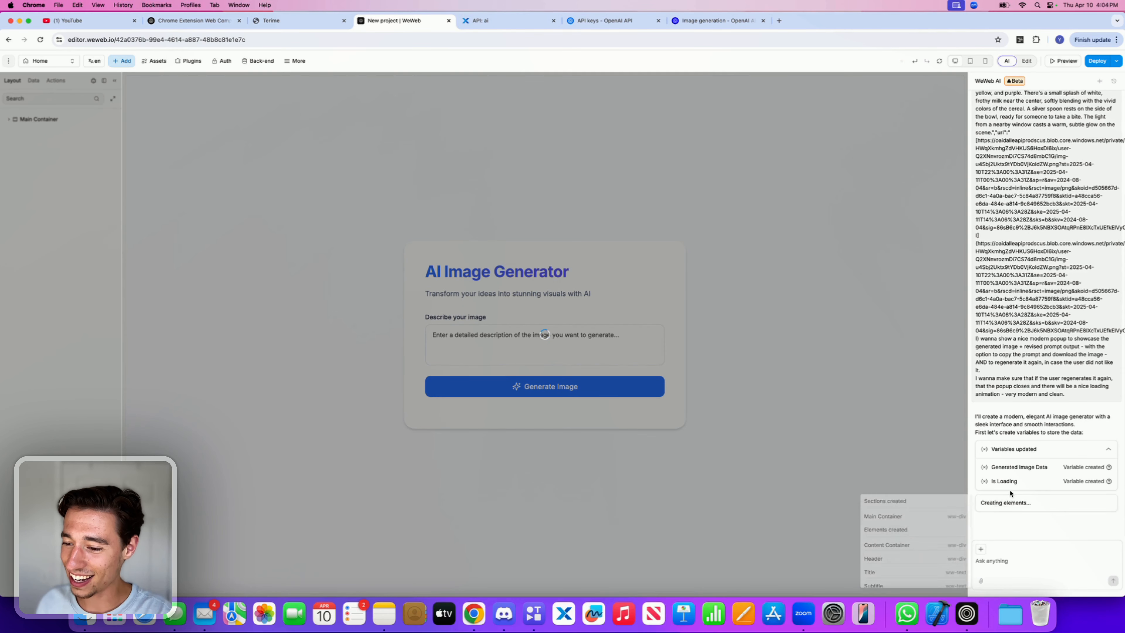
{"action": "scroll", "coordinate": [923, 548], "scroll_direction": "down", "scroll_amount": 5}
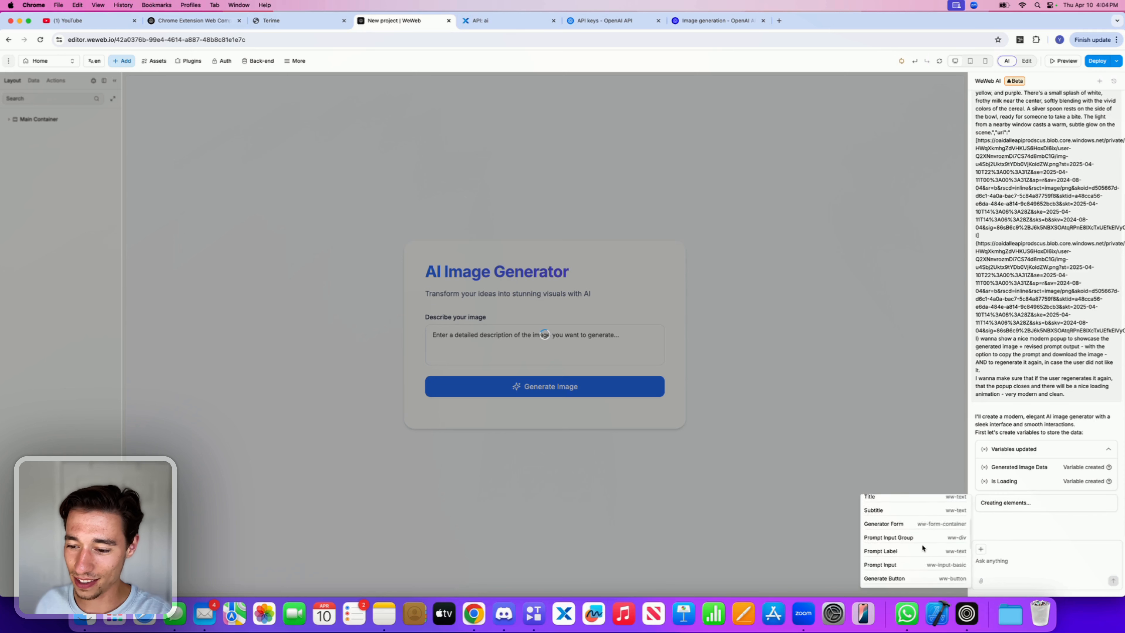
{"action": "scroll", "coordinate": [922, 548], "scroll_direction": "up", "scroll_amount": 4}
{"action": "scroll", "coordinate": [922, 548], "scroll_direction": "down", "scroll_amount": 5}
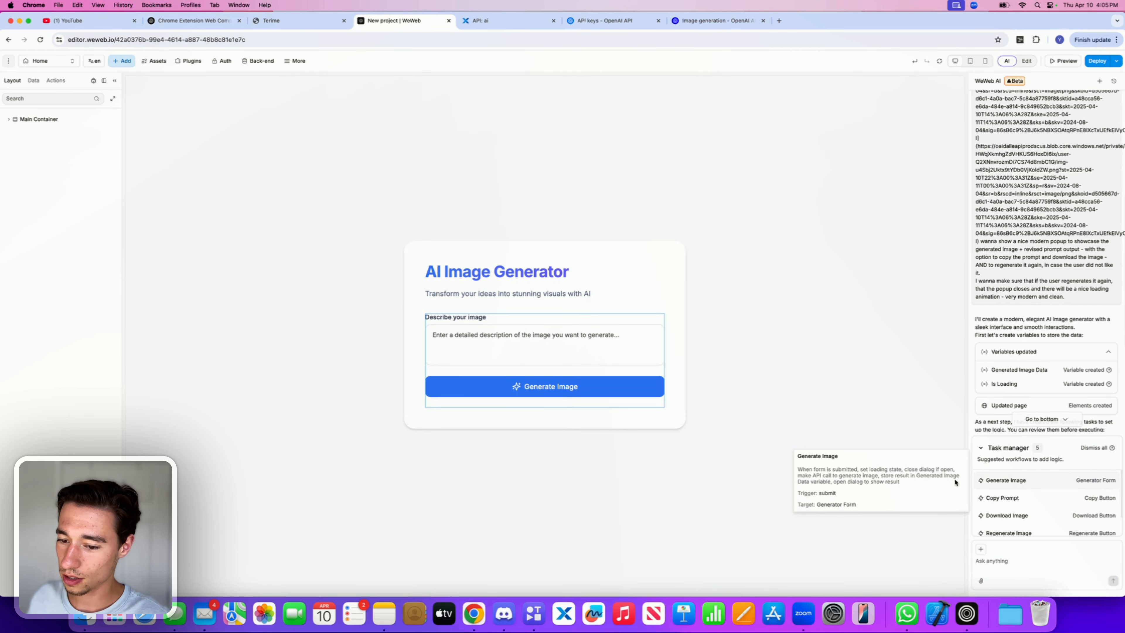
Step: Execute the AI's suggested Generate Image element workflow for the generator form
{"action": "left_click", "coordinate": [1004, 483]}
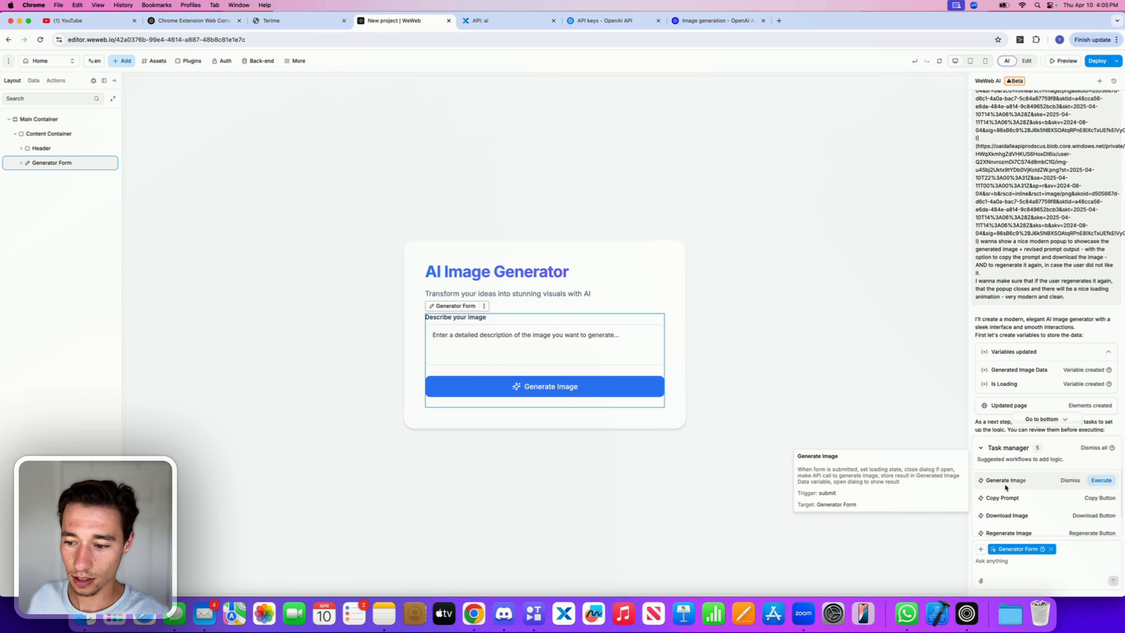
{"action": "left_click", "coordinate": [1050, 549]}
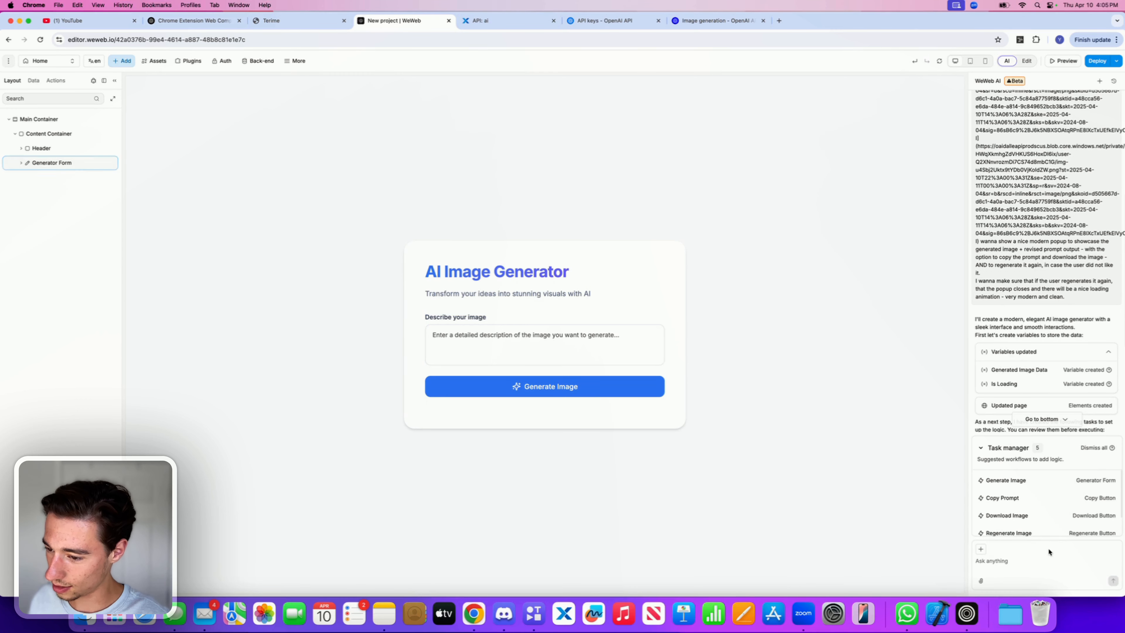
{"action": "scroll", "coordinate": [1047, 374], "scroll_direction": "down", "scroll_amount": 5}
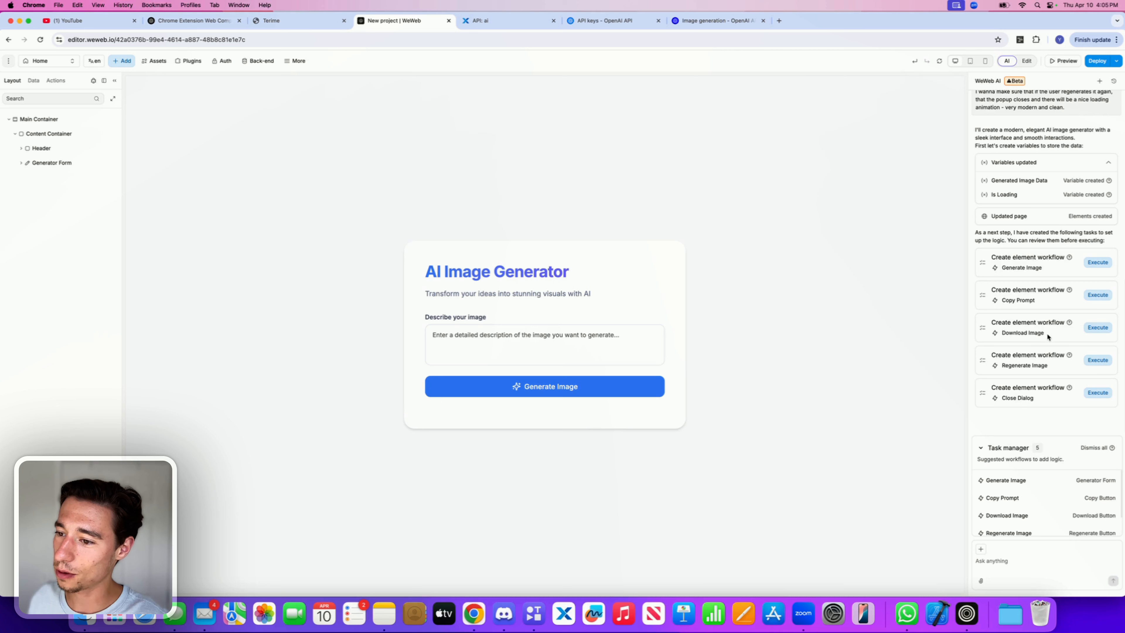
{"action": "mouse_move", "coordinate": [1069, 256]}
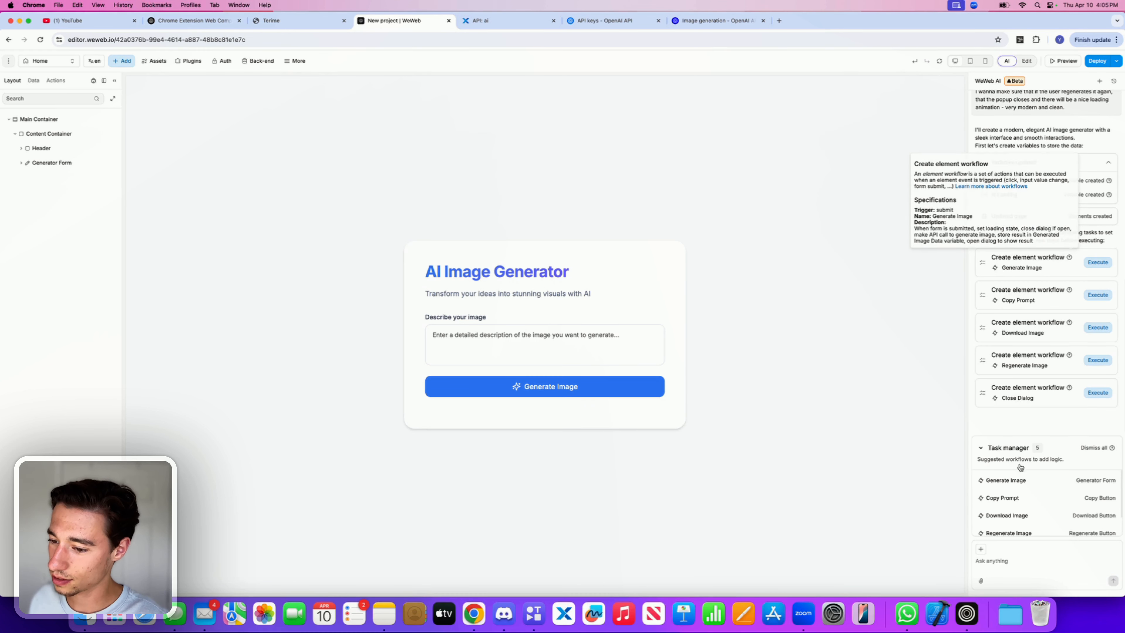
{"action": "mouse_move", "coordinate": [1009, 480]}
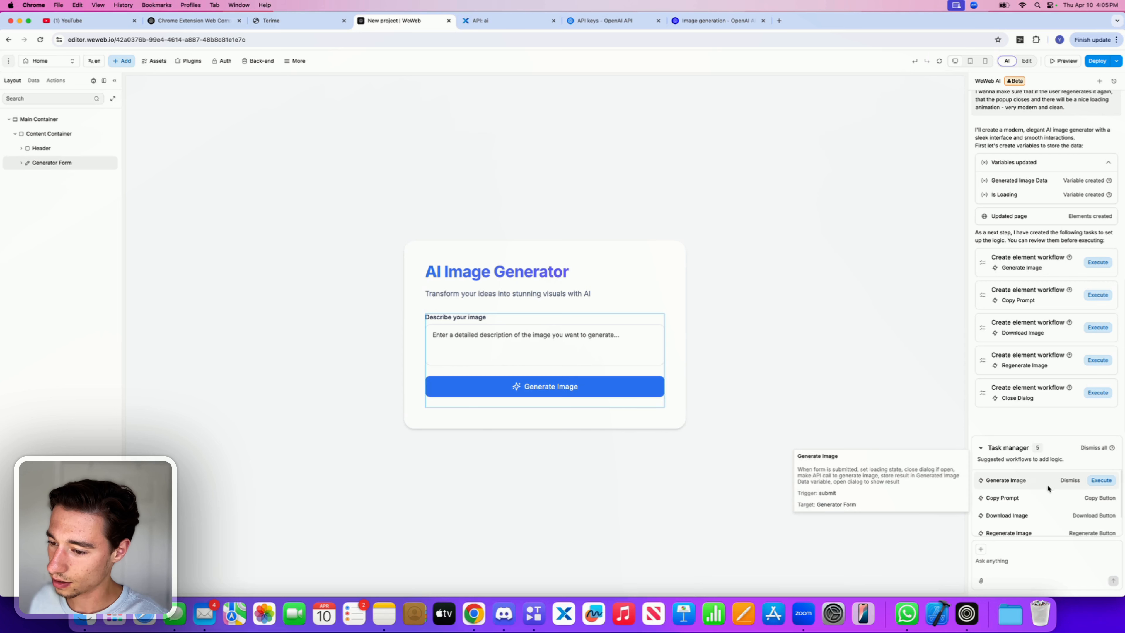
{"action": "left_click", "coordinate": [1099, 479]}
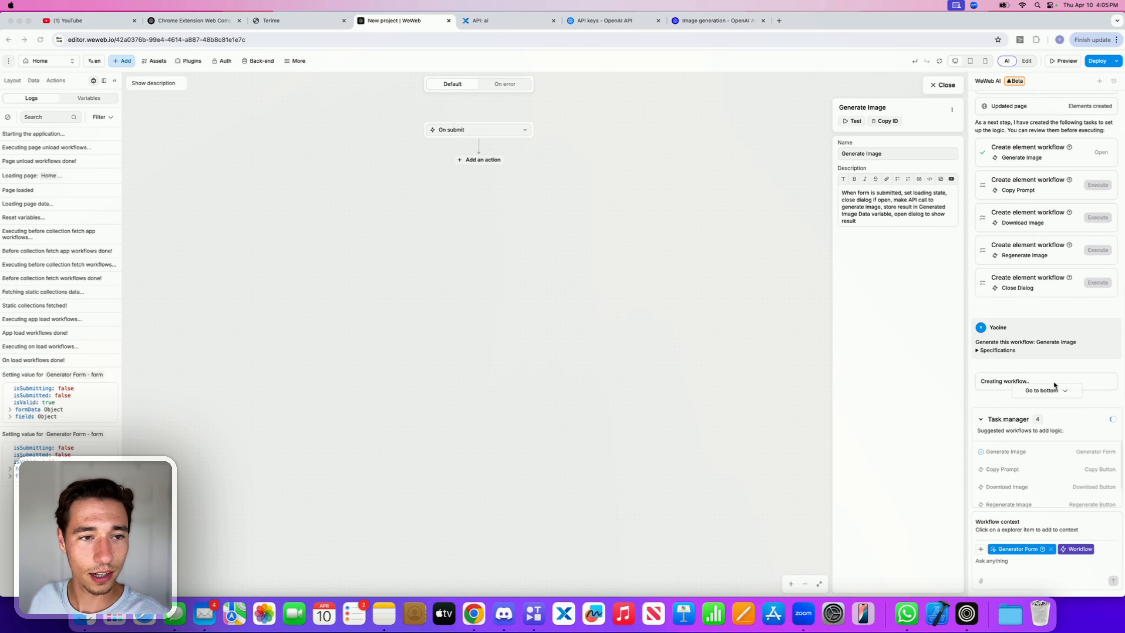
{"action": "left_click", "coordinate": [1052, 388]}
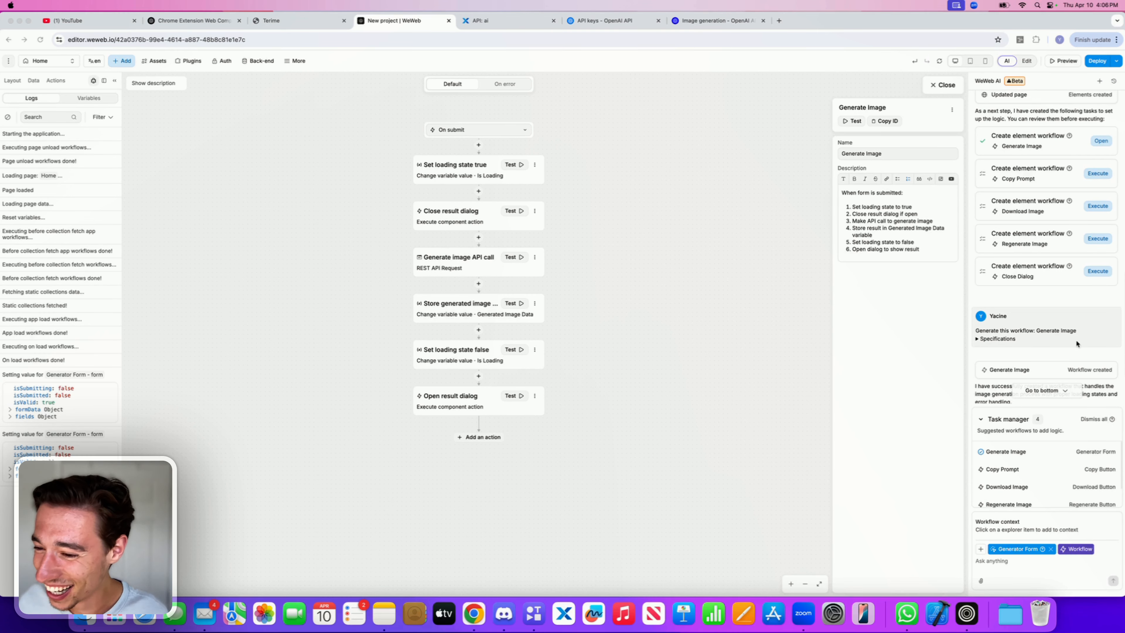
Step: Test the page in preview mode by generating an image from the description "mirror"
{"action": "scroll", "coordinate": [1077, 344], "scroll_direction": "down", "scroll_amount": 2}
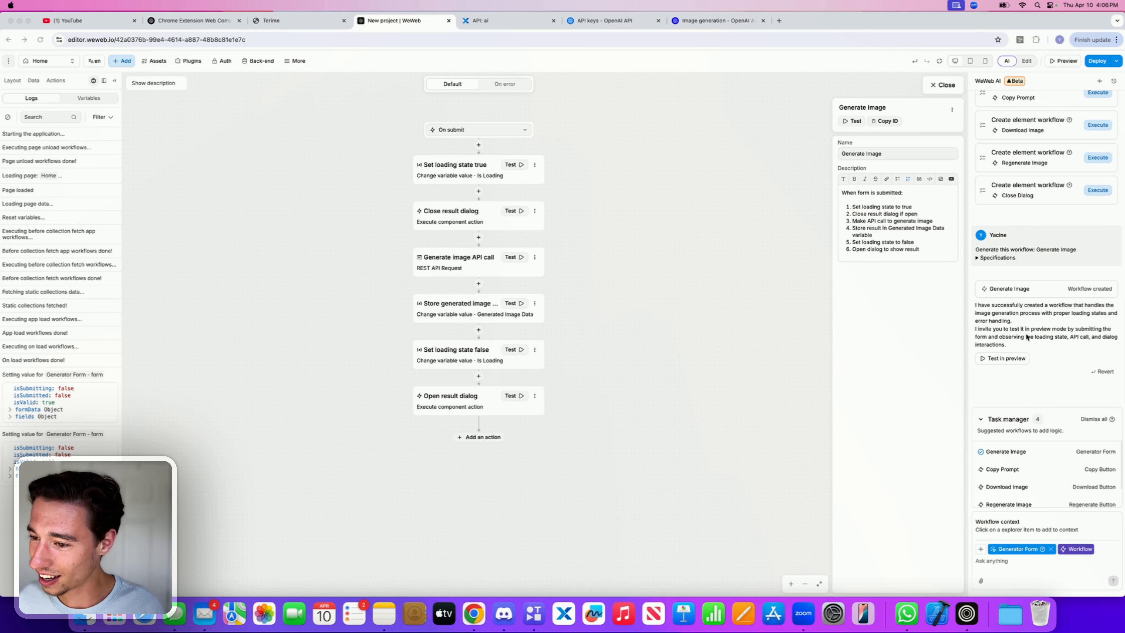
{"action": "left_click", "coordinate": [1003, 358]}
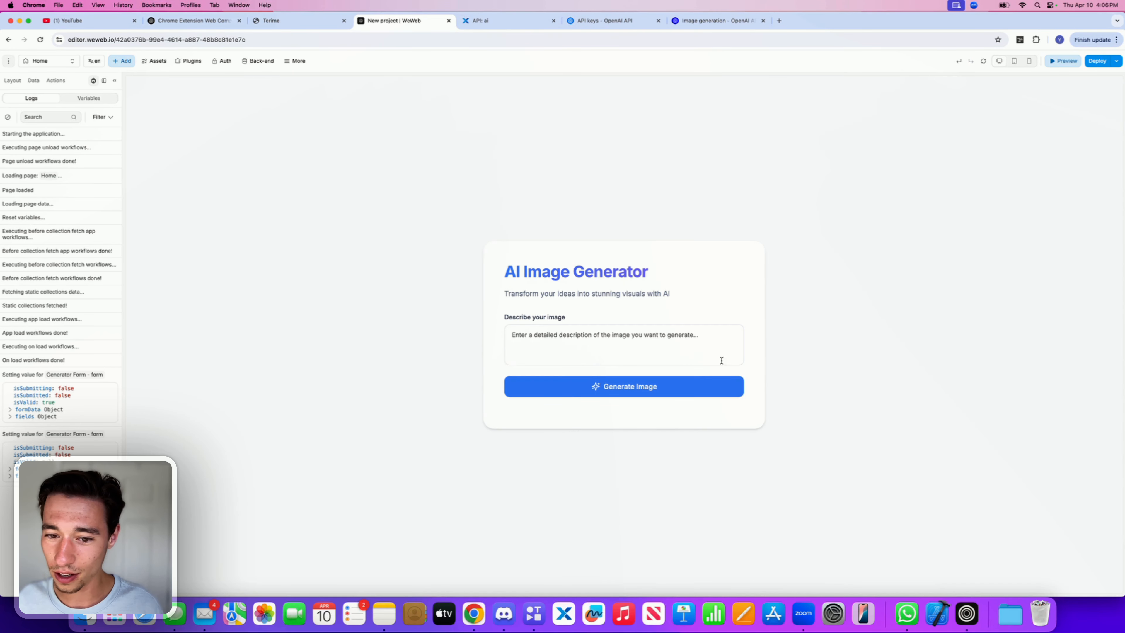
{"action": "left_click", "coordinate": [657, 347]}
{"action": "type", "text": "mirror"}
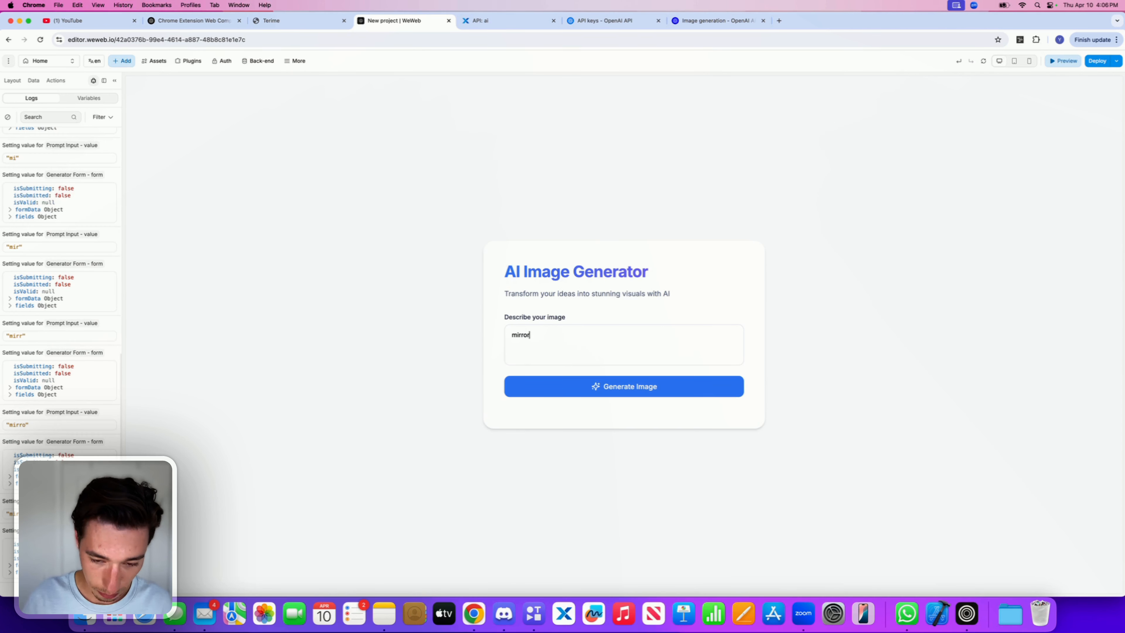
{"action": "left_click", "coordinate": [646, 387]}
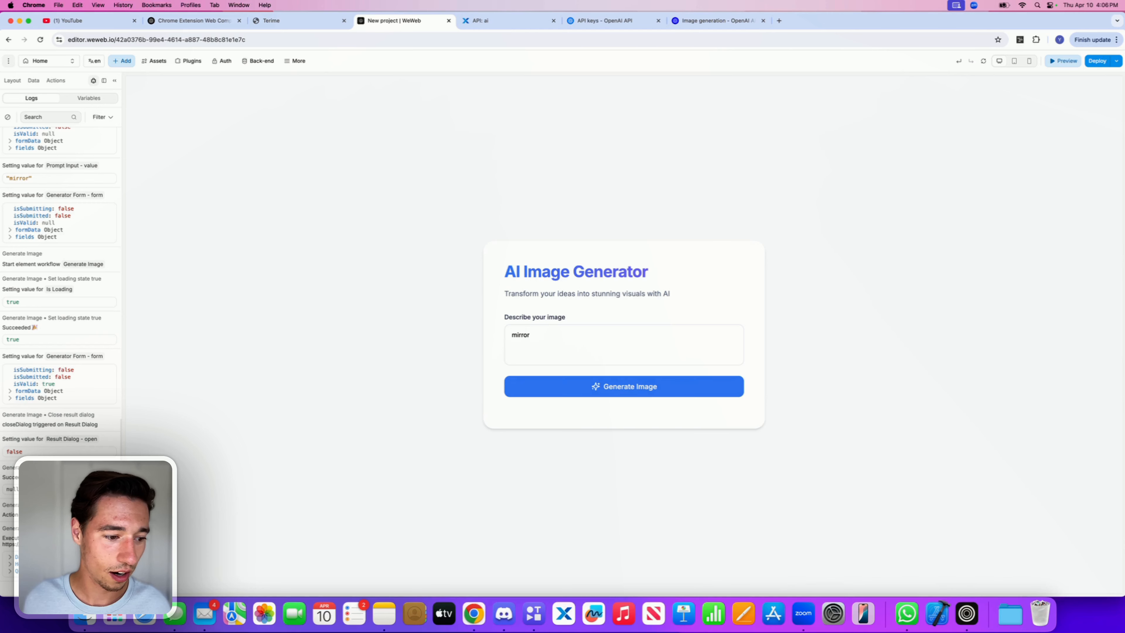
Step: Open the browser's developer tools Network panel, clear its filter, generate again and inspect the API request and result popup
{"action": "right_click", "coordinate": [851, 248]}
{"action": "left_click", "coordinate": [864, 412]}
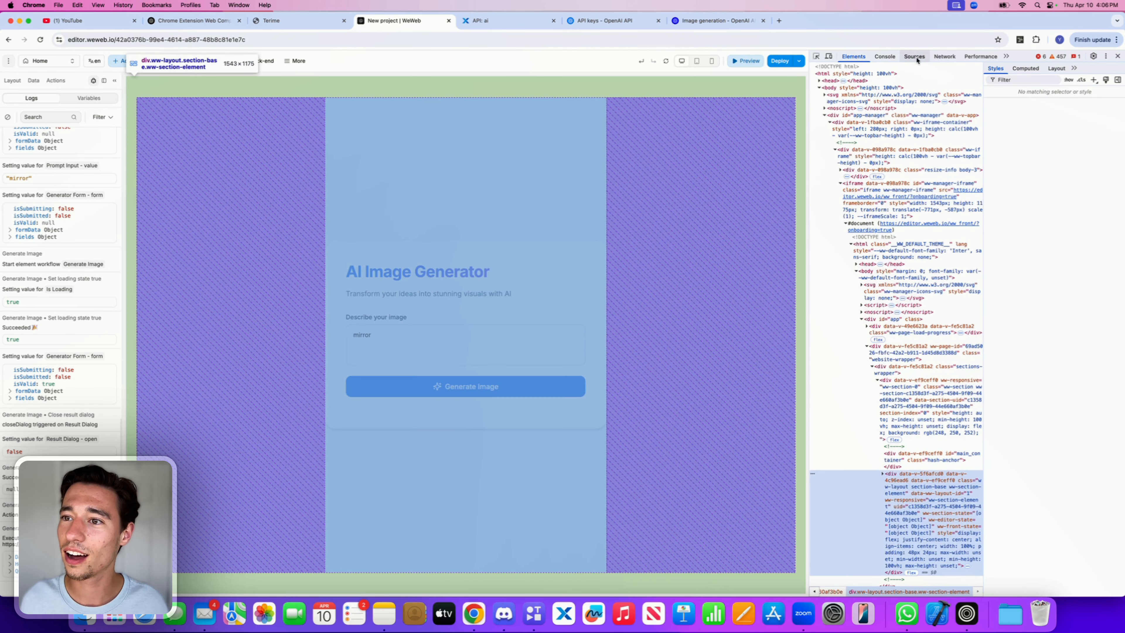
{"action": "left_click", "coordinate": [944, 56]}
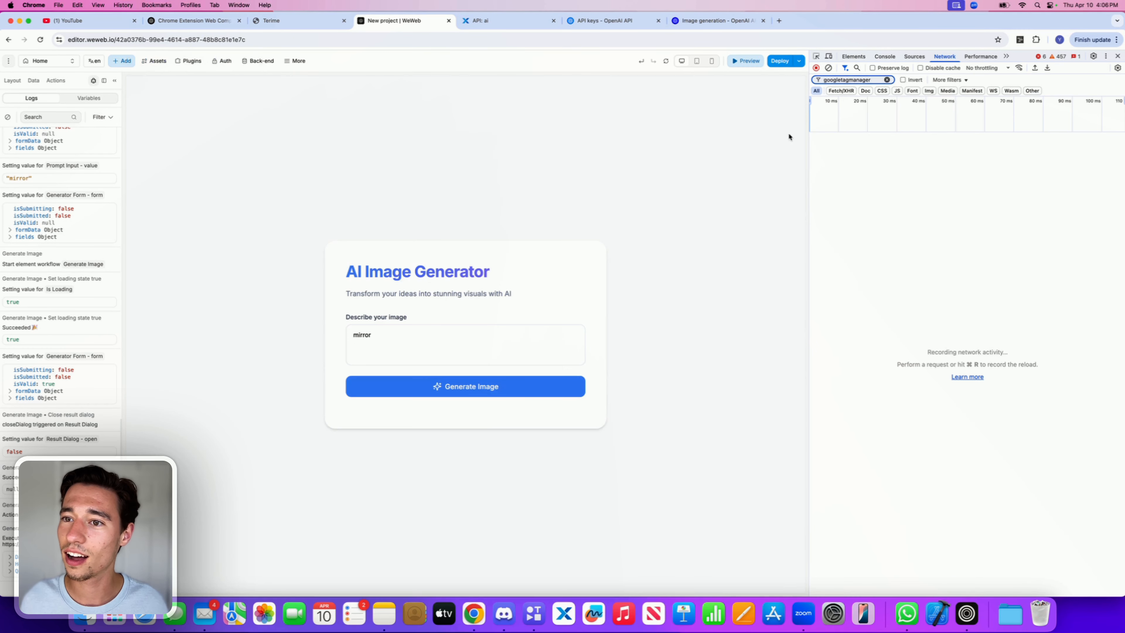
{"action": "left_click", "coordinate": [886, 80]}
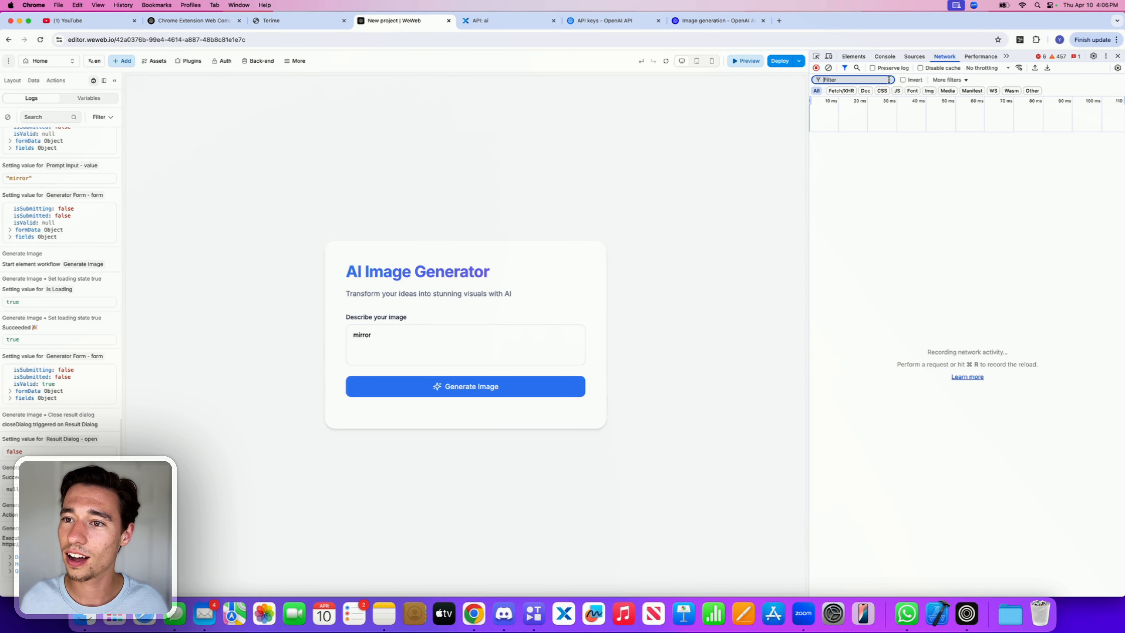
{"action": "left_click", "coordinate": [496, 385]}
{"action": "left_click", "coordinate": [905, 149]}
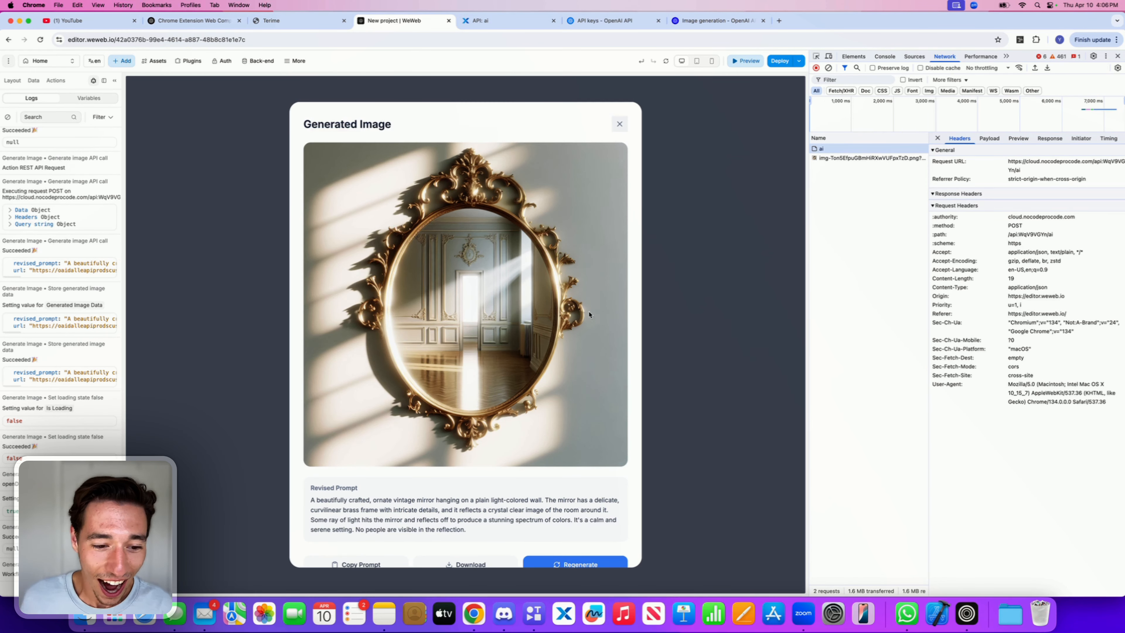
{"action": "scroll", "coordinate": [590, 296], "scroll_direction": "down", "scroll_amount": 1}
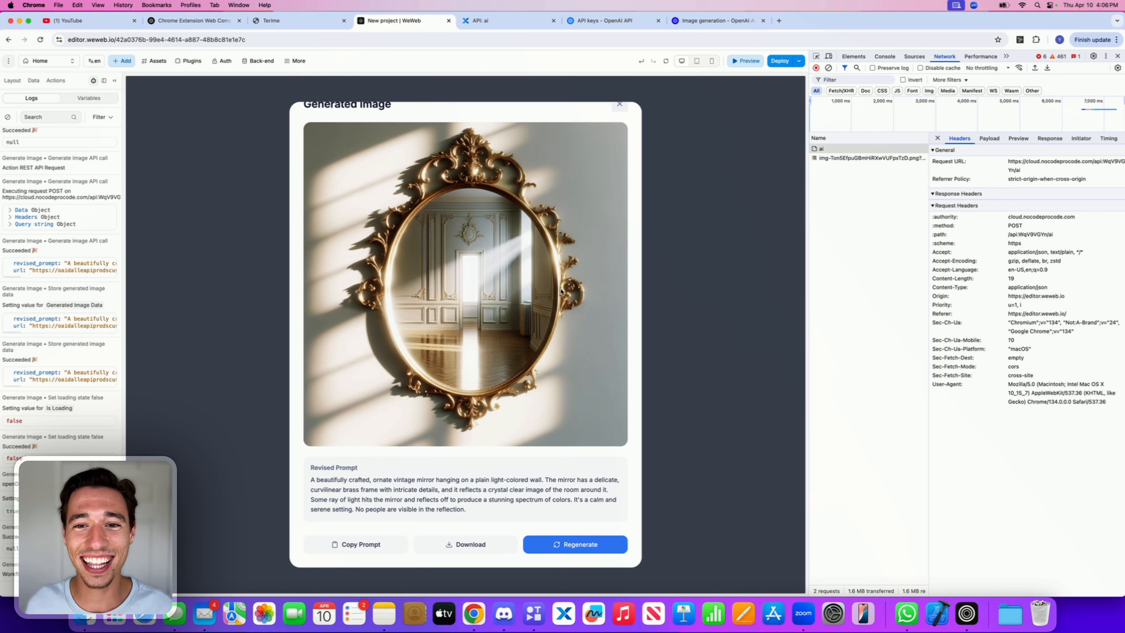
{"action": "scroll", "coordinate": [539, 323], "scroll_direction": "up", "scroll_amount": 1}
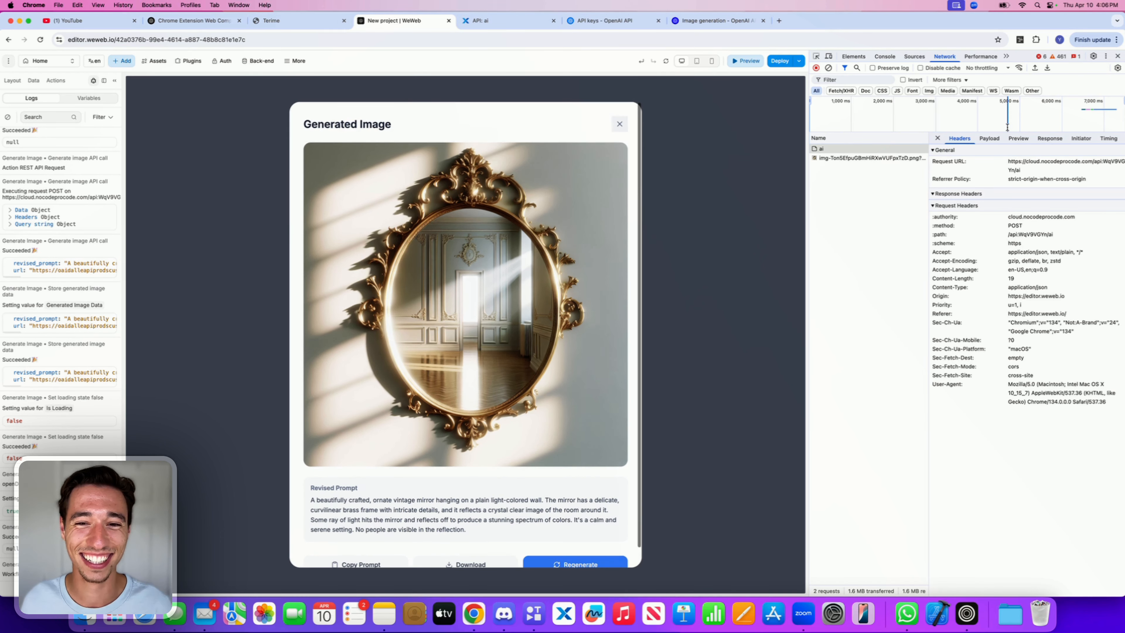
Step: Close the developer tools and scroll through the generated image popup to review the result
{"action": "key", "text": "super+alt+i"}
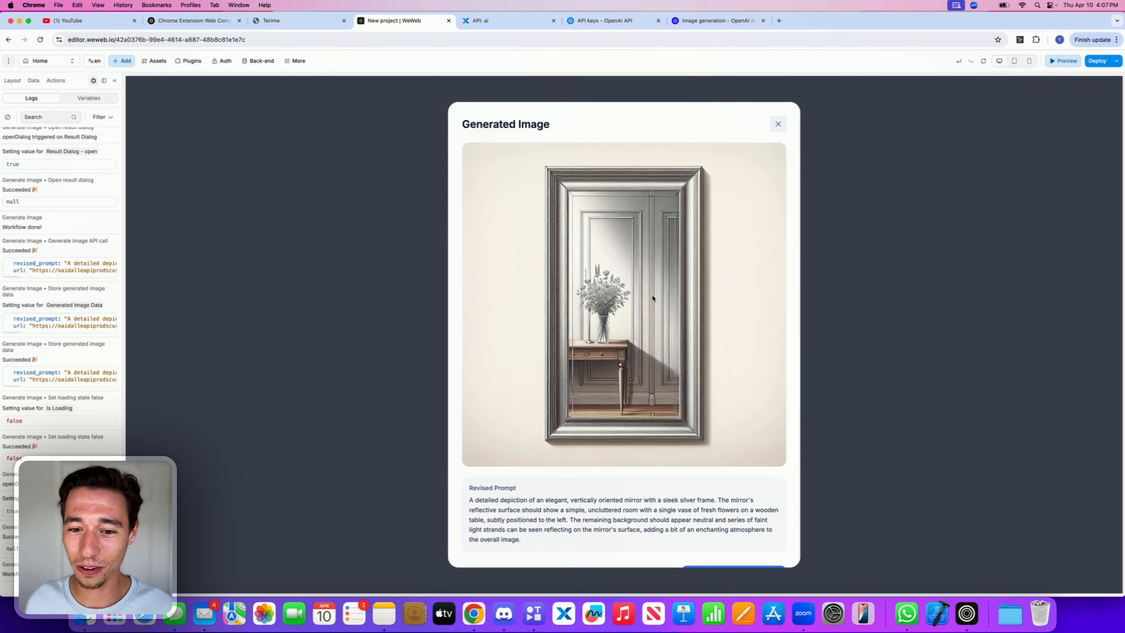
{"action": "scroll", "coordinate": [598, 363], "scroll_direction": "down", "scroll_amount": 2}
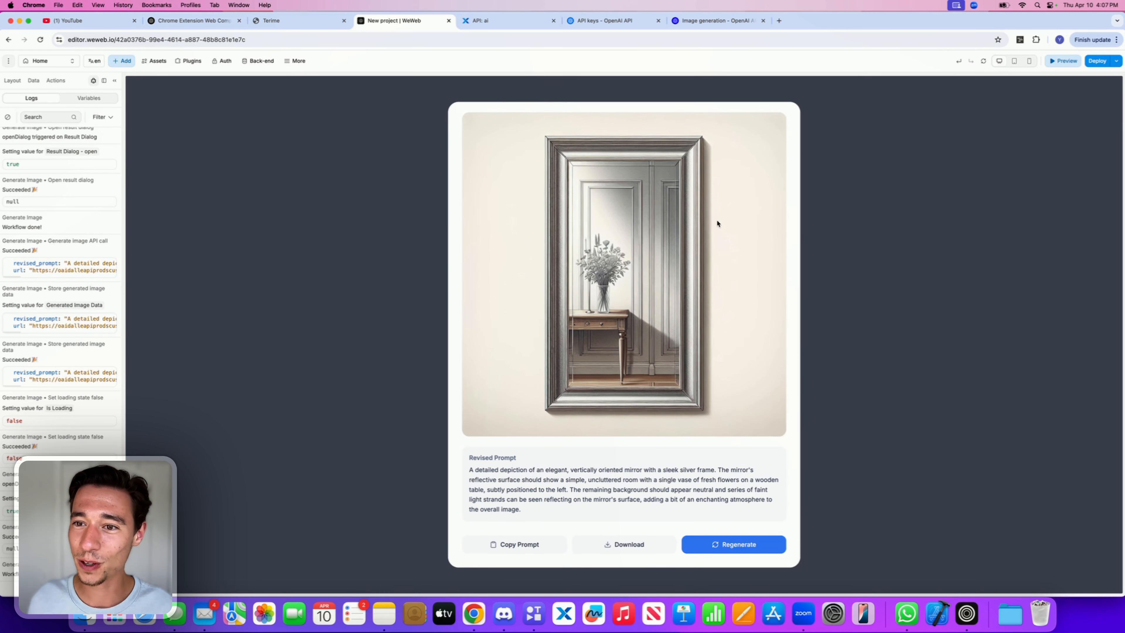
{"action": "scroll", "coordinate": [717, 223], "scroll_direction": "up", "scroll_amount": 2}
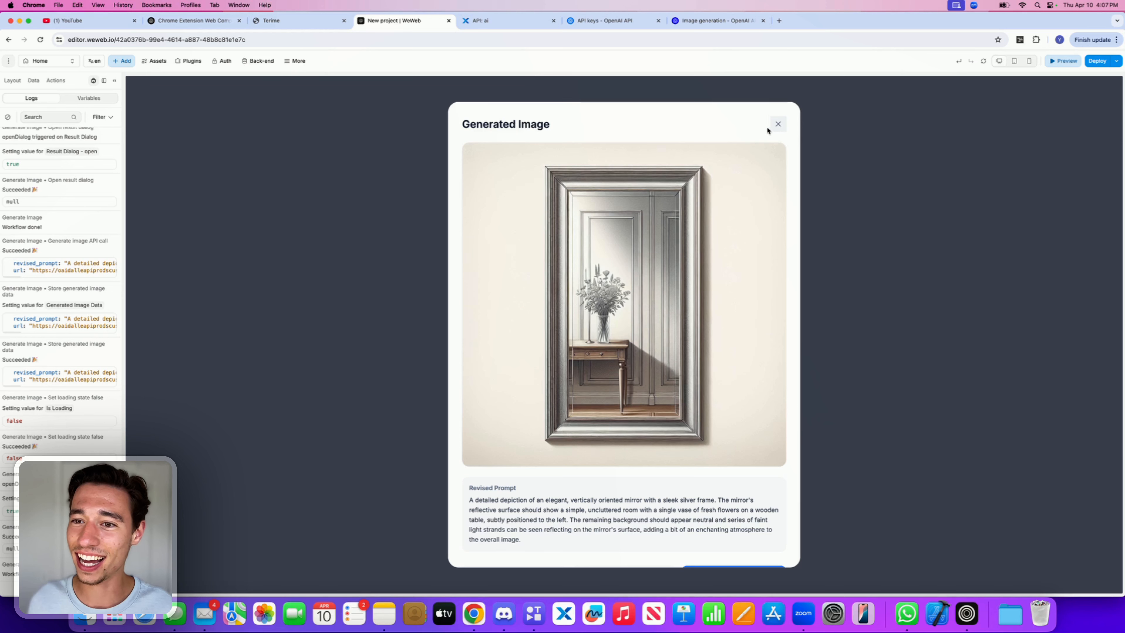
Step: Exit preview and execute the AI's suggested Copy Prompt workflow for the copy button
{"action": "left_click", "coordinate": [1065, 62]}
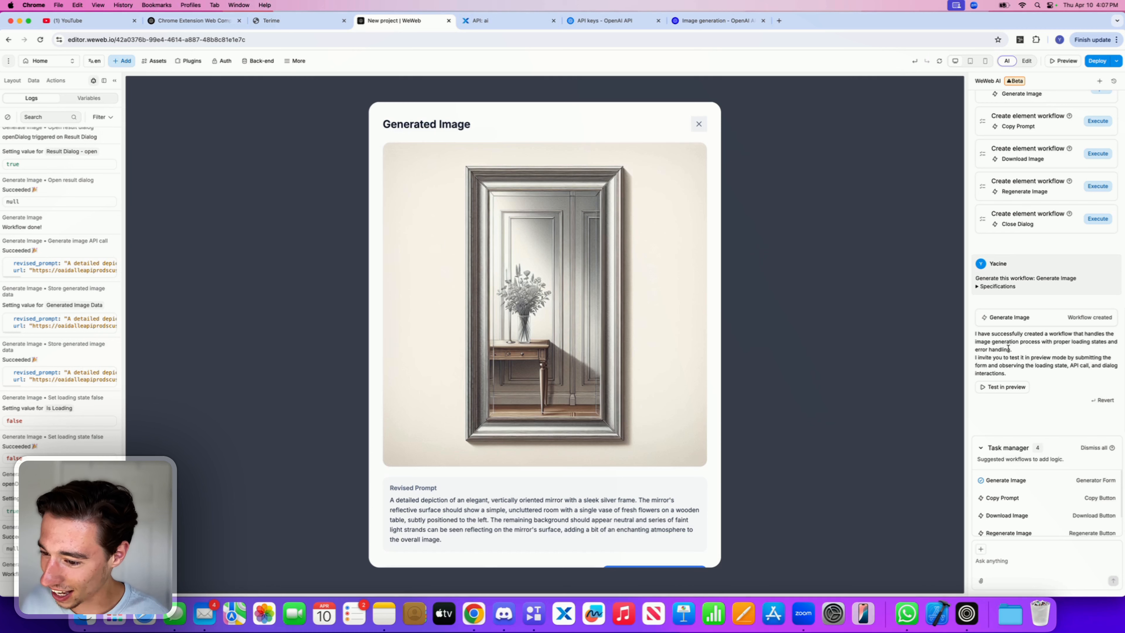
{"action": "mouse_move", "coordinate": [1052, 499]}
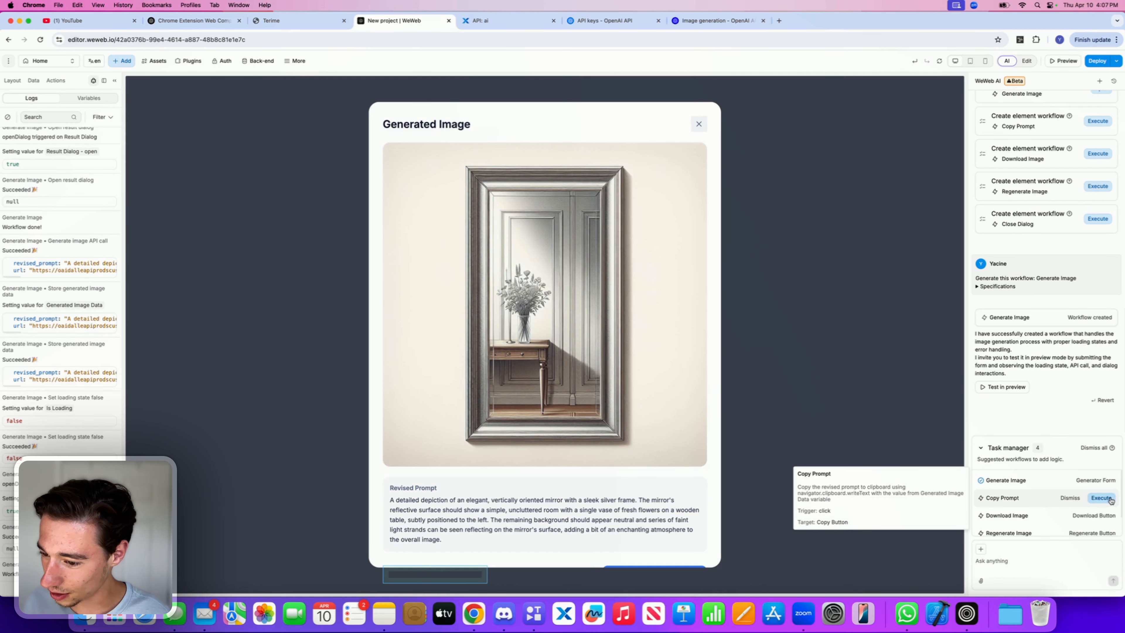
{"action": "left_click", "coordinate": [1100, 498]}
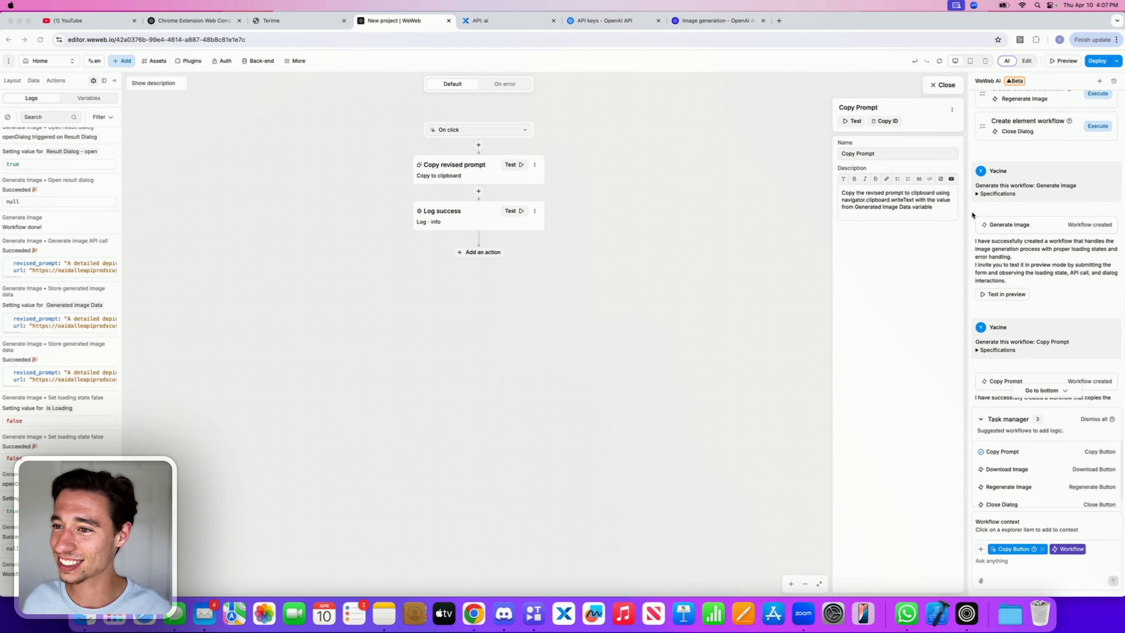
Step: Test the copy button in preview, paste the copied prompt into a new browser tab to check it, then close that tab
{"action": "scroll", "coordinate": [1053, 373], "scroll_direction": "down", "scroll_amount": 3}
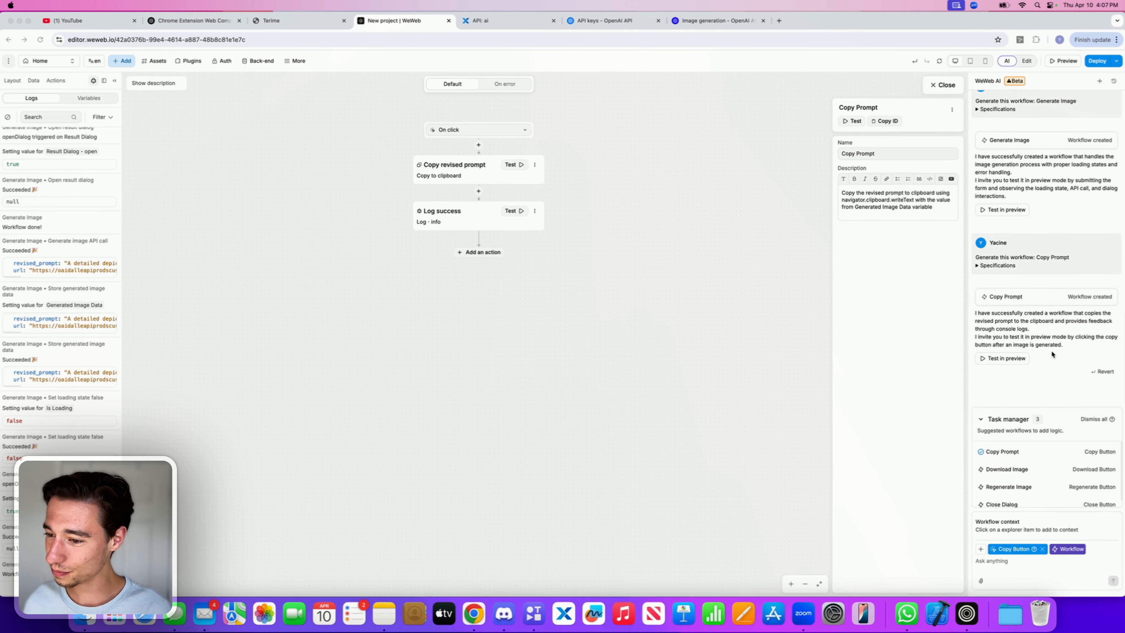
{"action": "left_click", "coordinate": [1013, 360]}
{"action": "scroll", "coordinate": [635, 524], "scroll_direction": "down", "scroll_amount": 1}
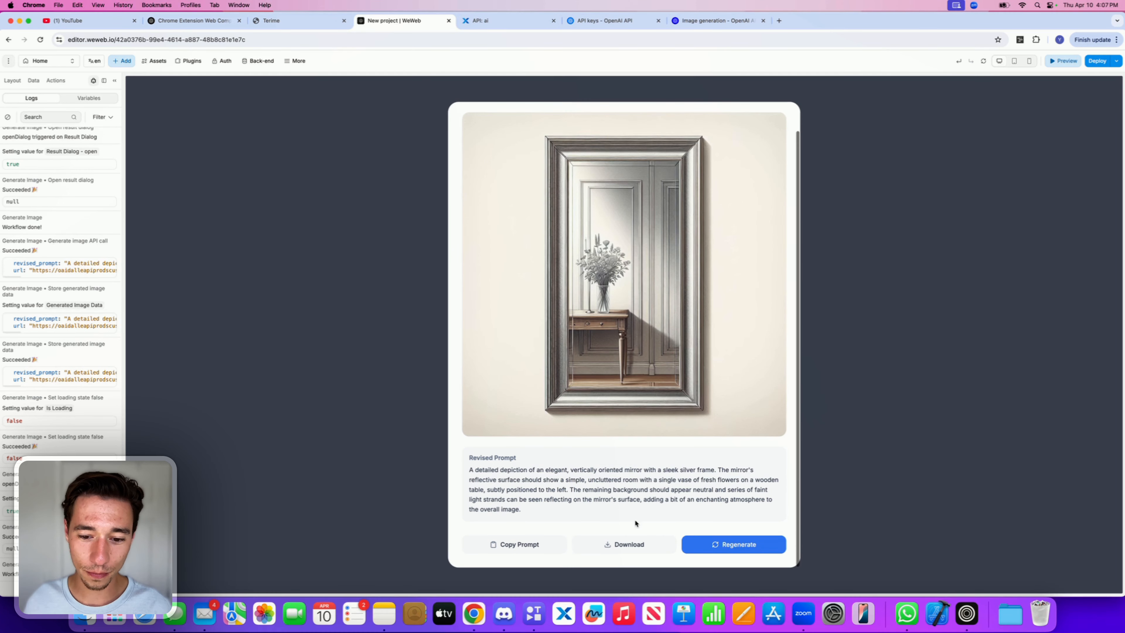
{"action": "left_click", "coordinate": [538, 550]}
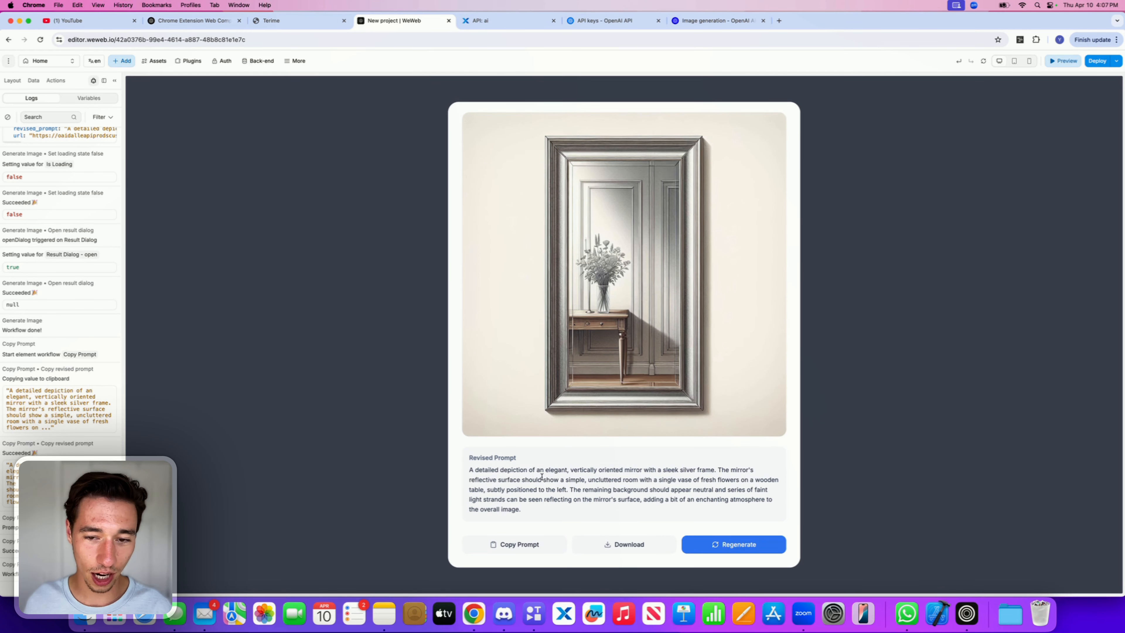
{"action": "left_click", "coordinate": [778, 21]}
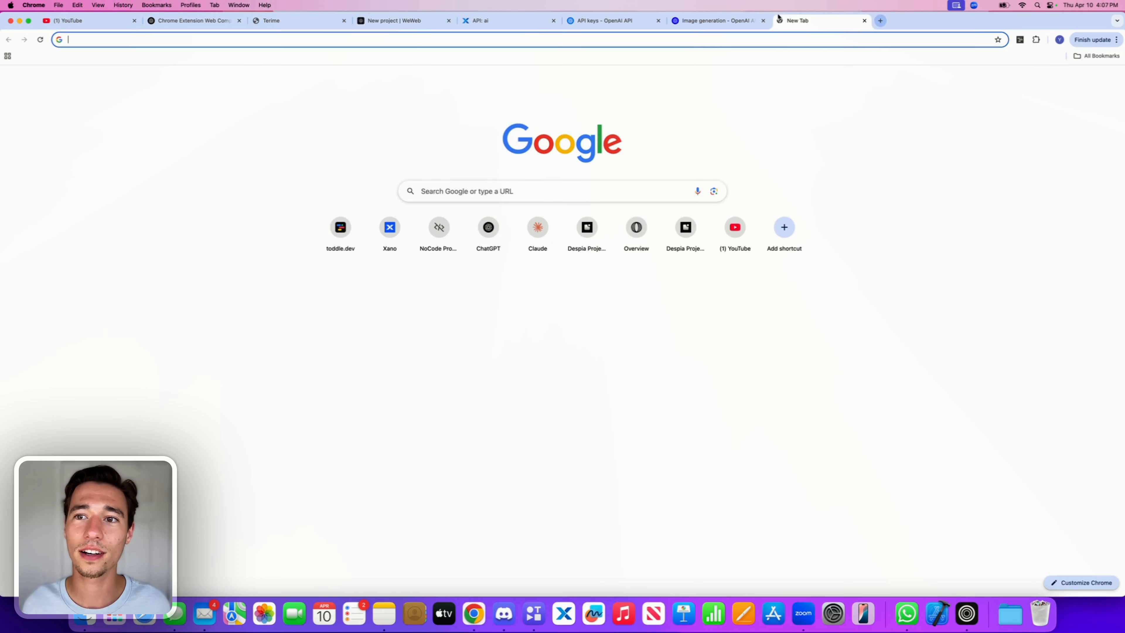
{"action": "key", "text": "super+v"}
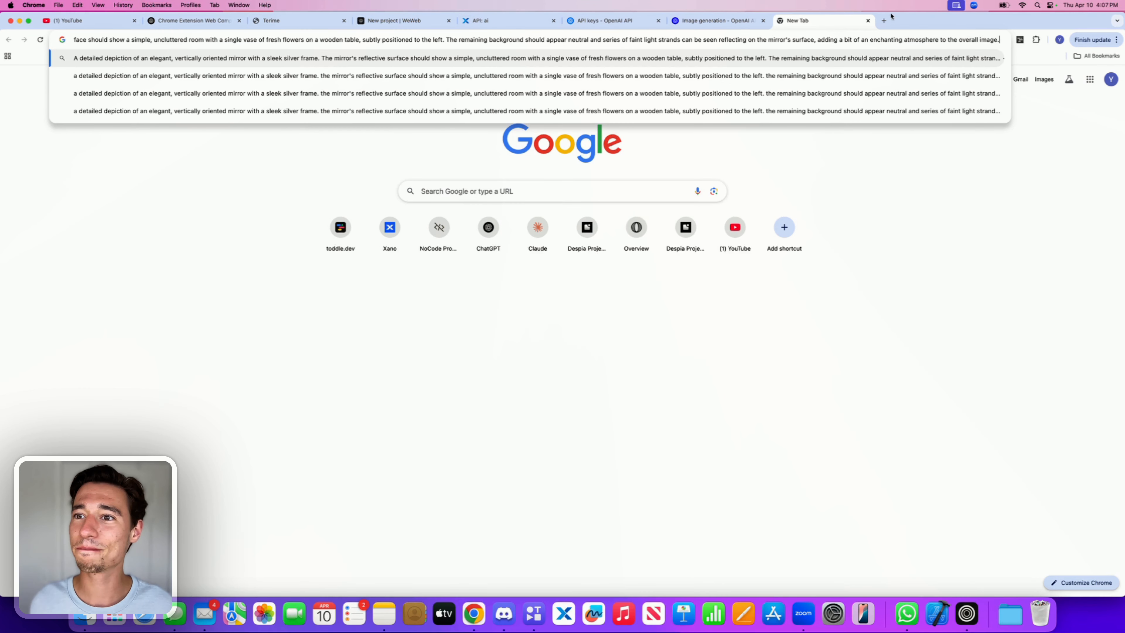
{"action": "left_click", "coordinate": [867, 21]}
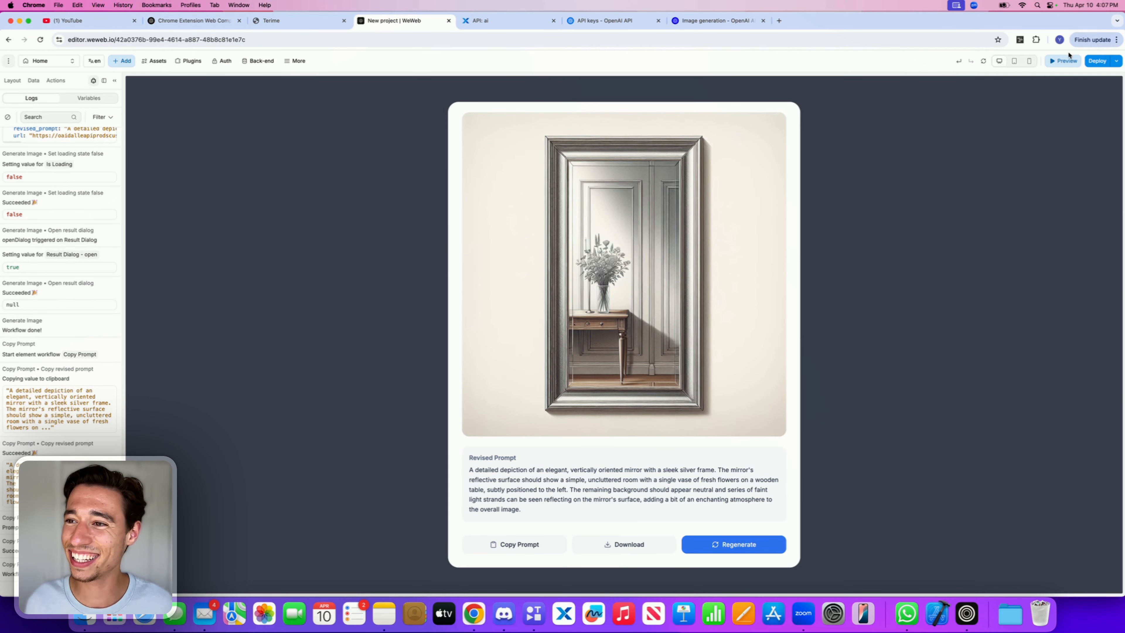
Step: Exit preview and execute the AI's suggested Download Image workflow for the download button
{"action": "left_click", "coordinate": [1064, 61]}
{"action": "mouse_move", "coordinate": [1012, 497]}
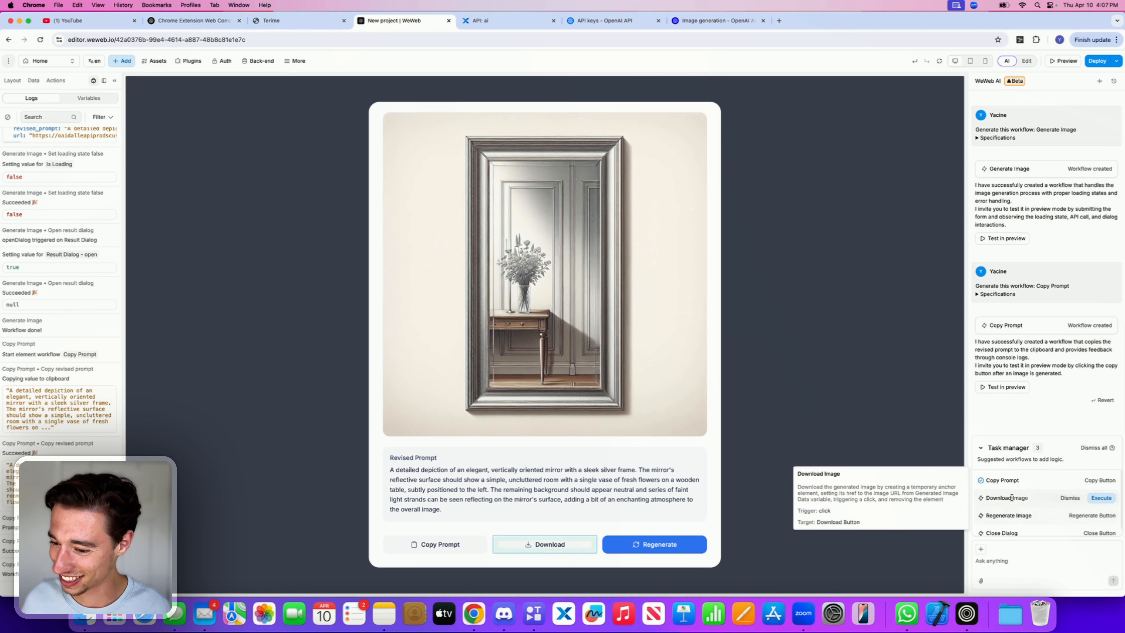
{"action": "scroll", "coordinate": [1011, 498], "scroll_direction": "down", "scroll_amount": 1}
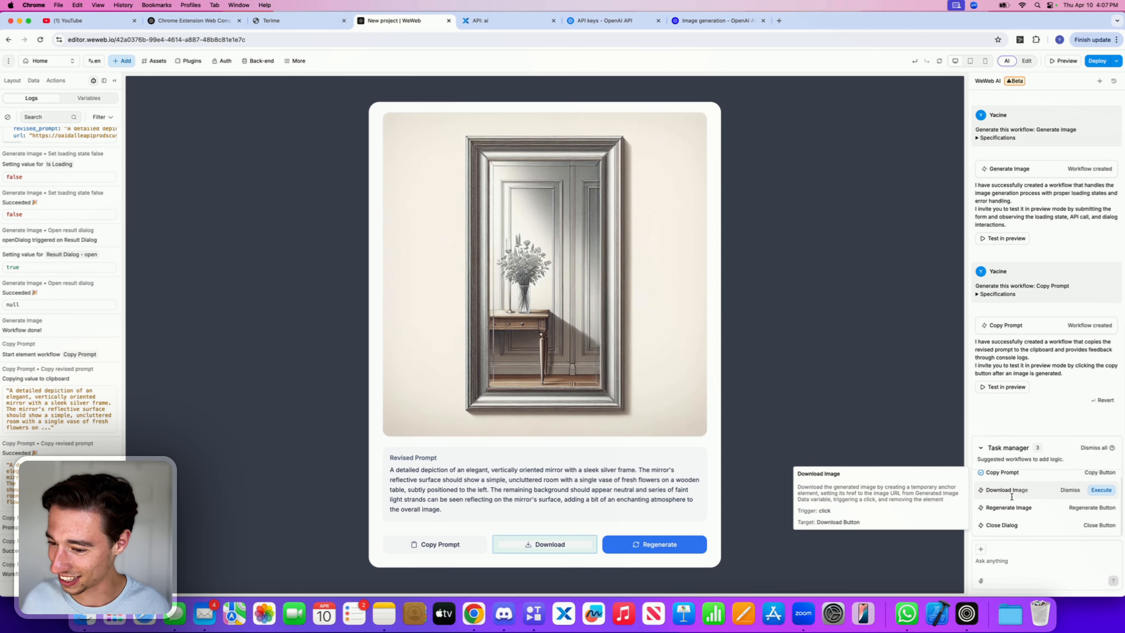
{"action": "left_click", "coordinate": [1101, 490]}
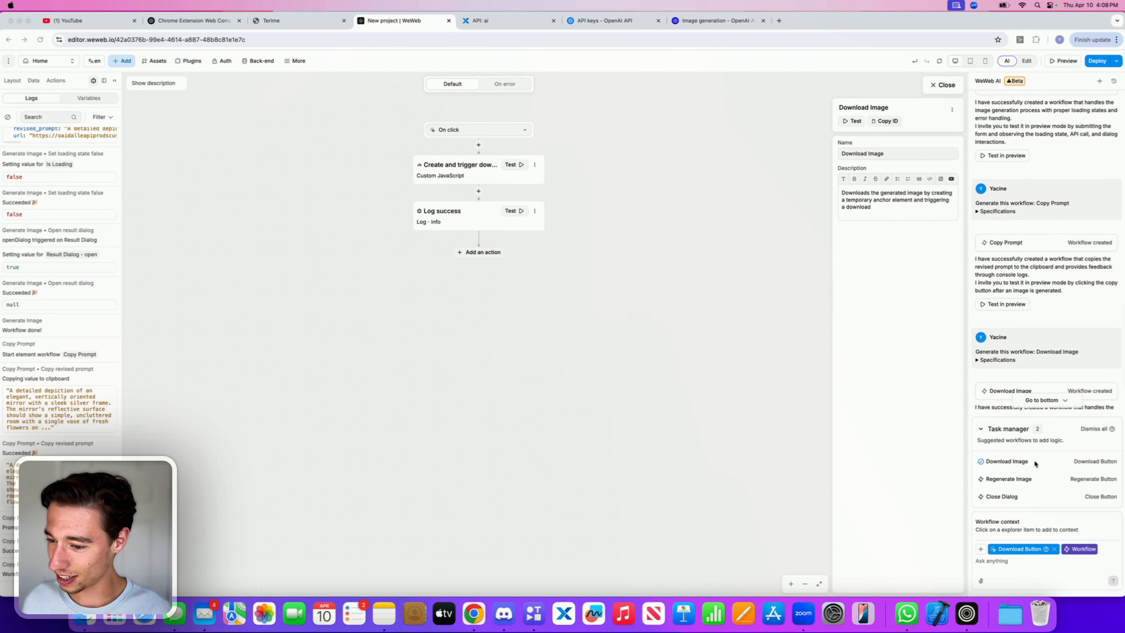
Step: Quit Discord from the dock and close four unneeded browser tabs
{"action": "mouse_move", "coordinate": [1036, 465]}
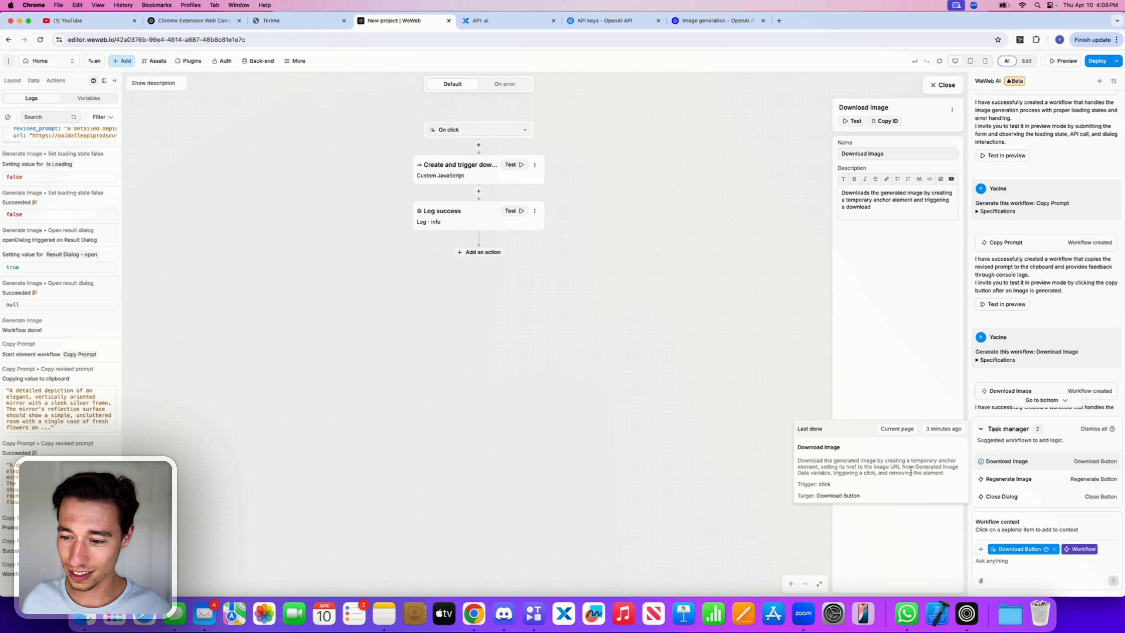
{"action": "right_click", "coordinate": [505, 611]}
{"action": "left_click", "coordinate": [514, 583]}
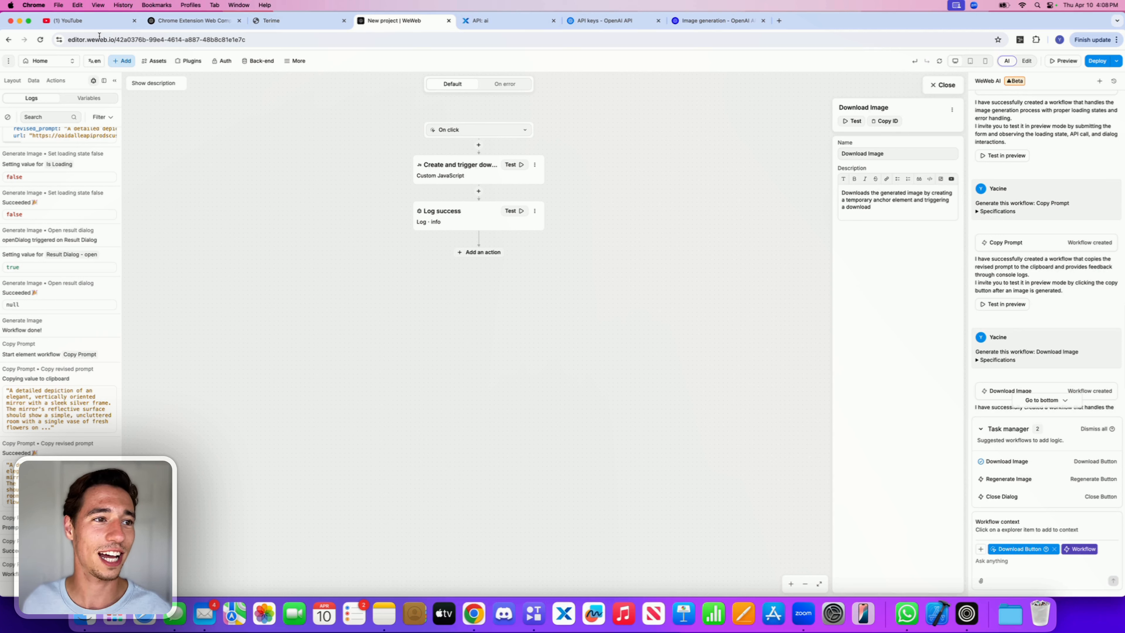
{"action": "left_click", "coordinate": [134, 22]}
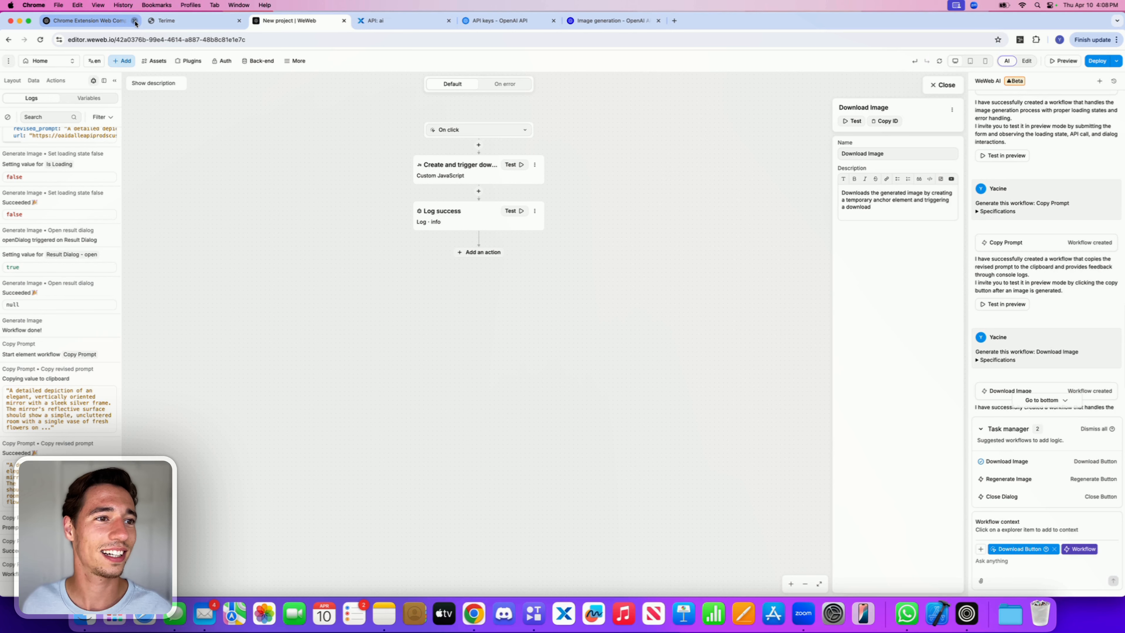
{"action": "left_click", "coordinate": [134, 21]}
{"action": "left_click", "coordinate": [135, 21]}
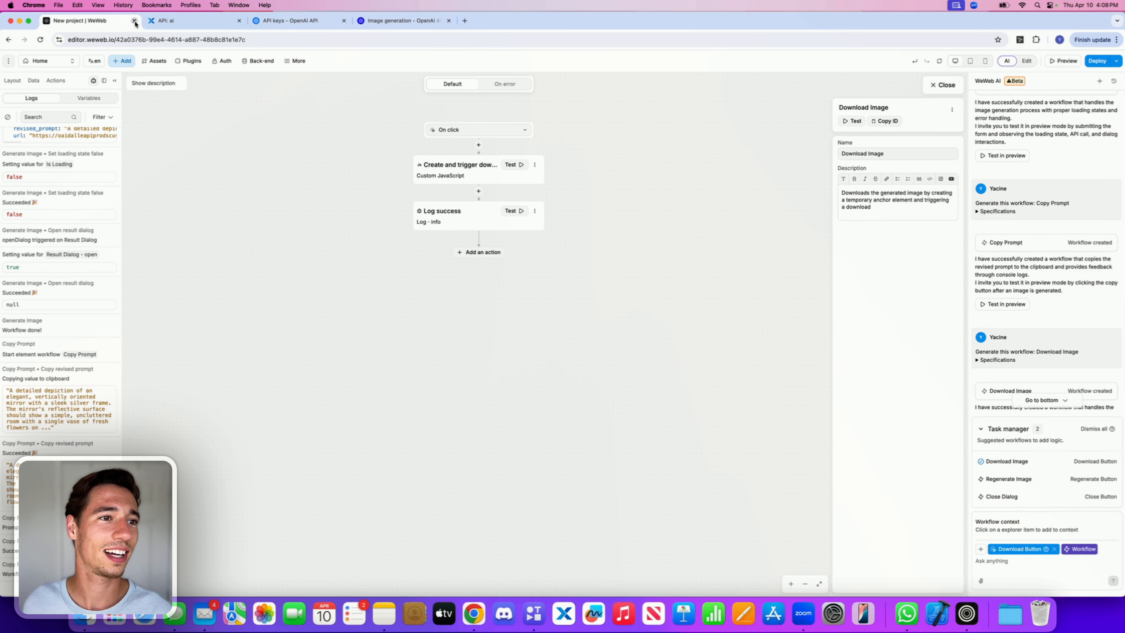
{"action": "left_click", "coordinate": [135, 21]}
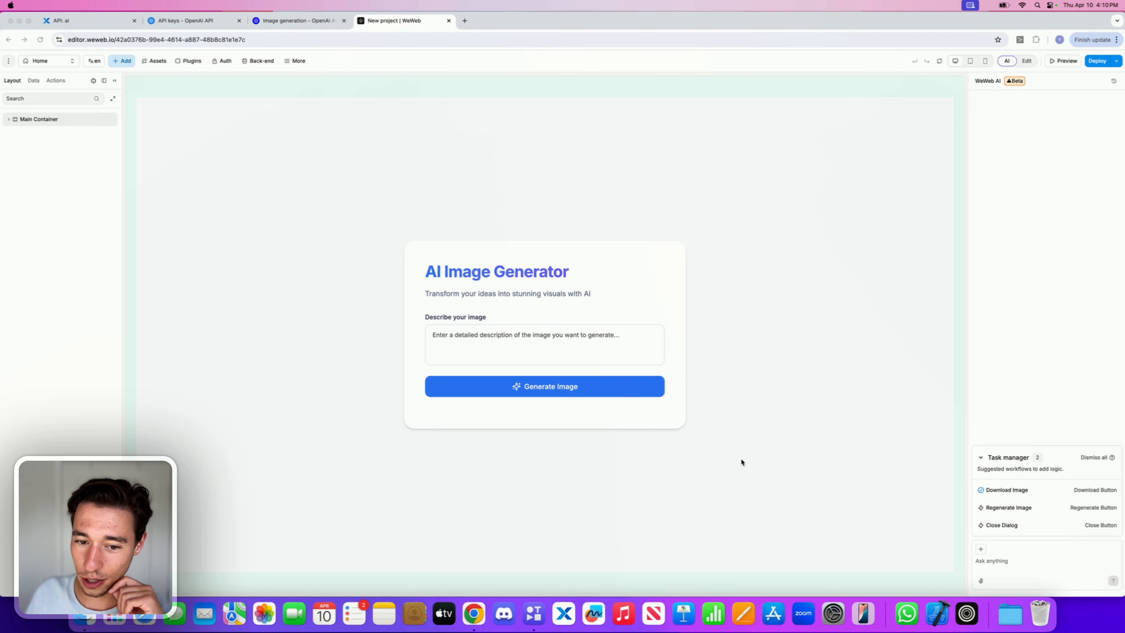
Step: Execute the AI's suggested Regenerate Image workflow for the regenerate button
{"action": "mouse_move", "coordinate": [1010, 507]}
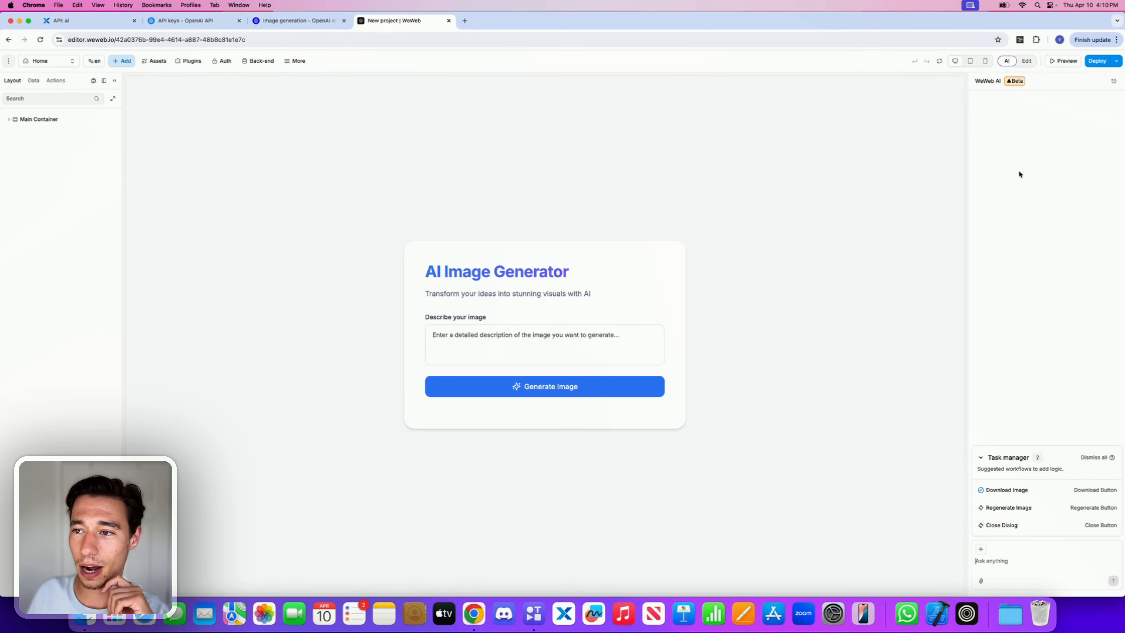
{"action": "left_click", "coordinate": [1113, 81]}
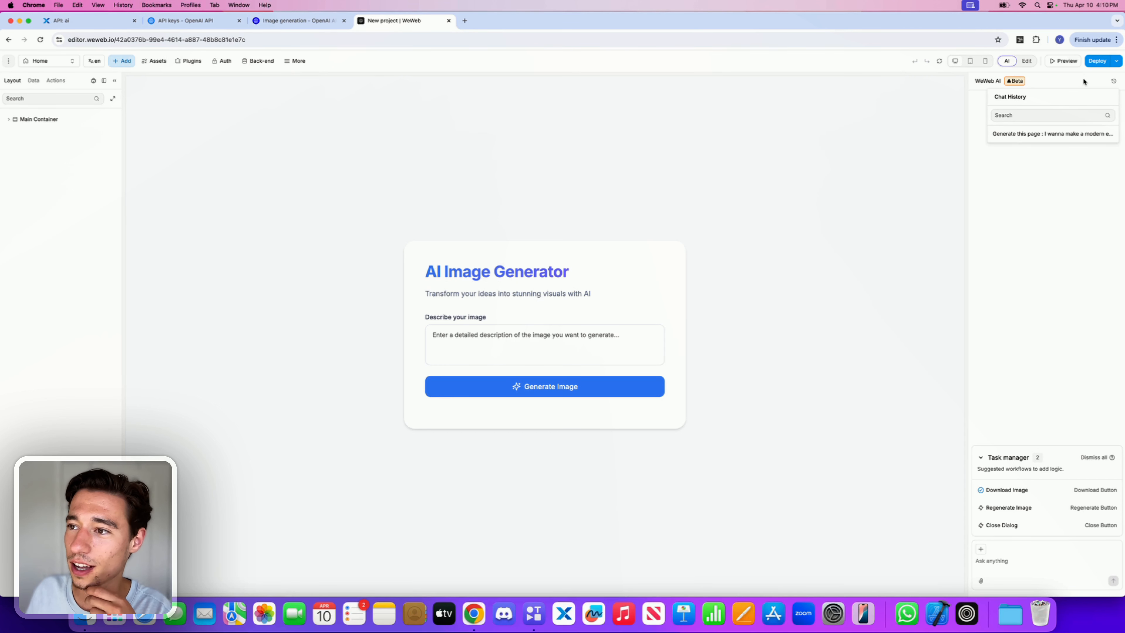
{"action": "mouse_move", "coordinate": [1032, 507]}
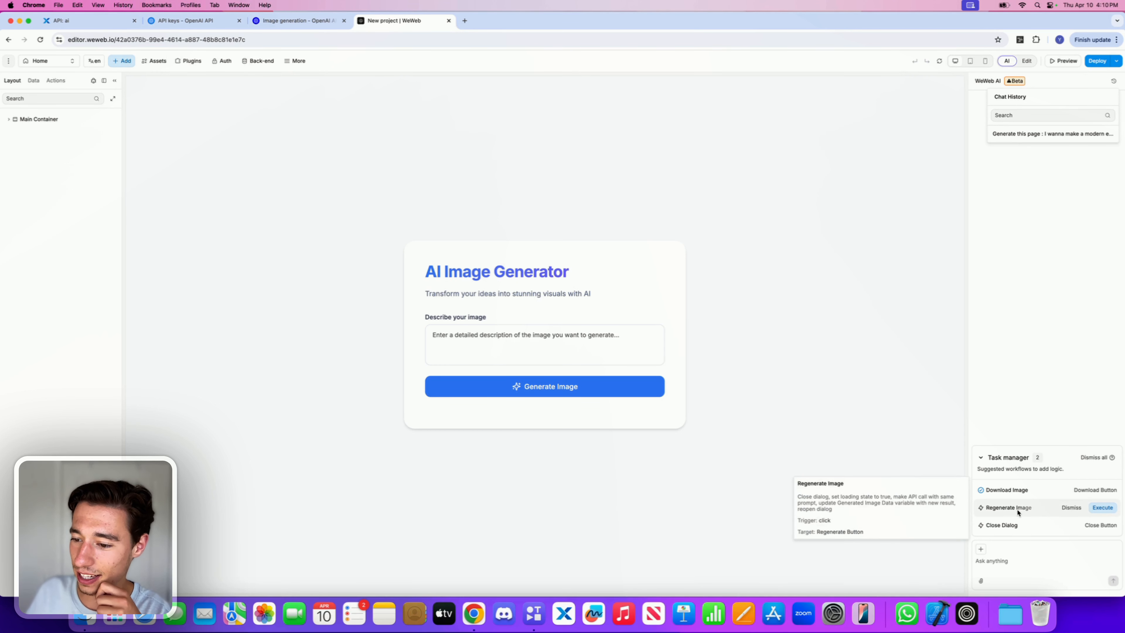
{"action": "left_click", "coordinate": [1103, 507]}
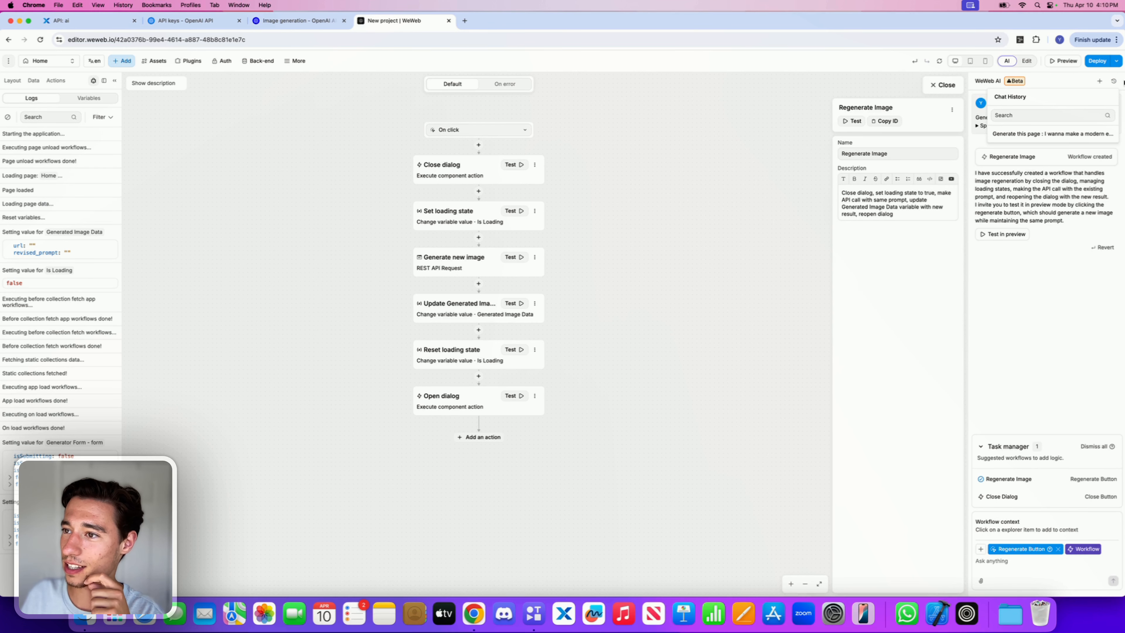
Step: Test in preview by generating an image from the description "monkey"
{"action": "left_click", "coordinate": [1114, 82]}
{"action": "left_click", "coordinate": [1002, 235]}
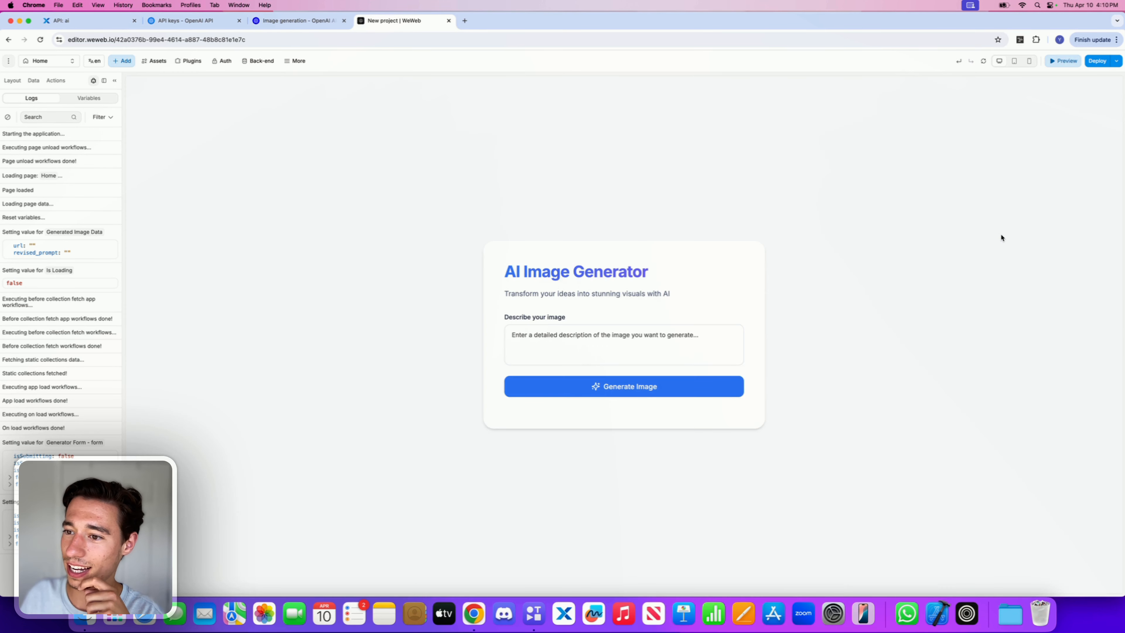
{"action": "left_click", "coordinate": [643, 336]}
{"action": "type", "text": "moneky"}
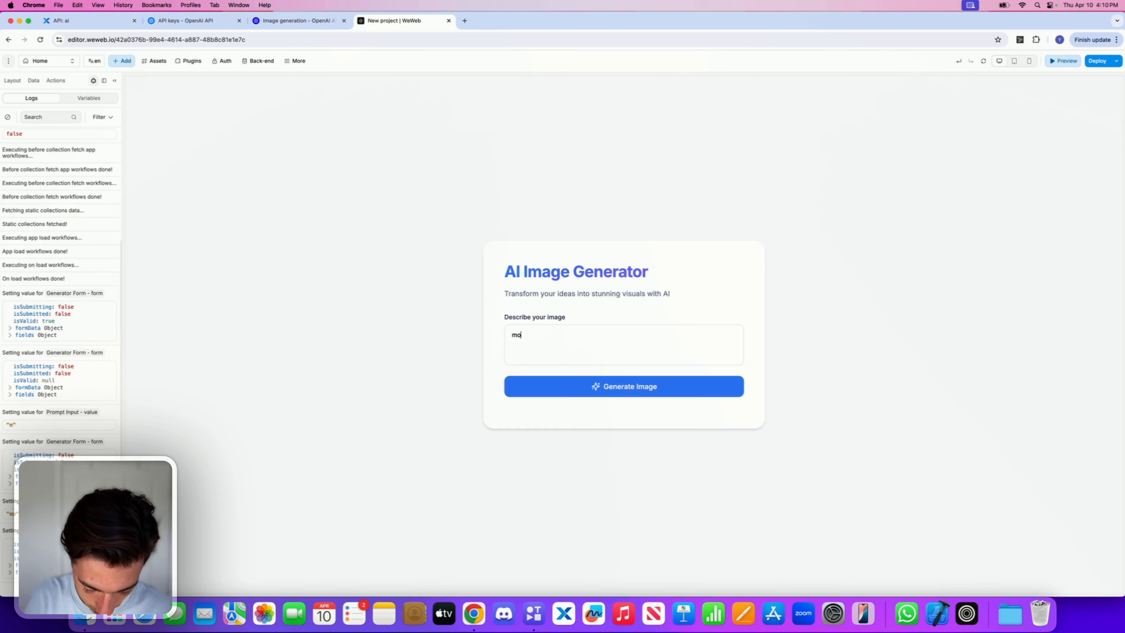
{"action": "key", "text": "BackSpace"}
{"action": "key", "text": "BackSpace"}
{"action": "key", "text": "BackSpace"}
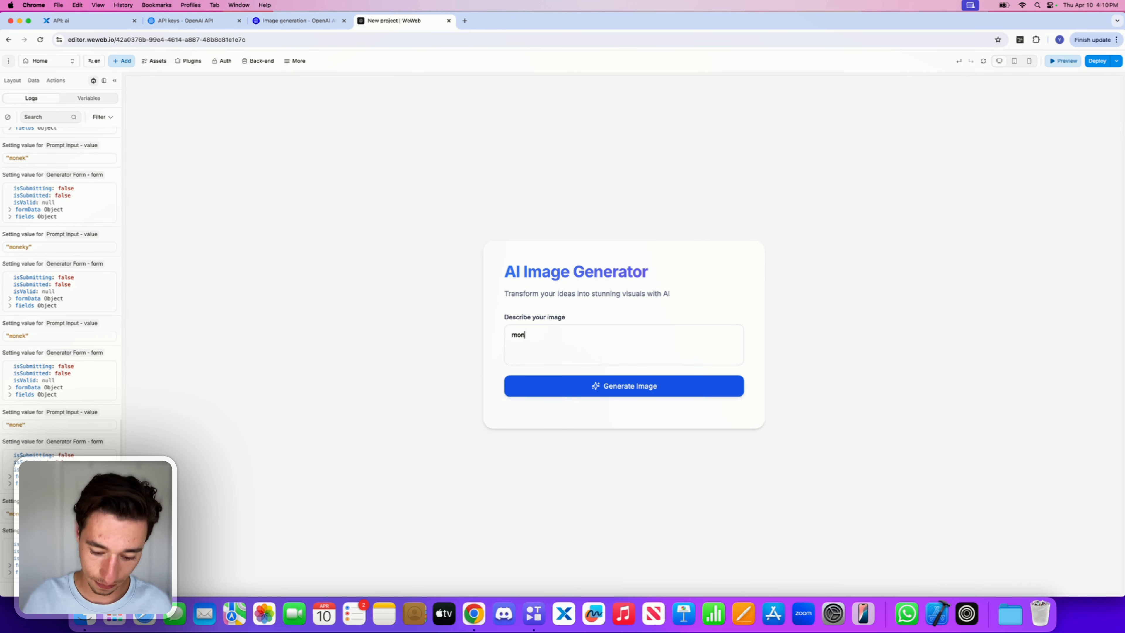
{"action": "type", "text": "key"}
{"action": "left_click", "coordinate": [655, 396]}
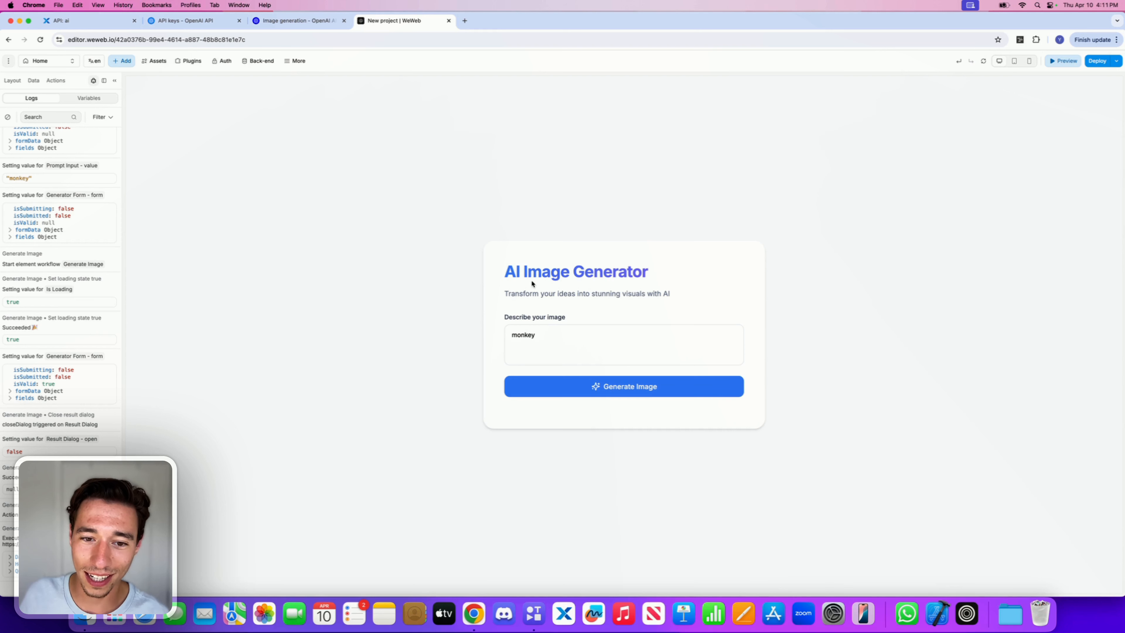
Step: Try regenerating the image from the result popup
{"action": "left_click_drag", "start_coordinate": [512, 272], "coordinate": [619, 273]}
{"action": "left_click", "coordinate": [629, 274]}
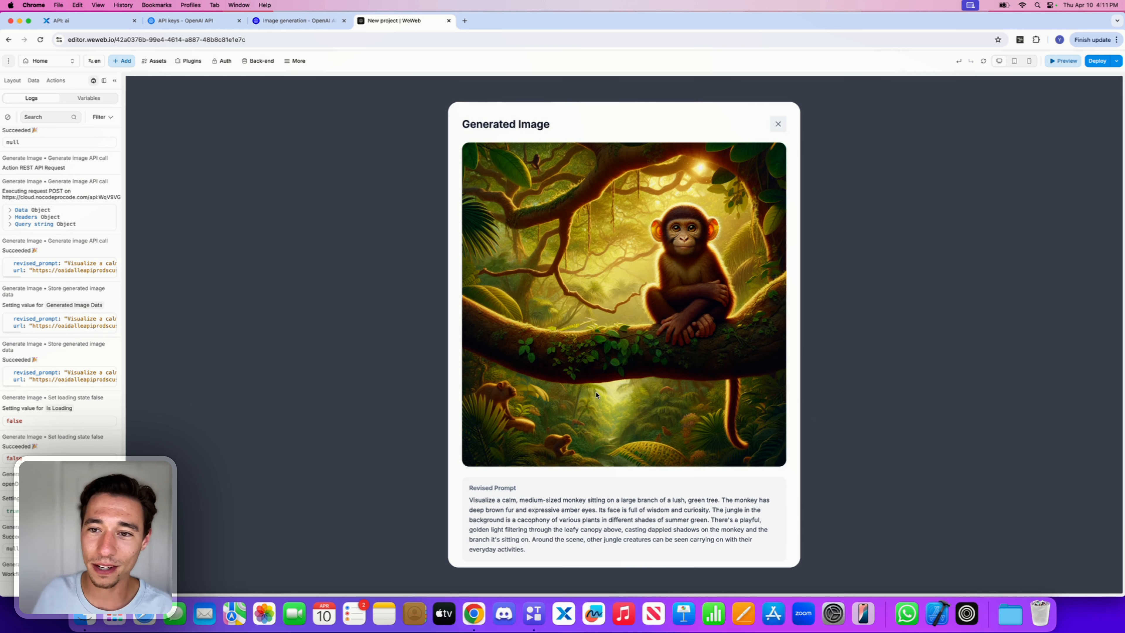
{"action": "scroll", "coordinate": [636, 390], "scroll_direction": "down", "scroll_amount": 2}
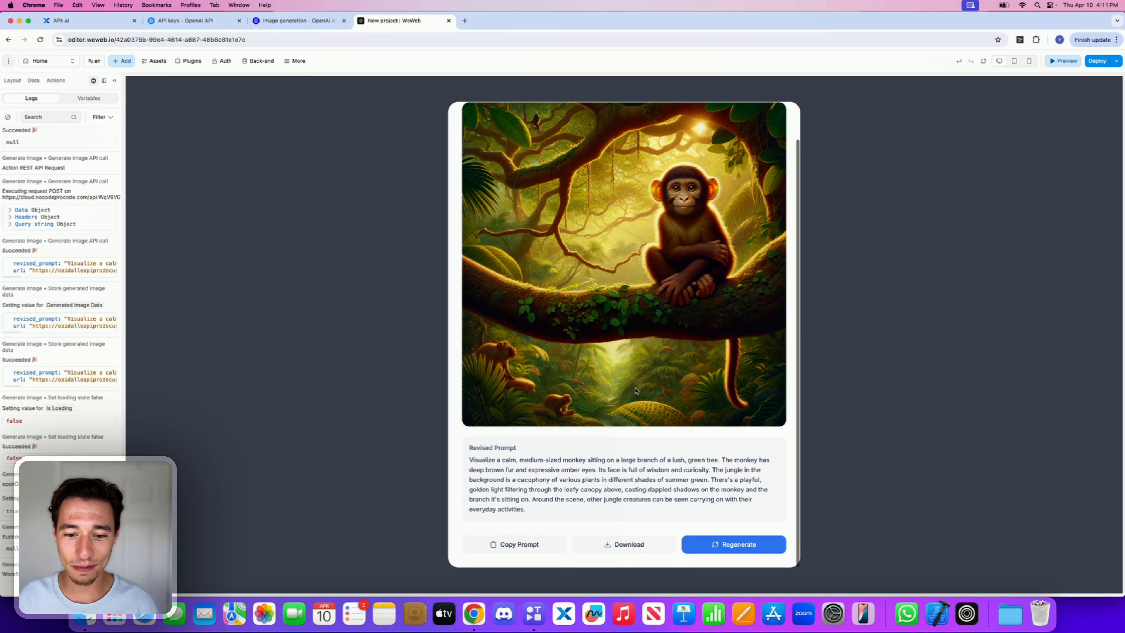
{"action": "left_click", "coordinate": [707, 543]}
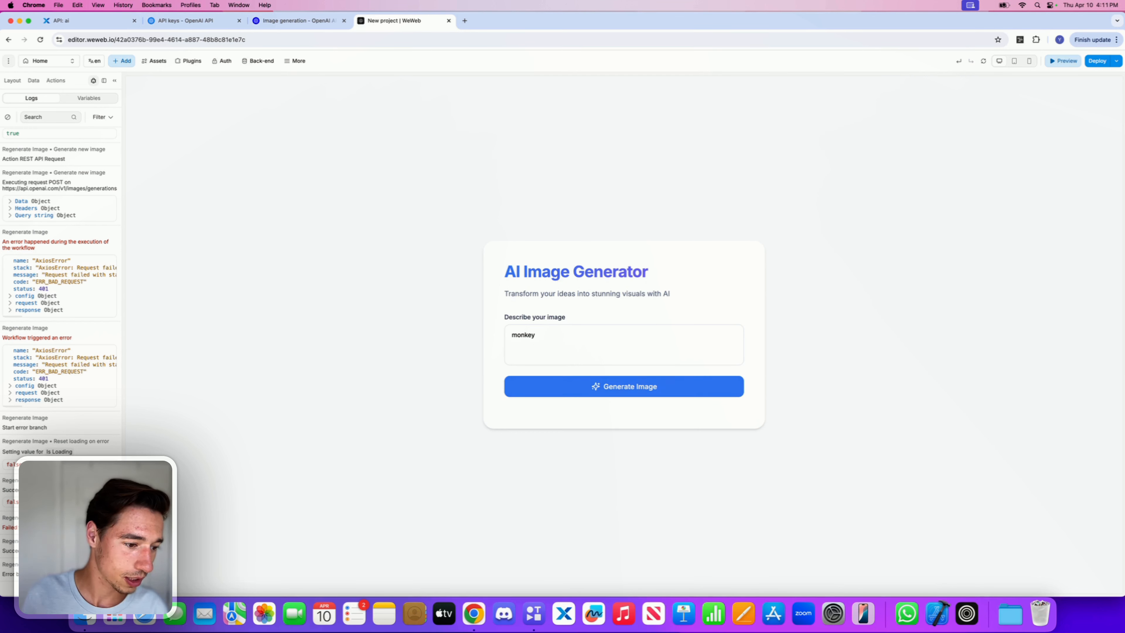
Step: Exit preview and execute the AI's suggested Close Dialog workflow for the popup's close button
{"action": "left_click", "coordinate": [1061, 62]}
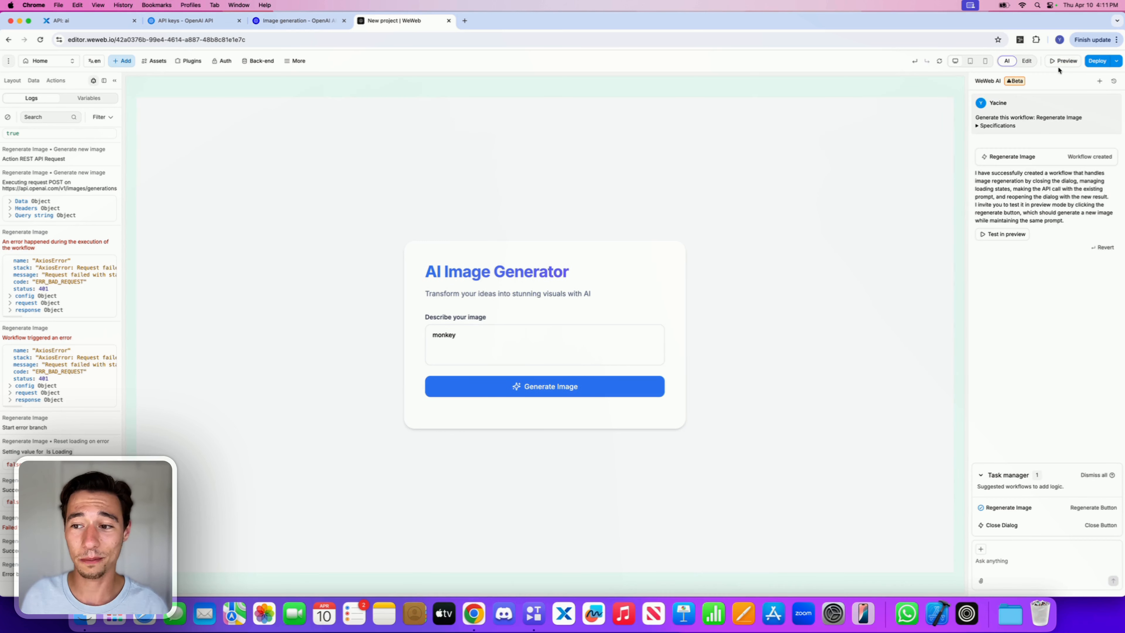
{"action": "mouse_move", "coordinate": [1039, 517]}
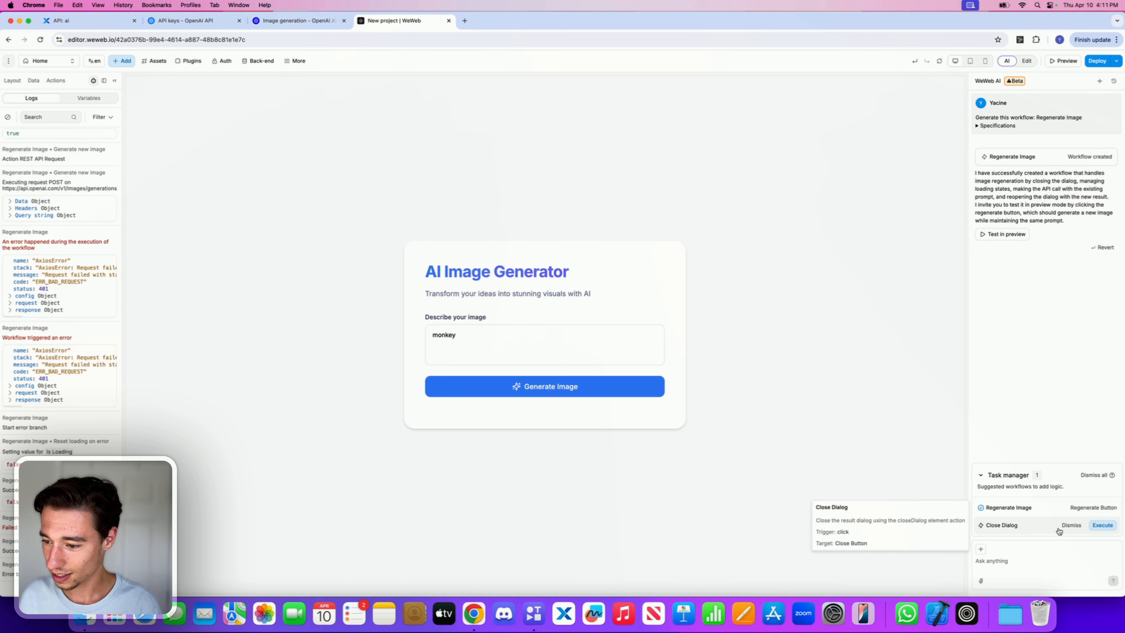
{"action": "left_click", "coordinate": [1103, 525]}
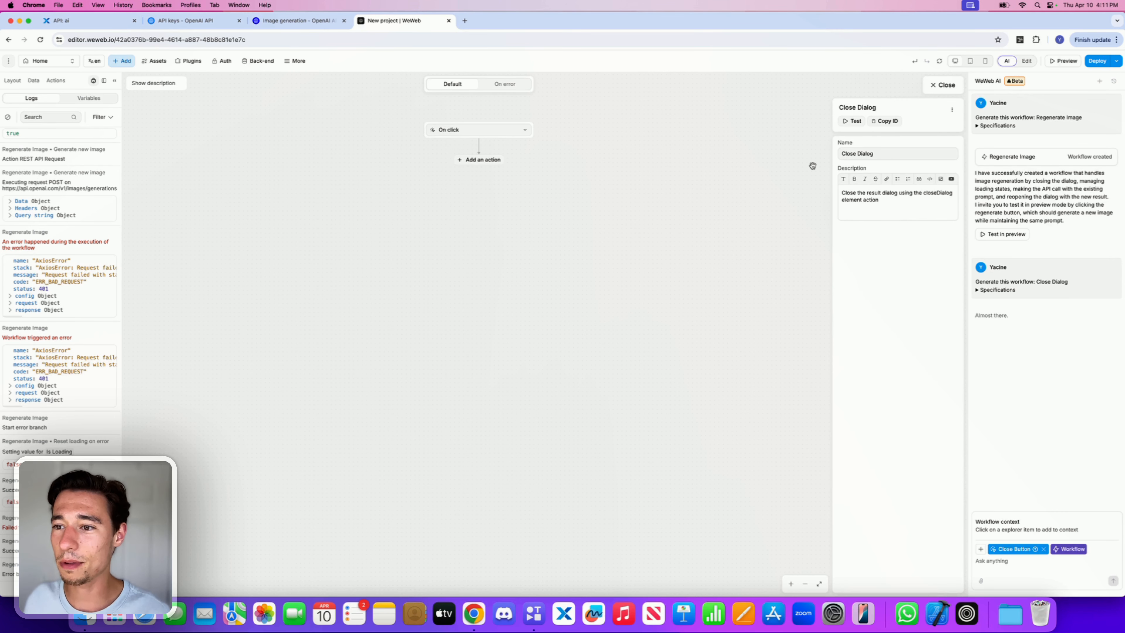
{"action": "left_click", "coordinate": [951, 179]}
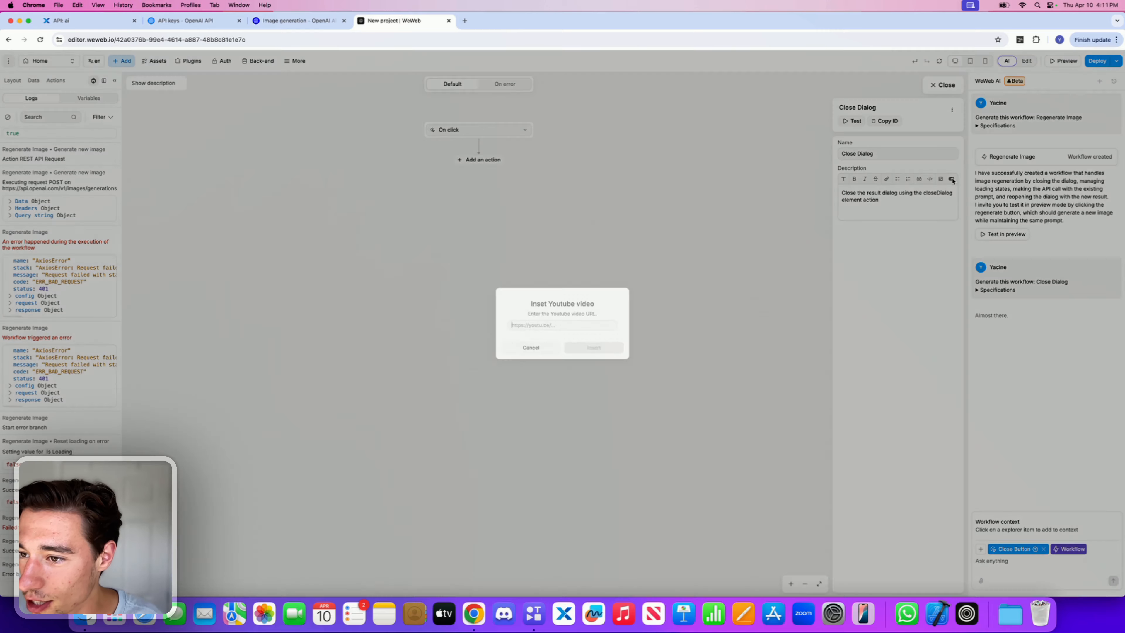
Step: Dismiss the video dialog and test the Close Dialog workflow in preview by generating an image from "monkey" while checking the logs
{"action": "left_click", "coordinate": [529, 348]}
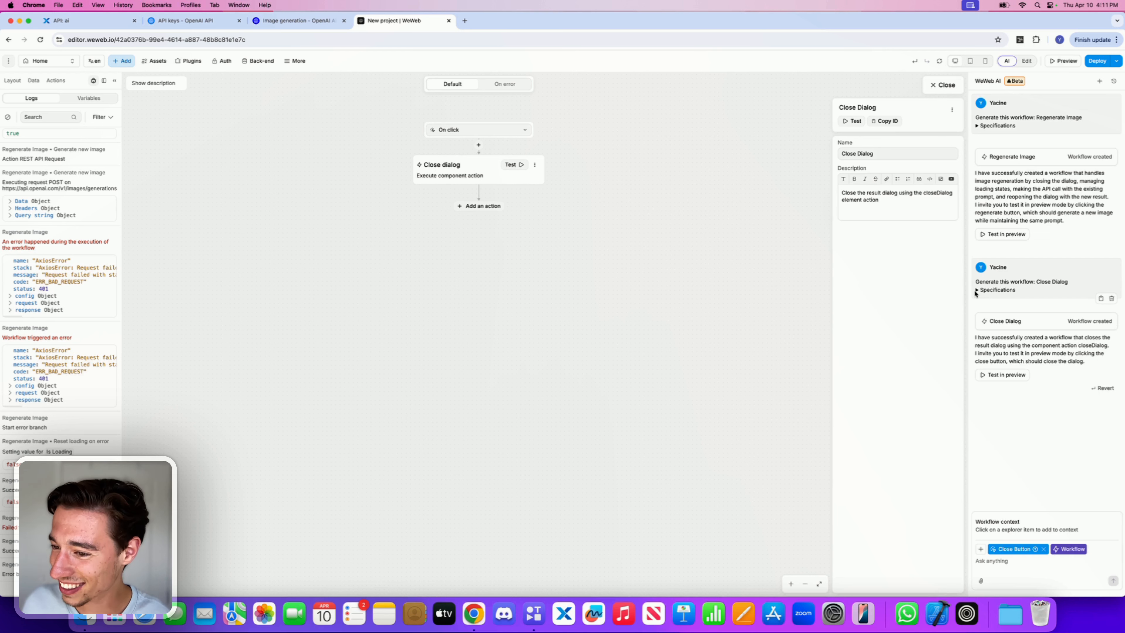
{"action": "left_click", "coordinate": [991, 374]}
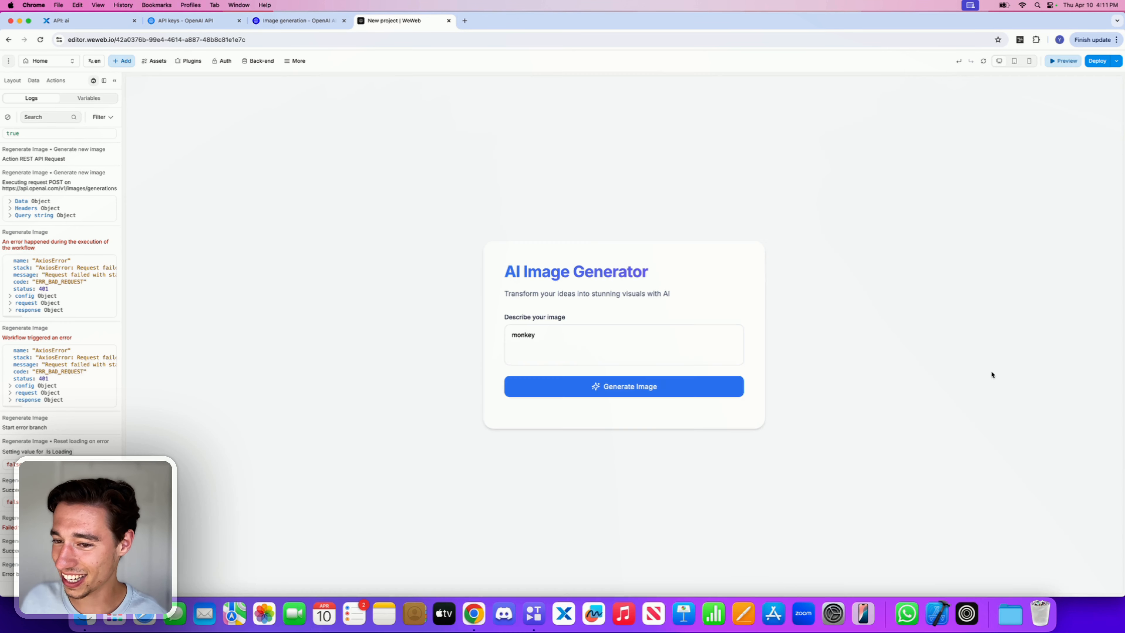
{"action": "left_click", "coordinate": [593, 387]}
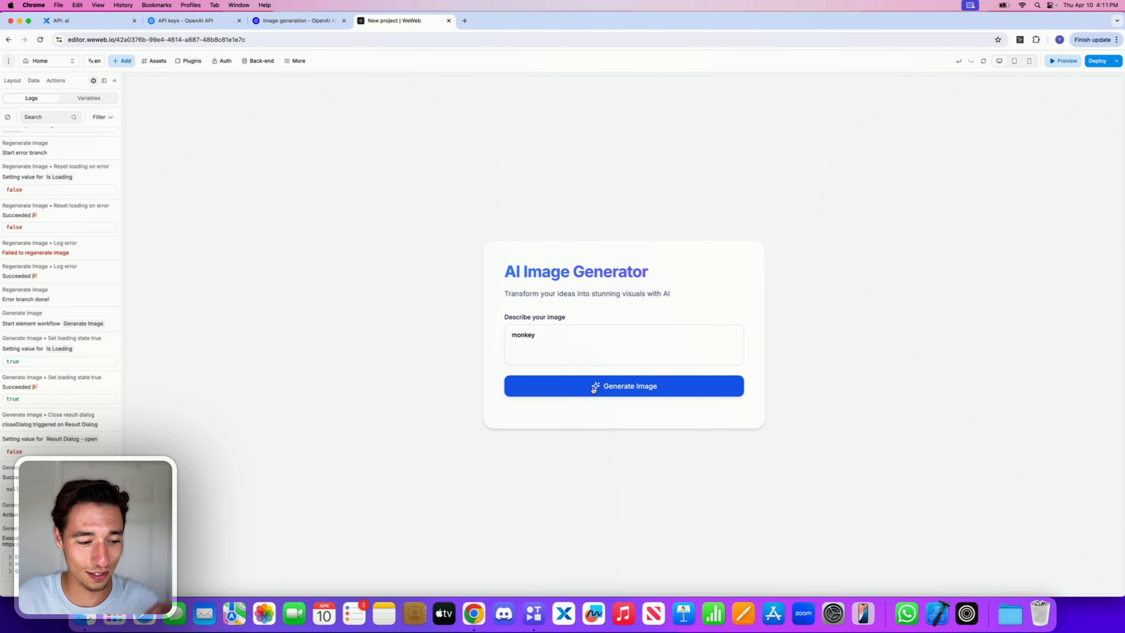
{"action": "left_click", "coordinate": [9, 558]}
{"action": "scroll", "coordinate": [10, 574], "scroll_direction": "down", "scroll_amount": 1}
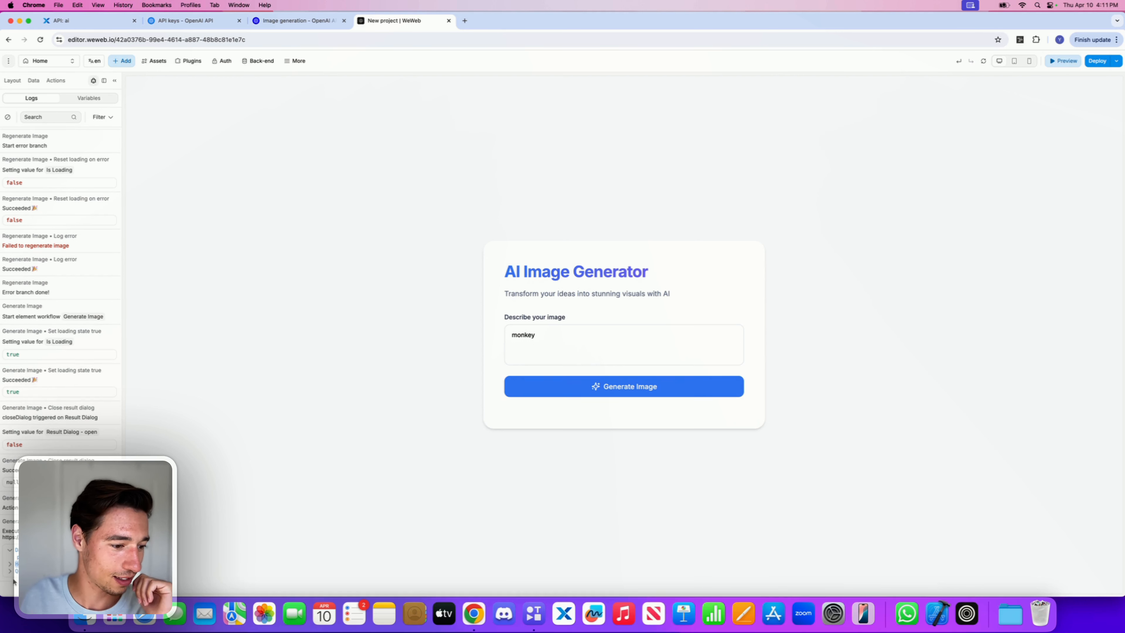
{"action": "scroll", "coordinate": [11, 572], "scroll_direction": "down", "scroll_amount": 2}
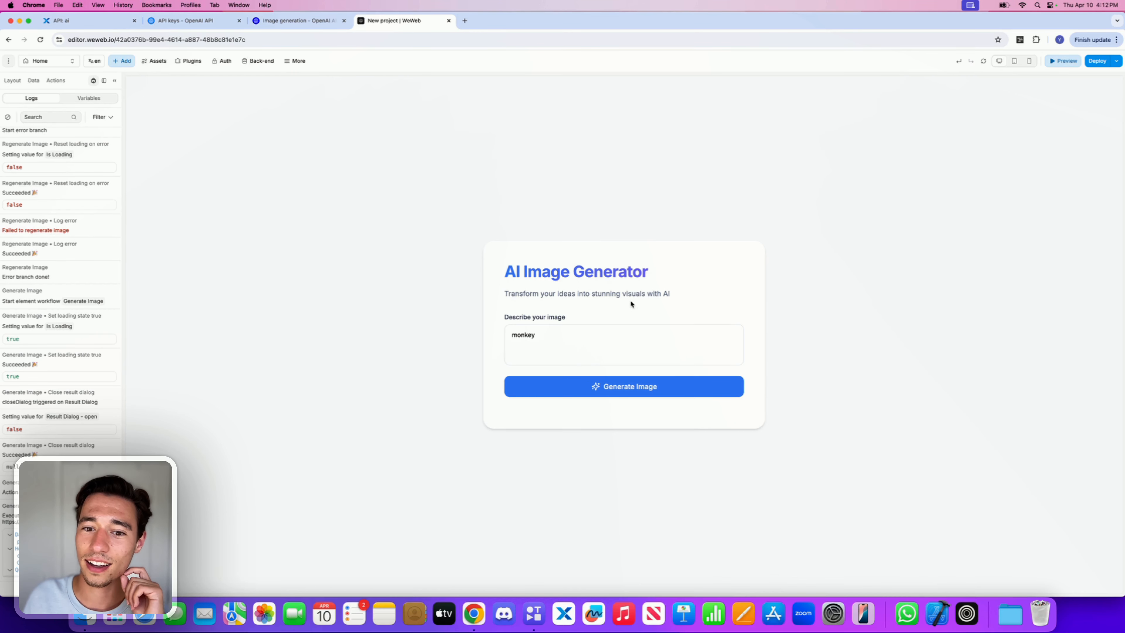
{"action": "scroll", "coordinate": [664, 303], "scroll_direction": "down", "scroll_amount": 1}
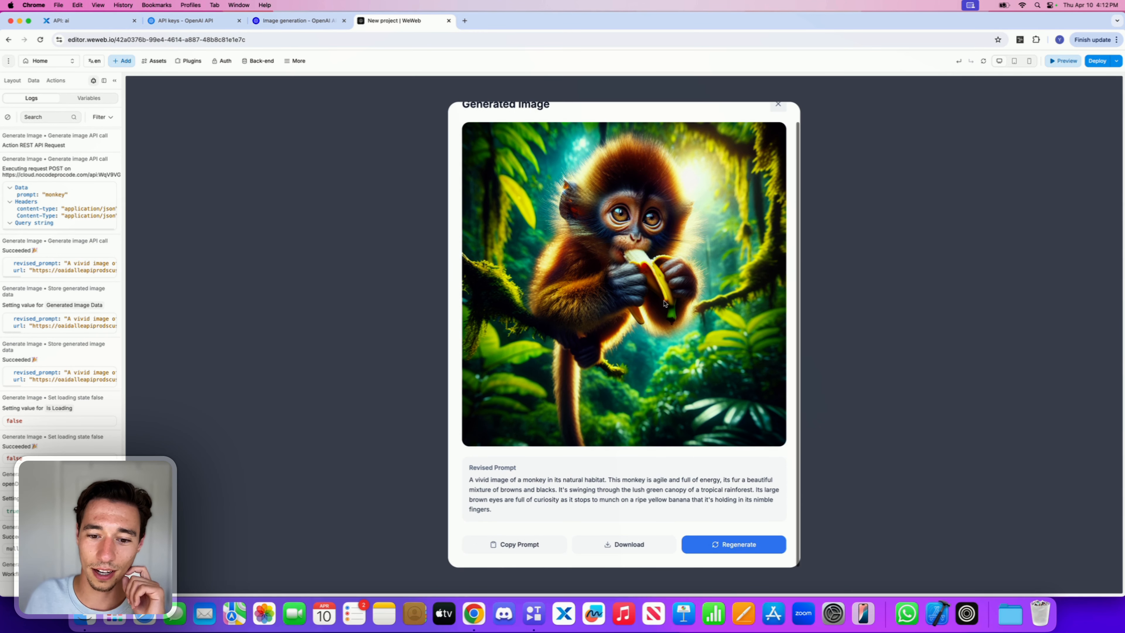
Step: Download the generated monkey image from the result popup and return to the editor
{"action": "left_click", "coordinate": [605, 549]}
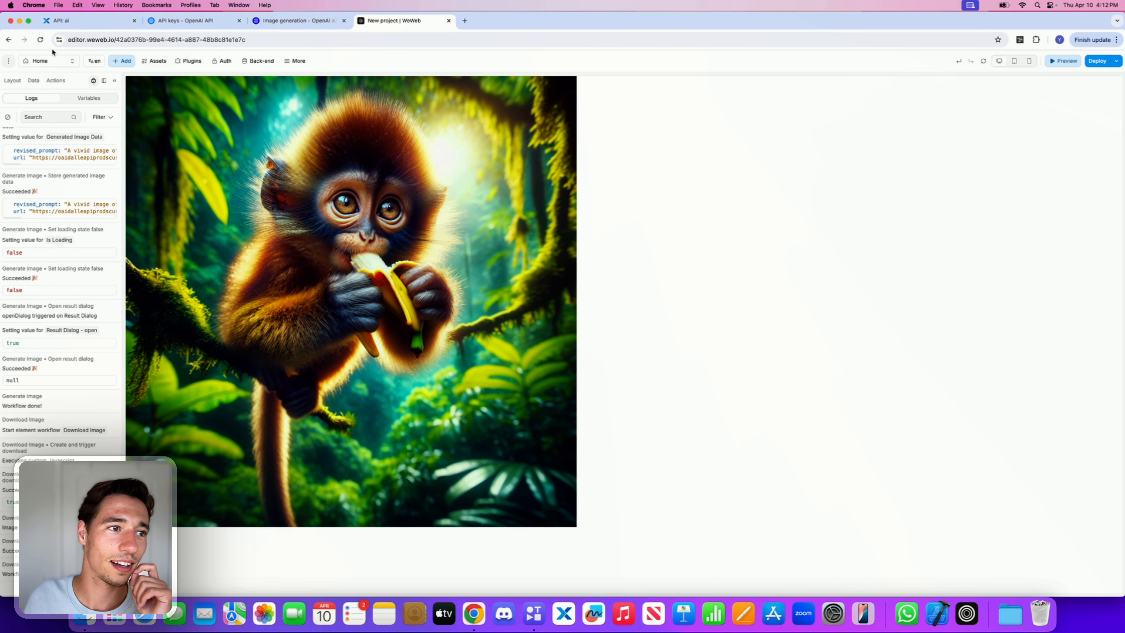
{"action": "left_click", "coordinate": [40, 41]}
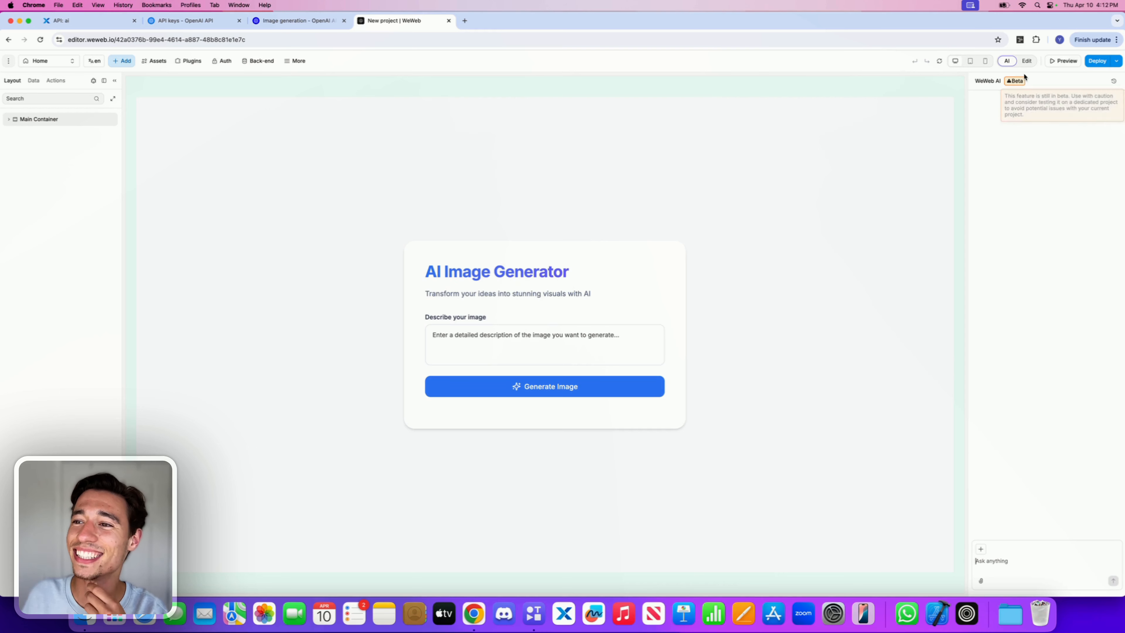
Step: In preview, generate an image from the description "iphone"
{"action": "left_click", "coordinate": [1062, 60]}
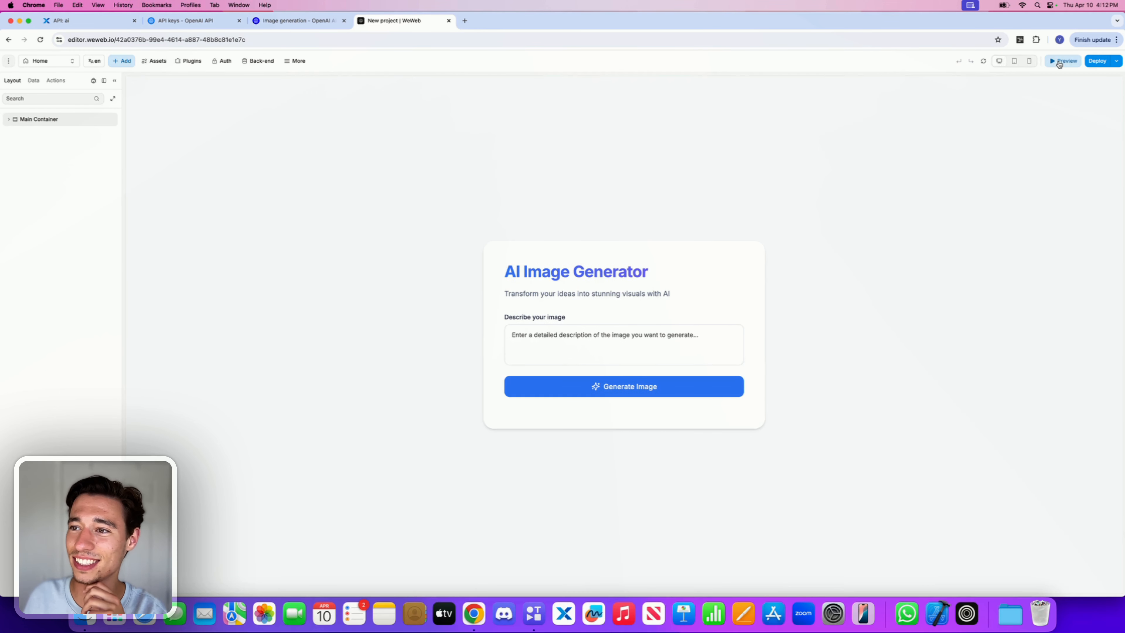
{"action": "left_click", "coordinate": [568, 344]}
{"action": "type", "text": "iphone"}
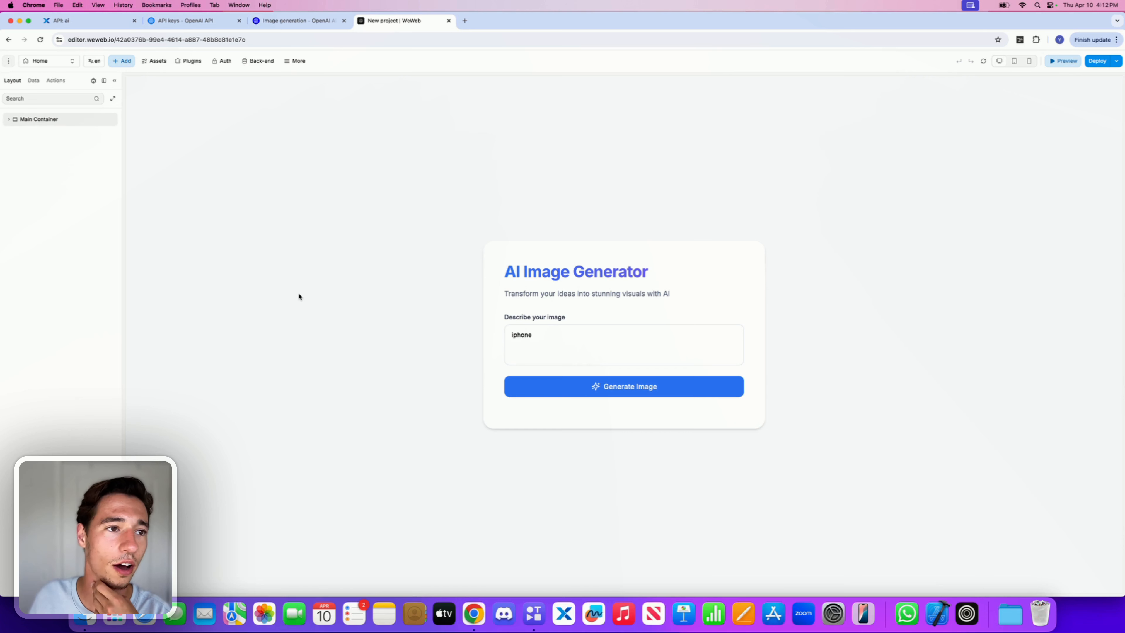
{"action": "left_click", "coordinate": [11, 62]}
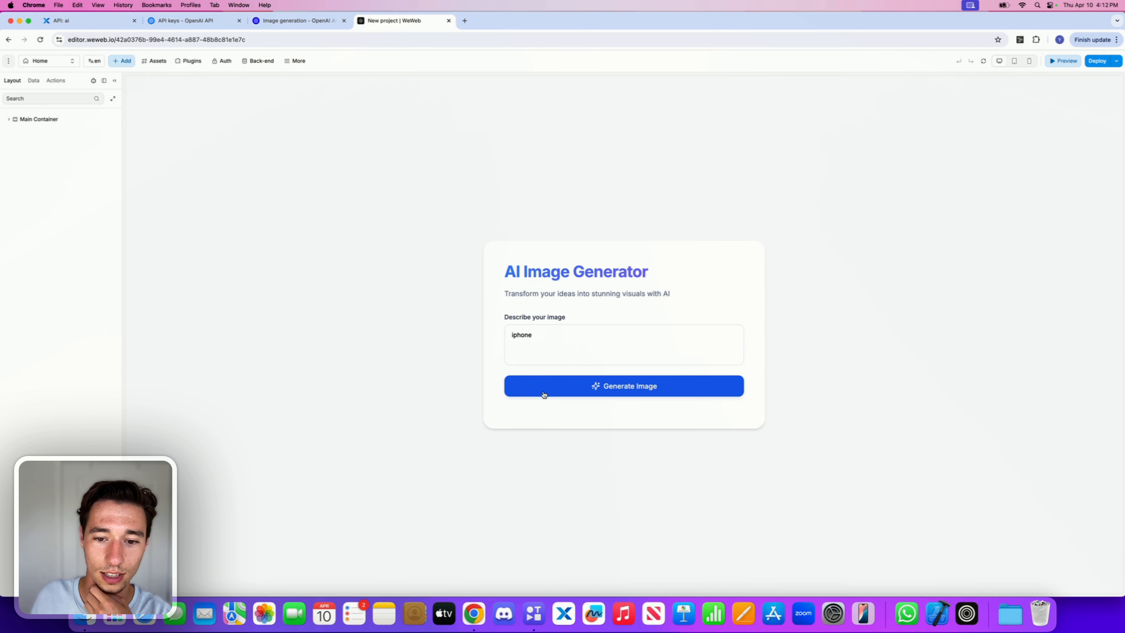
Step: Open the browser developer tools on the Network panel to monitor requests
{"action": "right_click", "coordinate": [900, 211]}
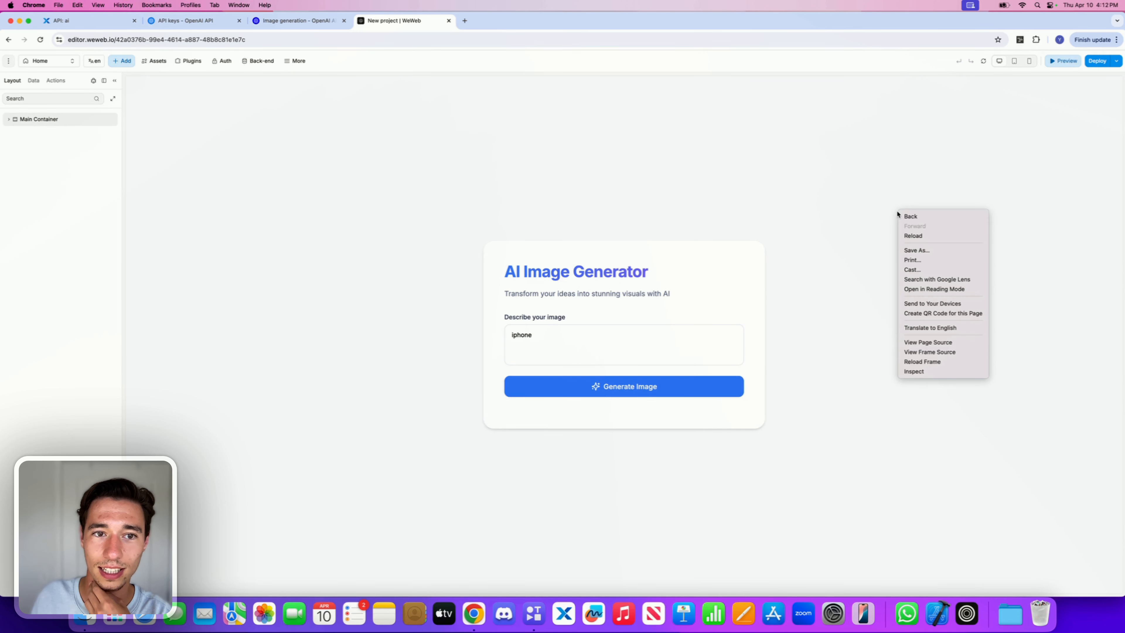
{"action": "left_click", "coordinate": [914, 372]}
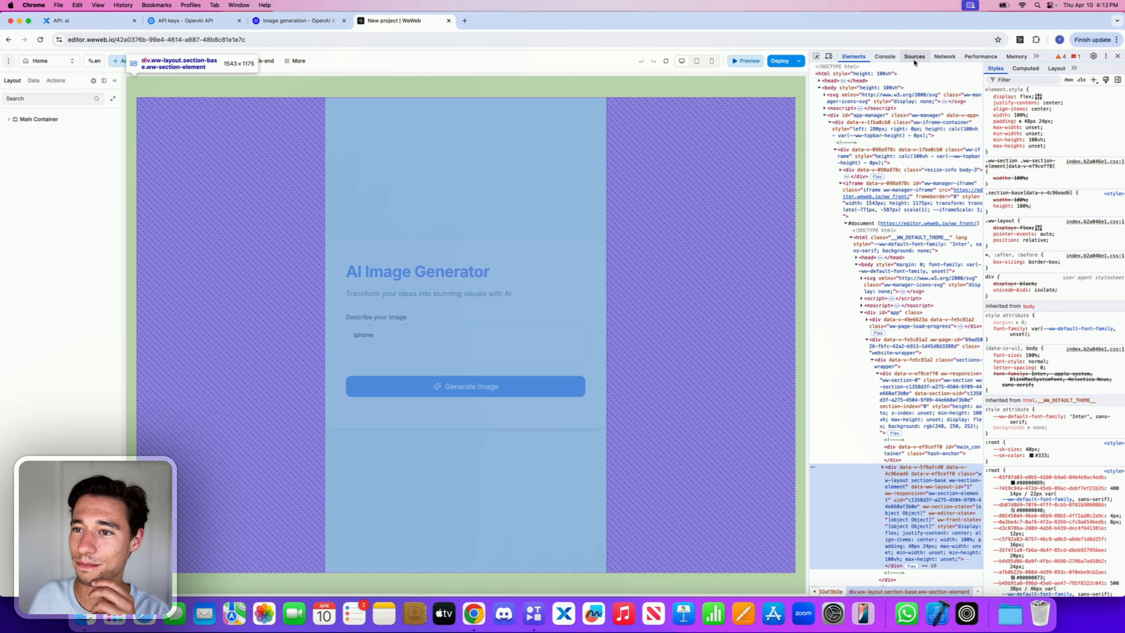
{"action": "left_click", "coordinate": [943, 56]}
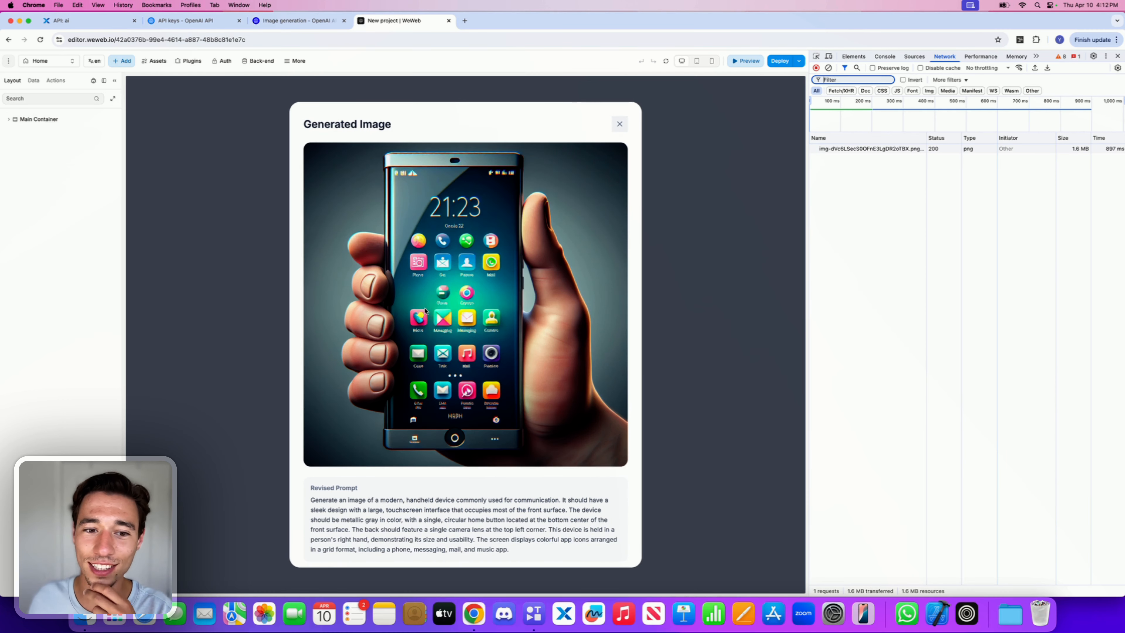
Step: Test the popup's Regenerate and close buttons, then generate the iphone image again
{"action": "scroll", "coordinate": [431, 487], "scroll_direction": "down", "scroll_amount": 2}
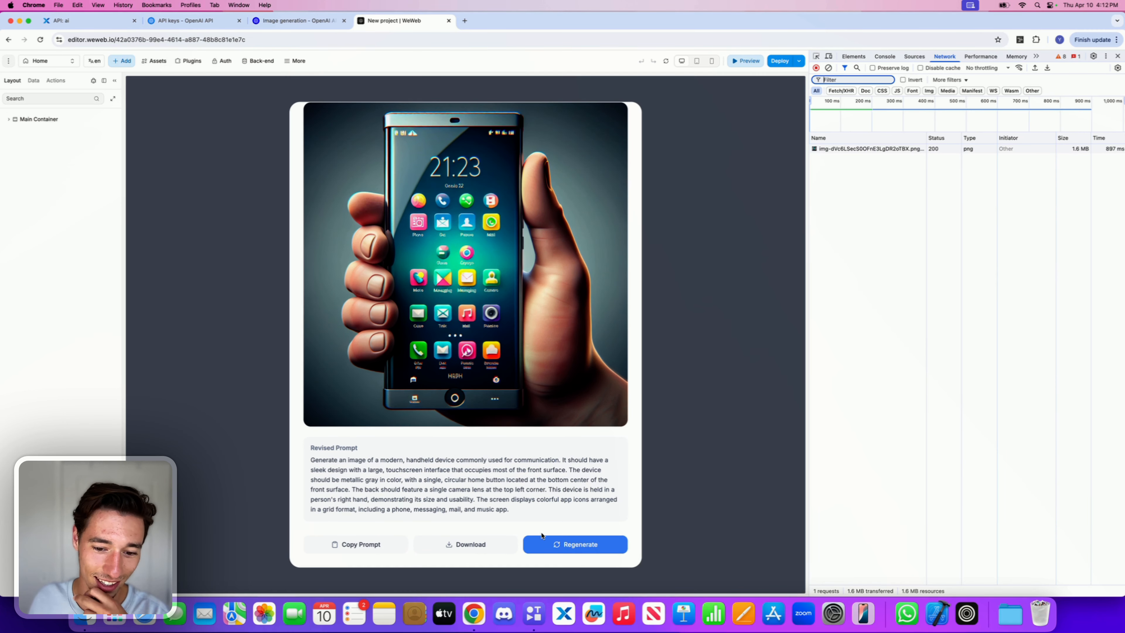
{"action": "left_click", "coordinate": [554, 546]}
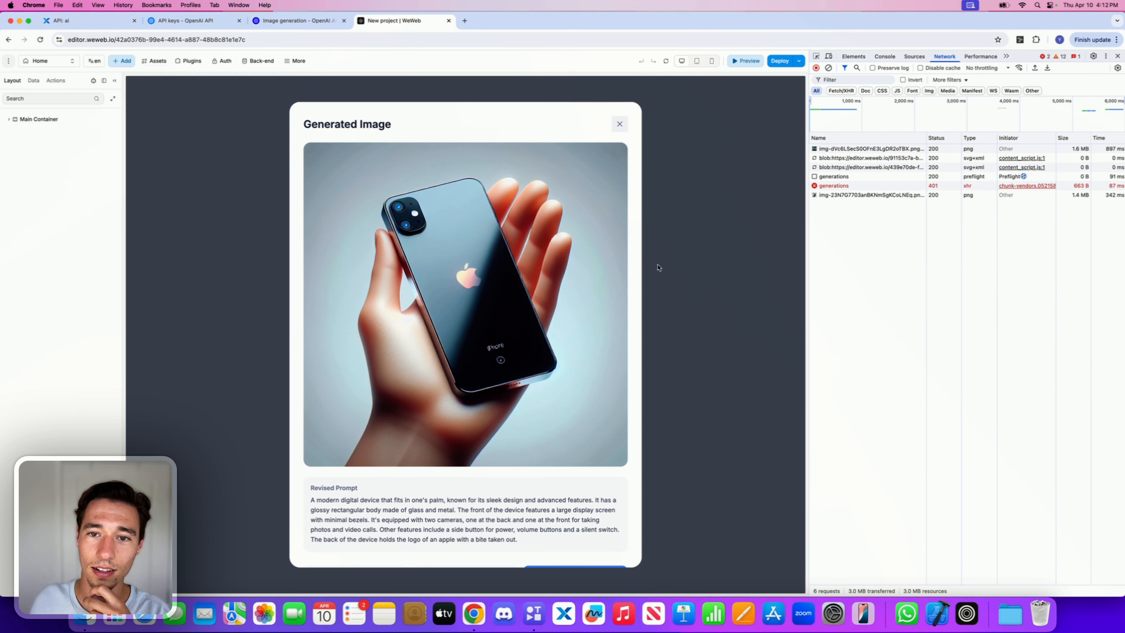
{"action": "left_click", "coordinate": [619, 124]}
{"action": "left_click", "coordinate": [465, 383]}
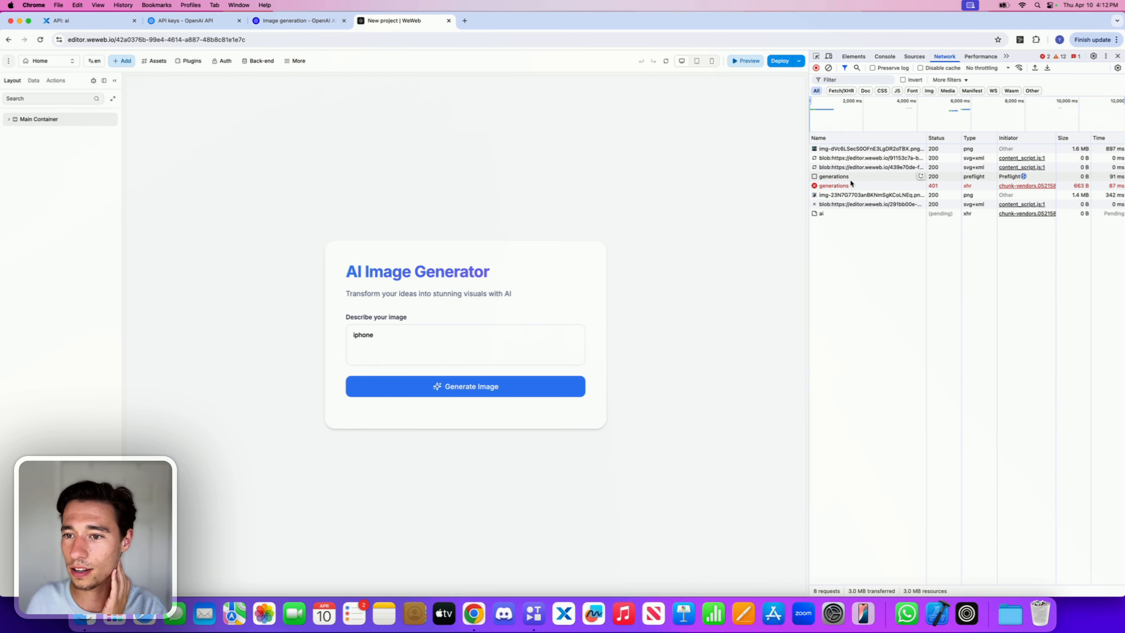
Step: Inspect the failed generations request's headers, payload and response in the Network panel
{"action": "left_click", "coordinate": [841, 186]}
{"action": "left_click", "coordinate": [990, 139]}
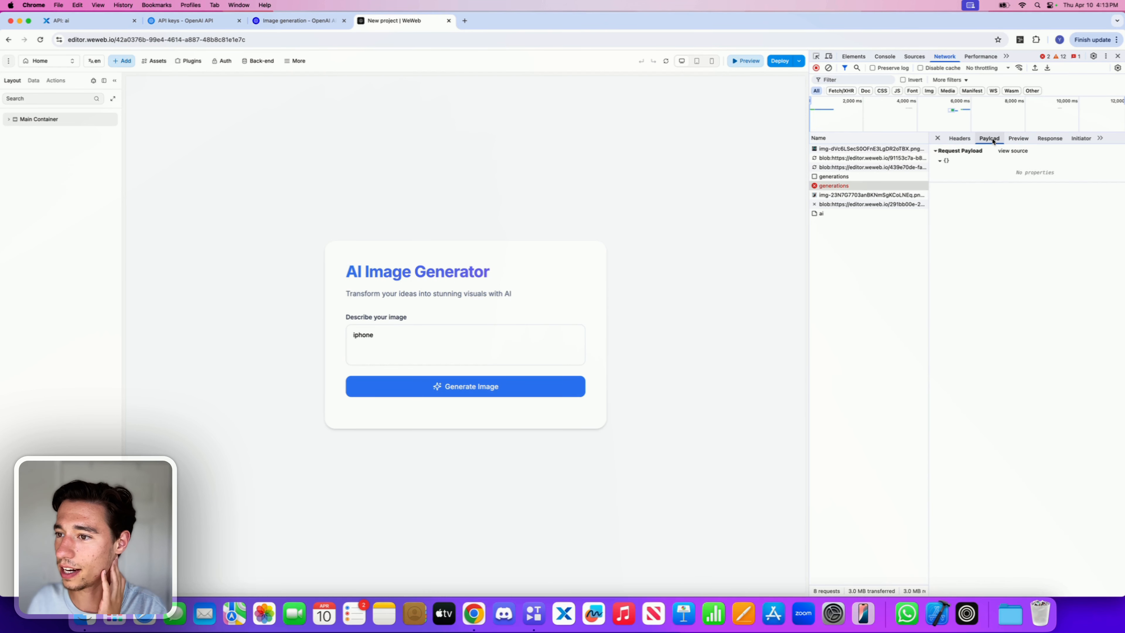
{"action": "left_click", "coordinate": [965, 140]}
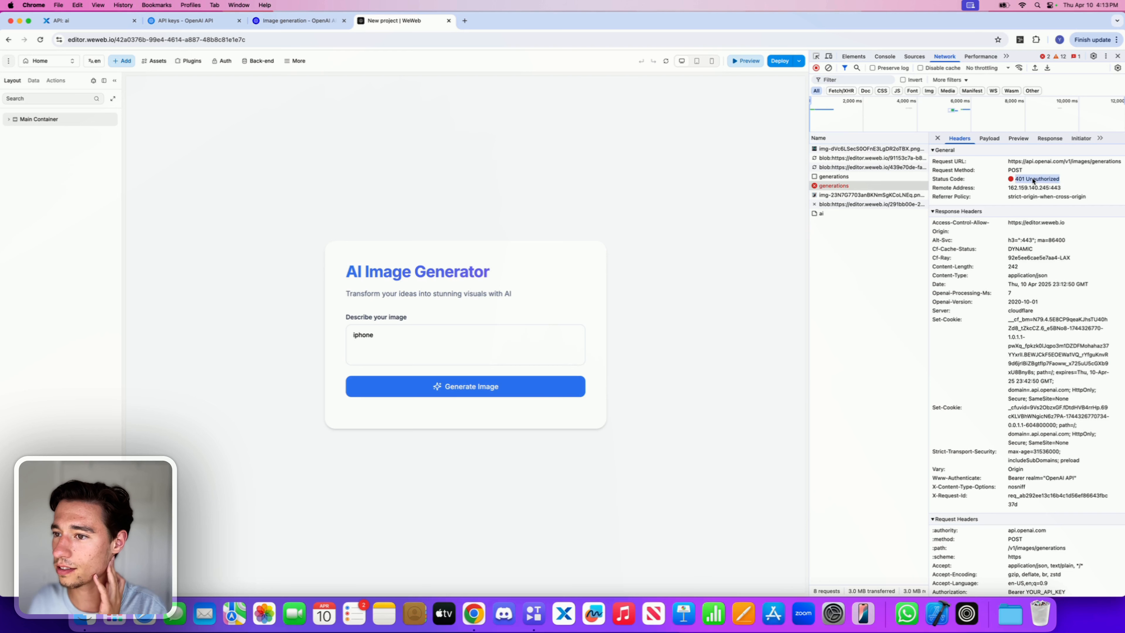
{"action": "double_click", "coordinate": [1038, 161]}
{"action": "left_click_drag", "start_coordinate": [1032, 170], "coordinate": [1009, 161]}
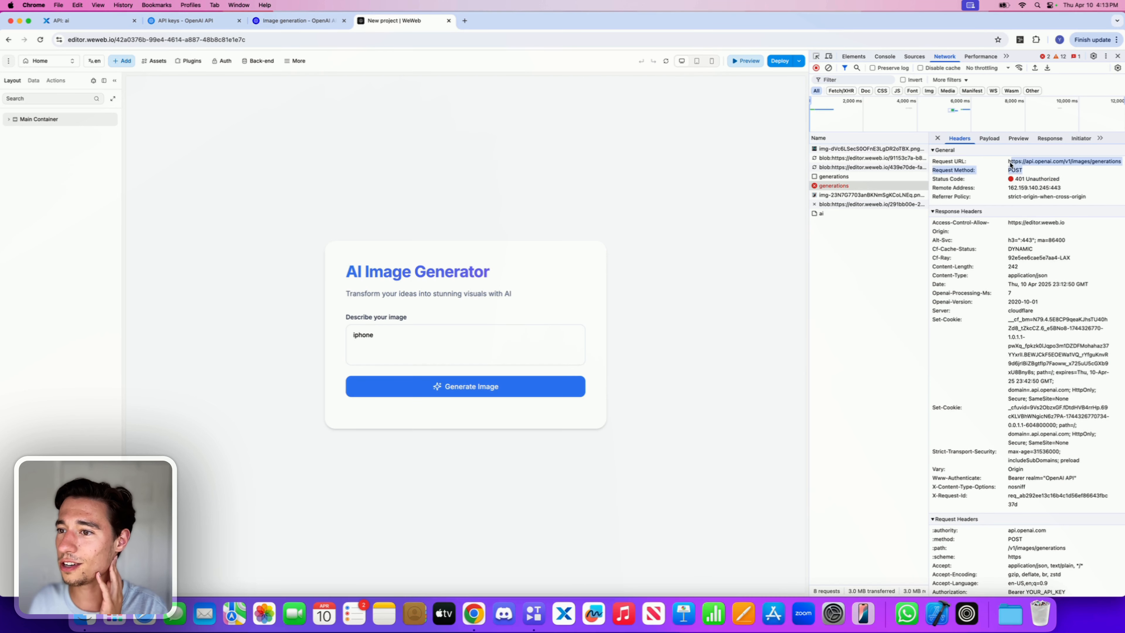
{"action": "left_click", "coordinate": [873, 177]}
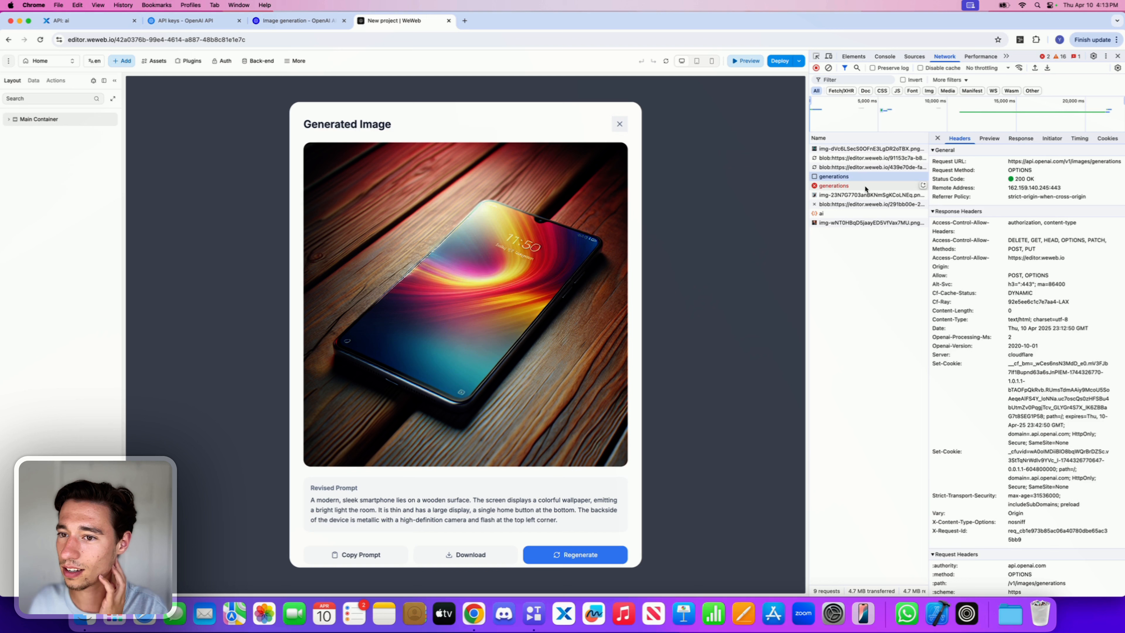
{"action": "left_click", "coordinate": [865, 188]}
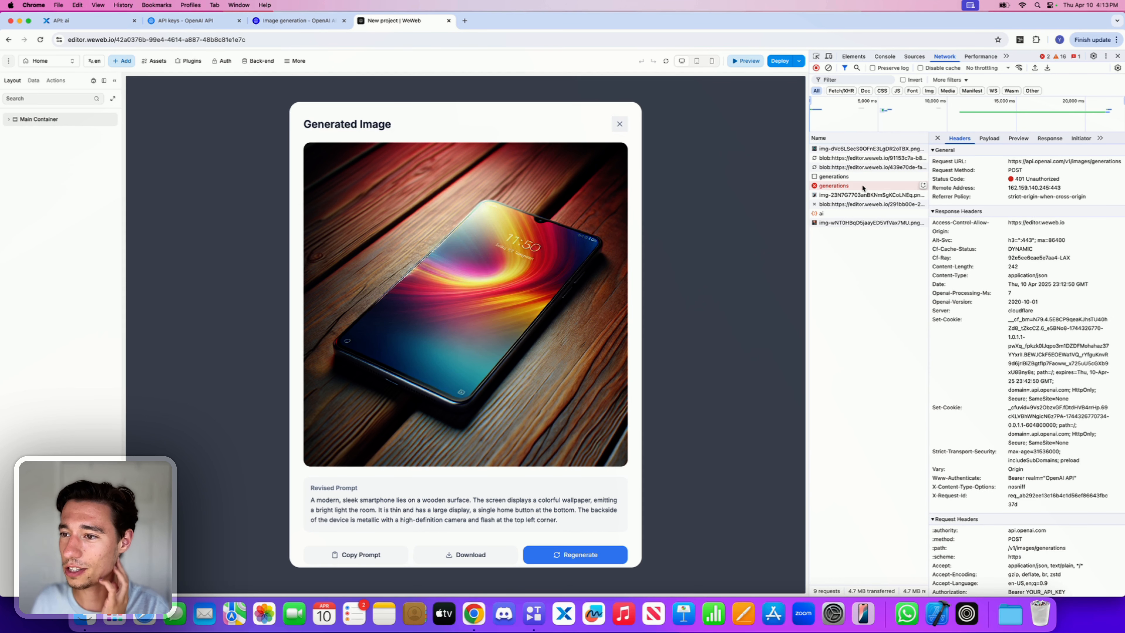
{"action": "left_click", "coordinate": [988, 139]}
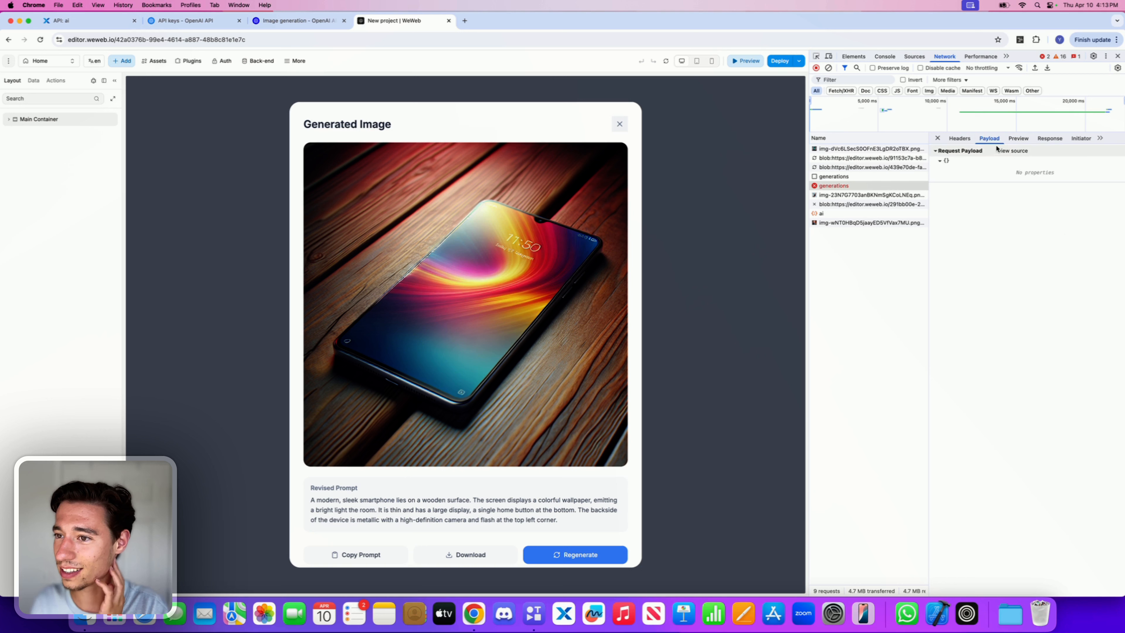
{"action": "left_click", "coordinate": [1030, 142]}
{"action": "left_click", "coordinate": [1044, 140]}
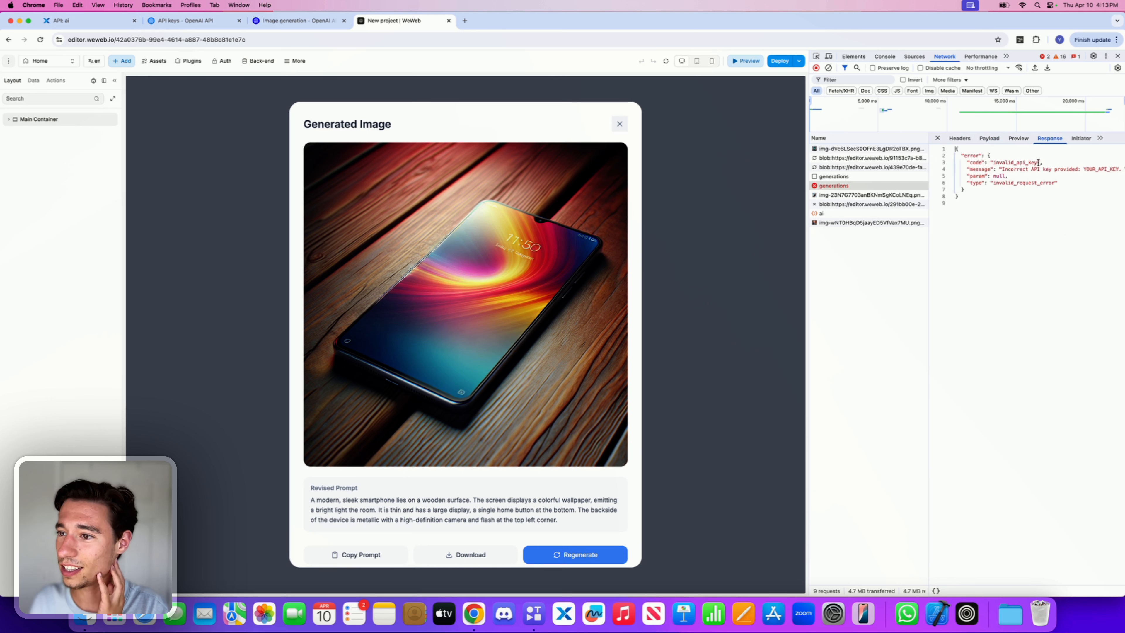
{"action": "left_click", "coordinate": [999, 202]}
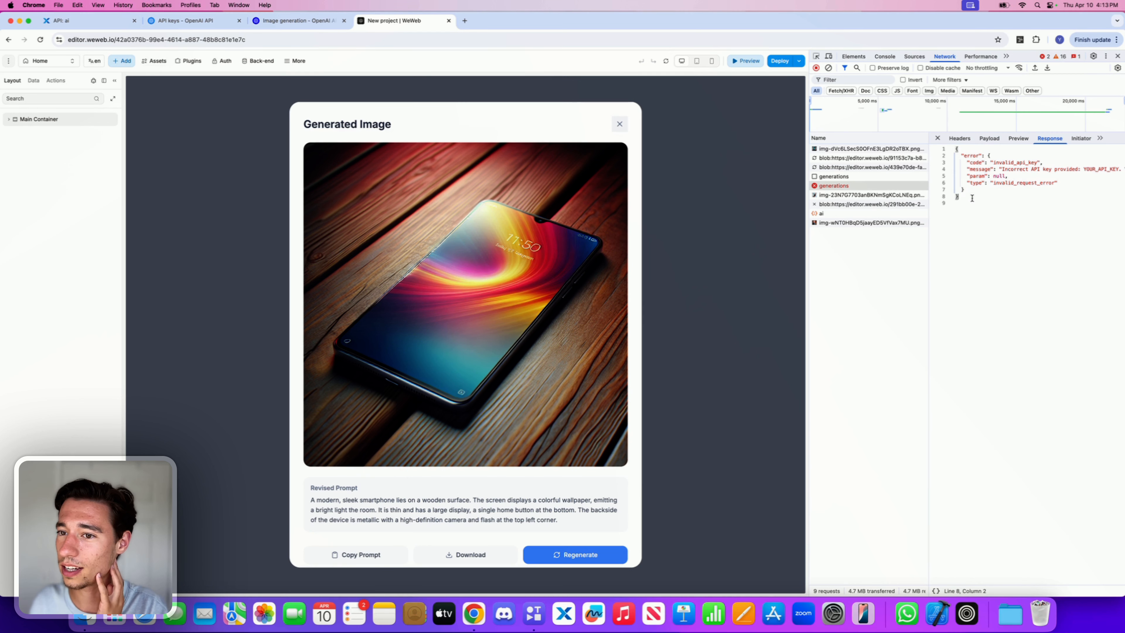
Step: Select the revised prompt text in the result popup and regenerate the image
{"action": "left_click", "coordinate": [841, 177]}
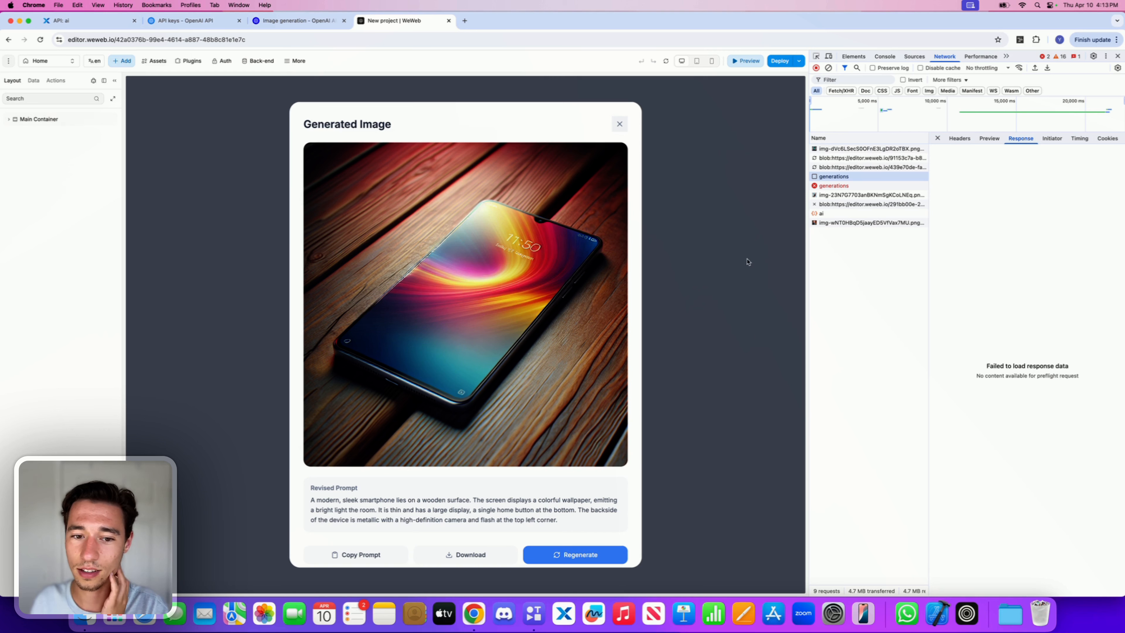
{"action": "scroll", "coordinate": [531, 370], "scroll_direction": "down", "scroll_amount": 1}
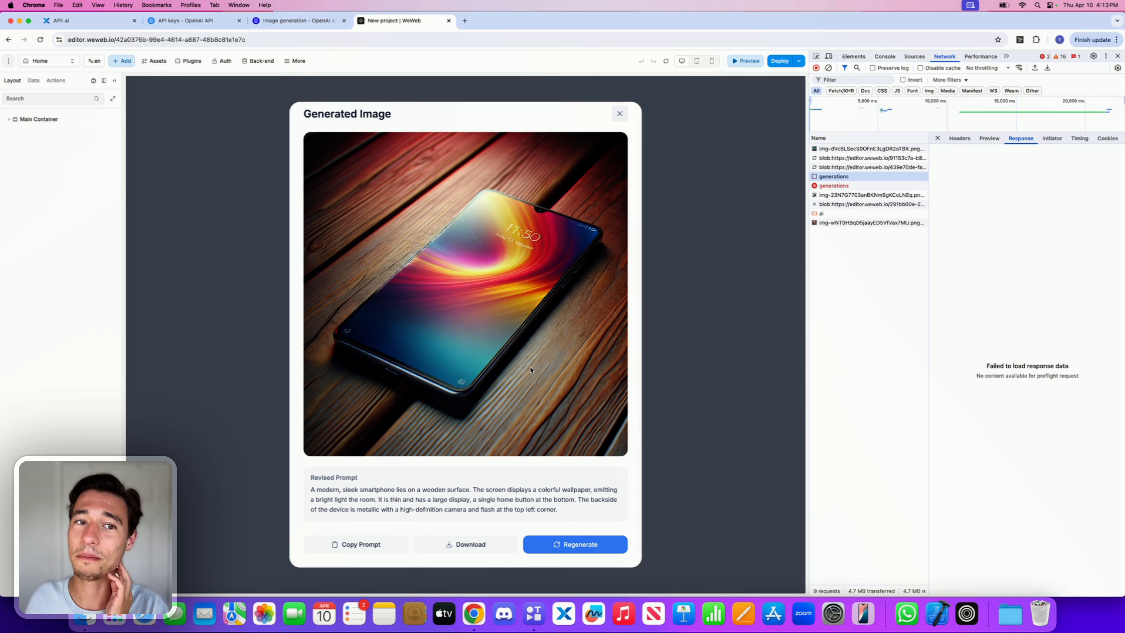
{"action": "left_click", "coordinate": [479, 548]}
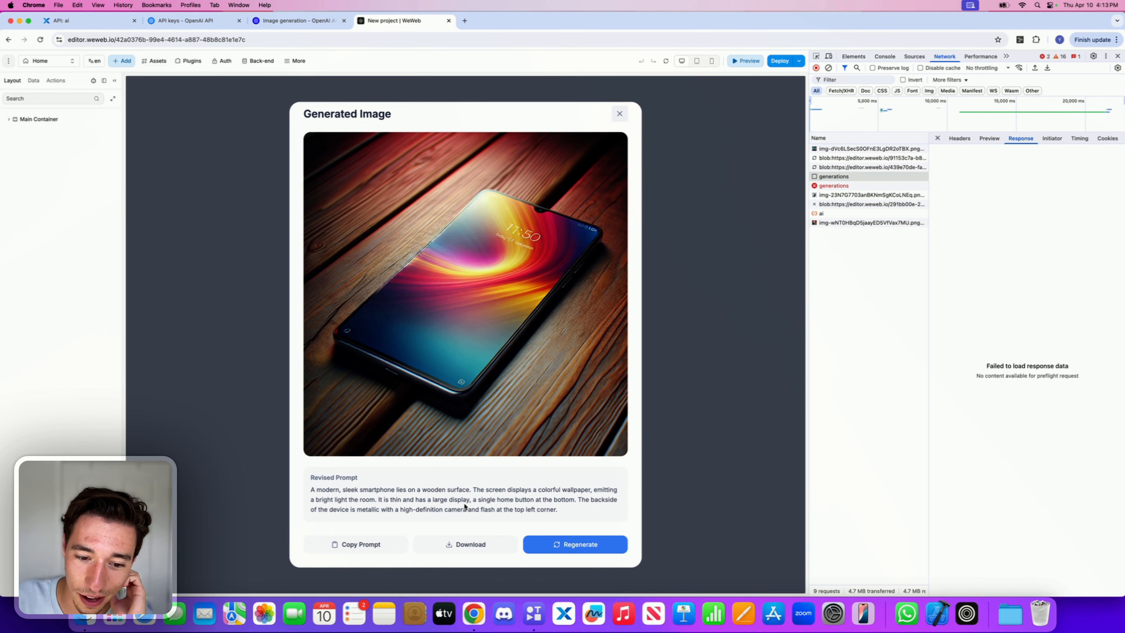
{"action": "triple_click", "coordinate": [464, 506]}
{"action": "left_click", "coordinate": [494, 489]}
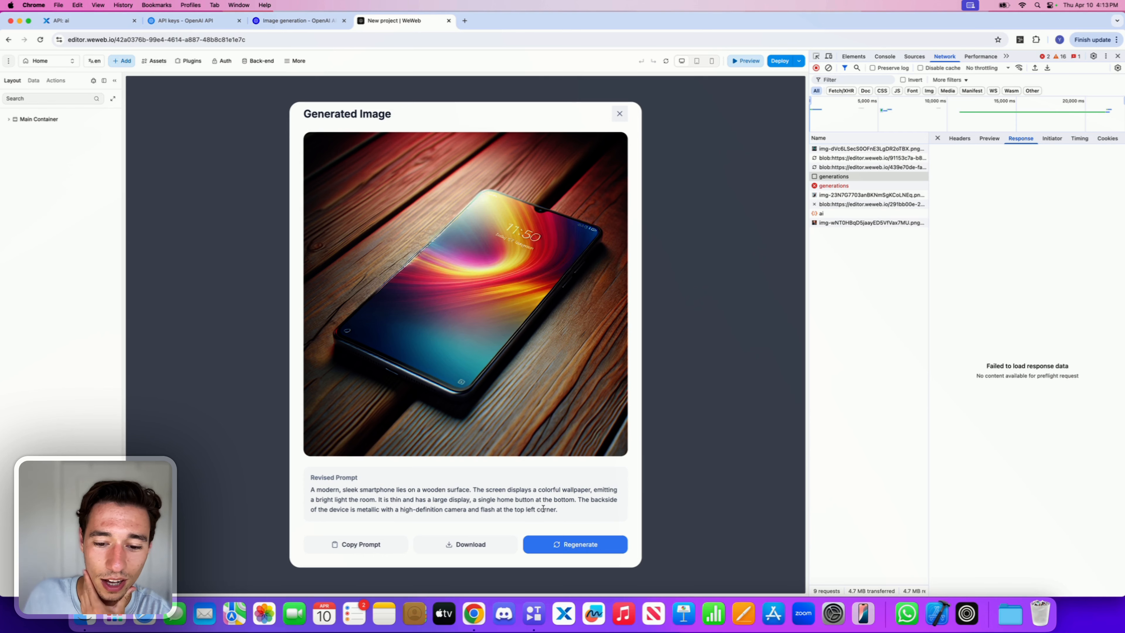
{"action": "left_click", "coordinate": [559, 544]}
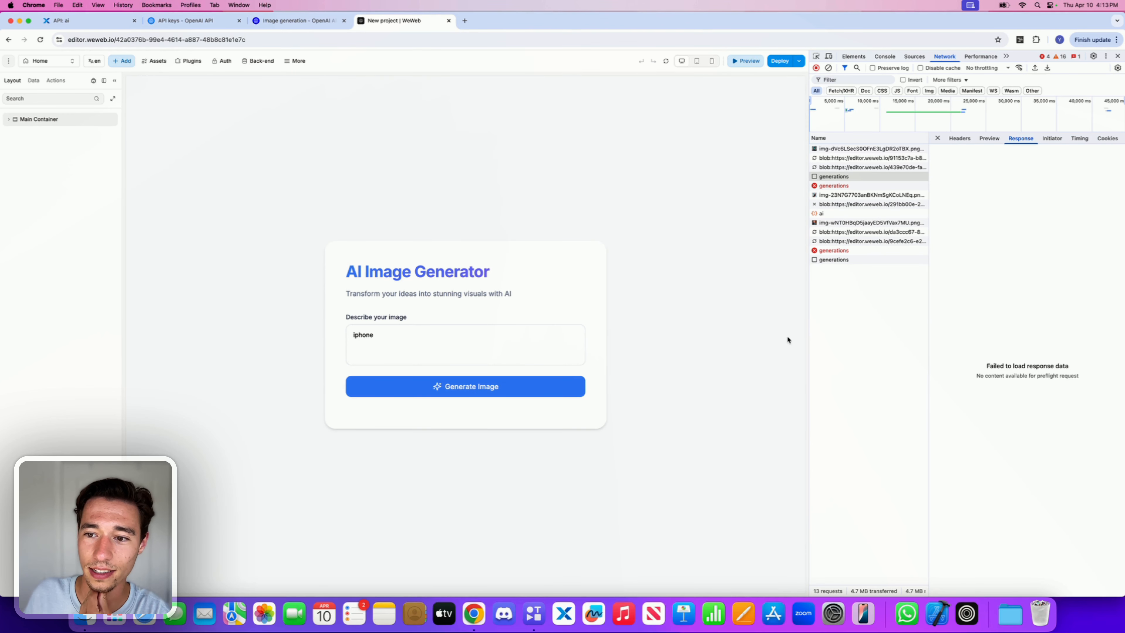
Step: Inspect the latest generations request's headers, response and initiator, selecting its request URL
{"action": "left_click", "coordinate": [843, 260]}
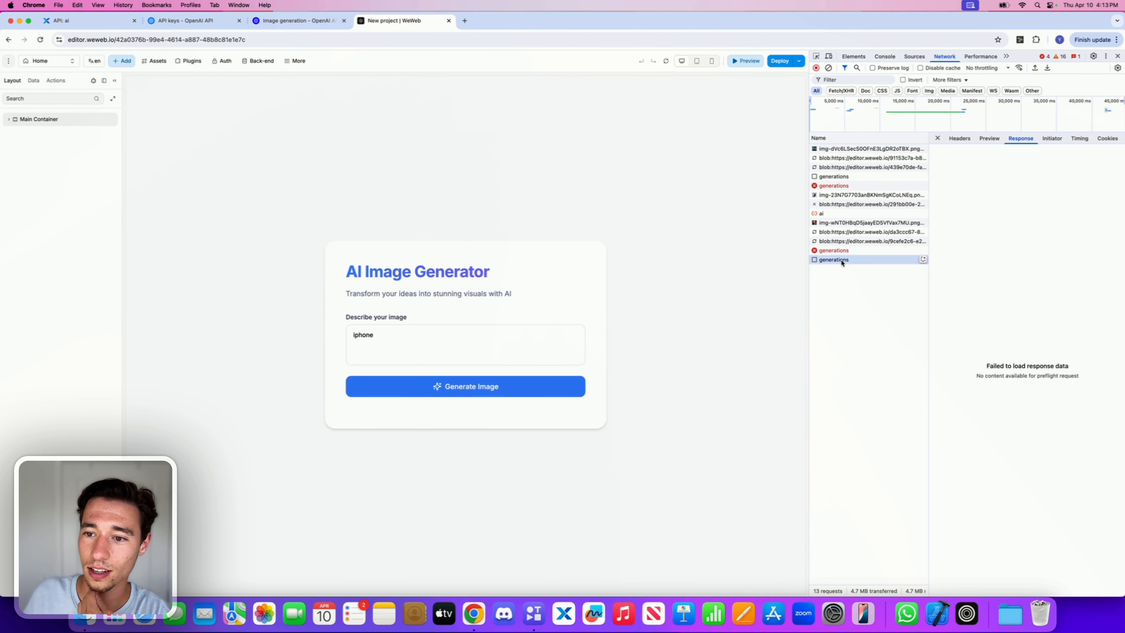
{"action": "left_click", "coordinate": [960, 139]}
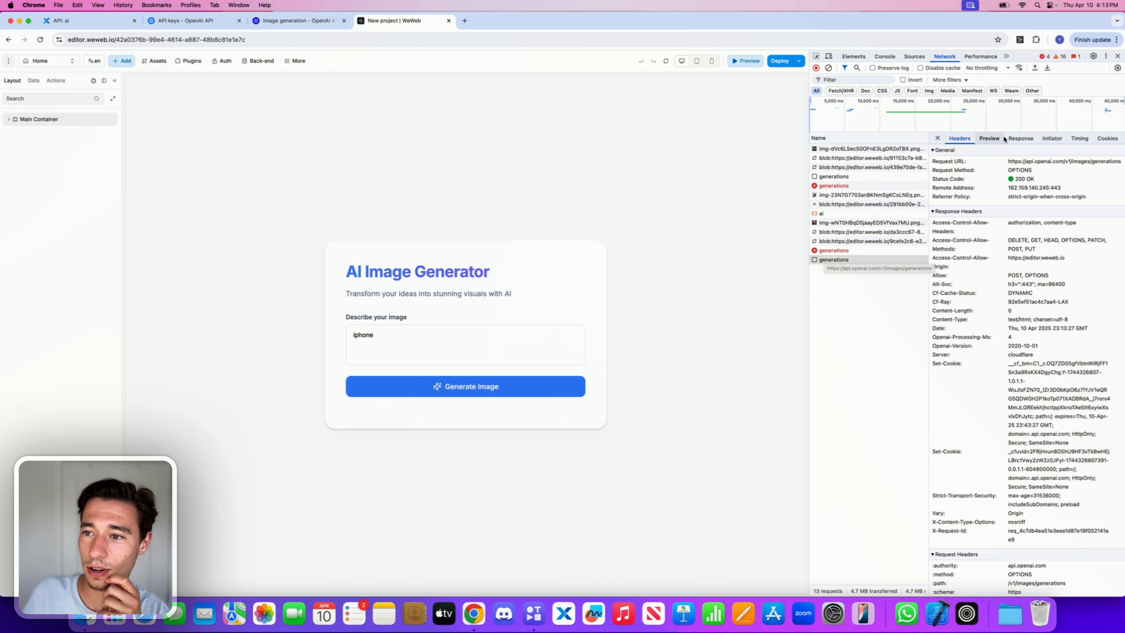
{"action": "left_click", "coordinate": [1020, 139]}
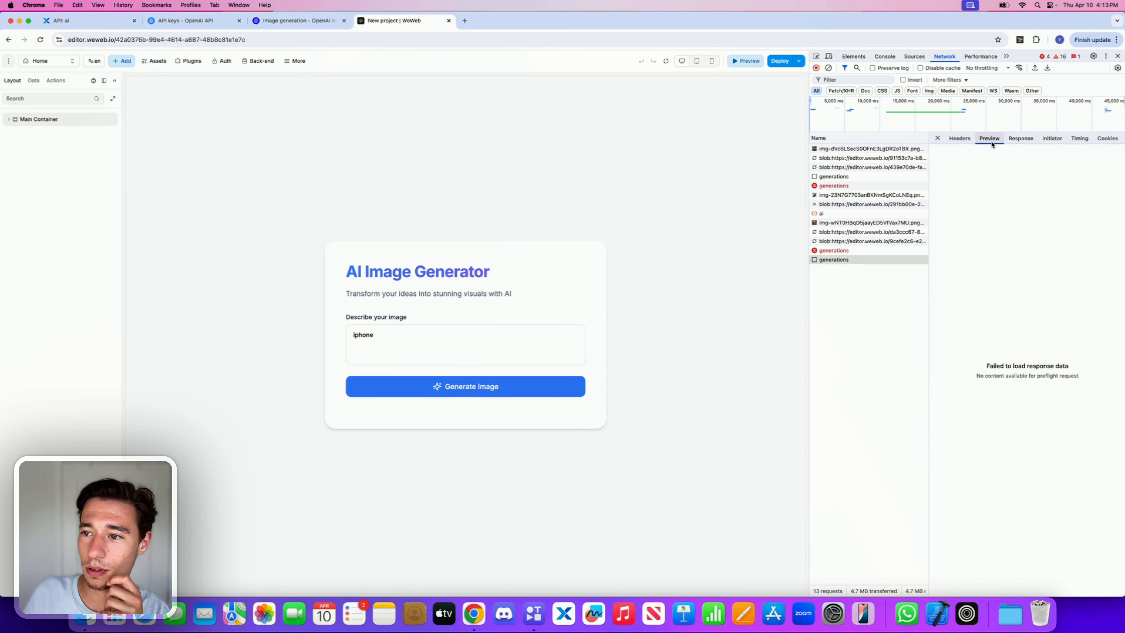
{"action": "left_click", "coordinate": [1051, 139]}
{"action": "left_click", "coordinate": [1020, 139]}
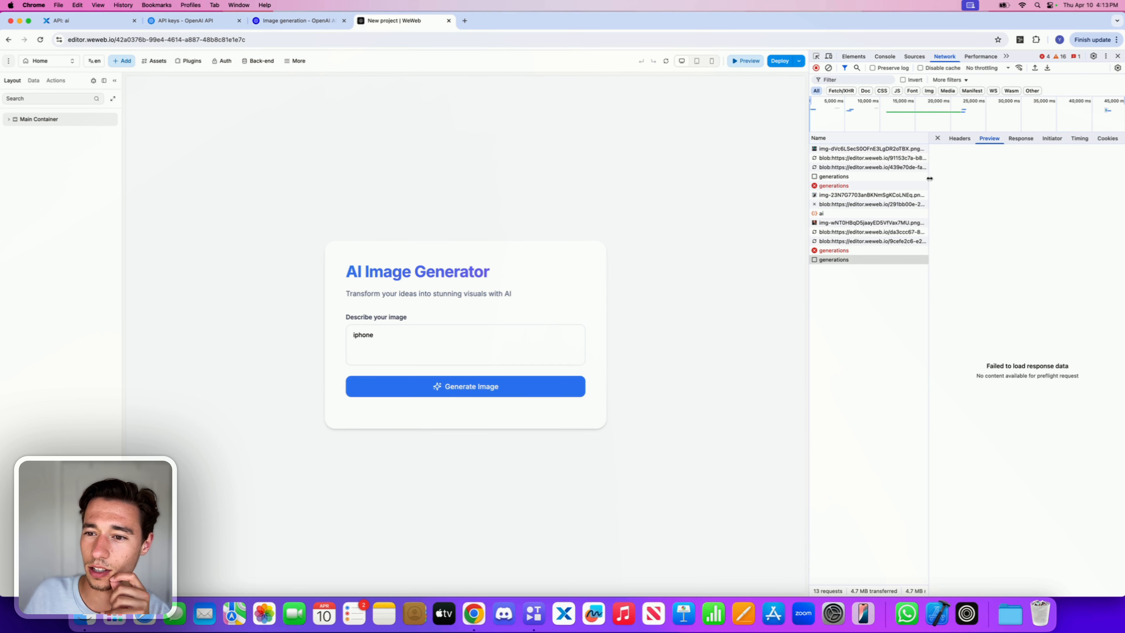
{"action": "left_click", "coordinate": [958, 138]}
{"action": "triple_click", "coordinate": [1039, 161]}
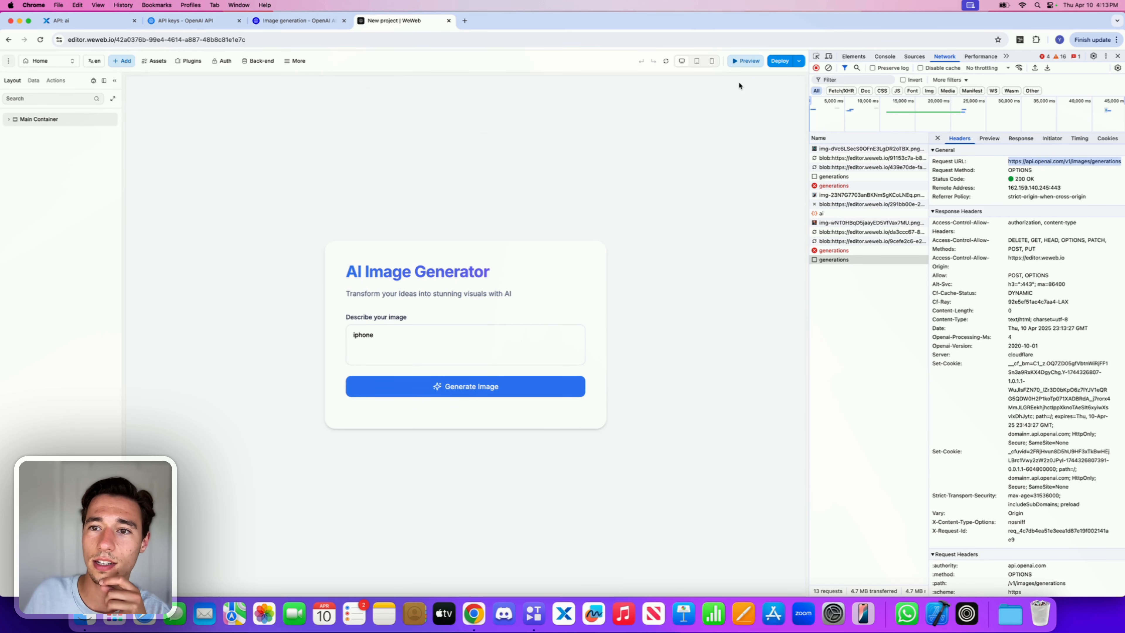
Step: Leave preview mode, close DevTools, and reopen the AI chat conversation about the Regenerate Image workflow
{"action": "left_click", "coordinate": [745, 61]}
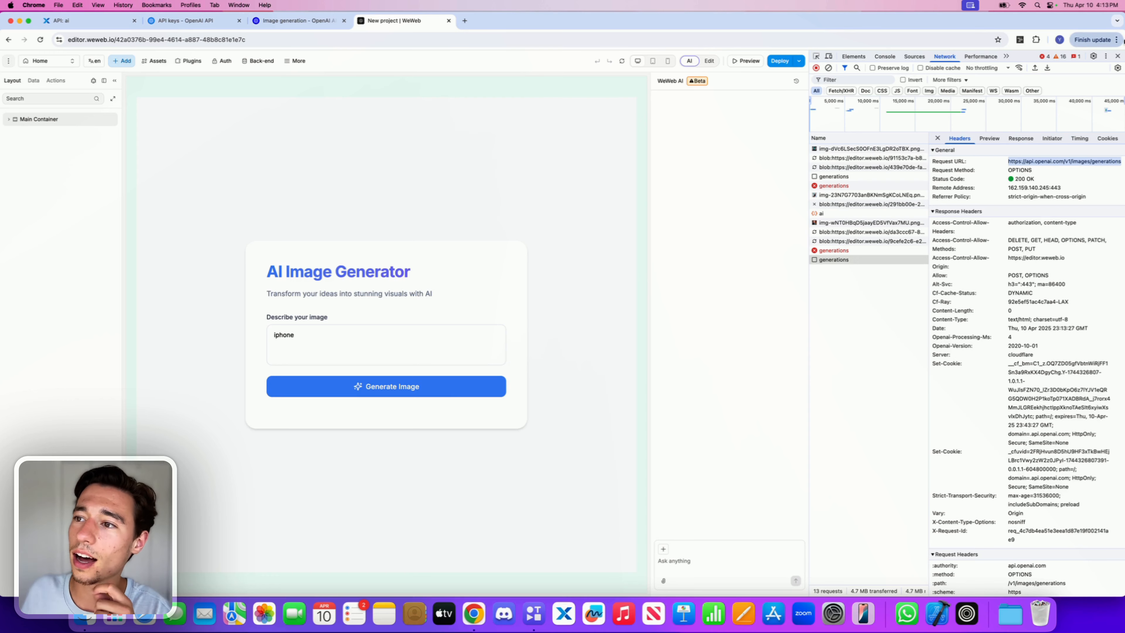
{"action": "left_click", "coordinate": [1118, 56]}
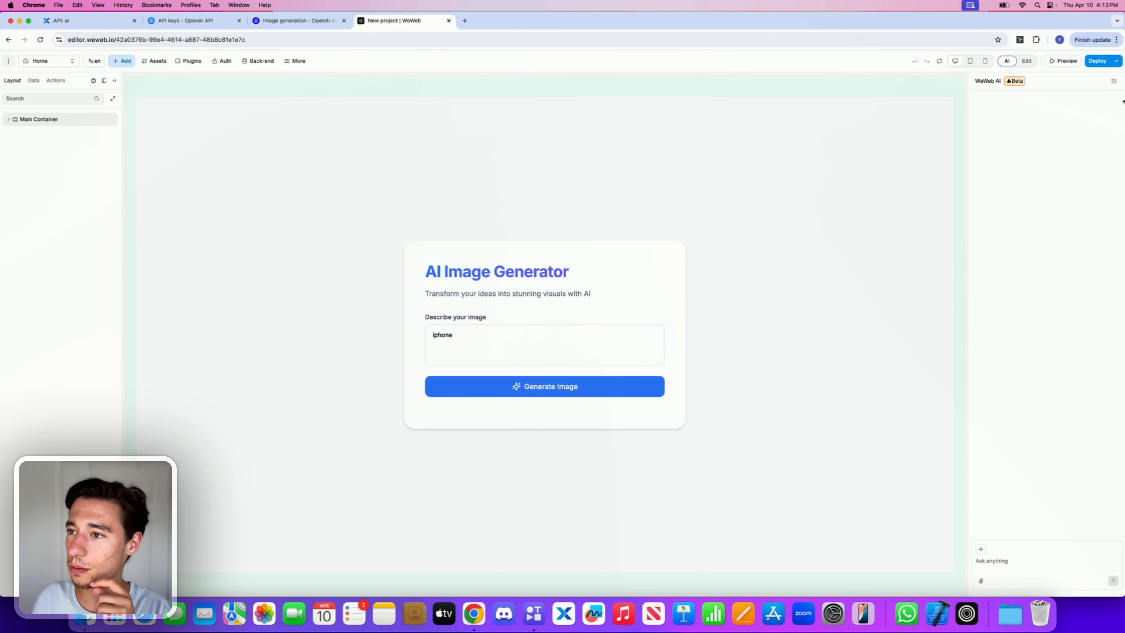
{"action": "left_click", "coordinate": [1113, 81]}
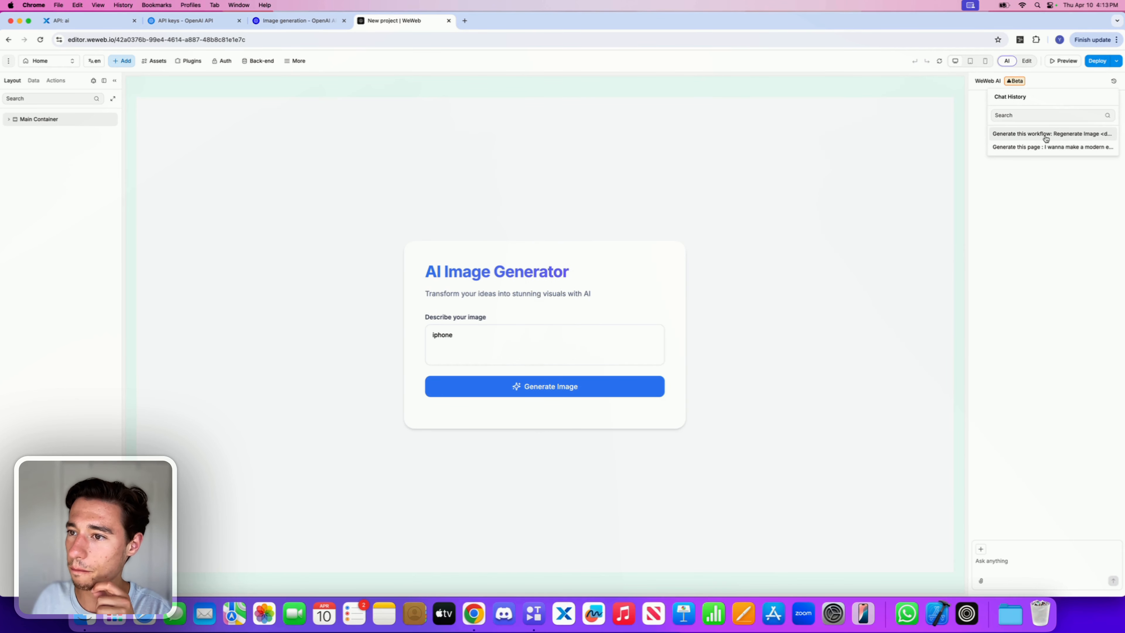
{"action": "left_click", "coordinate": [1018, 148]}
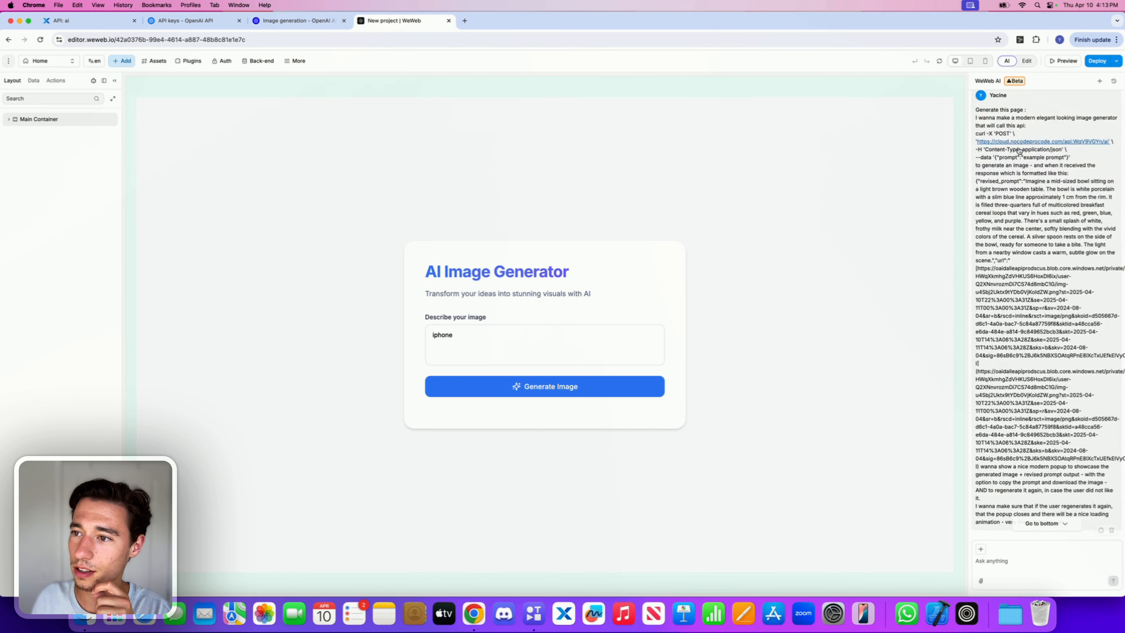
{"action": "left_click", "coordinate": [1113, 81]}
{"action": "left_click", "coordinate": [1052, 135]}
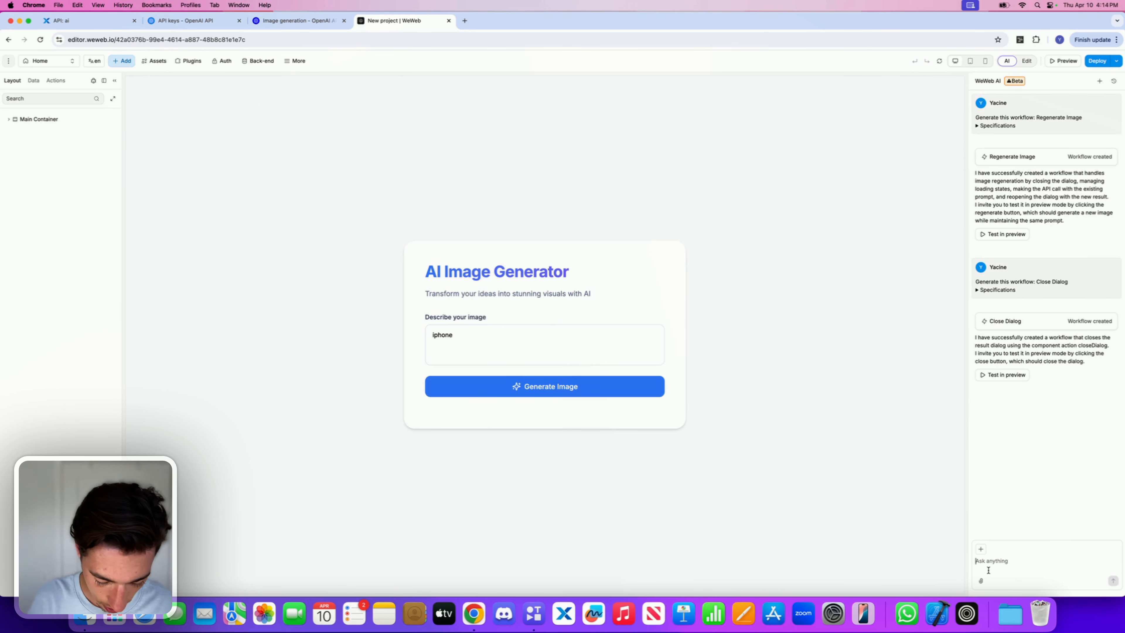
Step: Ask the AI: "regenerate fails - it should regenerate using the same action called when generating the first one (the first one works amazing)"
{"action": "type", "text": "regenerate fails "}
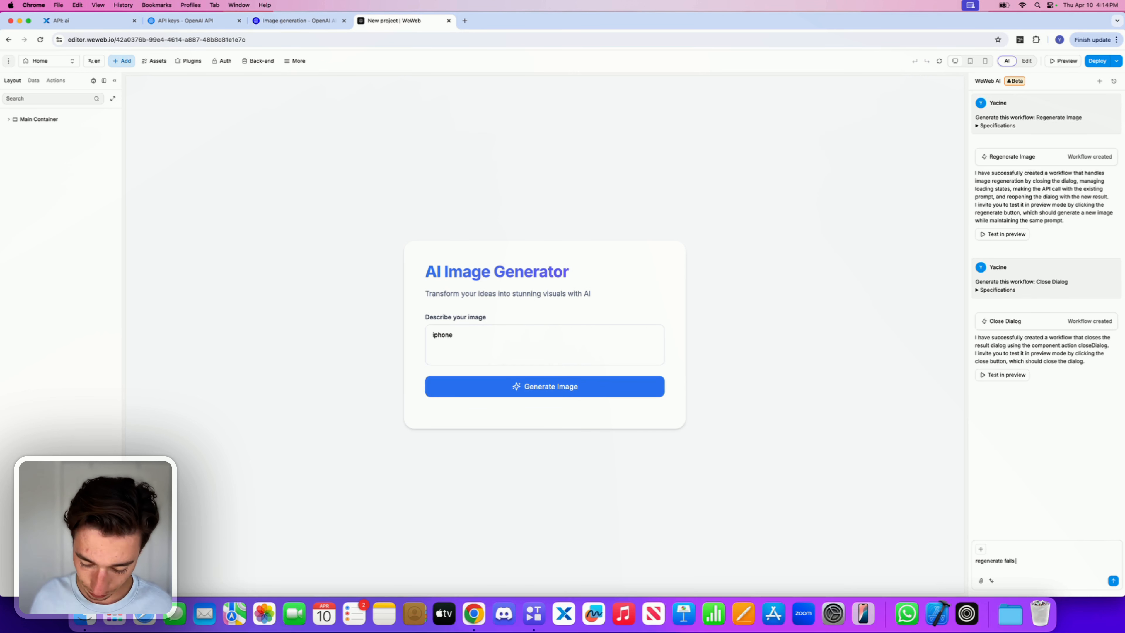
{"action": "type", "text": "- it should"}
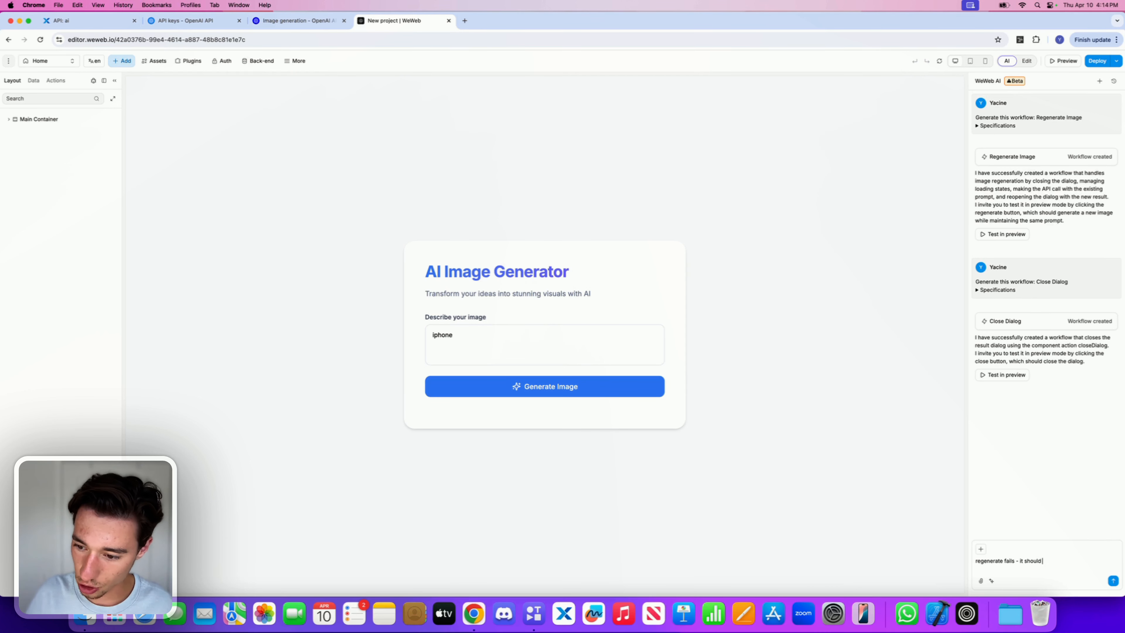
{"action": "type", "text": " regenerate"}
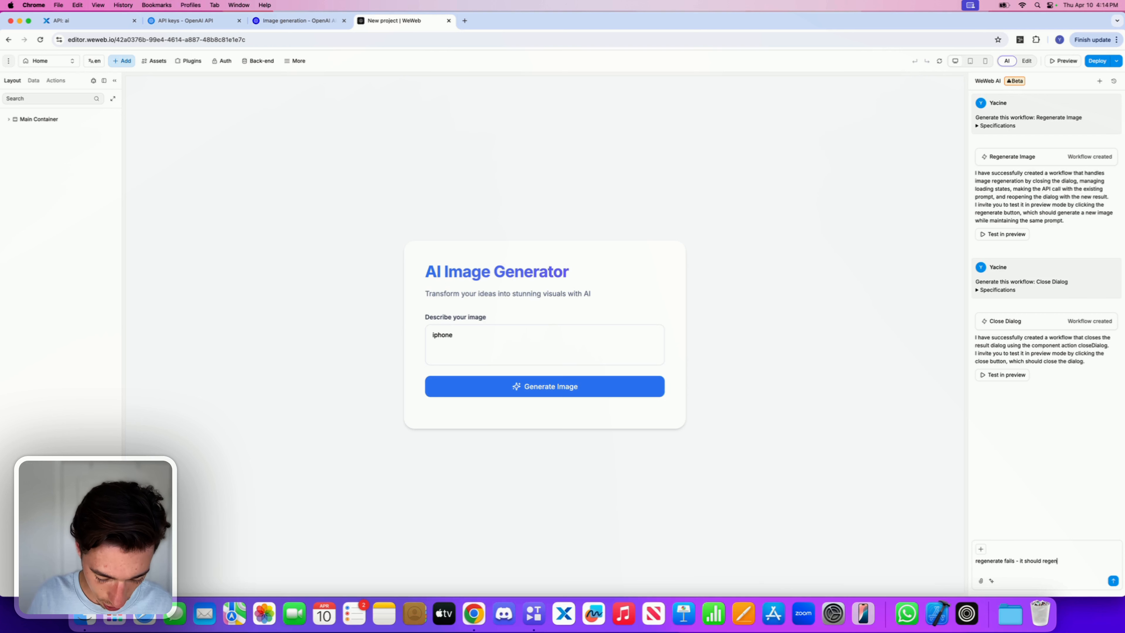
{"action": "type", "text": " the"}
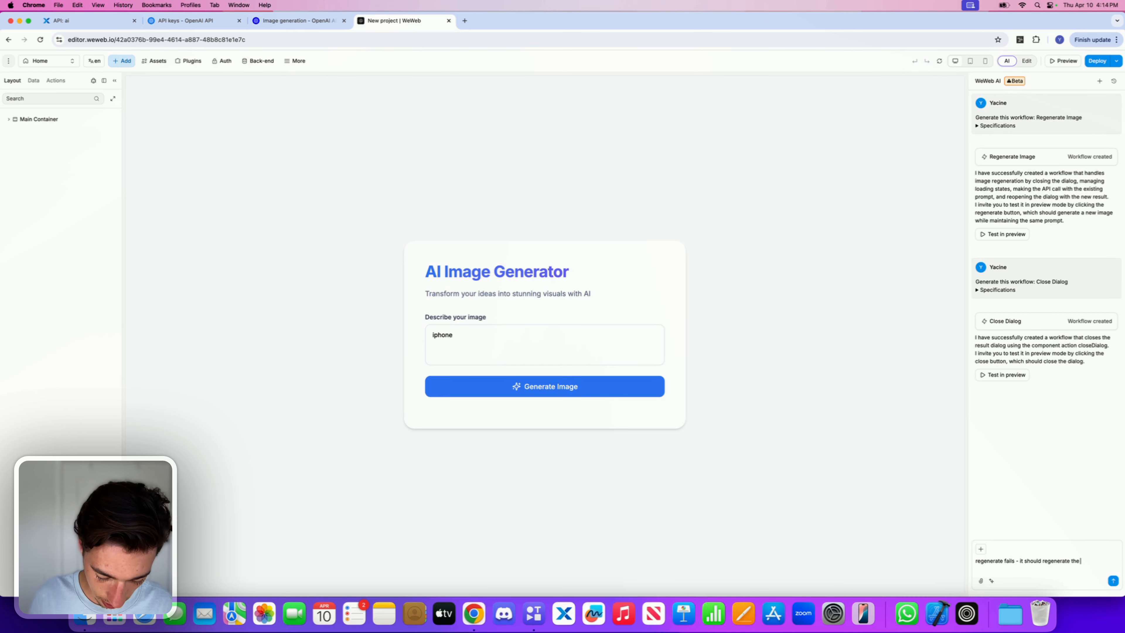
{"action": "key", "text": "BackSpace"}
{"action": "key", "text": "BackSpace"}
{"action": "key", "text": "BackSpace"}
{"action": "type", "text": "using"}
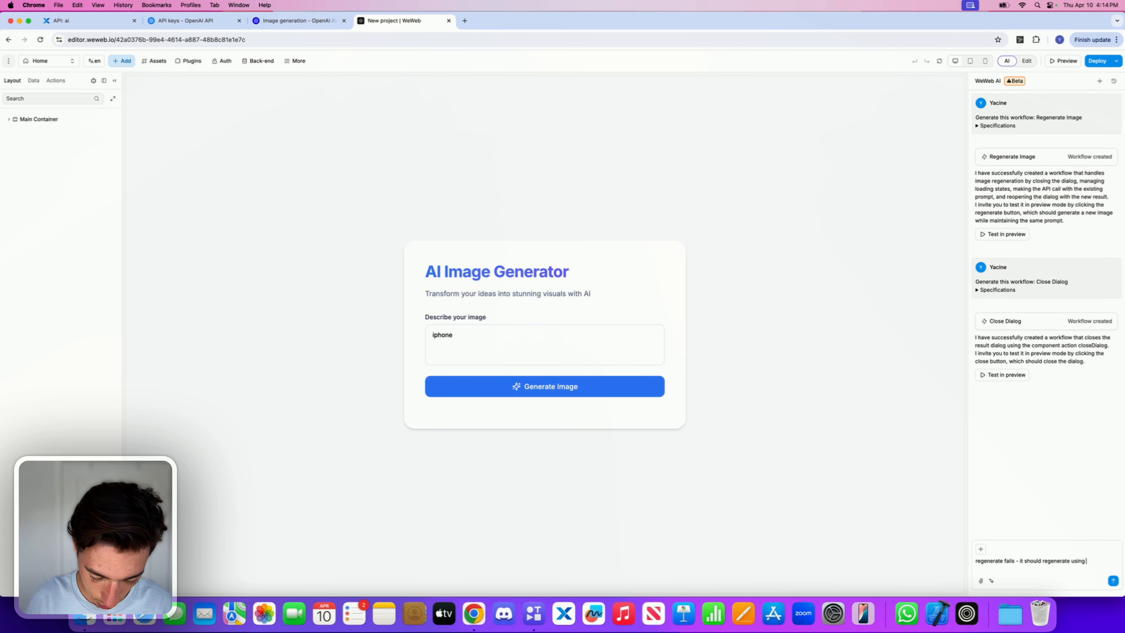
{"action": "type", "text": " the same act"}
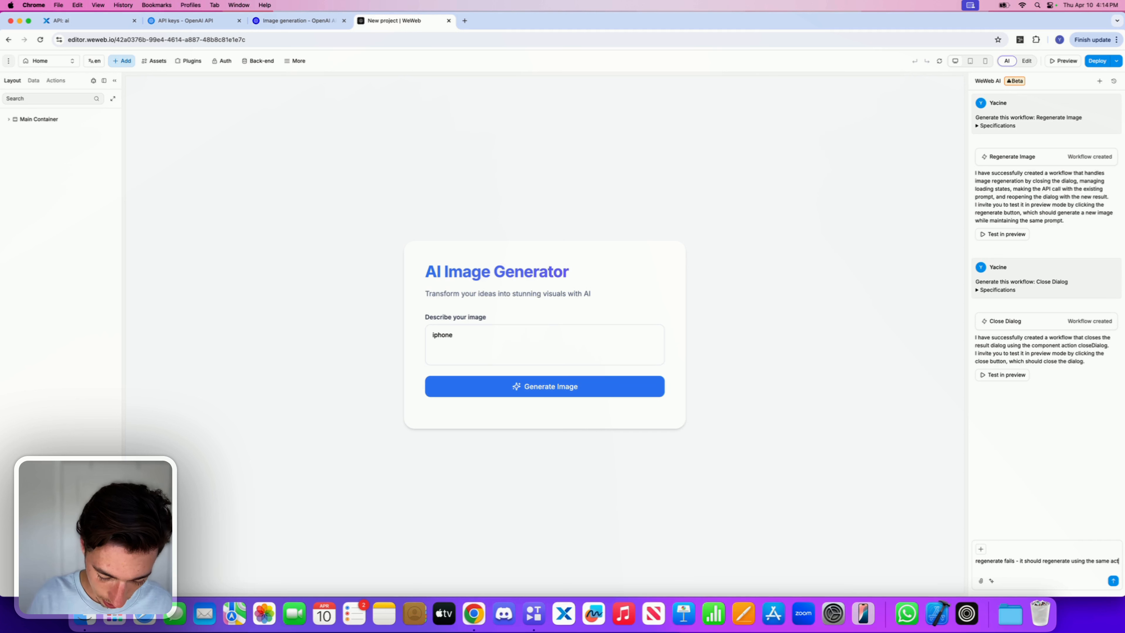
{"action": "type", "text": "ion called"}
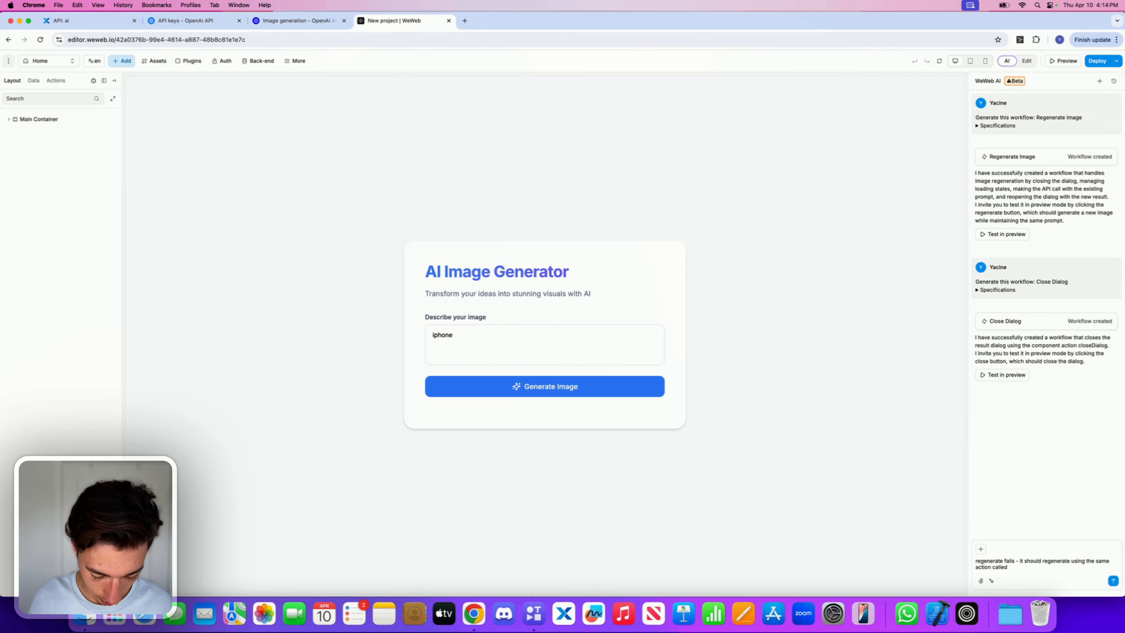
{"action": "type", "text": " when gene"}
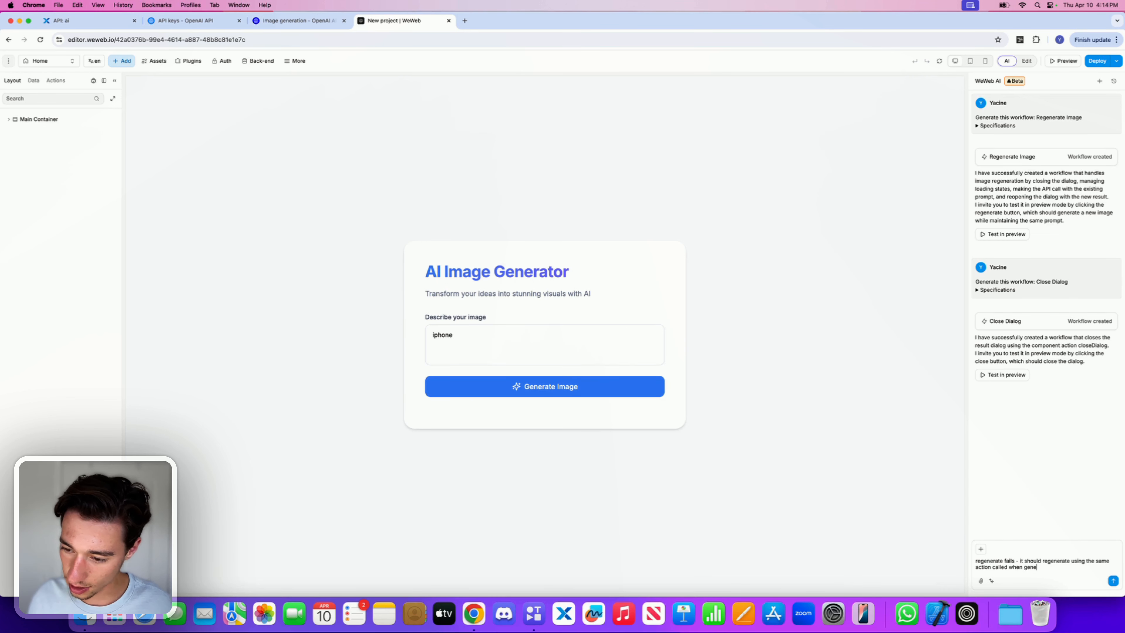
{"action": "type", "text": "rating "}
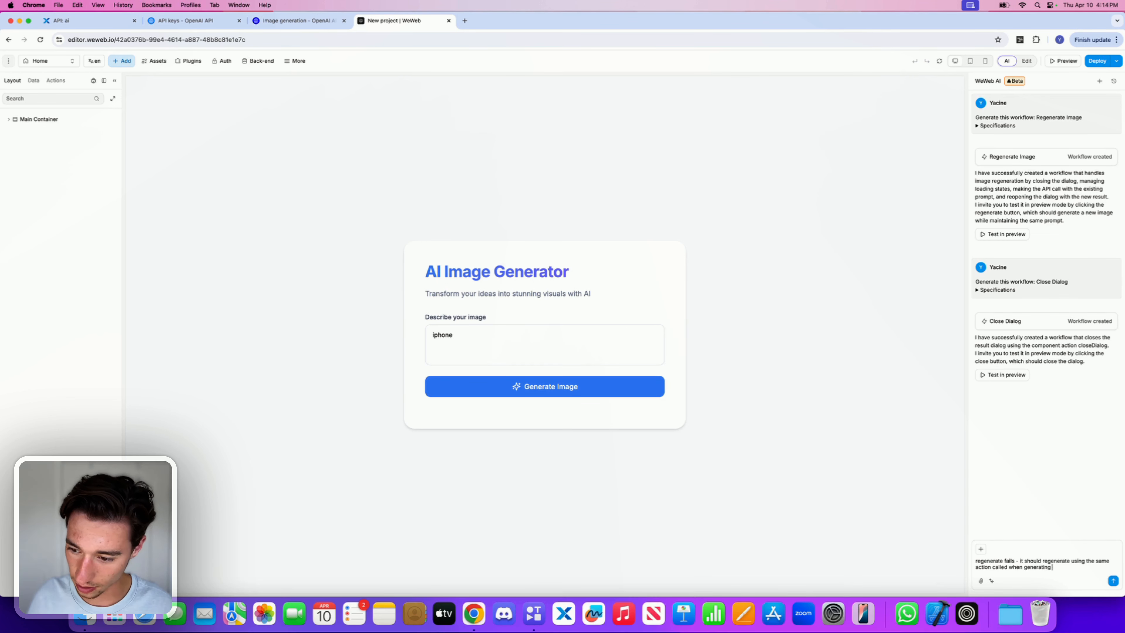
{"action": "type", "text": "the first o"}
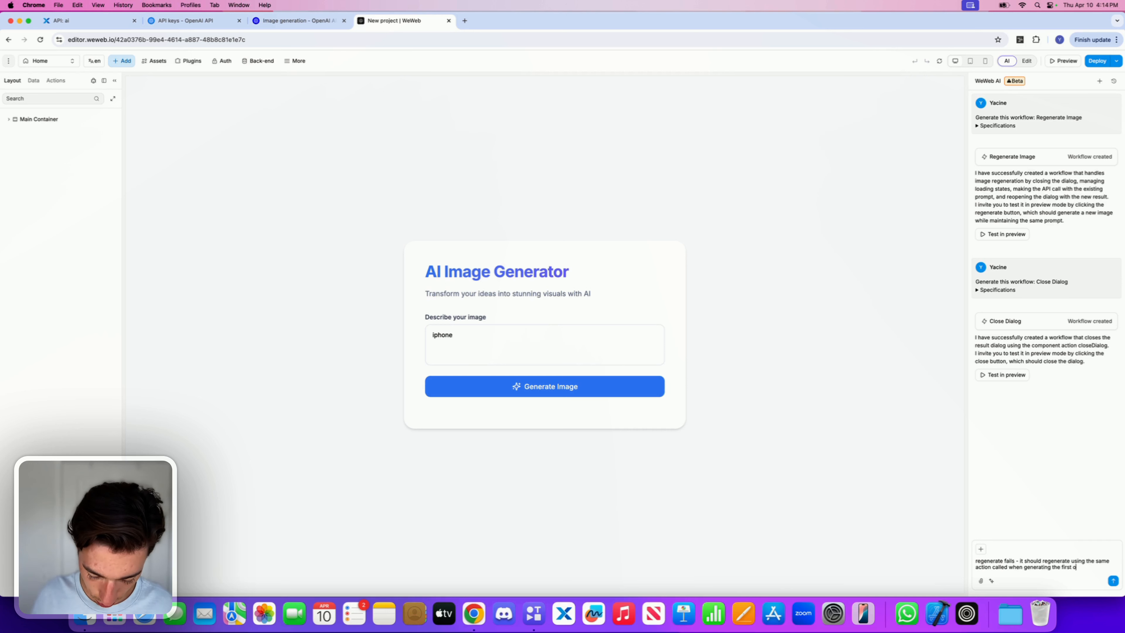
{"action": "type", "text": "ne (the first"}
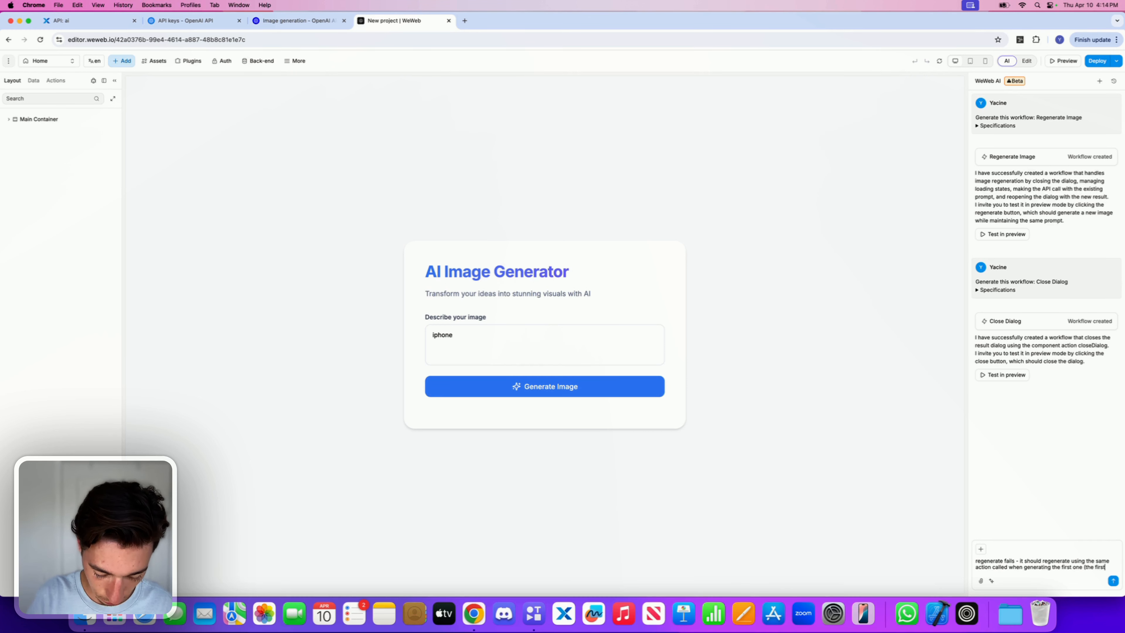
{"action": "type", "text": " one works amazing"}
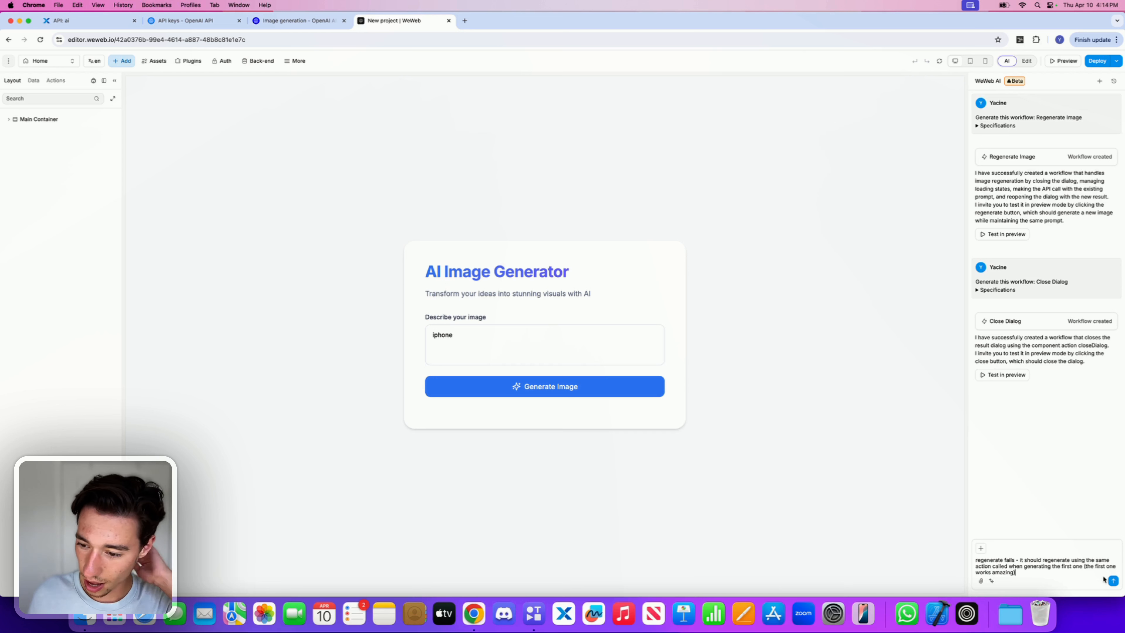
{"action": "type", "text": ")"}
{"action": "left_click", "coordinate": [1113, 581]}
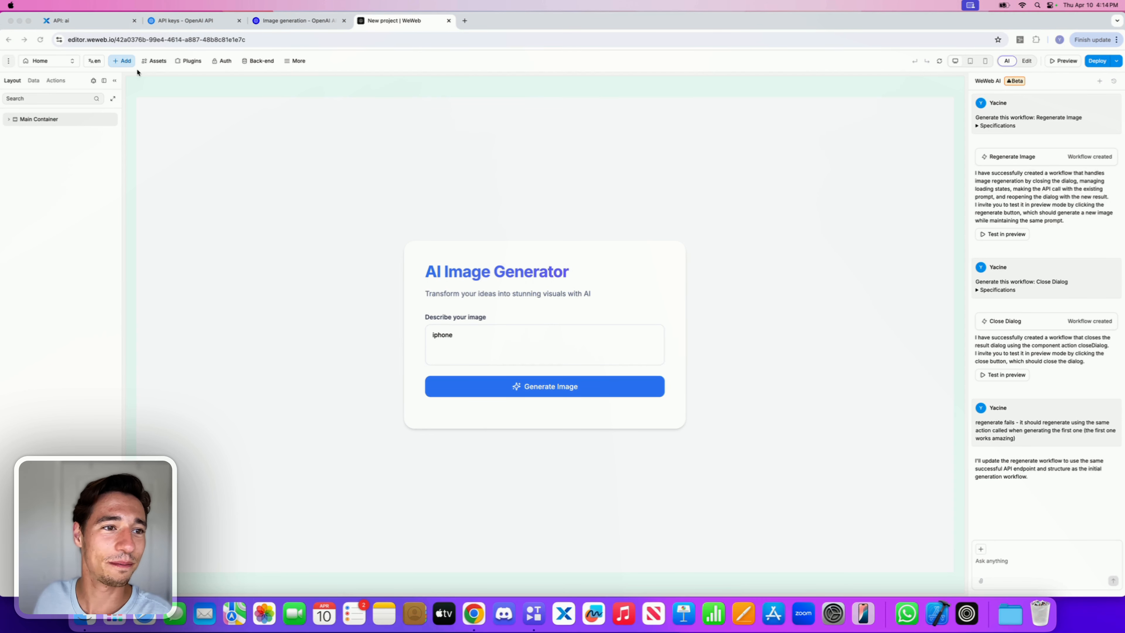
Step: Examine the workflow execution logs in the Actions panel
{"action": "left_click", "coordinate": [57, 83]}
{"action": "left_click", "coordinate": [53, 137]}
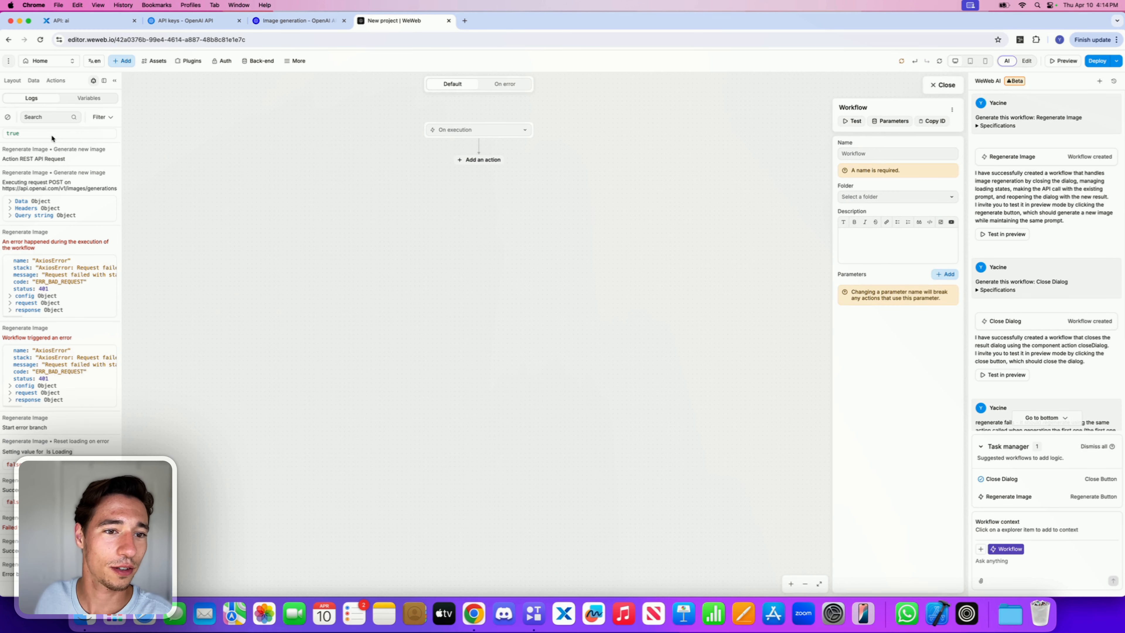
{"action": "left_click", "coordinate": [951, 87]}
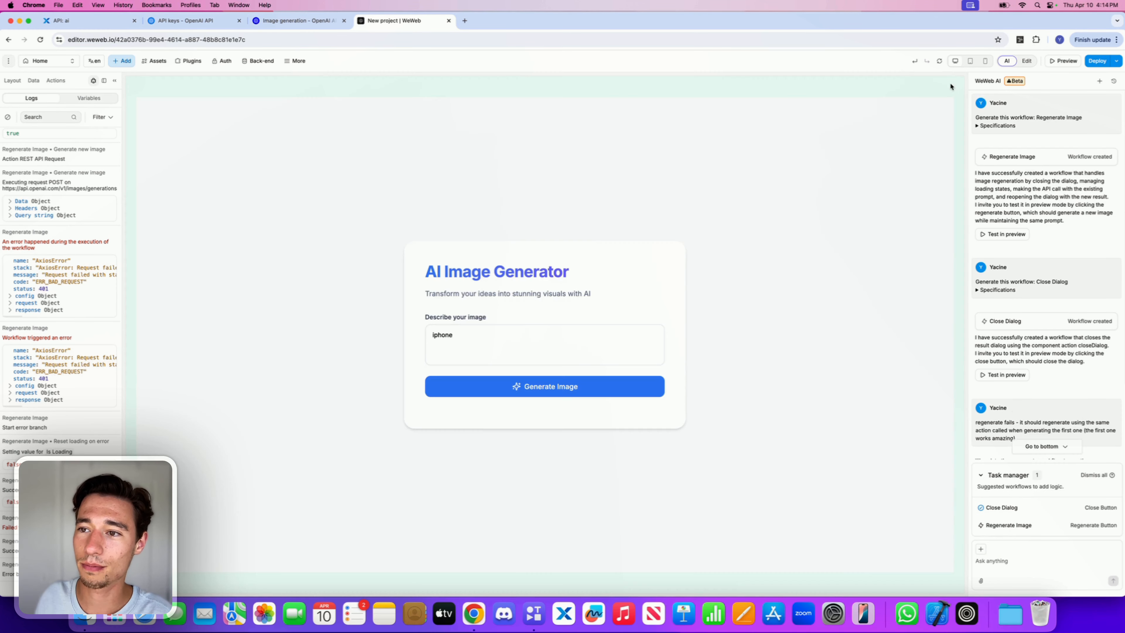
Step: Select the generator form and execute the AI's proposed update to the Regenerate Image workflow
{"action": "left_click", "coordinate": [486, 348]}
{"action": "left_click", "coordinate": [486, 315]}
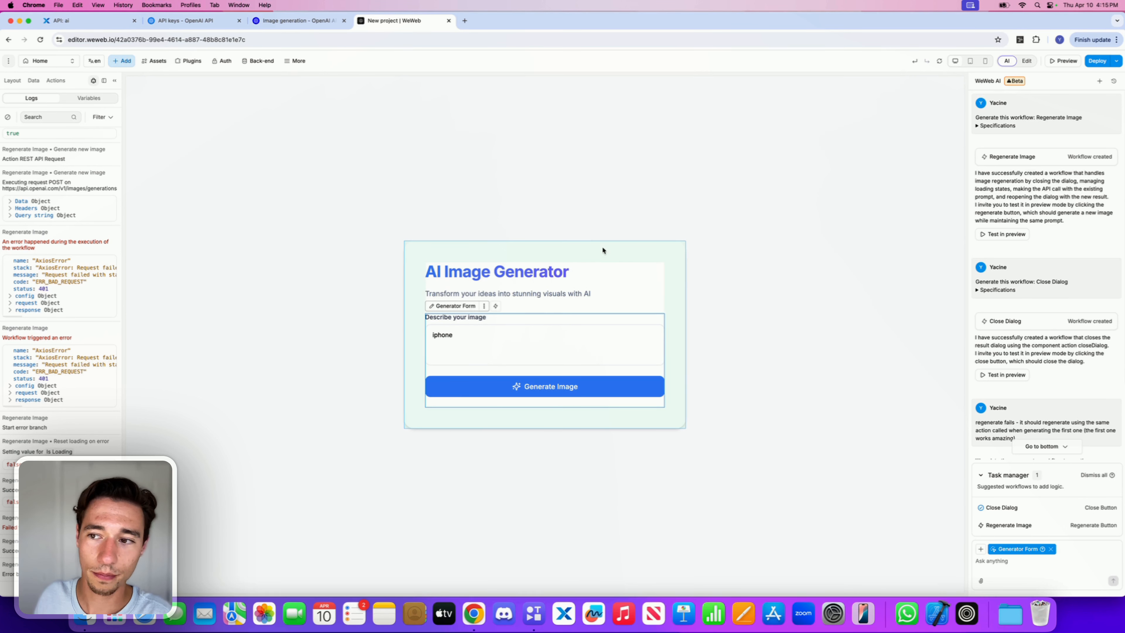
{"action": "scroll", "coordinate": [1017, 197], "scroll_direction": "down", "scroll_amount": 3}
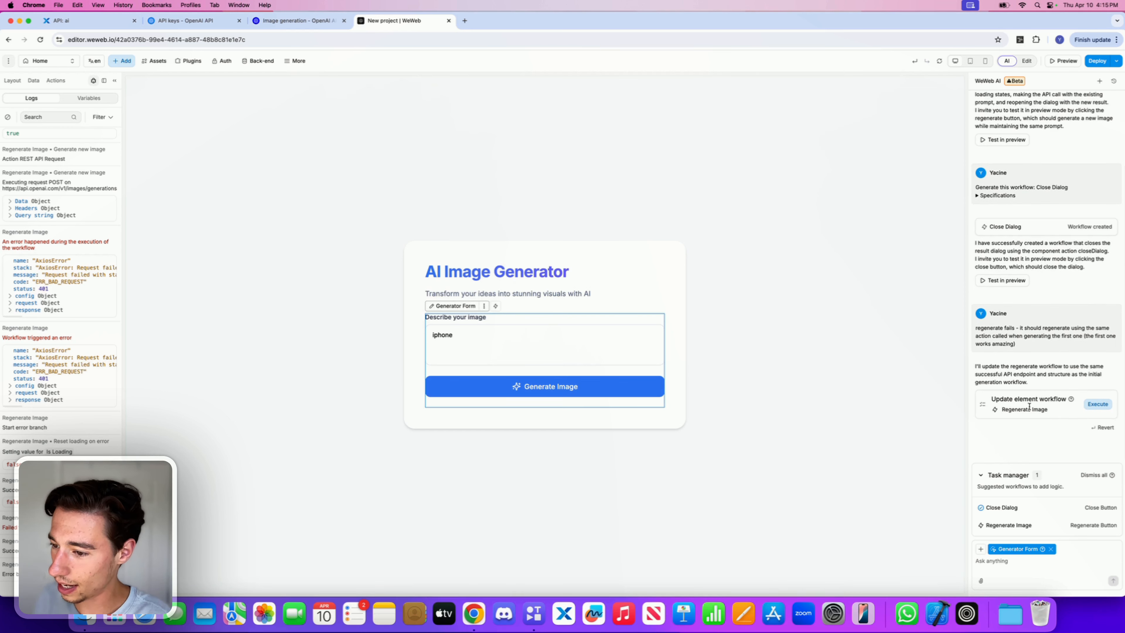
{"action": "left_click", "coordinate": [1098, 405]}
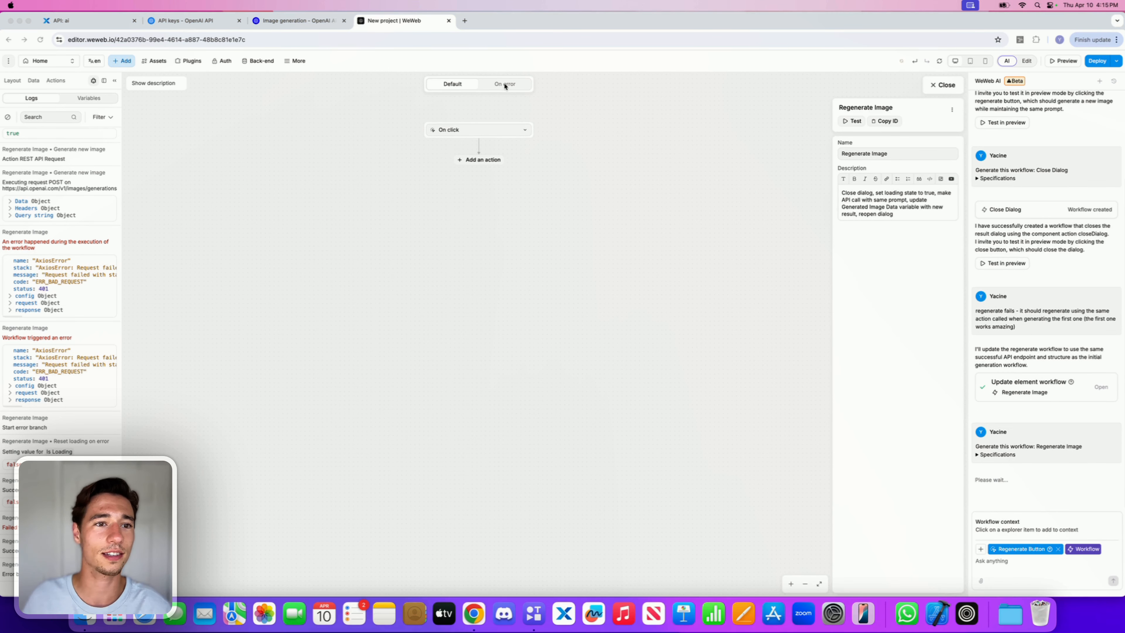
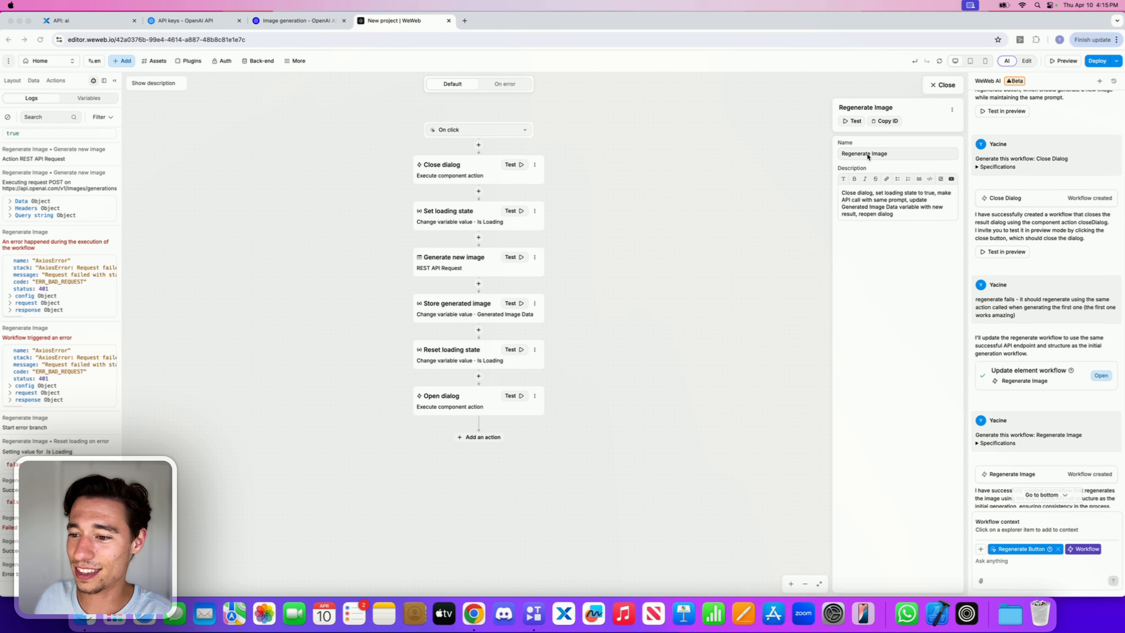
Step: Reload the editor page
{"action": "scroll", "coordinate": [1019, 224], "scroll_direction": "down", "scroll_amount": 3}
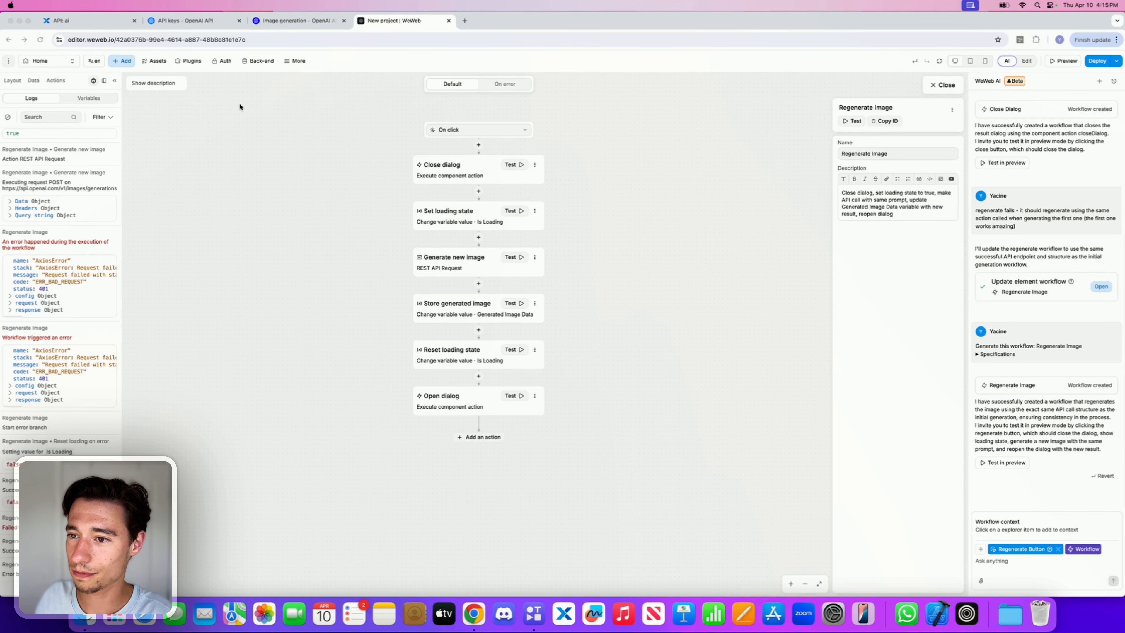
{"action": "left_click", "coordinate": [40, 44]}
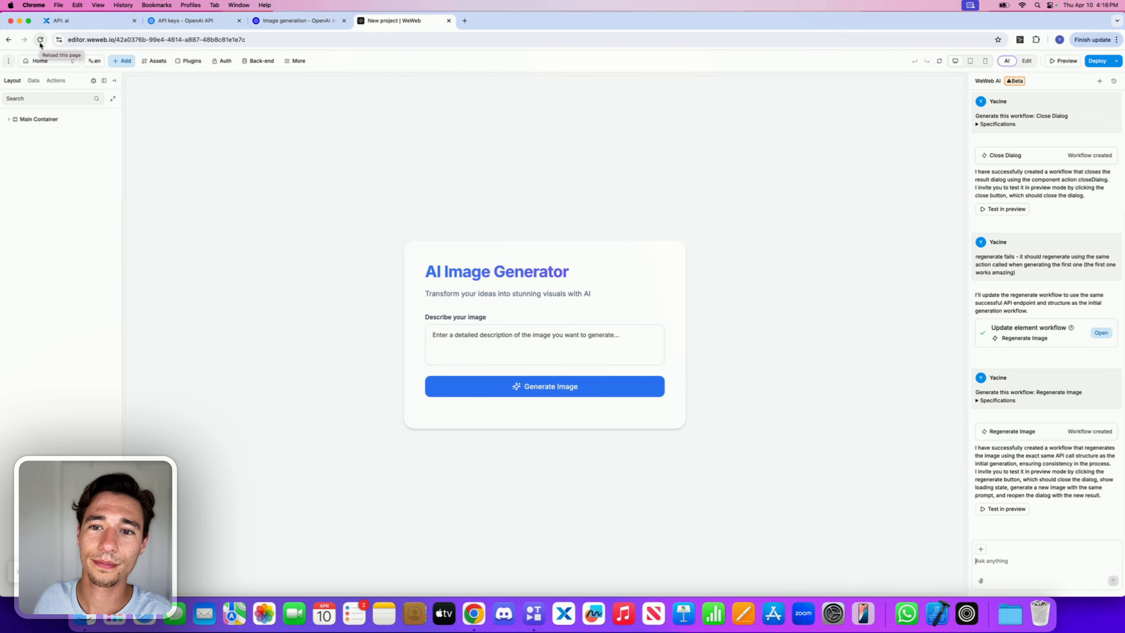
{"action": "left_click", "coordinate": [655, 69]}
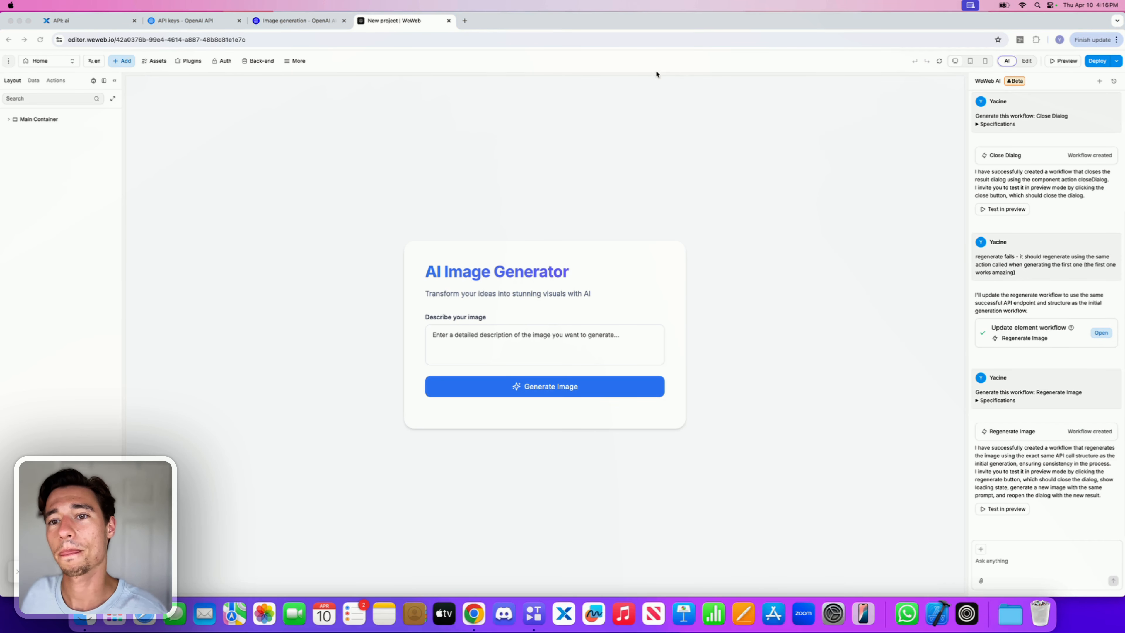
Step: Switch to preview mode and enter "moneky" as the image description
{"action": "left_click", "coordinate": [1063, 61]}
{"action": "left_click", "coordinate": [576, 341]}
{"action": "type", "text": "moneky"}
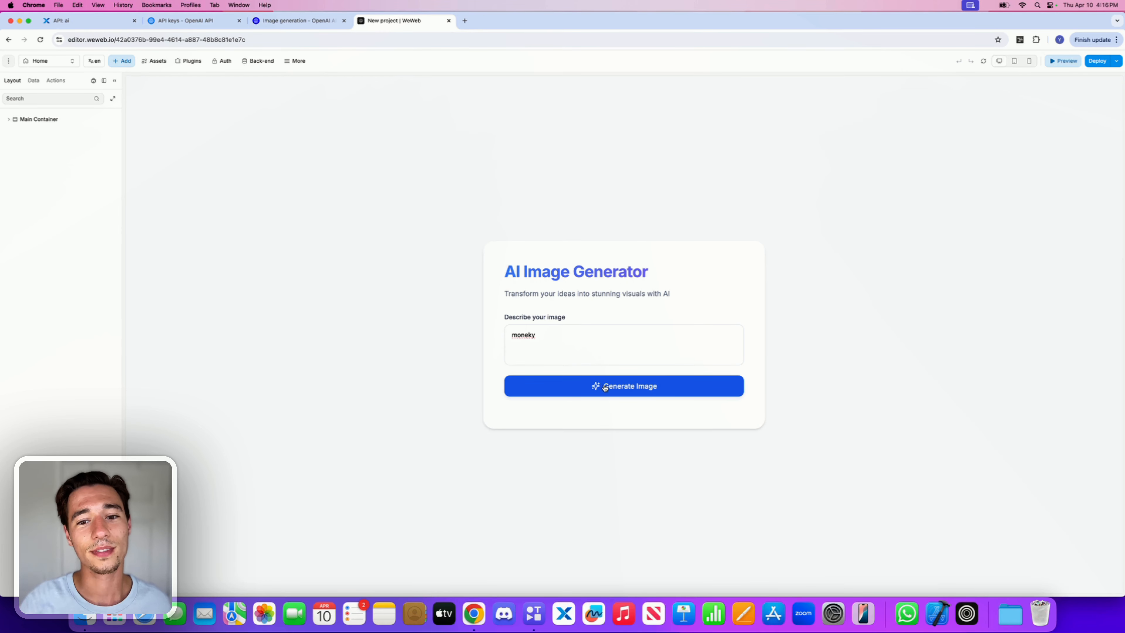
Step: Open the browser DevTools on the Network panel
{"action": "right_click", "coordinate": [779, 247]}
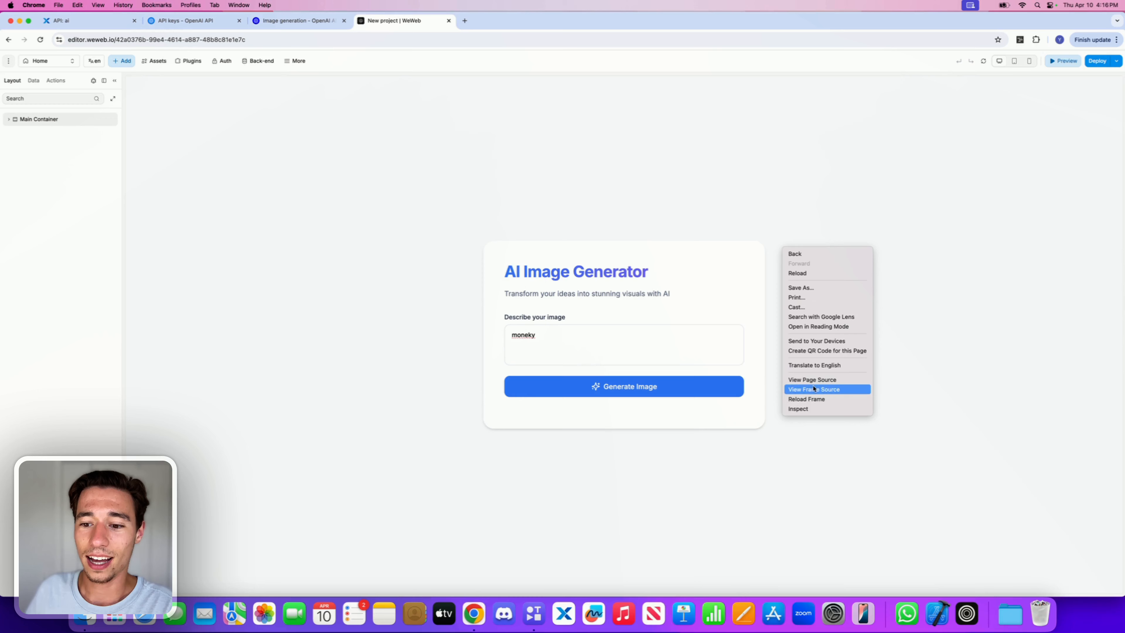
{"action": "left_click", "coordinate": [806, 410]}
{"action": "left_click", "coordinate": [944, 57]}
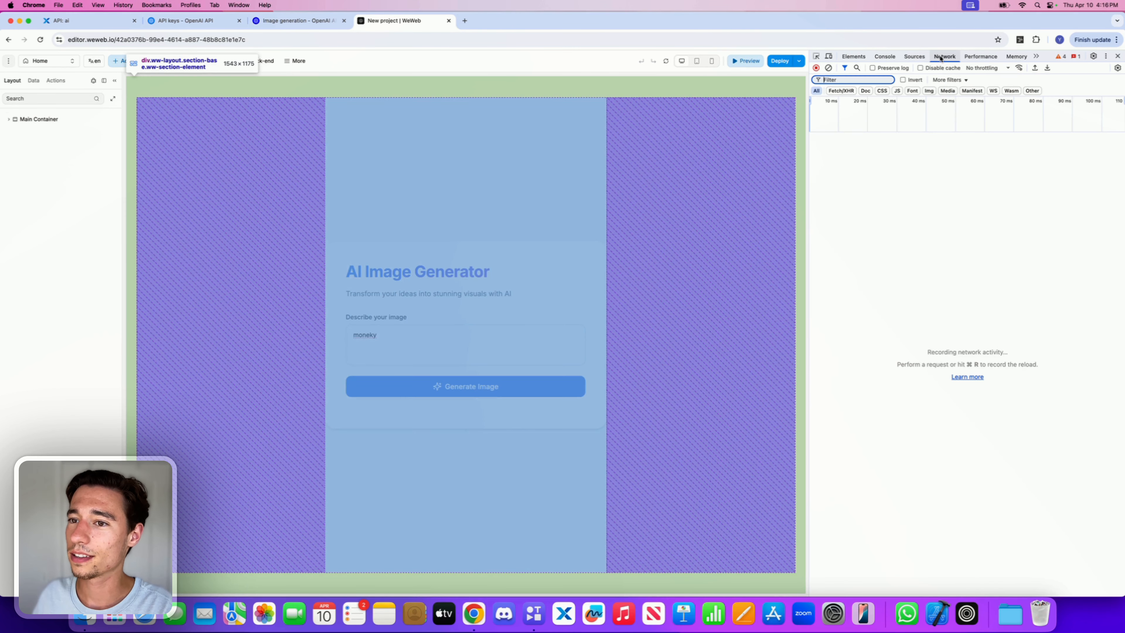
Step: Generate the image and inspect the resulting ai request's headers
{"action": "left_click", "coordinate": [501, 394]}
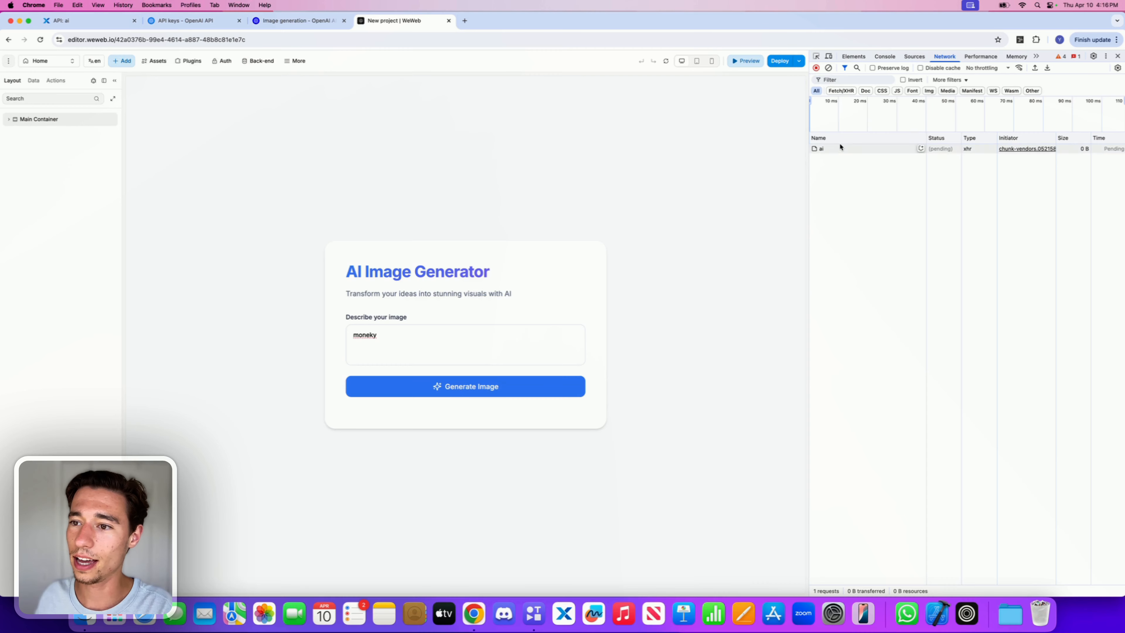
{"action": "left_click", "coordinate": [863, 149]}
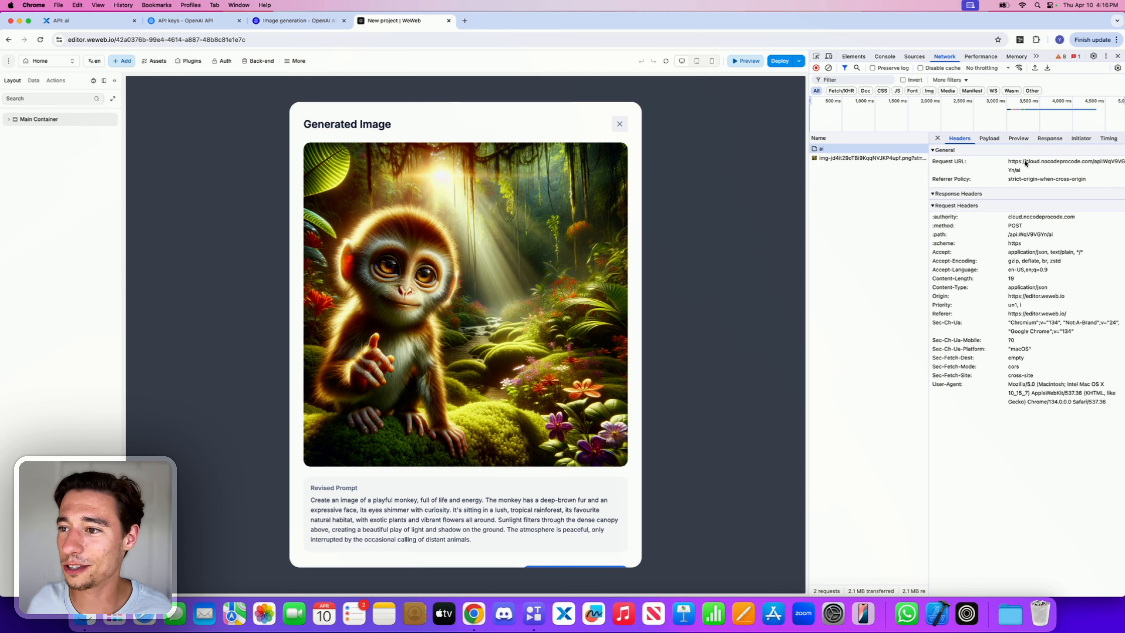
Step: Regenerate the image from the result popup and inspect the generations requests in the Network panel
{"action": "scroll", "coordinate": [512, 472], "scroll_direction": "down", "scroll_amount": 2}
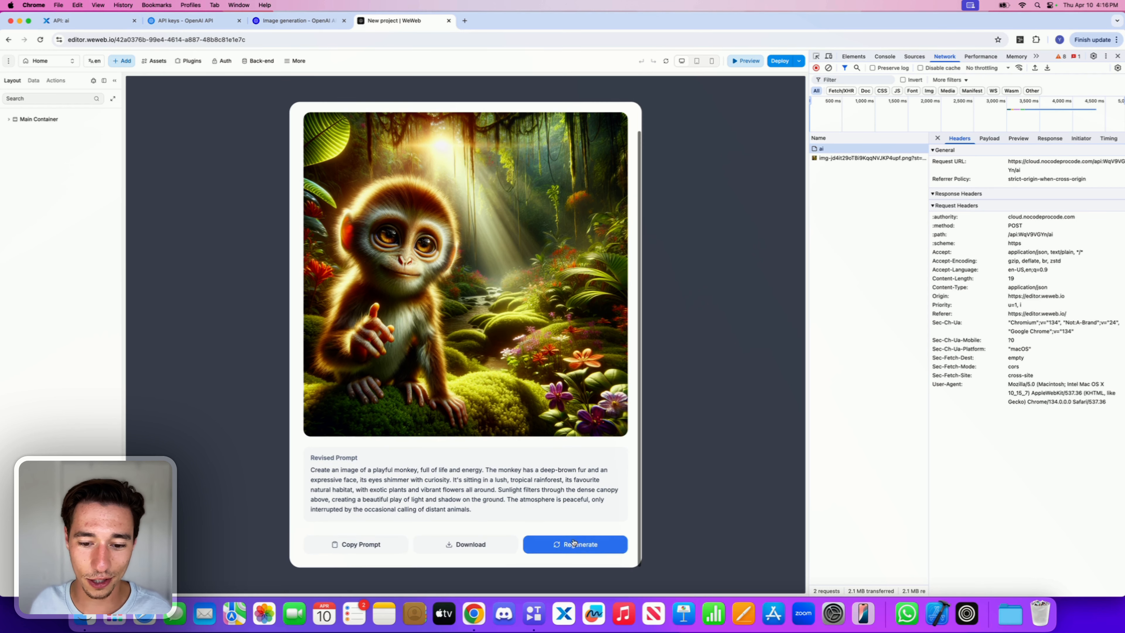
{"action": "left_click", "coordinate": [571, 544]}
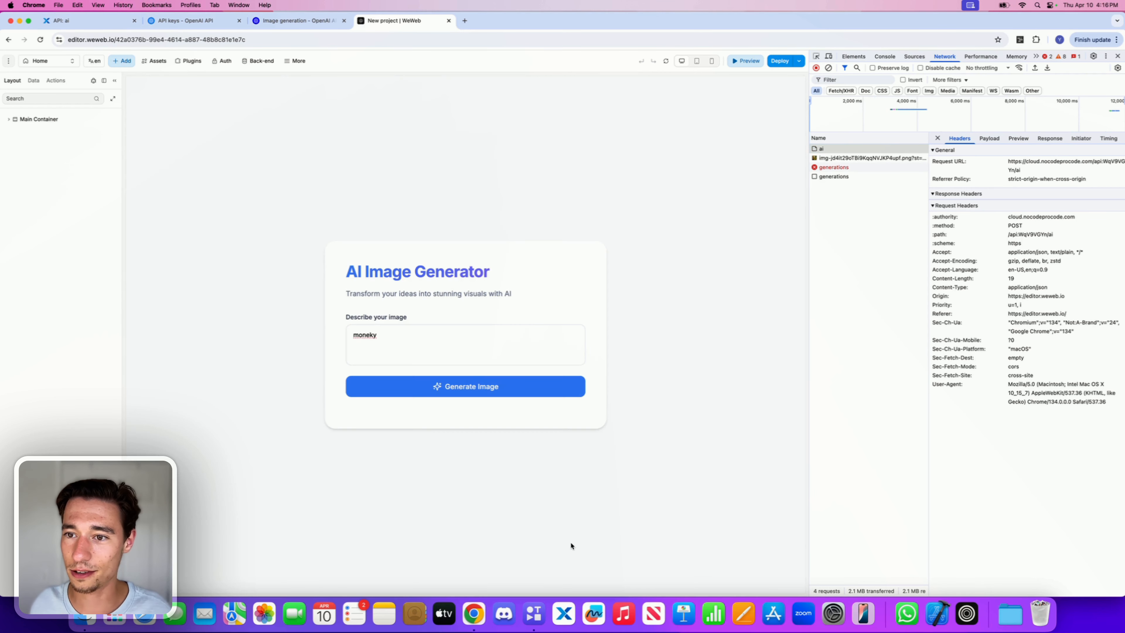
{"action": "left_click", "coordinate": [841, 168]}
{"action": "left_click", "coordinate": [876, 177]}
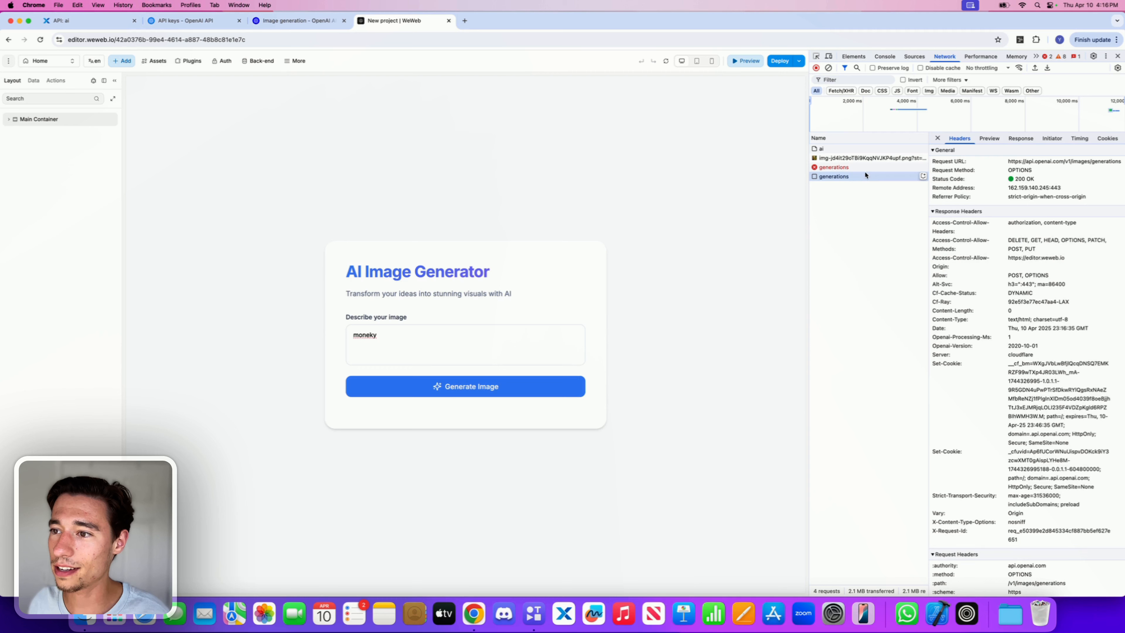
{"action": "left_click", "coordinate": [844, 149]}
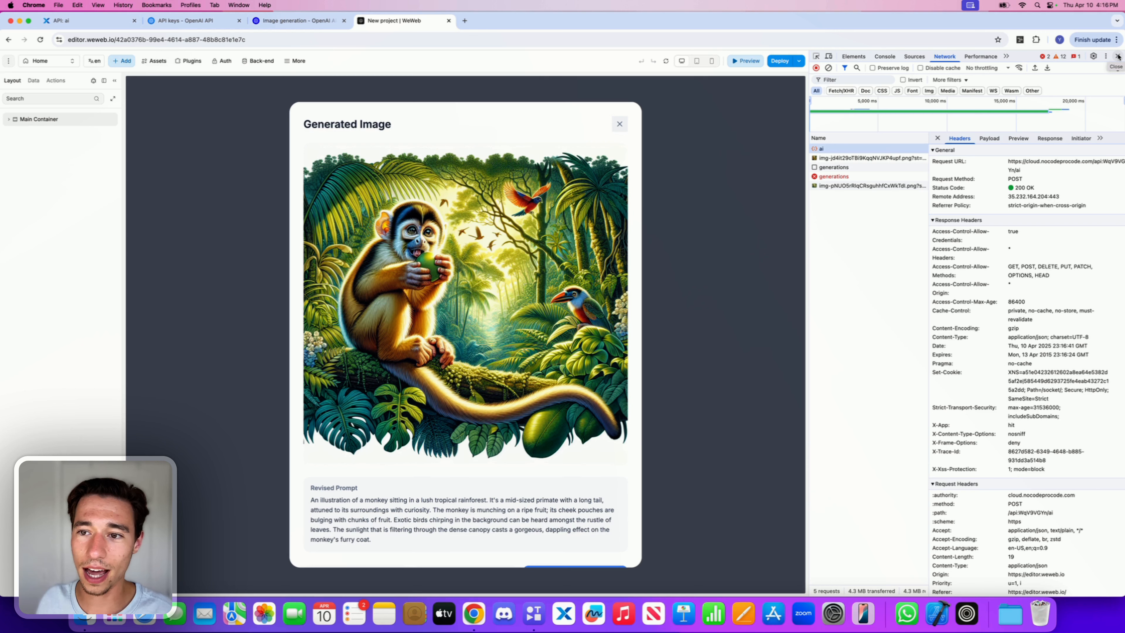
Step: Close the DevTools and the Generated Image popup
{"action": "left_click", "coordinate": [1118, 58]}
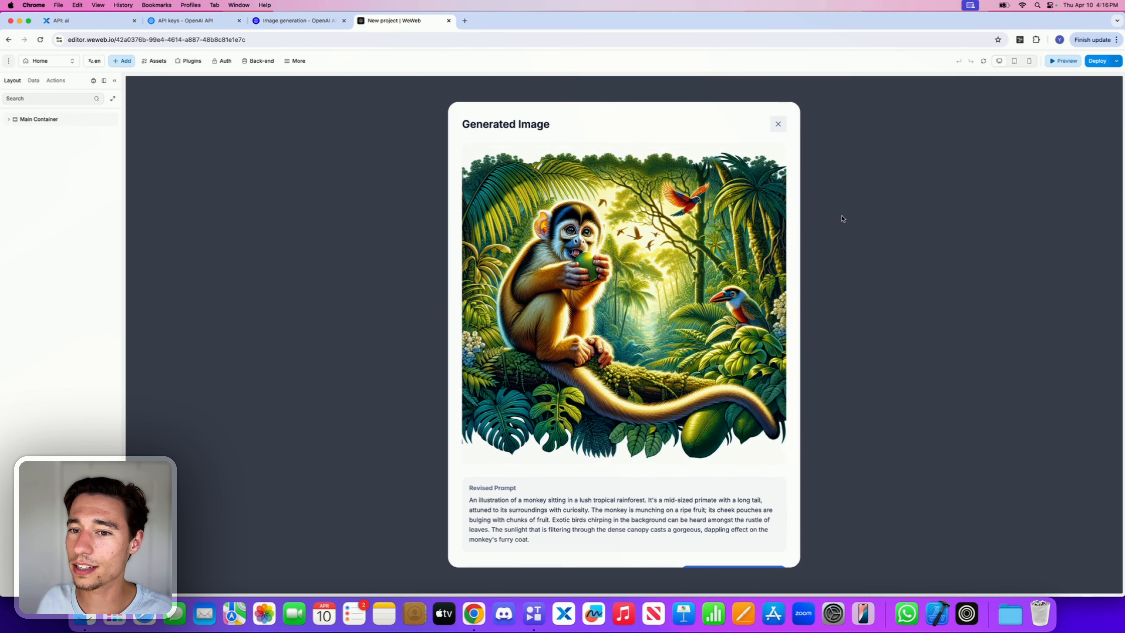
{"action": "left_click", "coordinate": [780, 124]}
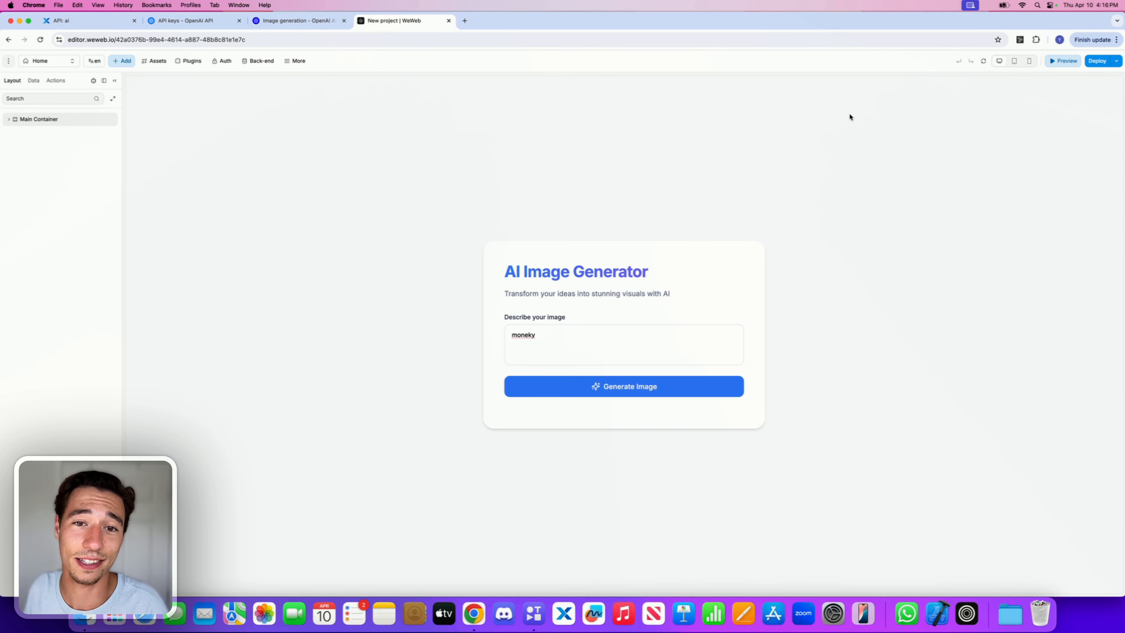
Step: Return to edit mode and open the generator form's Generate Image workflow
{"action": "left_click", "coordinate": [1064, 63]}
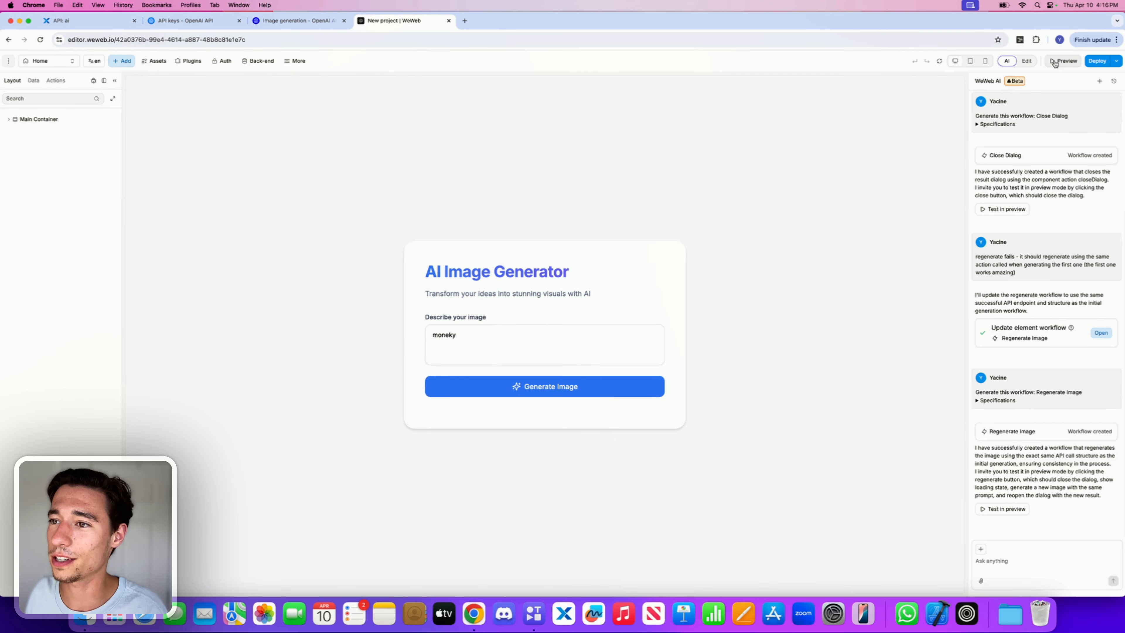
{"action": "left_click", "coordinate": [1030, 62]}
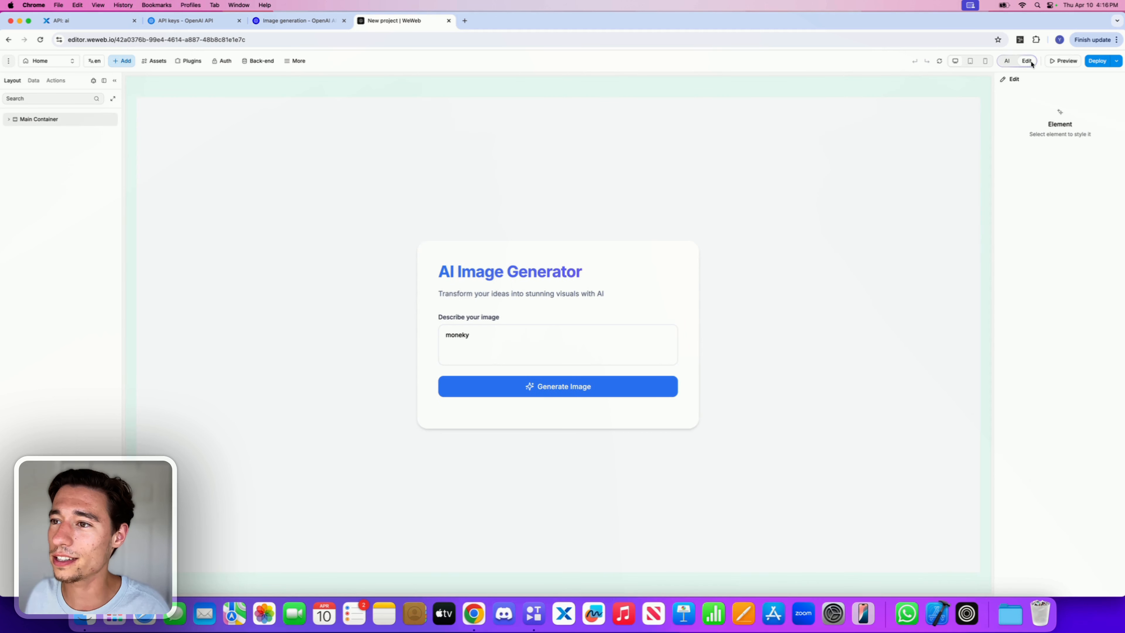
{"action": "left_click", "coordinate": [522, 373]}
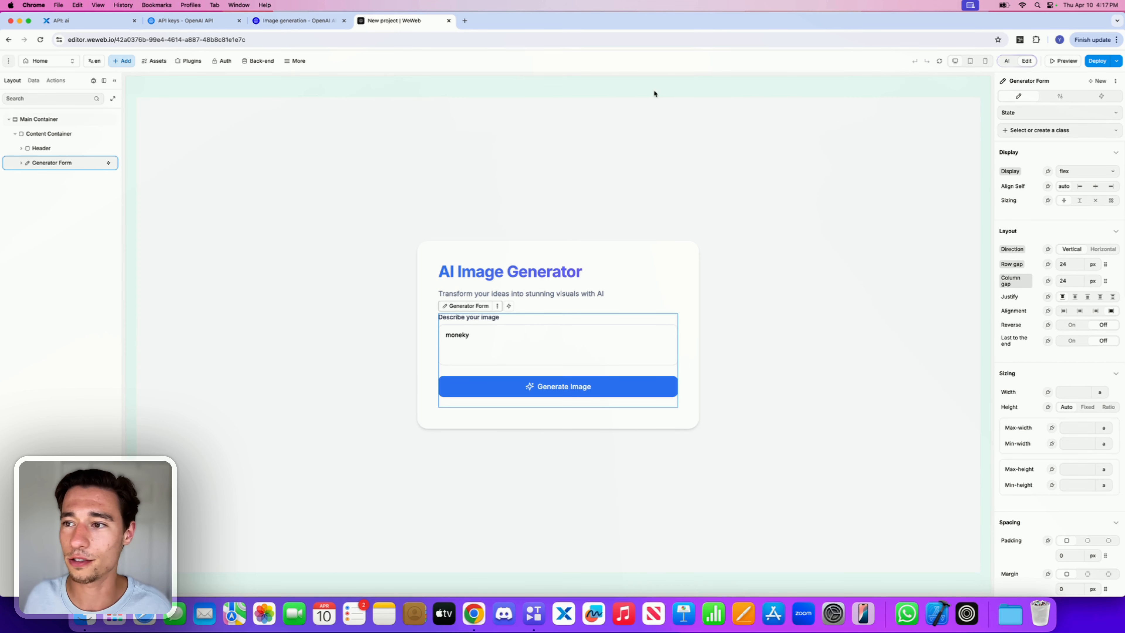
{"action": "left_click", "coordinate": [1102, 96]}
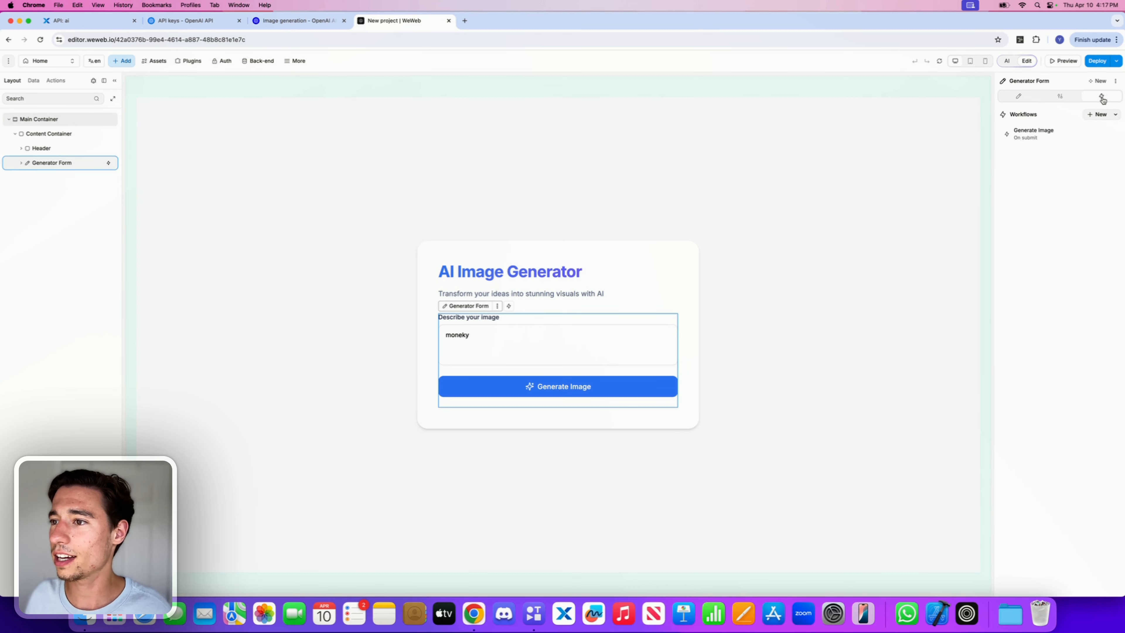
{"action": "left_click", "coordinate": [1051, 138]}
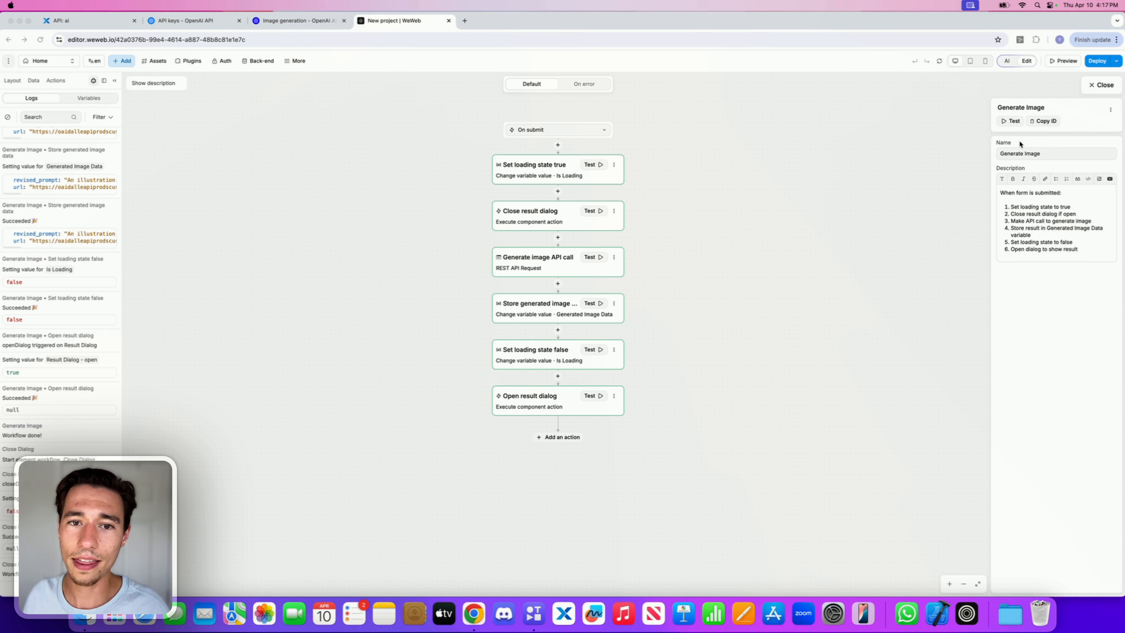
Step: Copy the Generate Image workflow and close the workflow editor
{"action": "left_click", "coordinate": [1114, 110]}
{"action": "left_click", "coordinate": [1111, 112]}
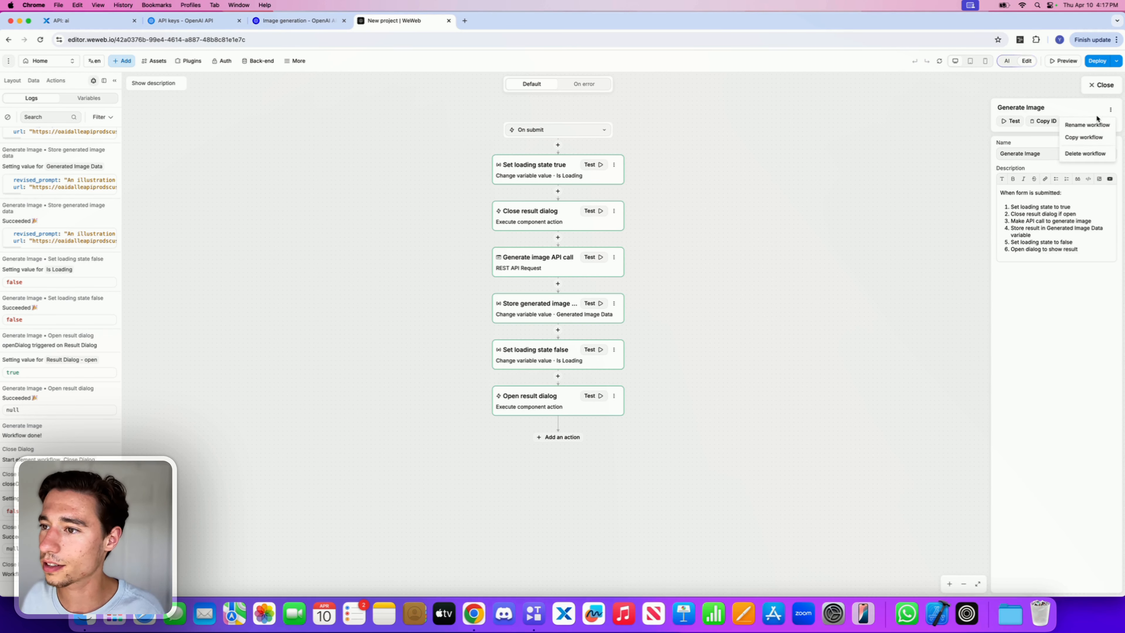
{"action": "left_click", "coordinate": [1079, 138]}
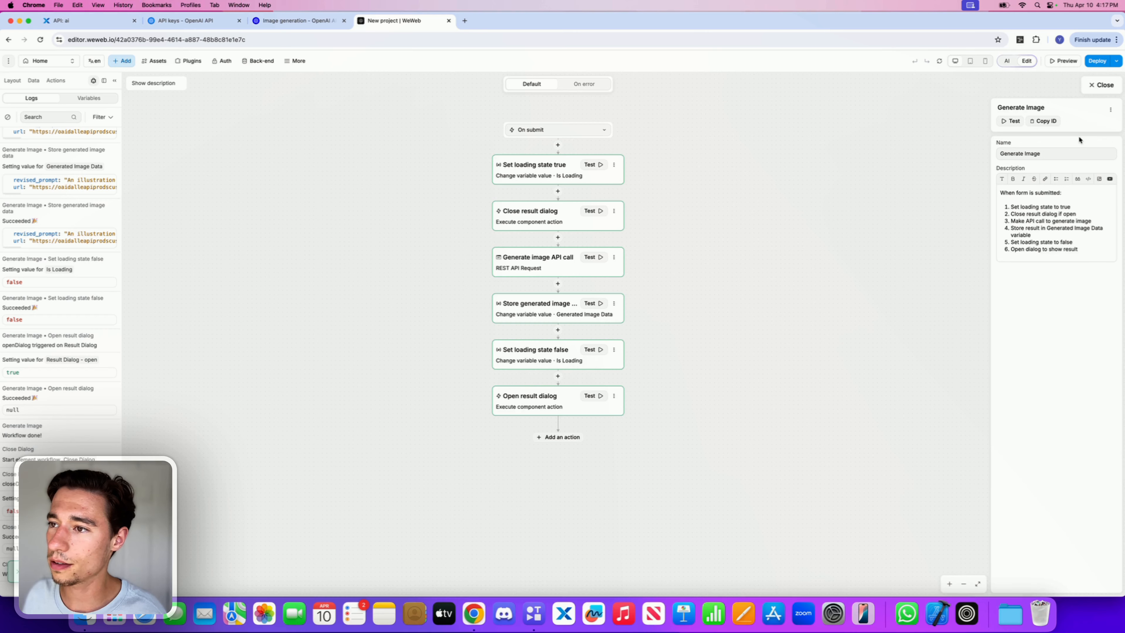
{"action": "left_click", "coordinate": [1100, 85]}
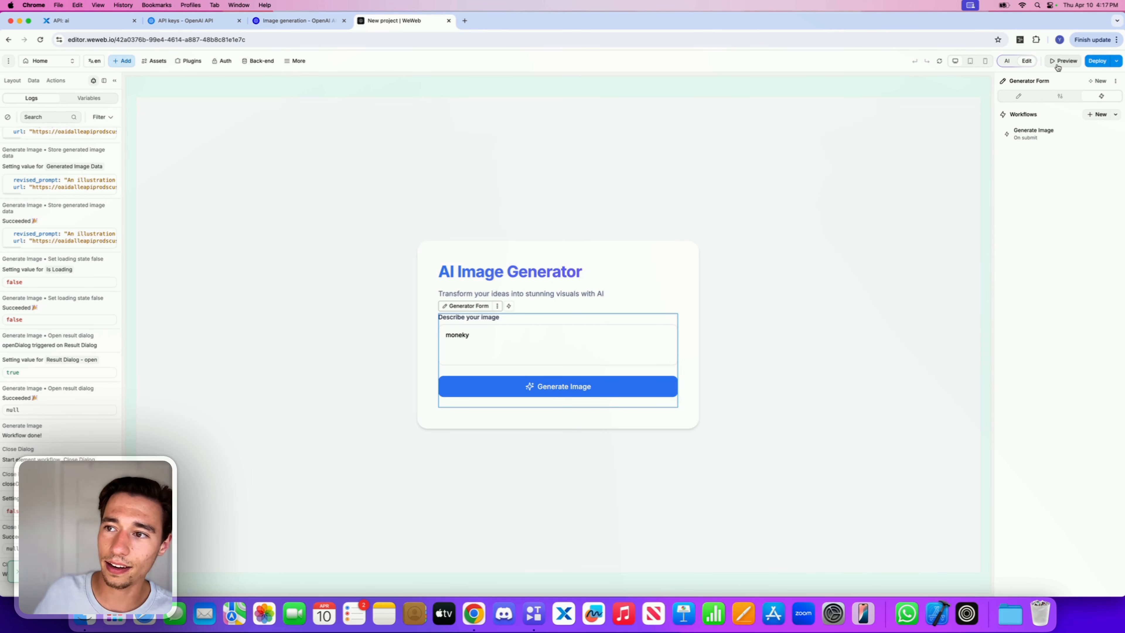
Step: Copy the Generate image API call action from the Generate Image workflow
{"action": "left_click", "coordinate": [1065, 134]}
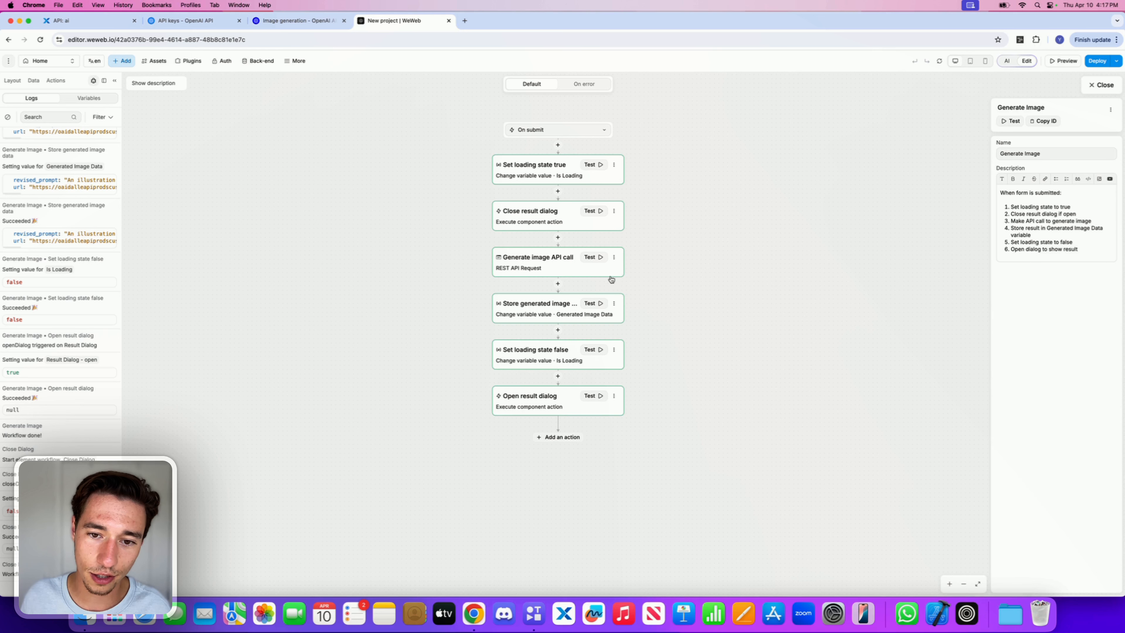
{"action": "left_click", "coordinate": [614, 257]}
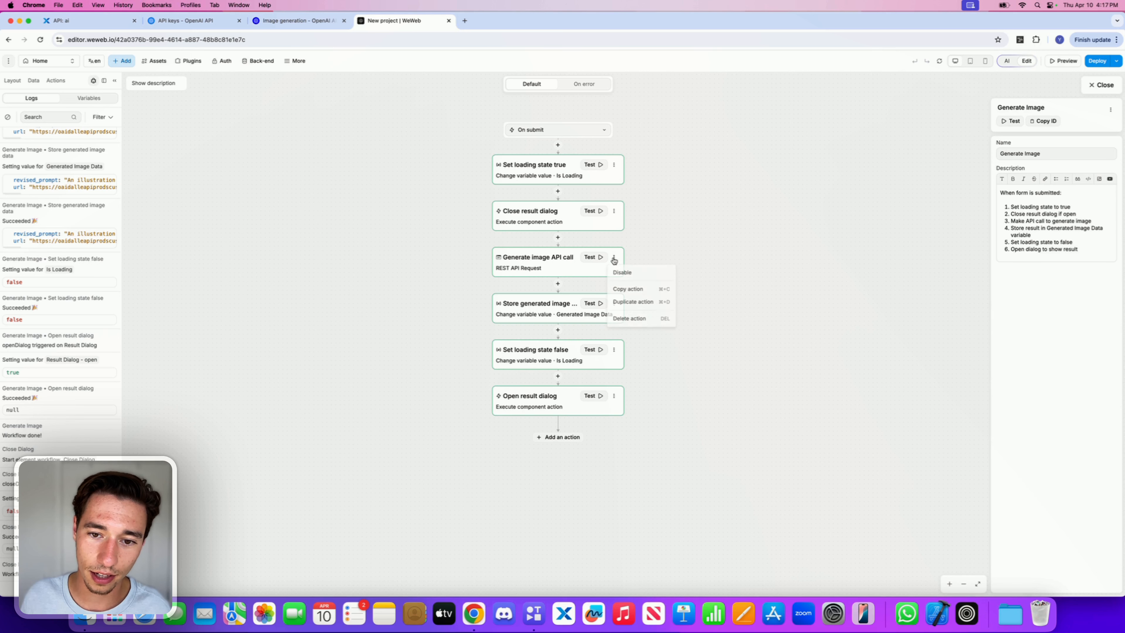
{"action": "left_click", "coordinate": [623, 290]}
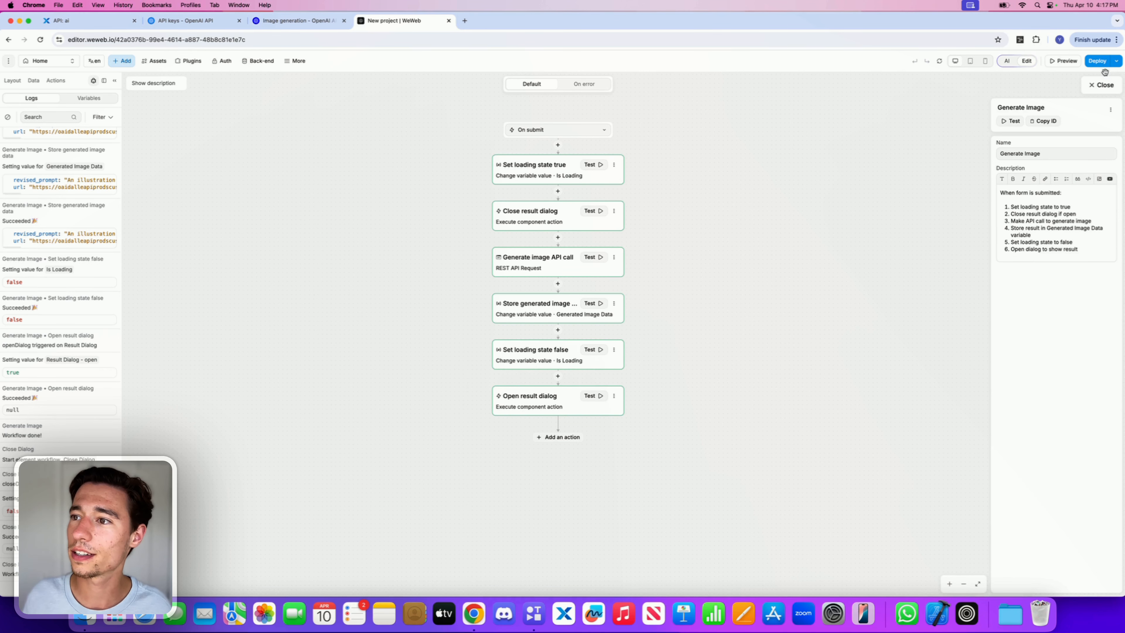
{"action": "left_click", "coordinate": [1100, 85]}
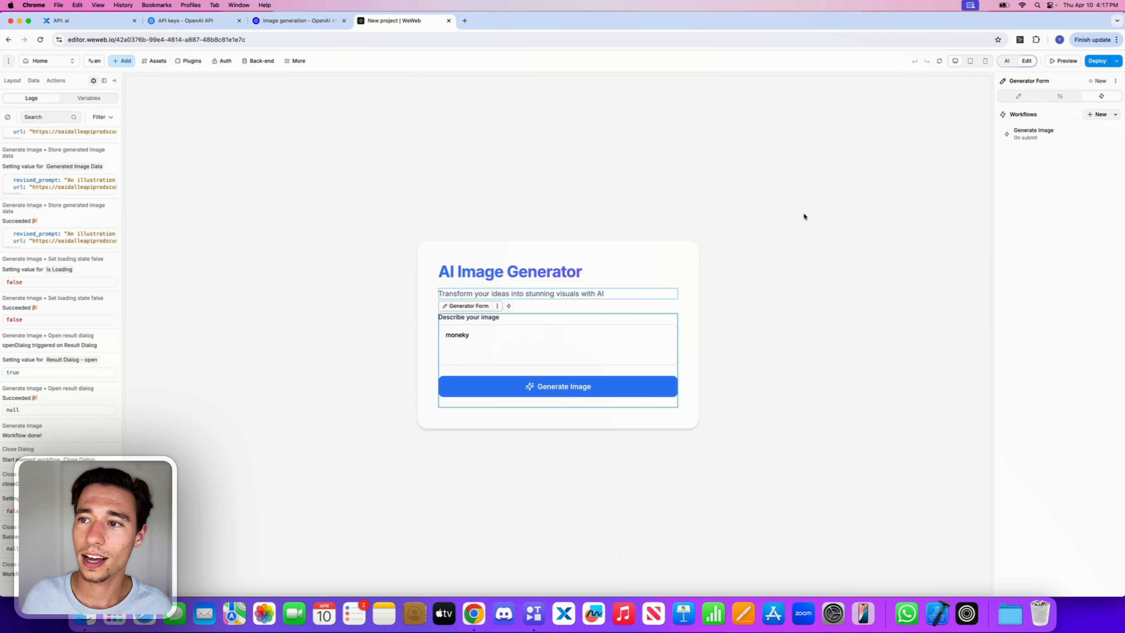
Step: Preview the page, generate an image, and return to the editor
{"action": "left_click", "coordinate": [1063, 61]}
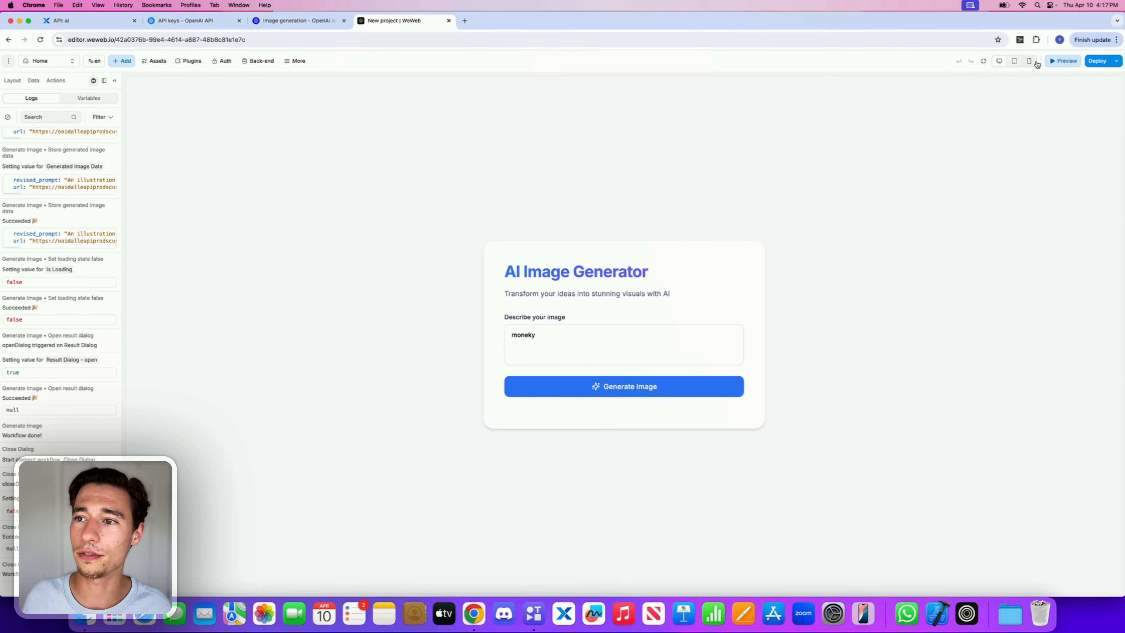
{"action": "left_click", "coordinate": [569, 394]}
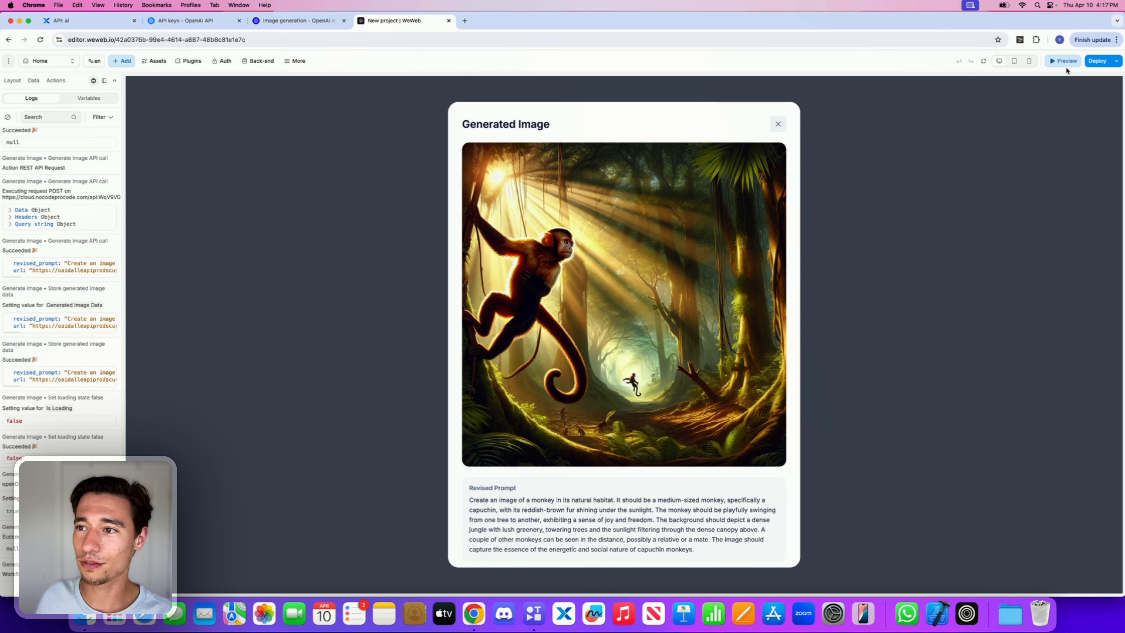
{"action": "left_click", "coordinate": [1064, 65]}
Step: Open the Regenerate Button's Regenerate Image workflow and review the Generate new image action's body code
{"action": "scroll", "coordinate": [618, 382], "scroll_direction": "down", "scroll_amount": 2}
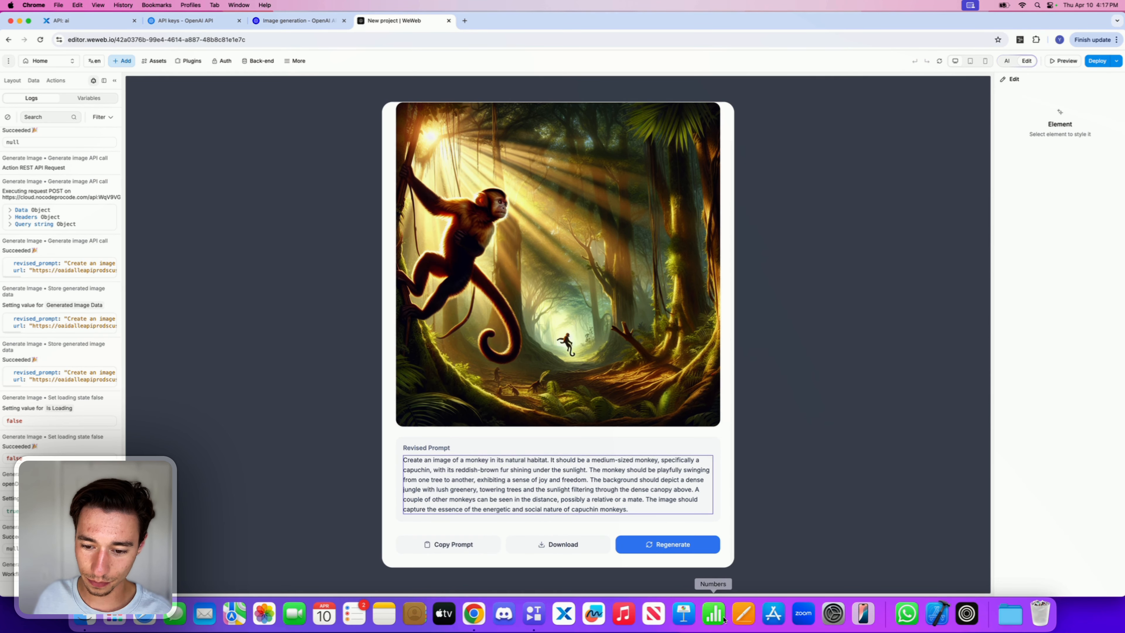
{"action": "left_click", "coordinate": [707, 543]}
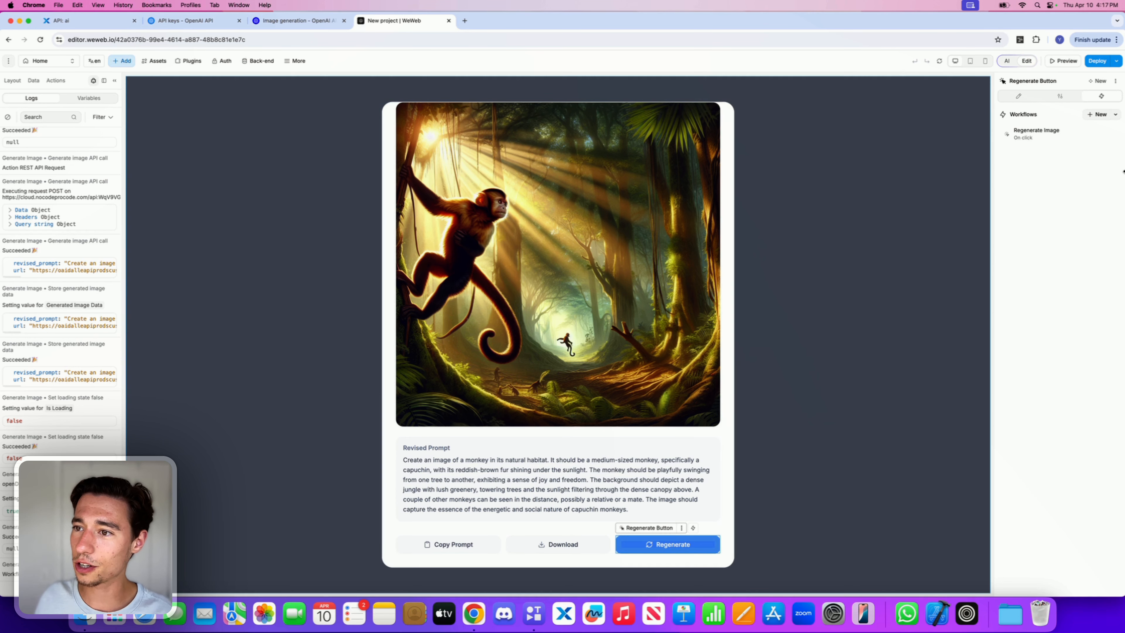
{"action": "left_click", "coordinate": [1043, 130]}
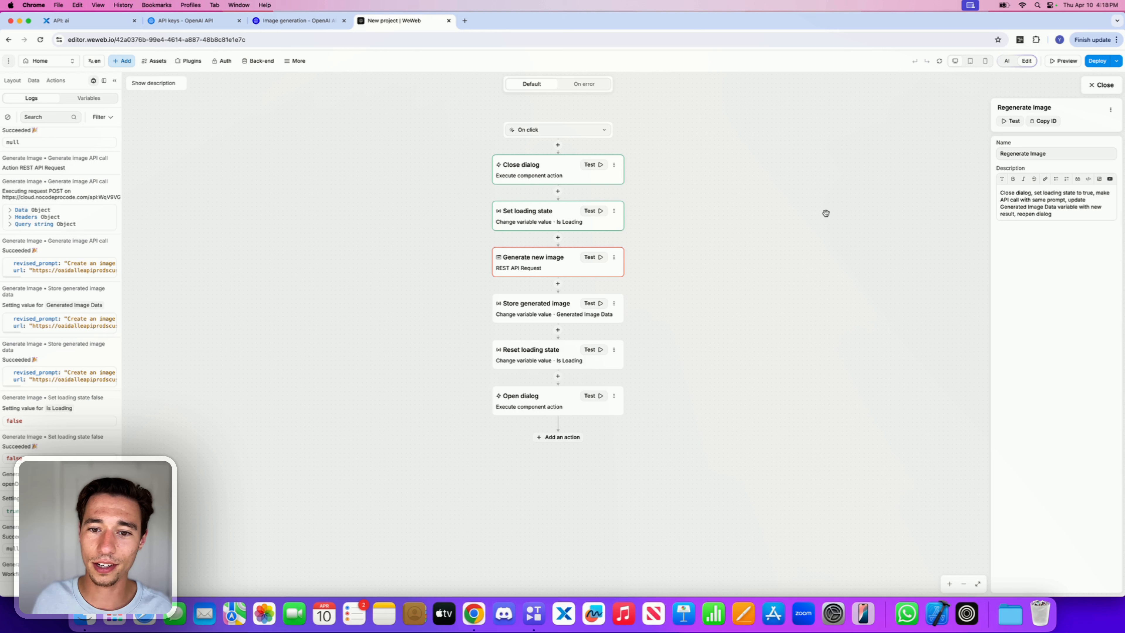
{"action": "left_click", "coordinate": [577, 272]}
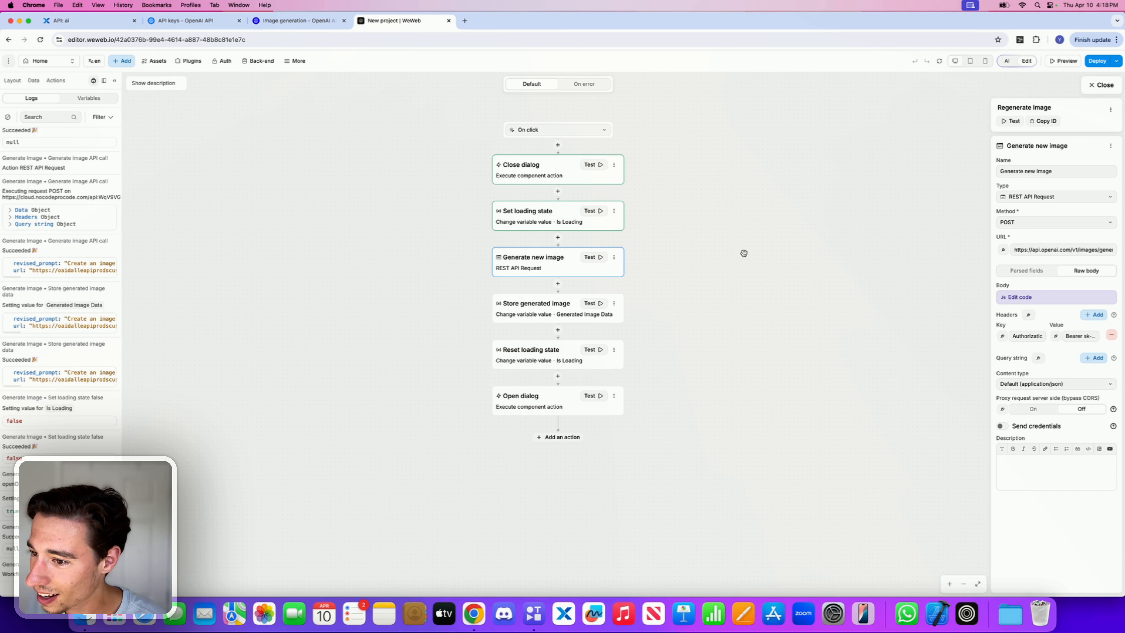
{"action": "left_click", "coordinate": [1009, 298]}
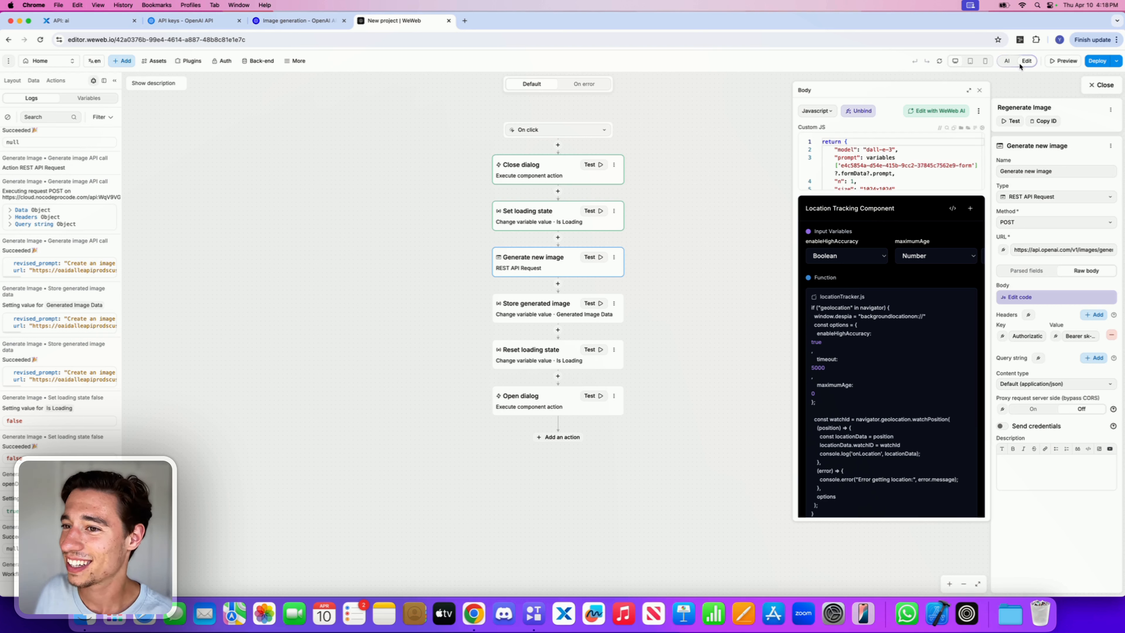
{"action": "left_click", "coordinate": [981, 90]}
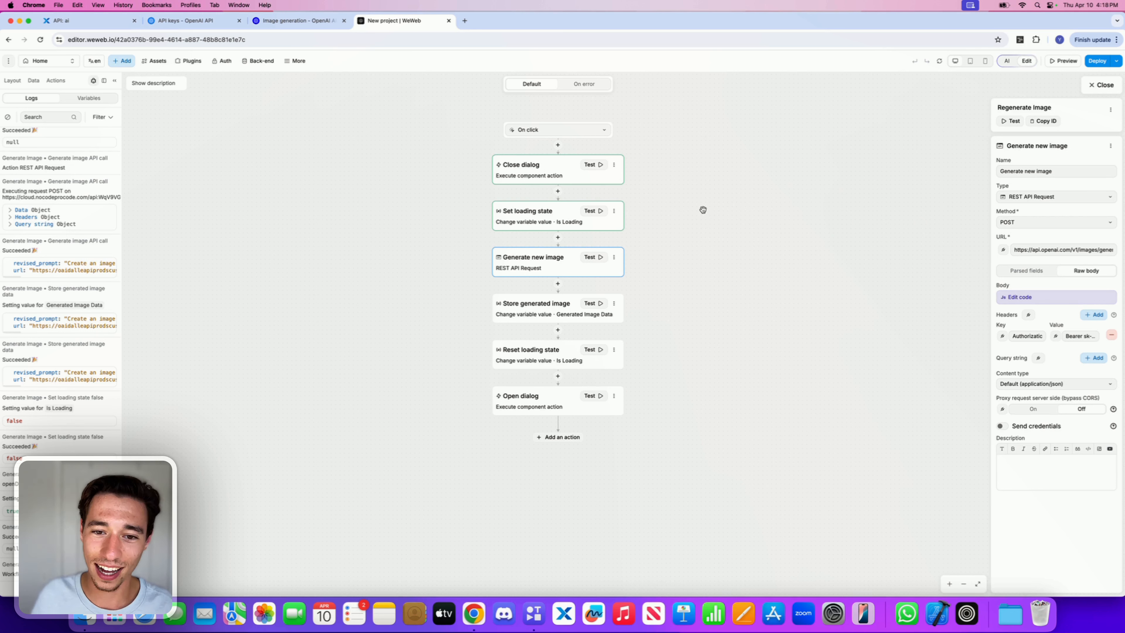
Step: Paste the copied Generate image API call action into the Regenerate Image workflow and delete the Generate new image action
{"action": "left_click", "coordinate": [558, 238]}
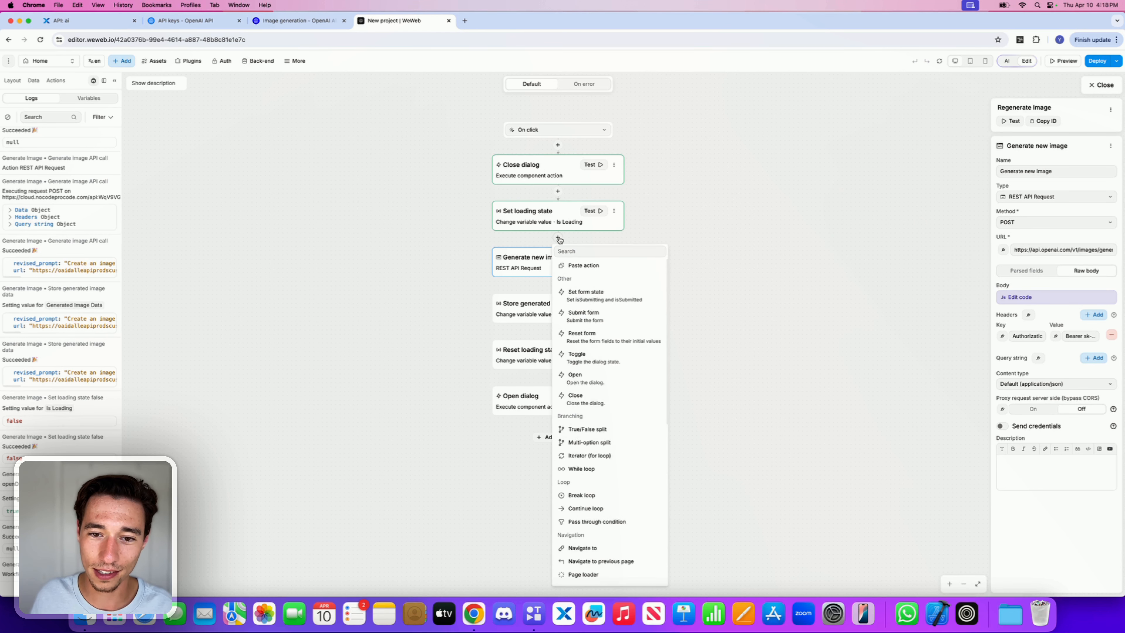
{"action": "left_click", "coordinate": [581, 266]}
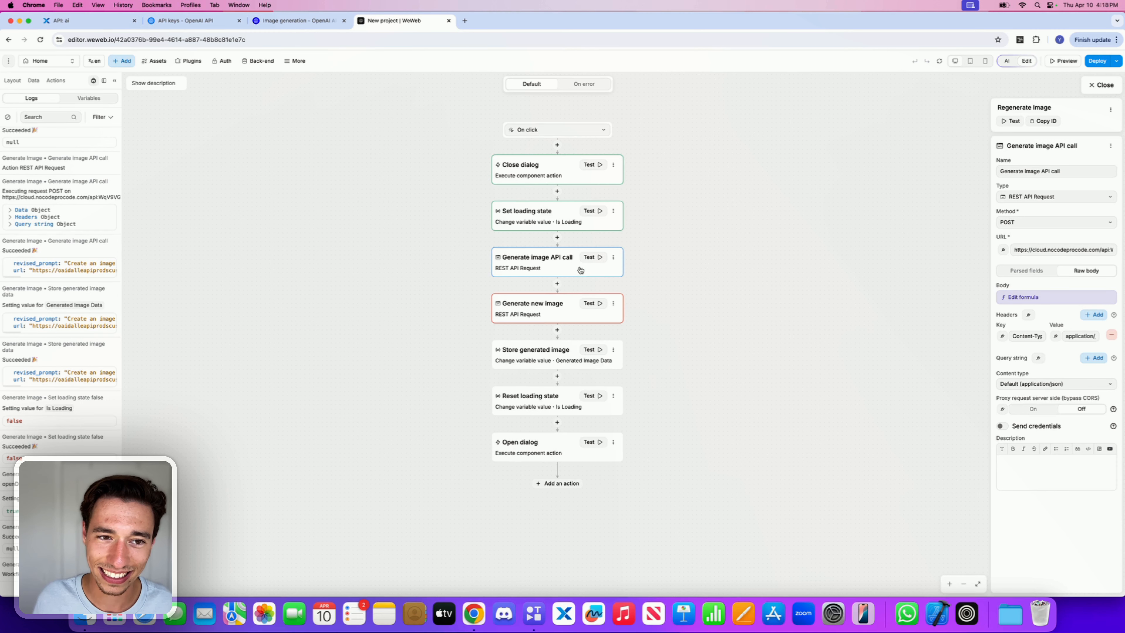
{"action": "left_click", "coordinate": [613, 304]}
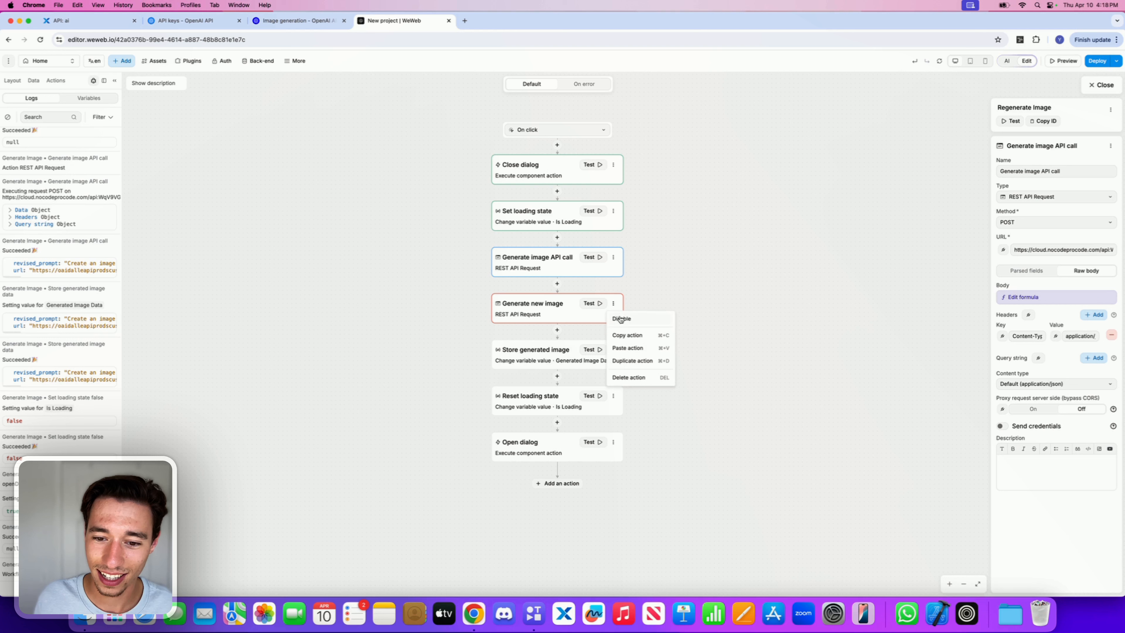
{"action": "left_click", "coordinate": [631, 377]}
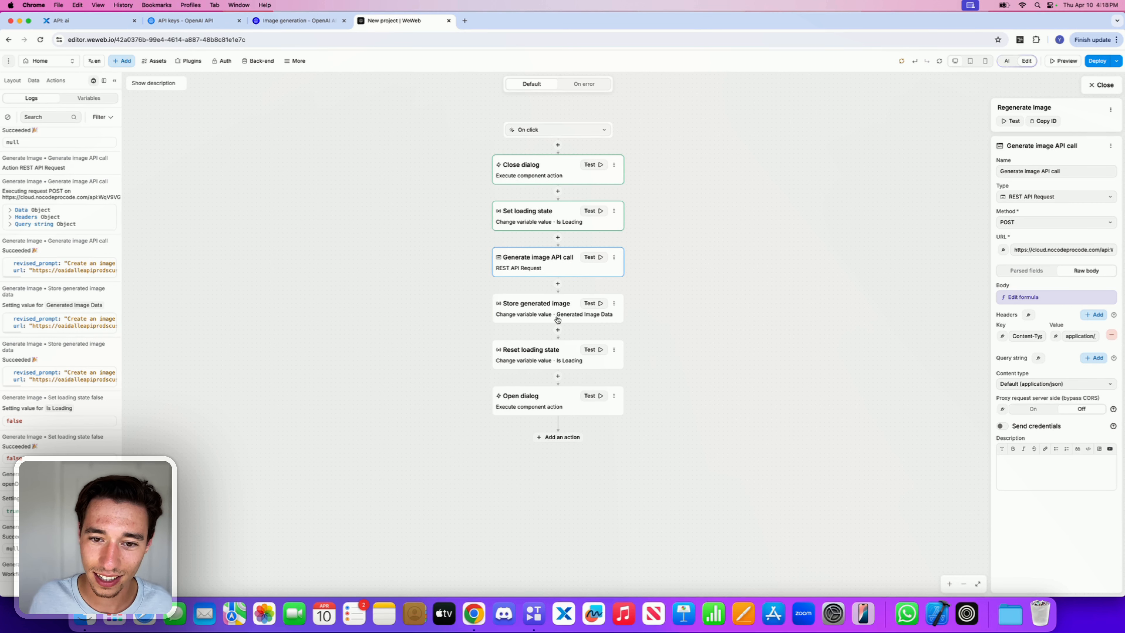
Step: Review the value code of the Store generated image action and close the code editor
{"action": "left_click", "coordinate": [549, 311]}
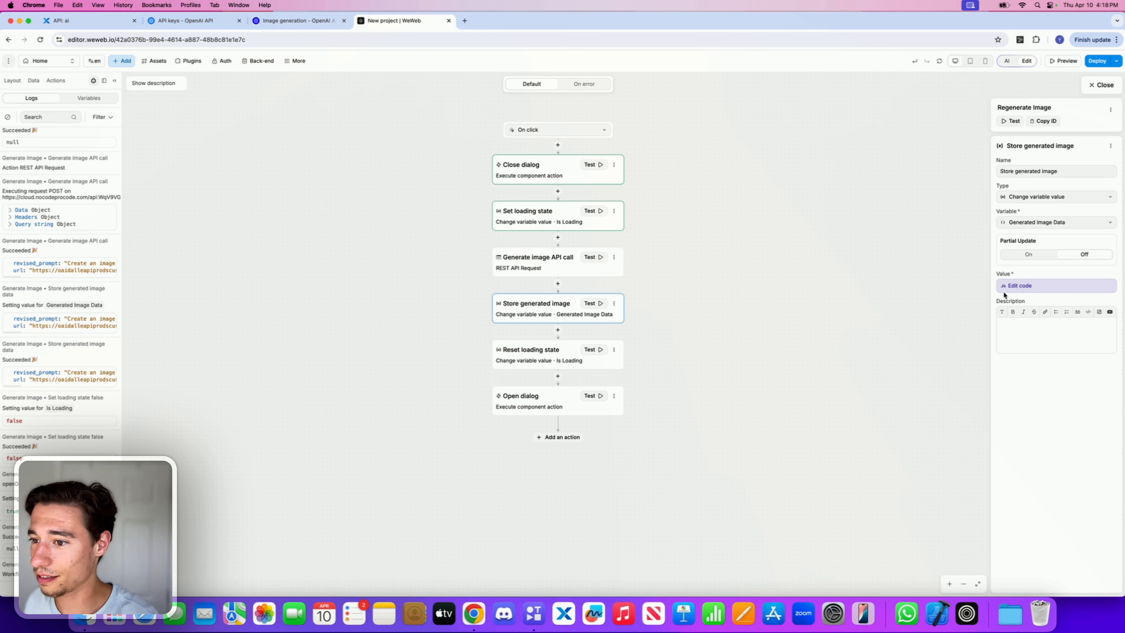
{"action": "left_click", "coordinate": [1017, 286]}
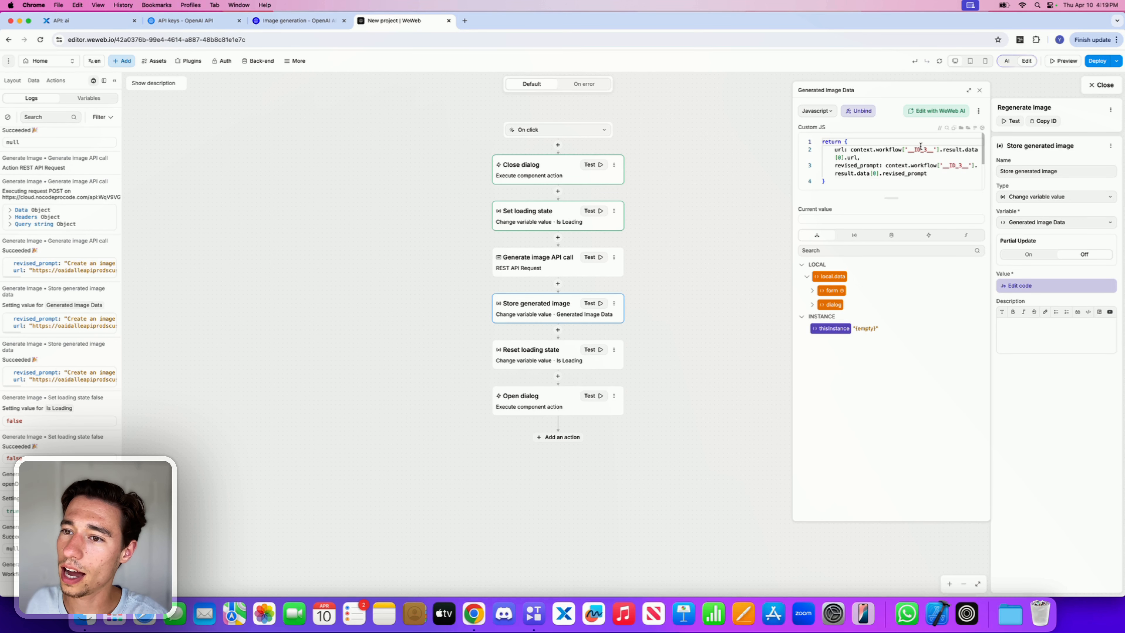
{"action": "left_click", "coordinate": [980, 91]}
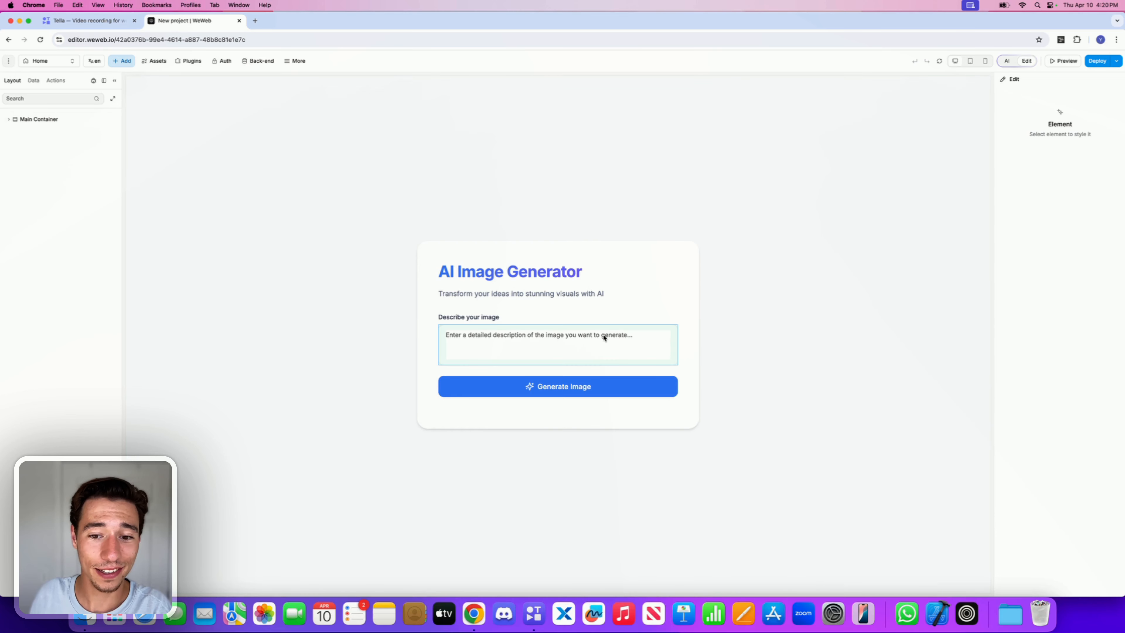
Step: Expand the Result Dialog layers down to the Regenerate Button and open its Regenerate Image workflow
{"action": "left_click", "coordinate": [600, 337]}
{"action": "left_click", "coordinate": [577, 372]}
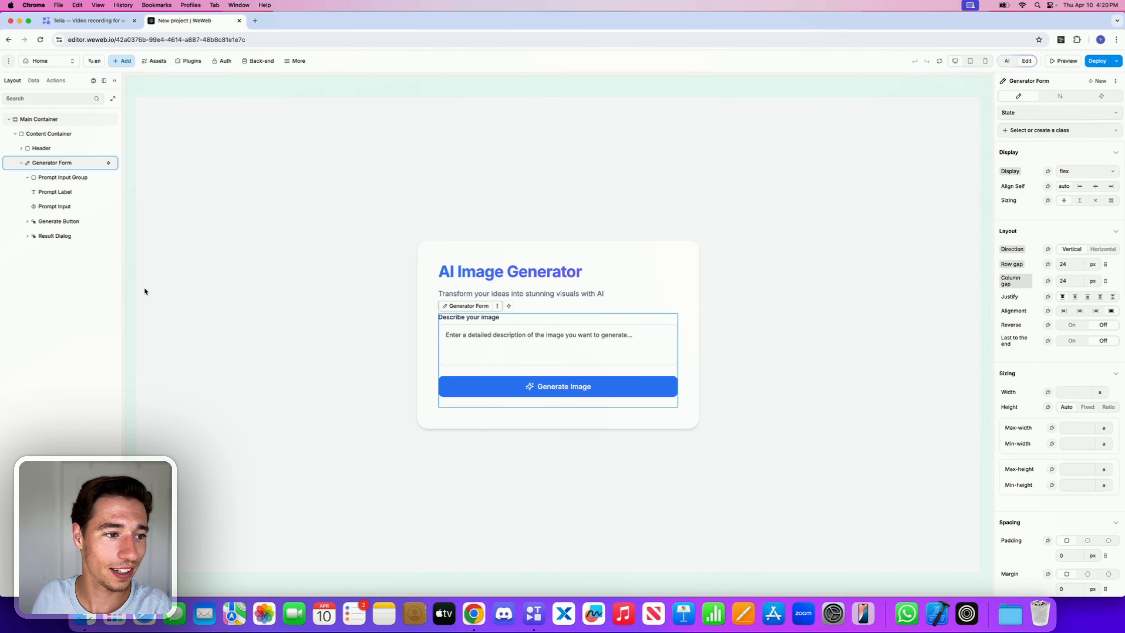
{"action": "left_click", "coordinate": [65, 237]}
{"action": "left_click", "coordinate": [28, 236]}
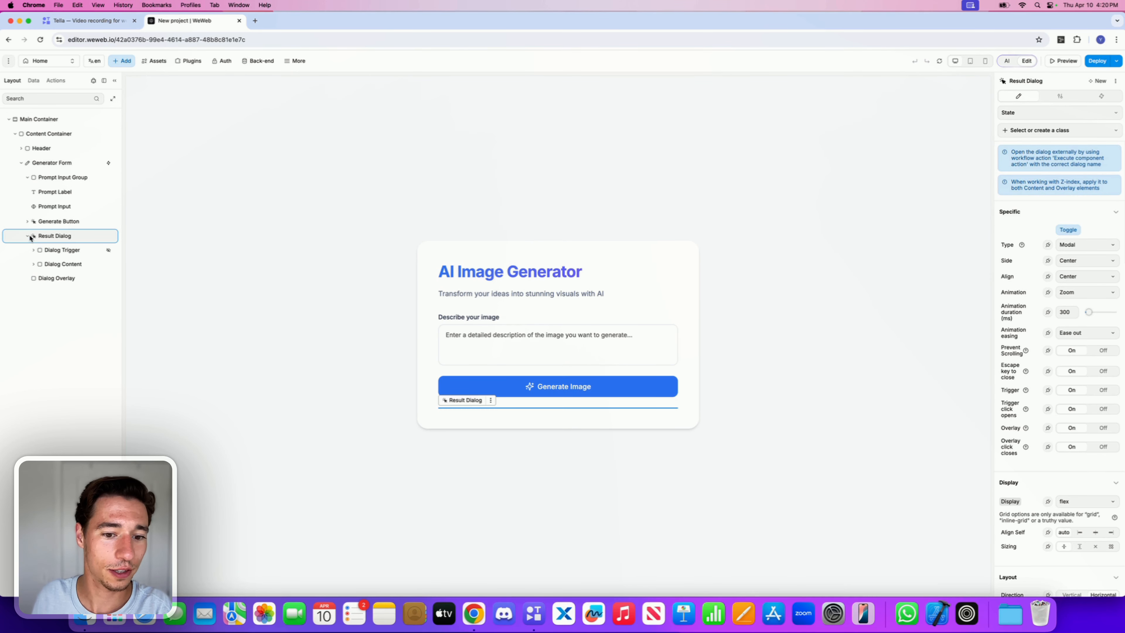
{"action": "left_click", "coordinate": [57, 252]}
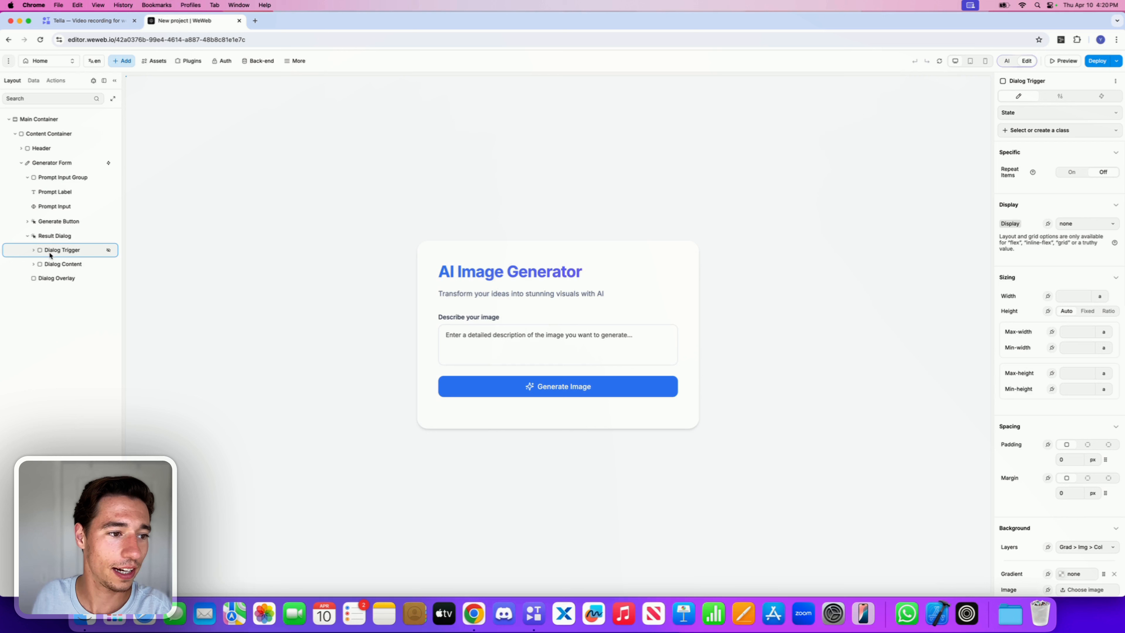
{"action": "left_click", "coordinate": [34, 251]}
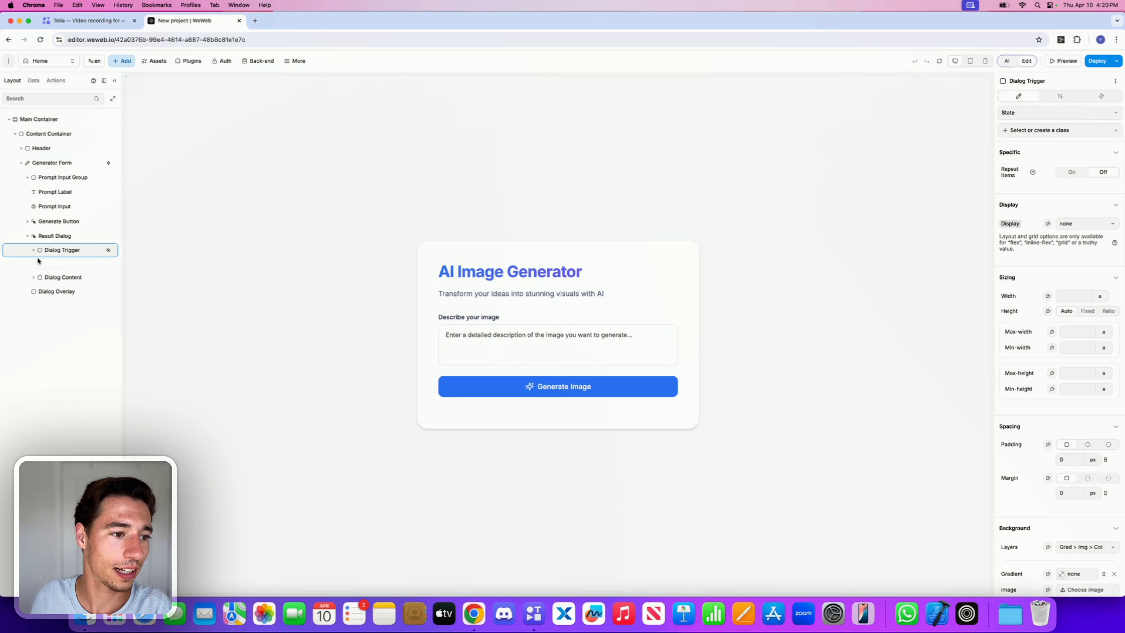
{"action": "left_click", "coordinate": [53, 277]}
{"action": "left_click", "coordinate": [33, 276]}
{"action": "left_click", "coordinate": [53, 292]}
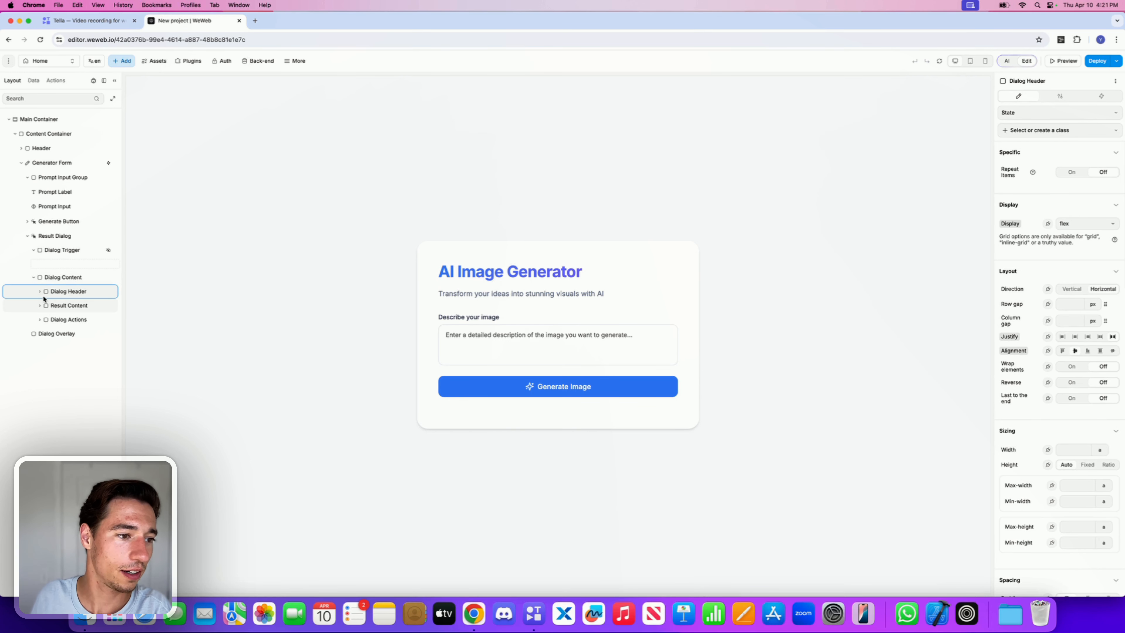
{"action": "left_click", "coordinate": [40, 291]}
{"action": "left_click", "coordinate": [65, 320]}
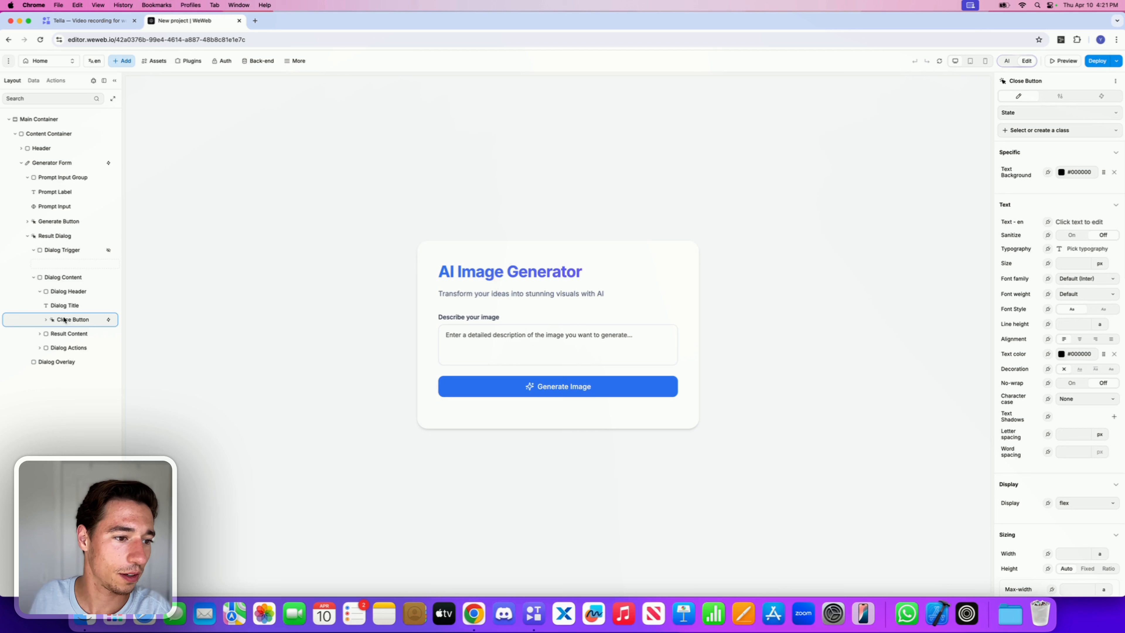
{"action": "left_click", "coordinate": [40, 333]}
{"action": "left_click", "coordinate": [49, 348]}
{"action": "left_click", "coordinate": [46, 348]}
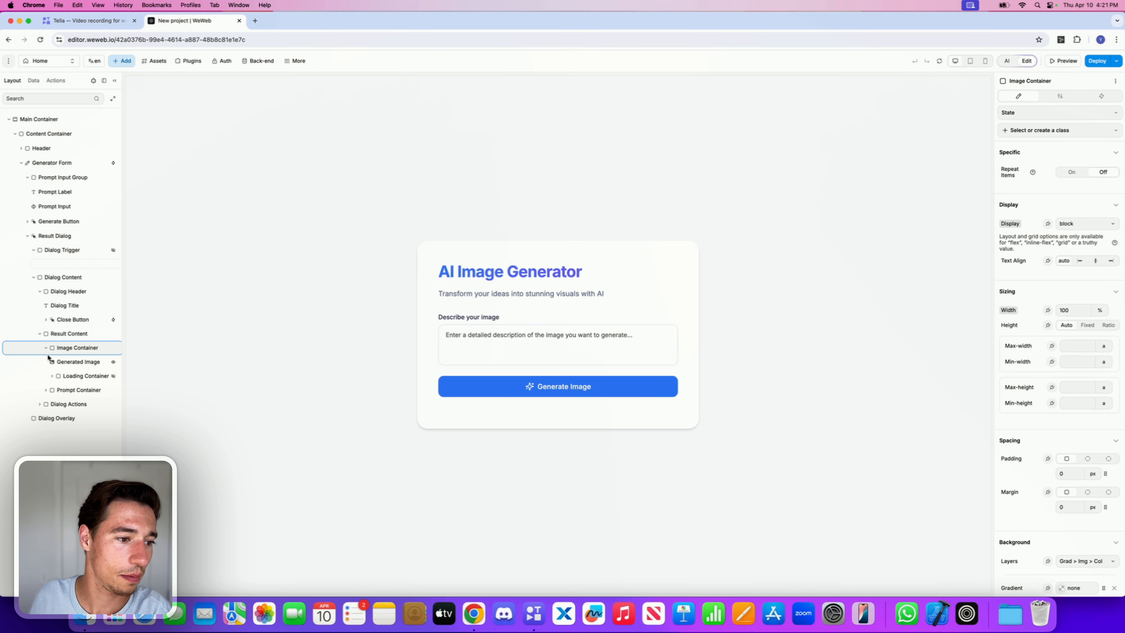
{"action": "left_click", "coordinate": [52, 391]}
{"action": "left_click", "coordinate": [47, 390]}
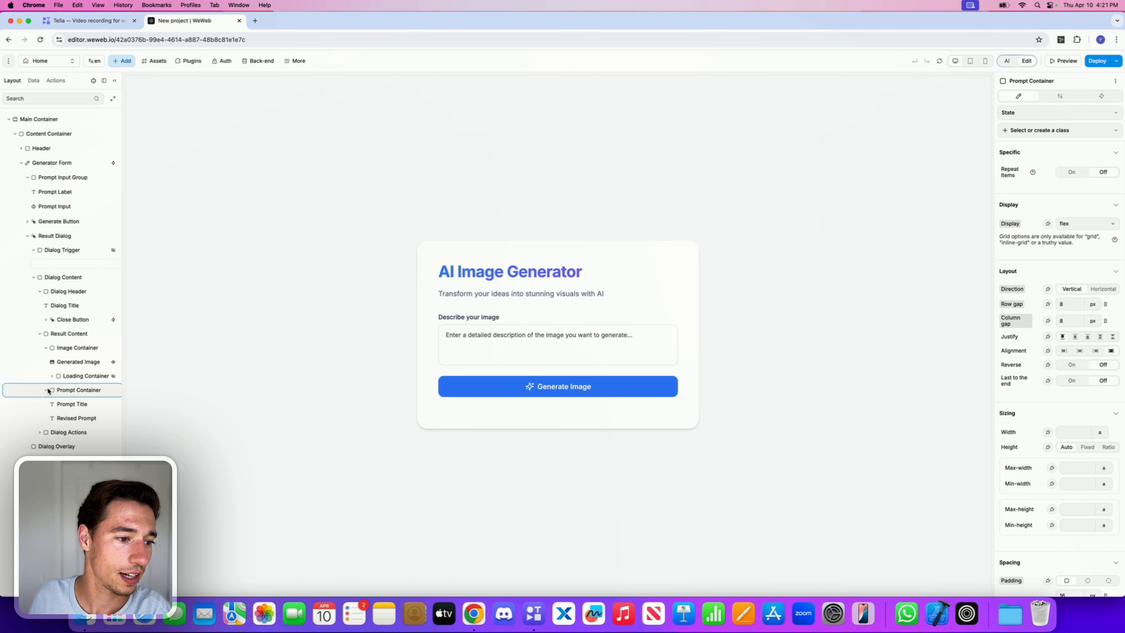
{"action": "left_click", "coordinate": [40, 432]}
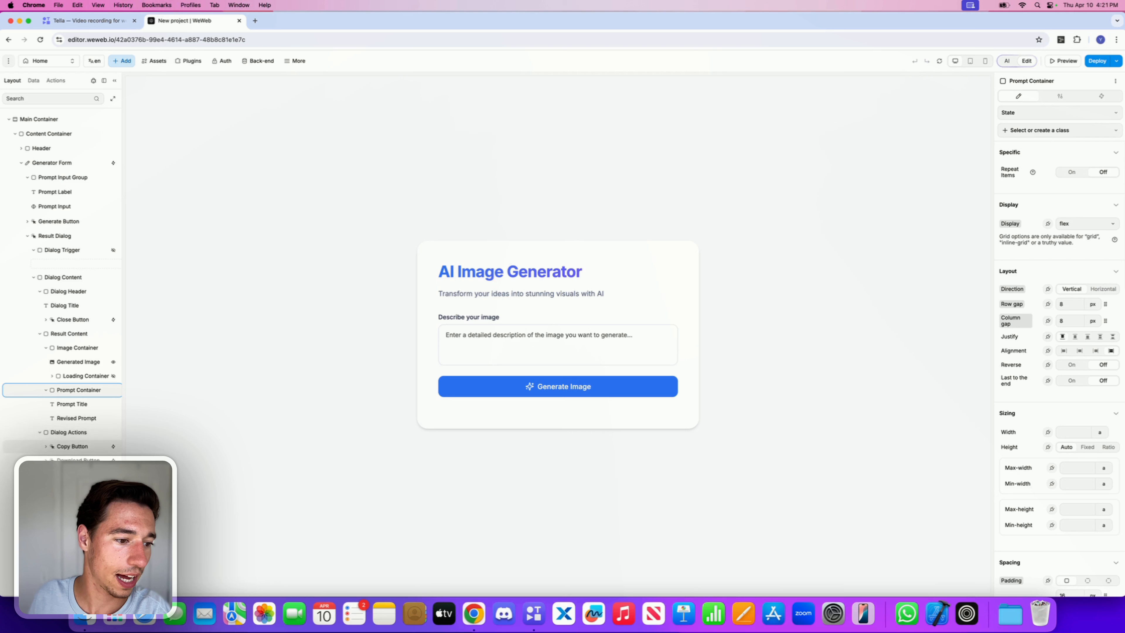
{"action": "left_click", "coordinate": [54, 475]}
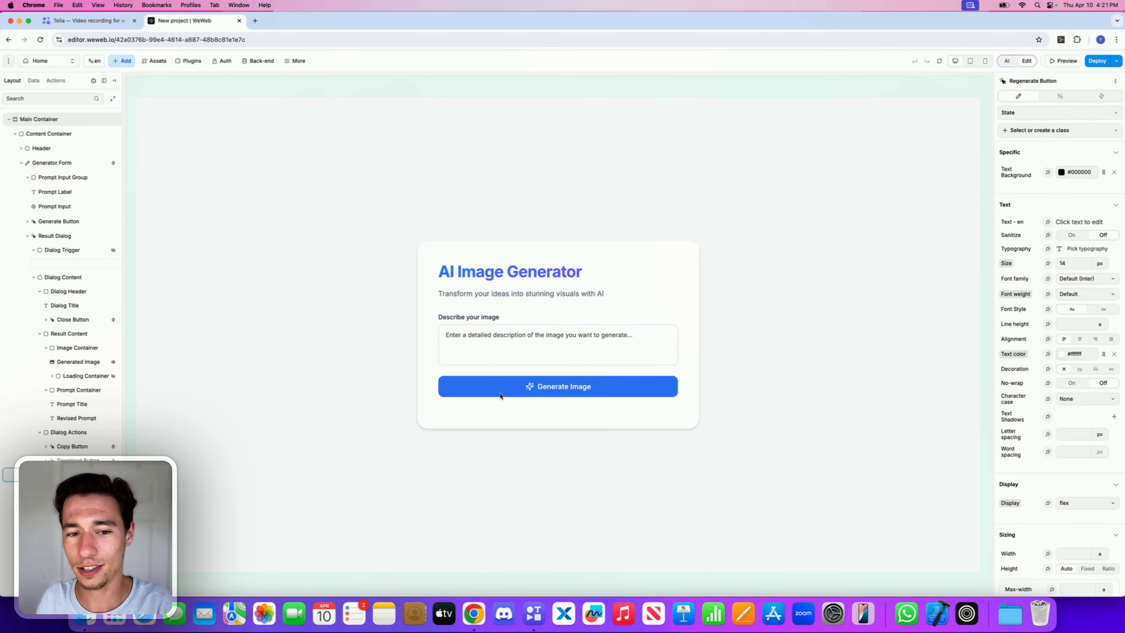
{"action": "left_click", "coordinate": [1109, 97]}
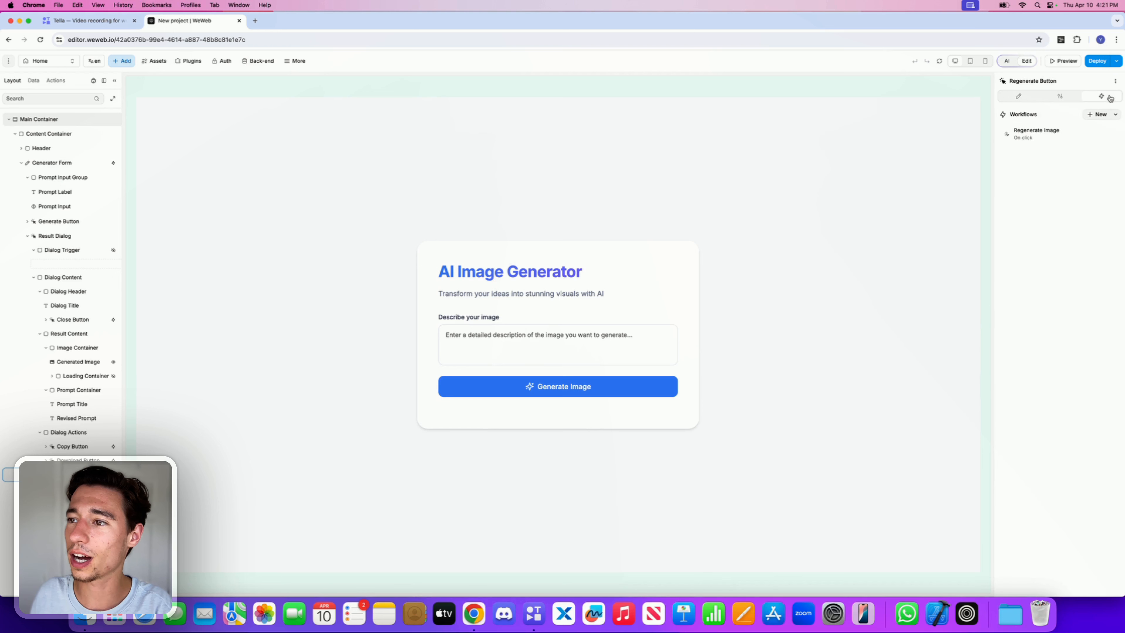
{"action": "left_click", "coordinate": [1052, 139]}
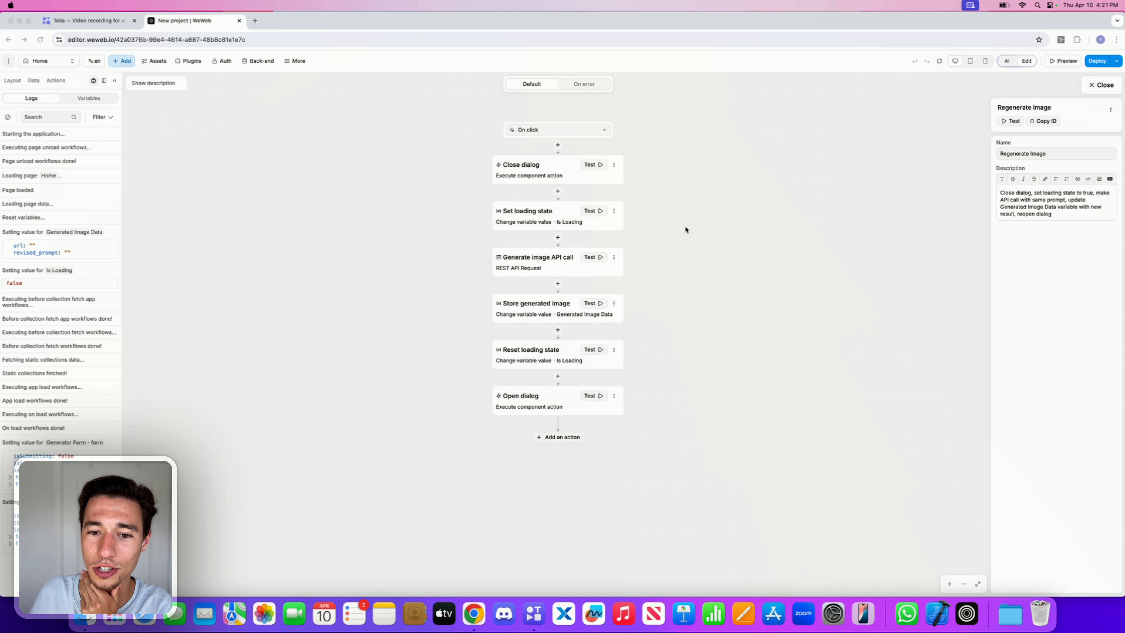
Step: Review the stored image value code and test the Generate image API call action before closing the workflow editor
{"action": "left_click", "coordinate": [656, 245]}
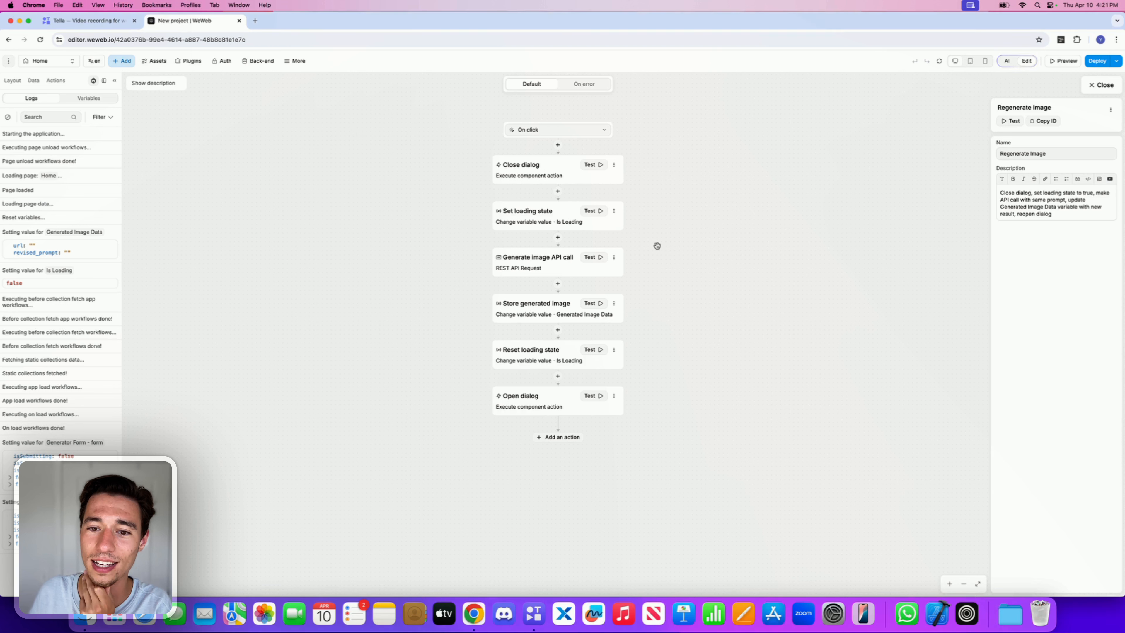
{"action": "left_click", "coordinate": [613, 259]}
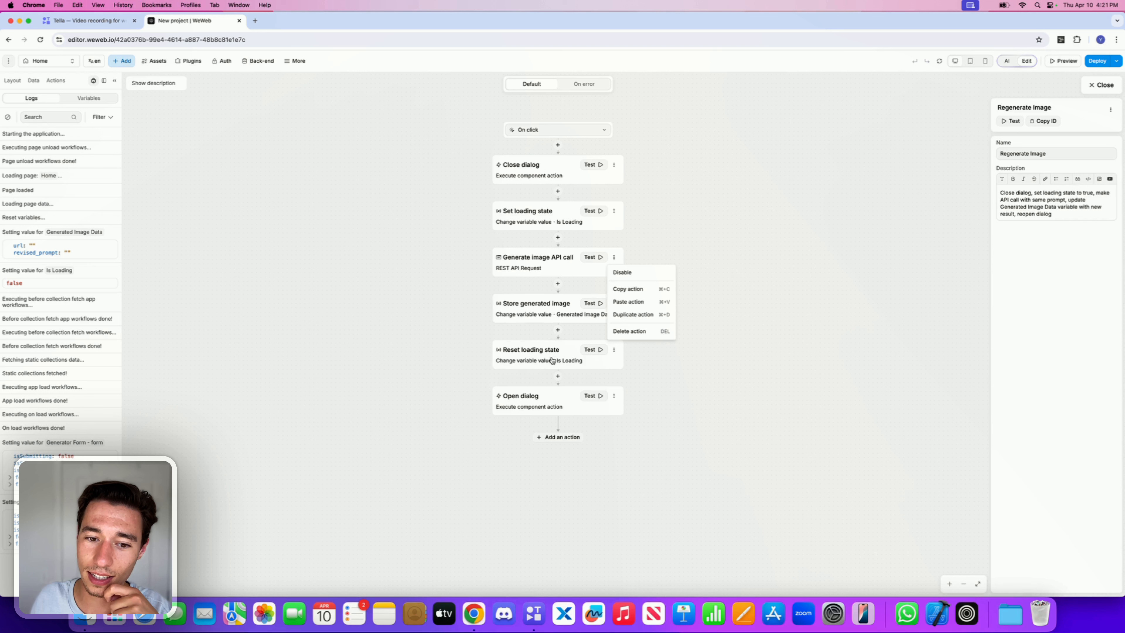
{"action": "left_click", "coordinate": [553, 313]}
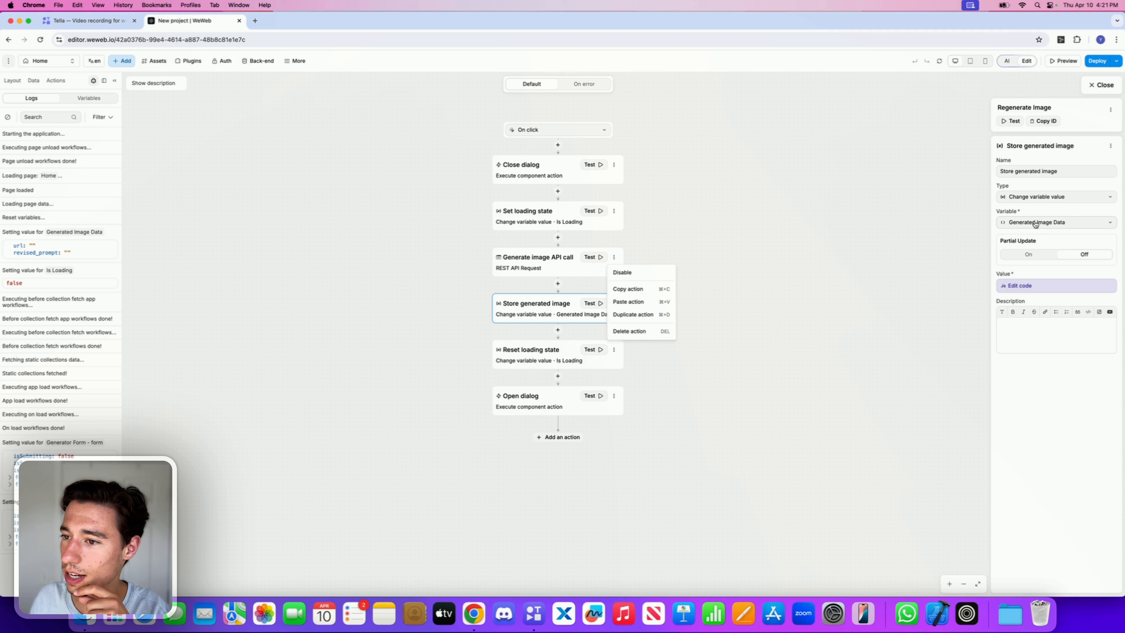
{"action": "left_click", "coordinate": [1018, 287]}
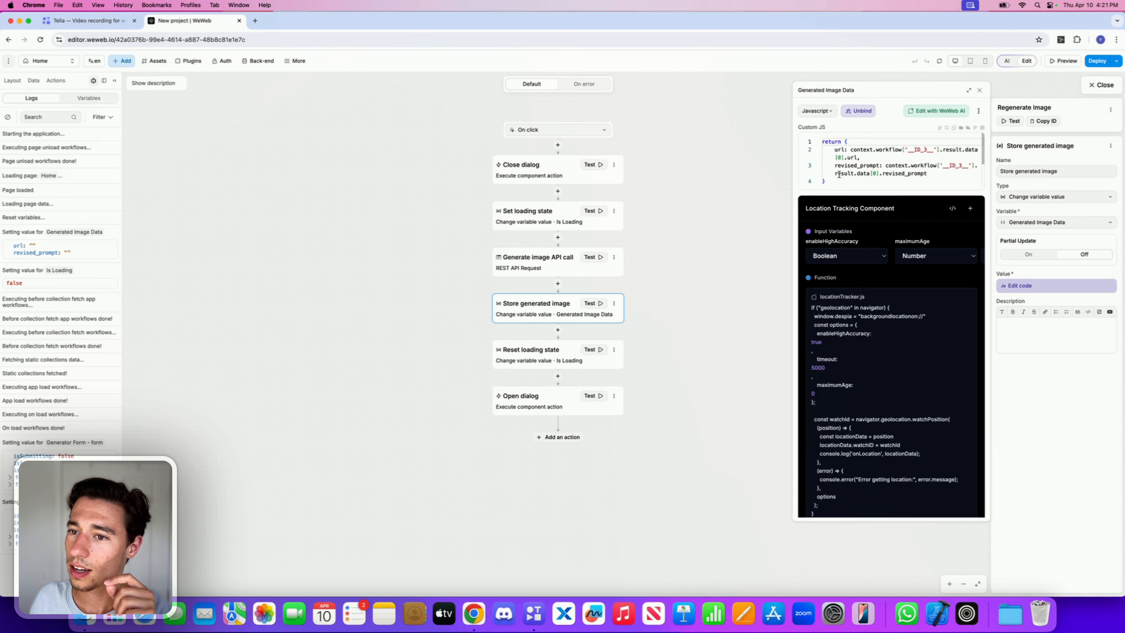
{"action": "left_click", "coordinate": [592, 257]}
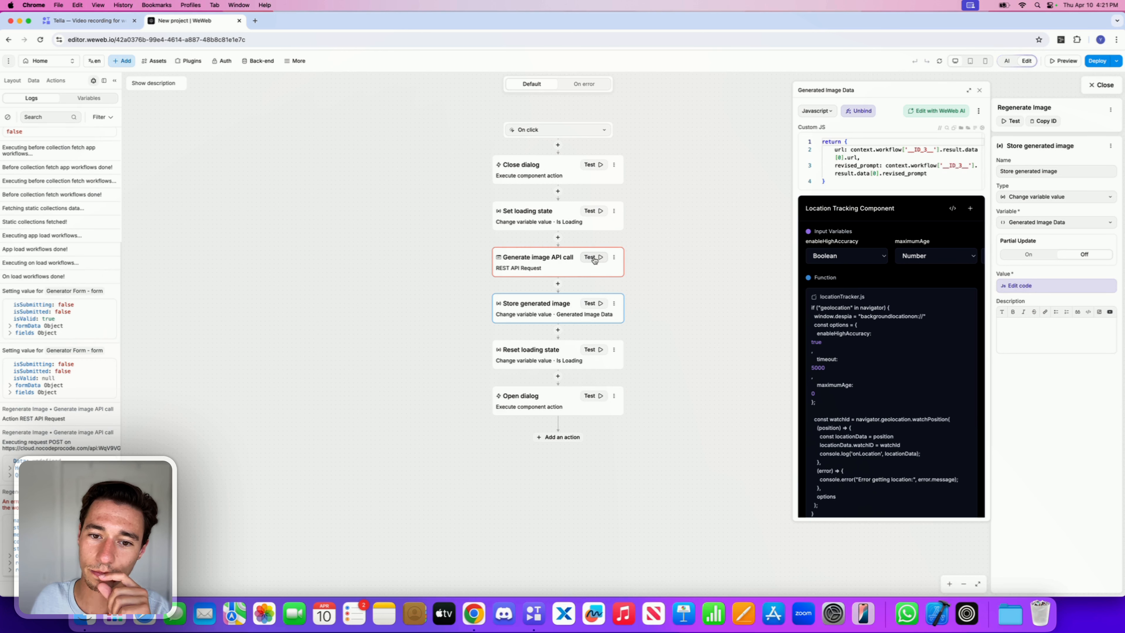
{"action": "left_click", "coordinate": [979, 90]}
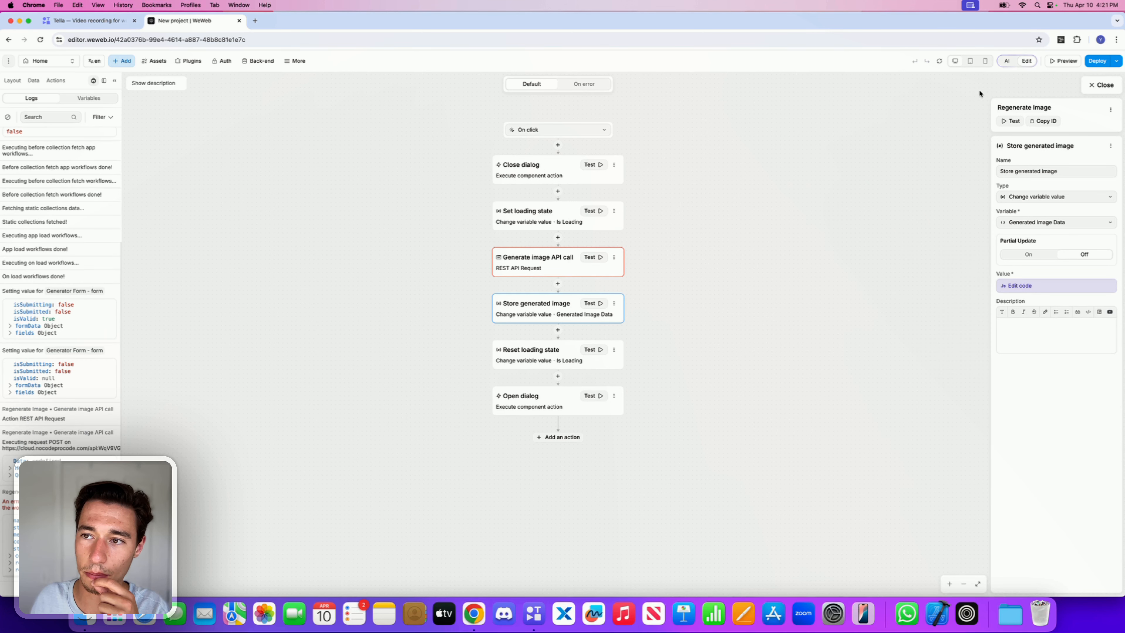
{"action": "left_click", "coordinate": [1097, 88]}
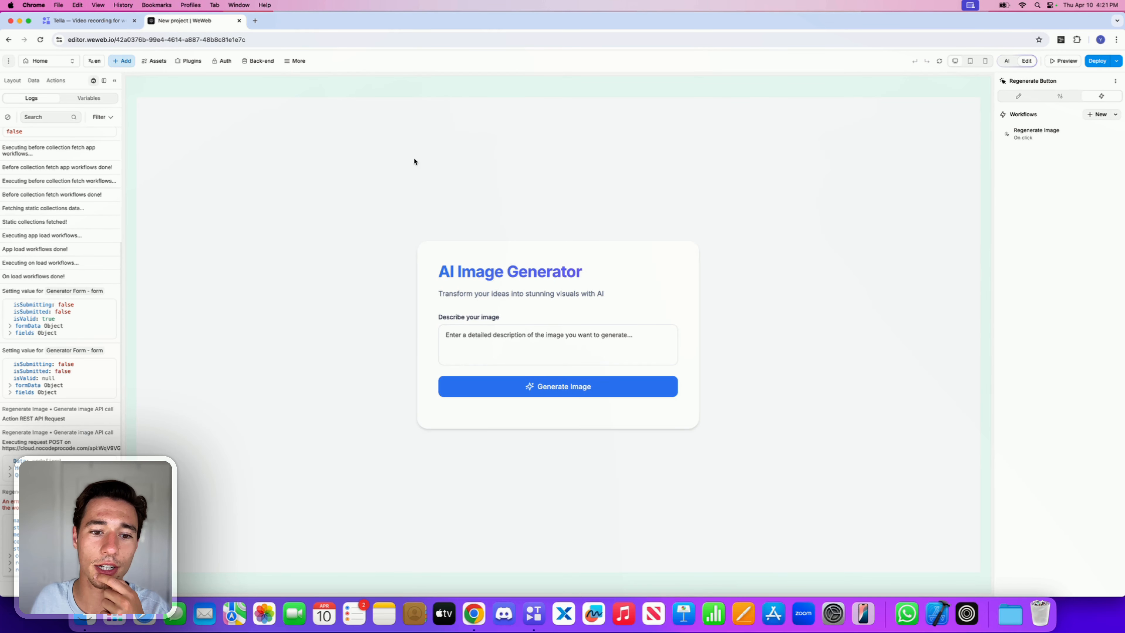
Step: Preview the page and generate an image from the prompt "phone"
{"action": "left_click", "coordinate": [1057, 64]}
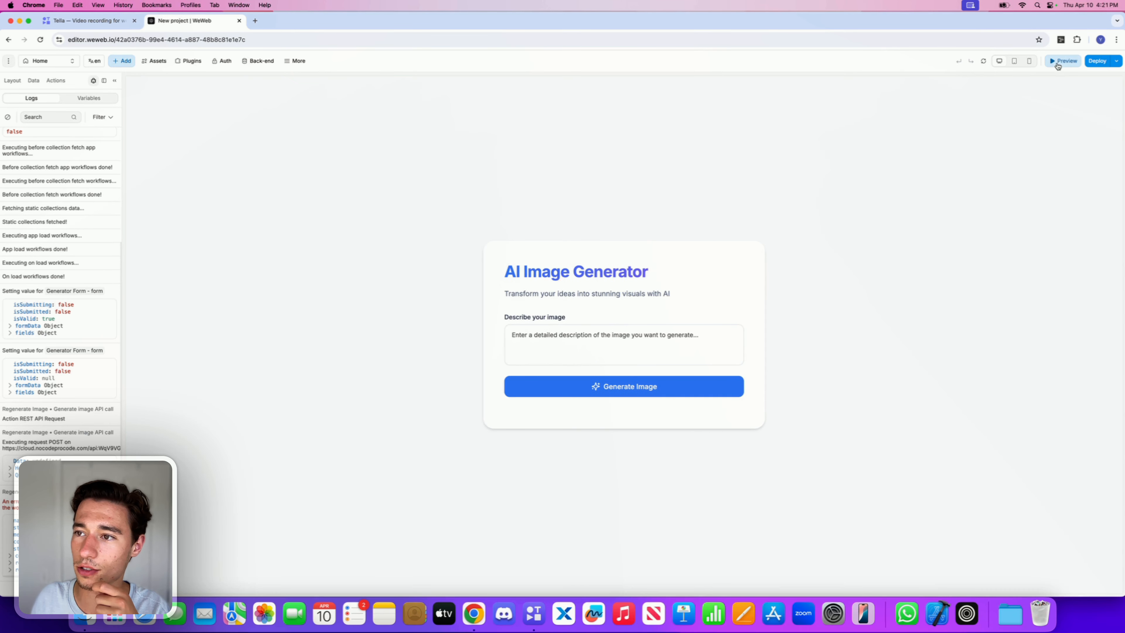
{"action": "left_click", "coordinate": [569, 340]}
{"action": "type", "text": "phone"}
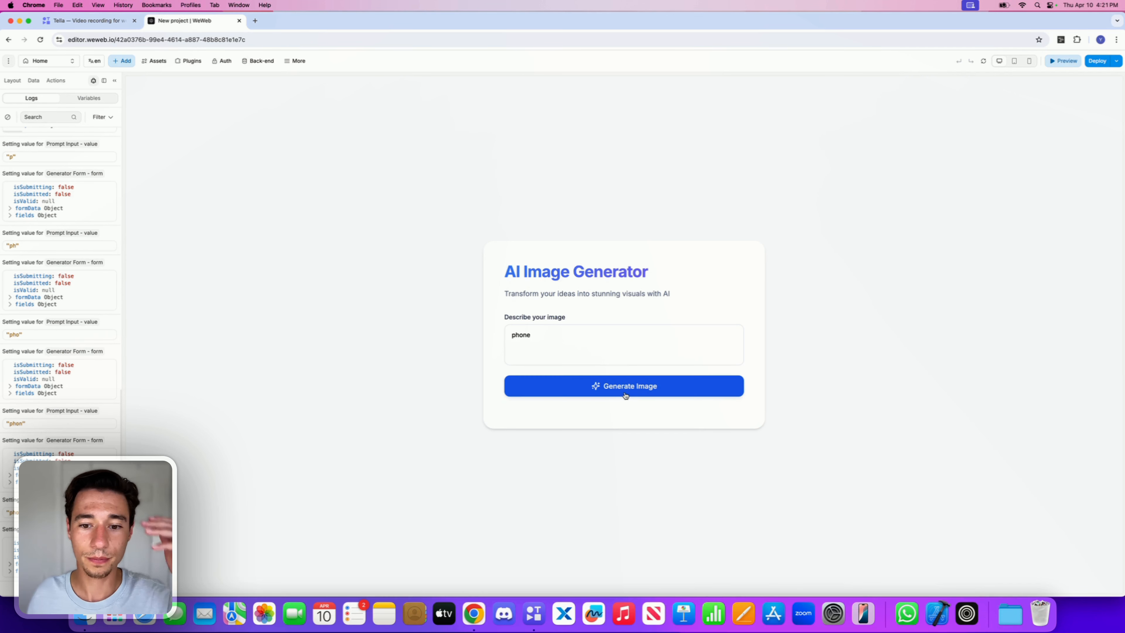
{"action": "left_click", "coordinate": [624, 388]}
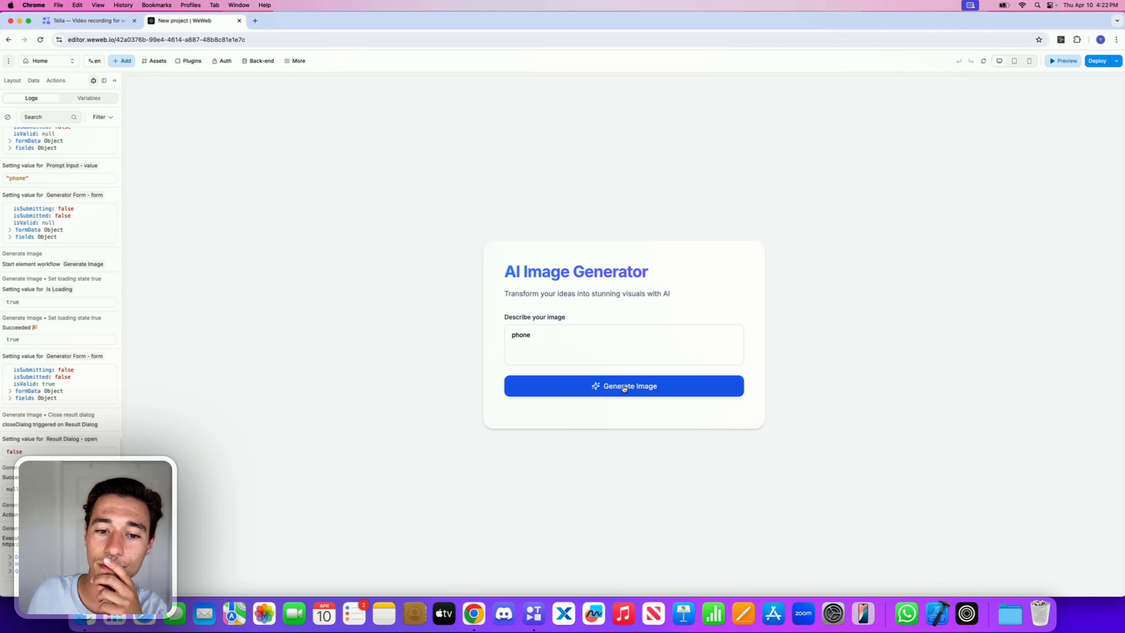
Step: Inspect the browser console and the generated image popup, closing developer tools and leaving preview afterwards
{"action": "right_click", "coordinate": [833, 152]}
{"action": "left_click", "coordinate": [858, 313]}
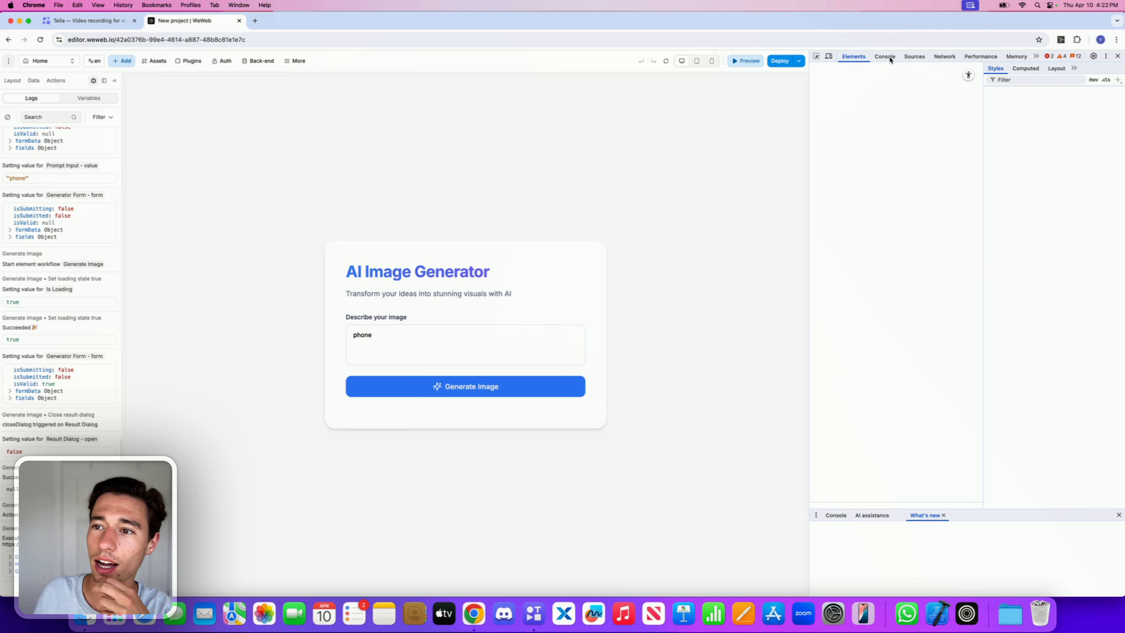
{"action": "left_click", "coordinate": [889, 59]}
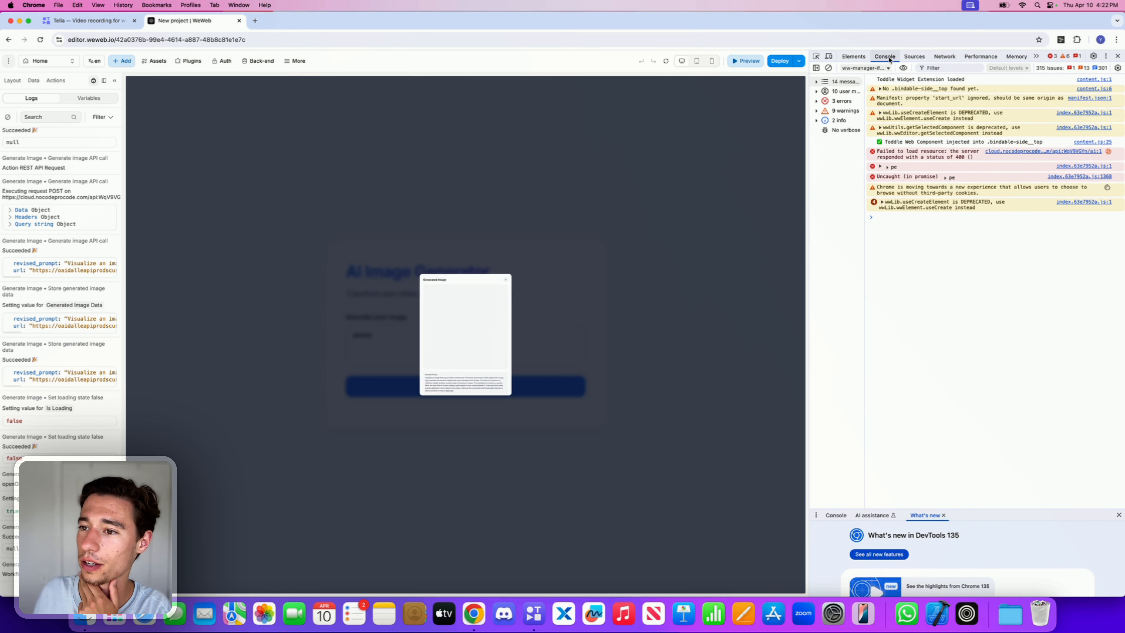
{"action": "scroll", "coordinate": [511, 425], "scroll_direction": "down", "scroll_amount": 3}
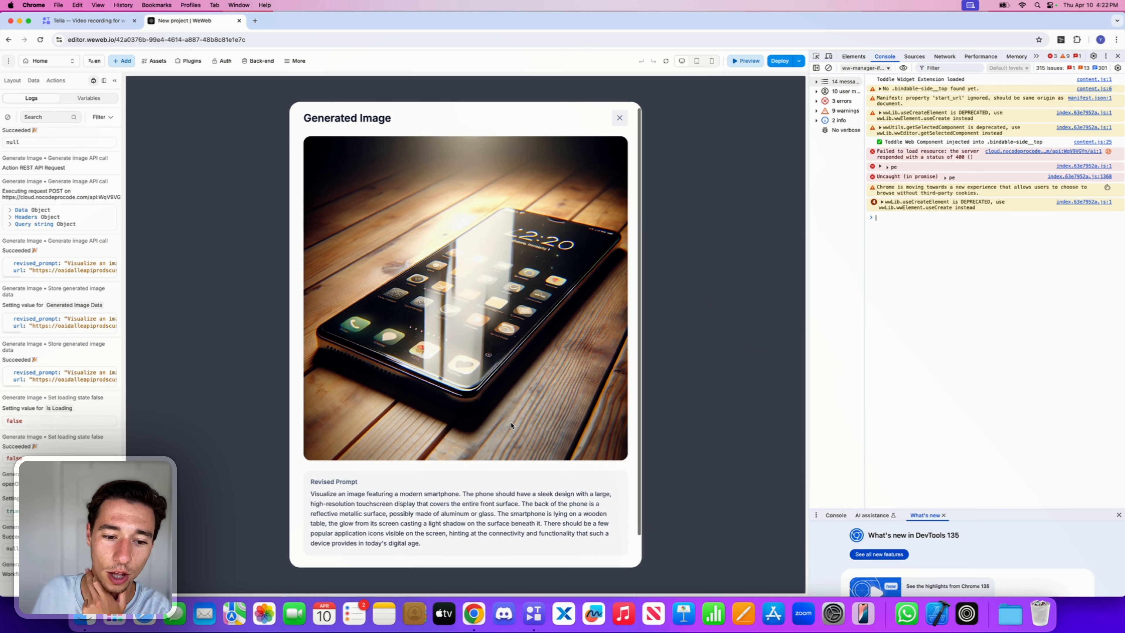
{"action": "scroll", "coordinate": [512, 425], "scroll_direction": "down", "scroll_amount": 1}
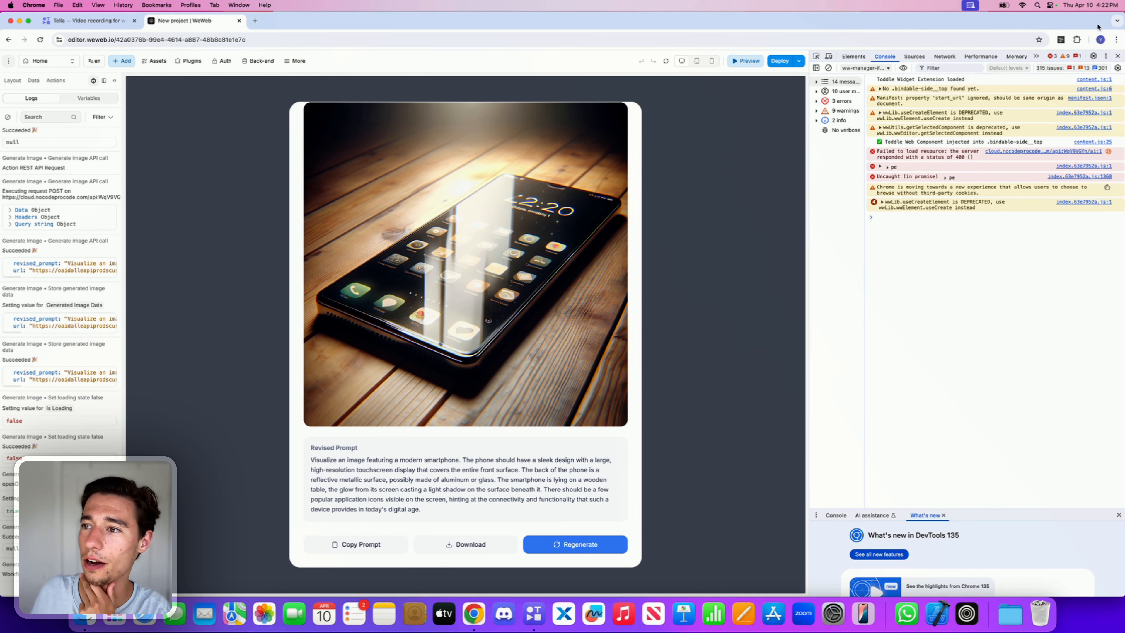
{"action": "left_click", "coordinate": [1117, 55]}
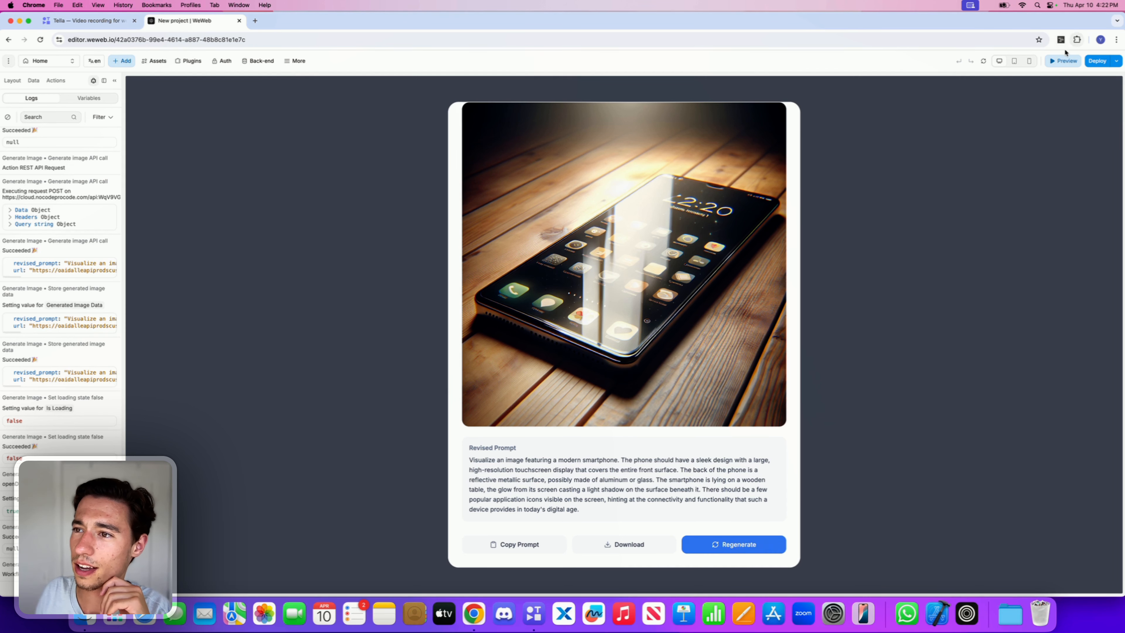
{"action": "left_click", "coordinate": [1063, 60]}
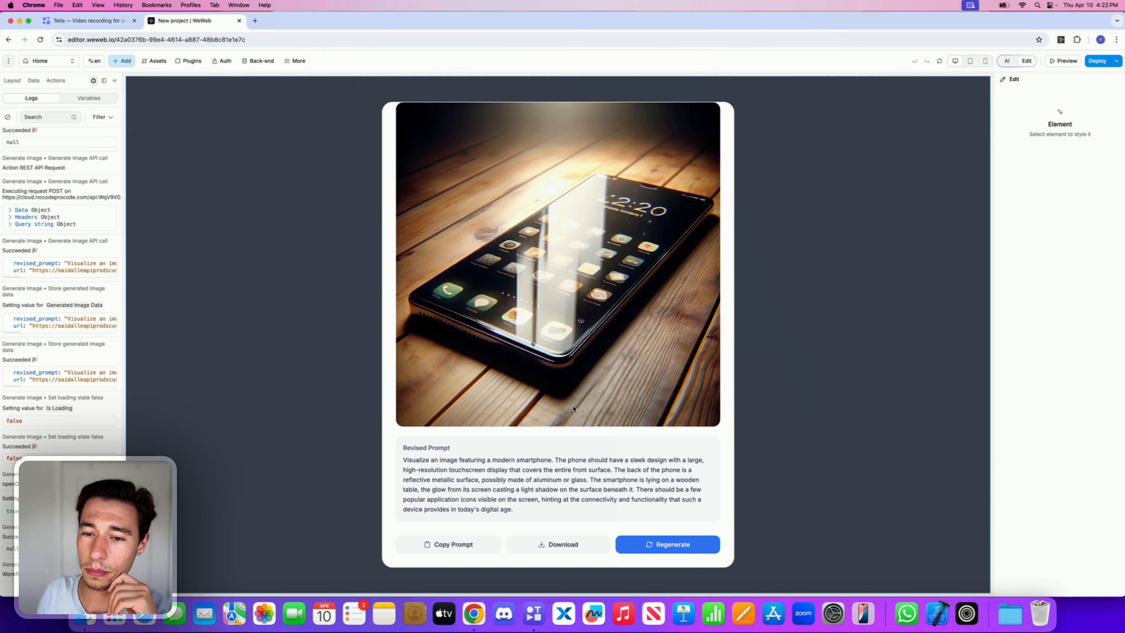
Step: Select the Regenerate Button, open its Regenerate Image workflow and test the Generate image API call action
{"action": "left_click", "coordinate": [686, 544]}
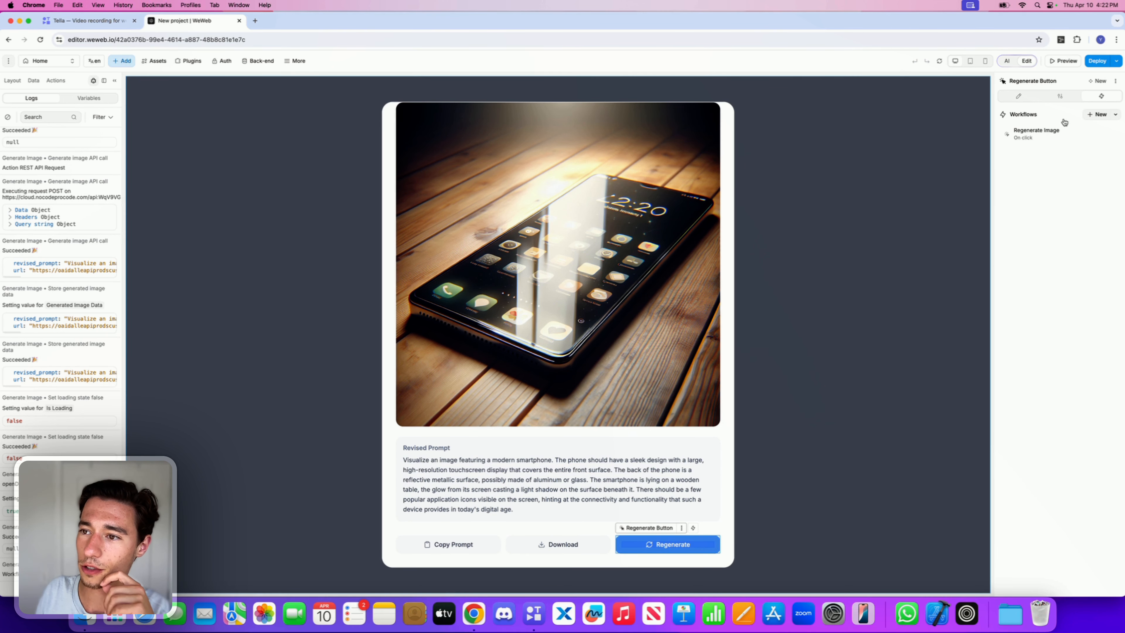
{"action": "left_click", "coordinate": [1041, 133]}
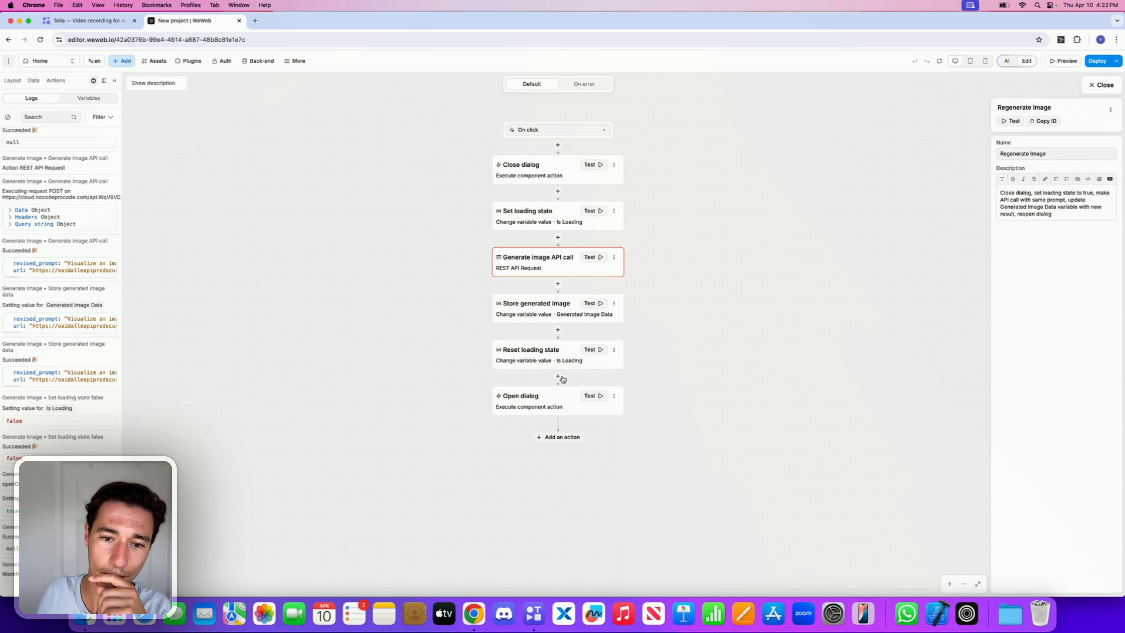
{"action": "left_click", "coordinate": [596, 256]}
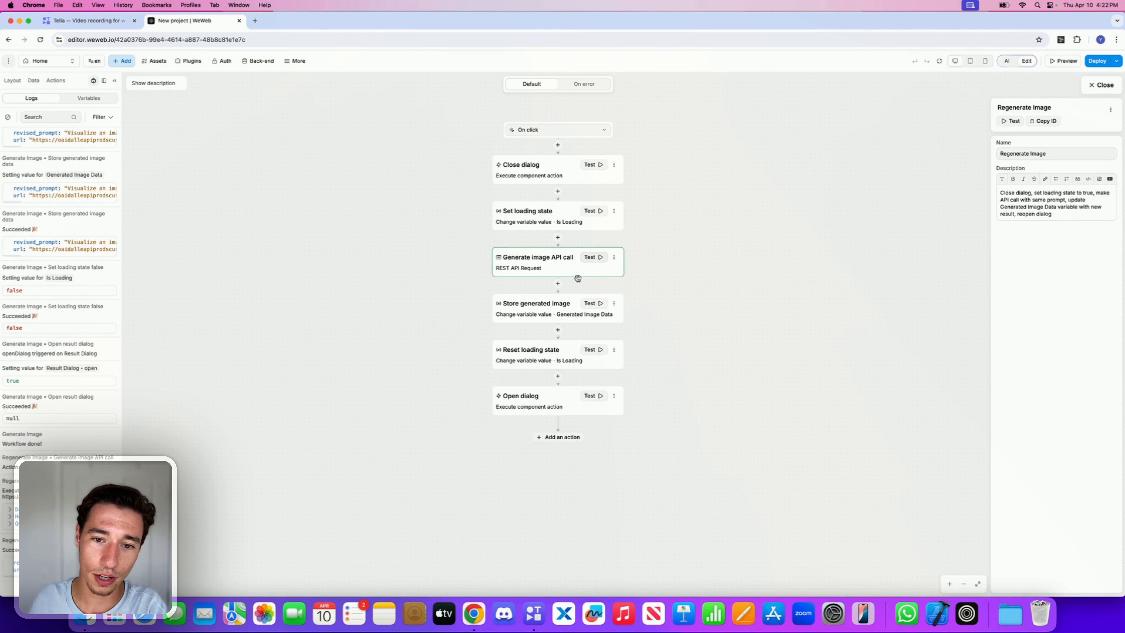
Step: Open the Store generated image value code in WeWeb AI and add the Generate image API call action as context
{"action": "left_click", "coordinate": [560, 313]}
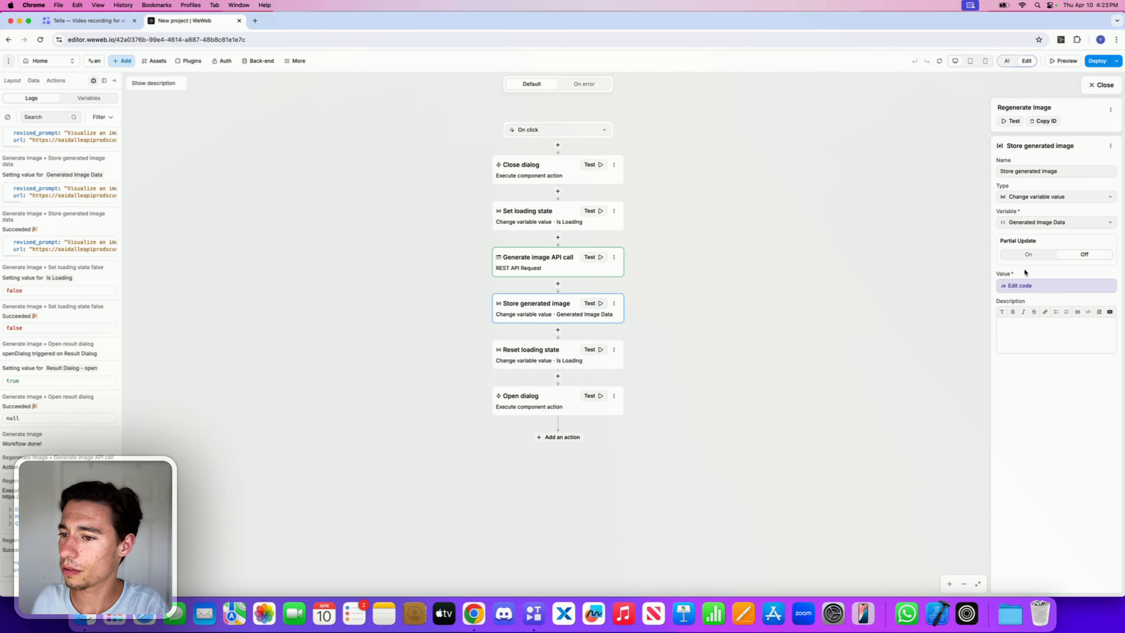
{"action": "left_click", "coordinate": [1008, 287]}
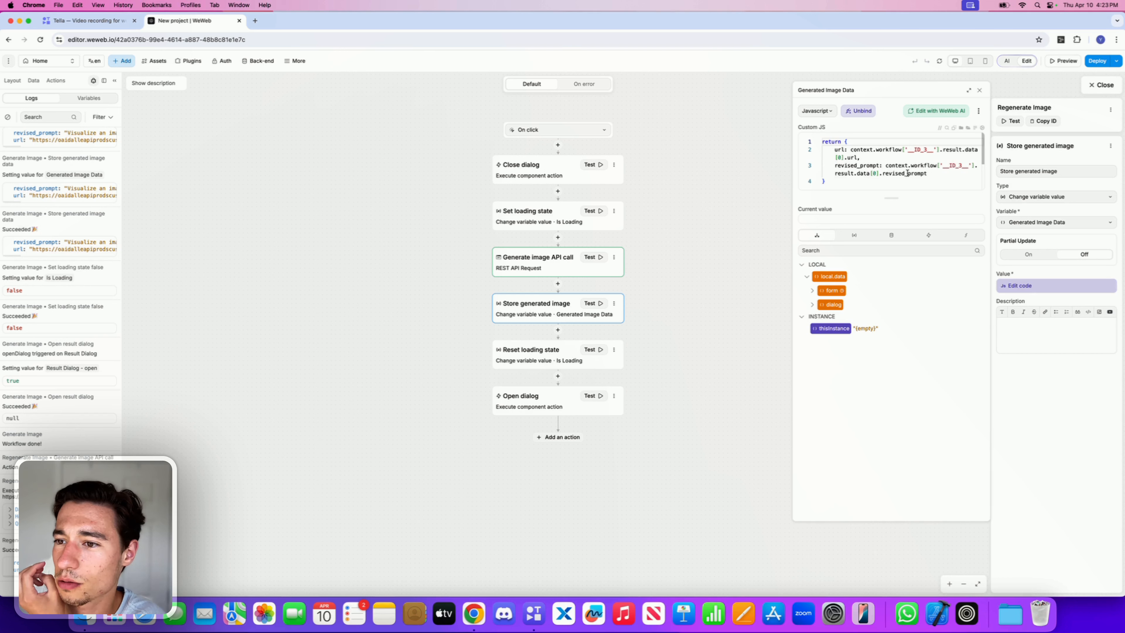
{"action": "left_click", "coordinate": [940, 112]}
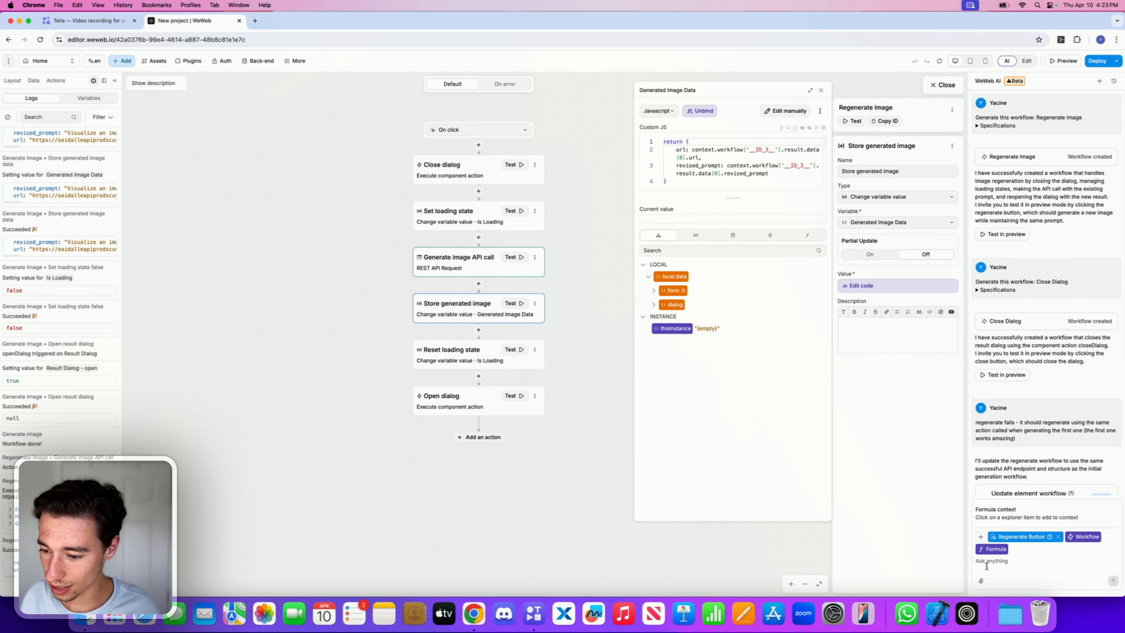
{"action": "left_click", "coordinate": [981, 537]}
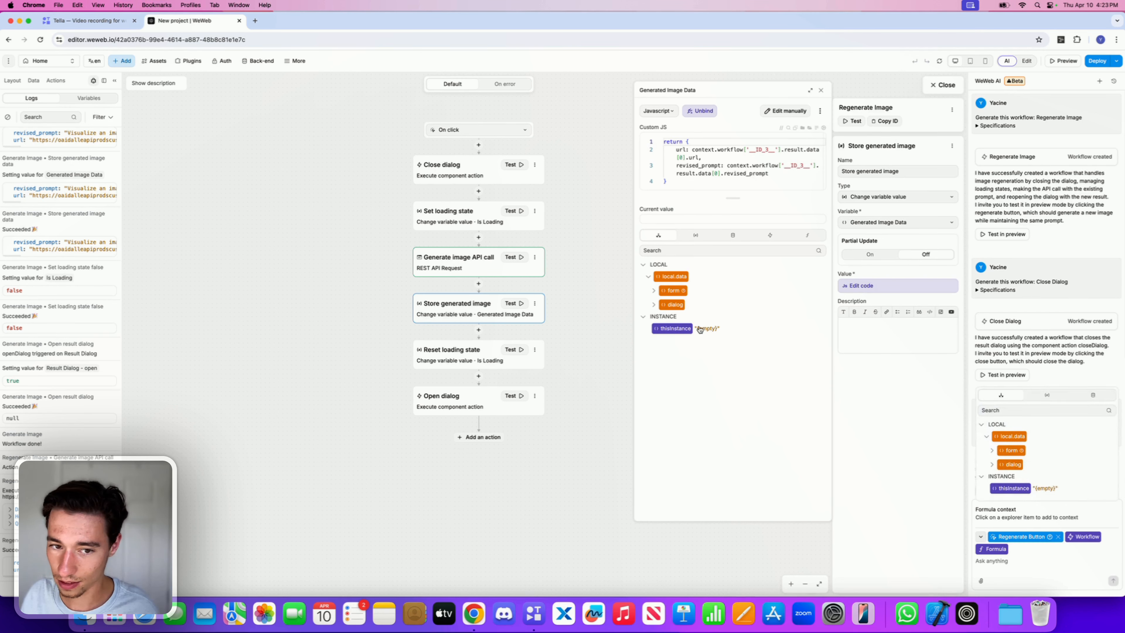
{"action": "left_click", "coordinate": [449, 258]}
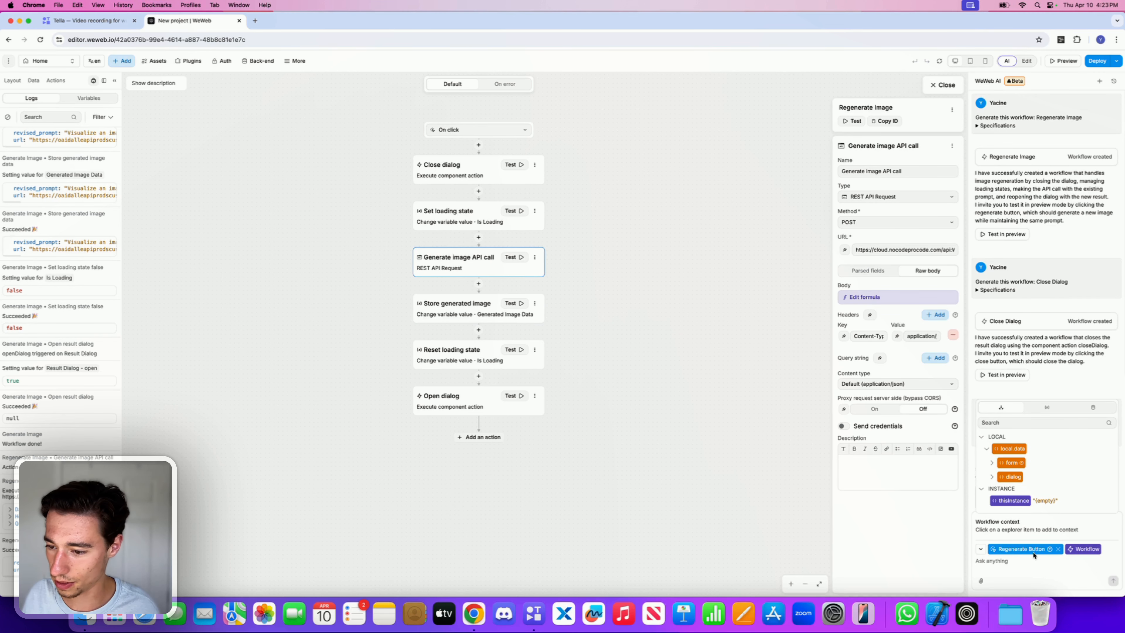
Step: Ask WeWeb AI: "i need to have the generate image api call response uodates with the store genarted image vraible as the id chnaged"
{"action": "left_click", "coordinate": [1017, 567]}
{"action": "type", "text": "i"}
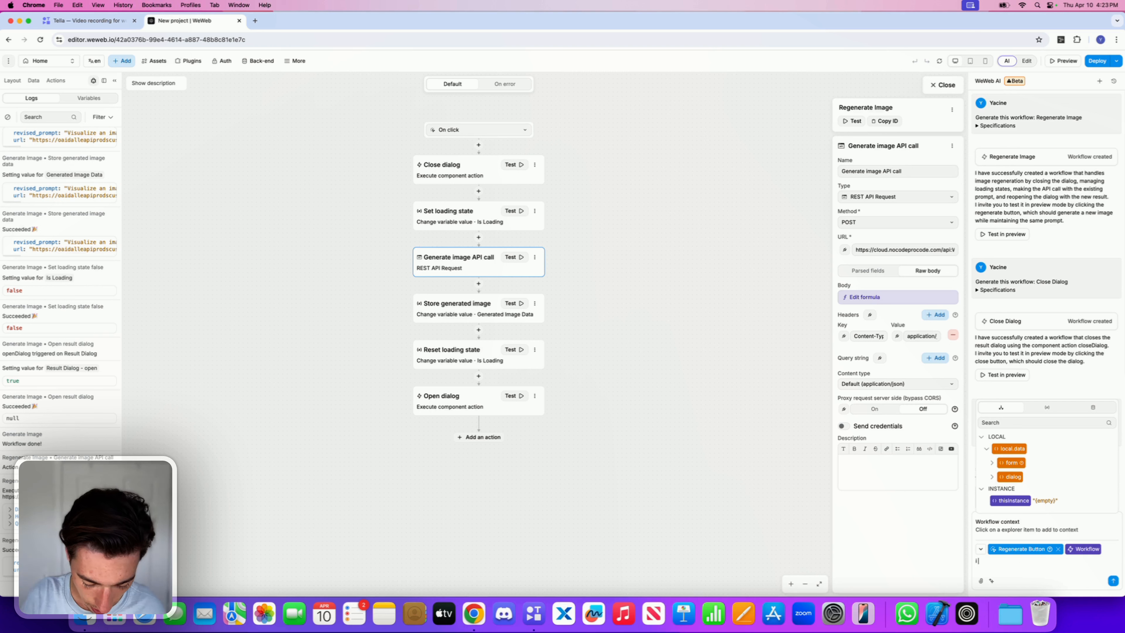
{"action": "type", "text": " need to hav"}
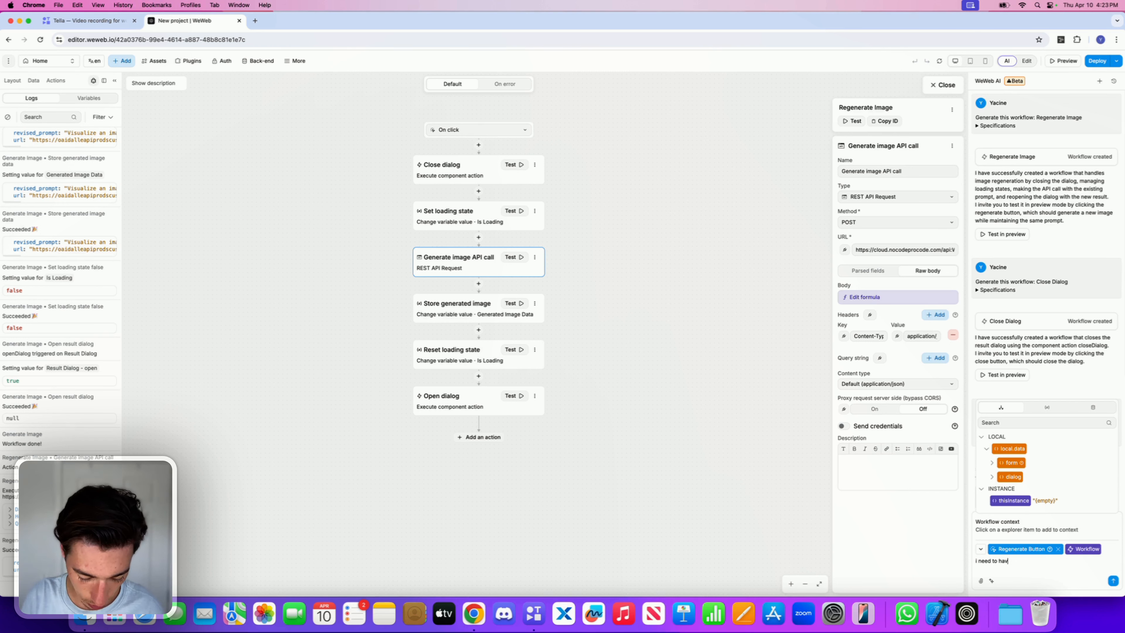
{"action": "type", "text": "e the generate api"}
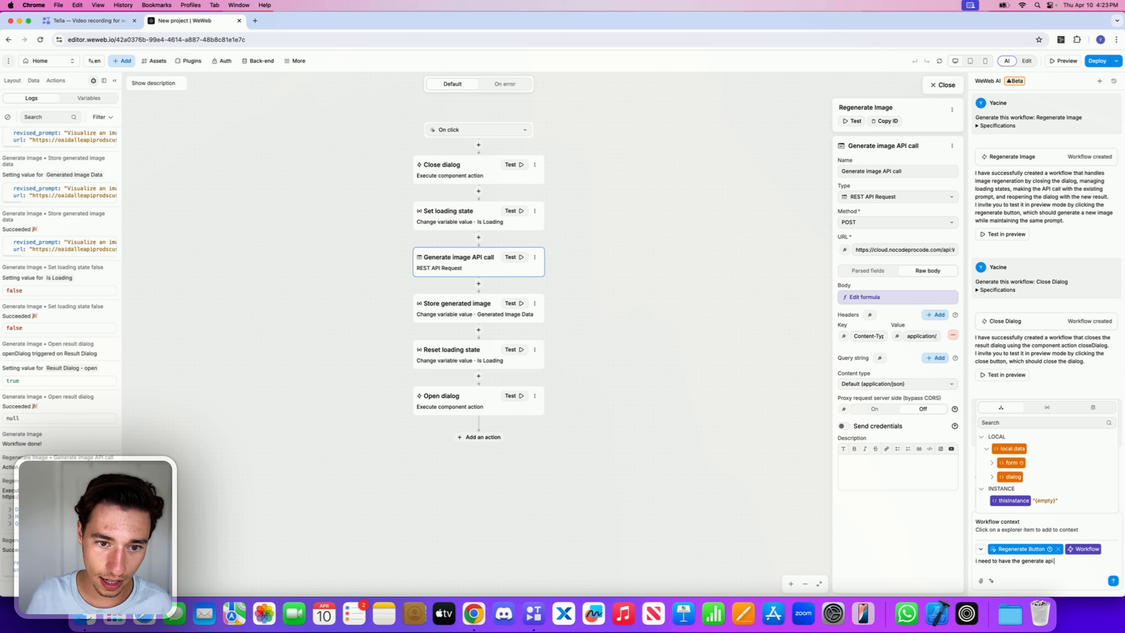
{"action": "type", "text": " image"}
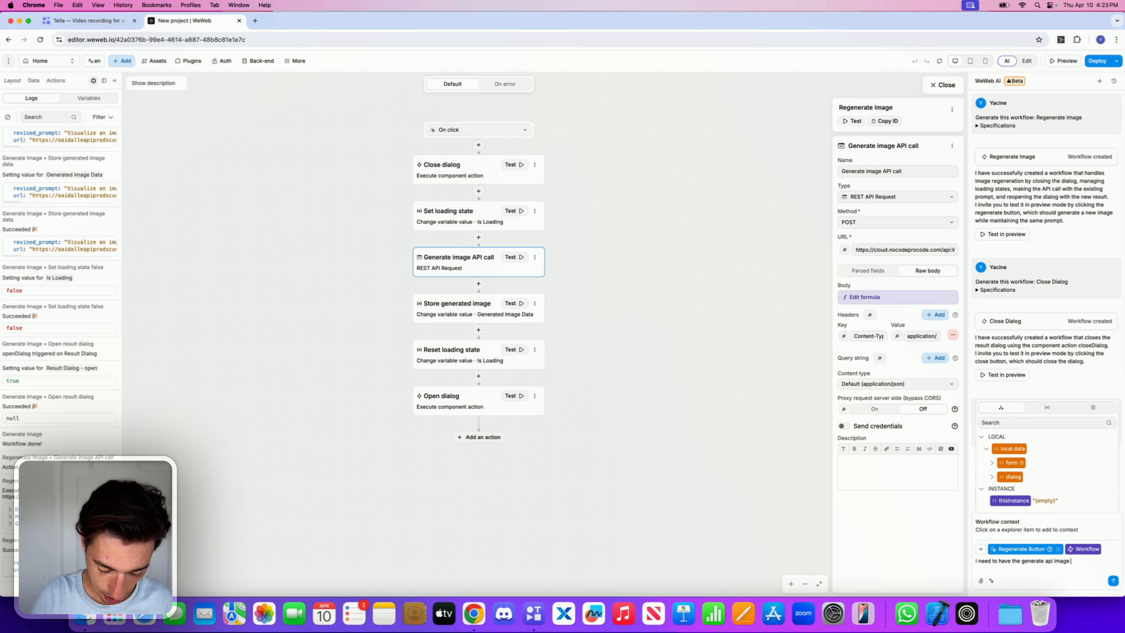
{"action": "key", "text": "BackSpace"}
{"action": "key", "text": "BackSpace"}
{"action": "key", "text": "BackSpace"}
{"action": "key", "text": "BackSpace"}
{"action": "key", "text": "BackSpace"}
{"action": "key", "text": "BackSpace"}
{"action": "key", "text": "BackSpace"}
{"action": "key", "text": "BackSpace"}
{"action": "key", "text": "BackSpace"}
{"action": "key", "text": "BackSpace"}
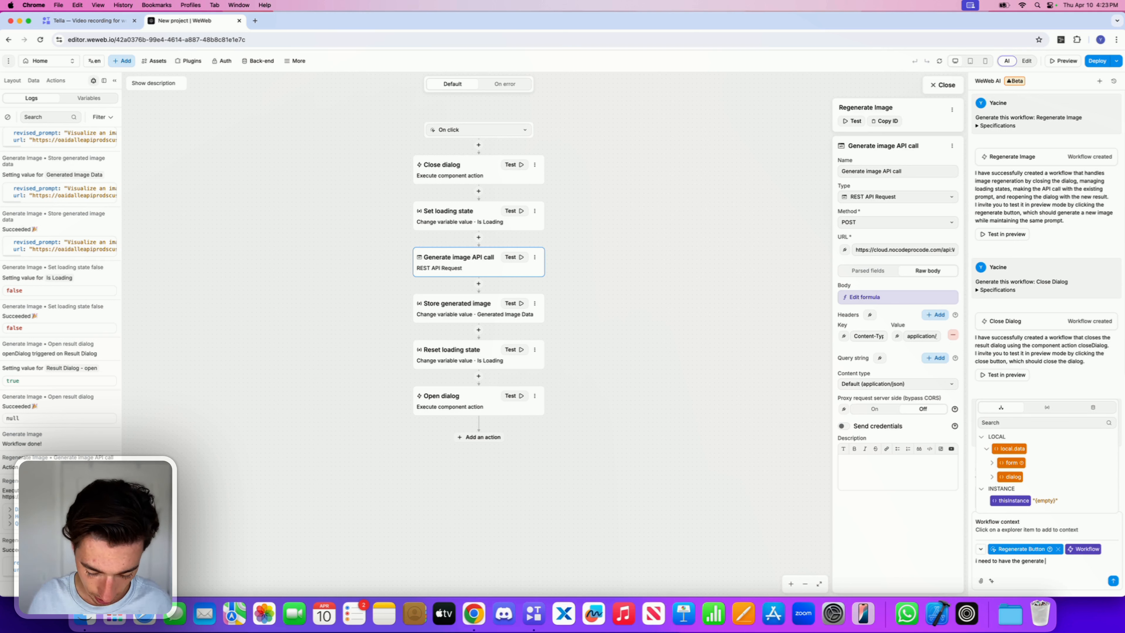
{"action": "type", "text": "image api call"}
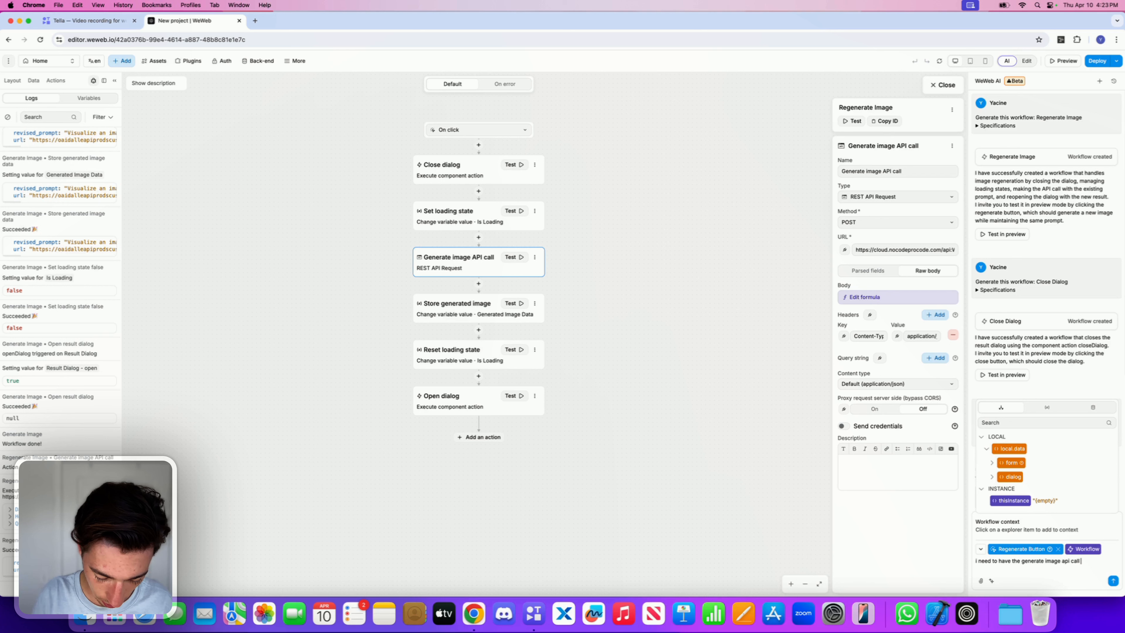
{"action": "type", "text": " response"}
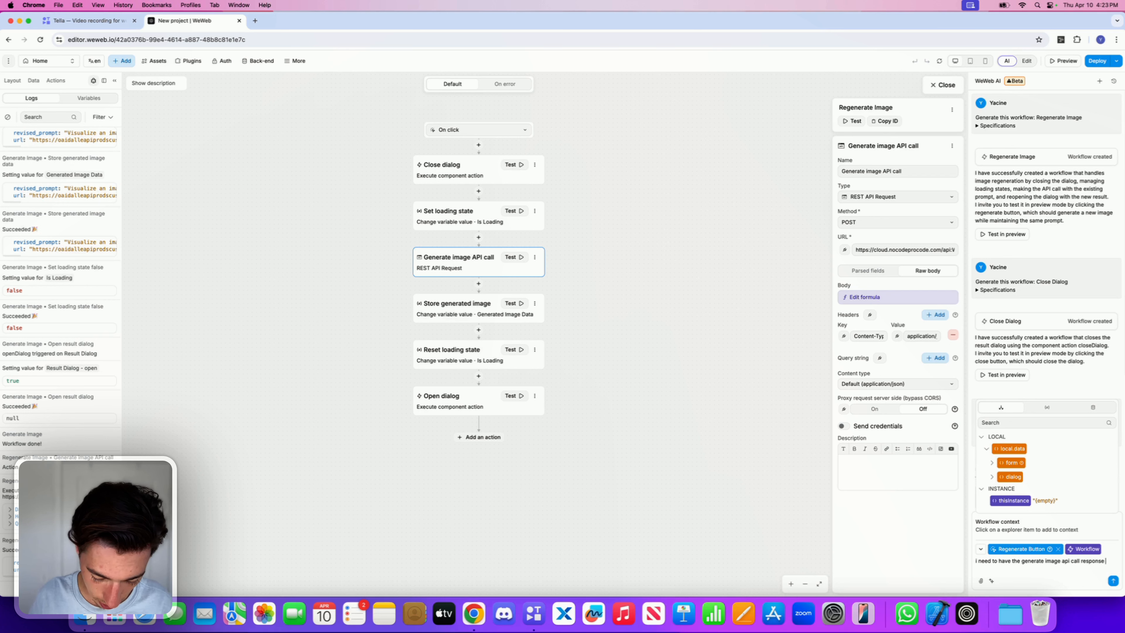
{"action": "type", "text": " uodates wit"}
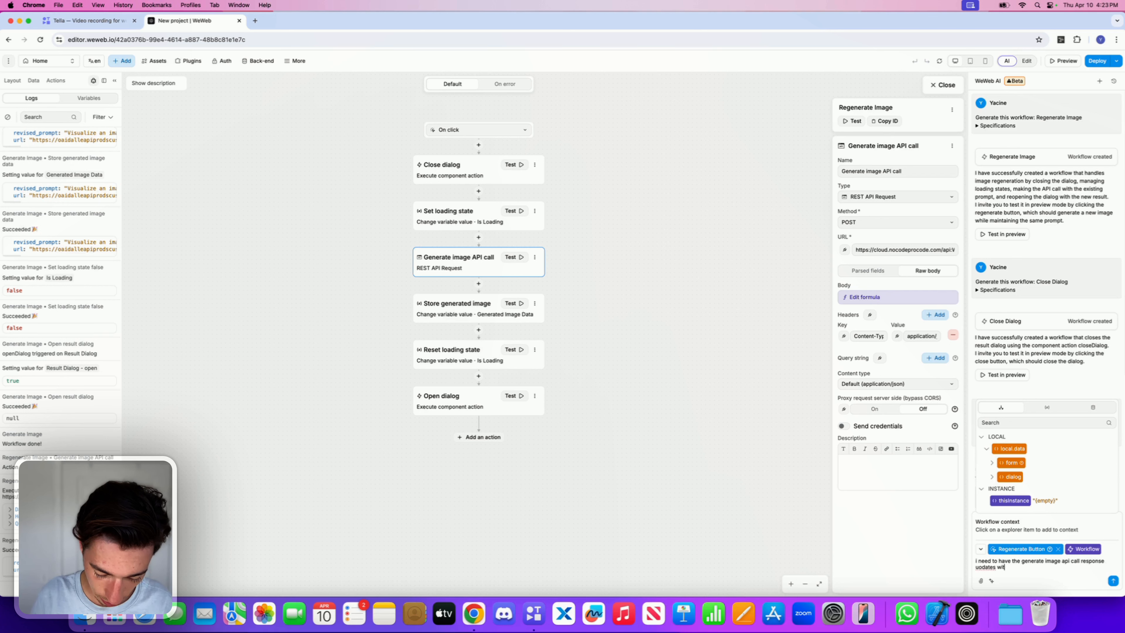
{"action": "type", "text": "h the sto"}
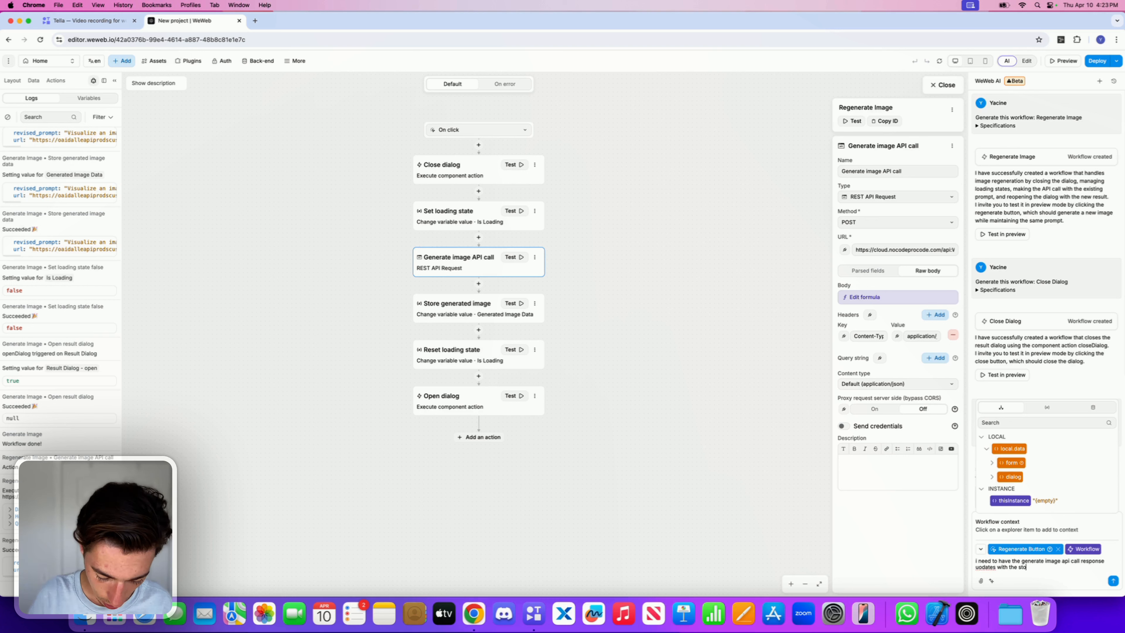
{"action": "type", "text": "re genarted "}
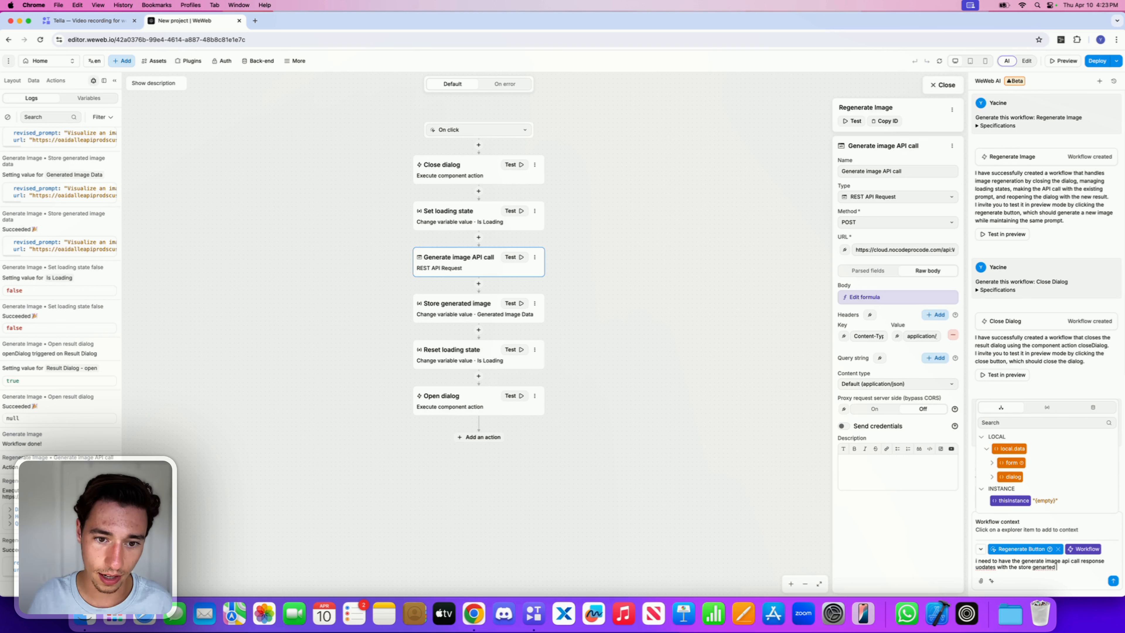
{"action": "type", "text": "image vraible "}
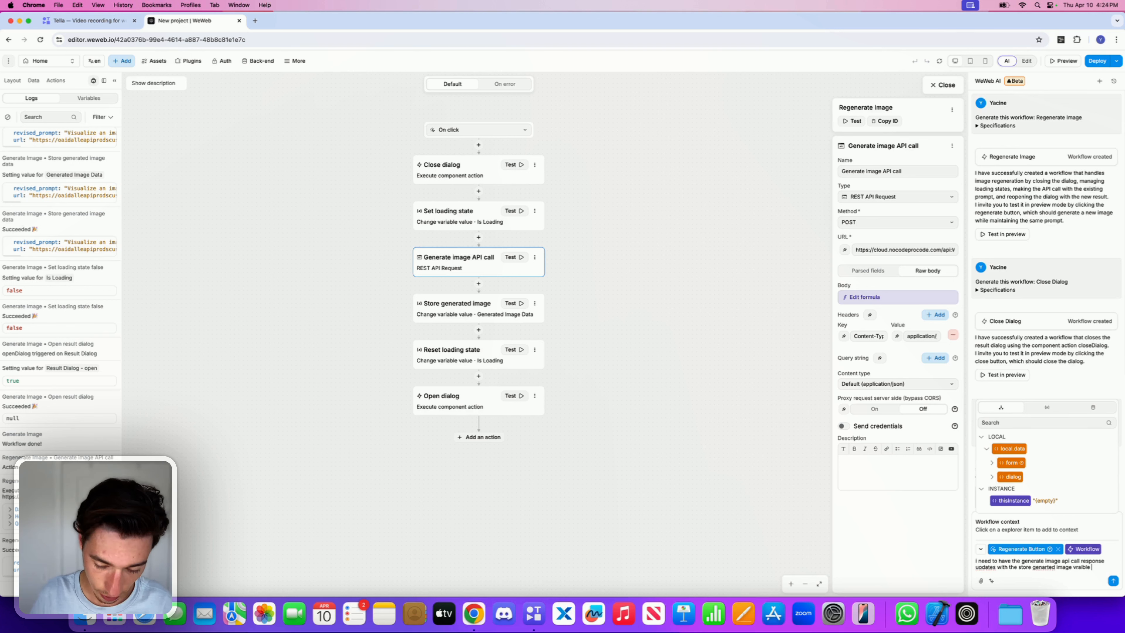
{"action": "type", "text": "as the id"}
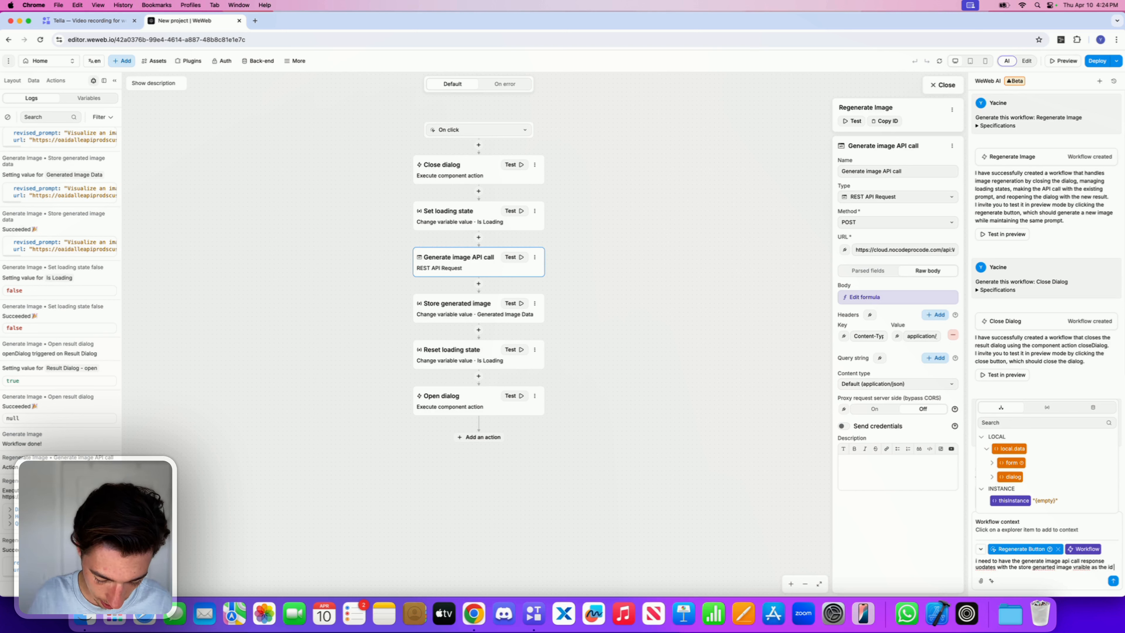
{"action": "left_click", "coordinate": [1113, 580]}
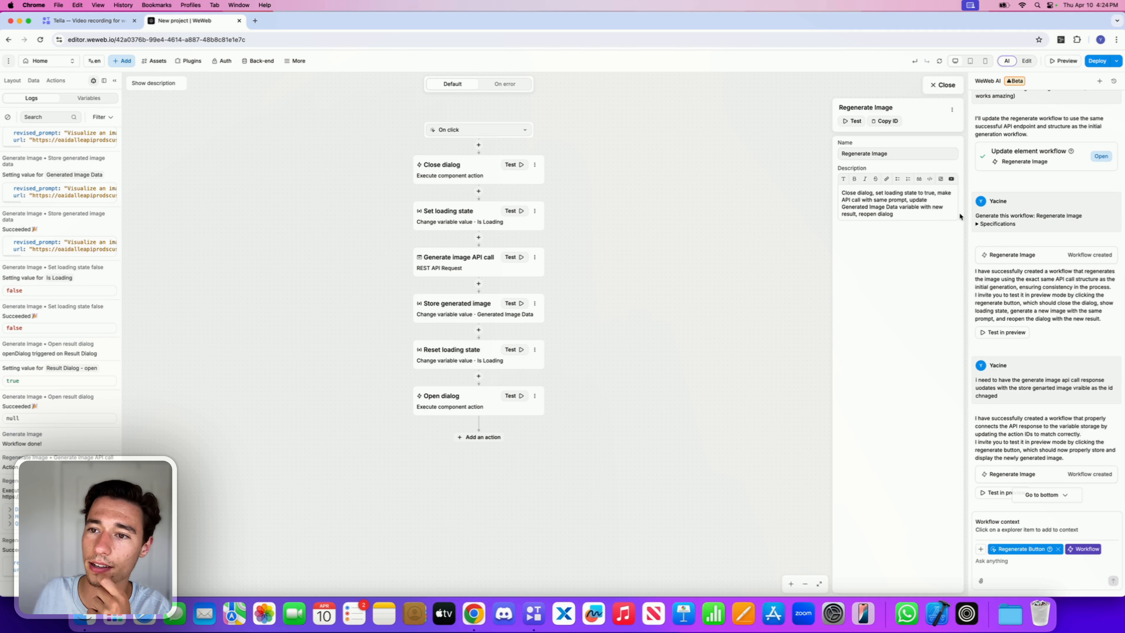
Step: Test the updated Regenerate Image workflow and inspect its Generate image API call action
{"action": "left_click", "coordinate": [850, 122]}
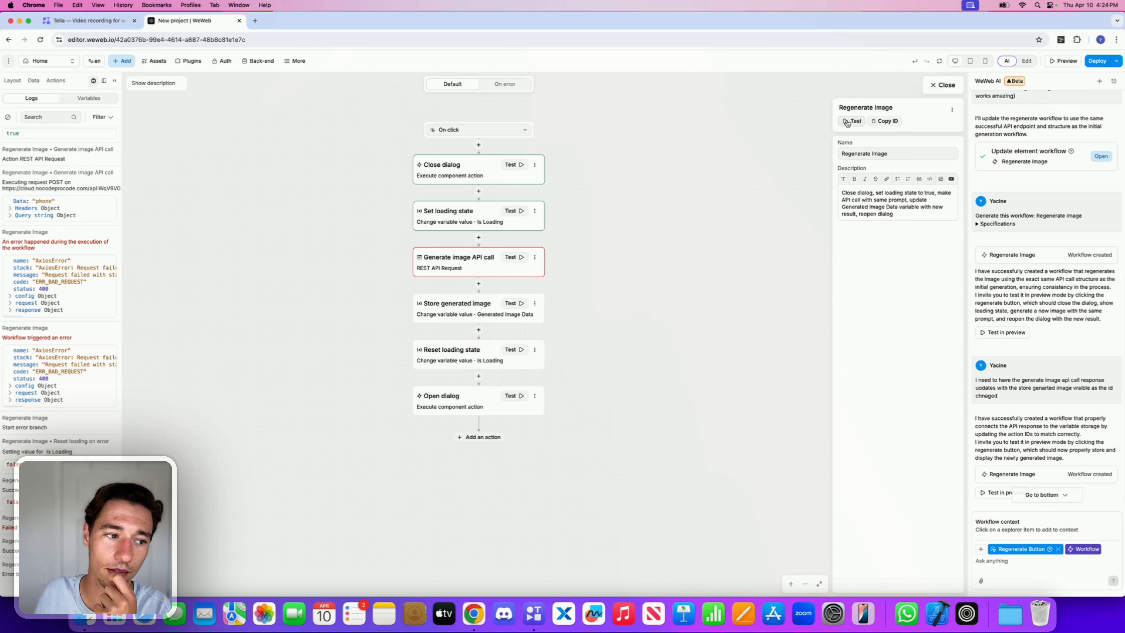
{"action": "left_click", "coordinate": [847, 122]}
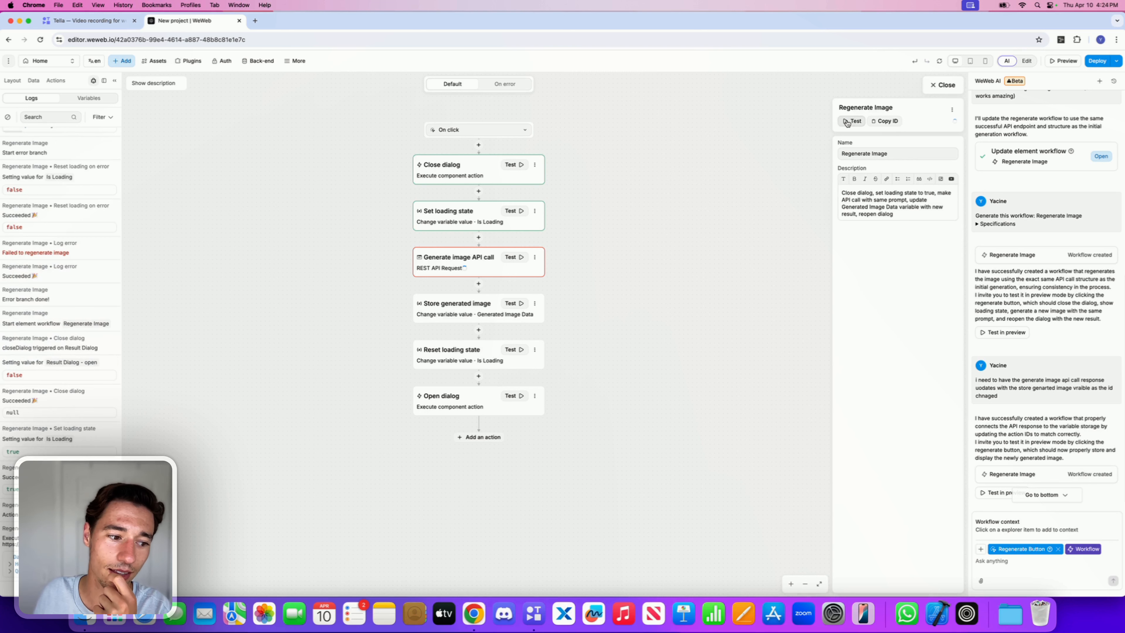
{"action": "left_click", "coordinate": [483, 260]}
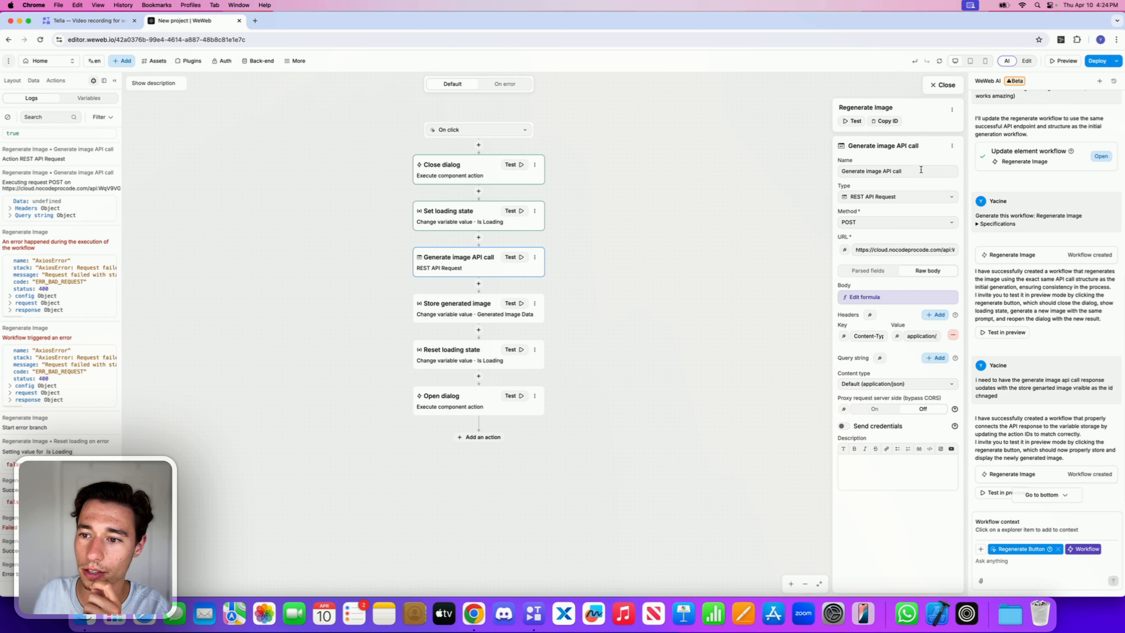
Step: Close the workflow editor, preview the page and generate an image from the prompt "phone"
{"action": "left_click", "coordinate": [935, 85]}
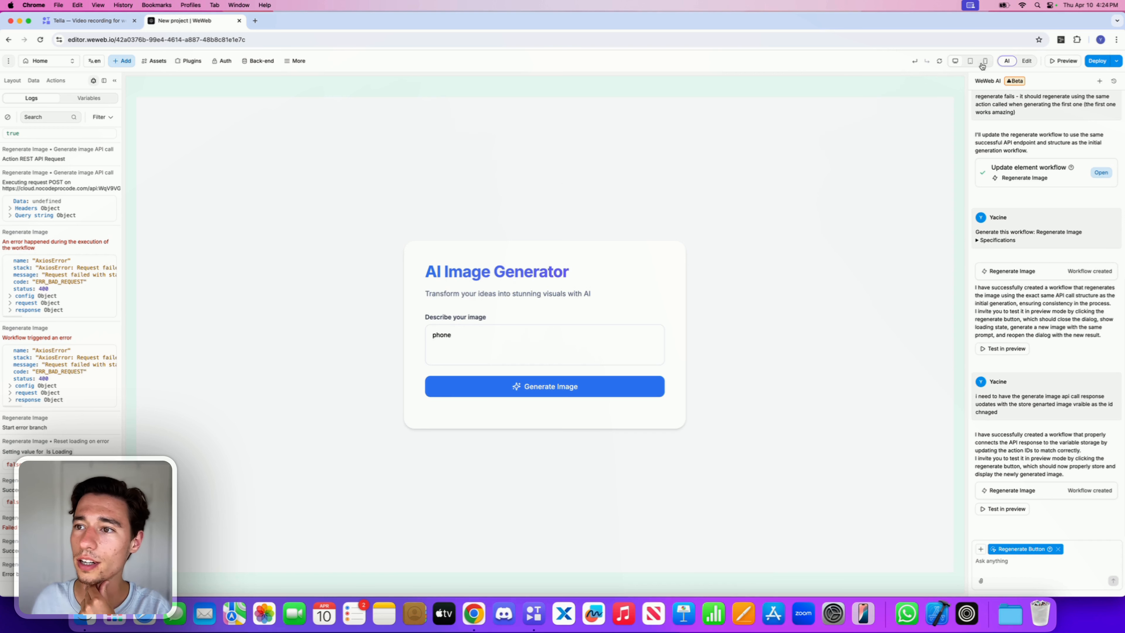
{"action": "left_click", "coordinate": [1063, 61]}
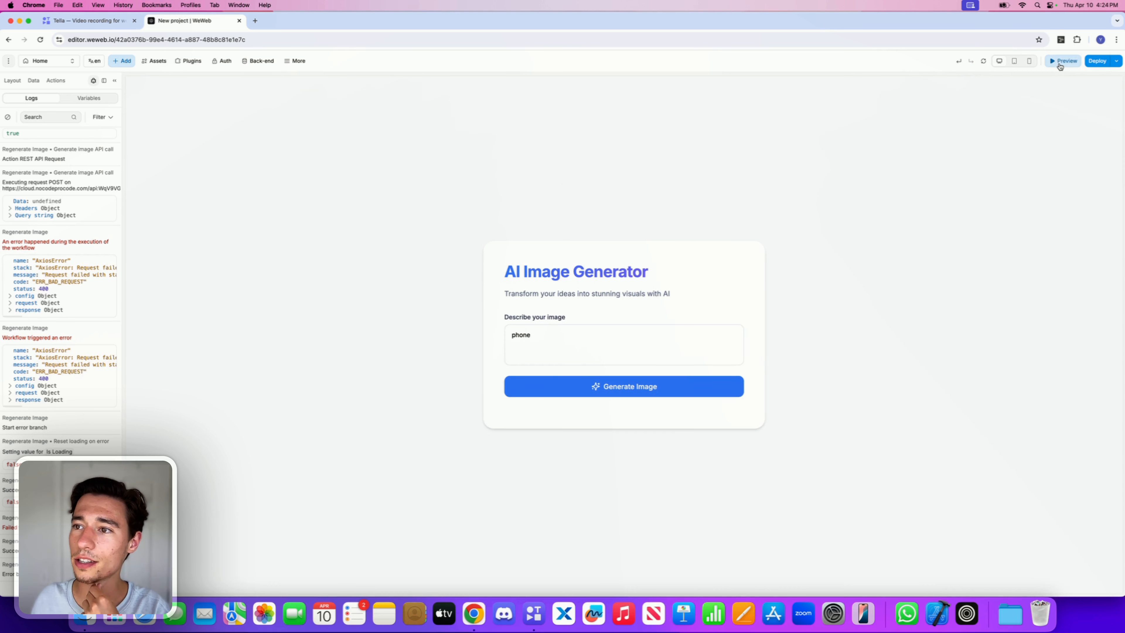
{"action": "left_click", "coordinate": [561, 391]}
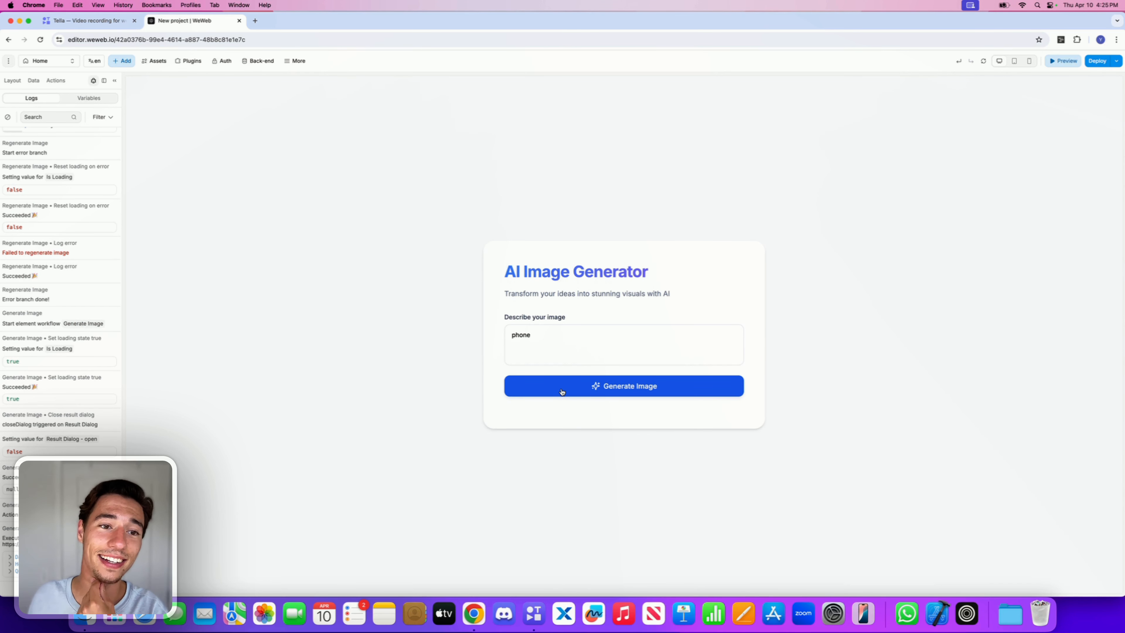
Step: Open the browser developer tools and inspect the generated image popup and the Network panel
{"action": "right_click", "coordinate": [1022, 101]}
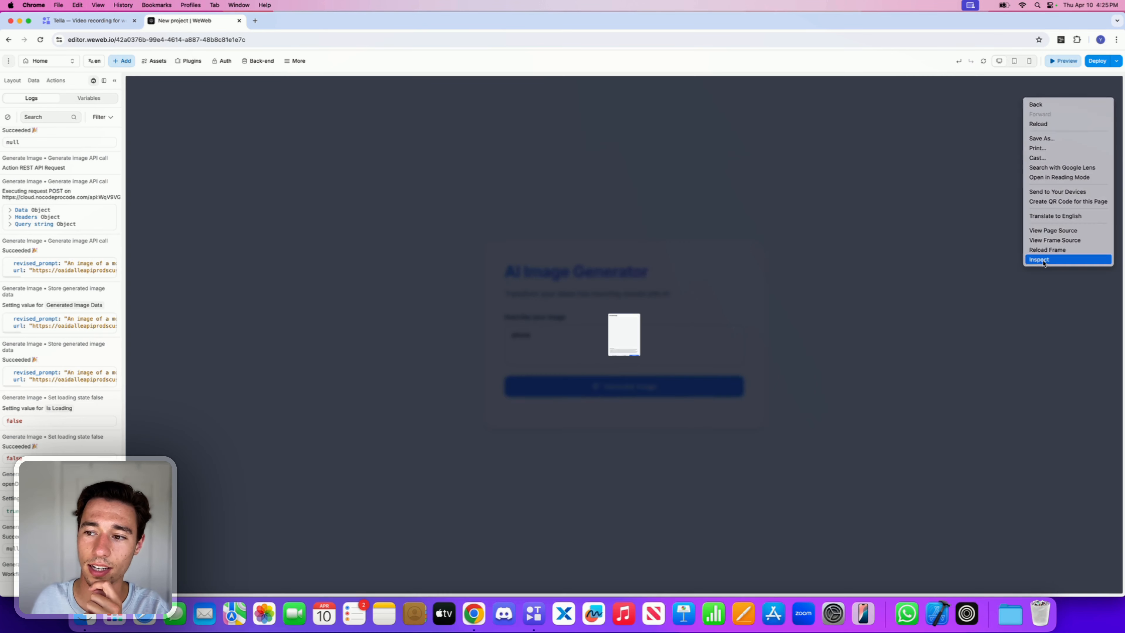
{"action": "left_click", "coordinate": [1037, 259]}
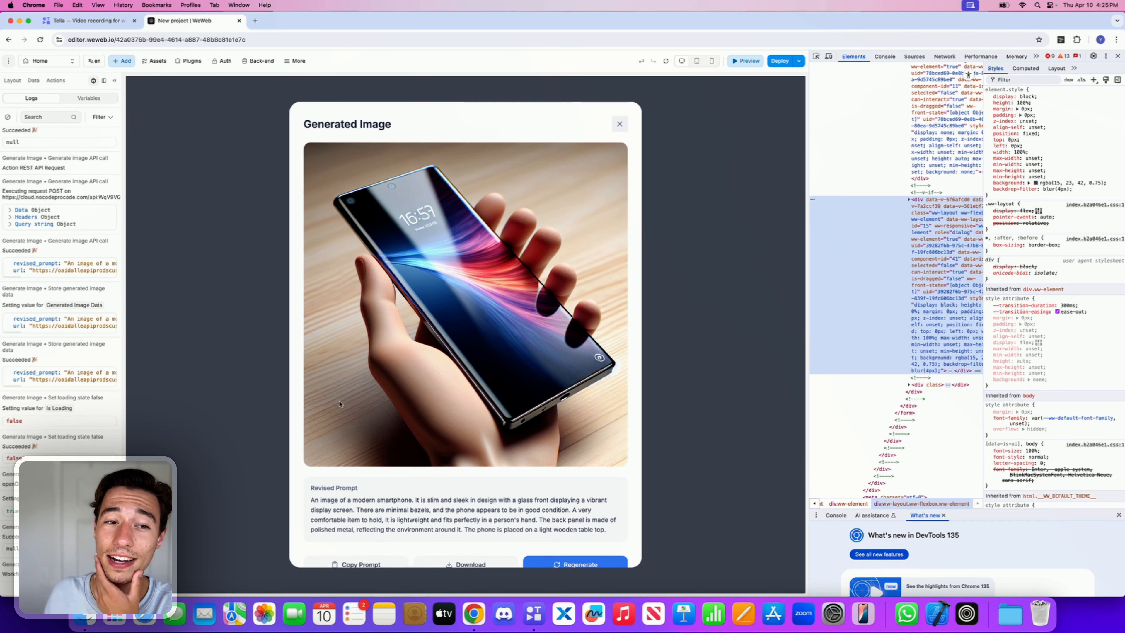
{"action": "scroll", "coordinate": [570, 360], "scroll_direction": "down", "scroll_amount": 1}
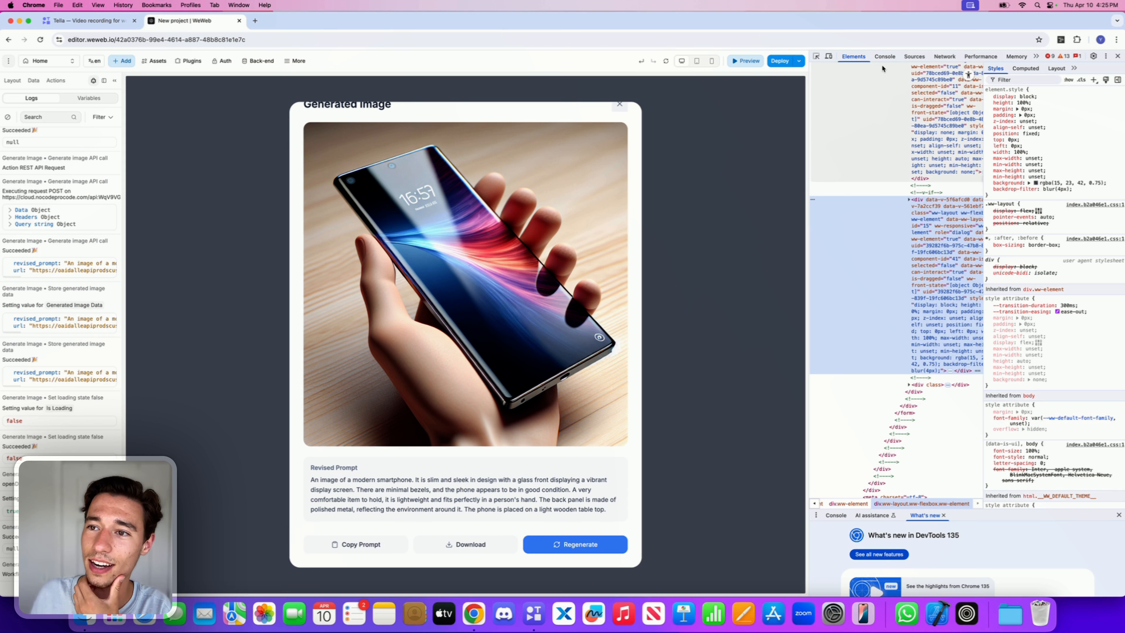
{"action": "left_click", "coordinate": [945, 57]}
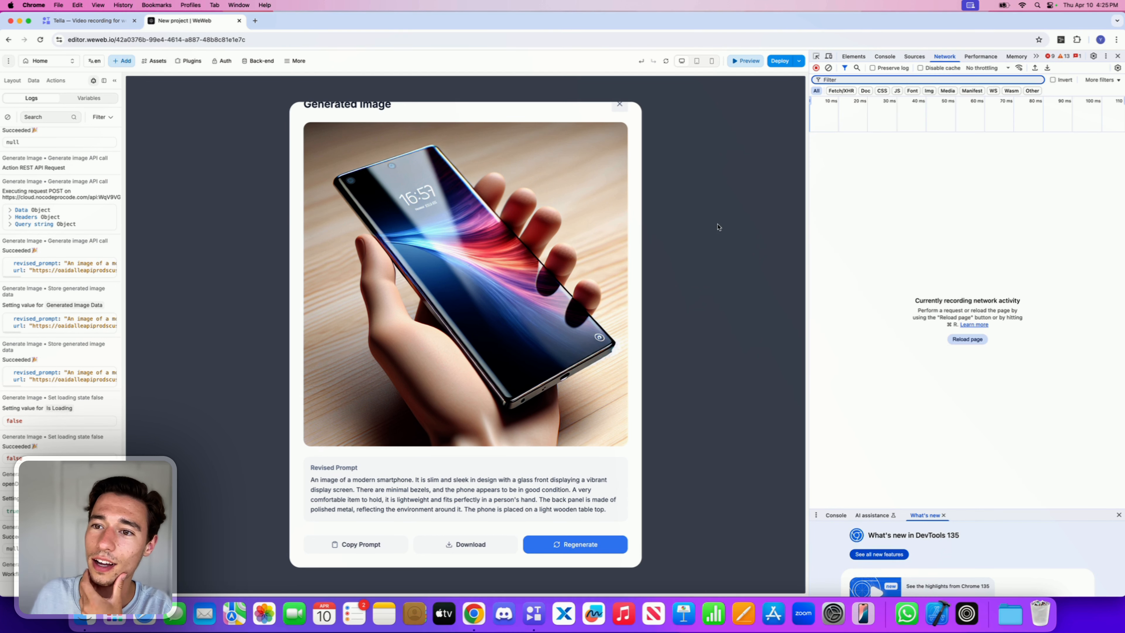
Step: Leave preview, select the Regenerate Button and reopen its Regenerate Image workflow in edit mode
{"action": "left_click", "coordinate": [754, 62]}
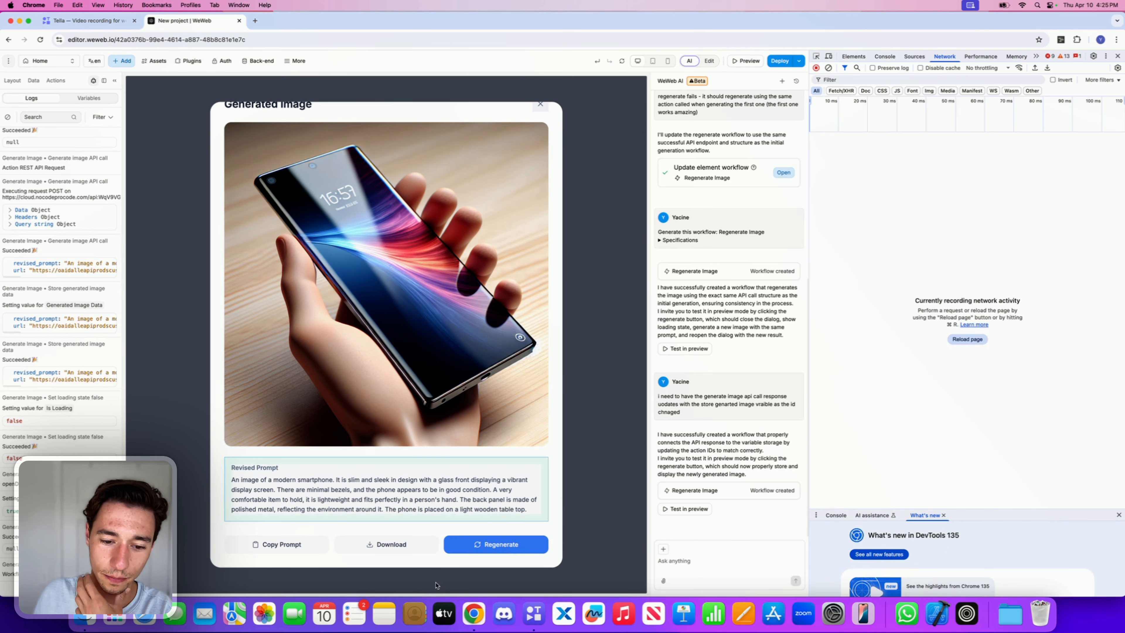
{"action": "left_click", "coordinate": [453, 550]}
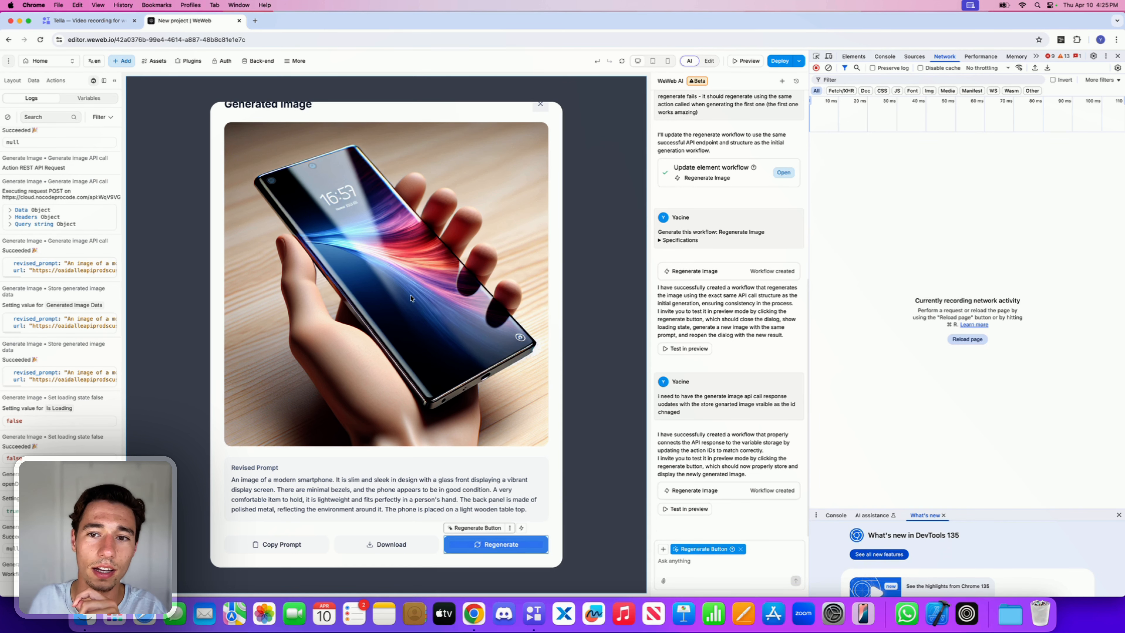
{"action": "left_click", "coordinate": [711, 62]}
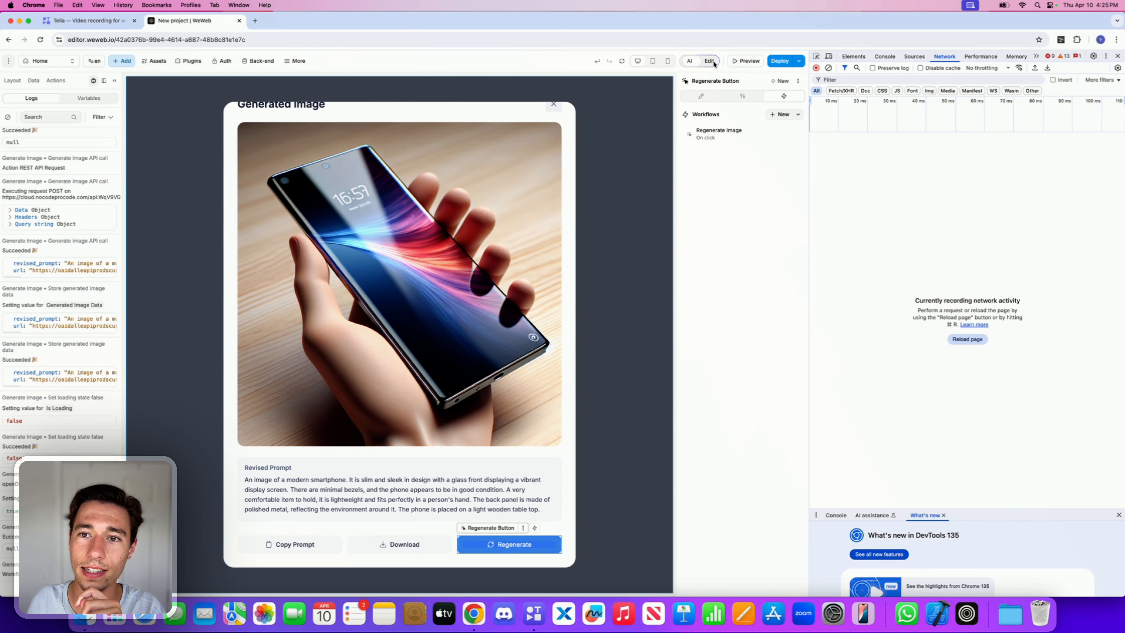
{"action": "left_click", "coordinate": [719, 130]}
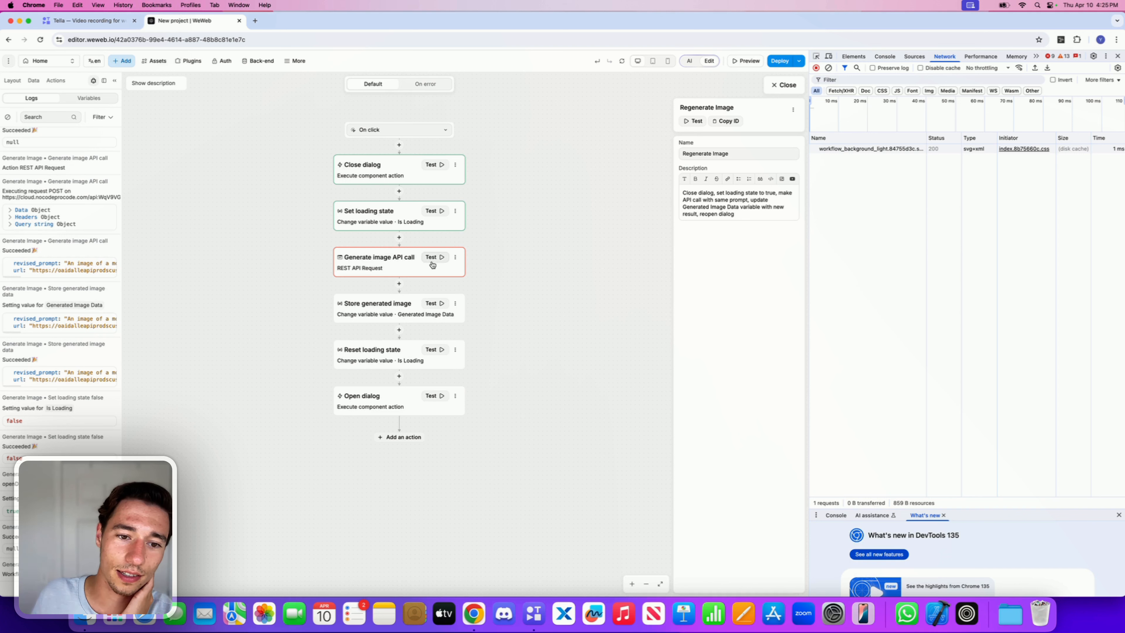
Step: Test the Generate image API call action and inspect the failed request's headers, payload, preview and response
{"action": "left_click", "coordinate": [427, 267]}
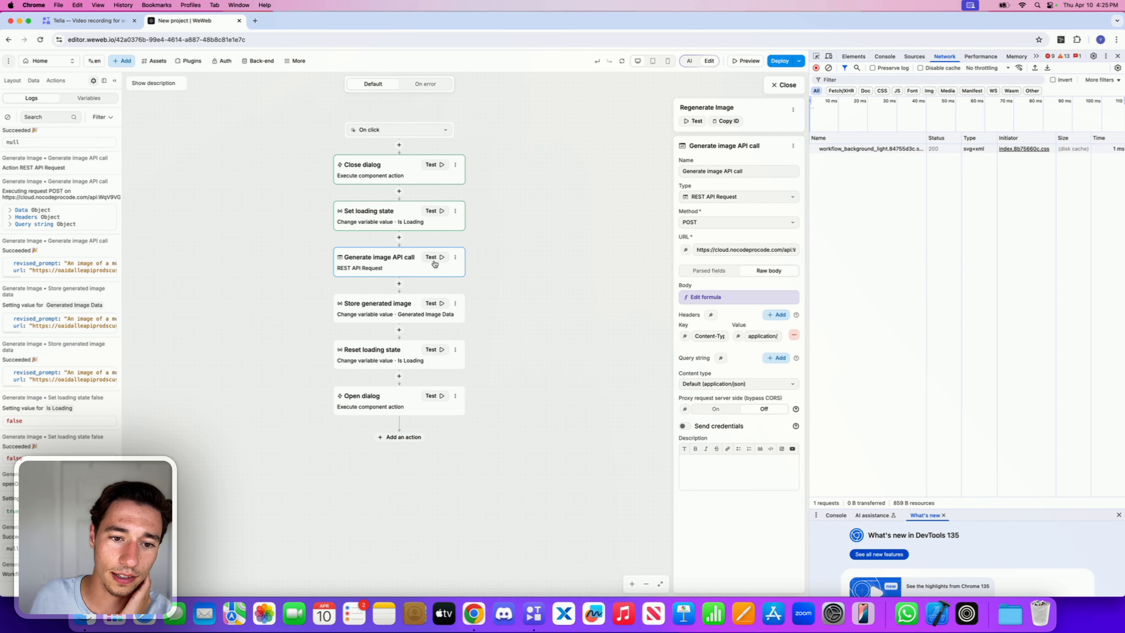
{"action": "left_click", "coordinate": [439, 260]}
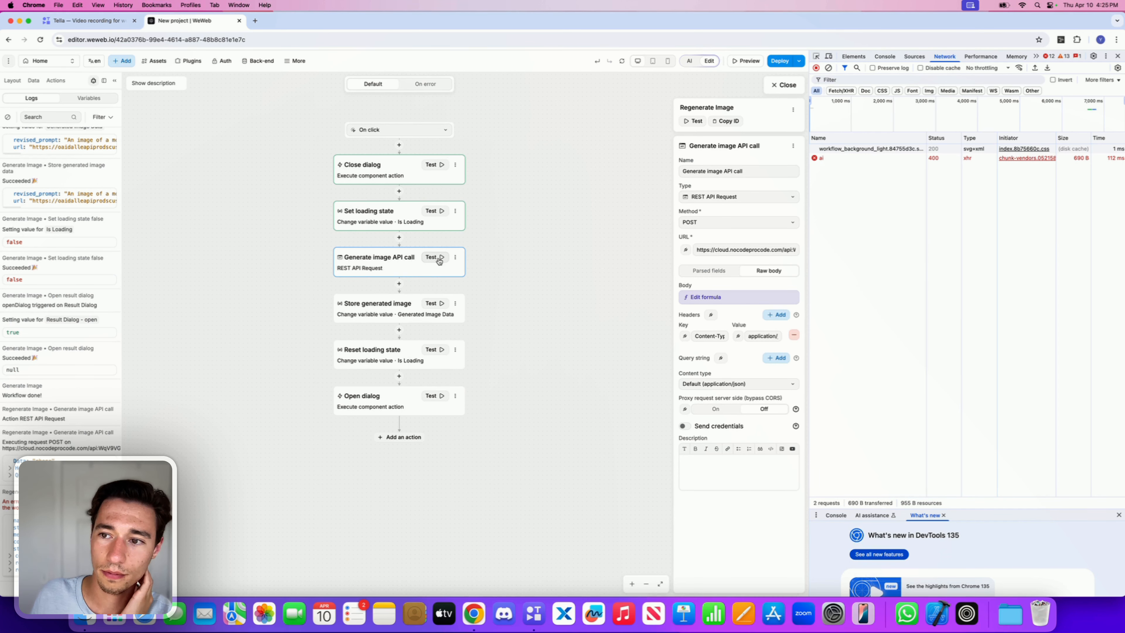
{"action": "left_click", "coordinate": [902, 158]}
{"action": "left_click", "coordinate": [987, 138]}
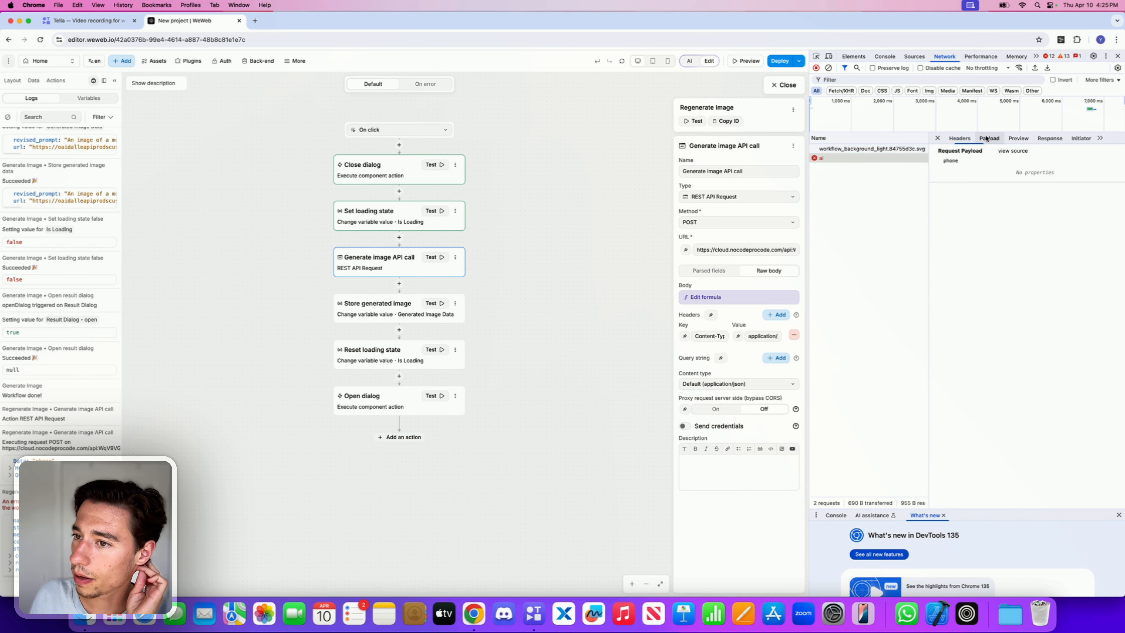
{"action": "left_click", "coordinate": [1018, 138]}
{"action": "left_click", "coordinate": [1042, 140]}
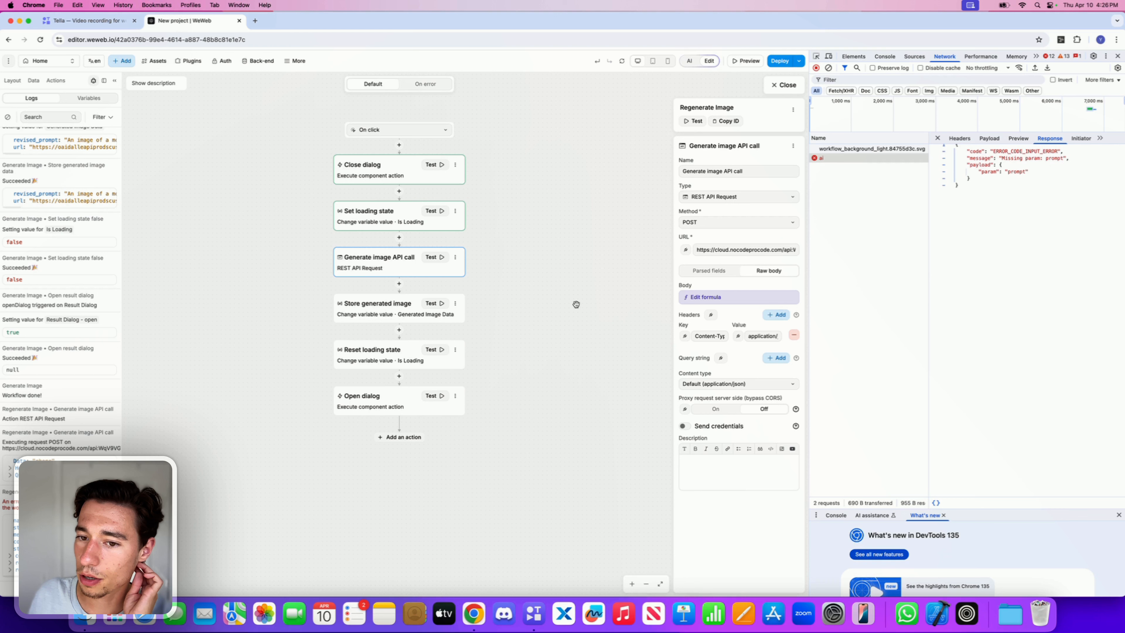
Step: Open the API call's body formula and ask WeWeb AI to send the original prompt input as {"prompt": "exampleprompt"}
{"action": "left_click", "coordinate": [707, 301]}
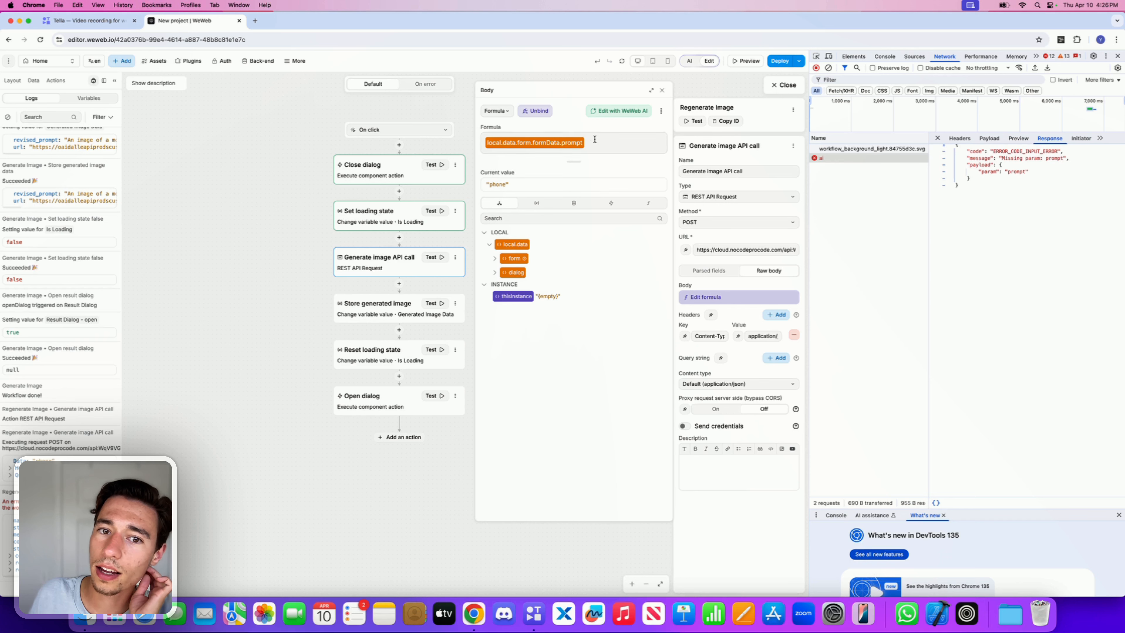
{"action": "left_click", "coordinate": [609, 110]}
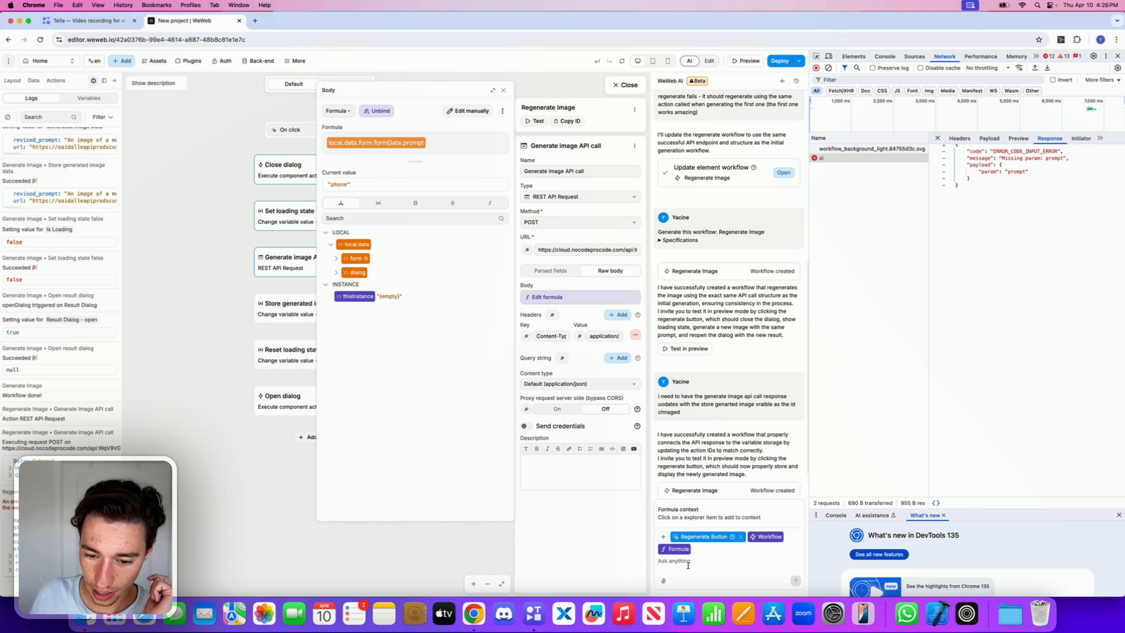
{"action": "type", "text": "i ned the "}
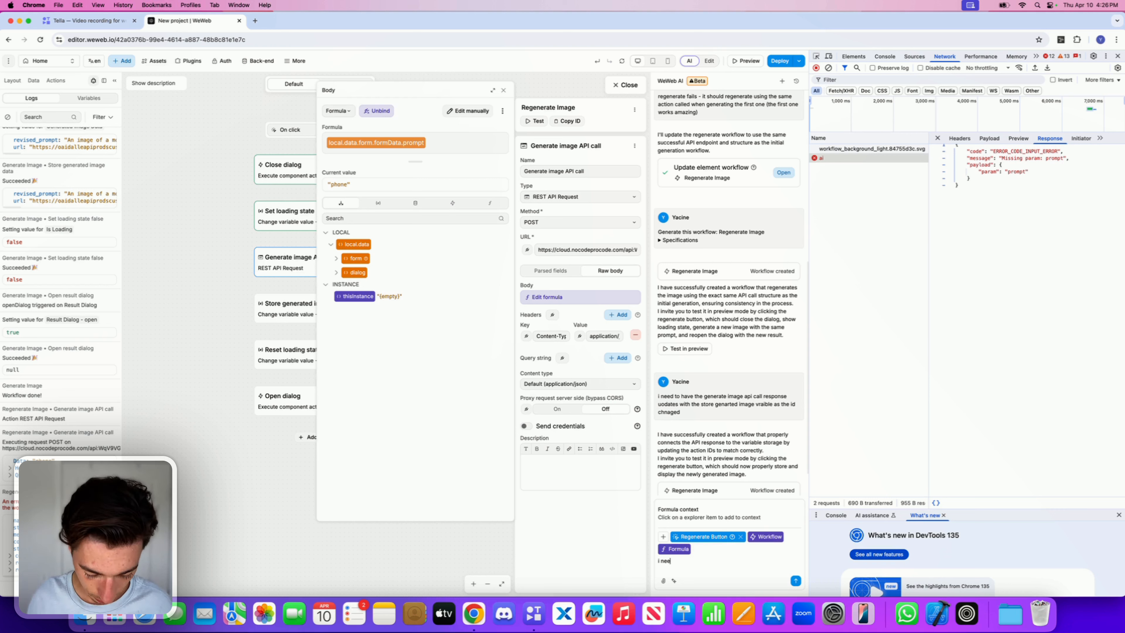
{"action": "type", "text": "d original"}
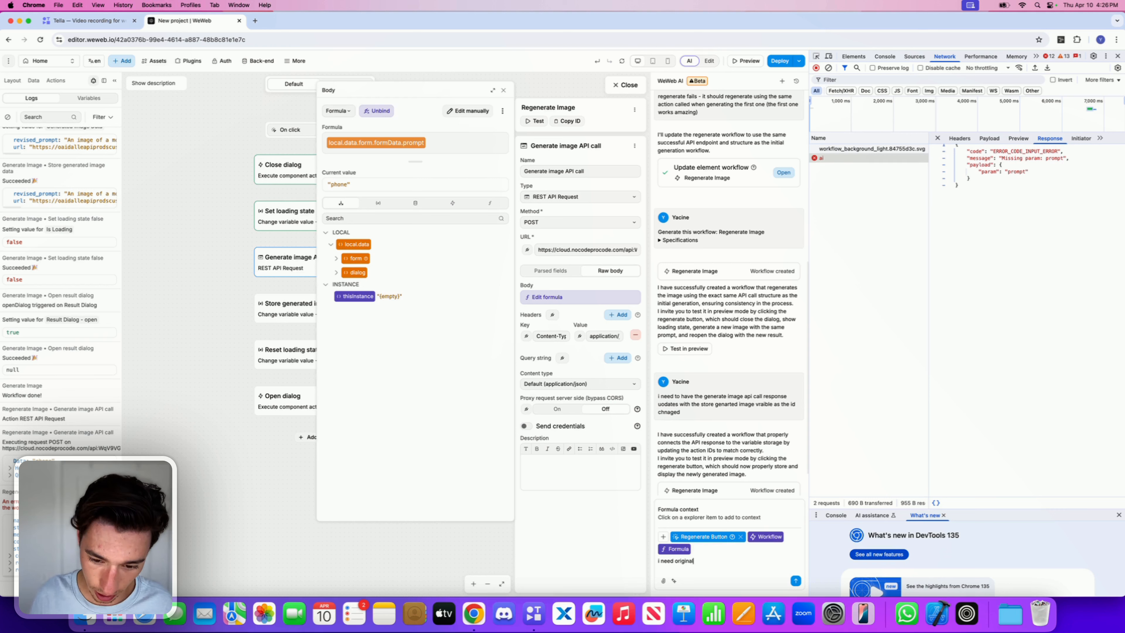
{"action": "type", "text": " promot in"}
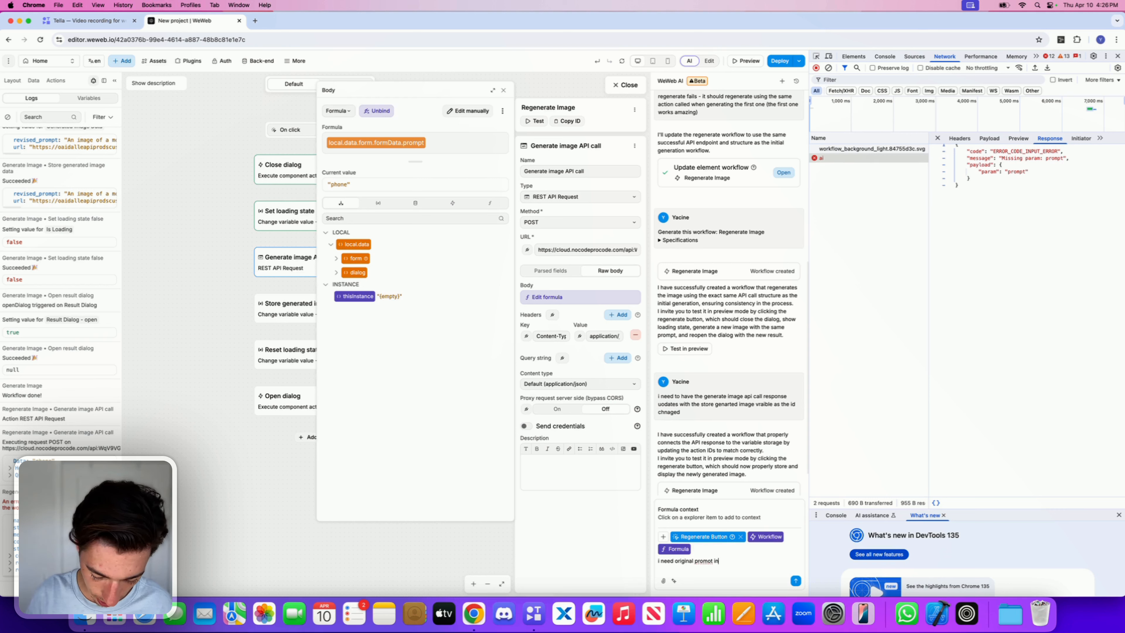
{"action": "type", "text": "put in here"}
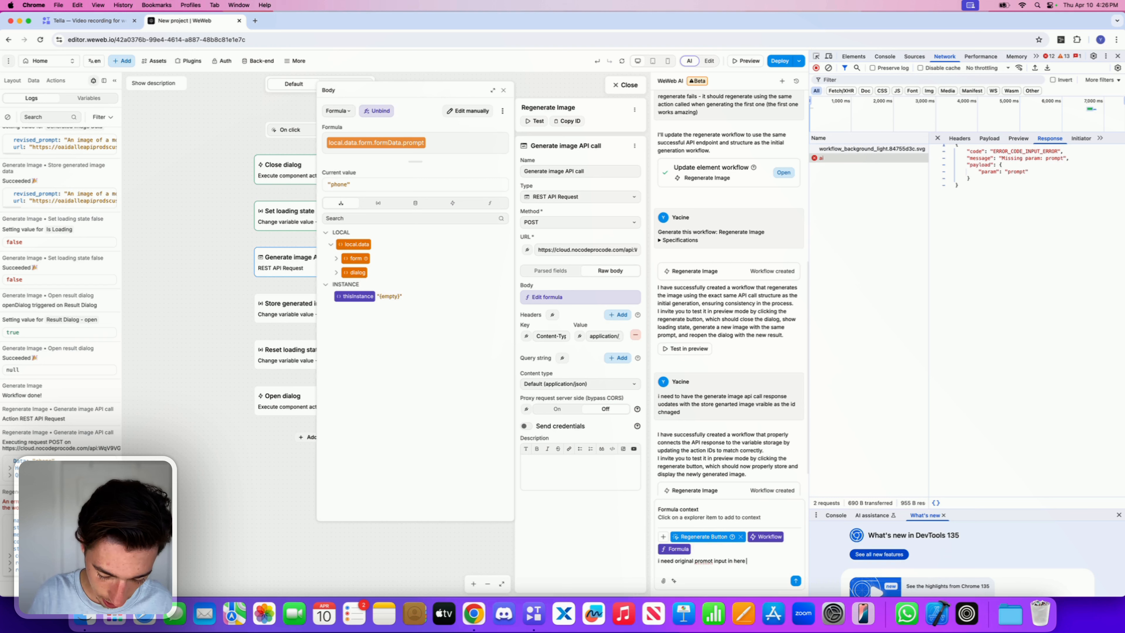
{"action": "type", "text": " - the api nee"}
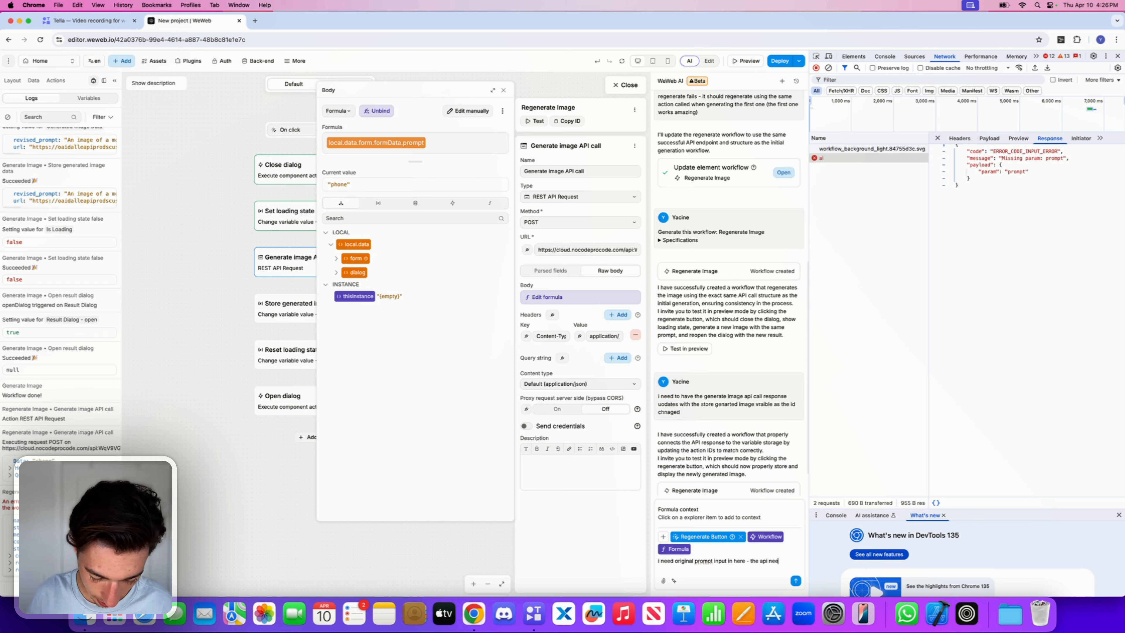
{"action": "type", "text": "ds this body"}
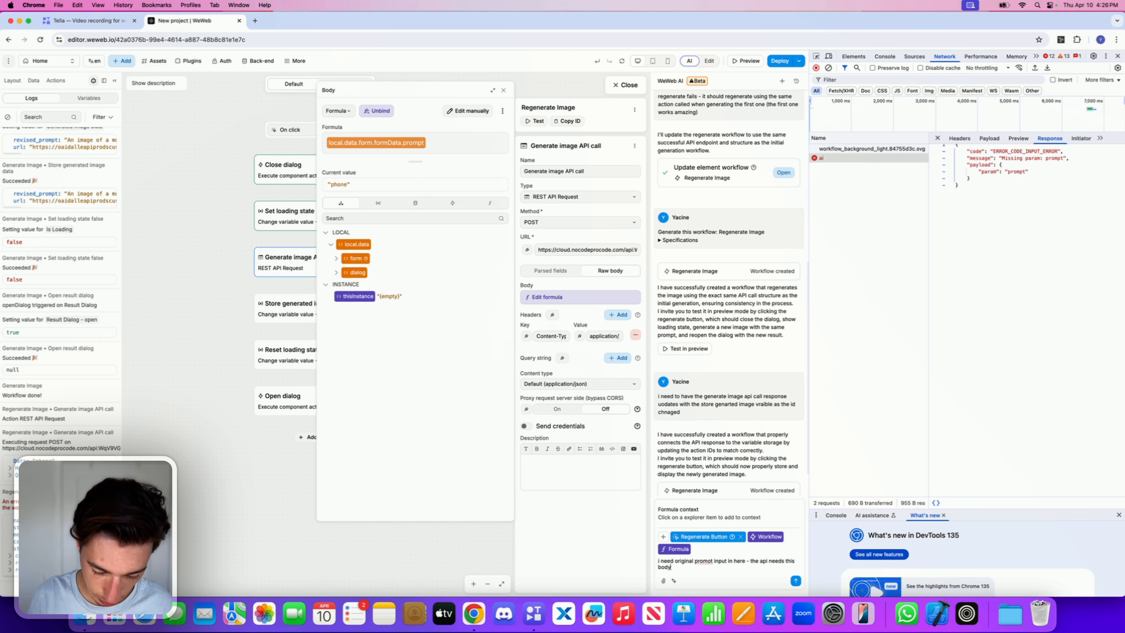
{"action": "type", "text": " requst"}
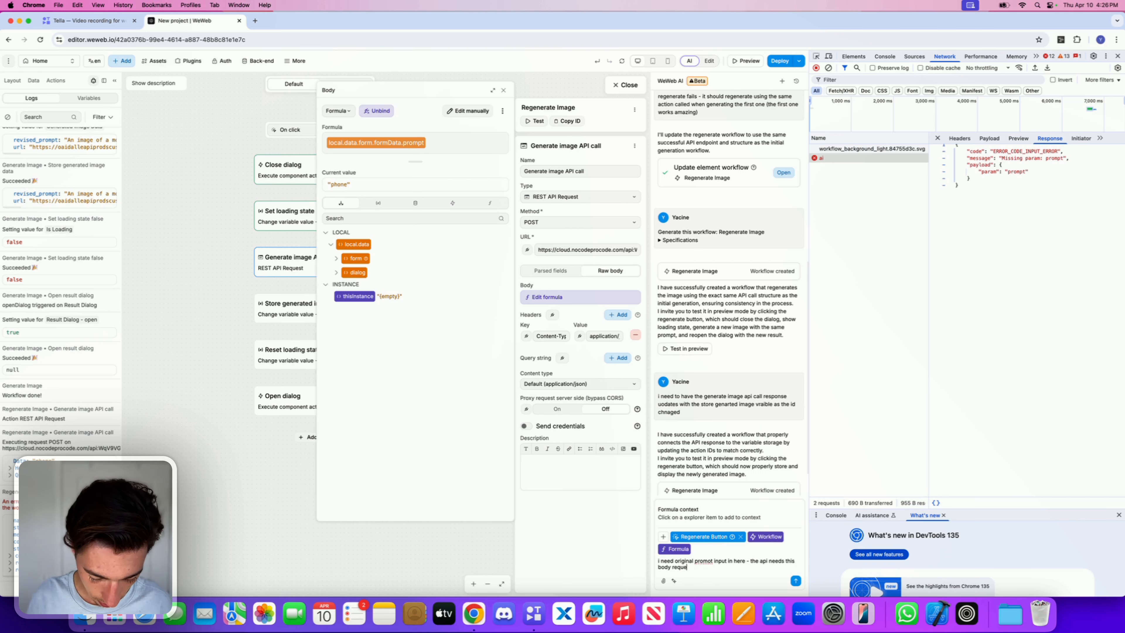
{"action": "type", "text": "st"}
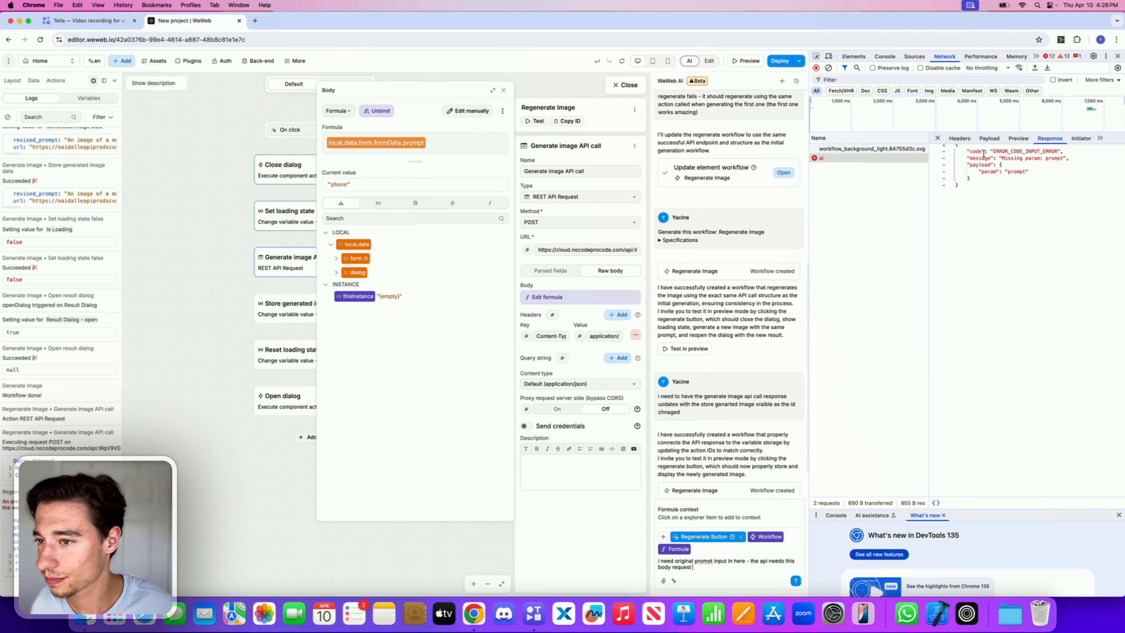
{"action": "left_click", "coordinate": [1000, 164]}
{"action": "left_click_drag", "start_coordinate": [1000, 164], "coordinate": [997, 179]}
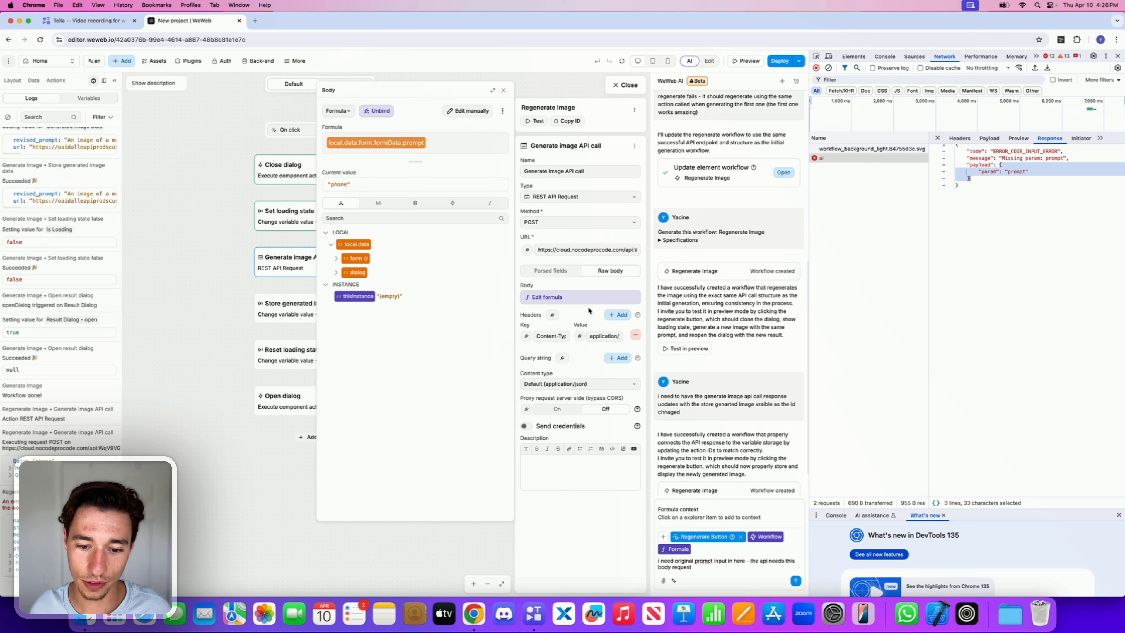
{"action": "left_click", "coordinate": [710, 571]}
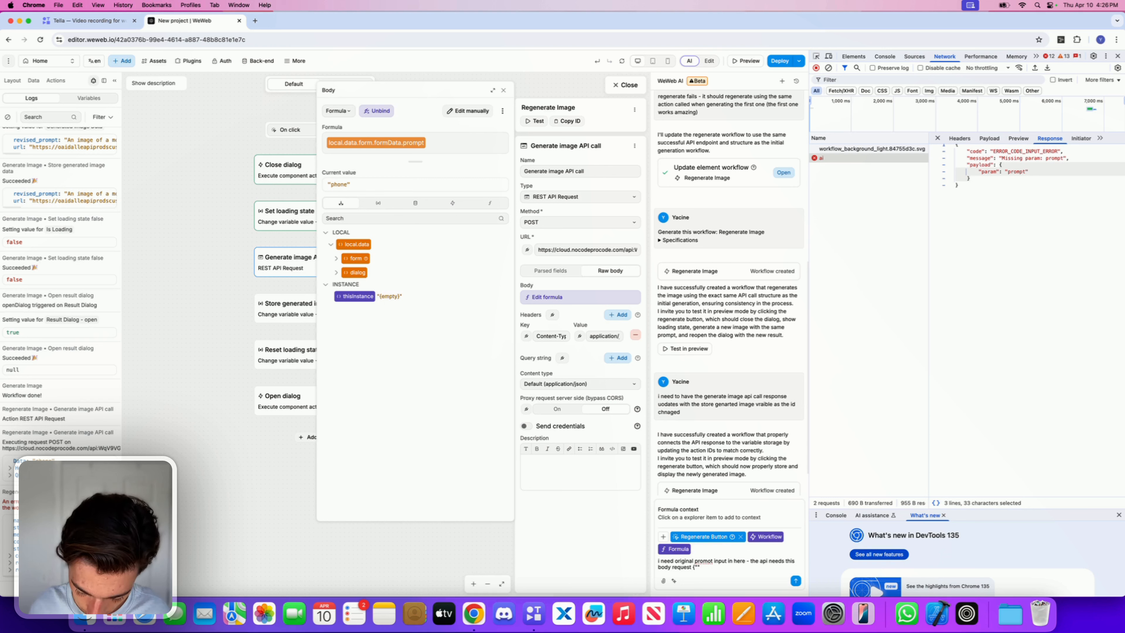
{"action": "type", "text": "{\"prompt\""}
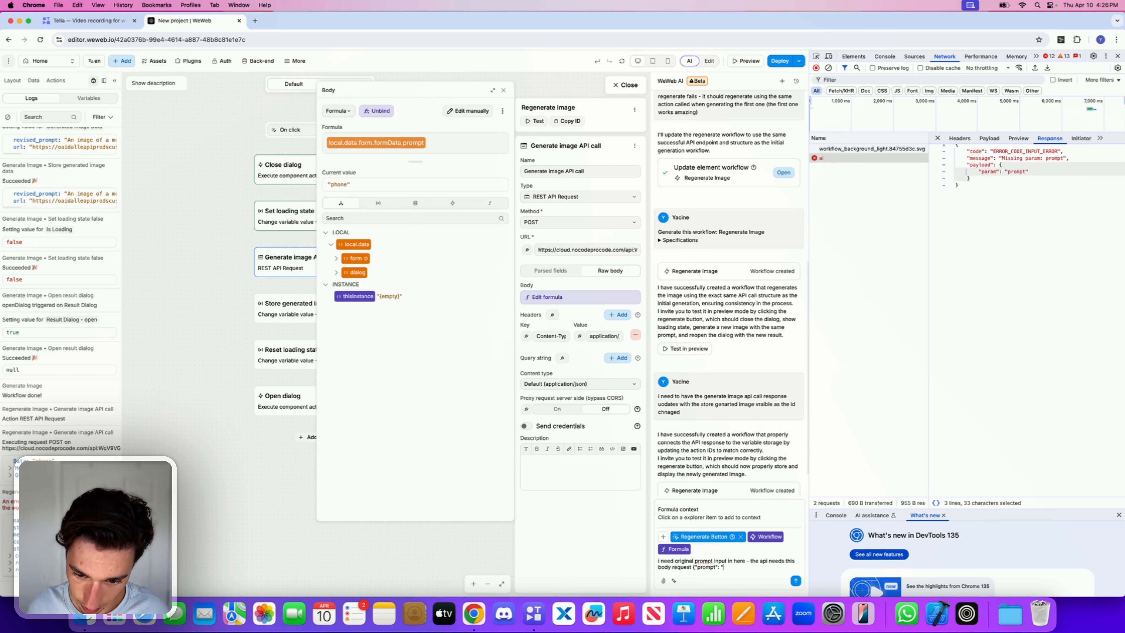
{"action": "type", "text": ": \"ex"}
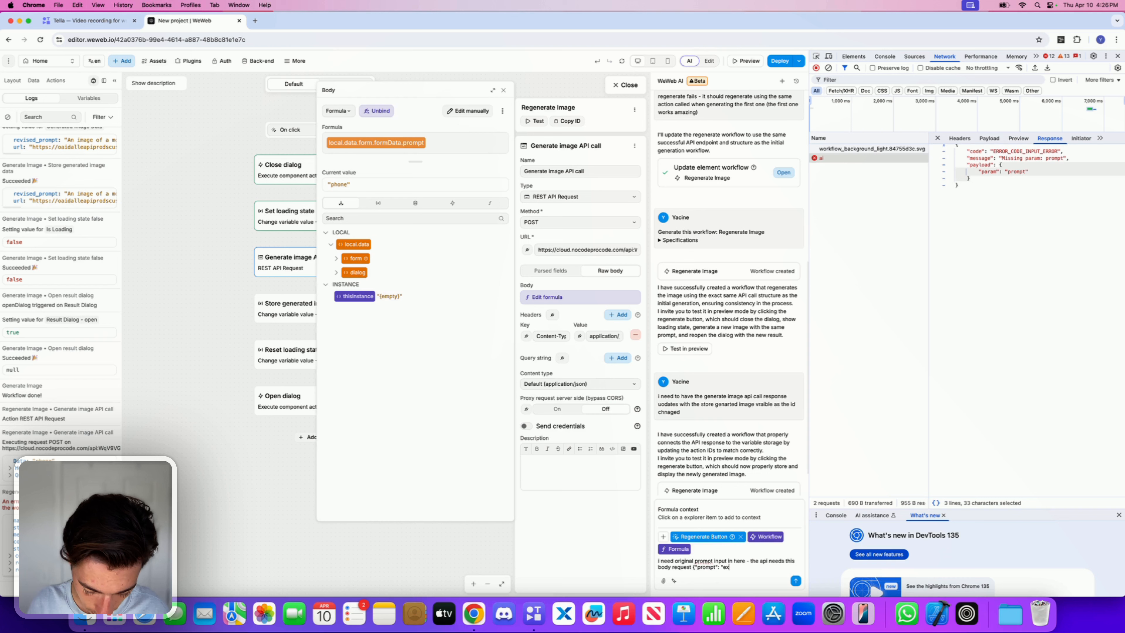
{"action": "type", "text": "ampleprompt"}
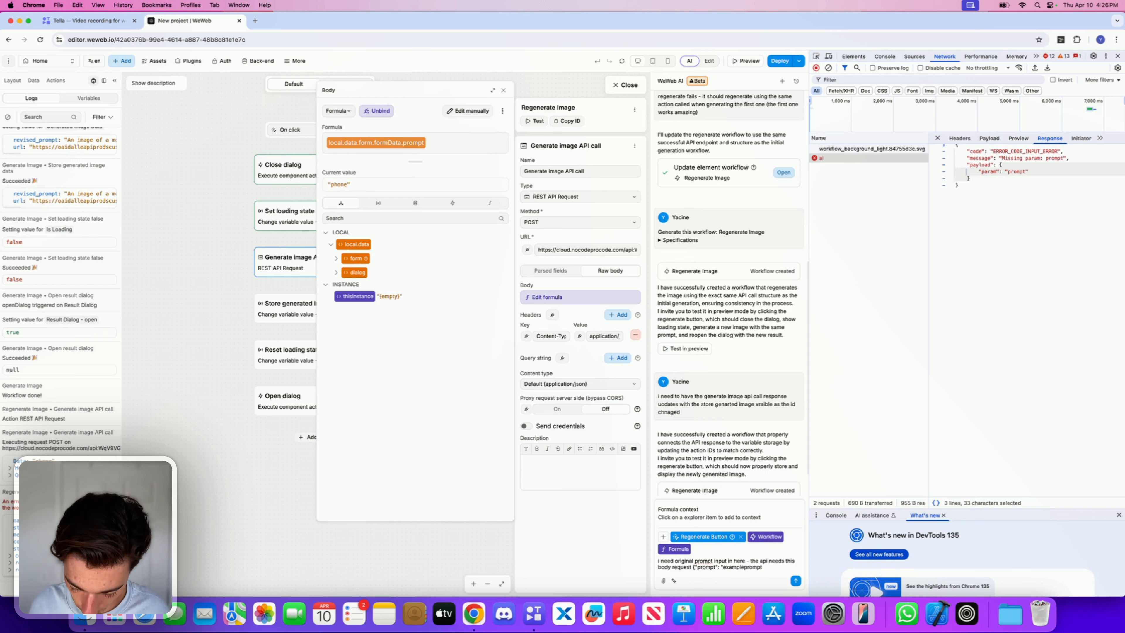
{"action": "type", "text": "\"}"}
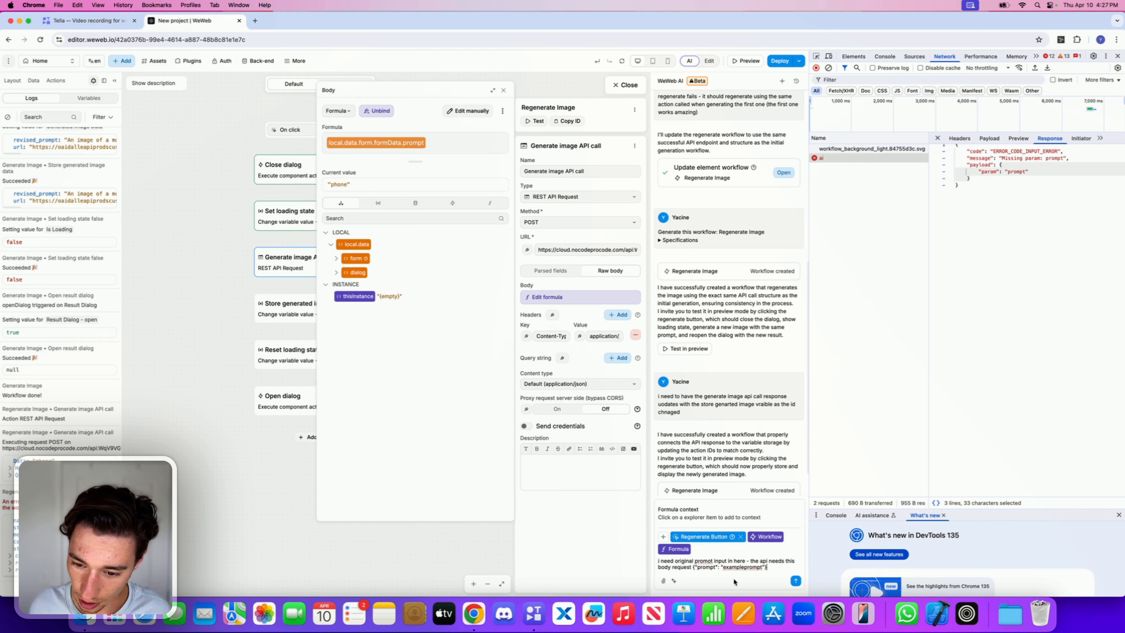
{"action": "left_click", "coordinate": [795, 581]}
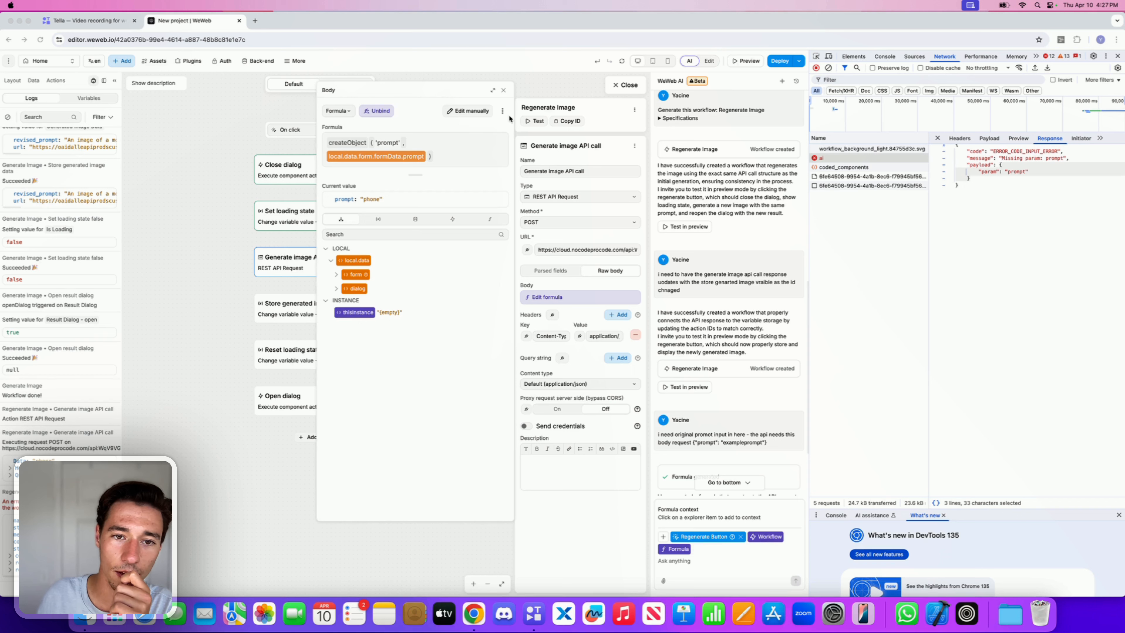
Step: Close the body formula editor, test the Generate image API call action again and check its network response
{"action": "left_click", "coordinate": [503, 91]}
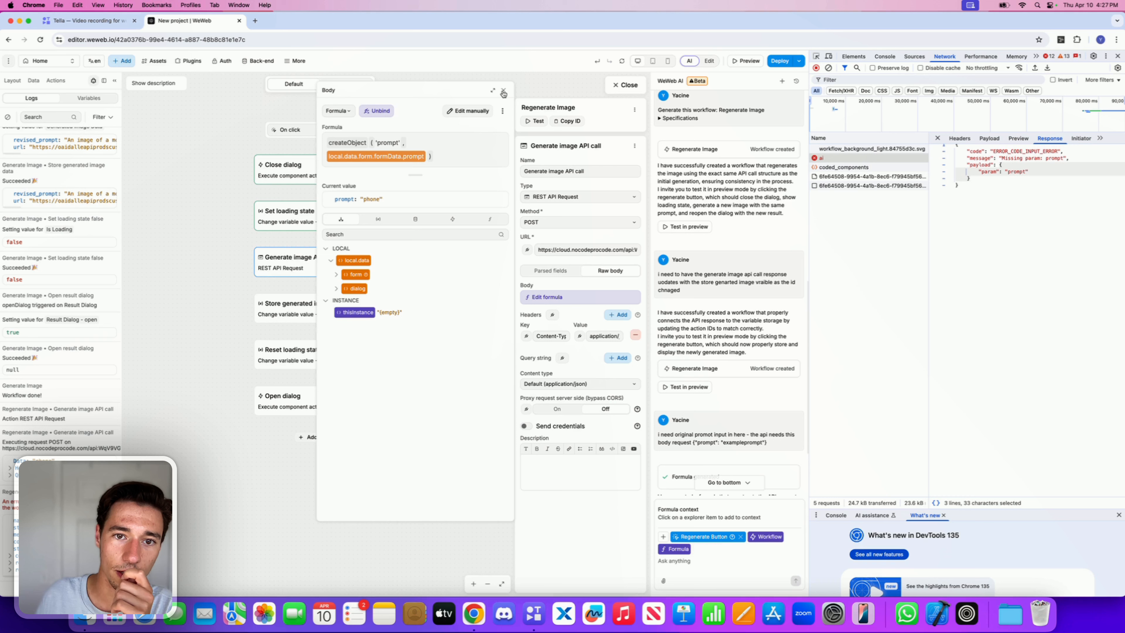
{"action": "left_click", "coordinate": [504, 91]}
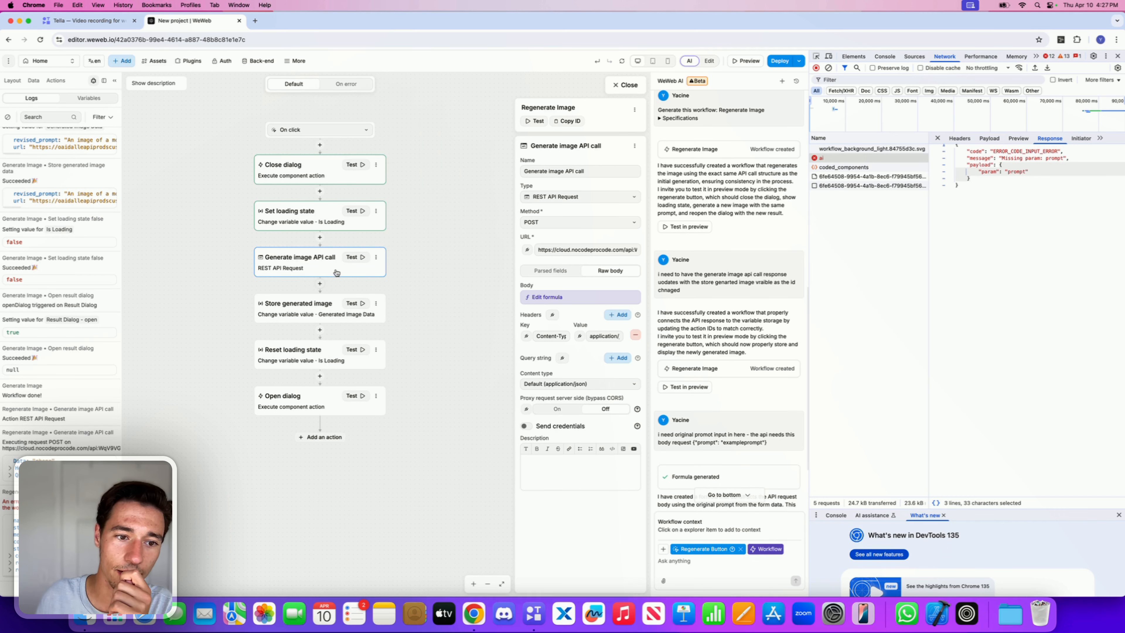
{"action": "left_click", "coordinate": [351, 257]}
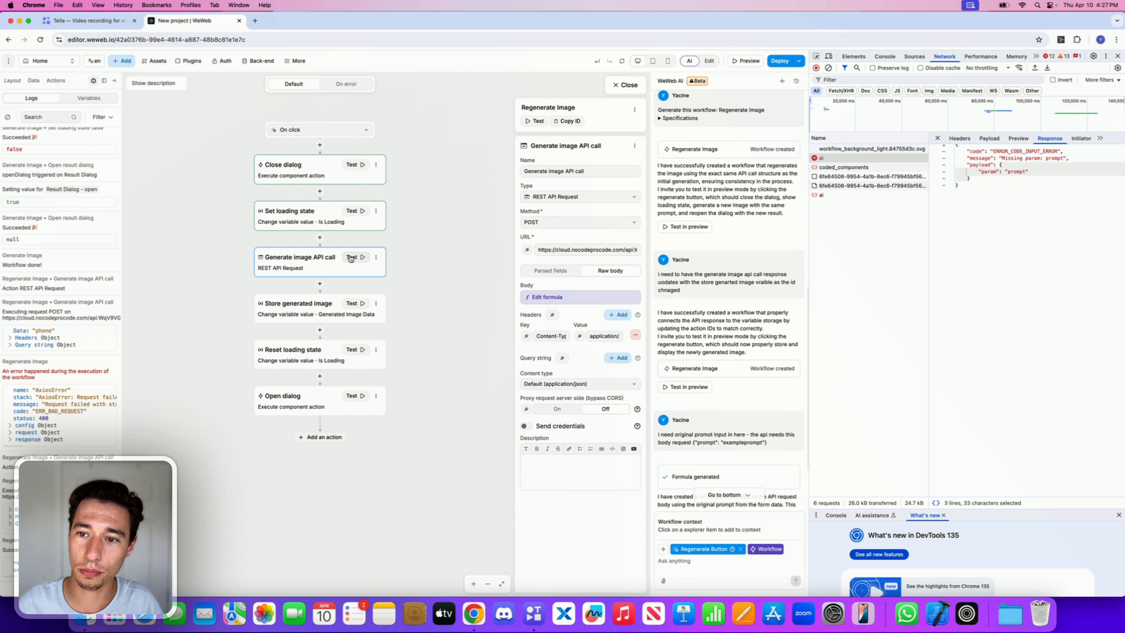
{"action": "left_click", "coordinate": [867, 196]}
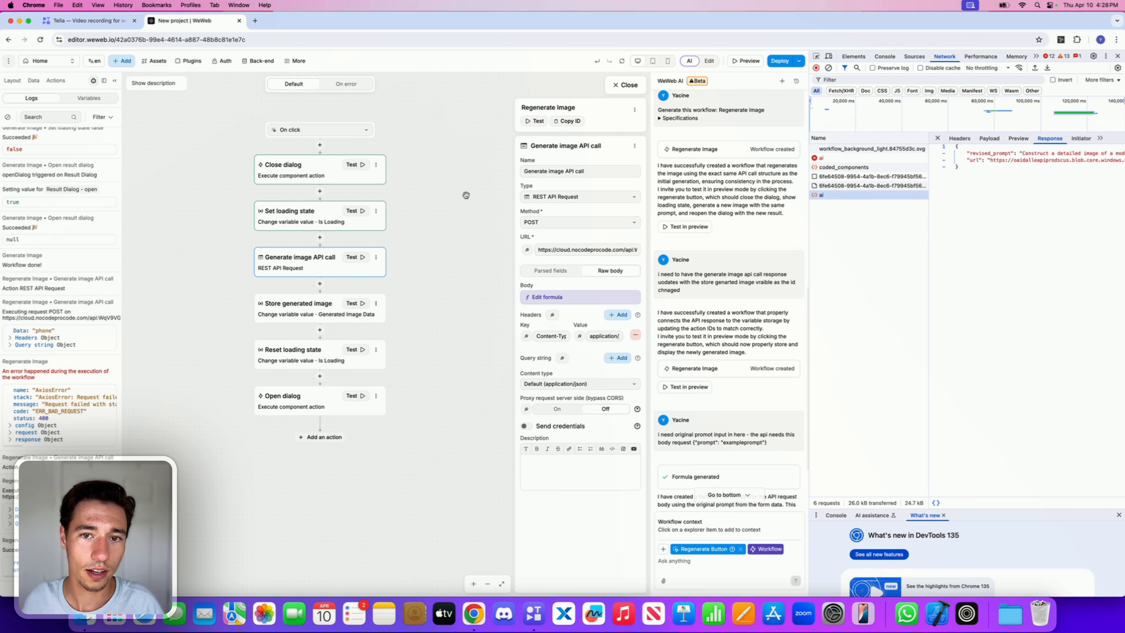
Step: Test the whole Regenerate Image workflow and inspect the new requests' payload, response and image files
{"action": "left_click", "coordinate": [538, 121]}
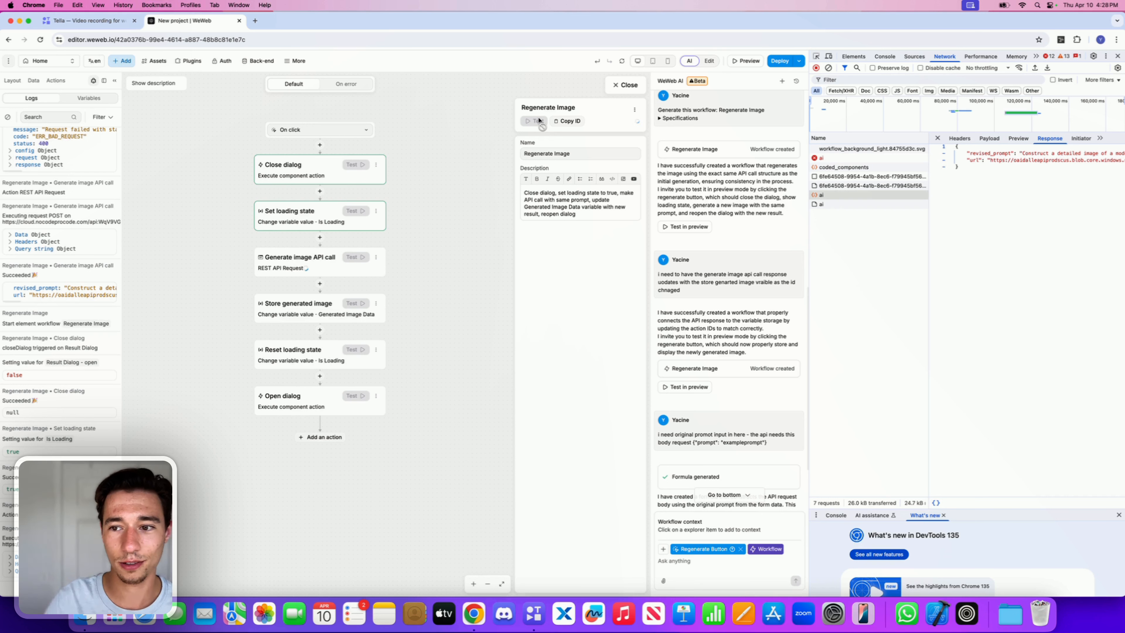
{"action": "left_click", "coordinate": [818, 204]}
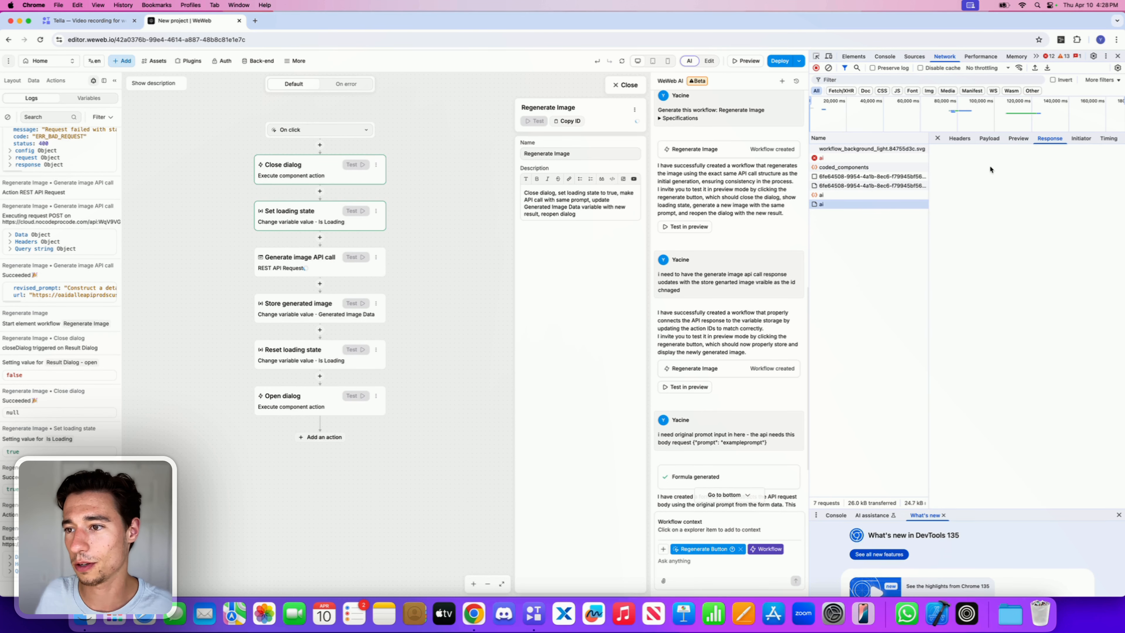
{"action": "left_click", "coordinate": [989, 139]}
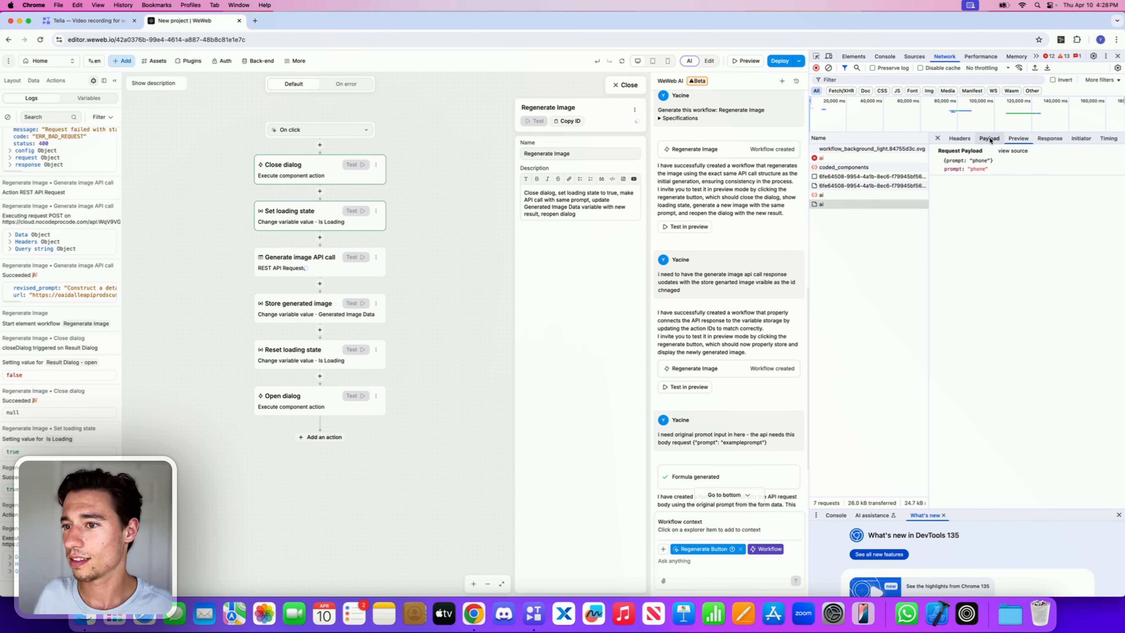
{"action": "left_click", "coordinate": [1010, 140]}
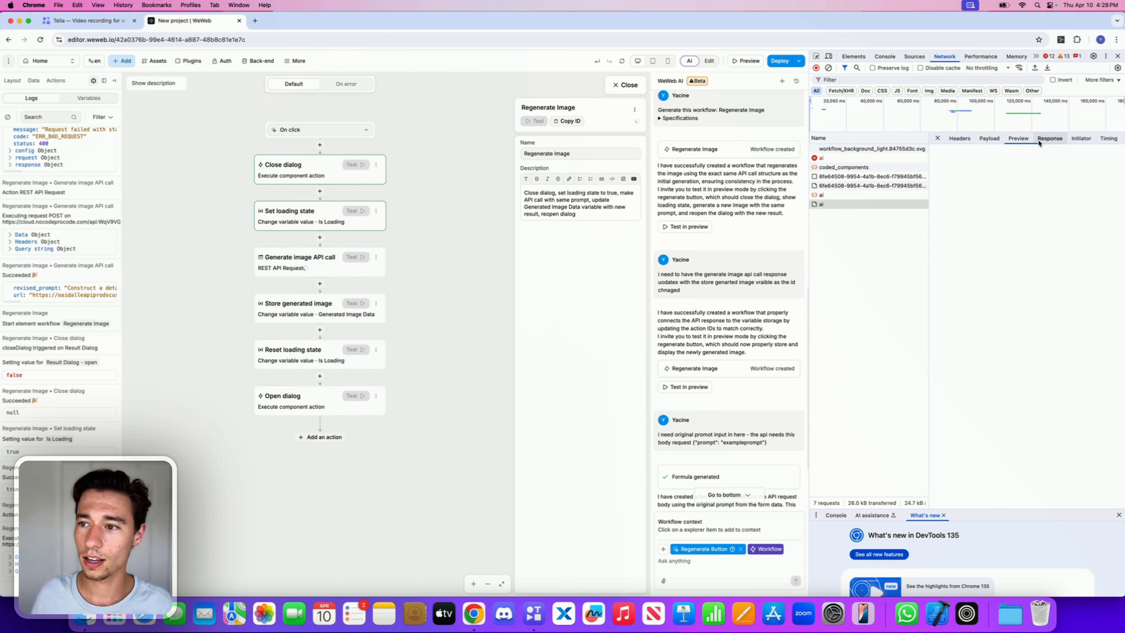
{"action": "left_click", "coordinate": [1038, 139]}
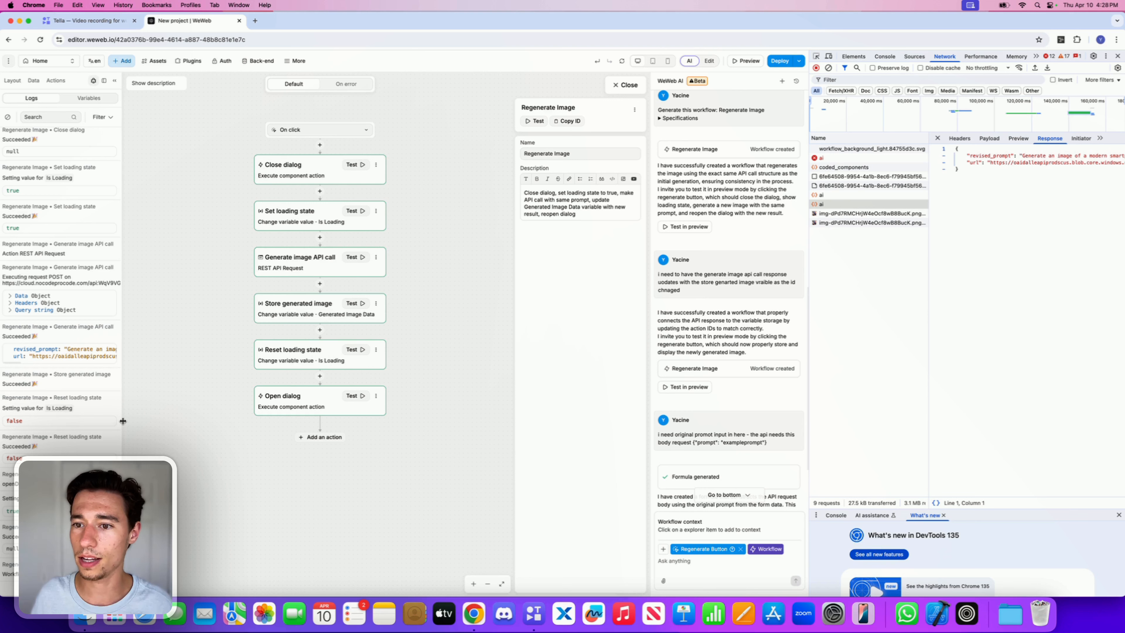
{"action": "left_click", "coordinate": [904, 222]}
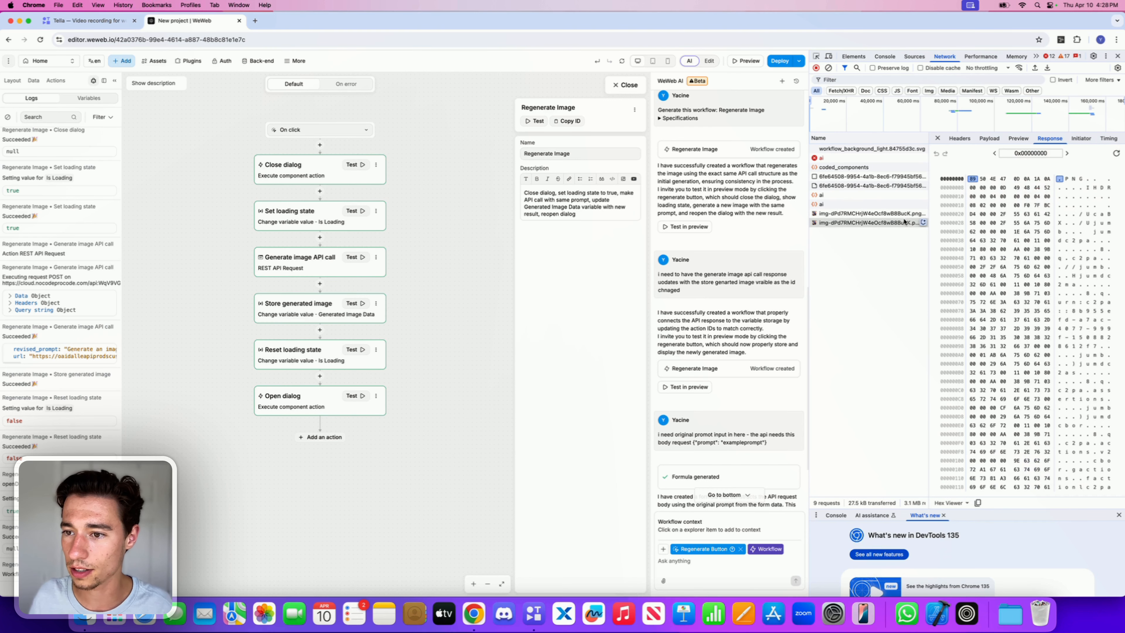
{"action": "left_click", "coordinate": [900, 213]}
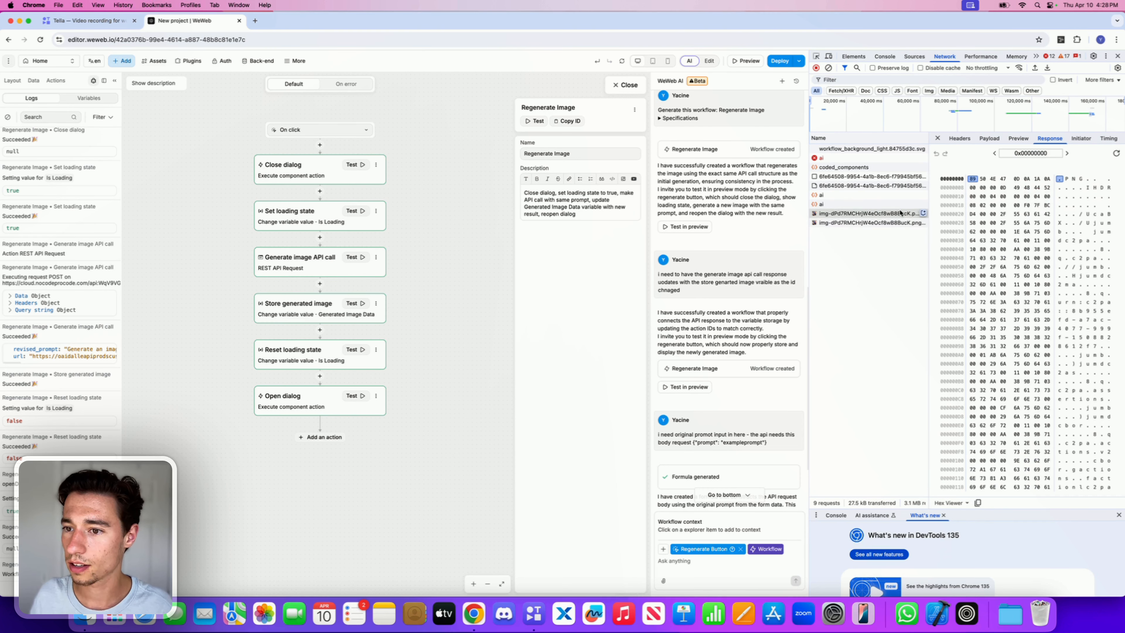
Step: Close the workflow editor, the developer tools and the Generated Image popup
{"action": "left_click", "coordinate": [623, 88]}
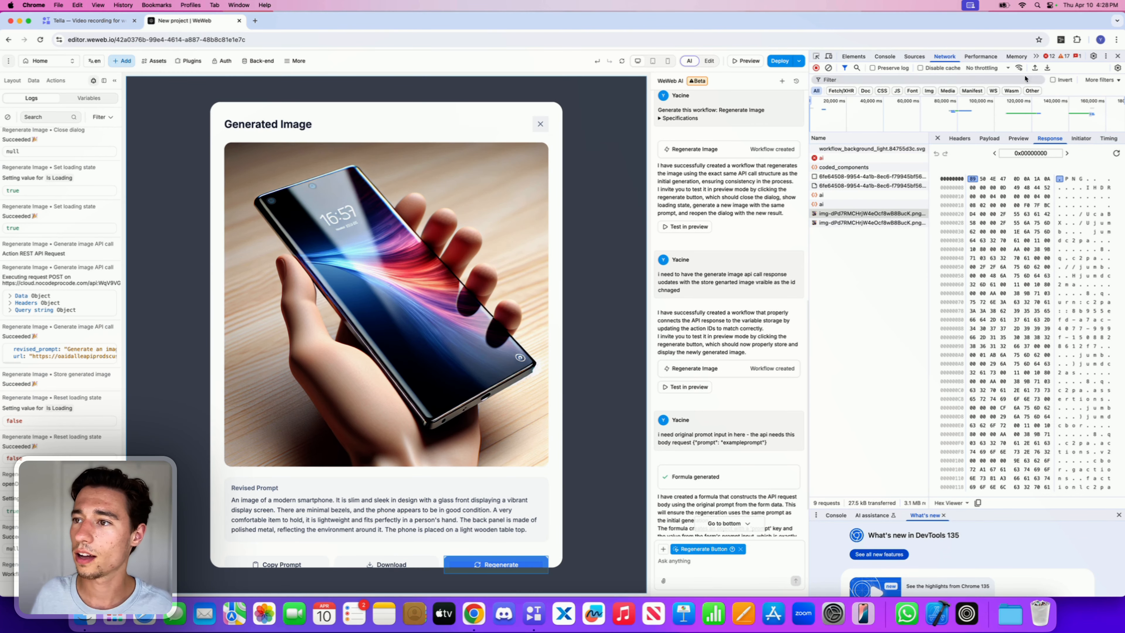
{"action": "left_click", "coordinate": [1118, 56]}
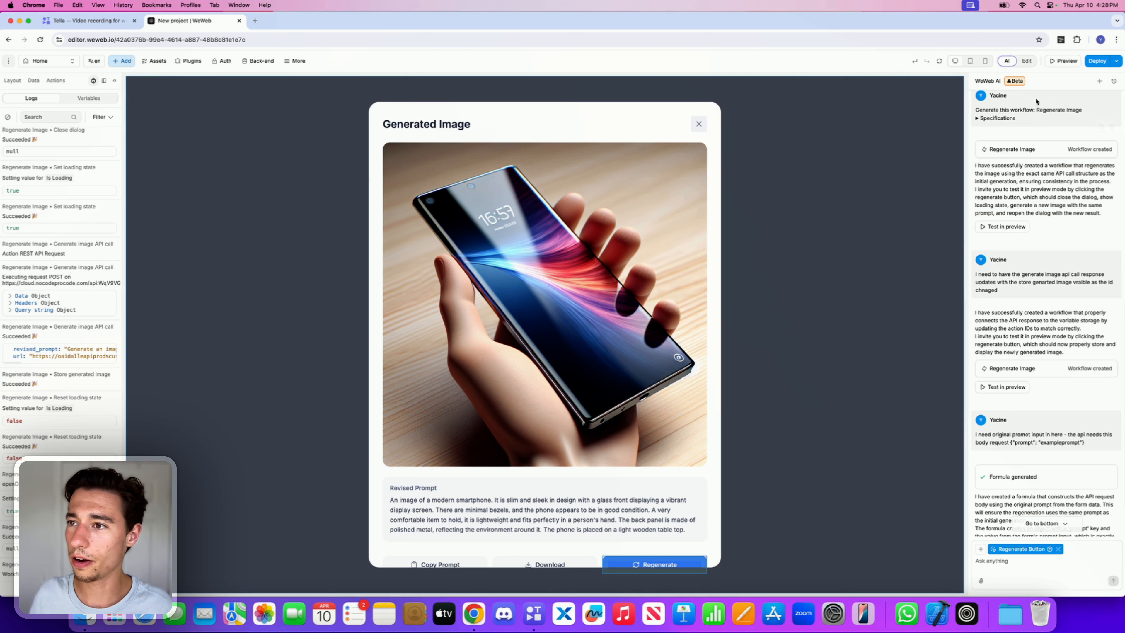
{"action": "left_click", "coordinate": [1065, 62]}
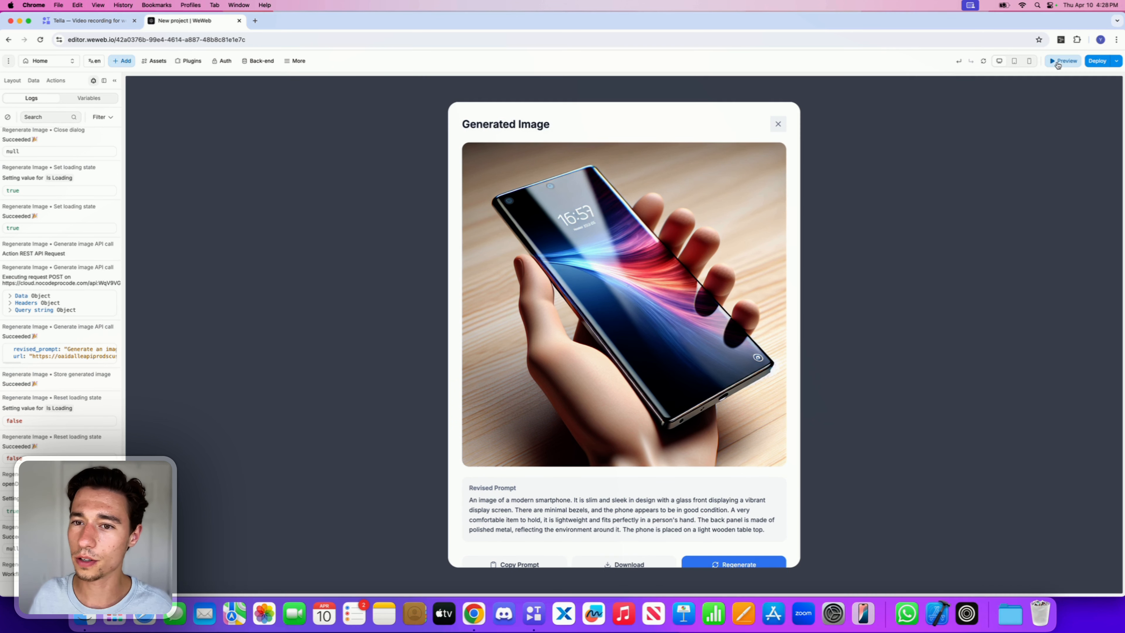
Step: Close the result popup, replace the prompt with WeWeb AI and generate an image
{"action": "left_click", "coordinate": [777, 125]}
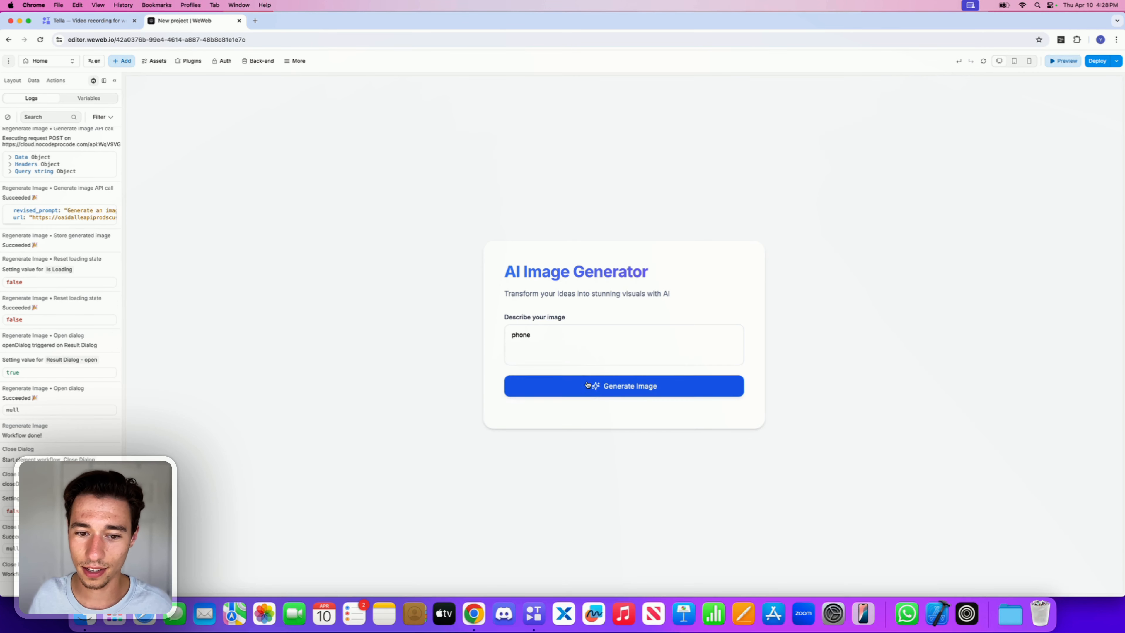
{"action": "left_click", "coordinate": [562, 350]}
{"action": "key", "text": "BackSpace"}
{"action": "key", "text": "BackSpace"}
{"action": "key", "text": "BackSpace"}
{"action": "key", "text": "BackSpace"}
{"action": "key", "text": "BackSpace"}
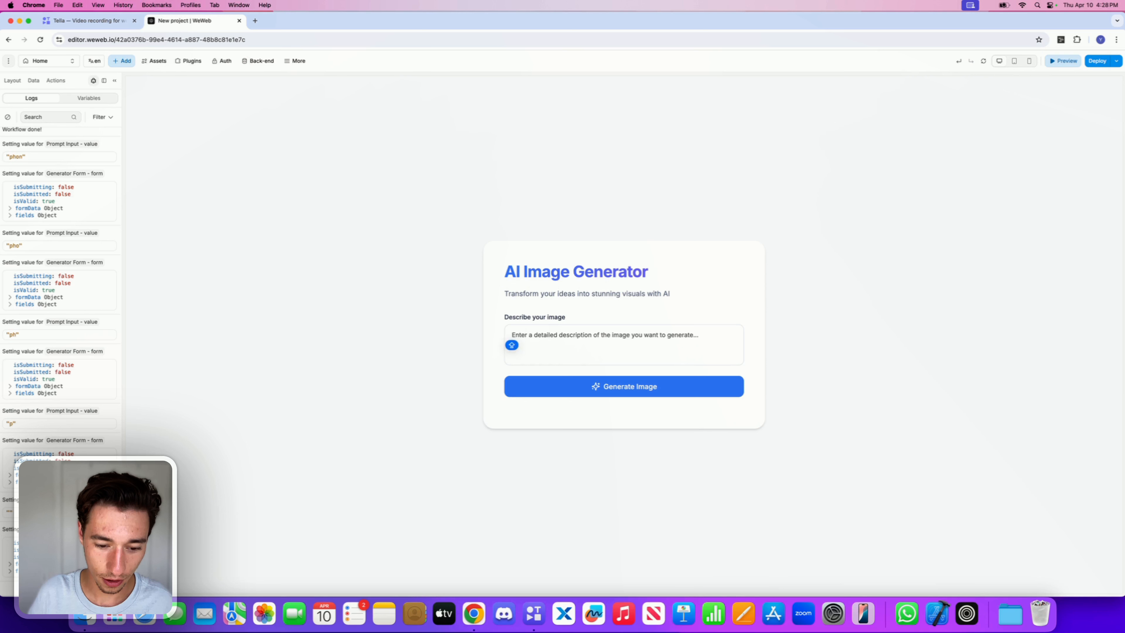
{"action": "type", "text": "WeWeb AI"}
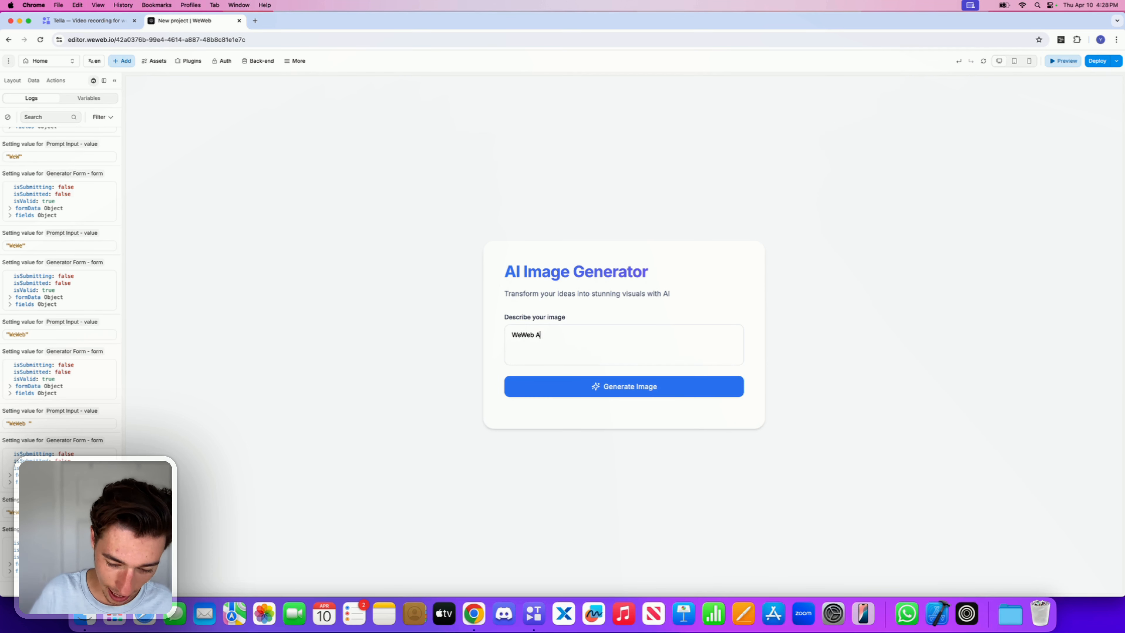
{"action": "left_click", "coordinate": [578, 385]}
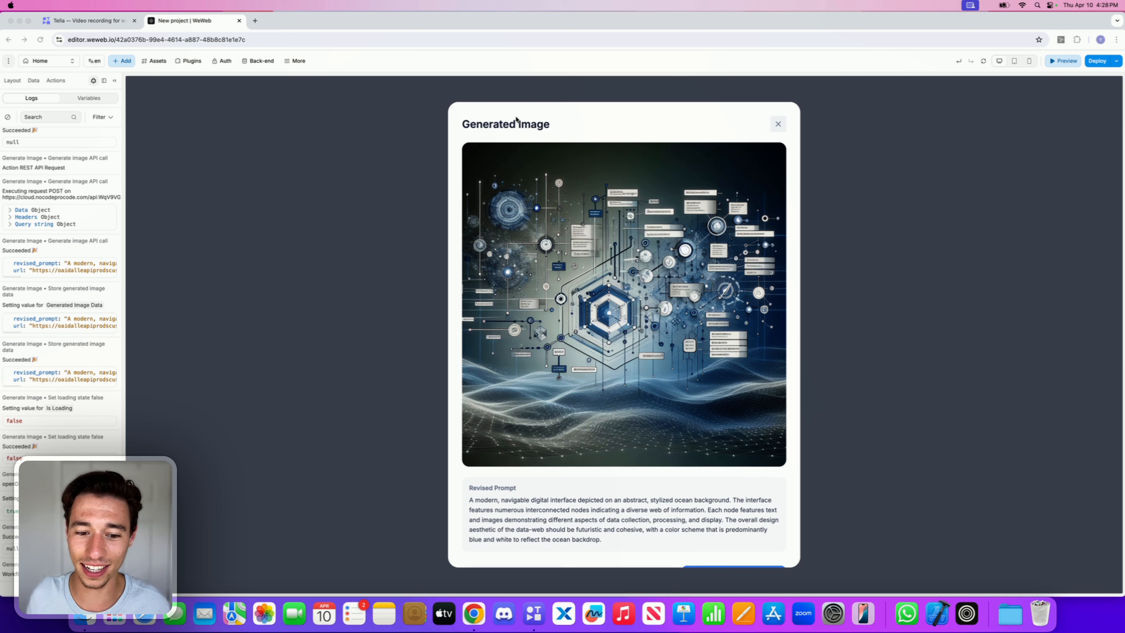
Step: Regenerate the image from the result popup's Regenerate button
{"action": "scroll", "coordinate": [613, 251], "scroll_direction": "down", "scroll_amount": 2}
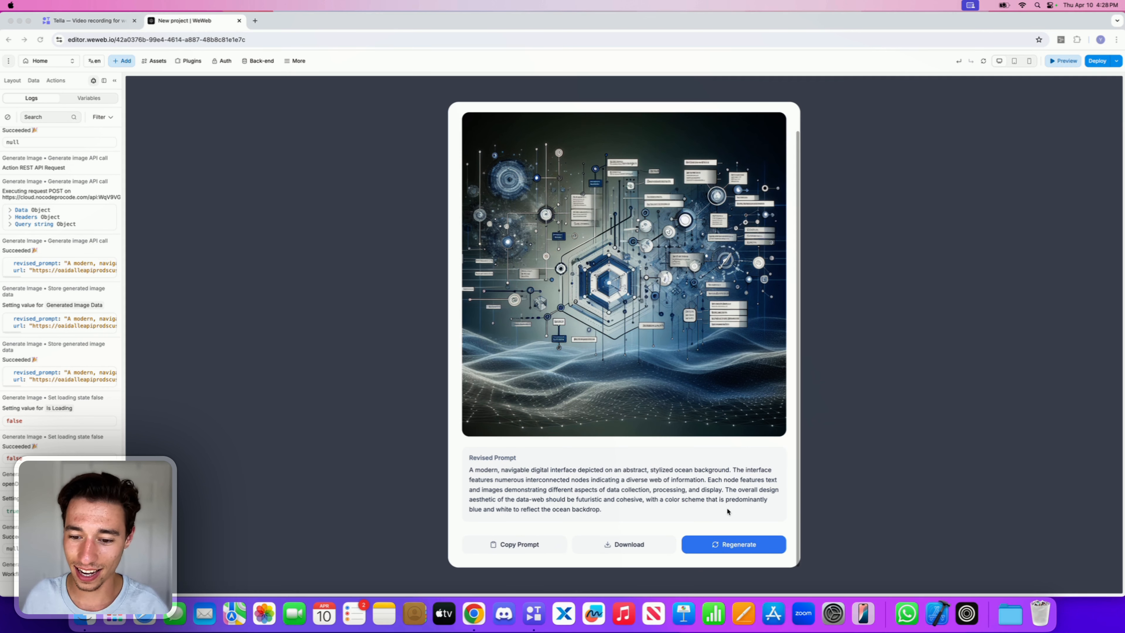
{"action": "left_click", "coordinate": [698, 553]}
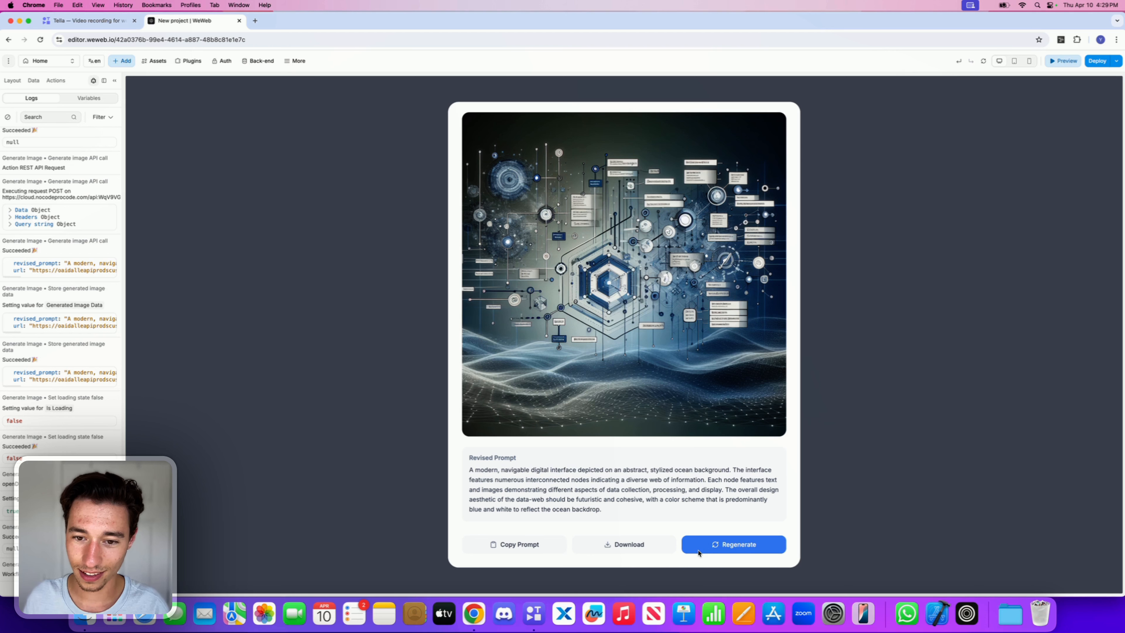
{"action": "left_click", "coordinate": [699, 551]}
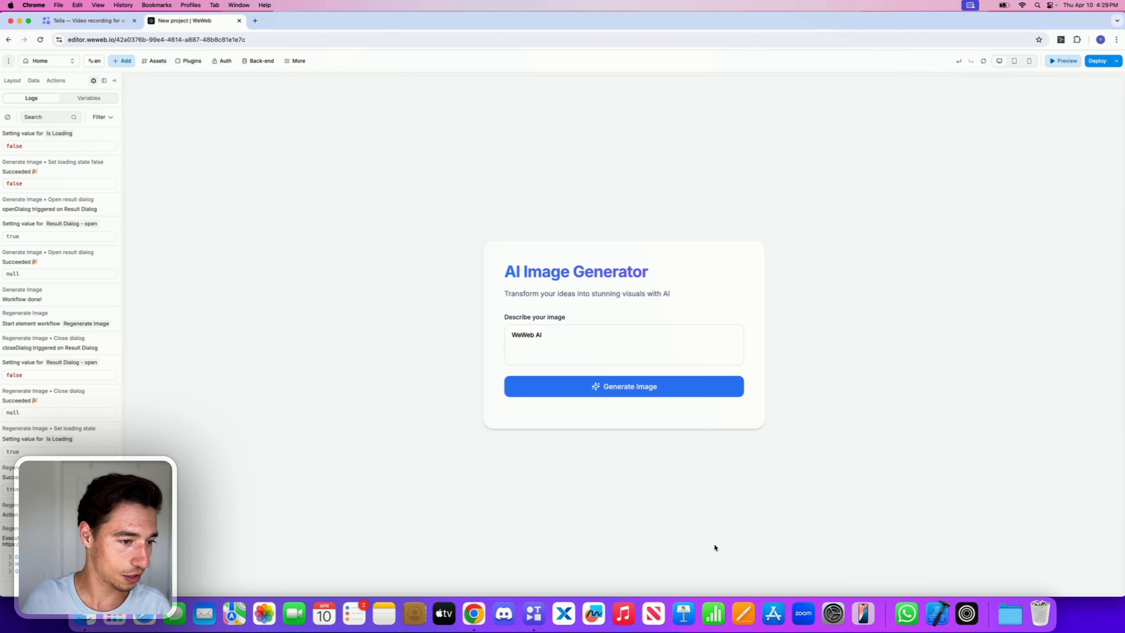
{"action": "right_click", "coordinate": [709, 507]}
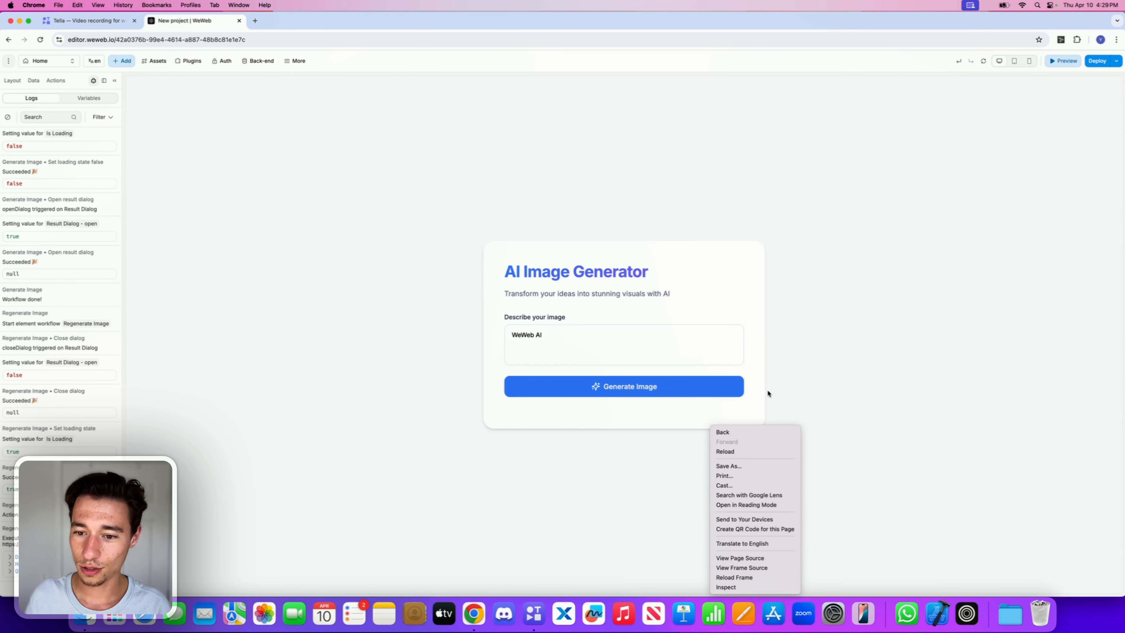
{"action": "key", "text": "Escape"}
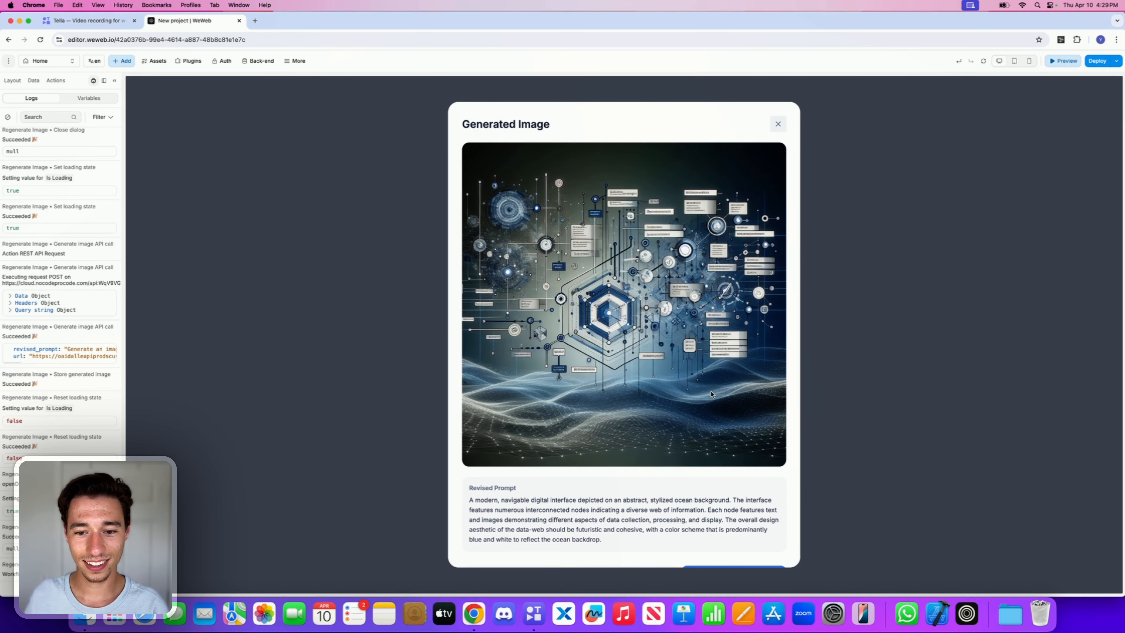
Step: Regenerate the image once more and open the browser developer tools on the Network panel
{"action": "scroll", "coordinate": [711, 395], "scroll_direction": "down", "scroll_amount": 2}
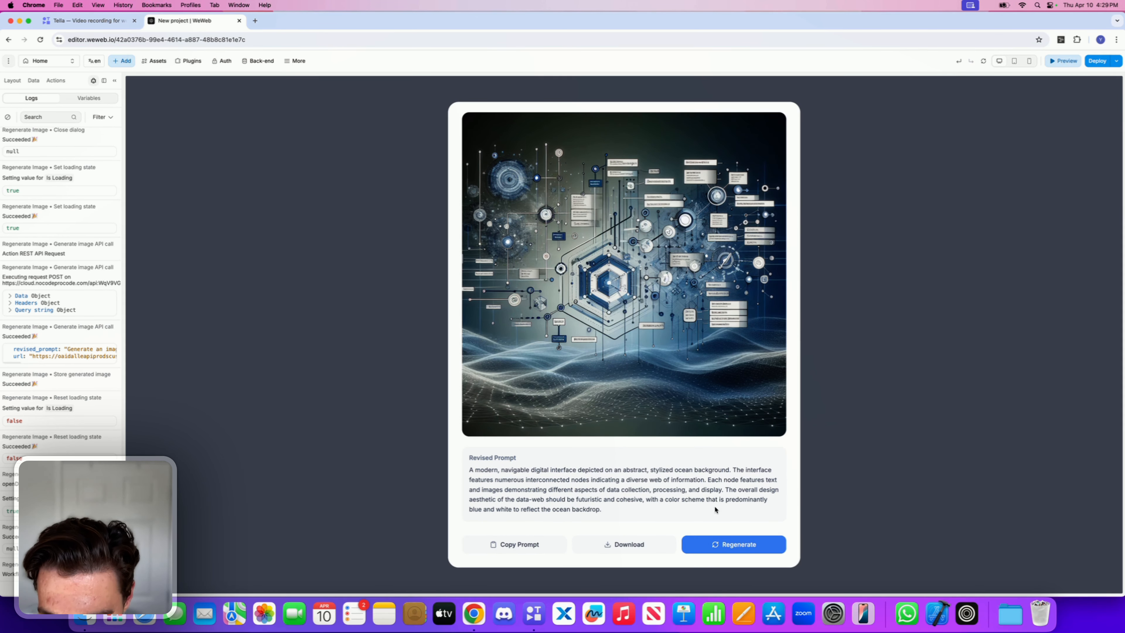
{"action": "left_click", "coordinate": [703, 540]}
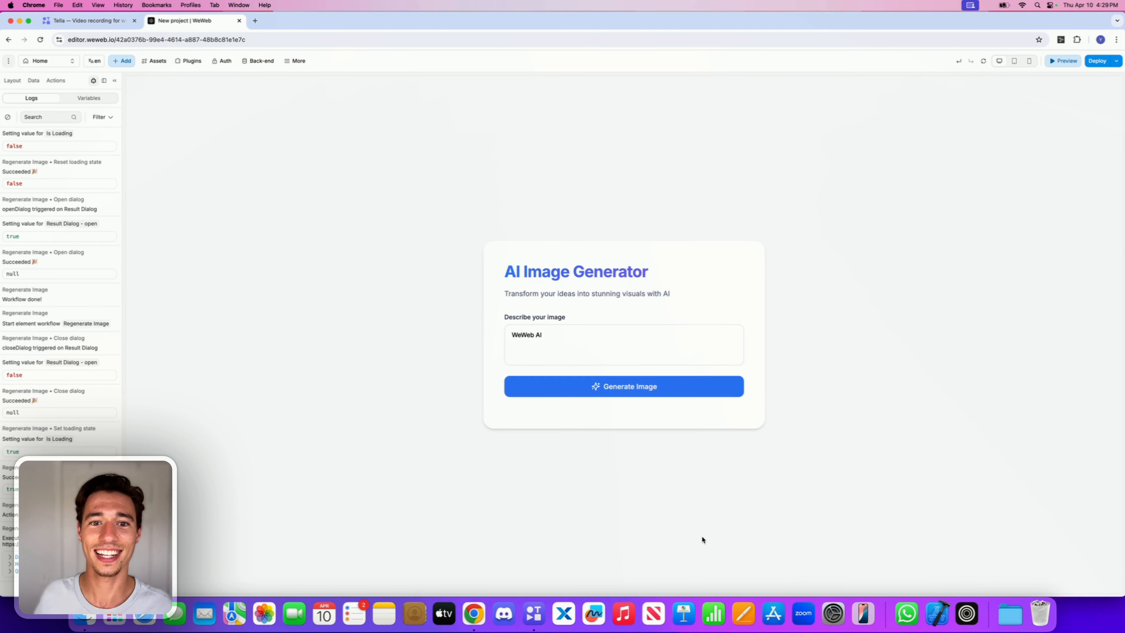
{"action": "right_click", "coordinate": [898, 358]}
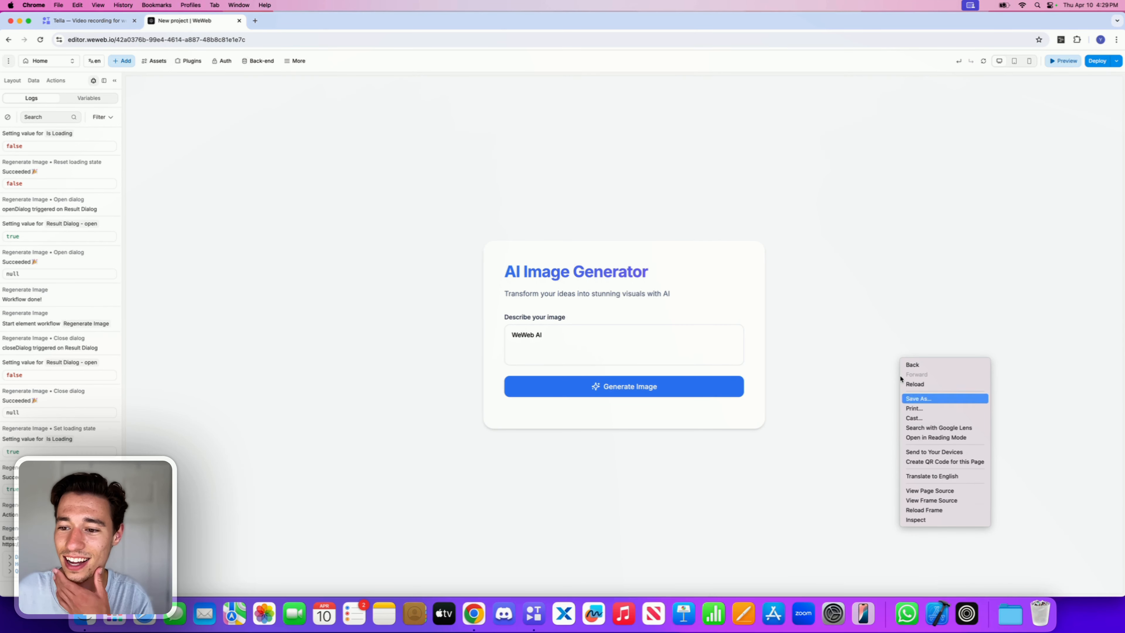
{"action": "left_click", "coordinate": [930, 520]}
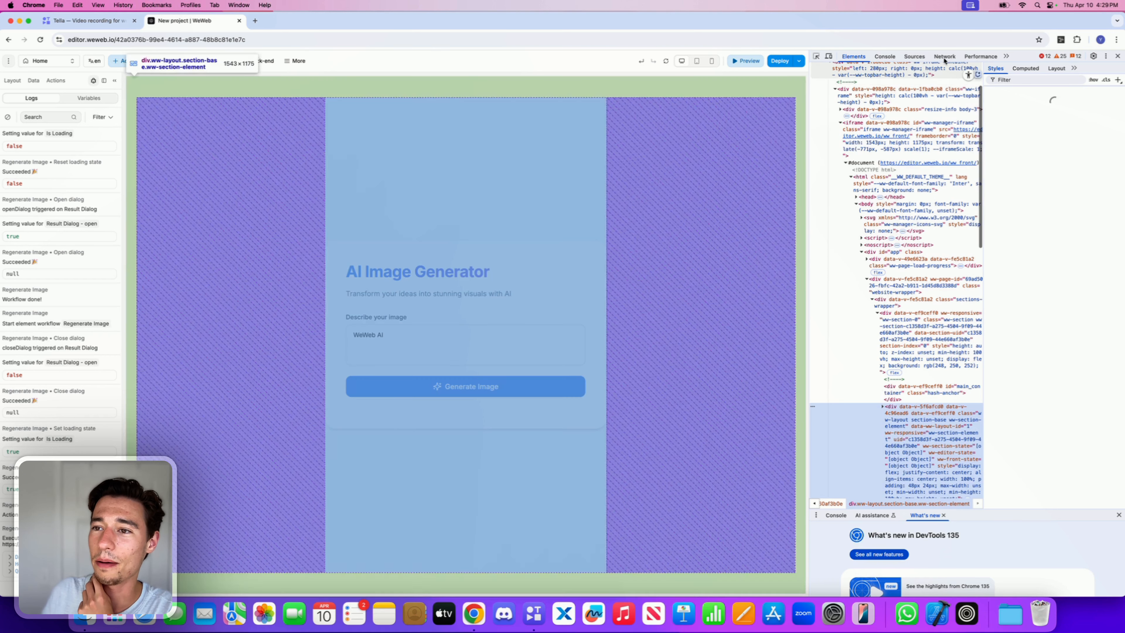
{"action": "left_click", "coordinate": [945, 56]}
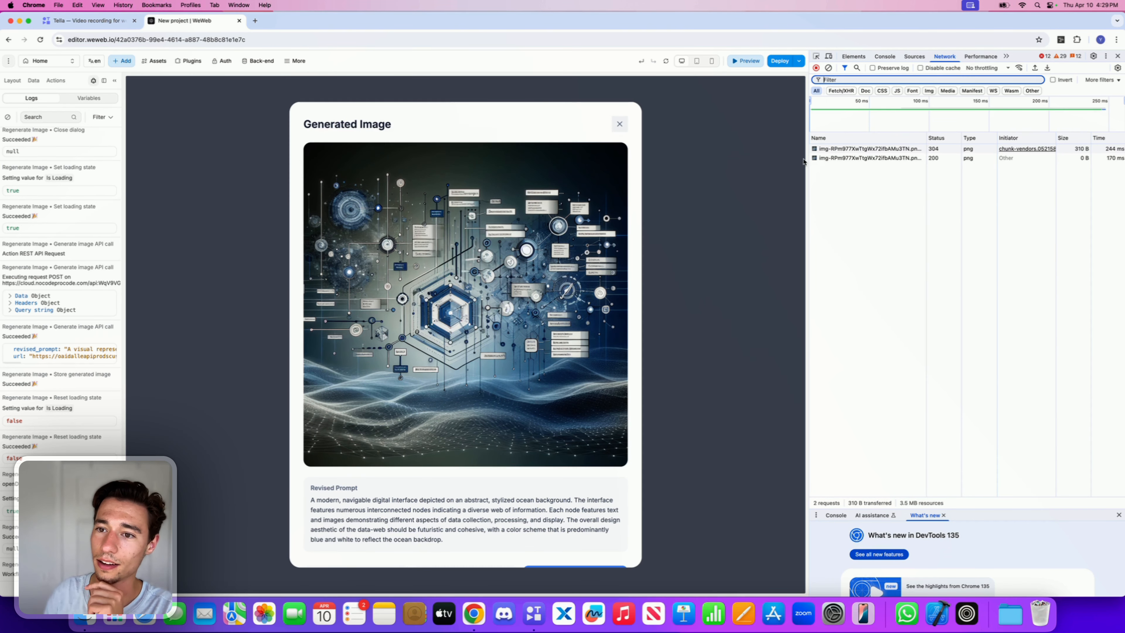
Step: Inspect the loaded image requests' responses and previews in the Network panel
{"action": "left_click", "coordinate": [828, 158]}
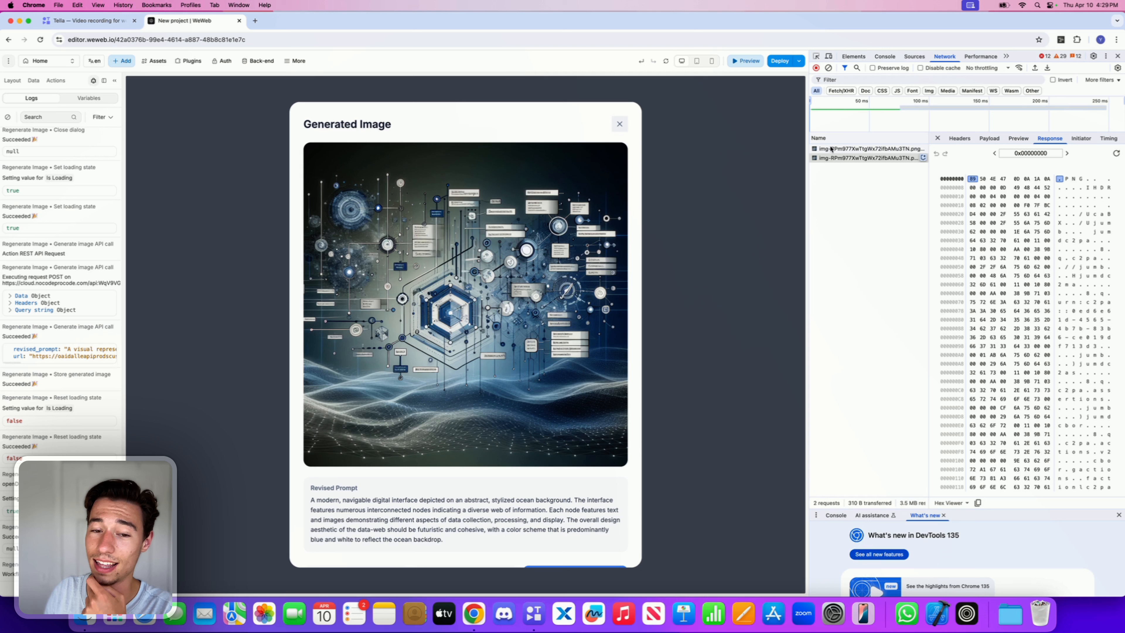
{"action": "left_click", "coordinate": [1018, 140]}
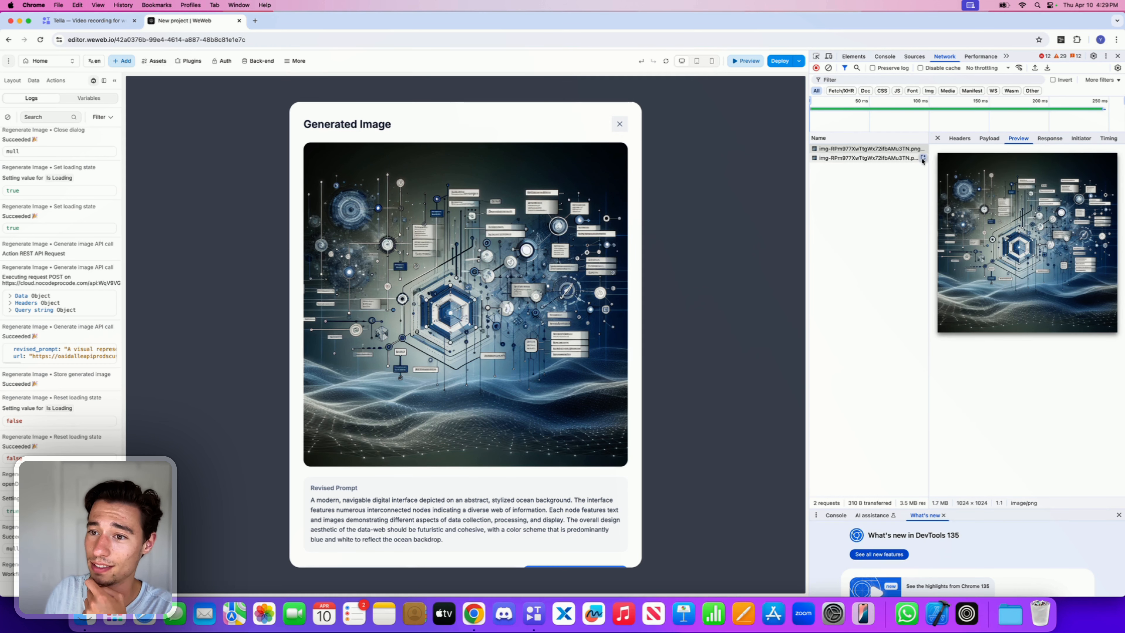
{"action": "left_click", "coordinate": [887, 159]}
{"action": "left_click", "coordinate": [884, 150]}
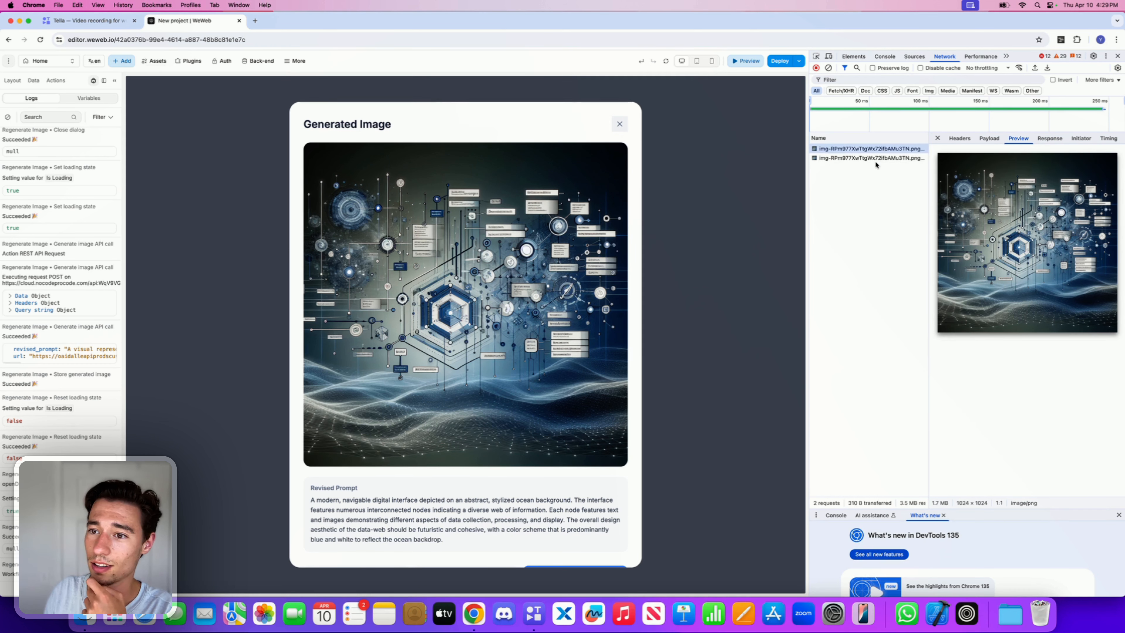
{"action": "left_click", "coordinate": [875, 158]}
{"action": "left_click", "coordinate": [874, 151]}
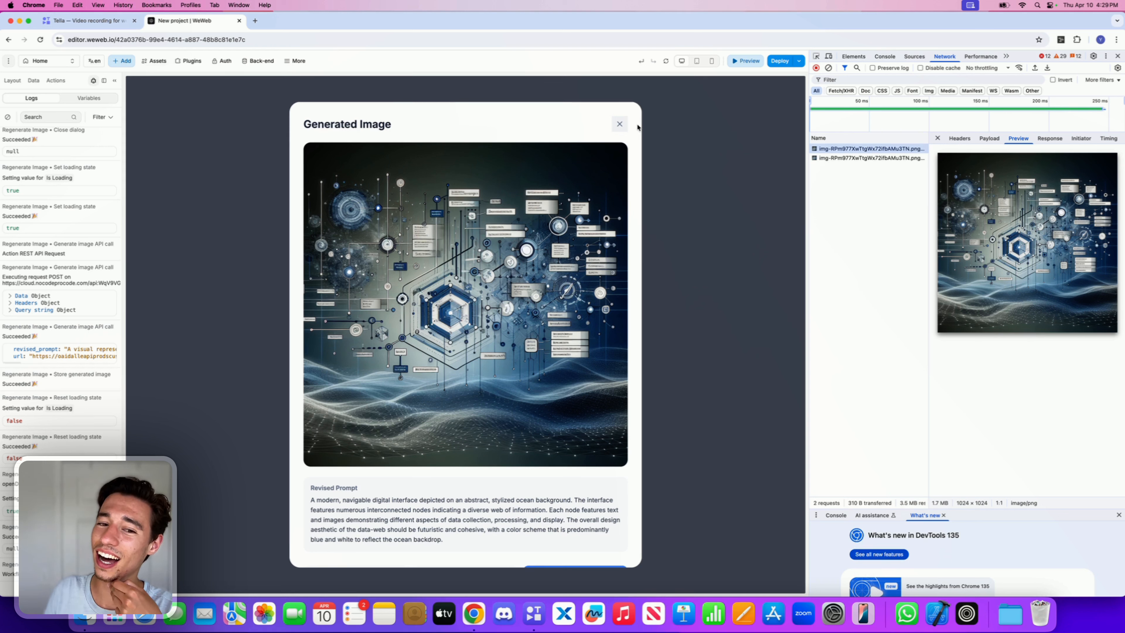
Step: Close the popup, enter monkey as the prompt, generate an image and select its new image request
{"action": "left_click", "coordinate": [620, 125]}
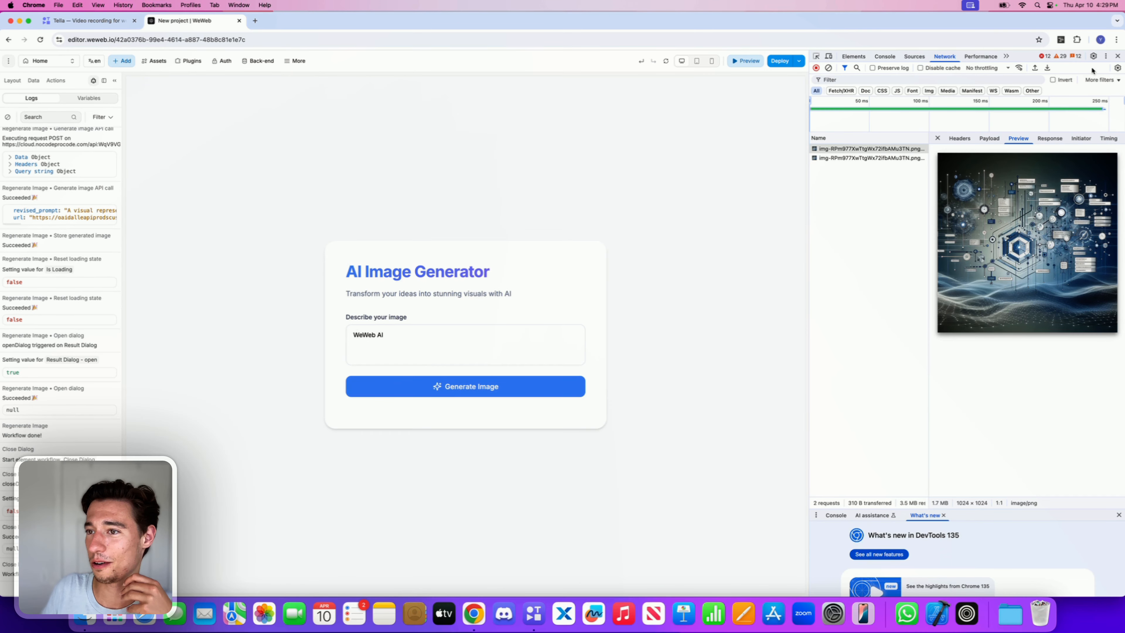
{"action": "left_click", "coordinate": [386, 348]}
{"action": "key", "text": "alt+shift+Left"}
{"action": "key", "text": "alt+shift+Left"}
{"action": "key", "text": "BackSpace"}
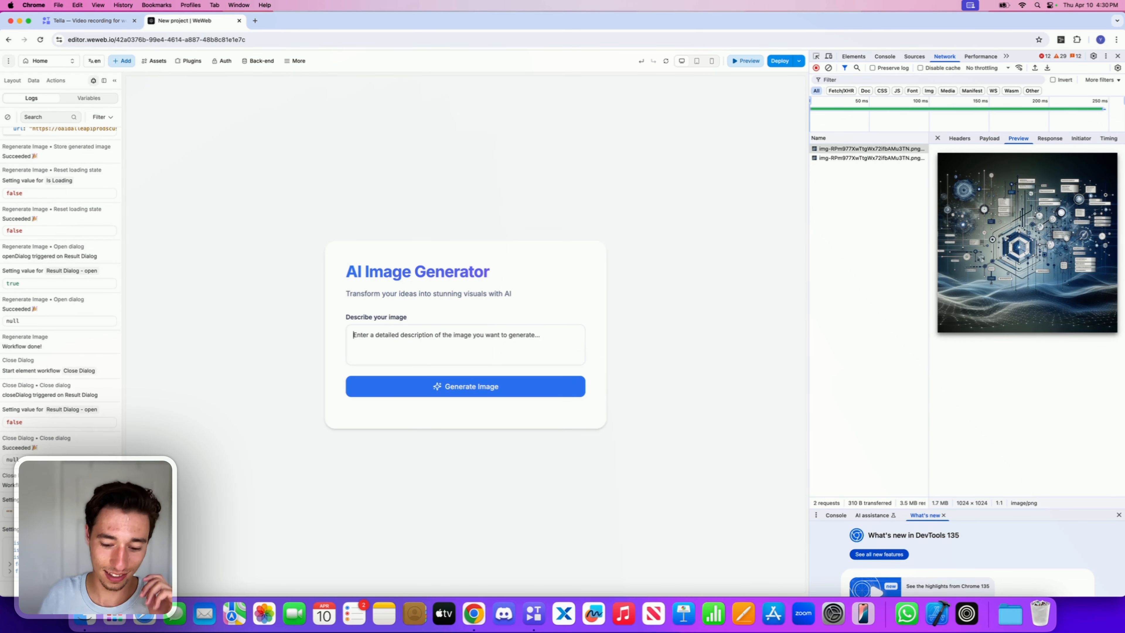
{"action": "type", "text": "monwky"}
{"action": "key", "text": "BackSpace"}
{"action": "key", "text": "BackSpace"}
{"action": "key", "text": "BackSpace"}
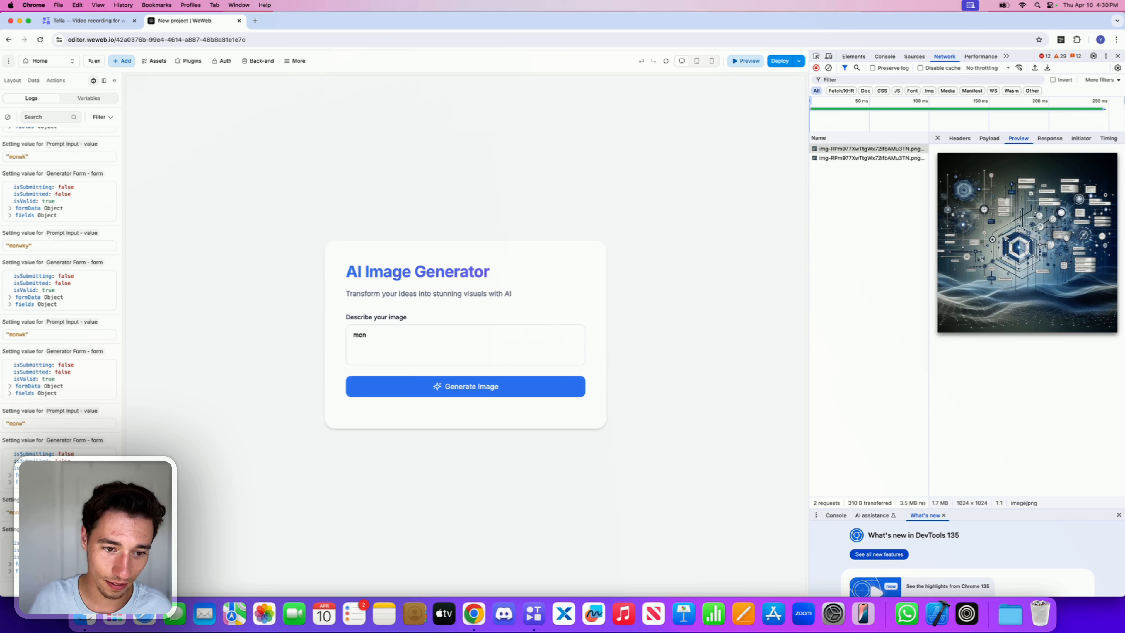
{"action": "type", "text": "k"}
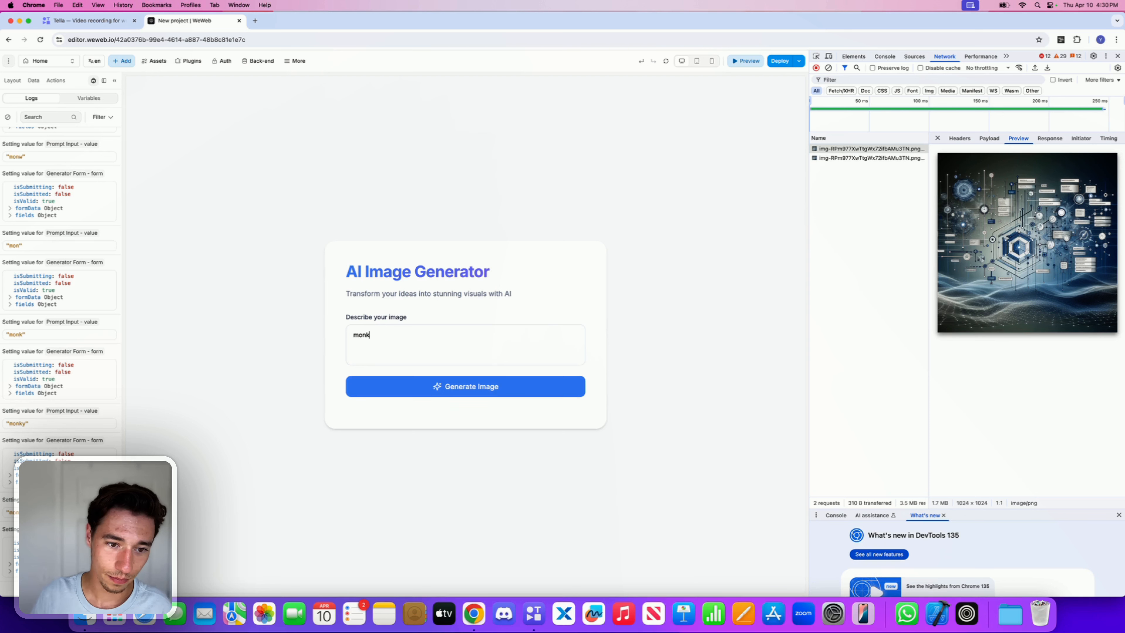
{"action": "type", "text": "yey"}
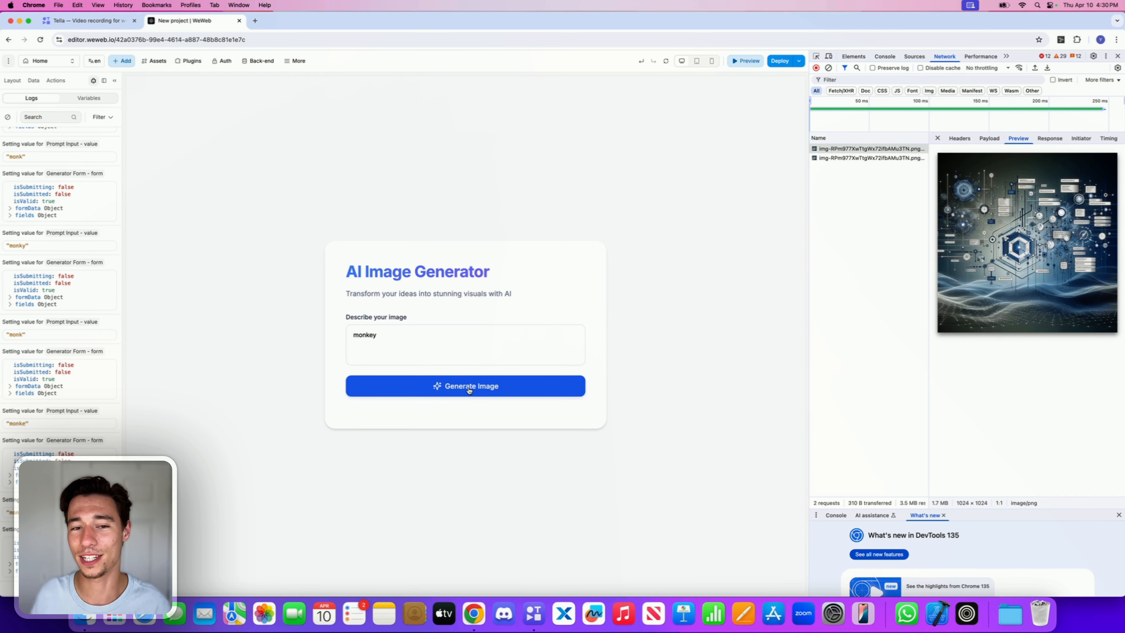
{"action": "left_click", "coordinate": [470, 390]}
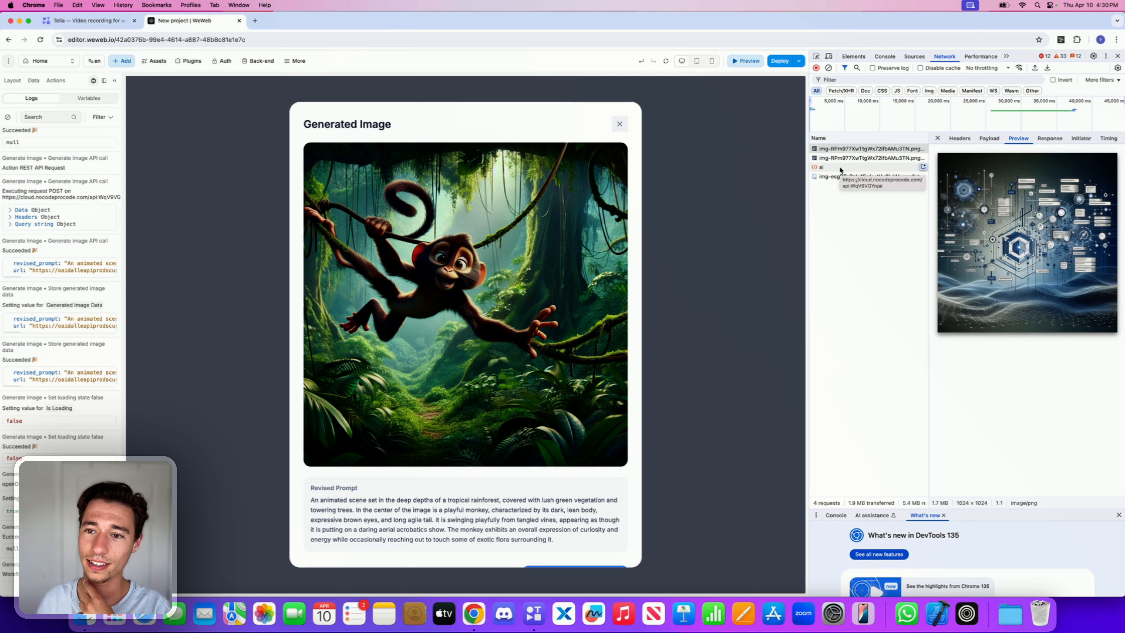
{"action": "left_click", "coordinate": [837, 177]}
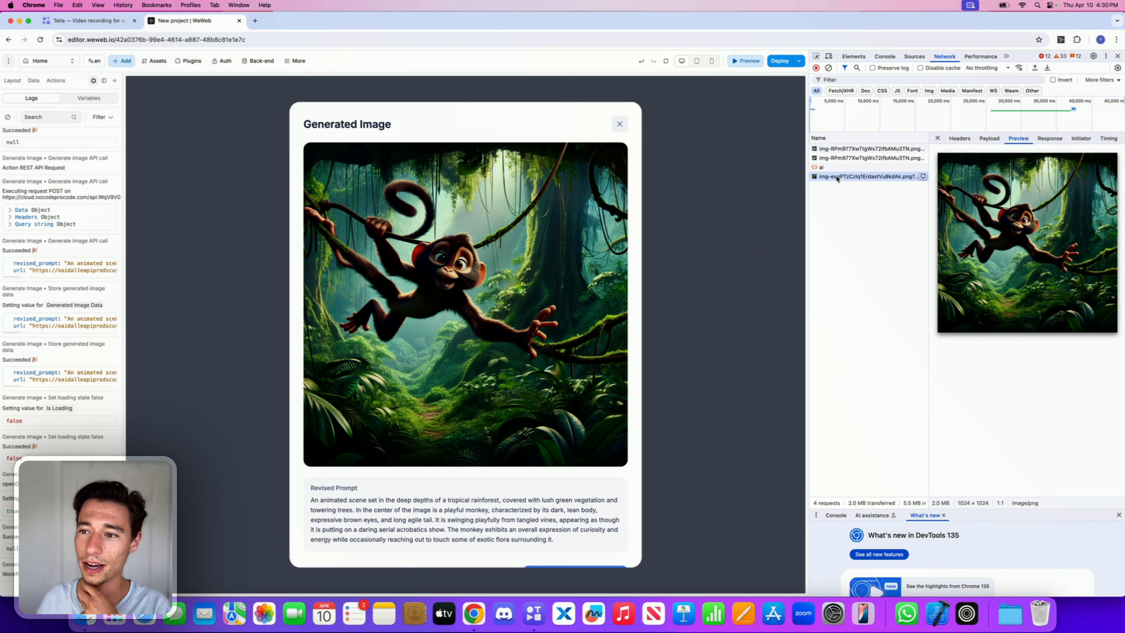
Step: Regenerate the monkey image and inspect the new API response's revised prompt and image URL
{"action": "scroll", "coordinate": [586, 461], "scroll_direction": "down", "scroll_amount": 2}
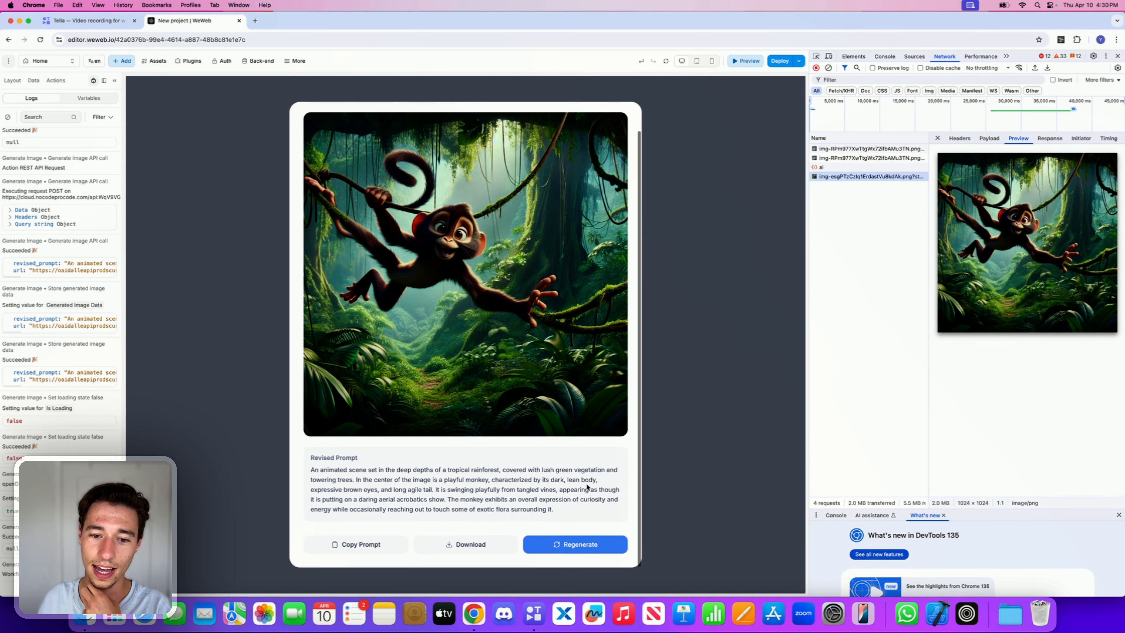
{"action": "left_click", "coordinate": [583, 545]}
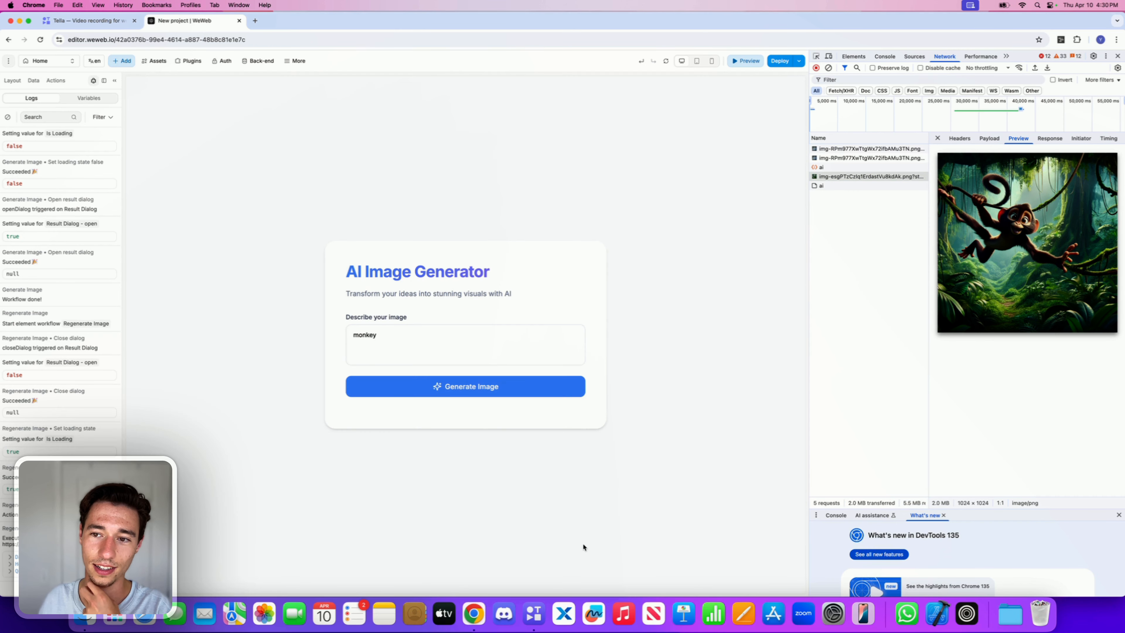
{"action": "left_click", "coordinate": [824, 186]}
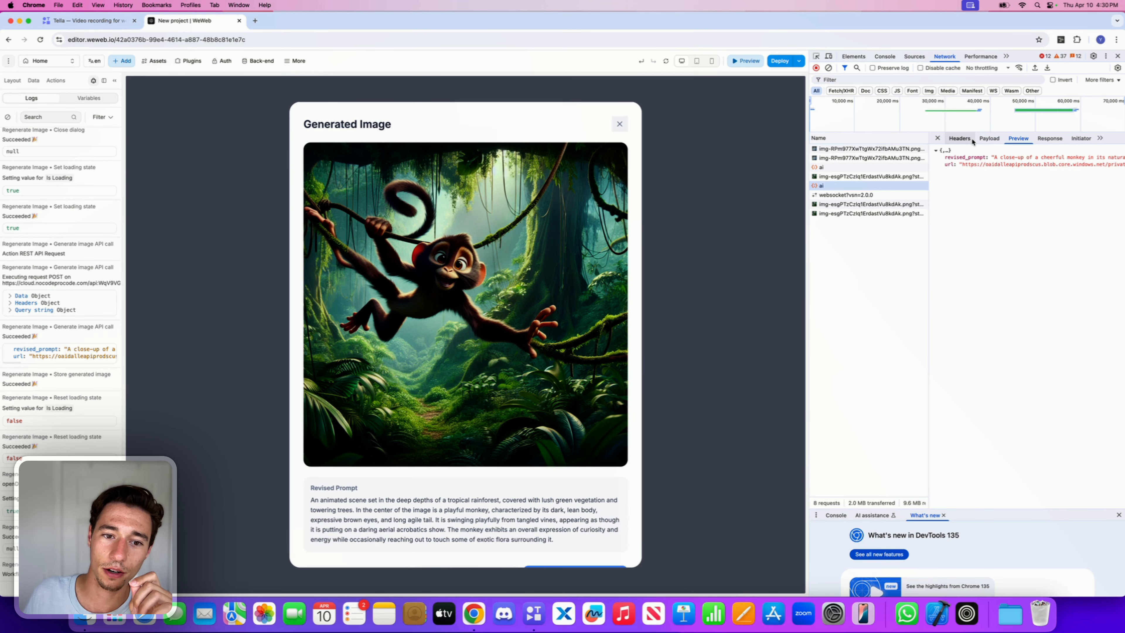
{"action": "left_click", "coordinate": [841, 205]}
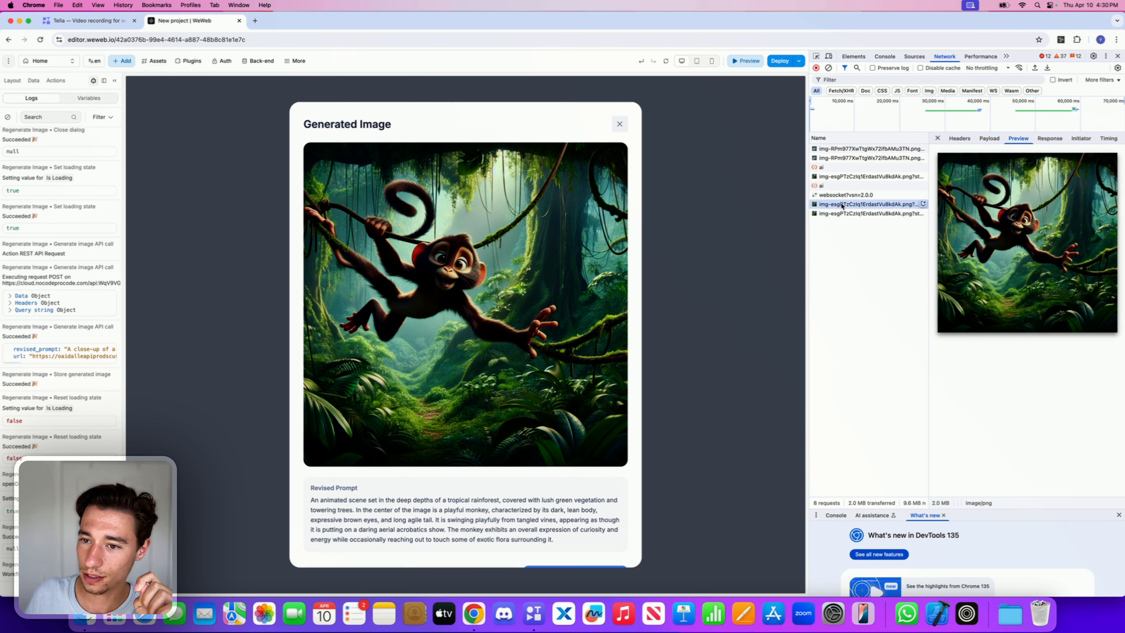
{"action": "left_click", "coordinate": [845, 194]}
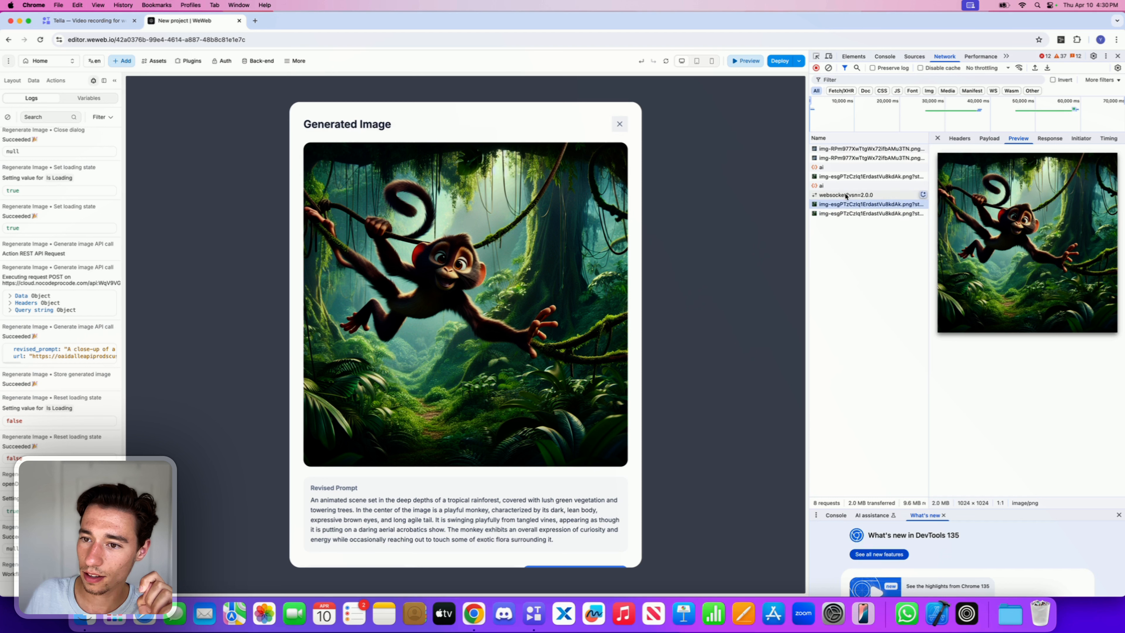
{"action": "left_click", "coordinate": [843, 185]}
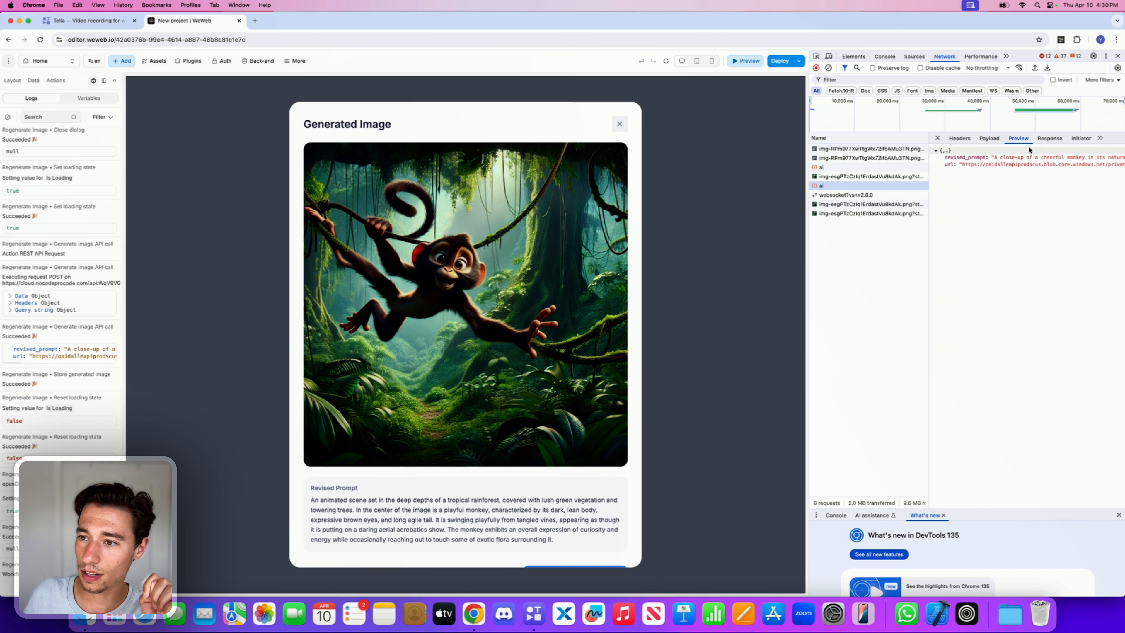
{"action": "triple_click", "coordinate": [997, 165]}
{"action": "left_click", "coordinate": [996, 166]}
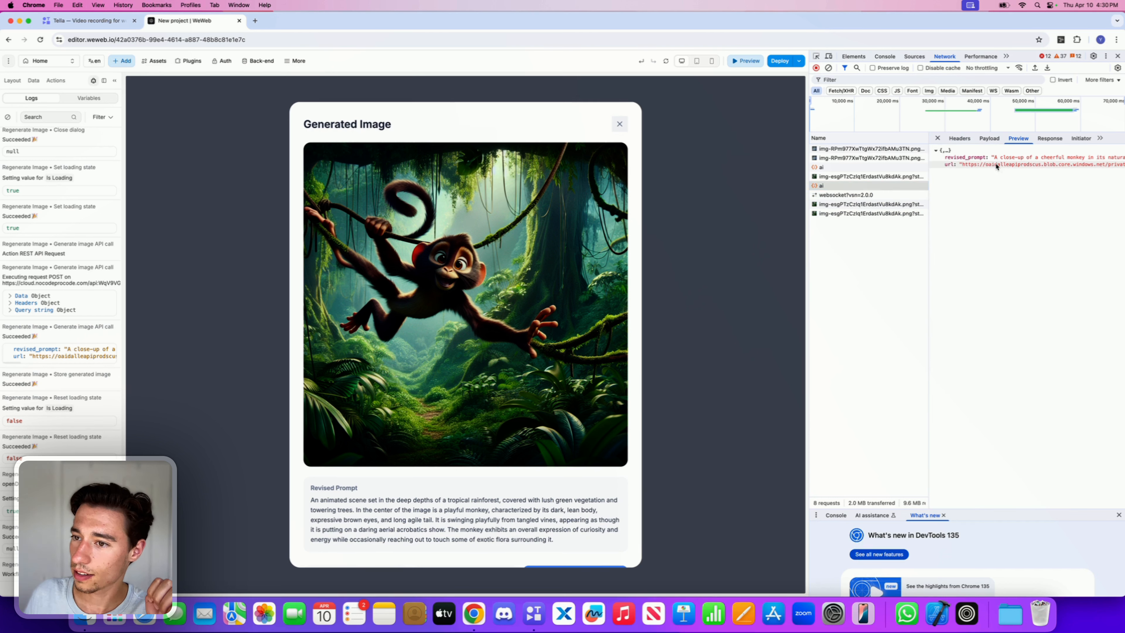
{"action": "triple_click", "coordinate": [964, 165]}
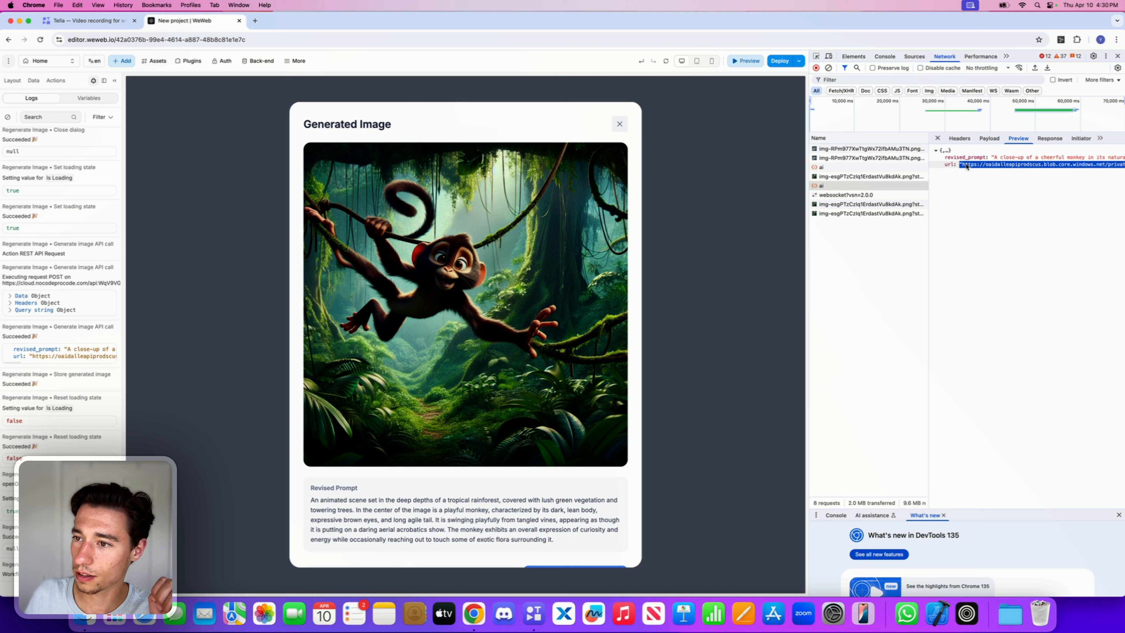
{"action": "scroll", "coordinate": [964, 166], "scroll_direction": "right", "scroll_amount": 5}
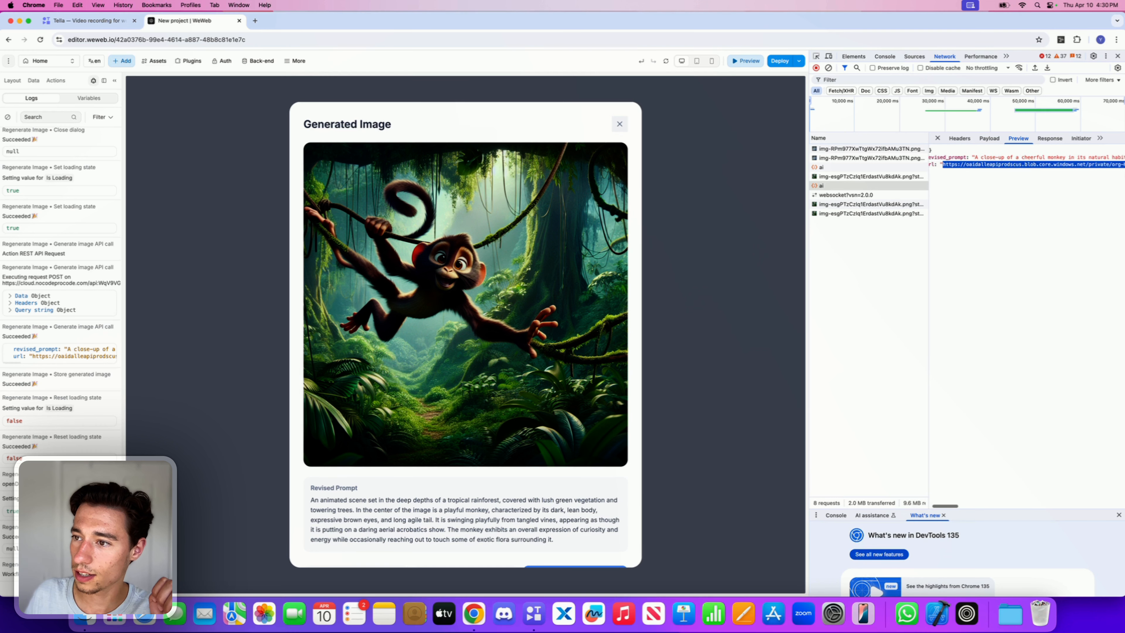
{"action": "scroll", "coordinate": [964, 166], "scroll_direction": "right", "scroll_amount": 8}
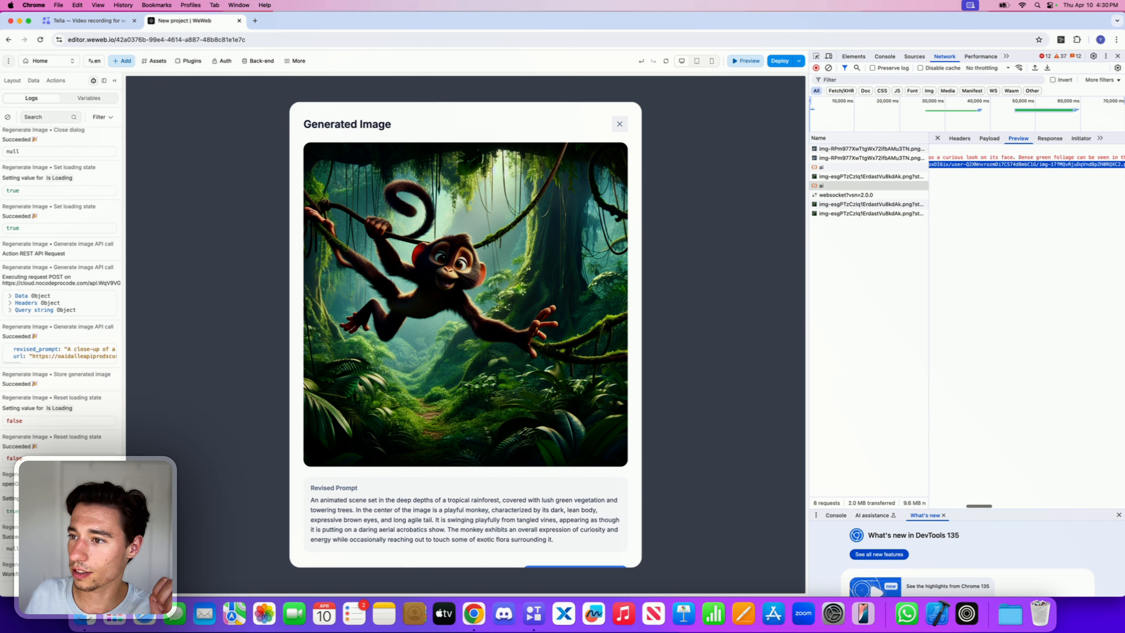
Step: Scroll through the selected image request's returned URL in the preview pane
{"action": "scroll", "coordinate": [964, 167], "scroll_direction": "right", "scroll_amount": 8}
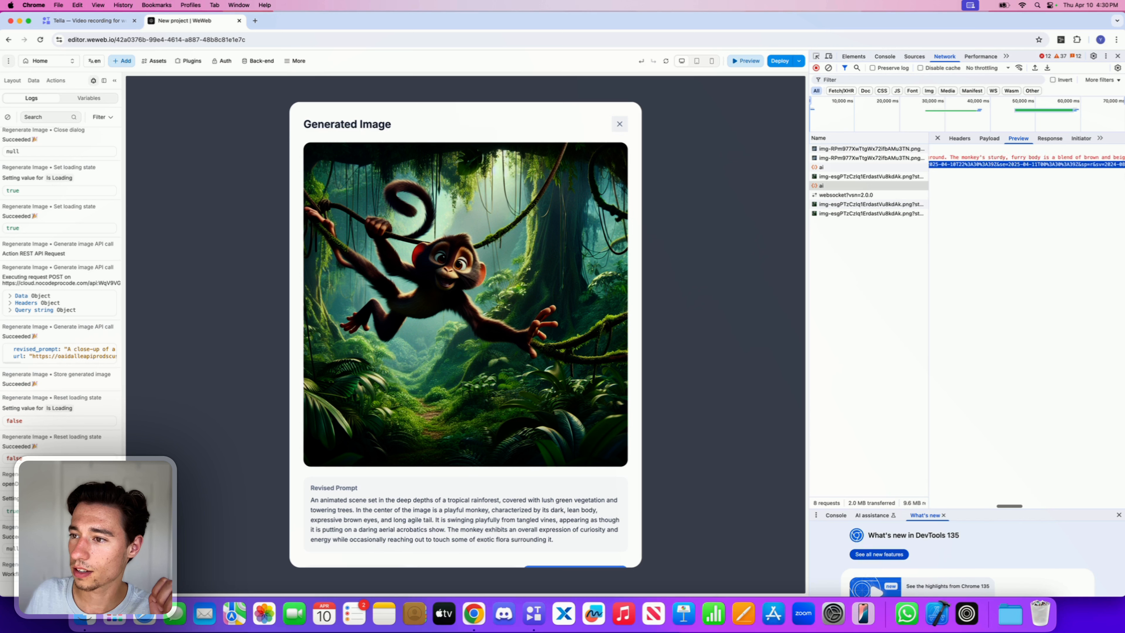
{"action": "scroll", "coordinate": [1027, 162], "scroll_direction": "right", "scroll_amount": 8}
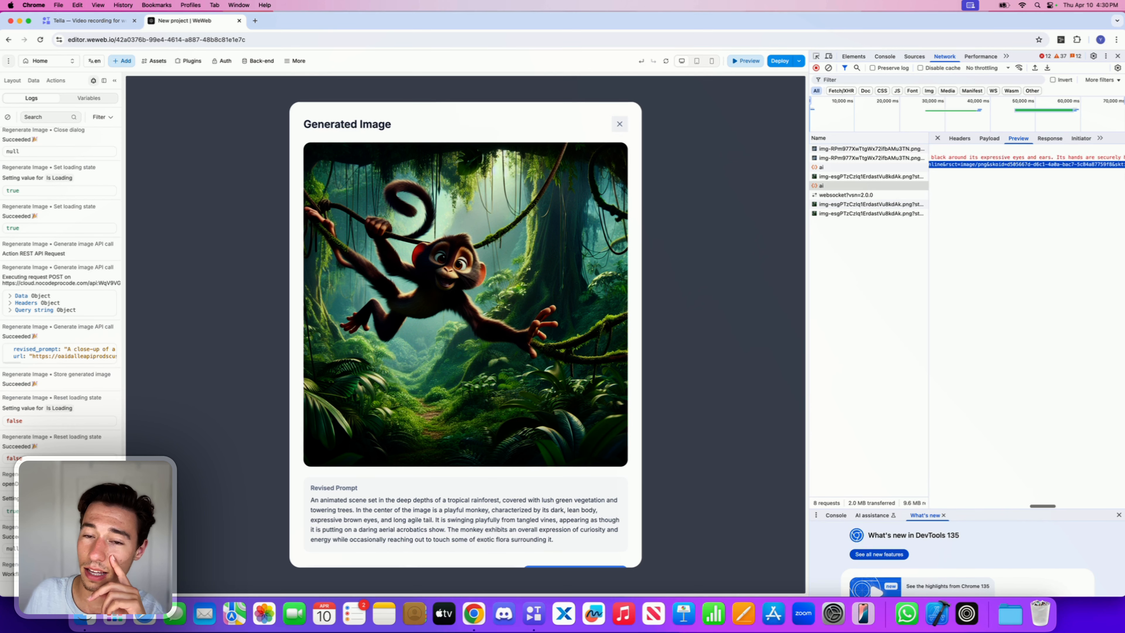
{"action": "scroll", "coordinate": [1026, 163], "scroll_direction": "right", "scroll_amount": 8}
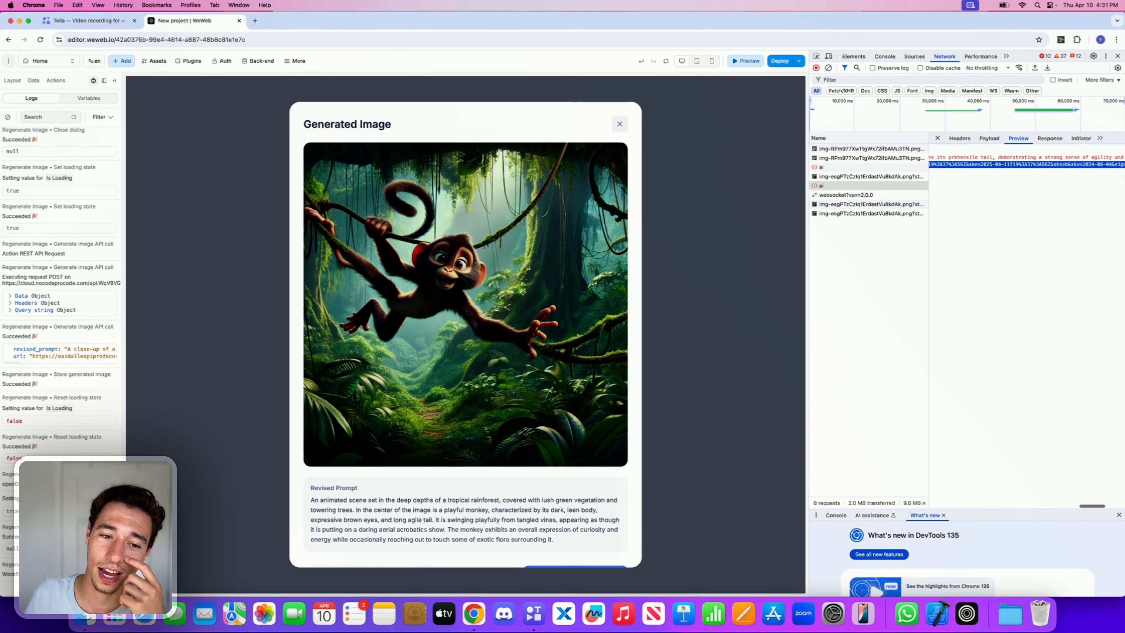
{"action": "scroll", "coordinate": [1026, 163], "scroll_direction": "right", "scroll_amount": 4}
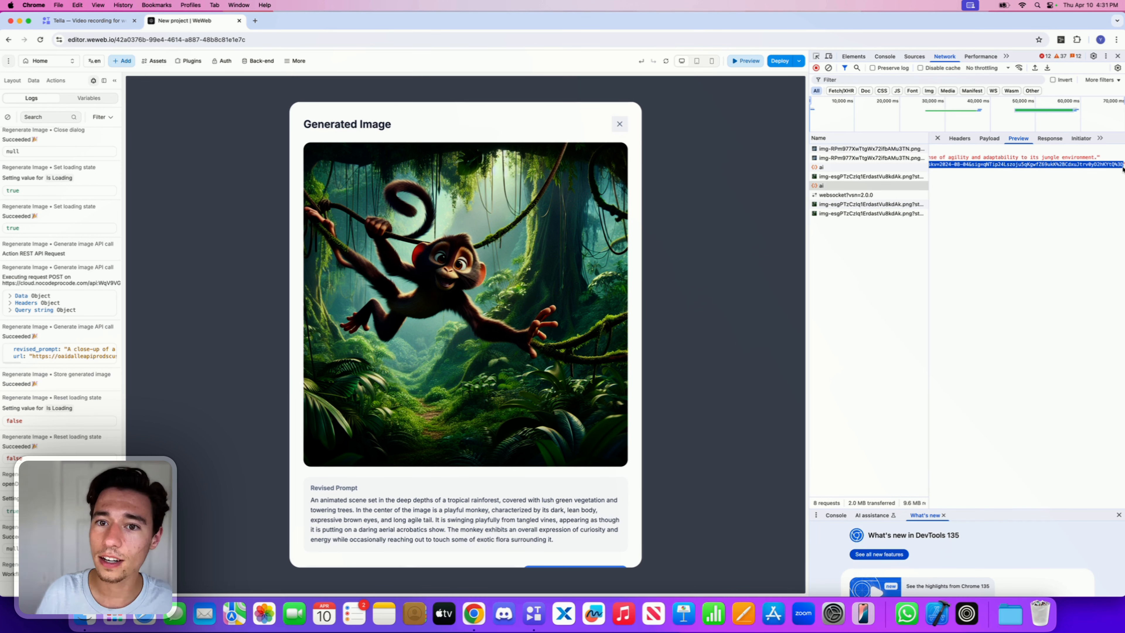
Step: Open the copied image URL in a new browser tab, then return to the editor tab and close the developer tools
{"action": "left_click", "coordinate": [257, 21]}
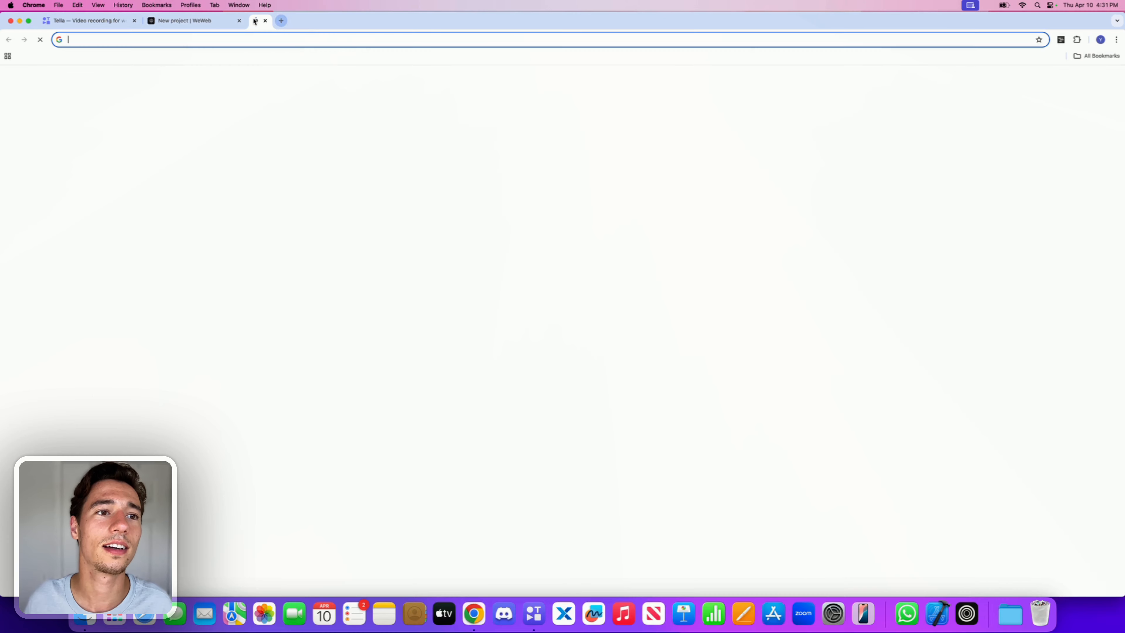
{"action": "left_click", "coordinate": [244, 40]}
{"action": "key", "text": "super+v"}
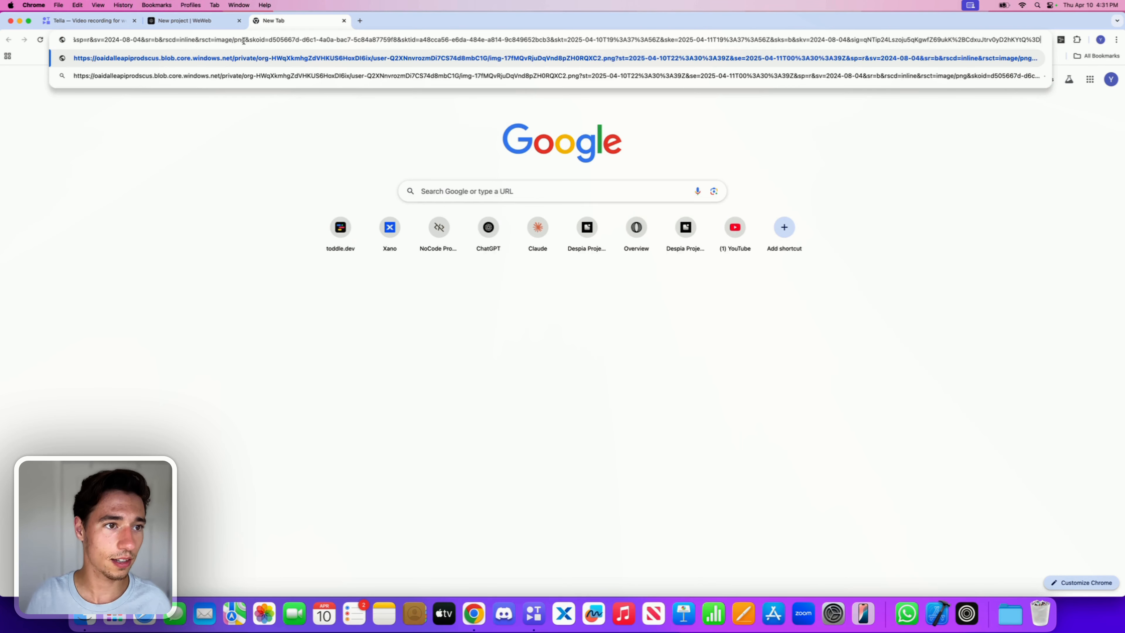
{"action": "key", "text": "Return"}
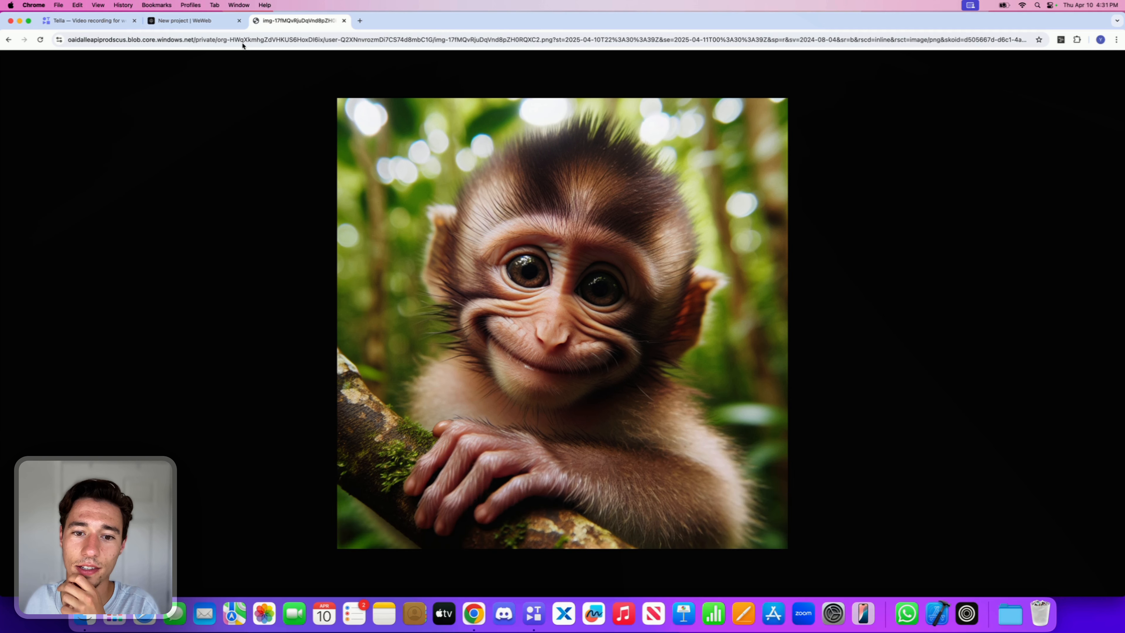
{"action": "left_click", "coordinate": [213, 21]}
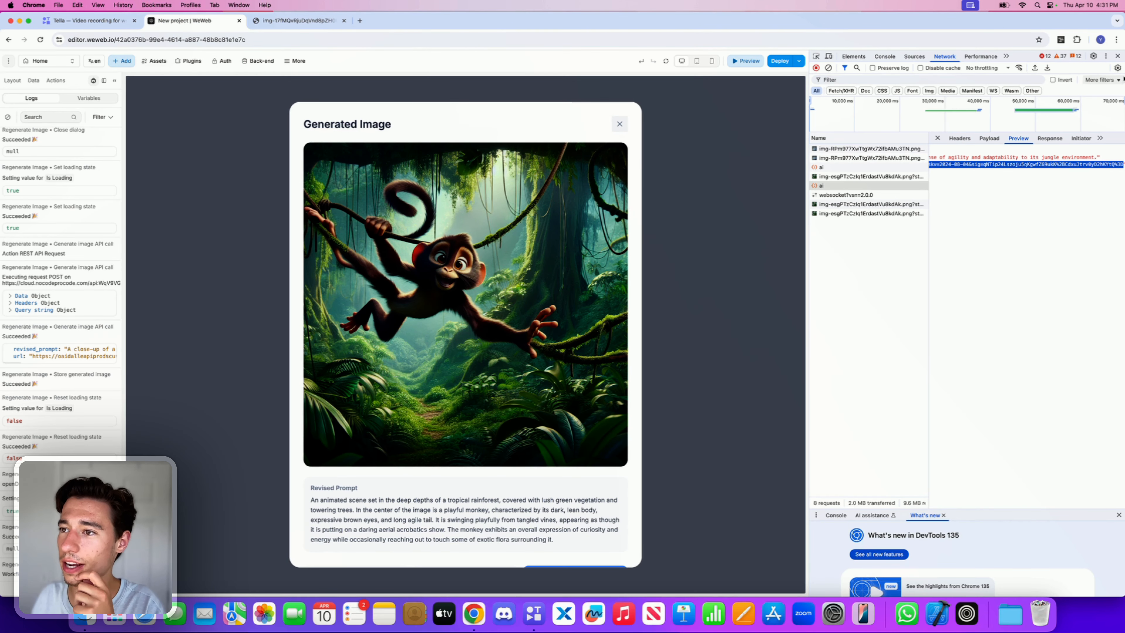
{"action": "left_click", "coordinate": [1117, 56]}
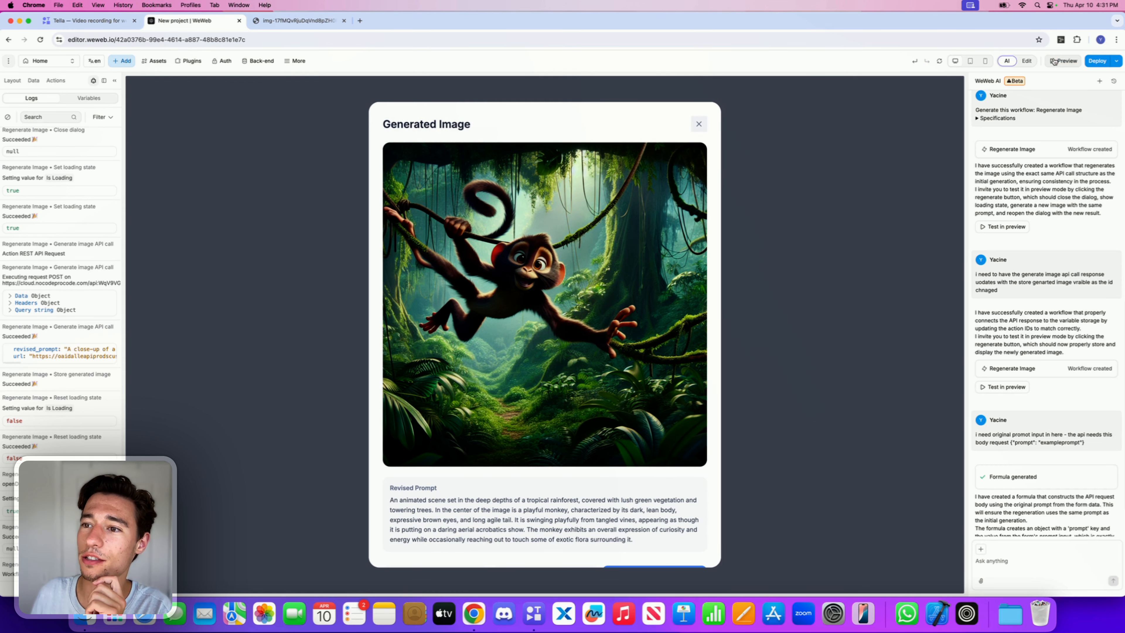
Step: Message the AI assistant that regeneration works but the reopened modal still shows the old image, not the new image URL from the logs
{"action": "mouse_move", "coordinate": [1060, 377]}
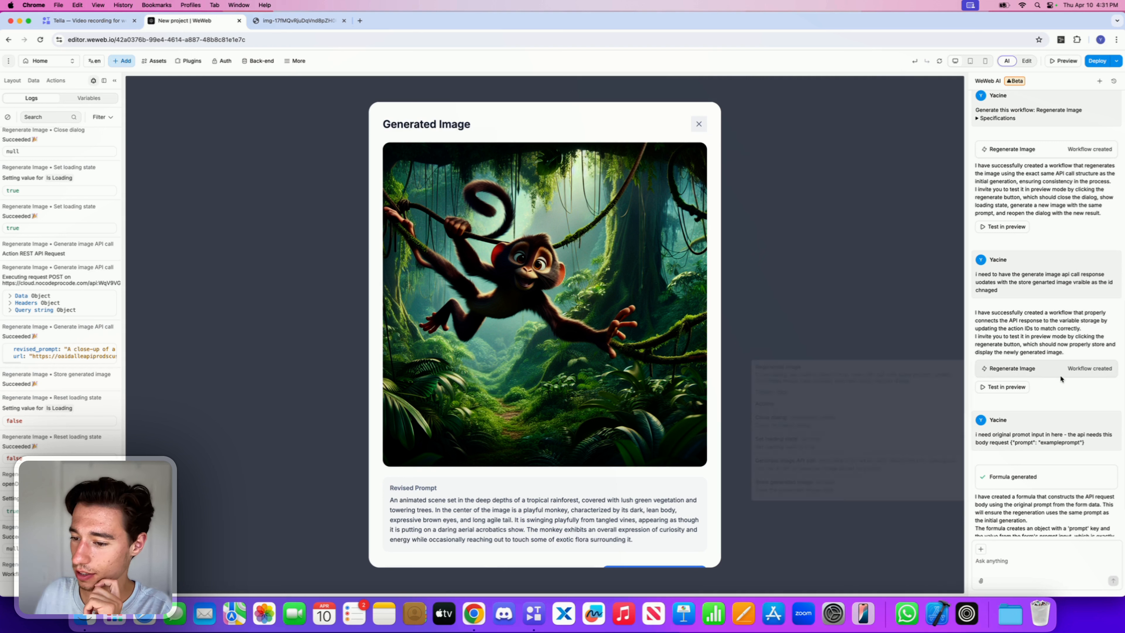
{"action": "scroll", "coordinate": [1061, 379], "scroll_direction": "down", "scroll_amount": 2}
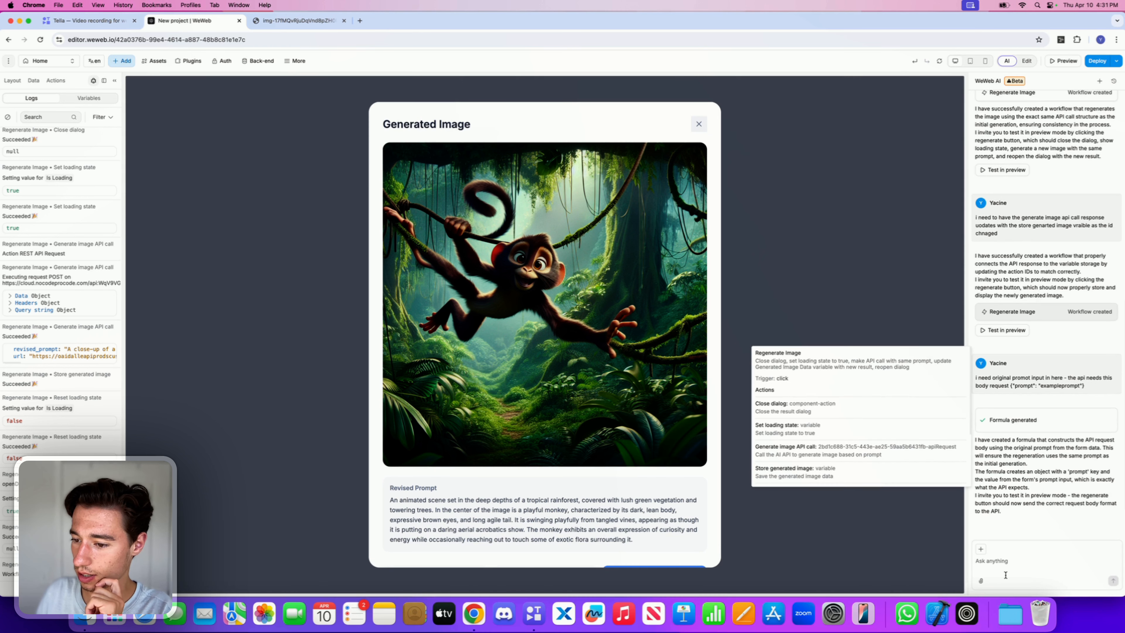
{"action": "left_click", "coordinate": [1001, 559]}
{"action": "type", "text": "this new "}
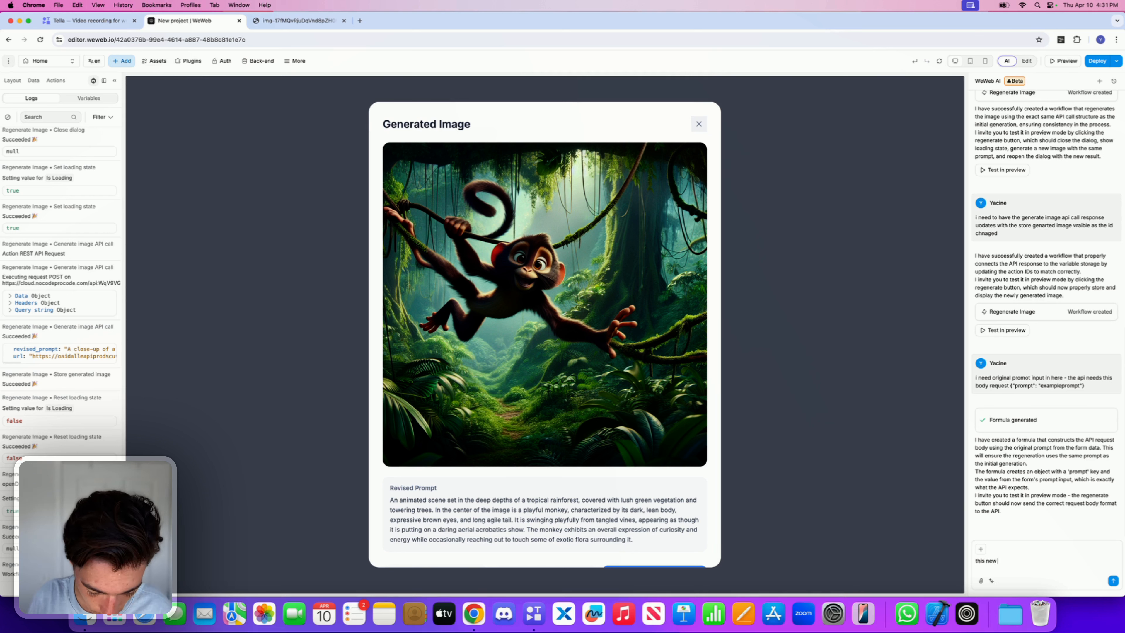
{"action": "type", "text": "workflow"}
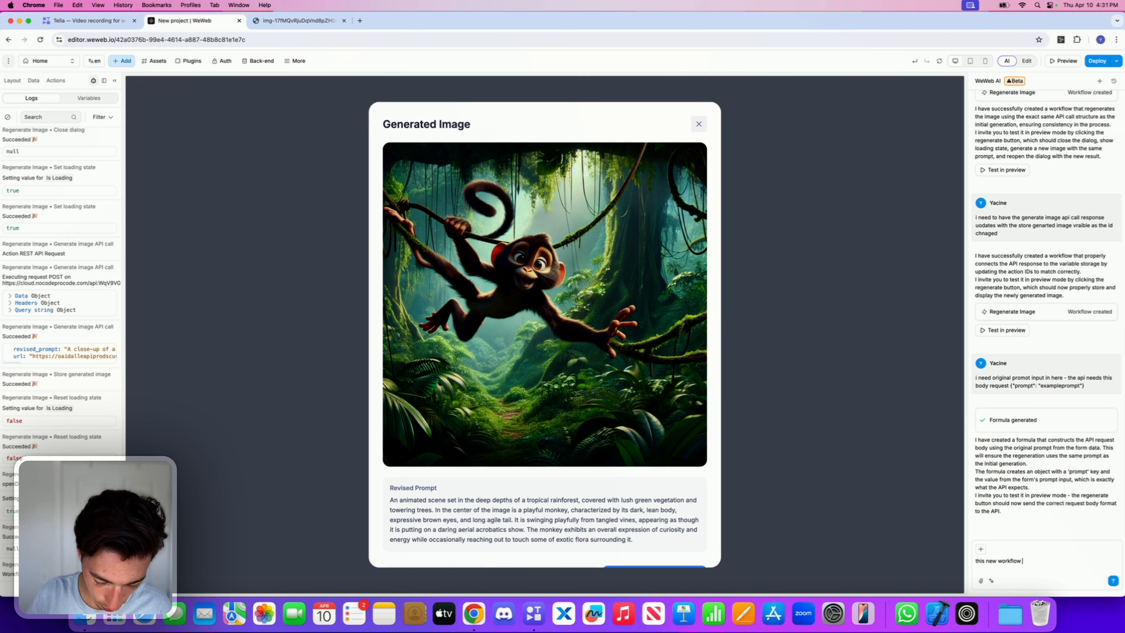
{"action": "type", "text": " works great b"}
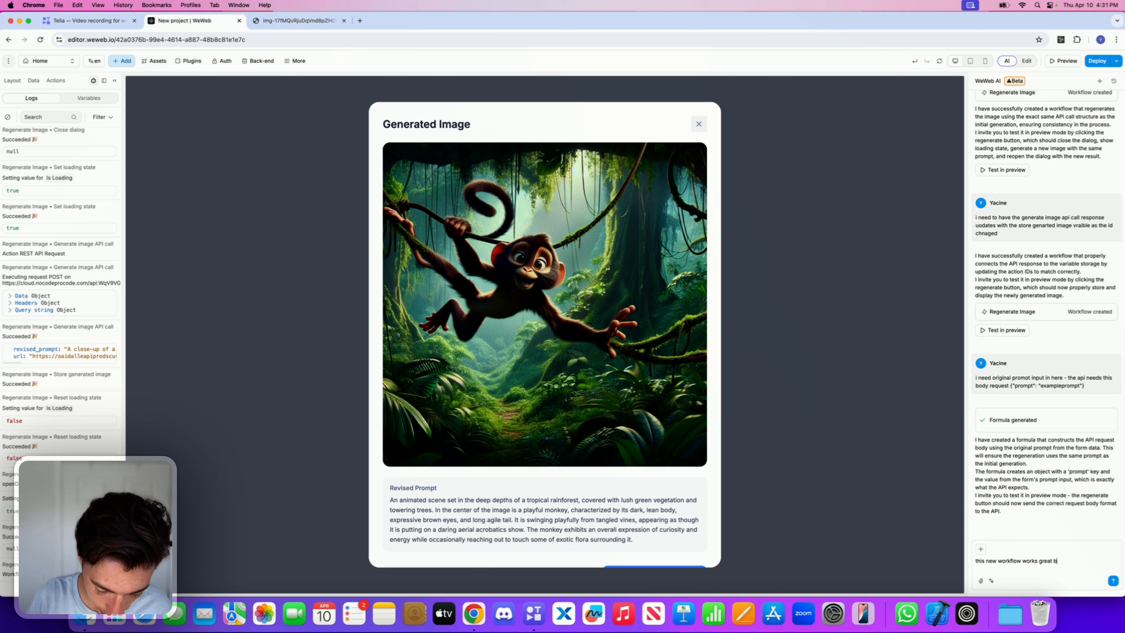
{"action": "type", "text": "ut the issue is"}
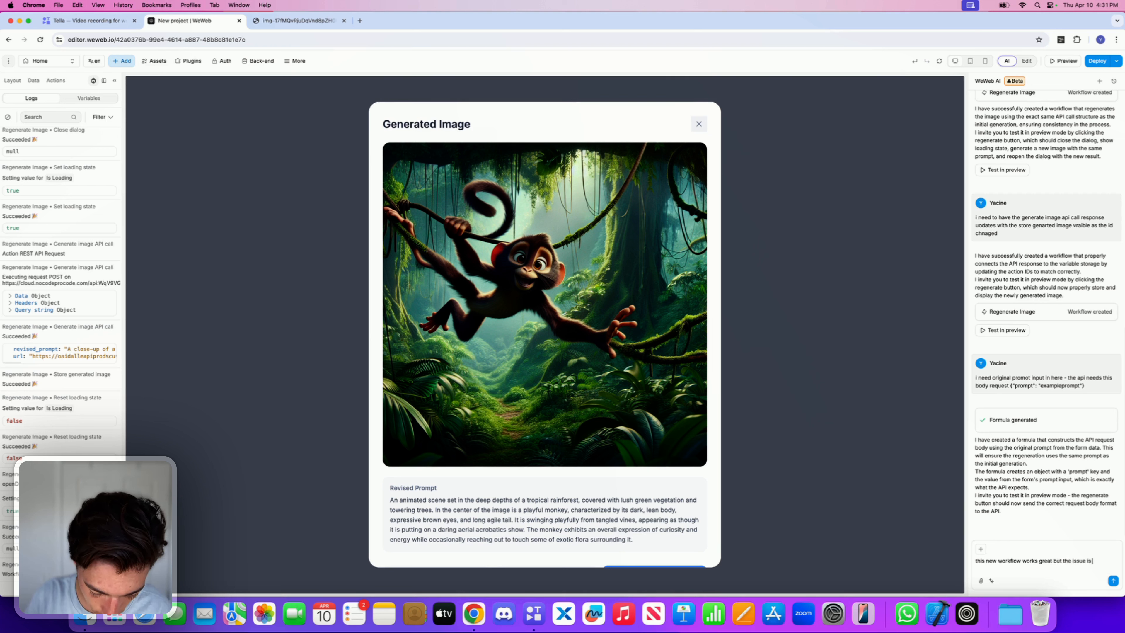
{"action": "type", "text": " that whne the r"}
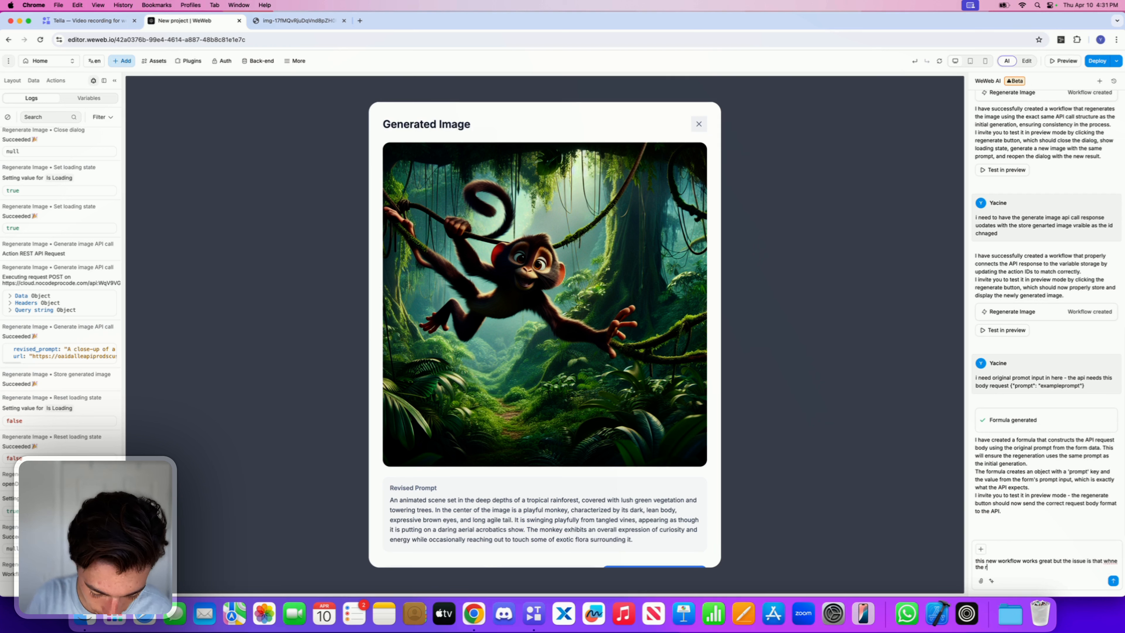
{"action": "type", "text": "egenerated m"}
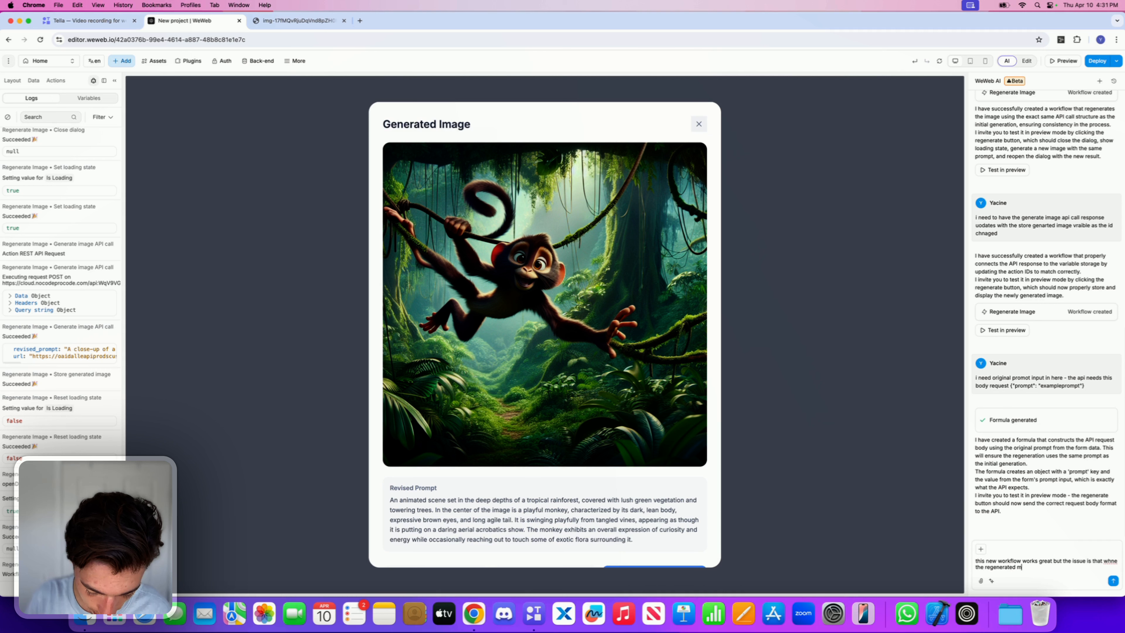
{"action": "type", "text": "odal opens"}
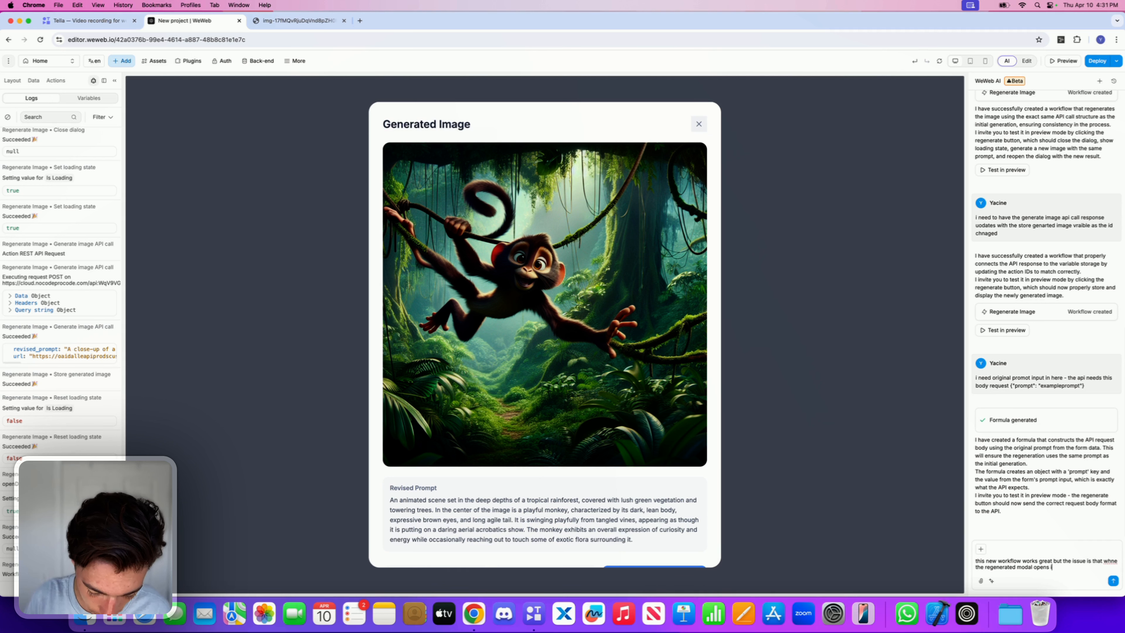
{"action": "type", "text": "it still sho"}
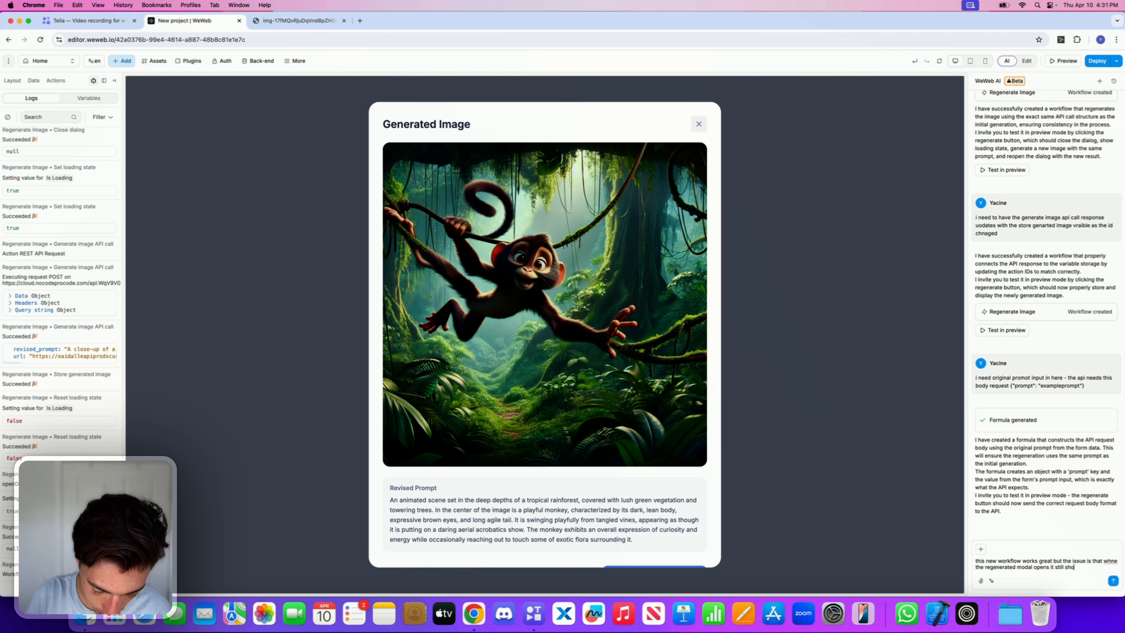
{"action": "type", "text": "ws the old"}
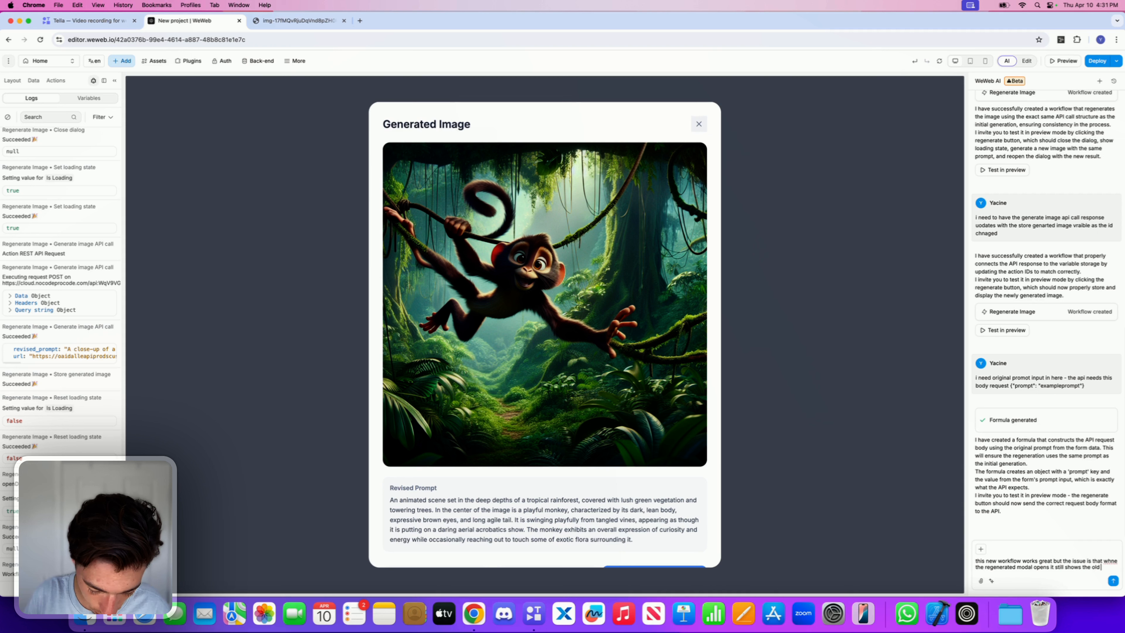
{"action": "type", "text": " first"}
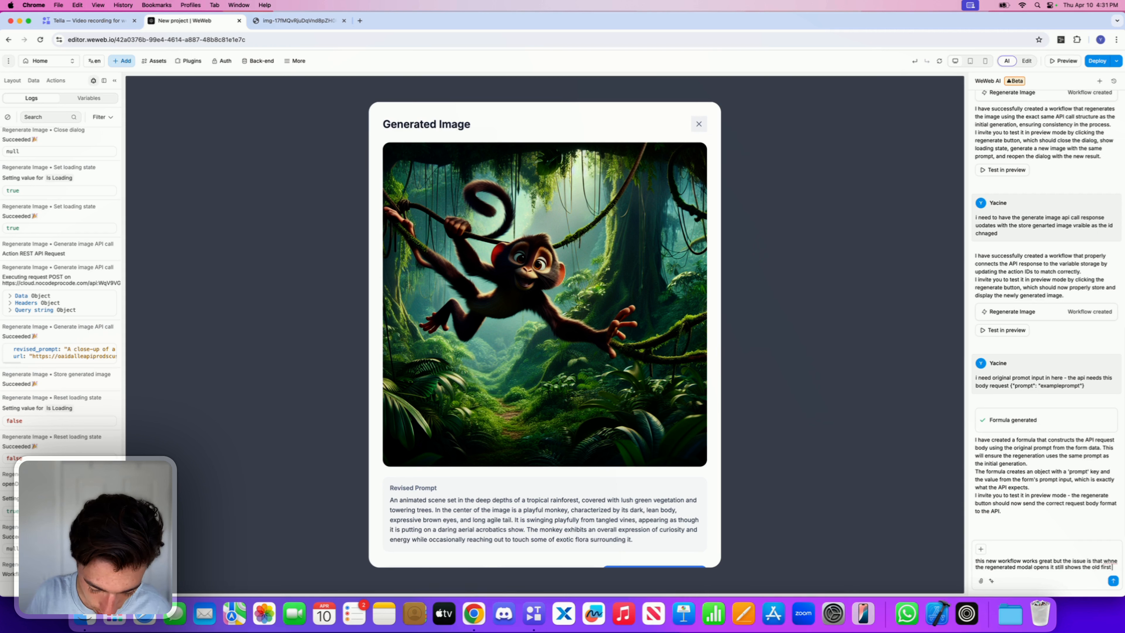
{"action": "type", "text": " generated "}
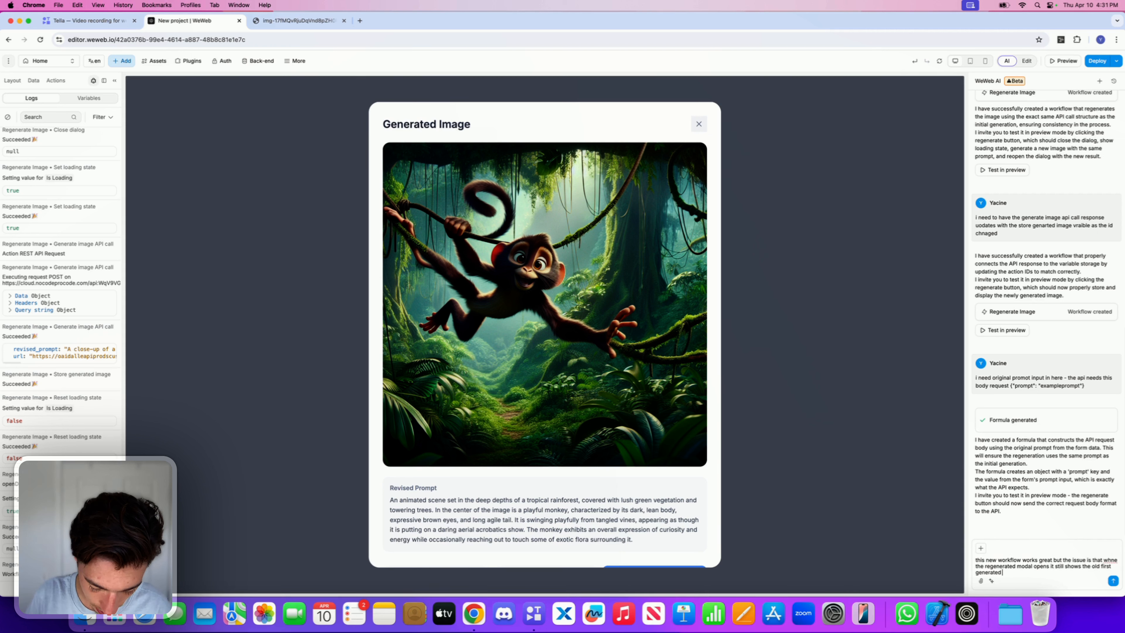
{"action": "type", "text": "image now the "}
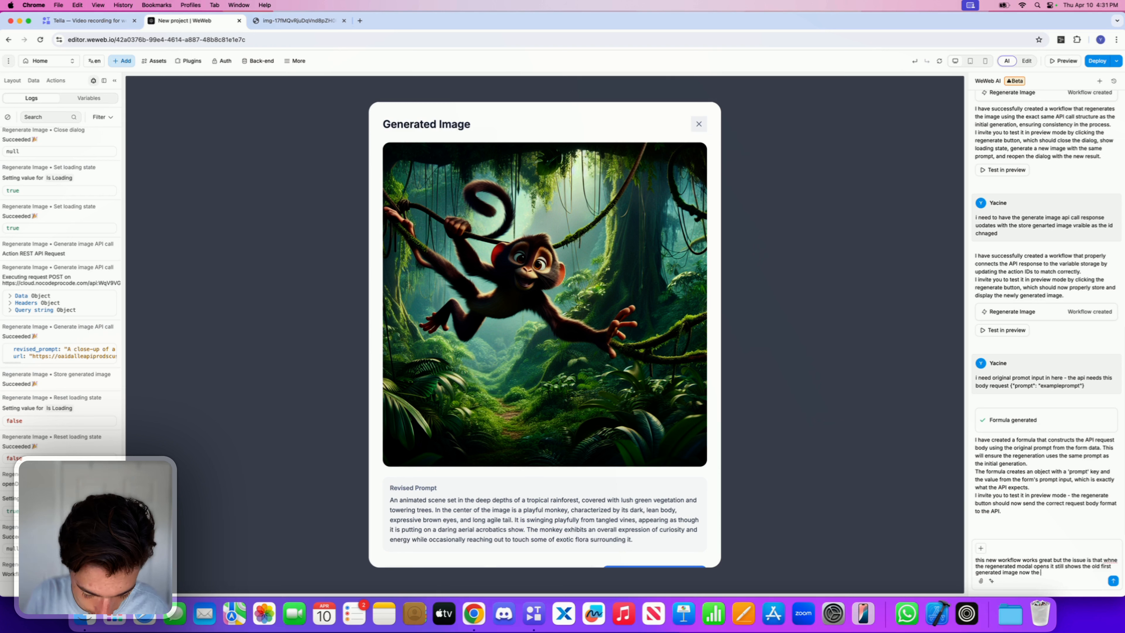
{"action": "type", "text": "new regen"}
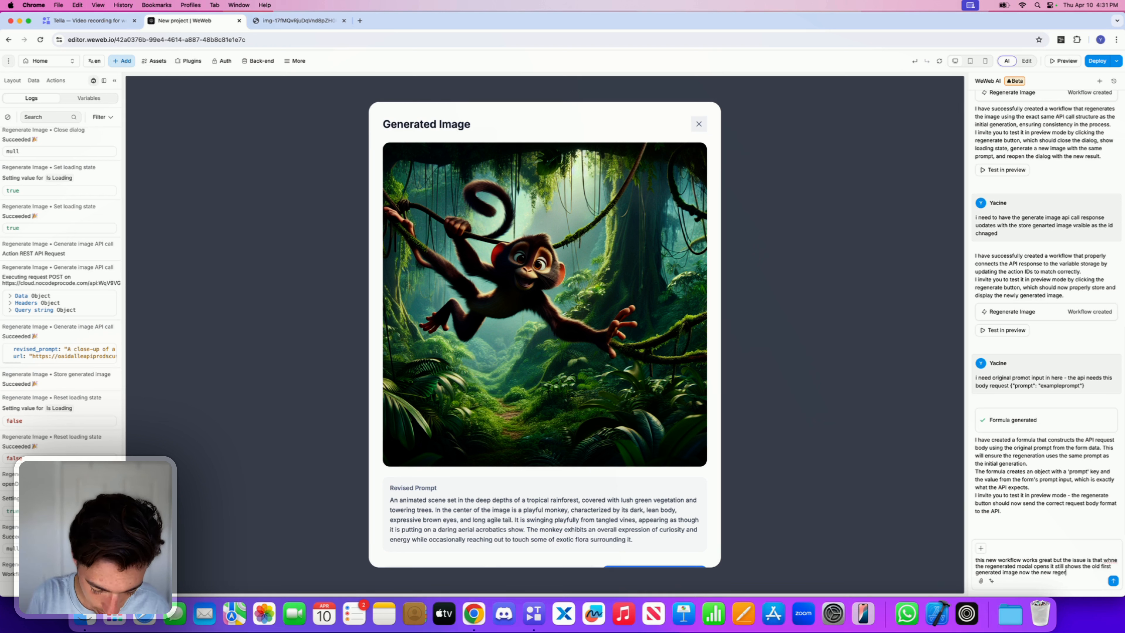
{"action": "type", "text": "rearted one -"}
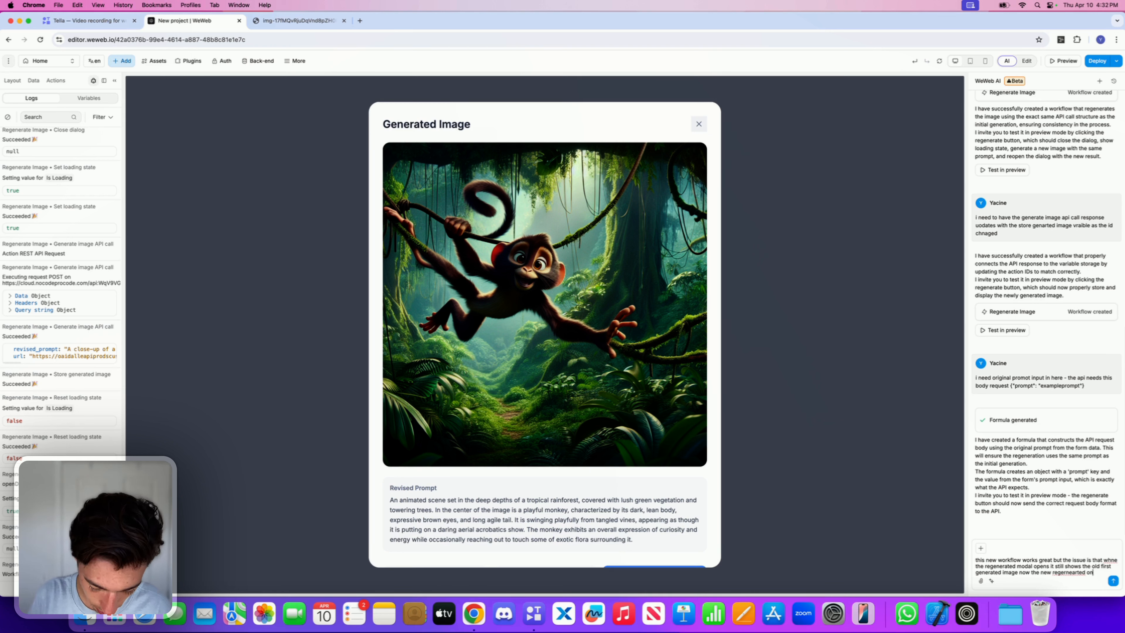
{"action": "type", "text": " if i che"}
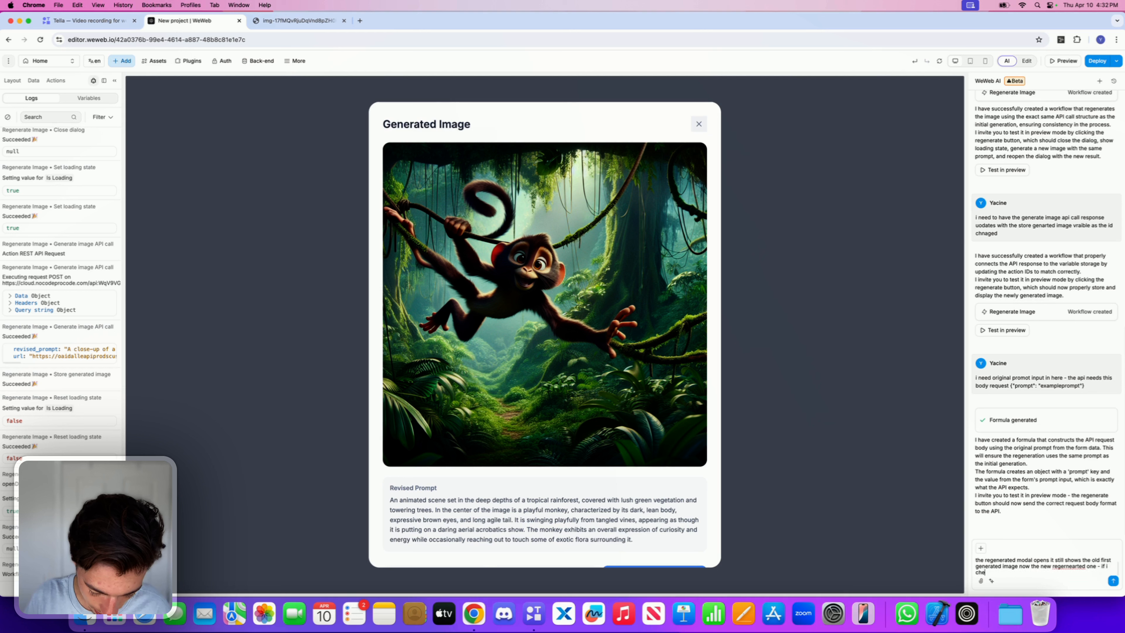
{"action": "type", "text": "ck the logs"}
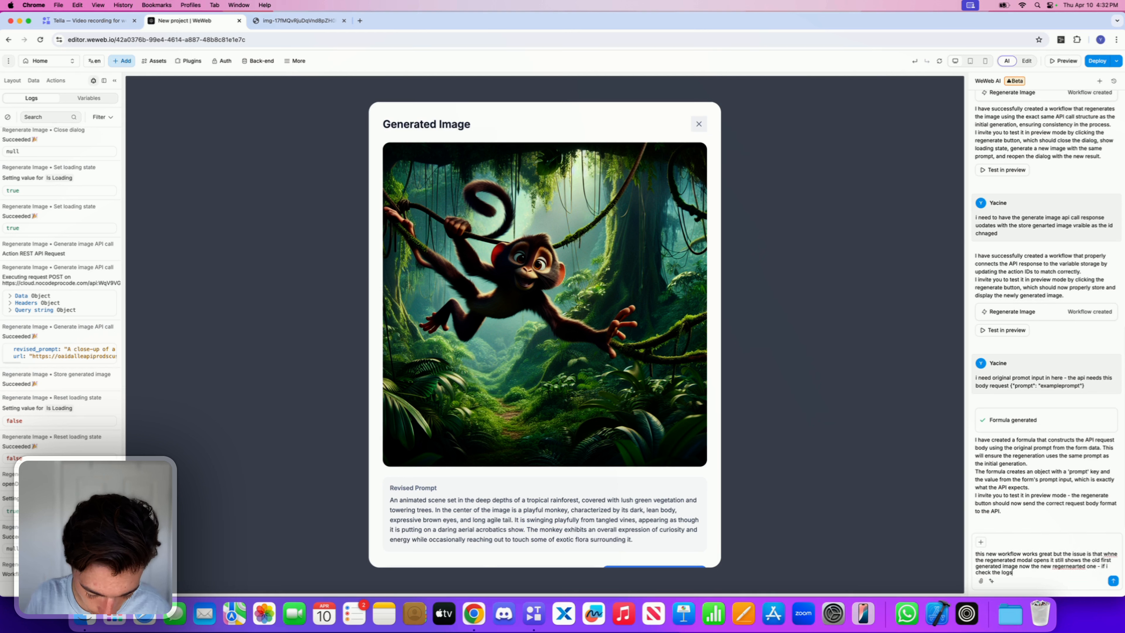
{"action": "type", "text": " there is a ne"}
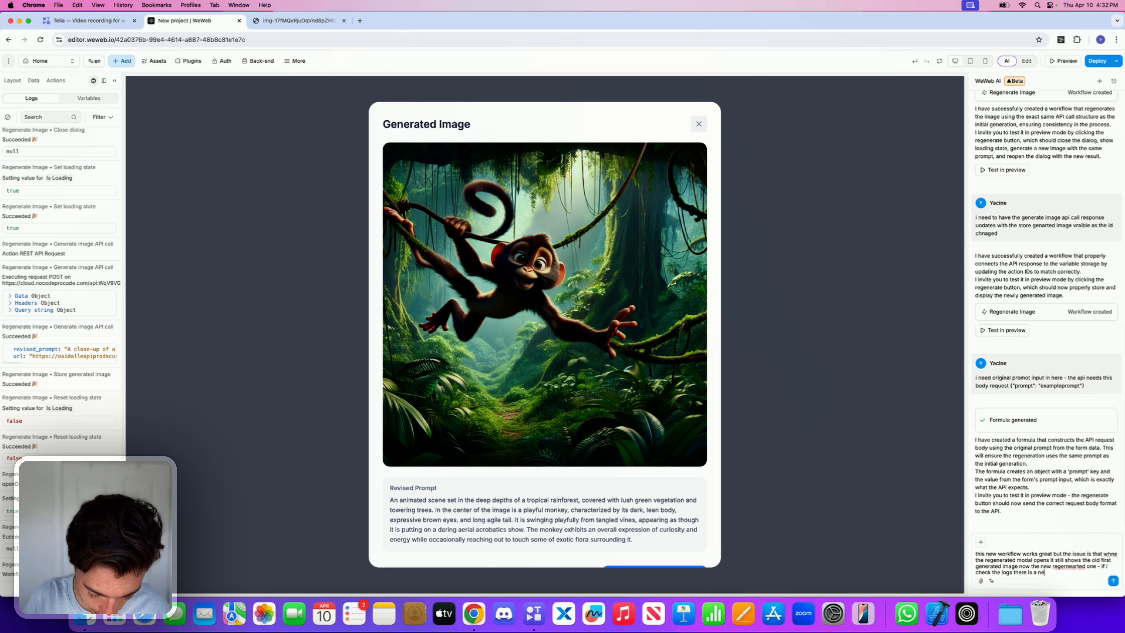
{"action": "type", "text": "w image url b"}
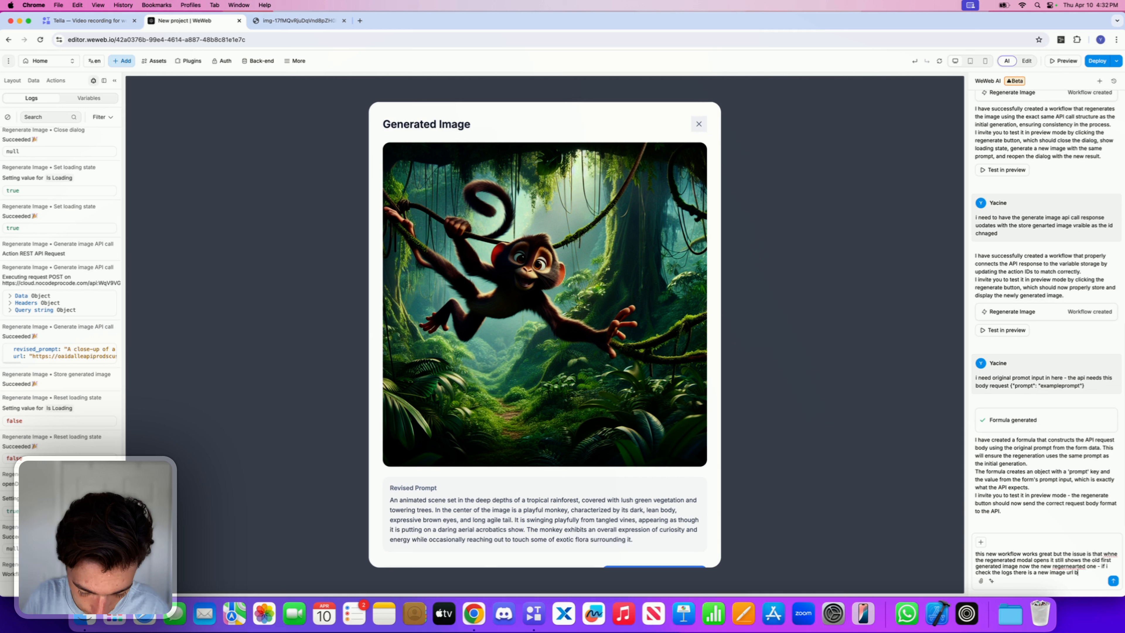
{"action": "type", "text": "ut it does n"}
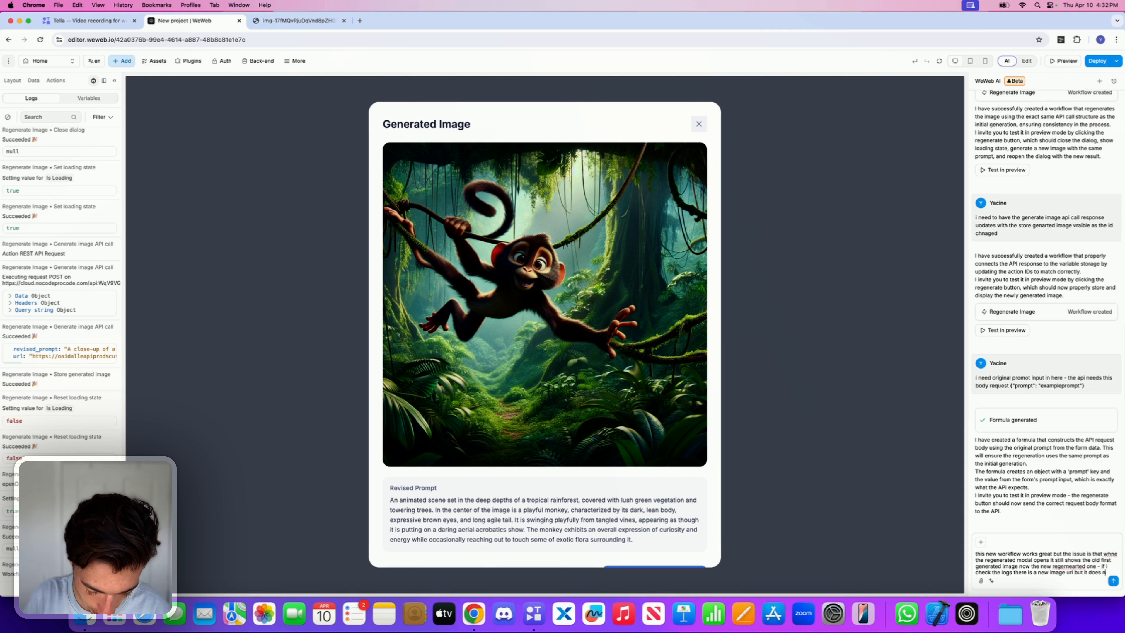
{"action": "type", "text": "ot get set in"}
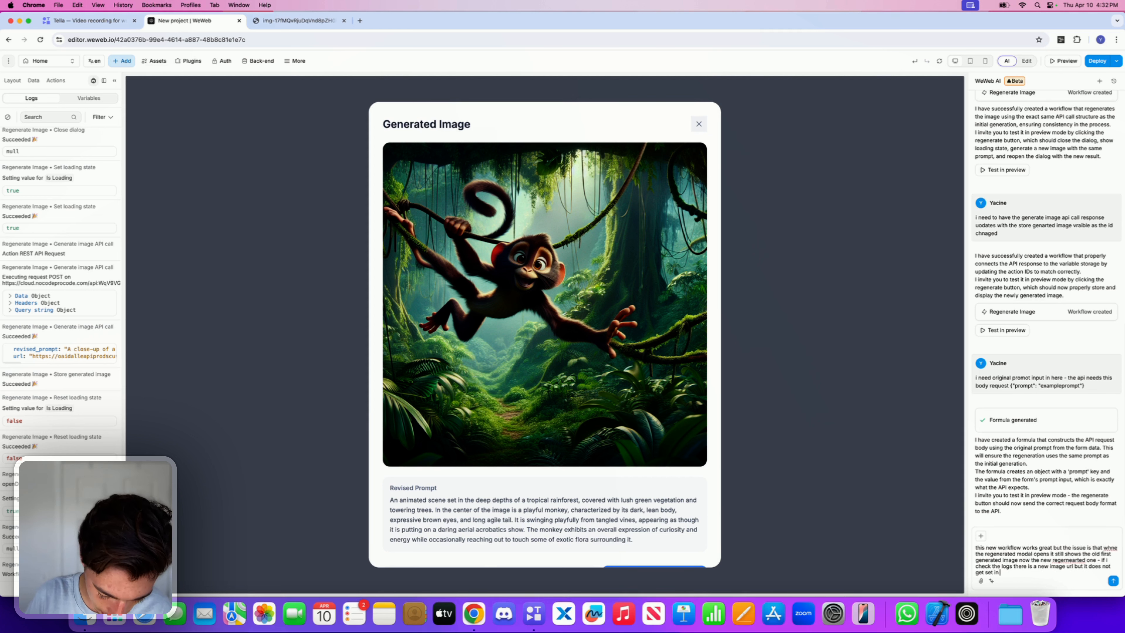
{"action": "type", "text": " the modal"}
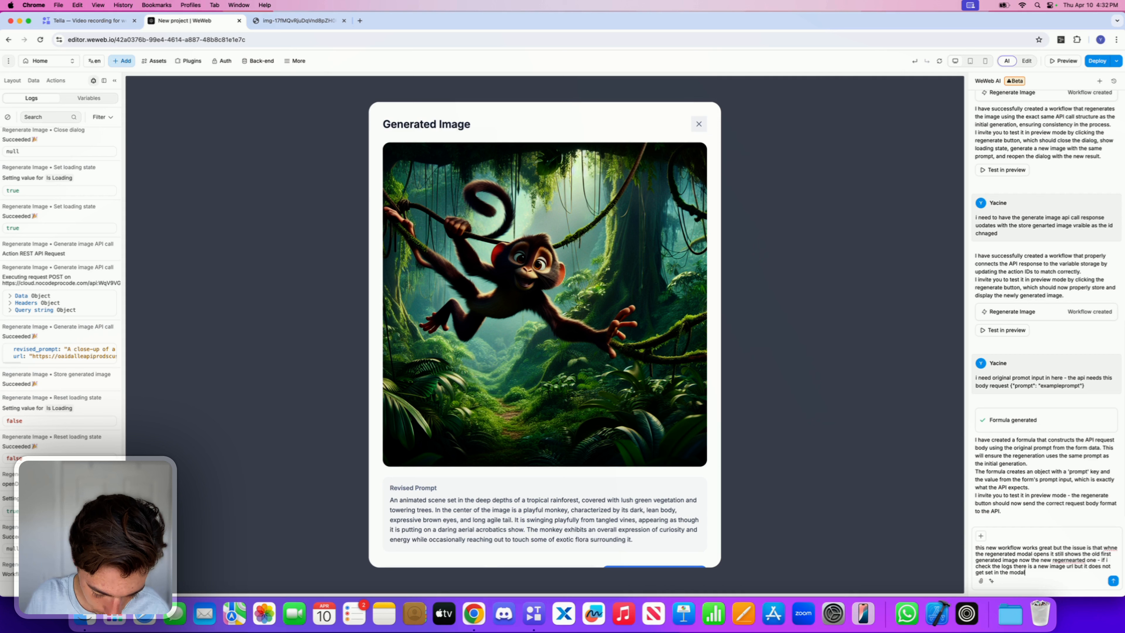
{"action": "left_click", "coordinate": [1113, 580]}
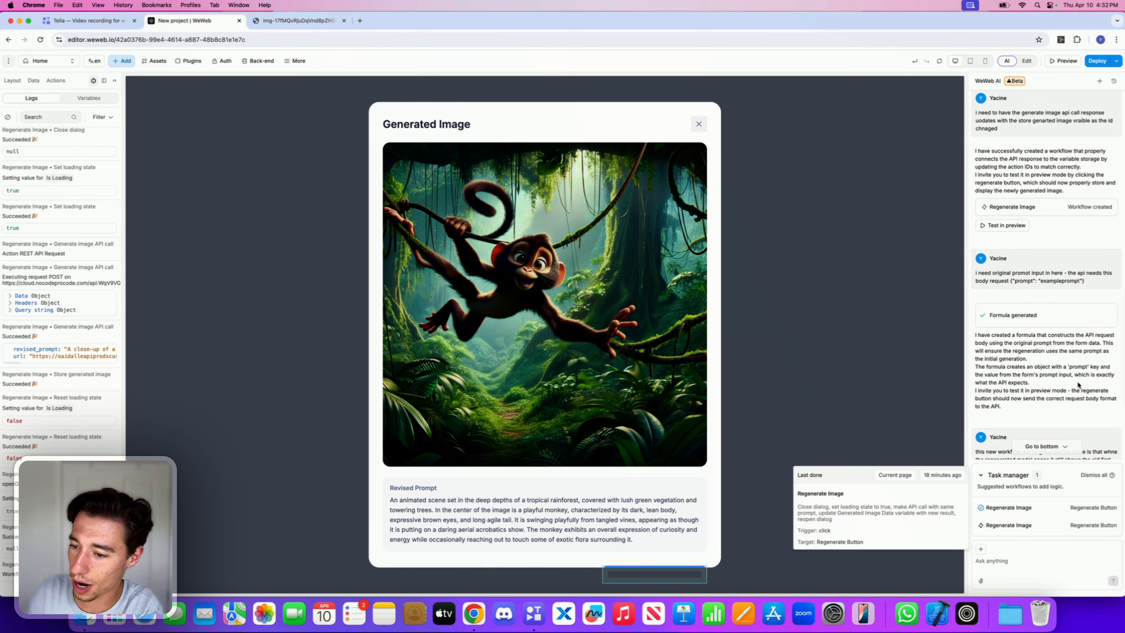
Step: Execute the AI's suggested Update element workflow task for Regenerate Image
{"action": "scroll", "coordinate": [1079, 385], "scroll_direction": "down", "scroll_amount": 4}
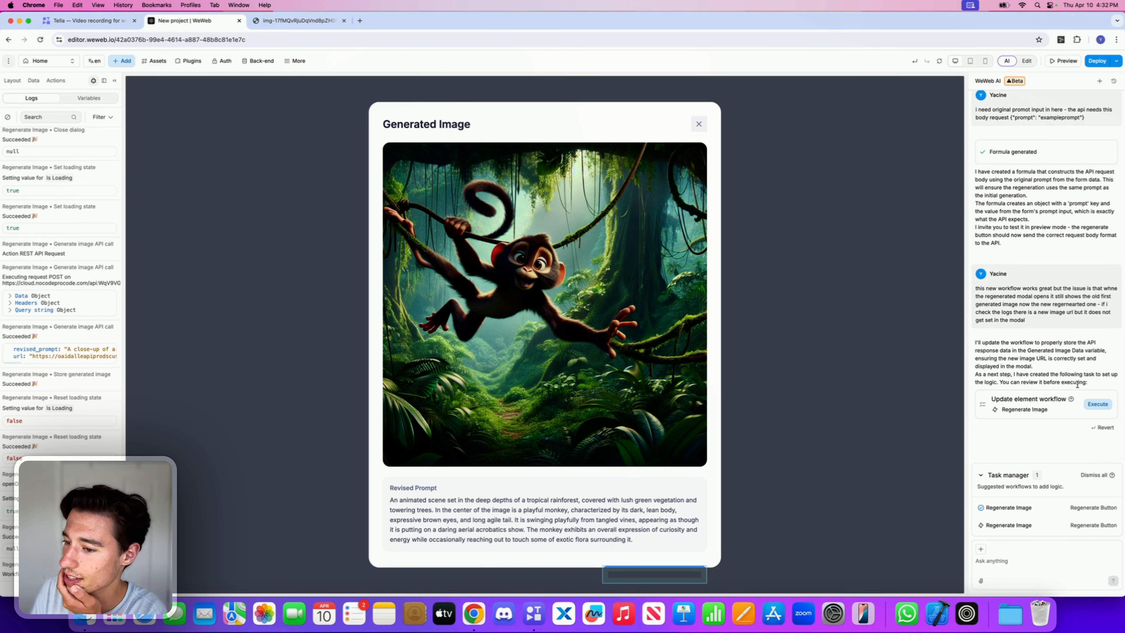
{"action": "left_click", "coordinate": [1099, 405]}
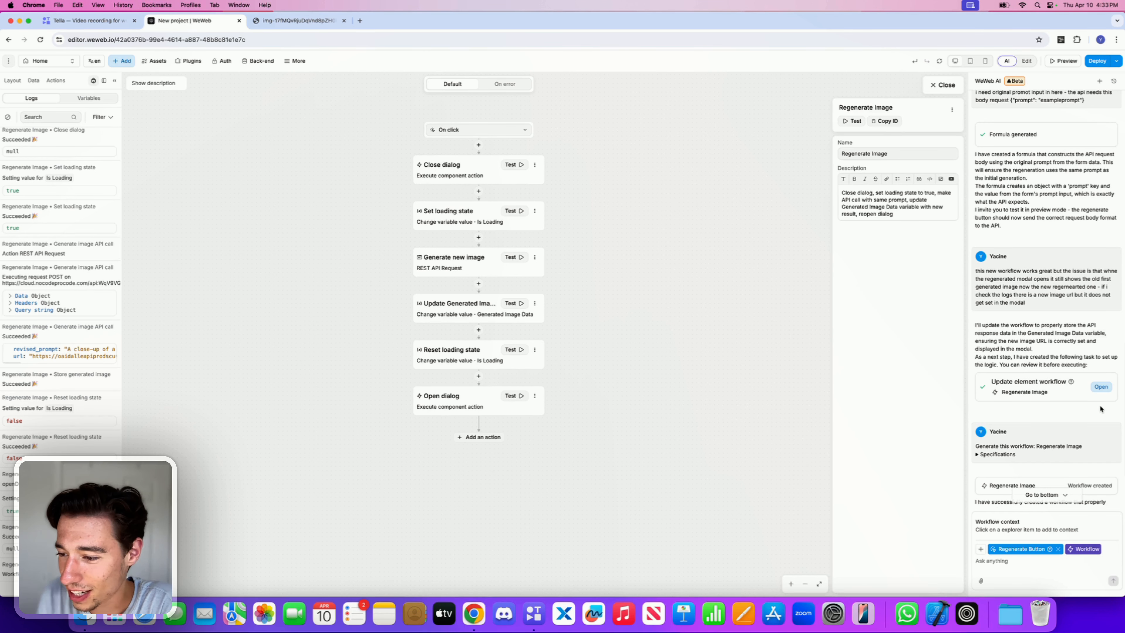
Step: Test the updated workflow in preview by regenerating the image from the result popup
{"action": "scroll", "coordinate": [1101, 409], "scroll_direction": "down", "scroll_amount": 5}
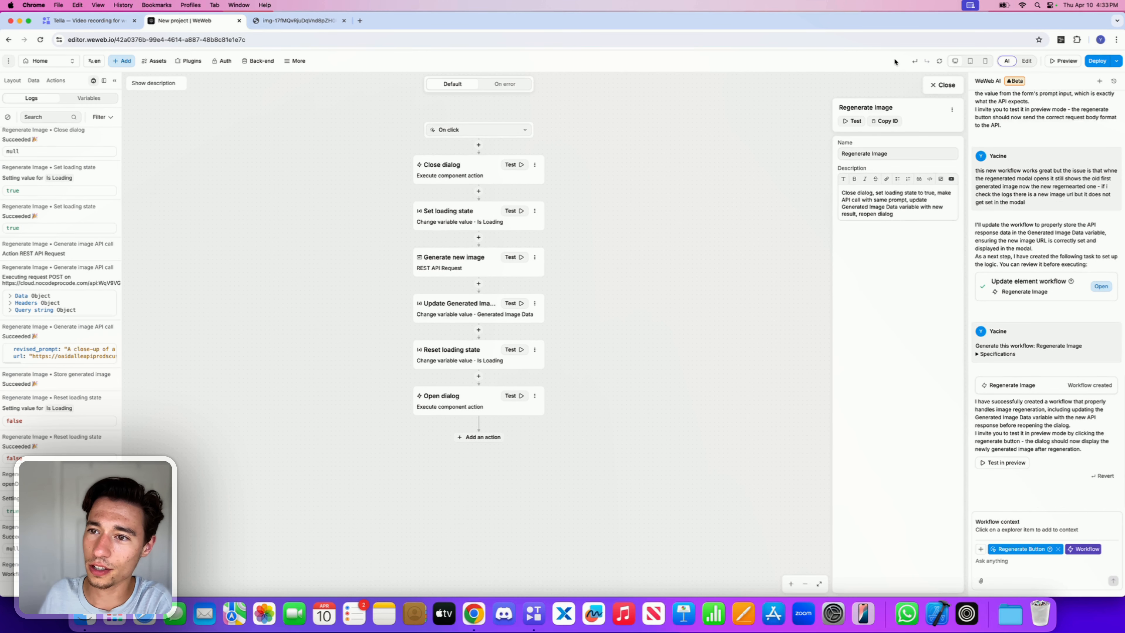
{"action": "left_click", "coordinate": [994, 465]}
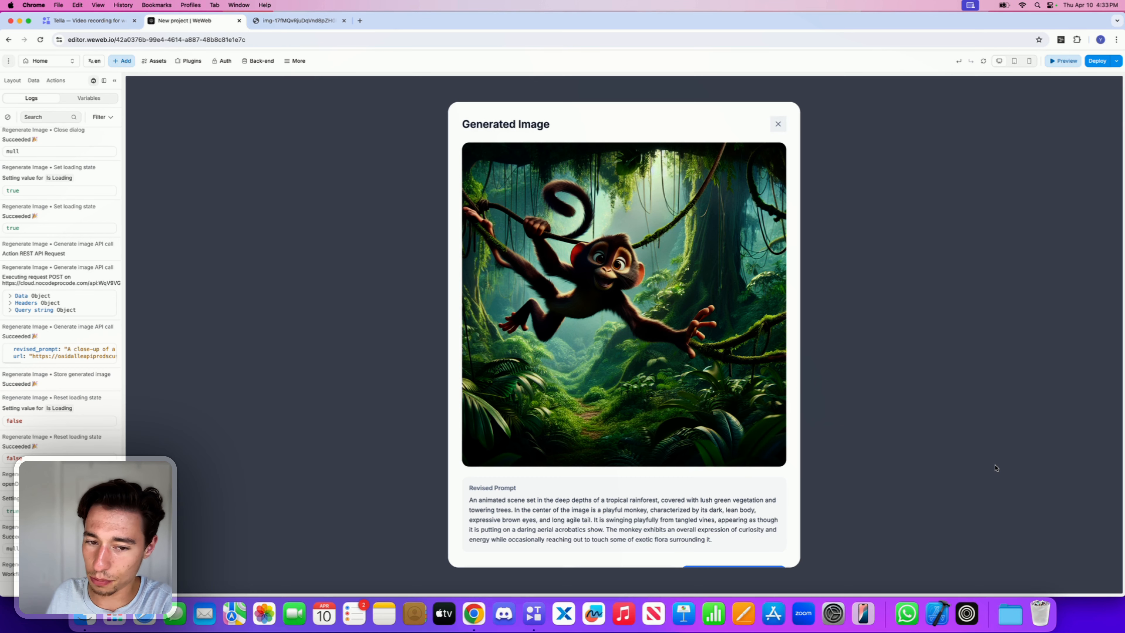
{"action": "scroll", "coordinate": [730, 394], "scroll_direction": "down", "scroll_amount": 2}
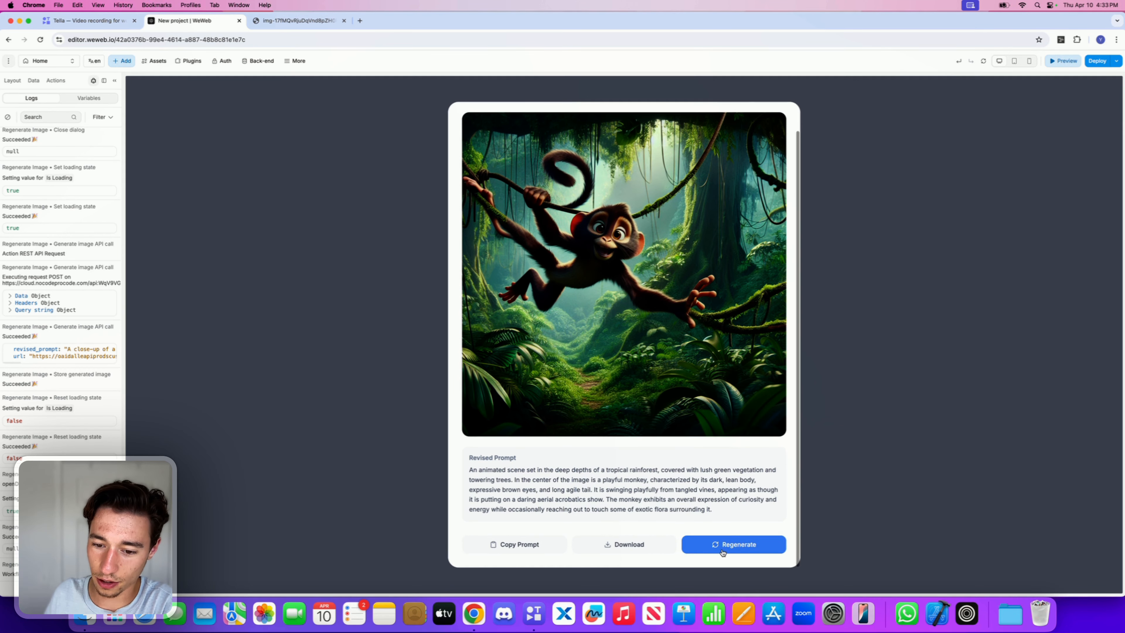
{"action": "left_click", "coordinate": [722, 546]}
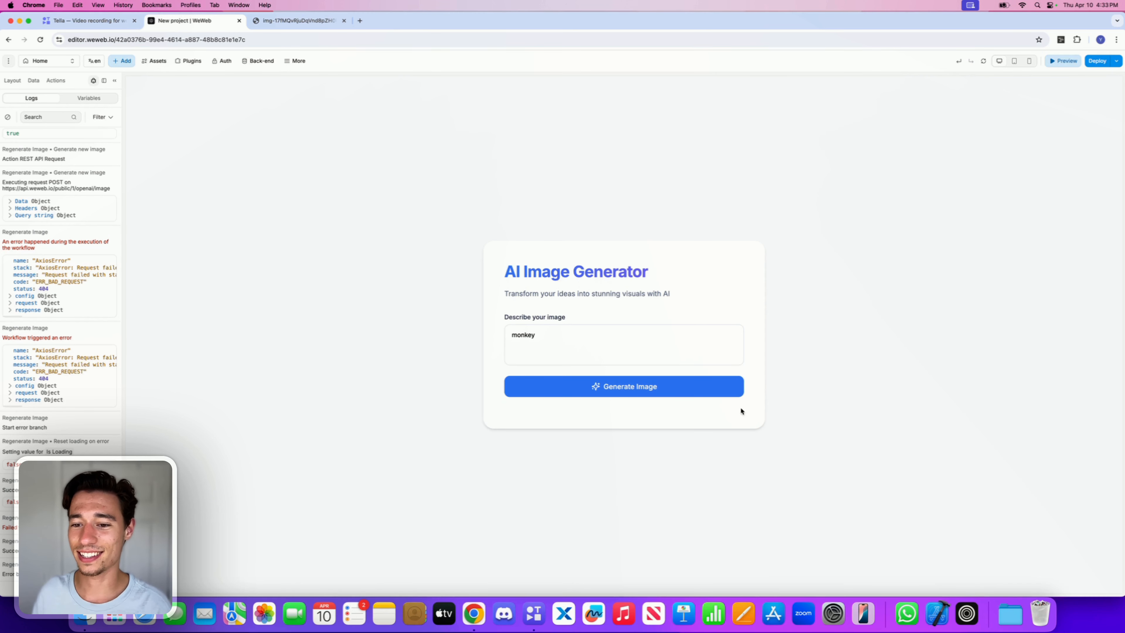
Step: Open the developer tools' network panel, then generate an image and regenerate it to capture the requests
{"action": "right_click", "coordinate": [788, 285]}
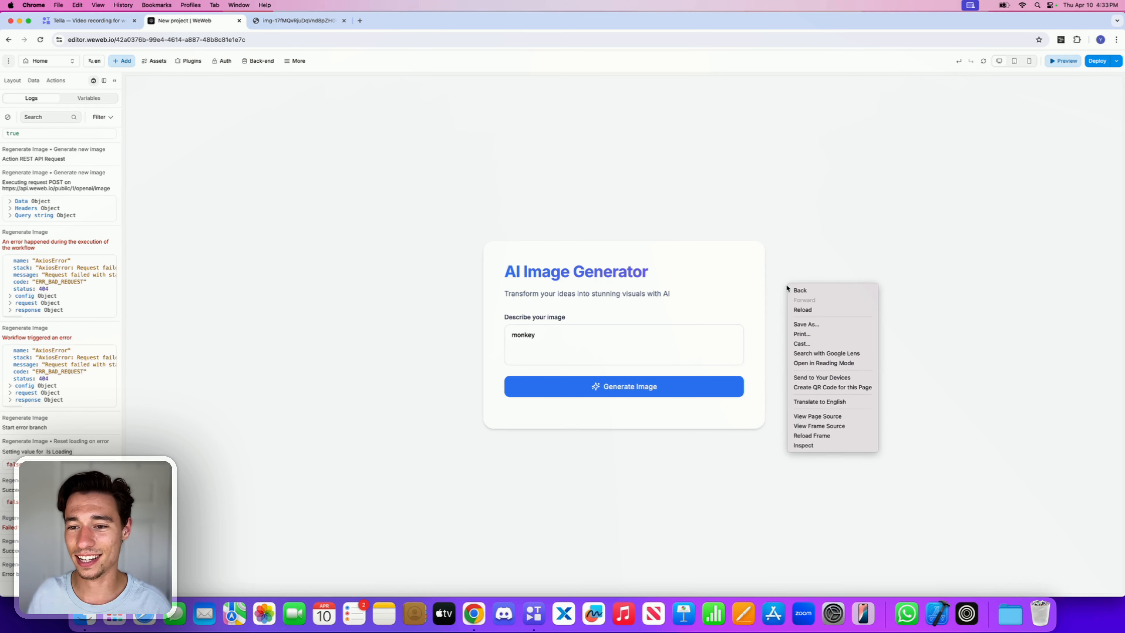
{"action": "left_click", "coordinate": [806, 445]}
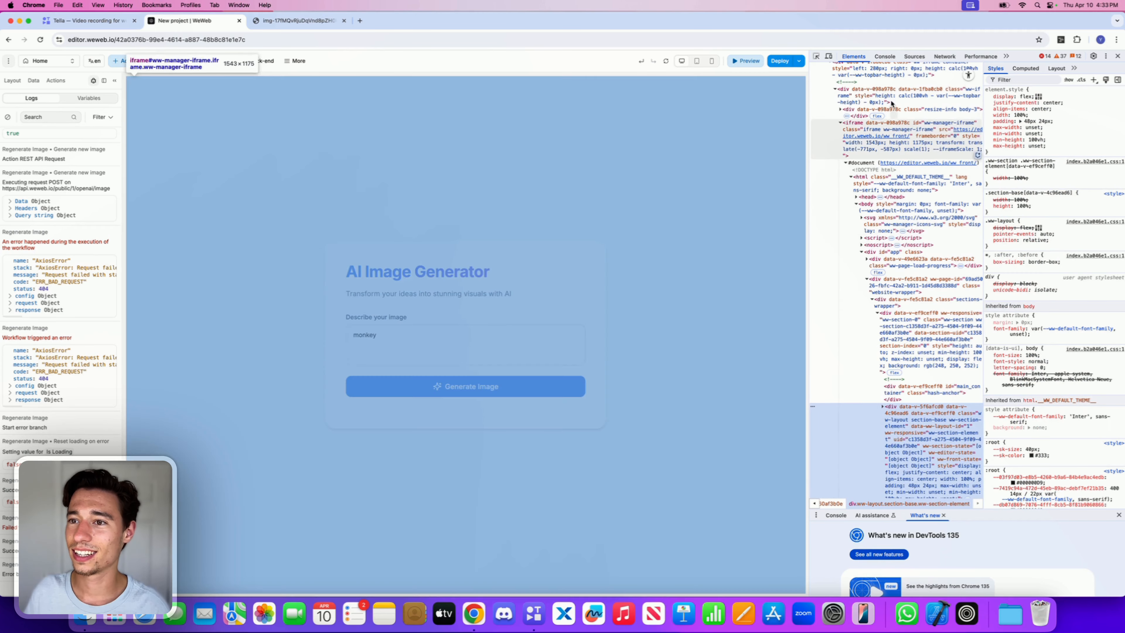
{"action": "left_click", "coordinate": [945, 56]}
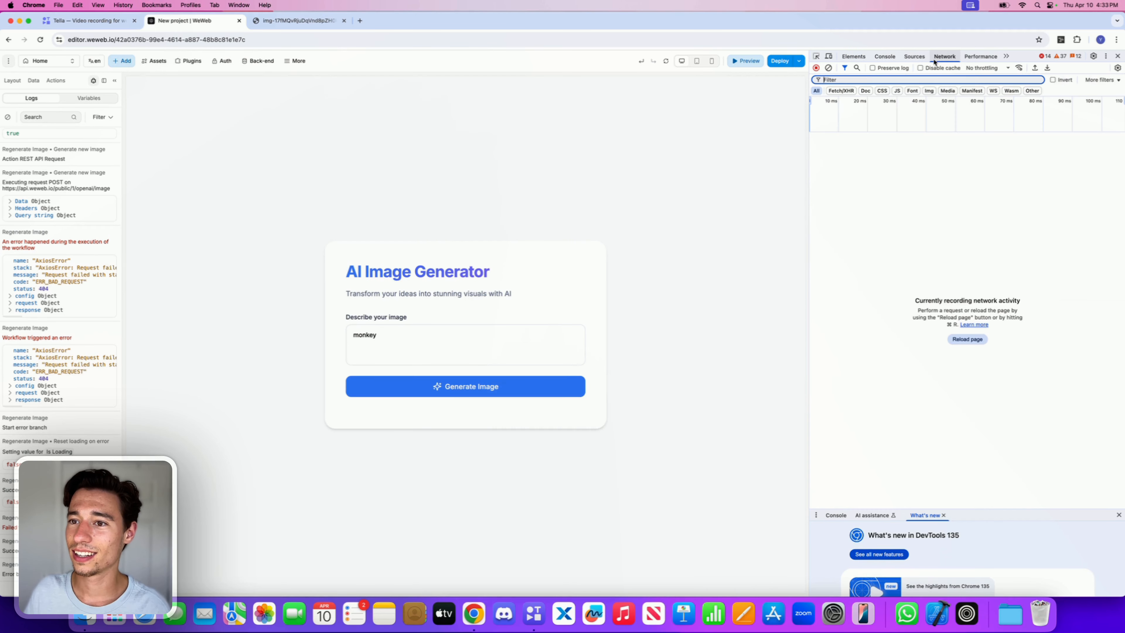
{"action": "left_click", "coordinate": [504, 395]}
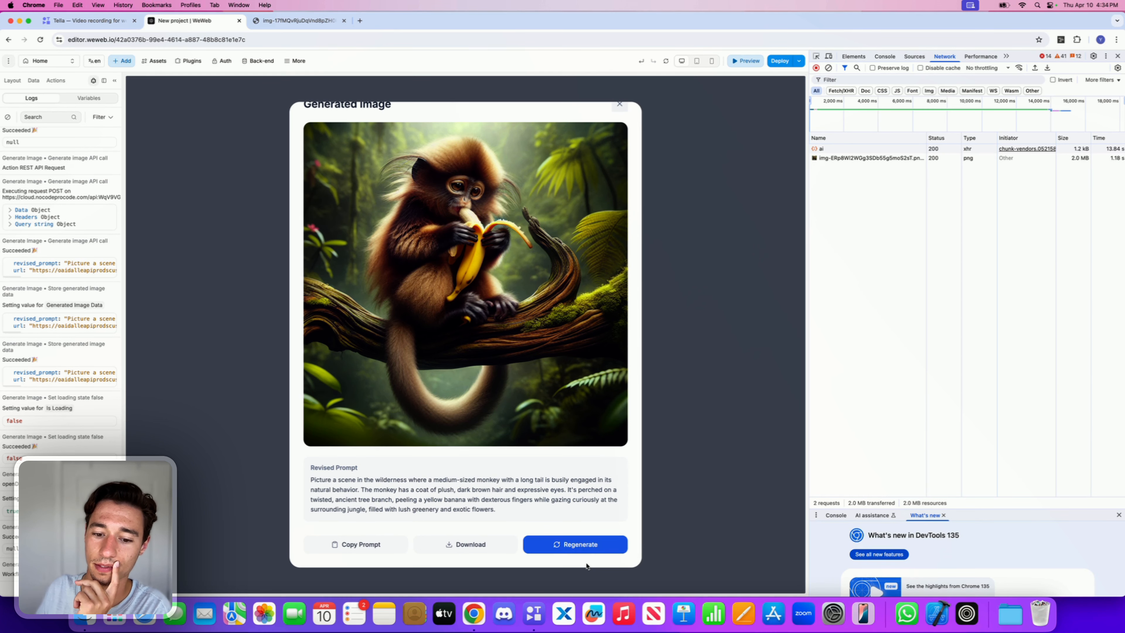
{"action": "left_click", "coordinate": [583, 544]}
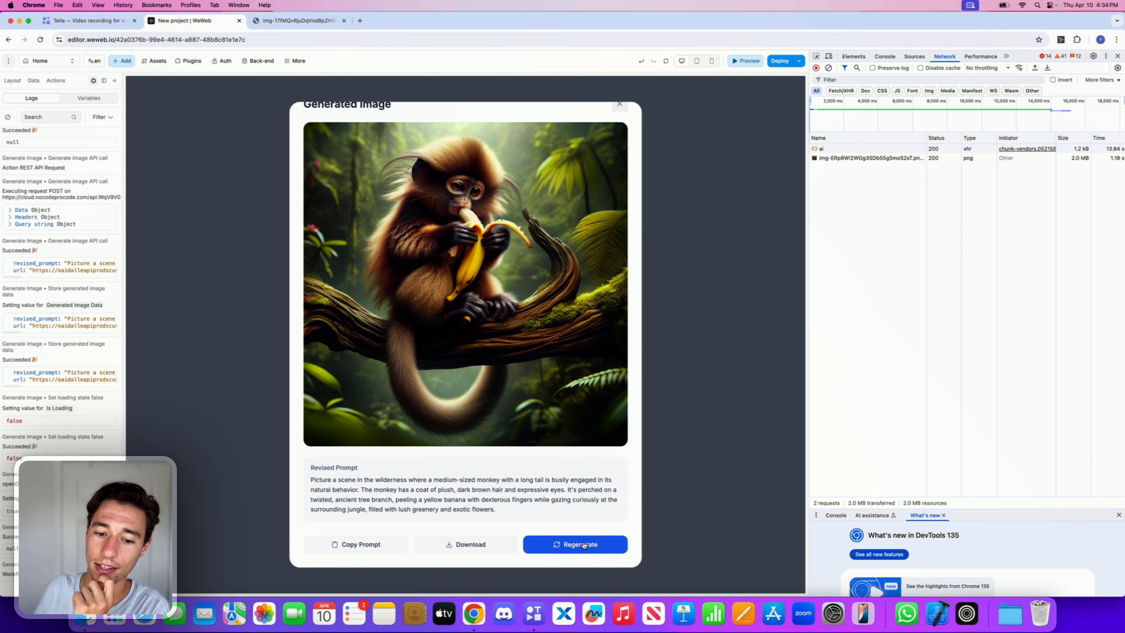
Step: Inspect the failed image request's response, headers, request URL and payload in the network panel
{"action": "left_click", "coordinate": [921, 167]}
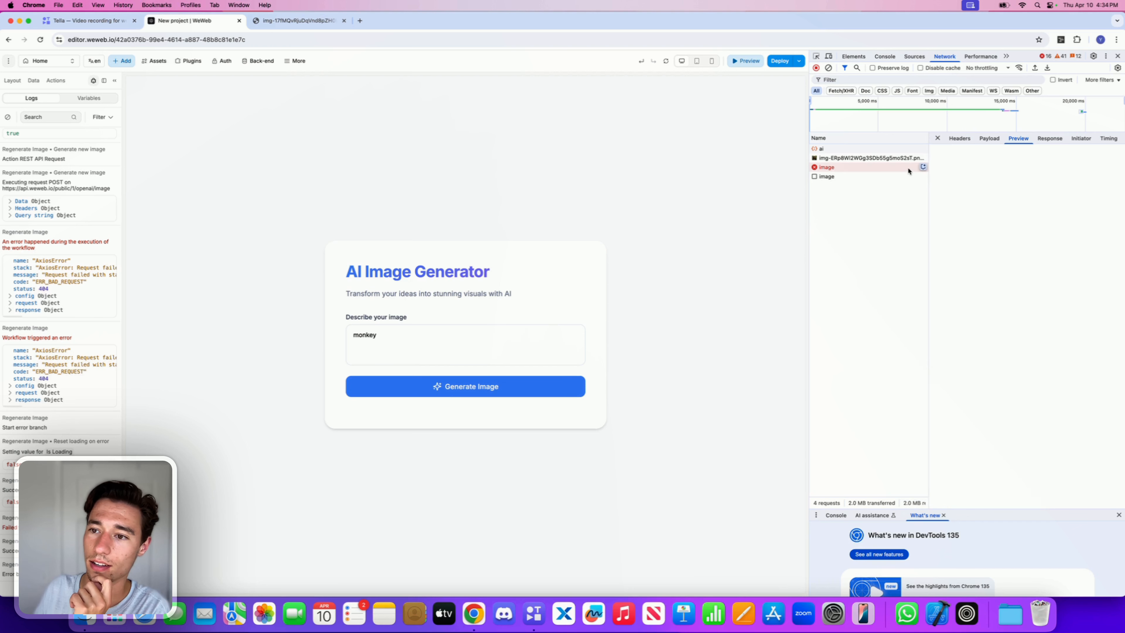
{"action": "left_click", "coordinate": [1048, 141]}
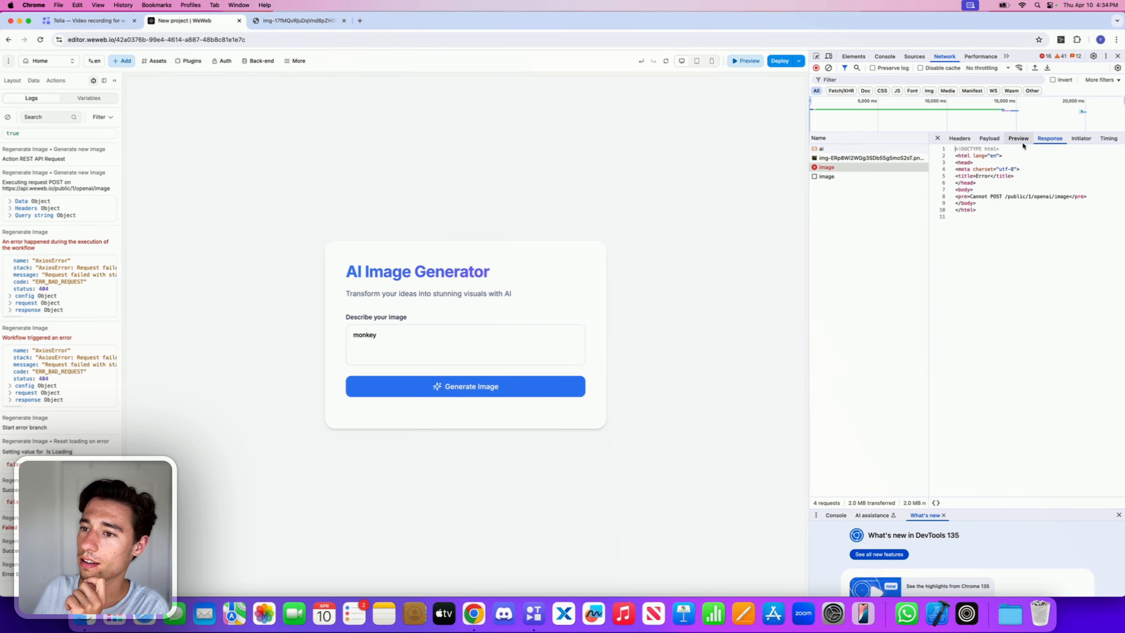
{"action": "left_click", "coordinate": [977, 143]}
{"action": "left_click", "coordinate": [960, 139]}
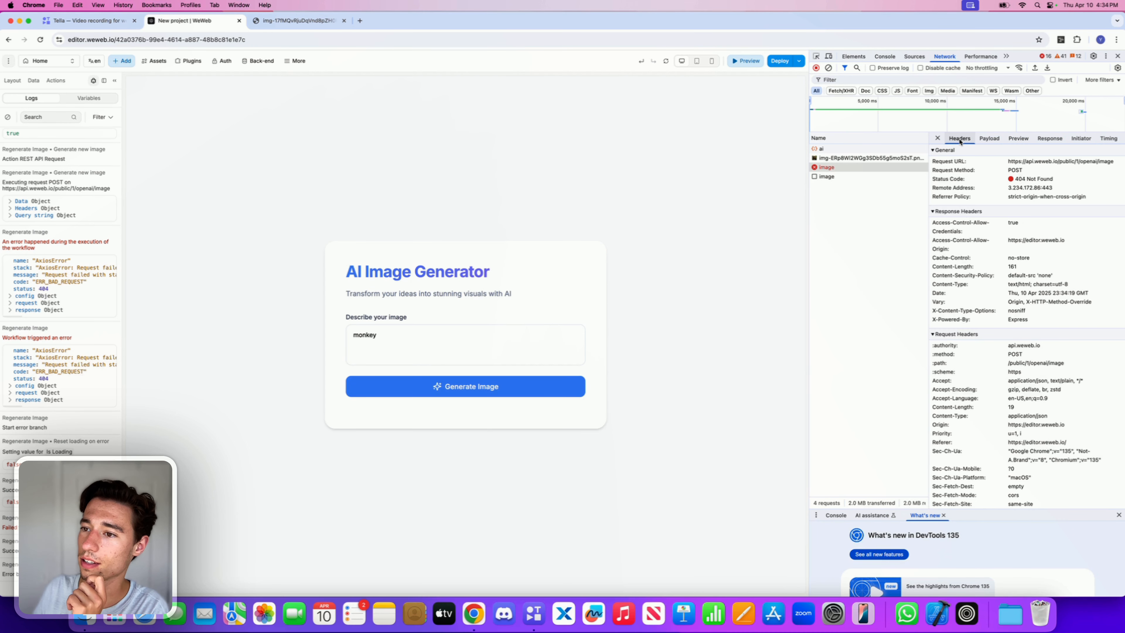
{"action": "triple_click", "coordinate": [1032, 163]}
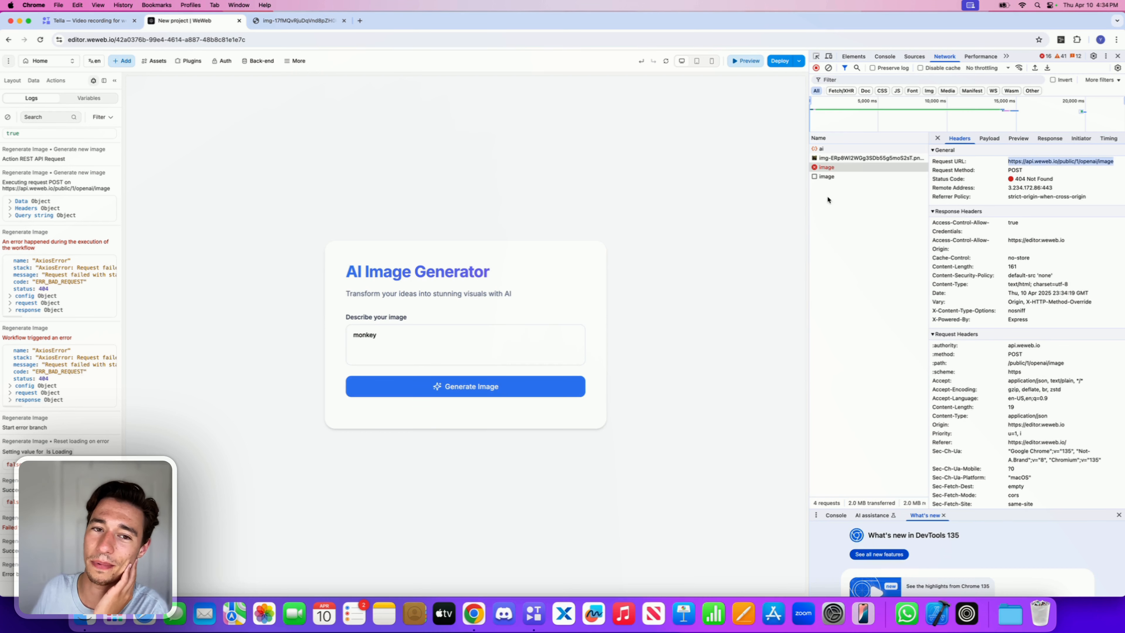
{"action": "left_click", "coordinate": [987, 141]}
{"action": "left_click", "coordinate": [1010, 141]}
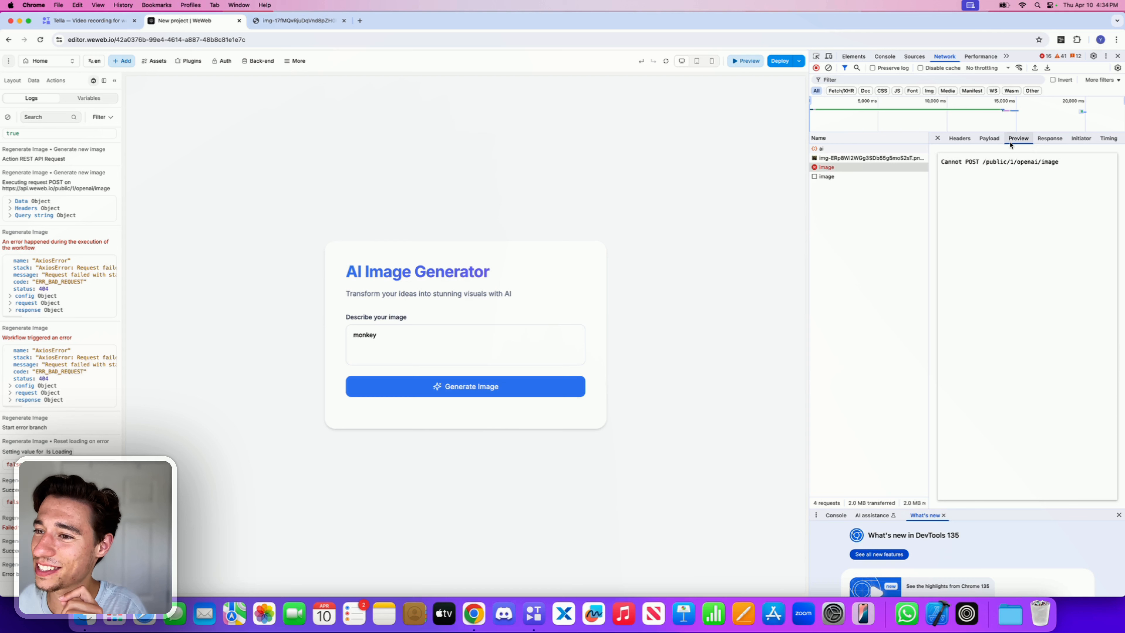
{"action": "left_click", "coordinate": [999, 140]}
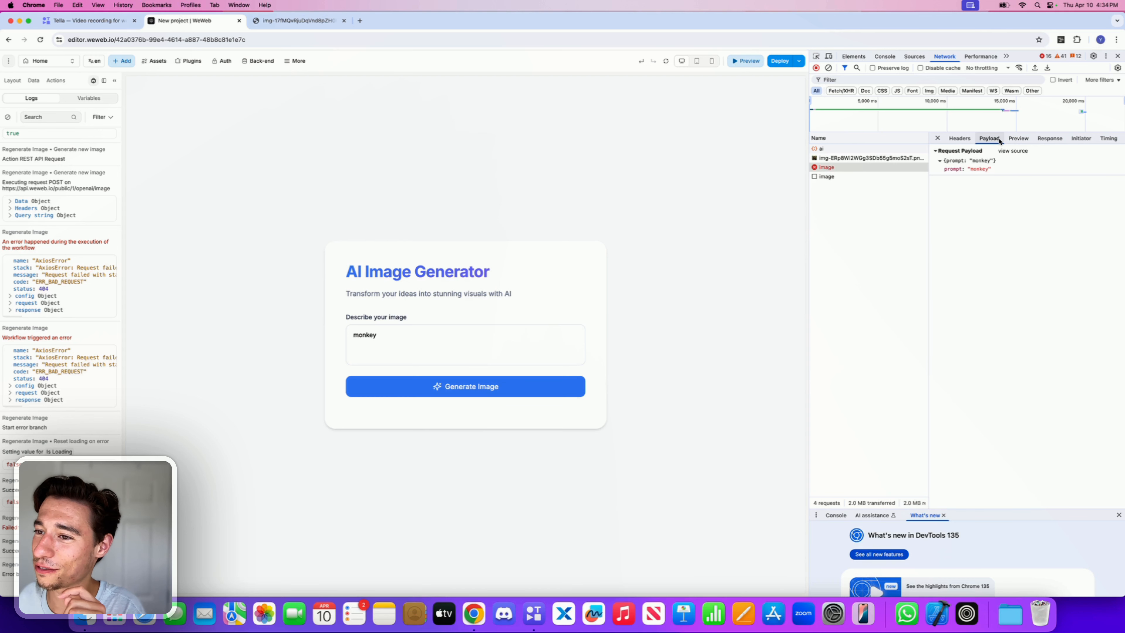
Step: Copy the request URL of the working ai request, then close the developer tools
{"action": "left_click", "coordinate": [867, 148]}
{"action": "left_click", "coordinate": [961, 139]}
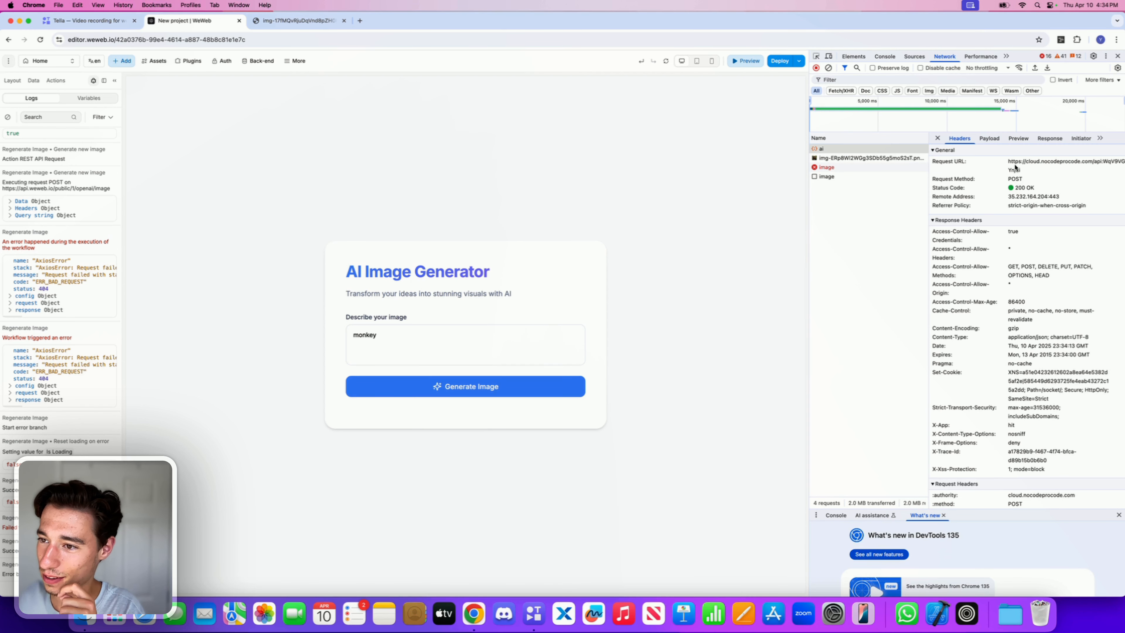
{"action": "left_click_drag", "start_coordinate": [1023, 166], "coordinate": [1008, 161]}
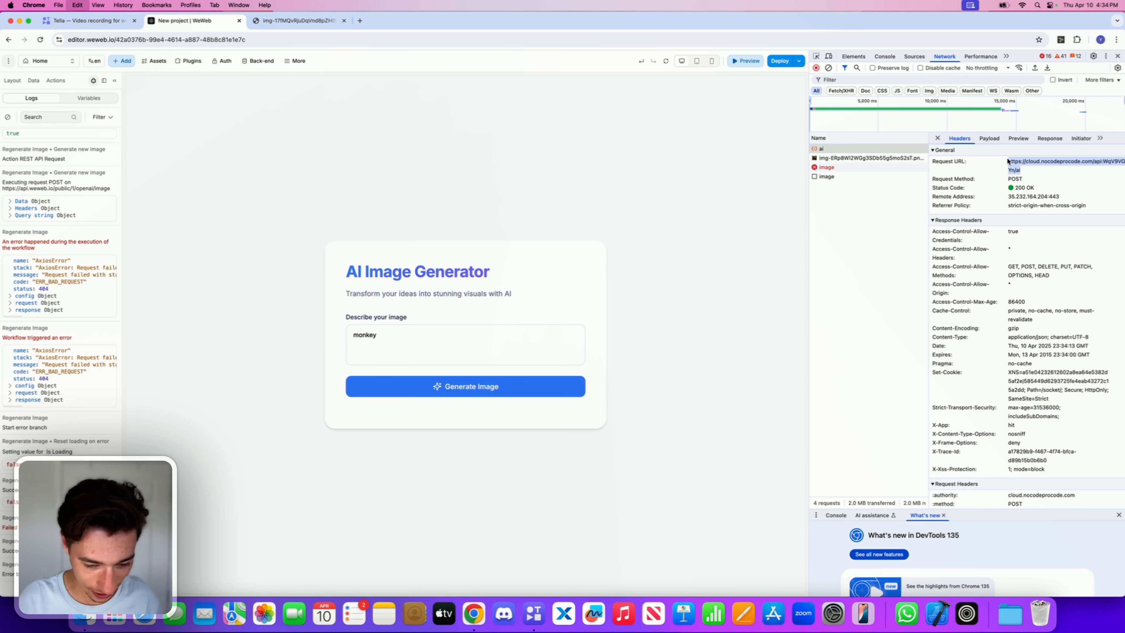
{"action": "left_click", "coordinate": [1118, 58]}
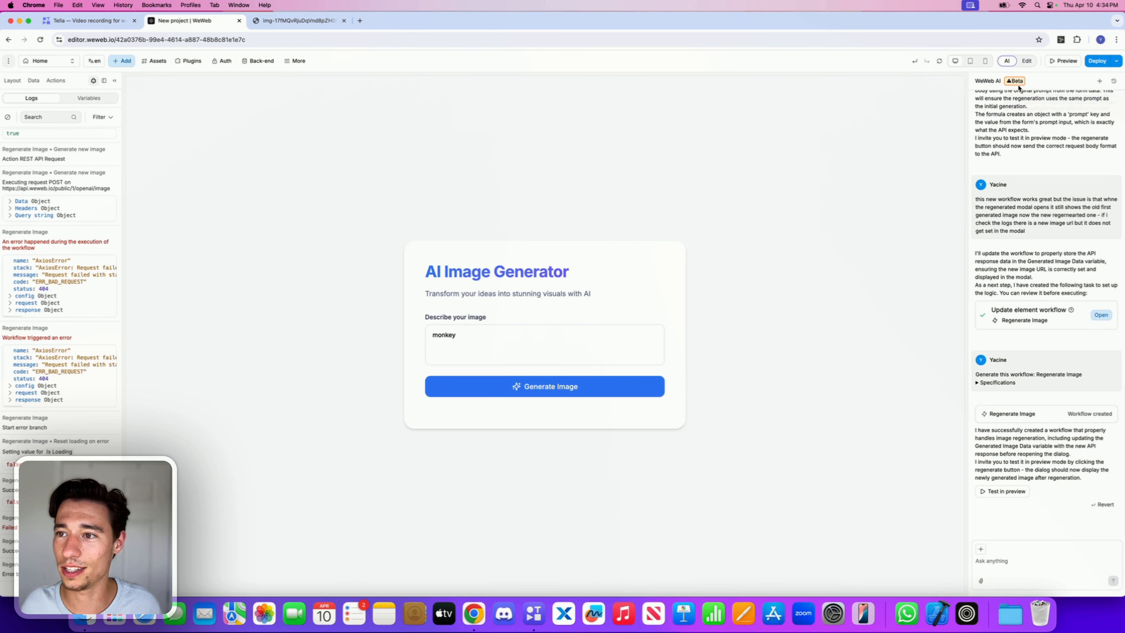
Step: Generate an image in preview mode to open the result popup, then return to editing
{"action": "left_click", "coordinate": [1026, 61]}
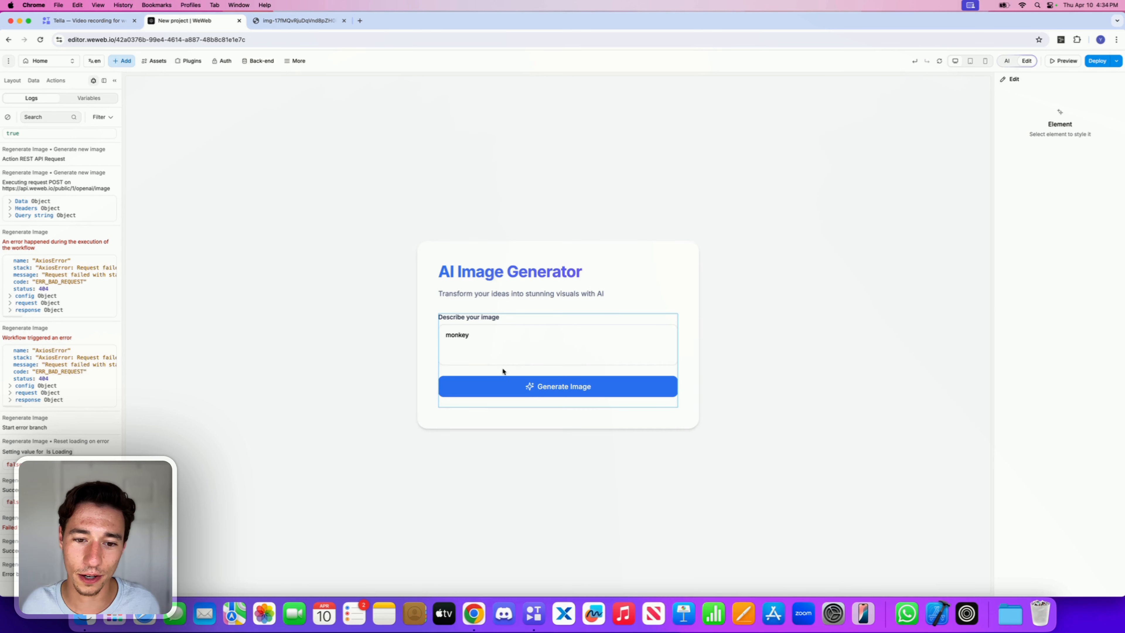
{"action": "left_click", "coordinate": [1063, 61]}
{"action": "left_click", "coordinate": [589, 392]}
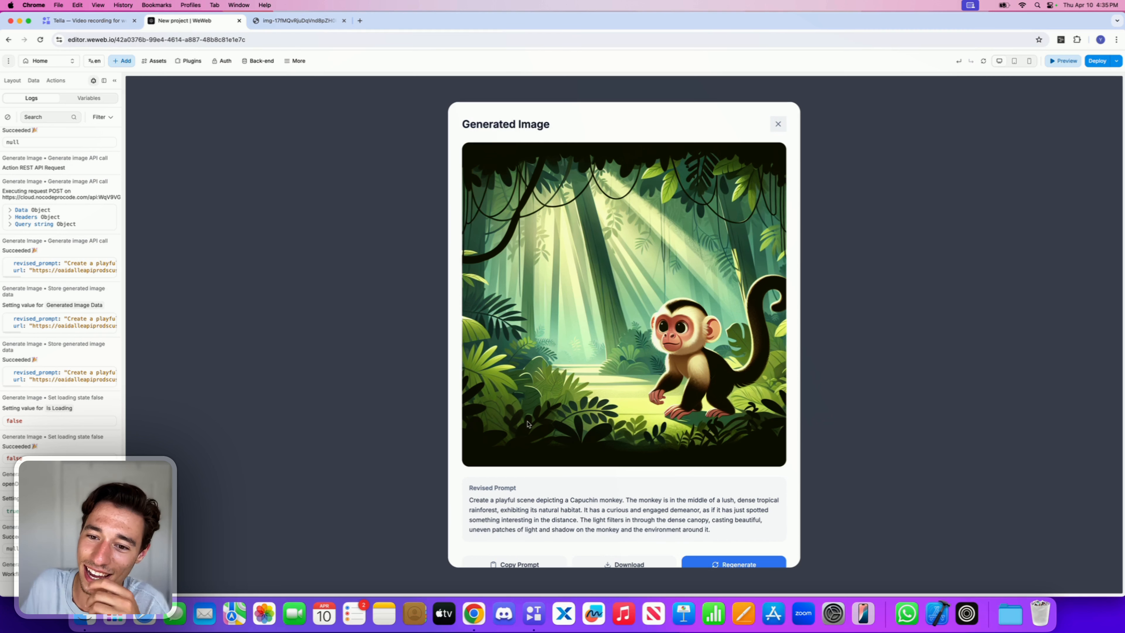
{"action": "scroll", "coordinate": [620, 354], "scroll_direction": "down", "scroll_amount": 2}
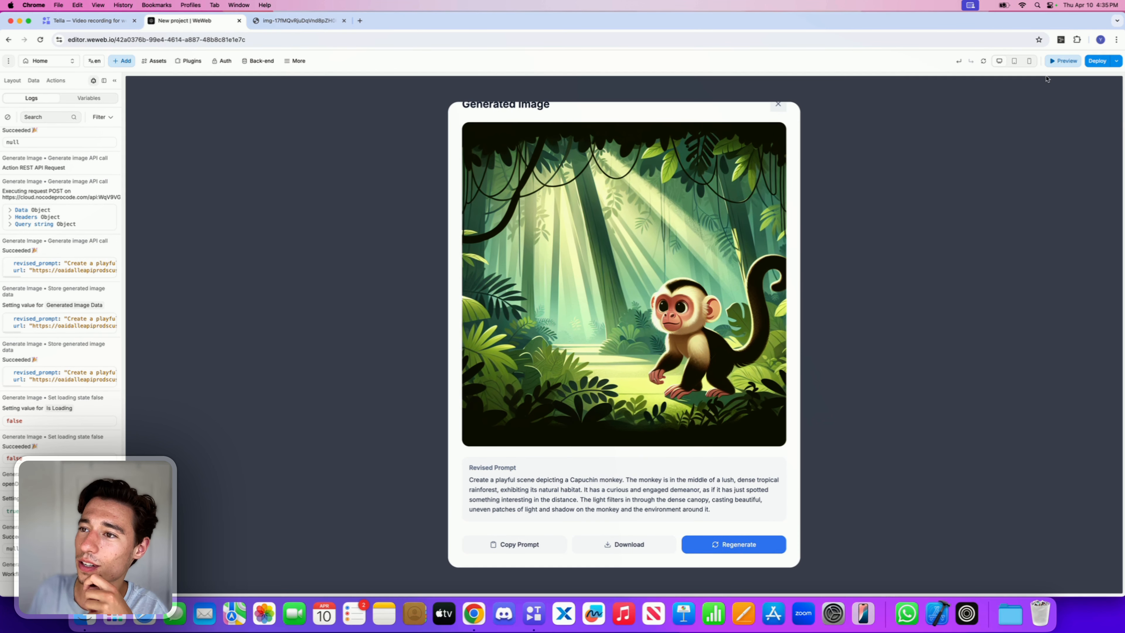
{"action": "left_click", "coordinate": [1054, 64]}
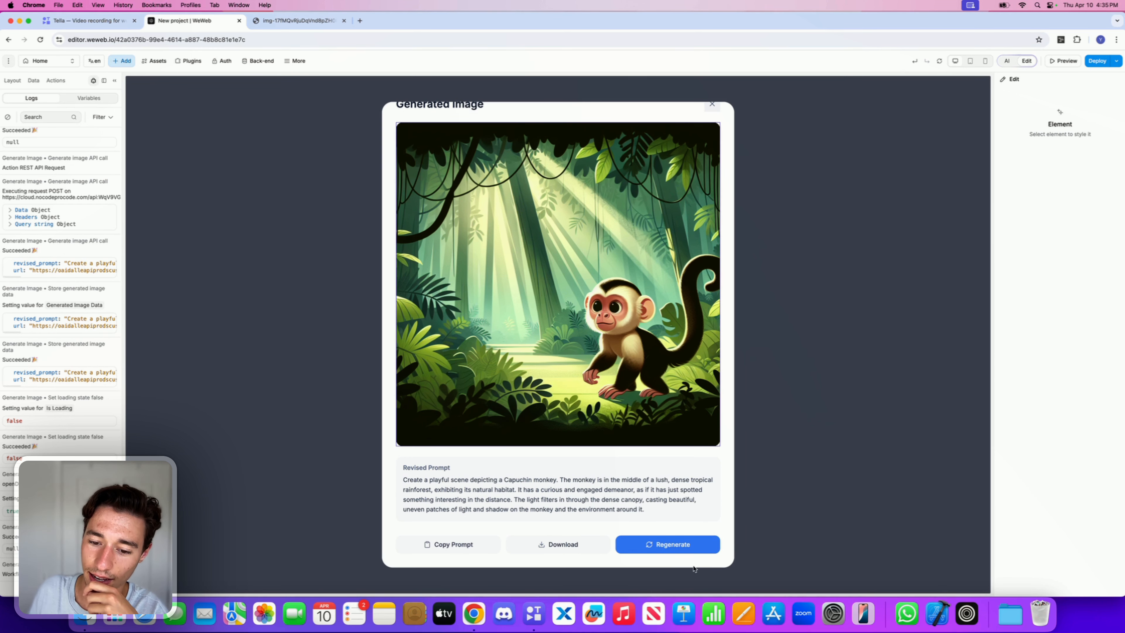
Step: In the Regenerate button's workflow, replace the Generate new image action's URL with the copied API URL and check its body formula
{"action": "left_click", "coordinate": [690, 546]}
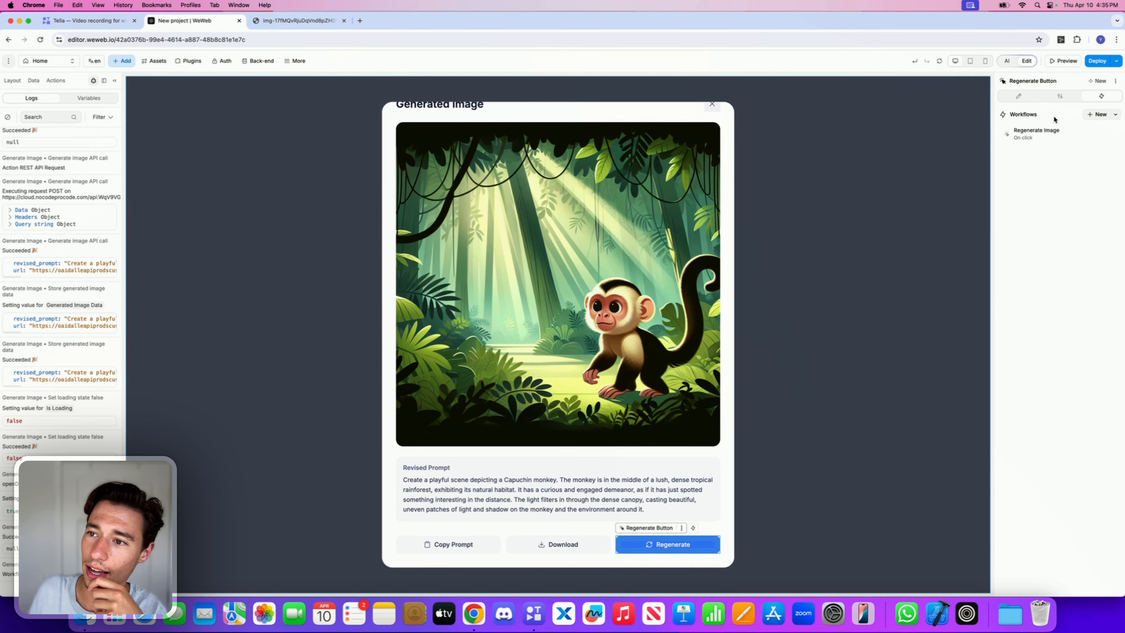
{"action": "left_click", "coordinate": [1046, 130]}
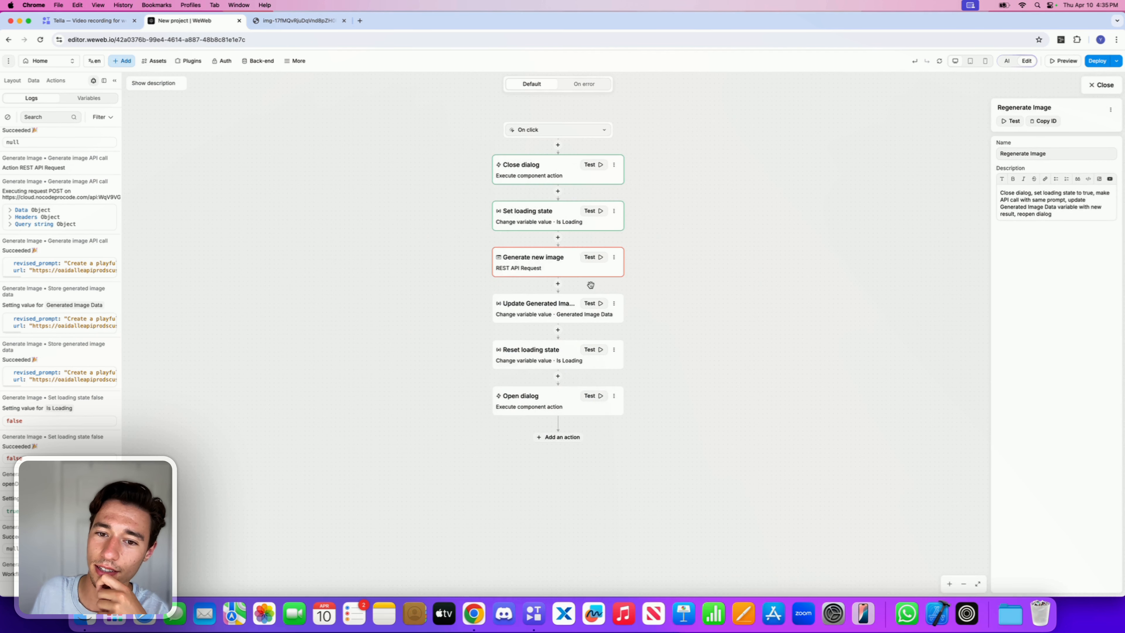
{"action": "left_click", "coordinate": [534, 268]}
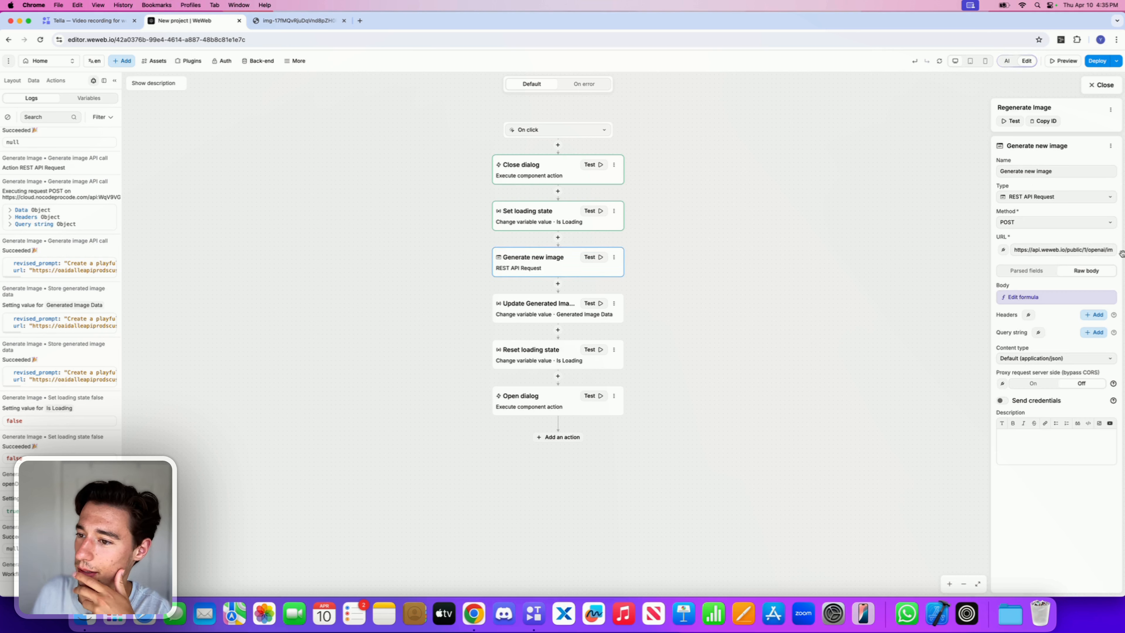
{"action": "triple_click", "coordinate": [1099, 252]}
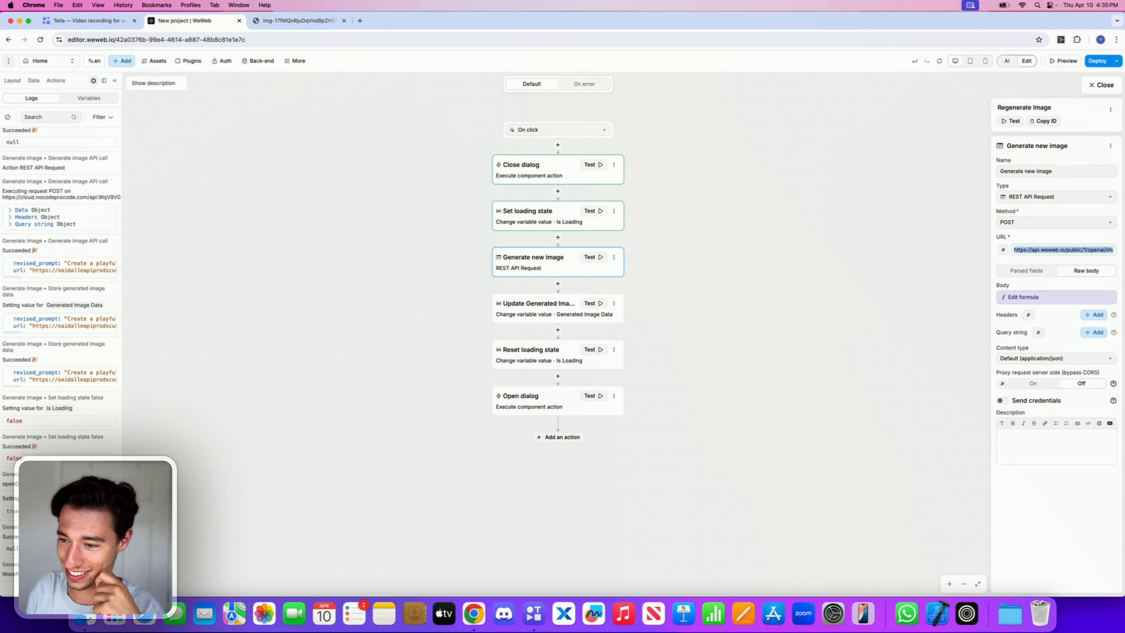
{"action": "key", "text": "BackSpace"}
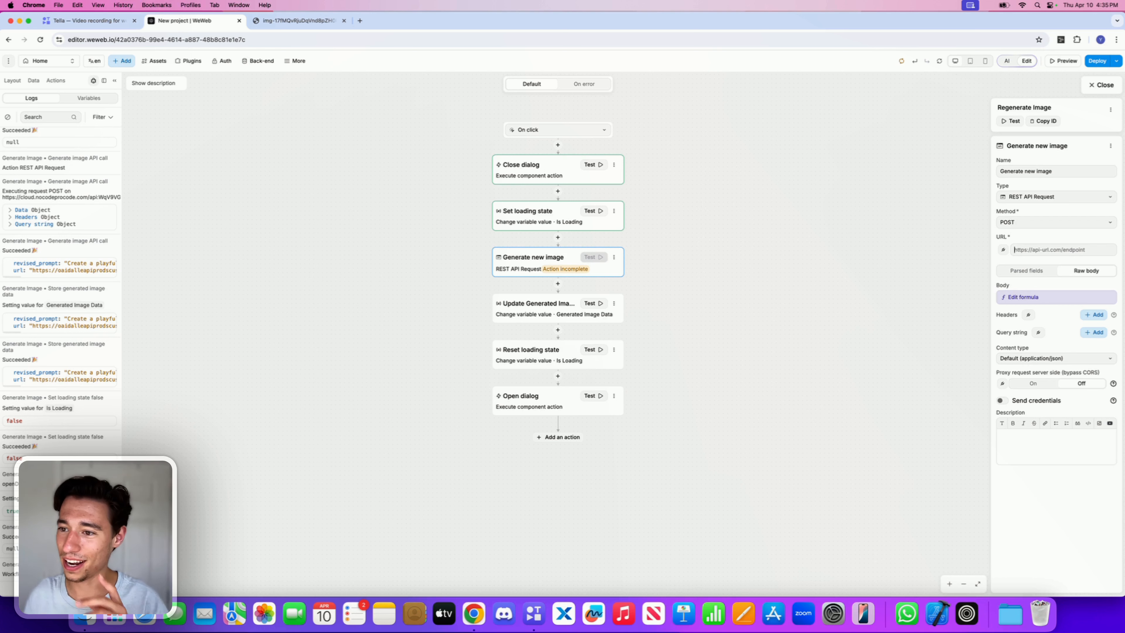
{"action": "key", "text": "super+v"}
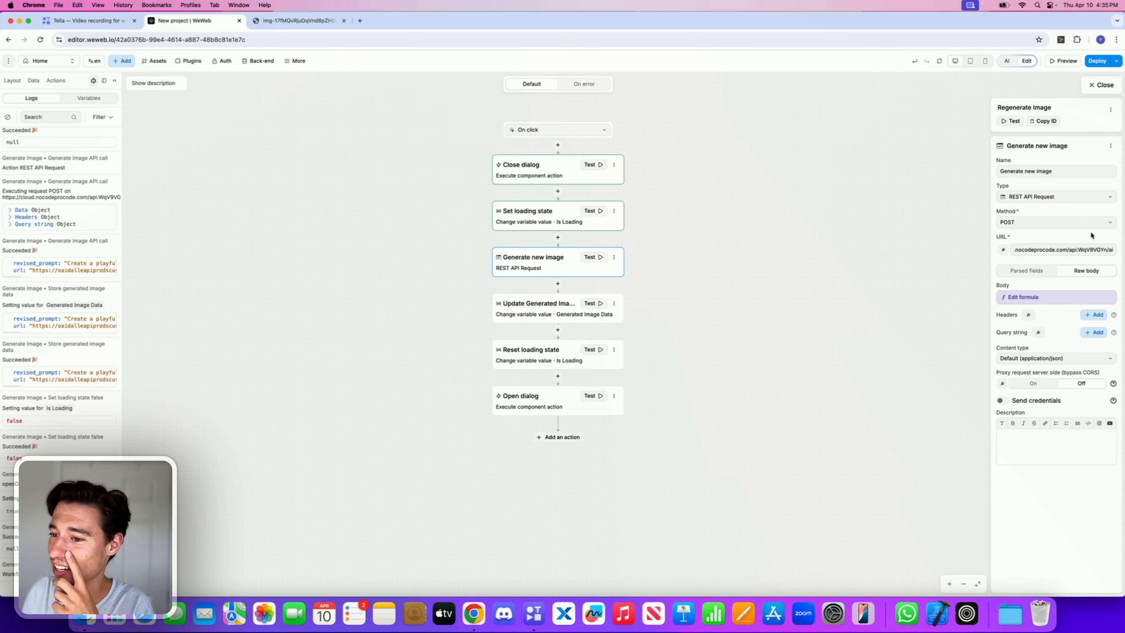
{"action": "left_click", "coordinate": [1032, 297]}
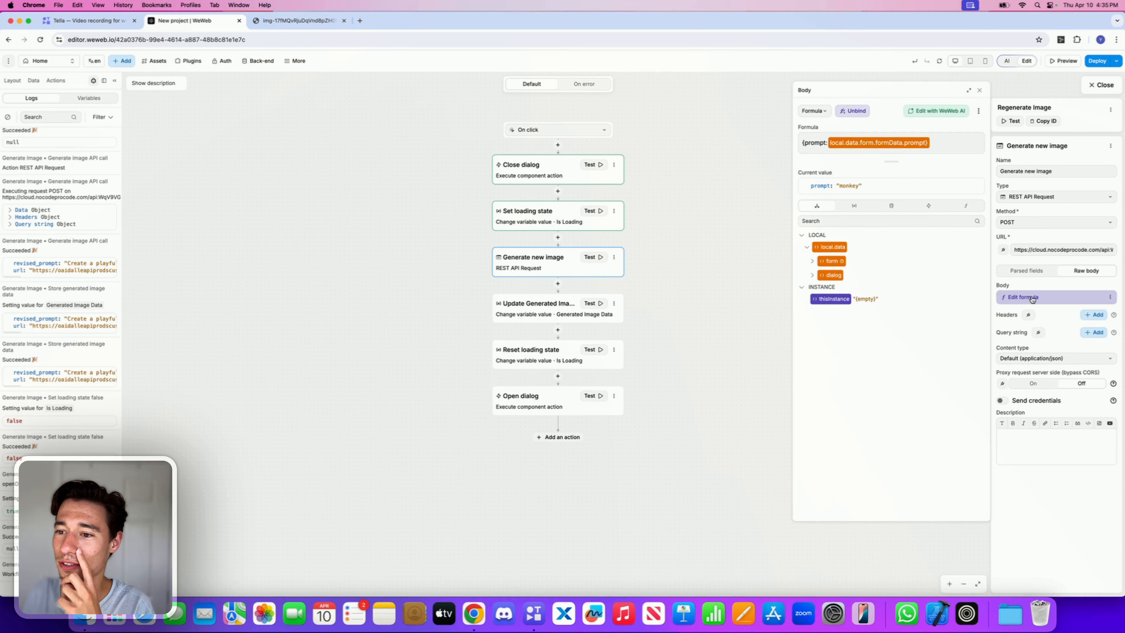
{"action": "left_click", "coordinate": [979, 91]}
Step: Test regenerating the image twice in preview with the developer tools' network panel open
{"action": "left_click", "coordinate": [1062, 61]}
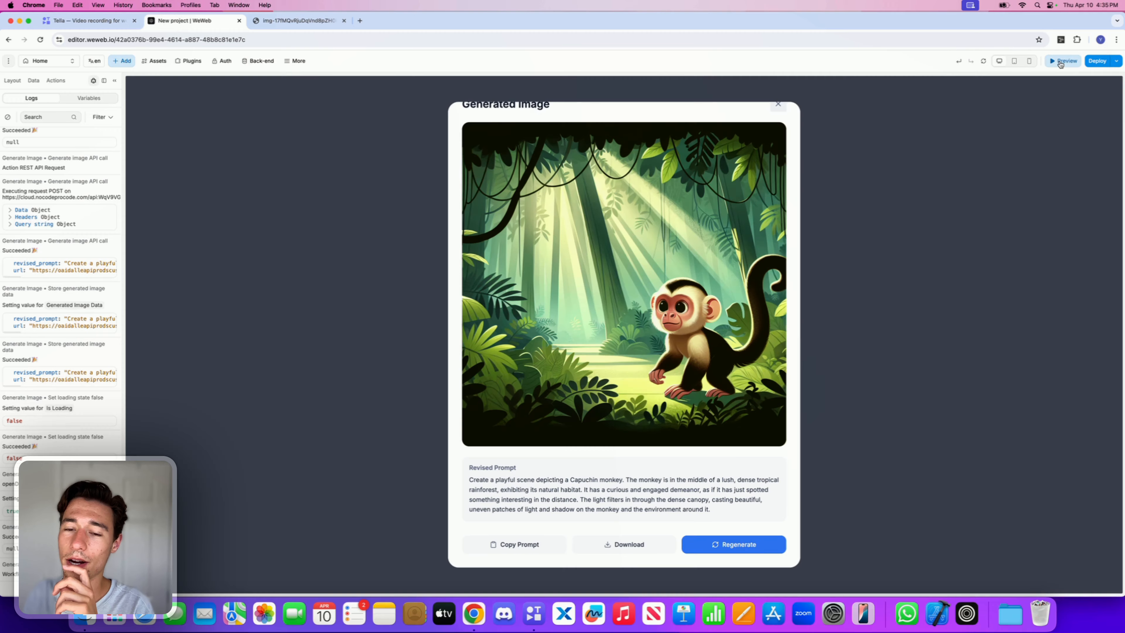
{"action": "left_click", "coordinate": [719, 546]}
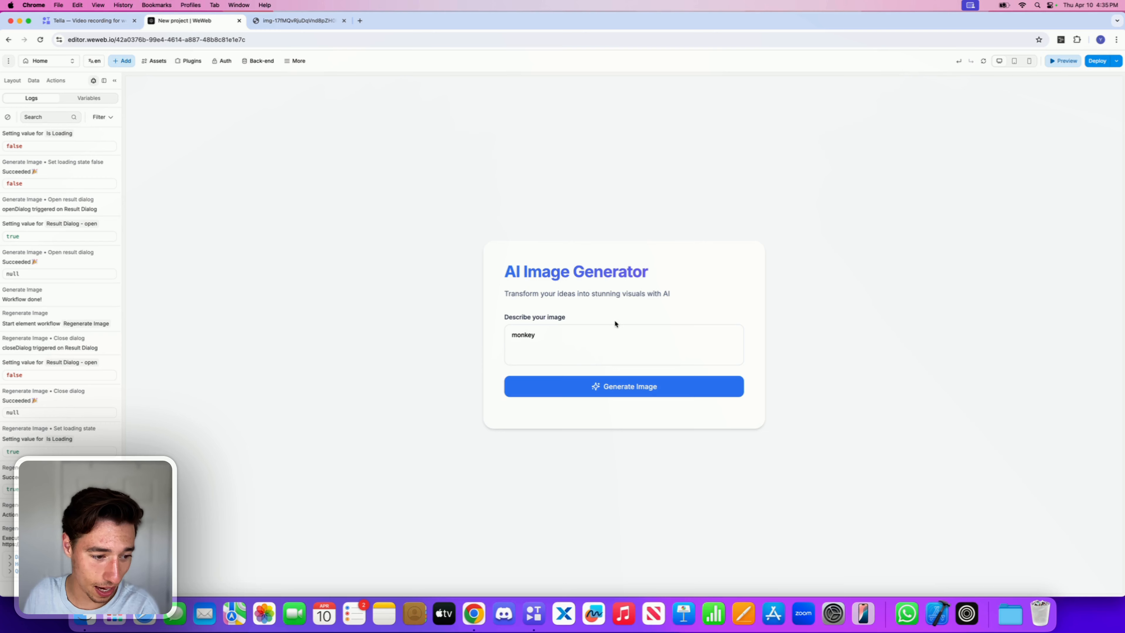
{"action": "right_click", "coordinate": [862, 237]}
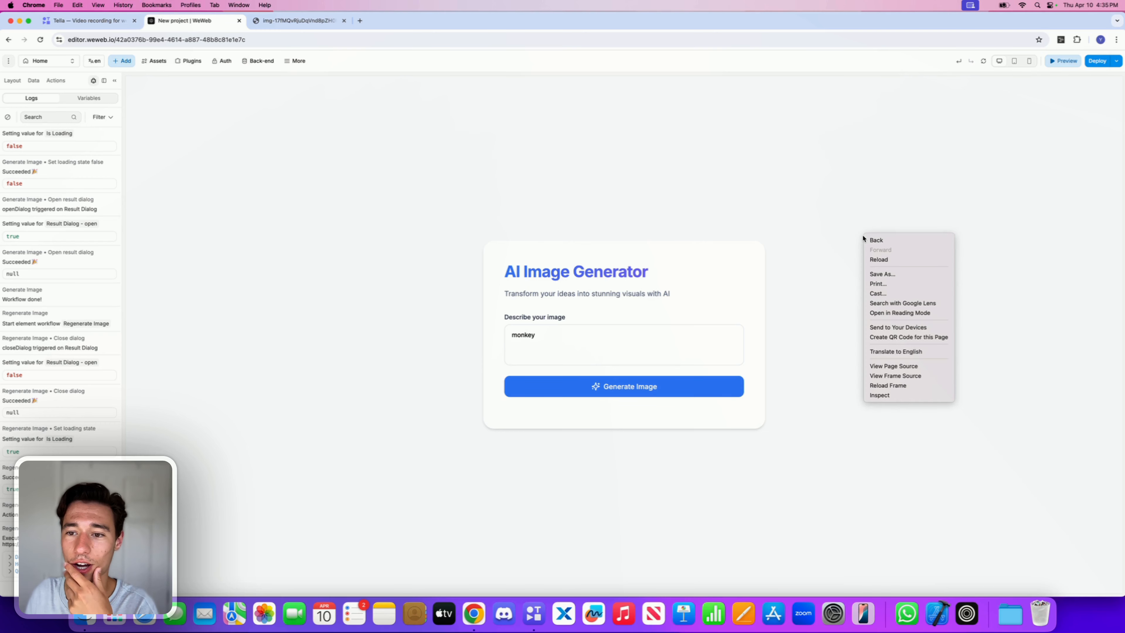
{"action": "left_click", "coordinate": [877, 396]}
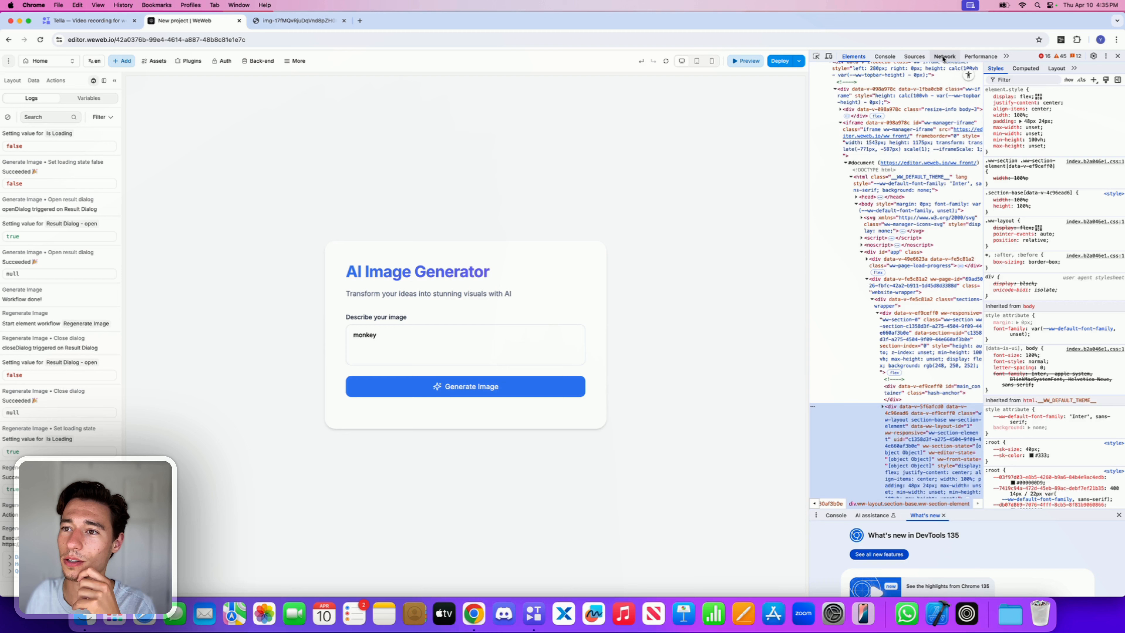
{"action": "left_click", "coordinate": [944, 57]}
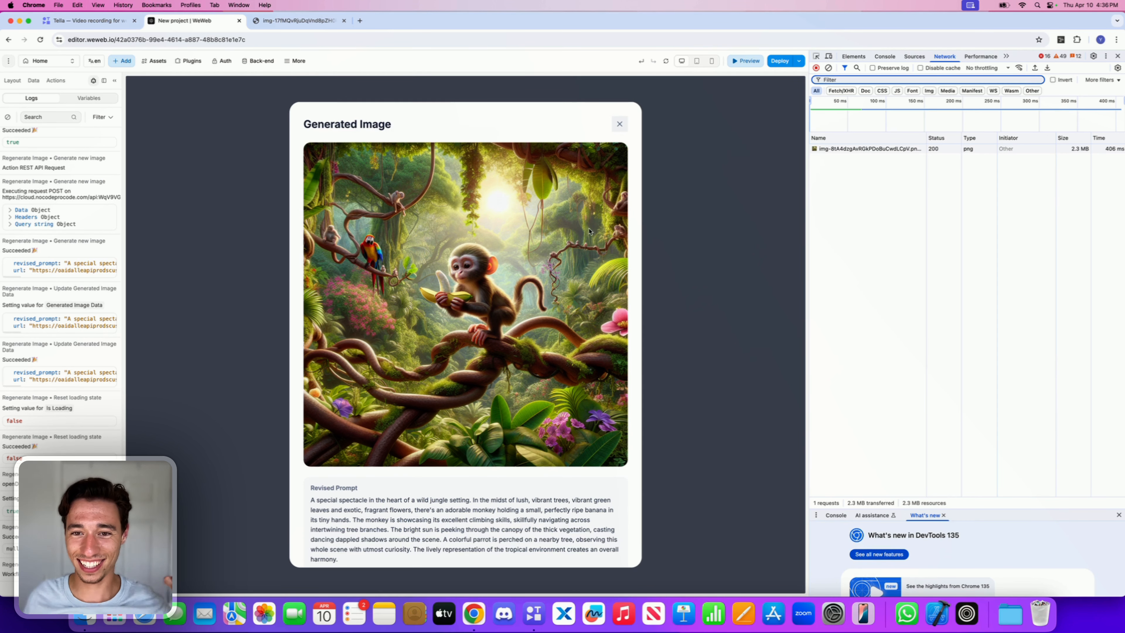
{"action": "scroll", "coordinate": [597, 389], "scroll_direction": "down", "scroll_amount": 3}
{"action": "scroll", "coordinate": [598, 389], "scroll_direction": "down", "scroll_amount": 2}
{"action": "left_click", "coordinate": [590, 542]}
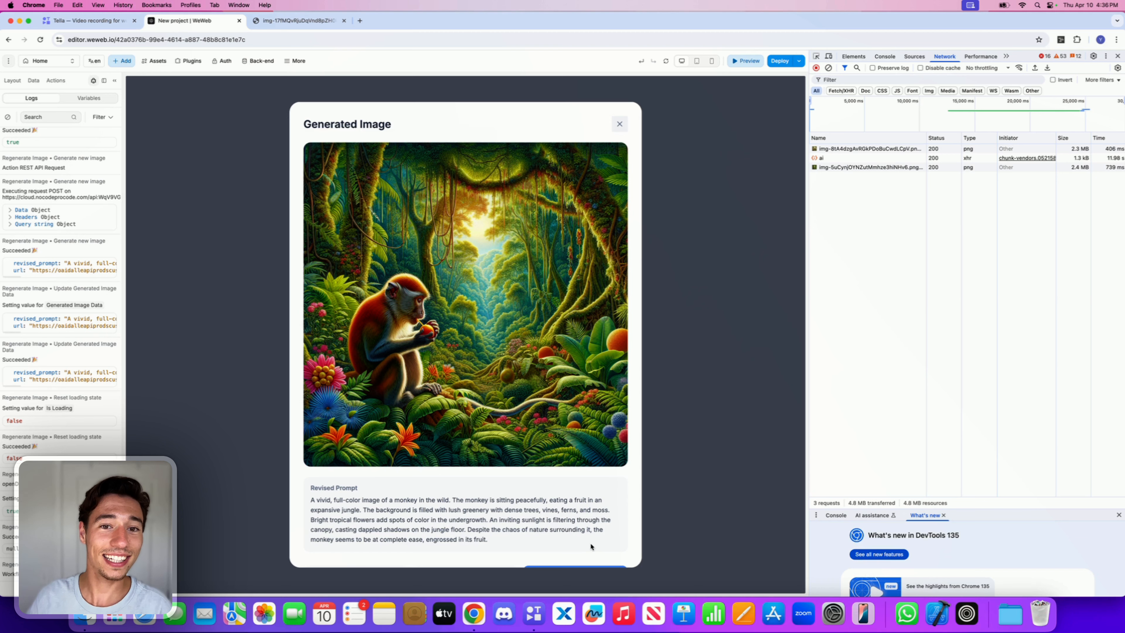
Step: Close the developer tools and the result popup, and close the opened image URL tab
{"action": "left_click", "coordinate": [1117, 56]}
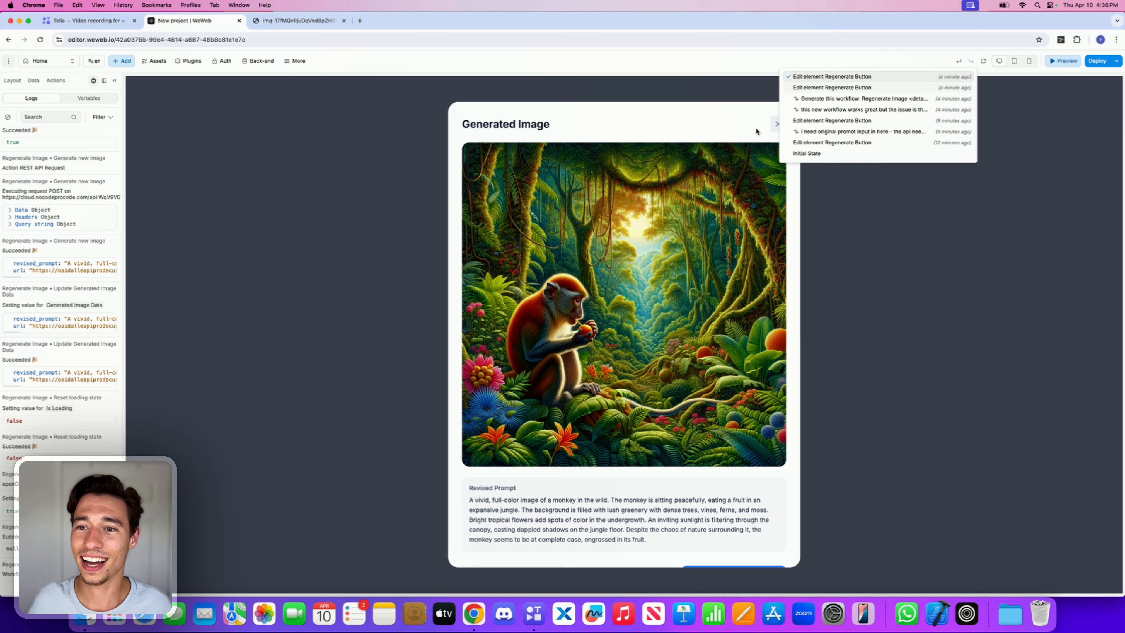
{"action": "left_click", "coordinate": [777, 124]}
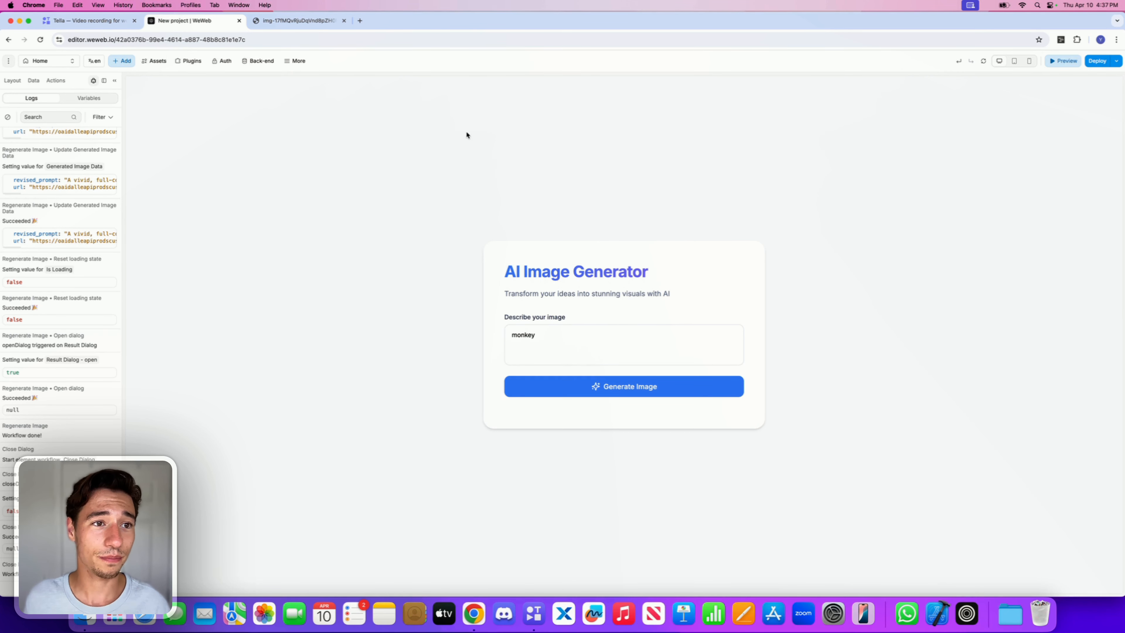
{"action": "left_click", "coordinate": [239, 21]}
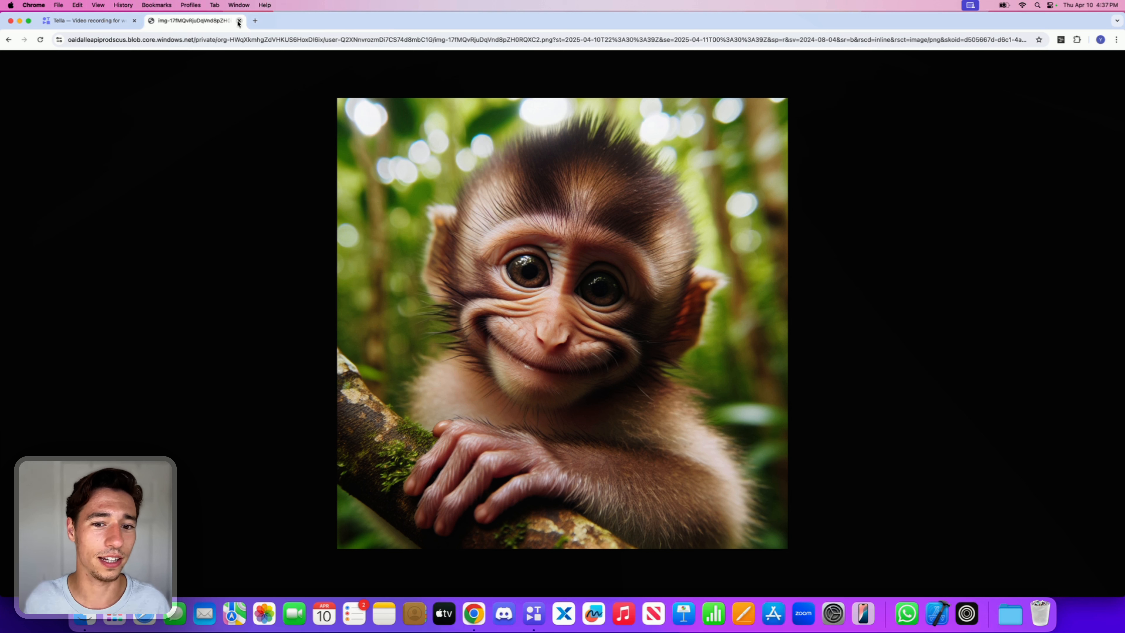